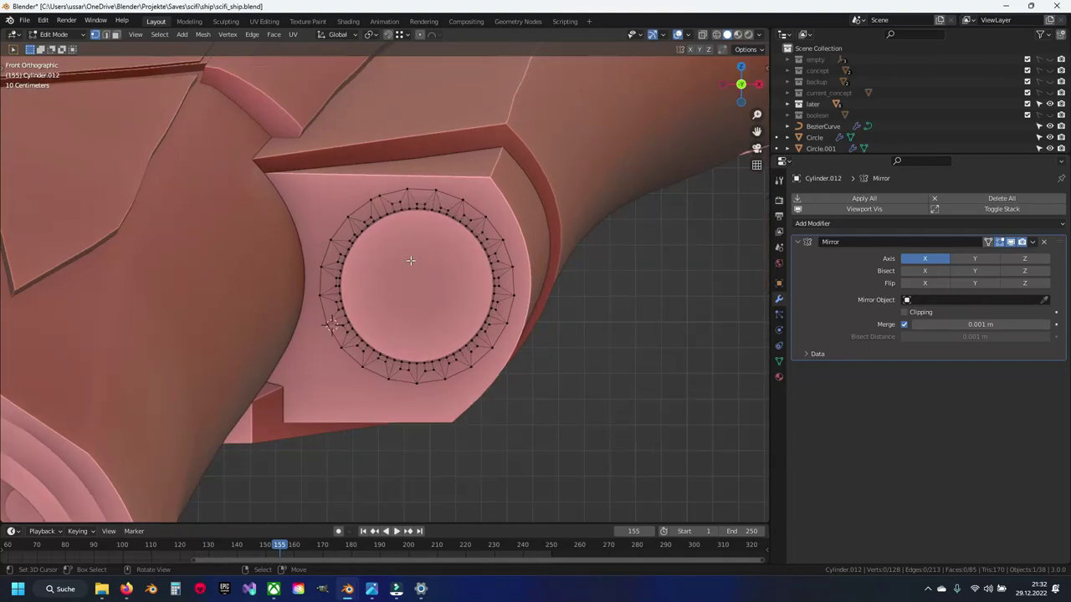
Move the side cylinder -0.02862 m on X and about -0.0136 m on Z into the hull recess
key(ctrl+z)
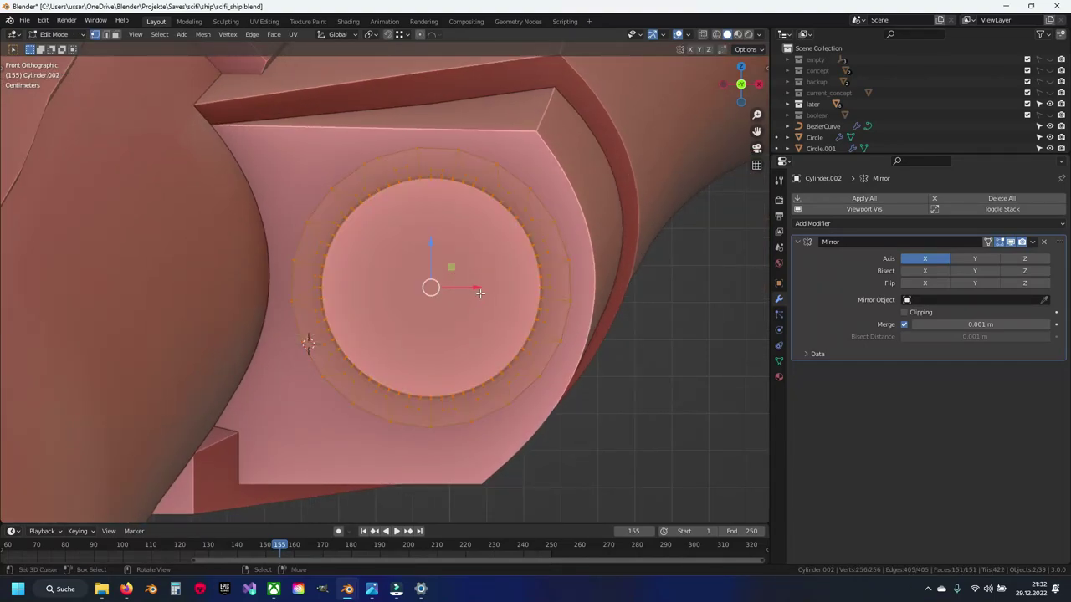
drag(479, 292, 469, 292)
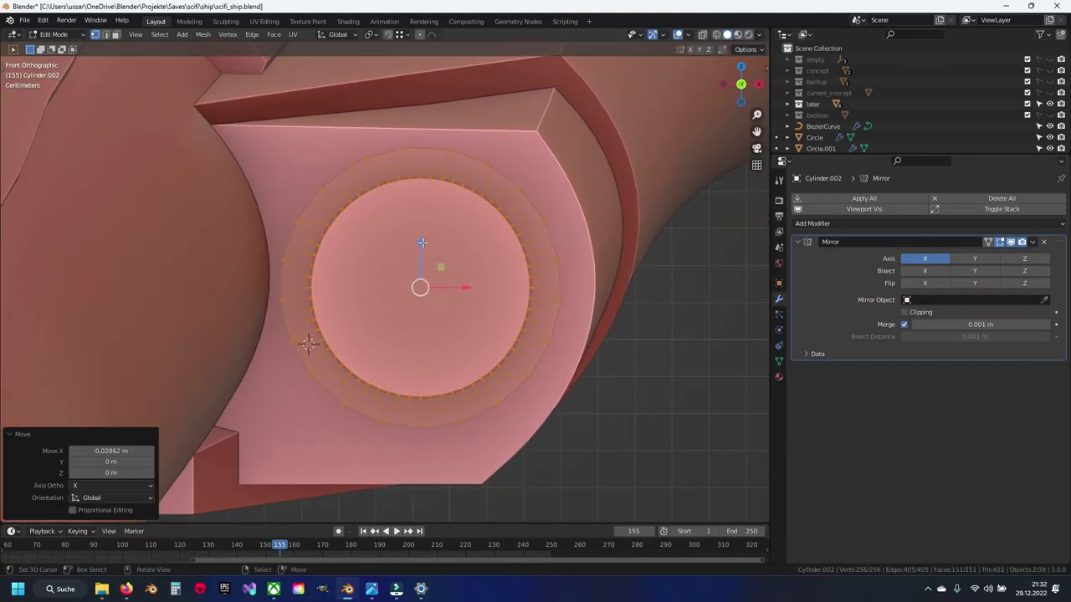
drag(423, 243, 424, 242)
mouse_move(424, 241)
middle_down()
mouse_move(433, 219)
mouse_move(516, 306)
mouse_move(481, 337)
mouse_move(469, 340)
mouse_move(465, 301)
mouse_move(474, 251)
mouse_move(454, 246)
middle_up()
scroll(465, 301, up, 2)
key(Tab)
Save, then edit the hull Circle in face-select mode from the front view
key(ctrl+s)
click(469, 247)
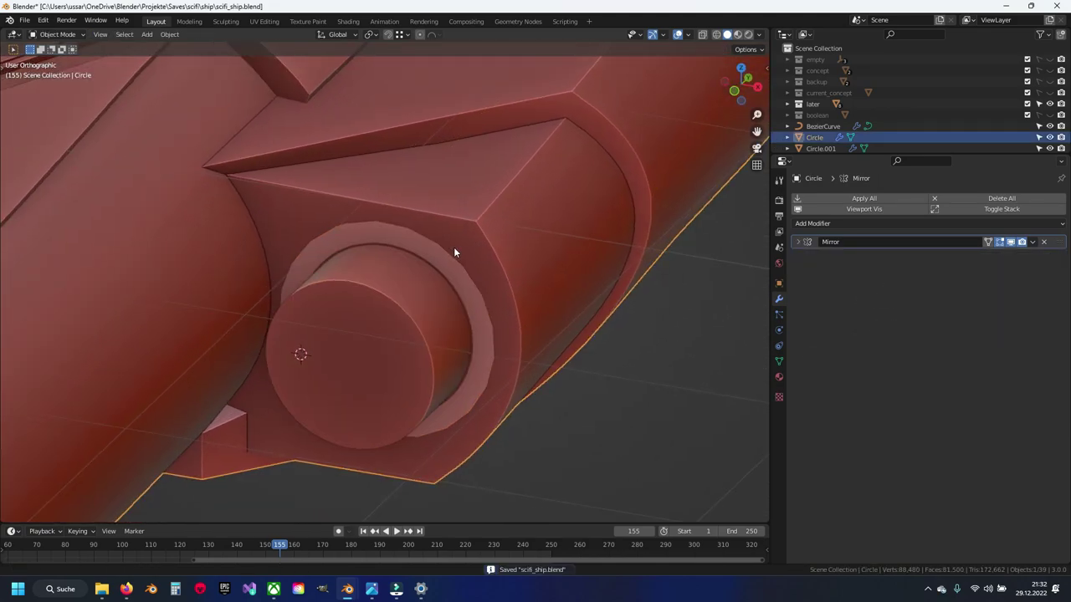
key(KP_1)
key(Tab)
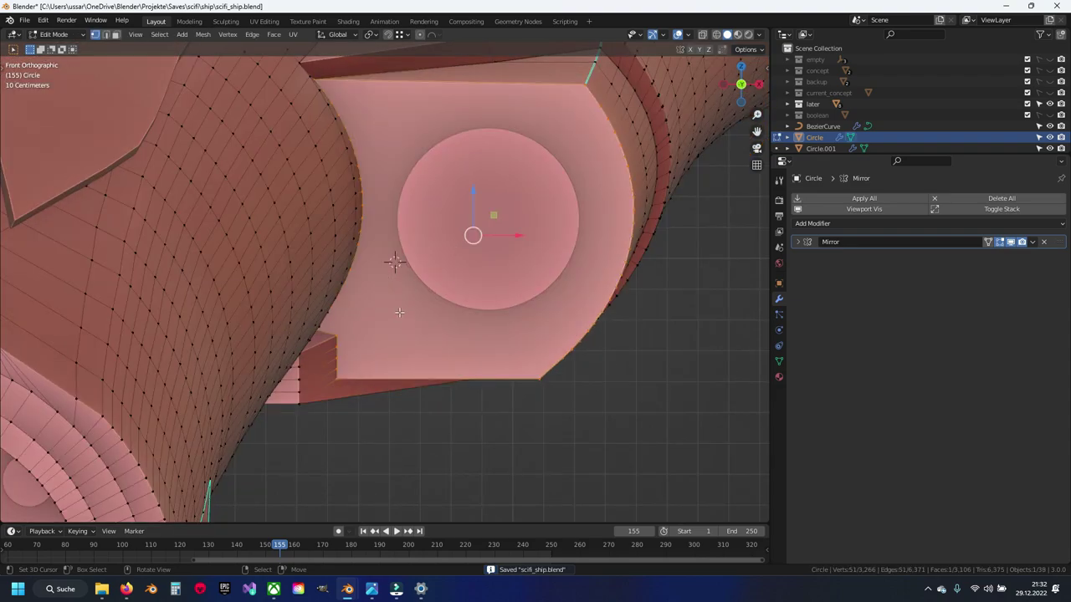
key(3)
shift+middle_drag(404, 291, 382, 271)
scroll(382, 271, up, 1)
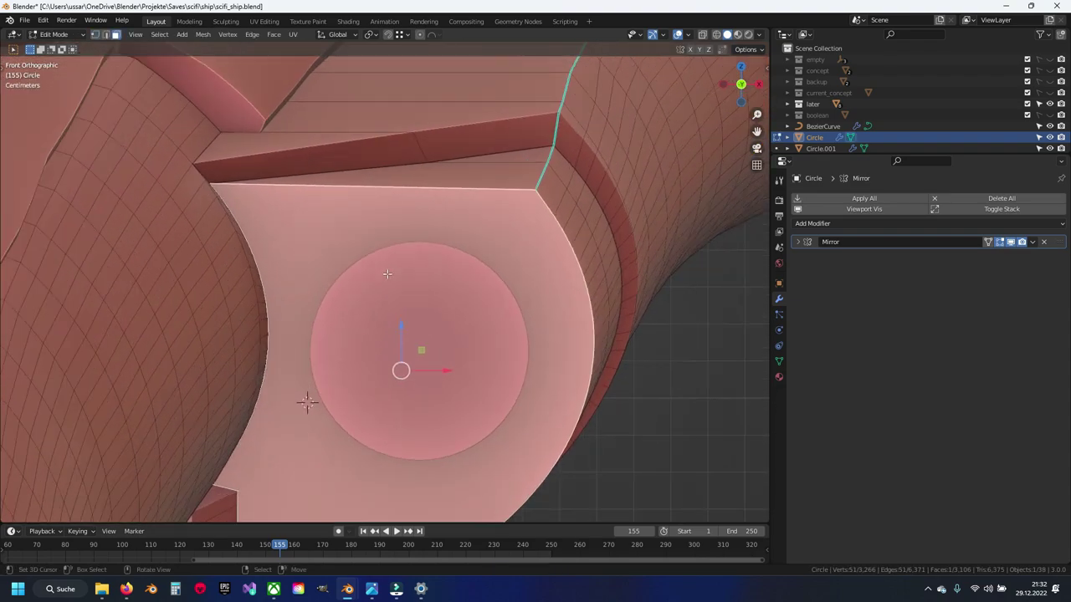
scroll(388, 275, up, 1)
Inset the circular face by 0.01373 m into a ring and delete the faces around it
key(i)
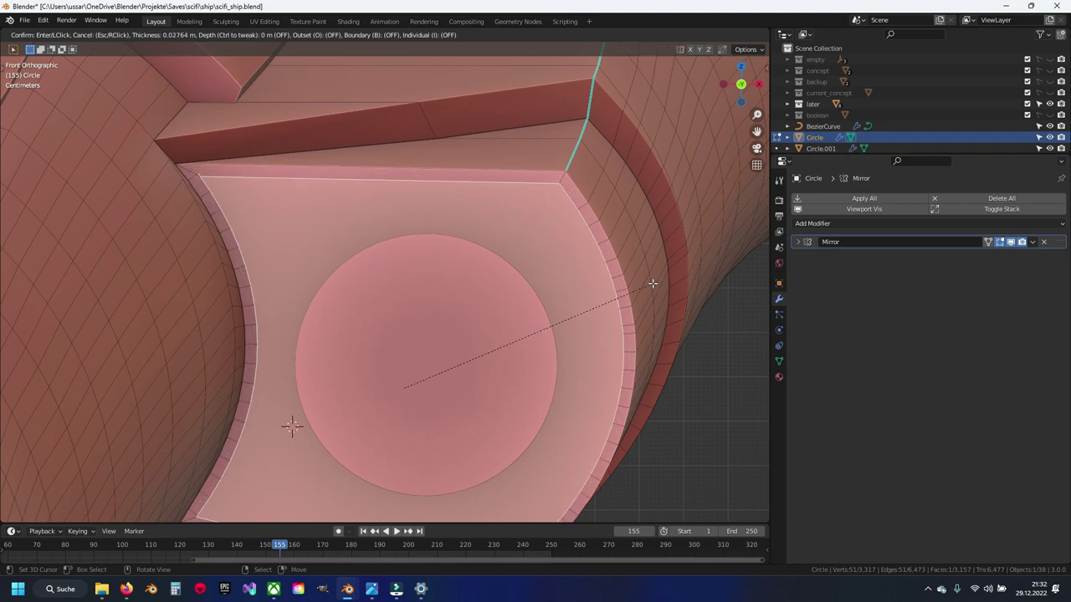
click(660, 283)
key(x)
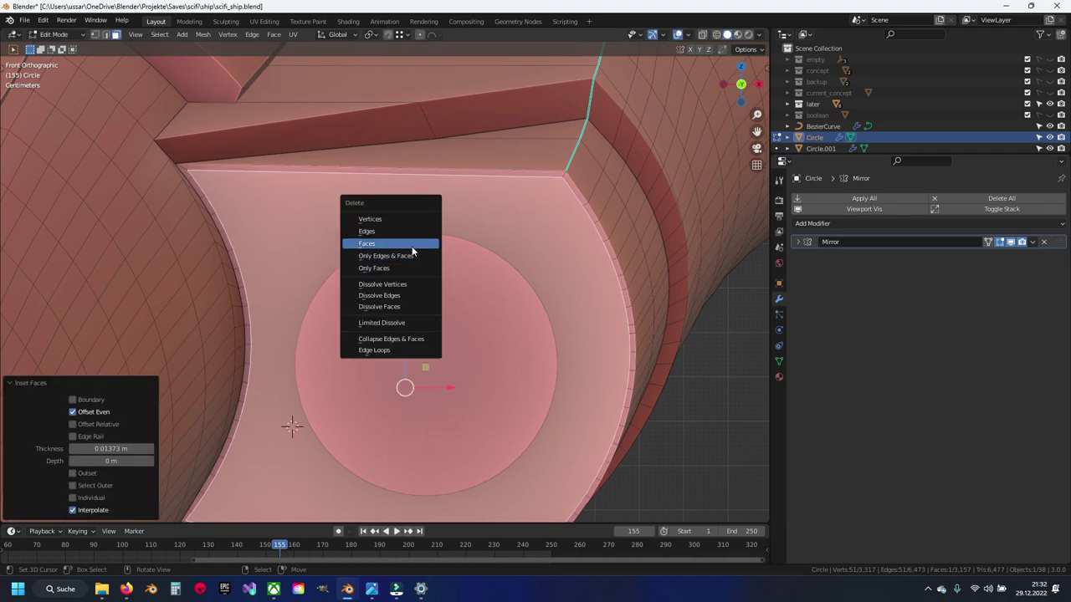
click(413, 244)
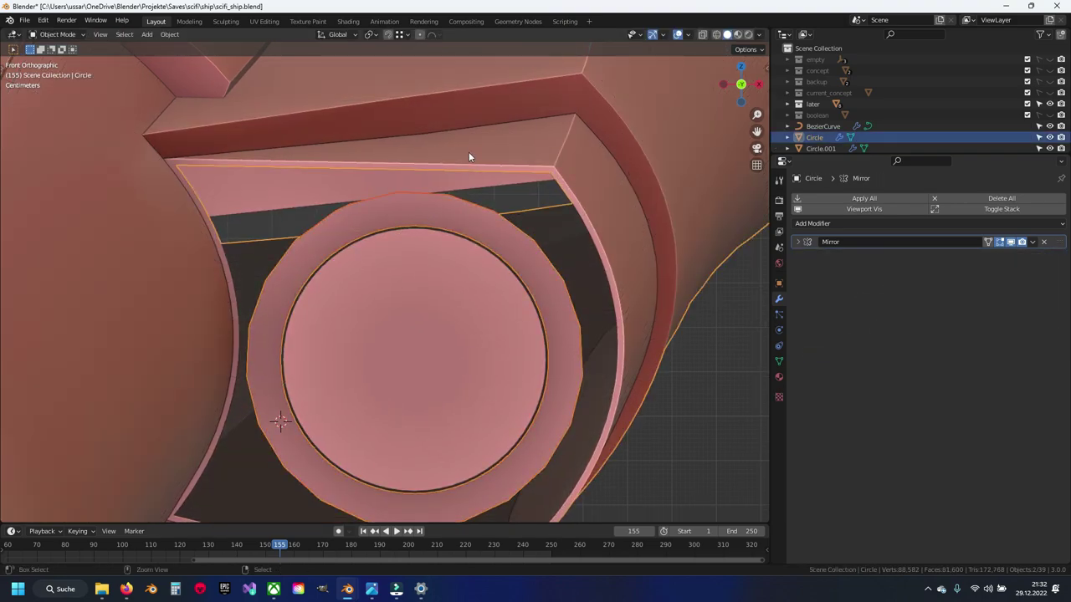
Save, switch to vertex select, and fill two faces in the gap above the ring
key(ctrl+z)
key(alt+a)
key(ctrl+s)
scroll(430, 251, up, 2)
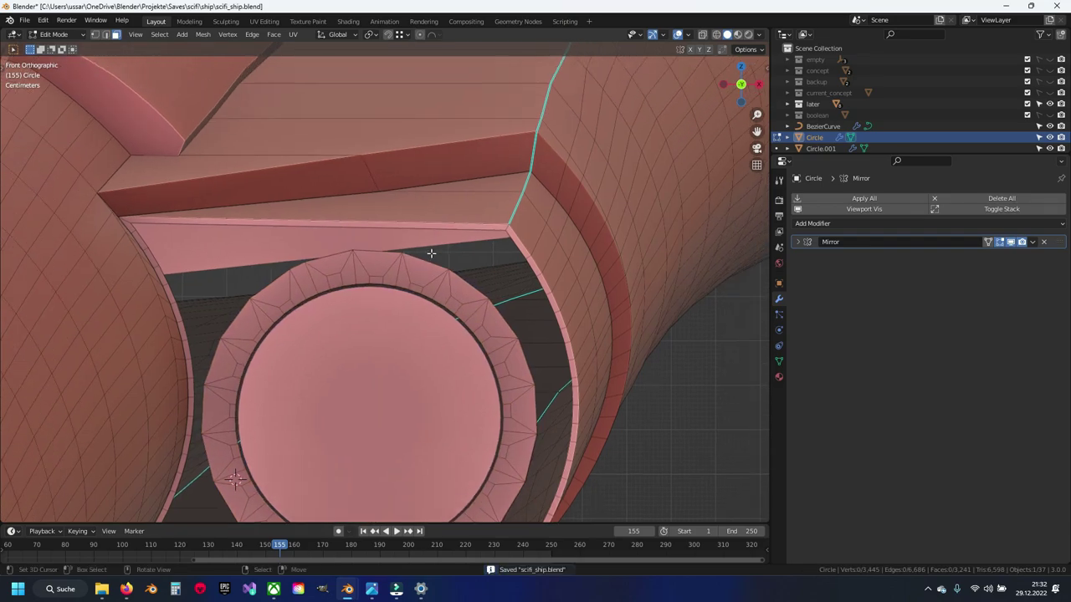
key(1)
scroll(484, 265, up, 3)
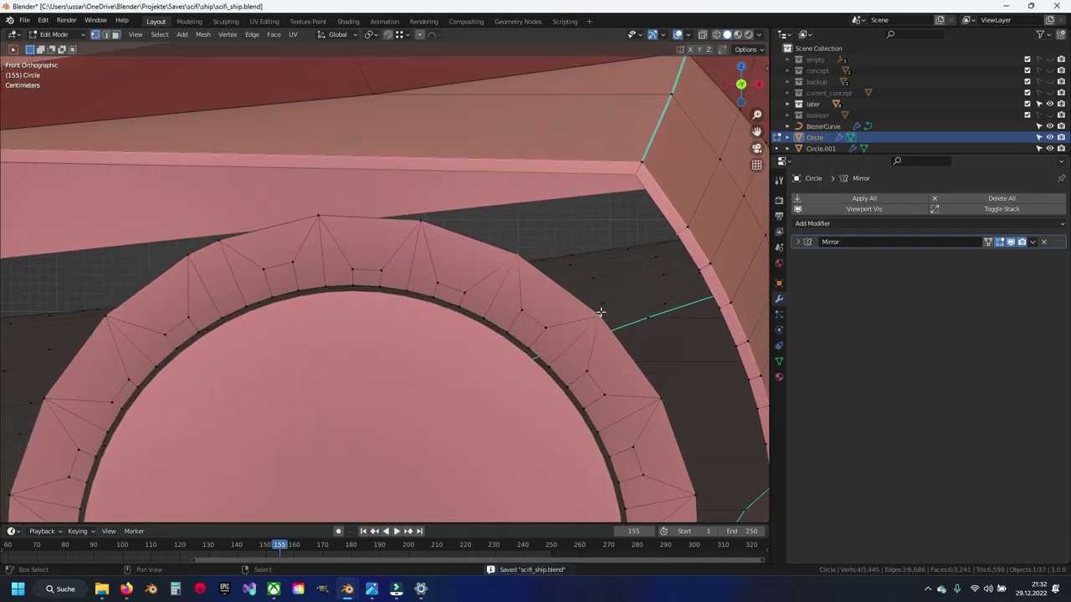
key(f)
ctrl+scroll(237, 215, up, 5)
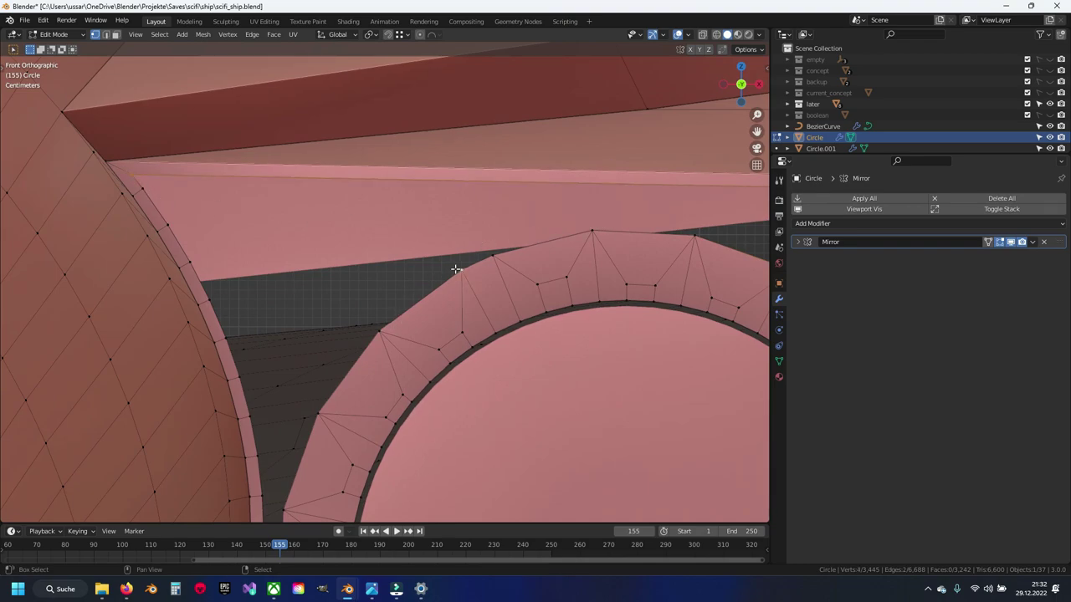
shift+middle_drag(573, 226, 410, 248)
key(f)
key(alt+a)
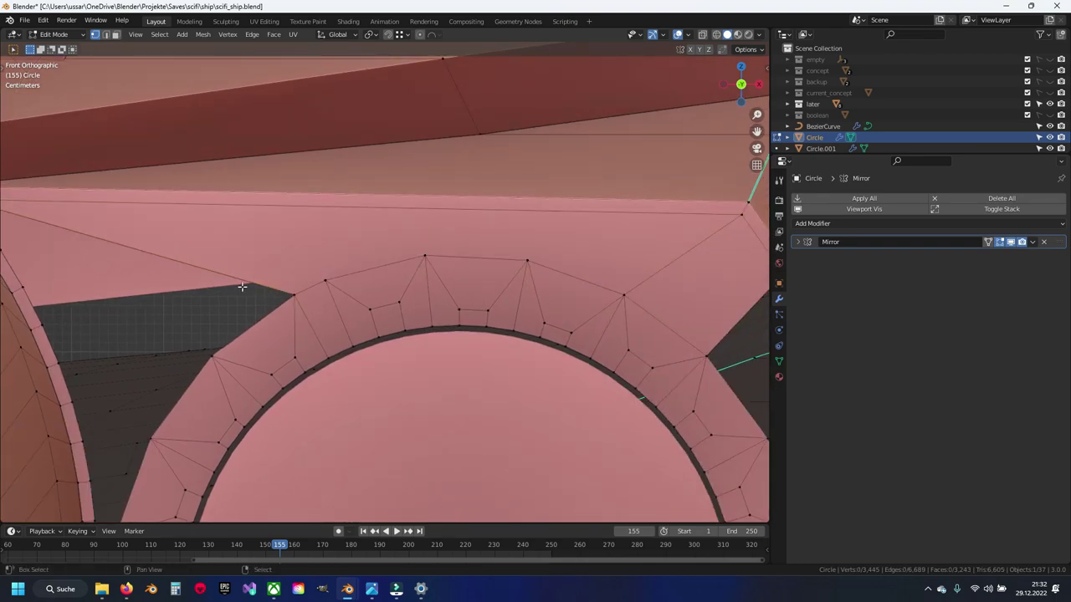
Fill the dark gap beside the ring with new faces, checking hidden edges in X-ray
shift+middle_drag(242, 287, 450, 284)
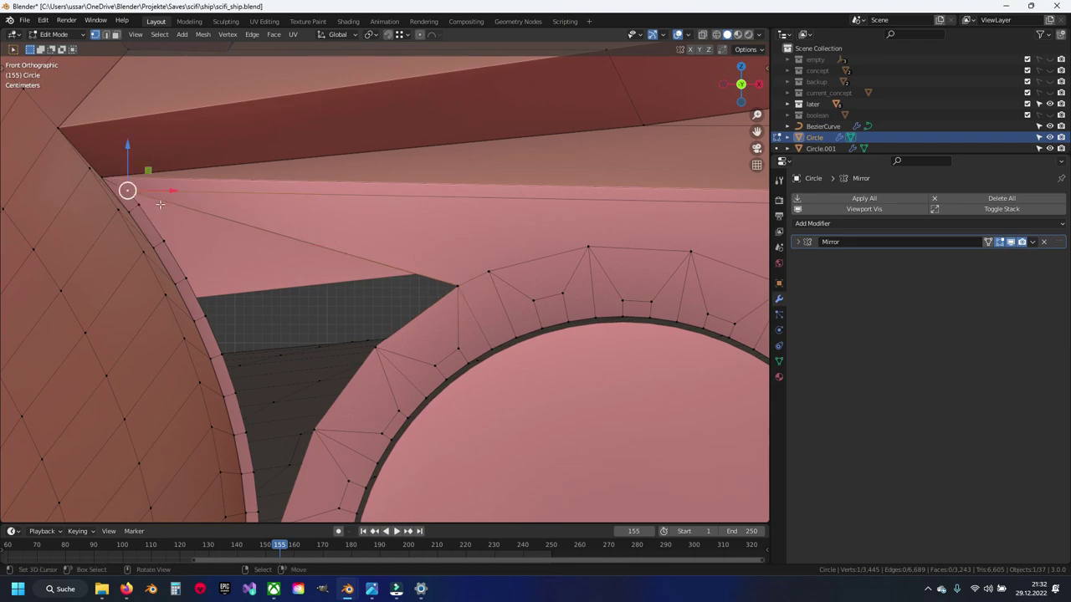
click(458, 286)
key(f)
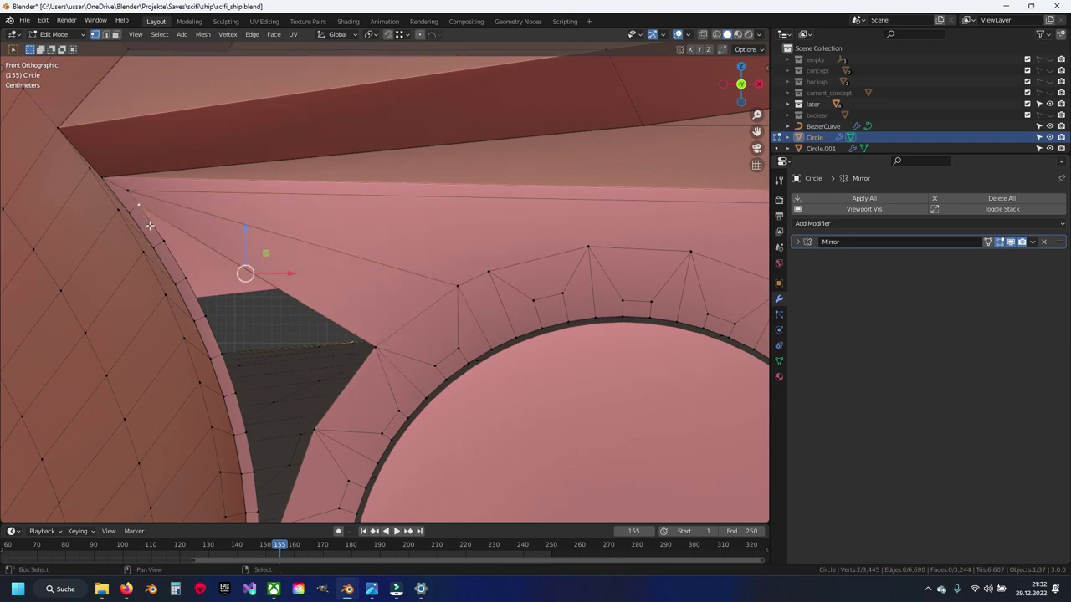
ctrl+click(303, 431)
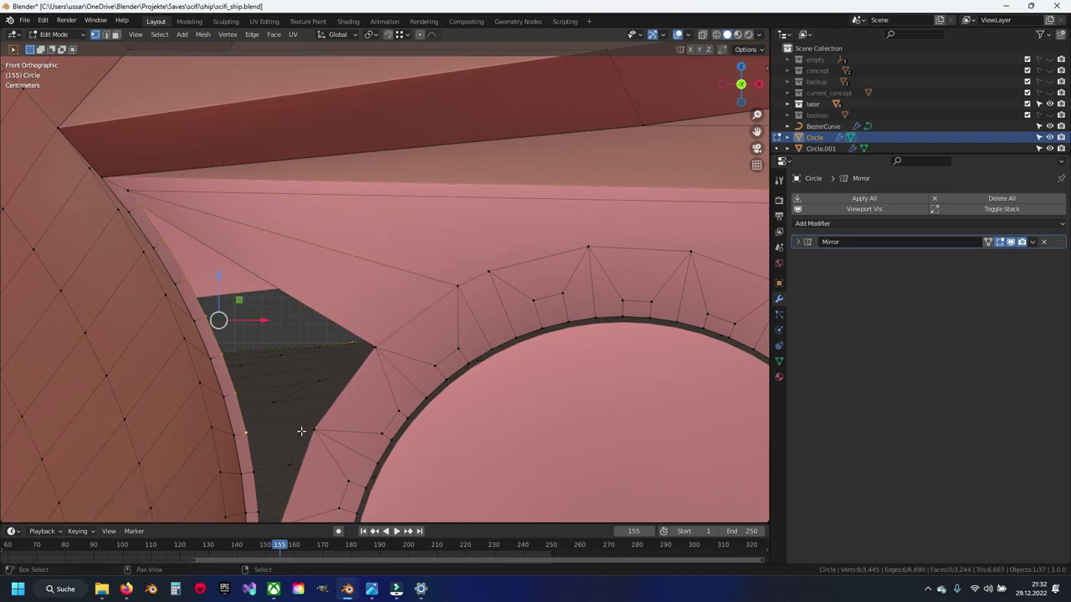
scroll(325, 434, down, 2)
scroll(325, 433, down, 3)
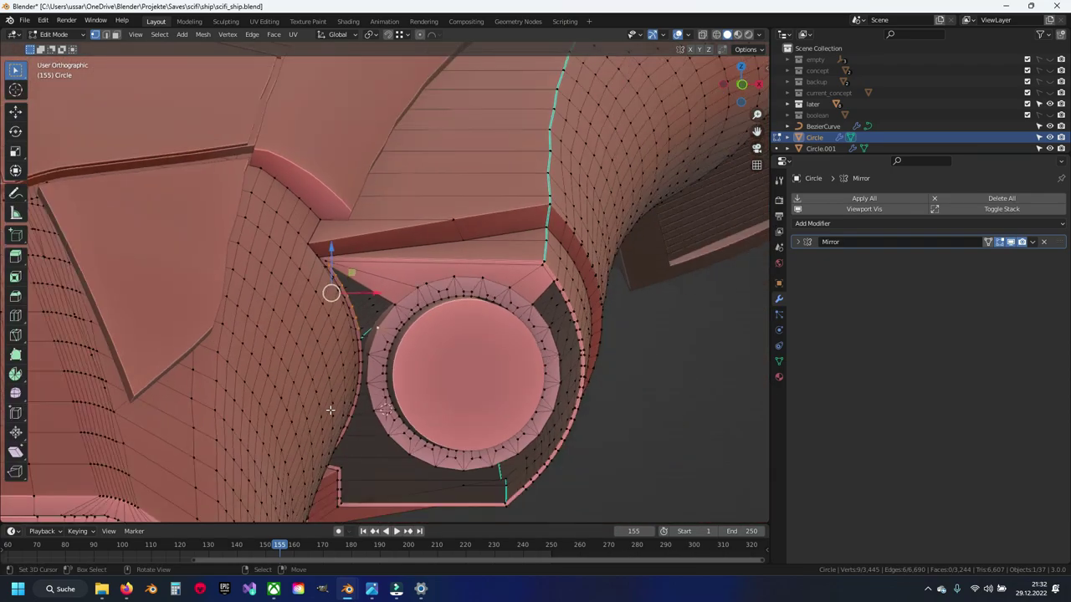
key(alt+z)
mouse_move(325, 433)
middle_down()
mouse_move(332, 377)
mouse_move(446, 263)
middle_up()
key(alt+z)
scroll(332, 371, up, 2)
scroll(333, 372, up, 3)
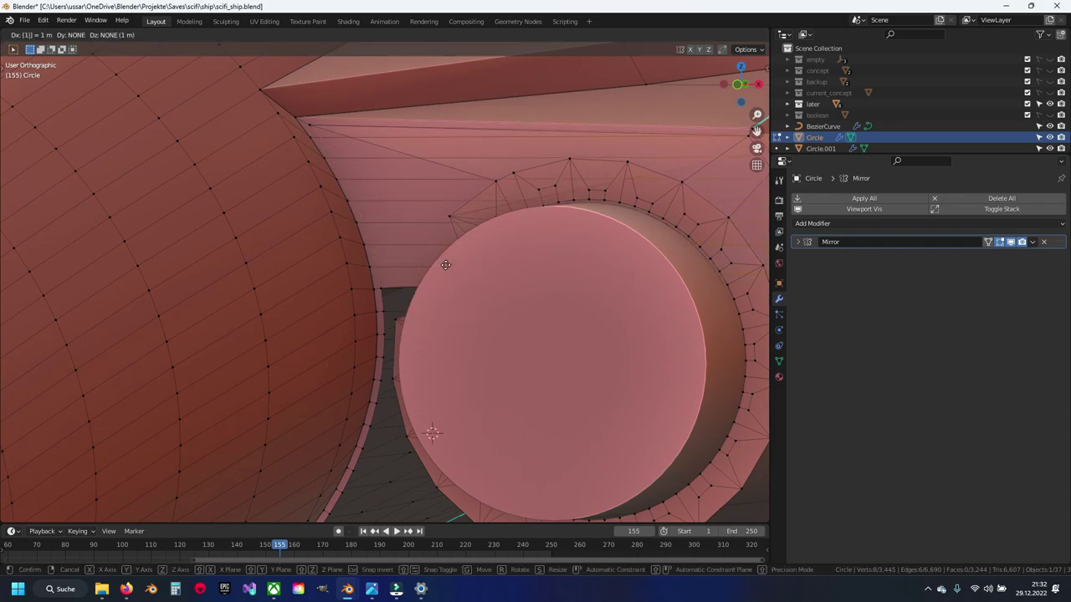
key(f)
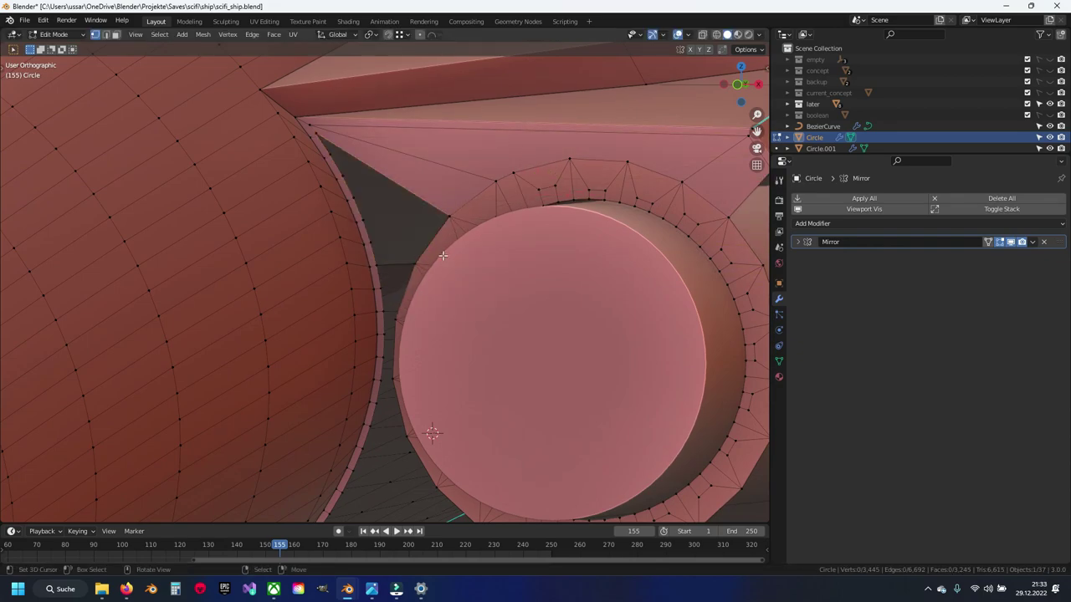
mouse_move(446, 233)
middle_down()
mouse_move(448, 251)
mouse_move(430, 199)
mouse_move(393, 318)
middle_up()
scroll(449, 252, down, 2)
Undo the bad face and refill the ring's upper-left corner gap with a new face
key(ctrl+z)
key(alt+z)
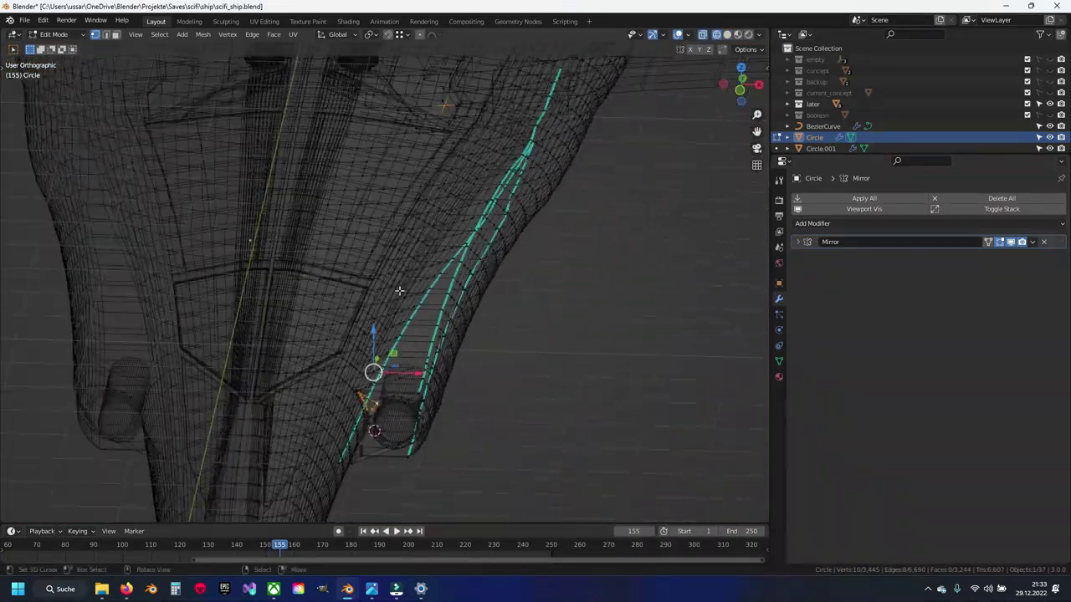
scroll(376, 368, up, 2)
mouse_move(376, 368)
shift+middle_down()
mouse_move(363, 420)
mouse_move(359, 385)
shift+middle_up()
key(alt+z)
scroll(384, 351, up, 3)
scroll(407, 325, up, 2)
key(f)
mouse_move(407, 325)
shift+middle_down()
mouse_move(399, 291)
mouse_move(449, 217)
shift+middle_up()
click(486, 174)
Fill the first groove-corner gaps along the ring's left side with new faces
middle_drag(486, 174, 462, 294)
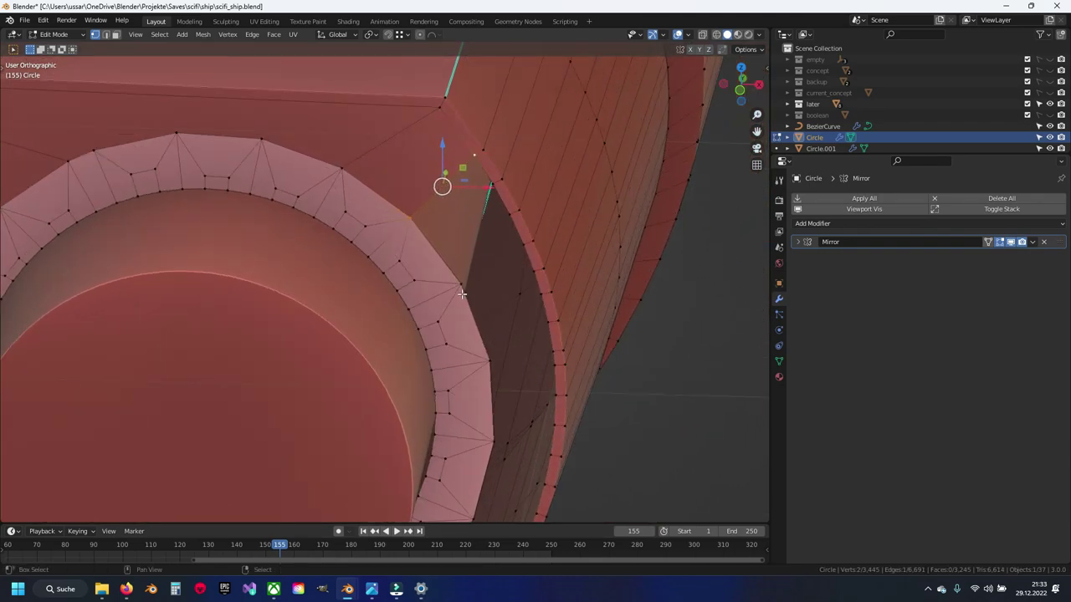
key(f)
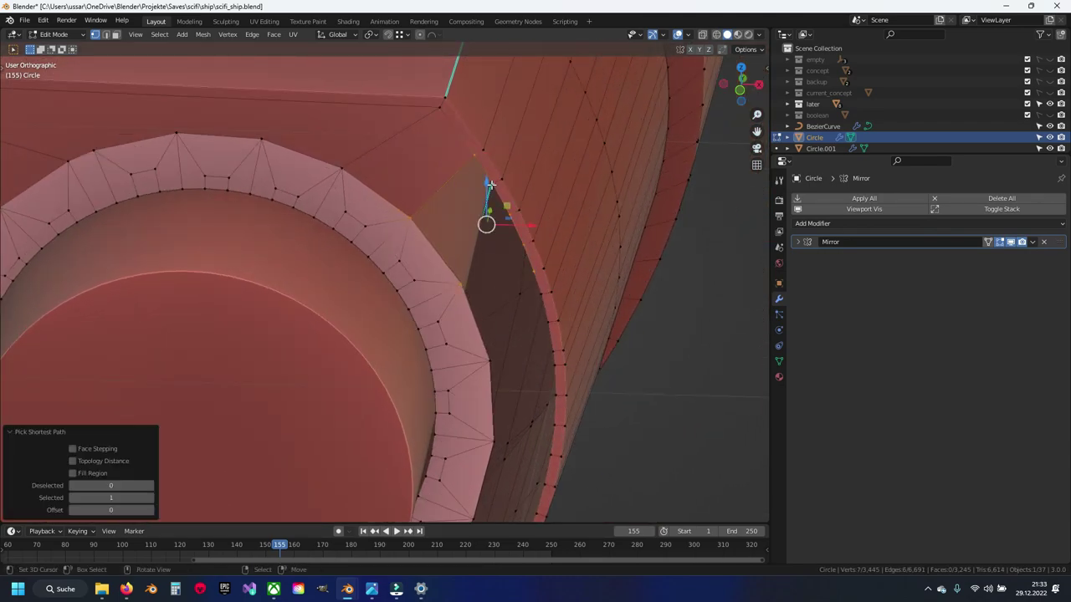
key(alt+a)
middle_drag(511, 316, 396, 175)
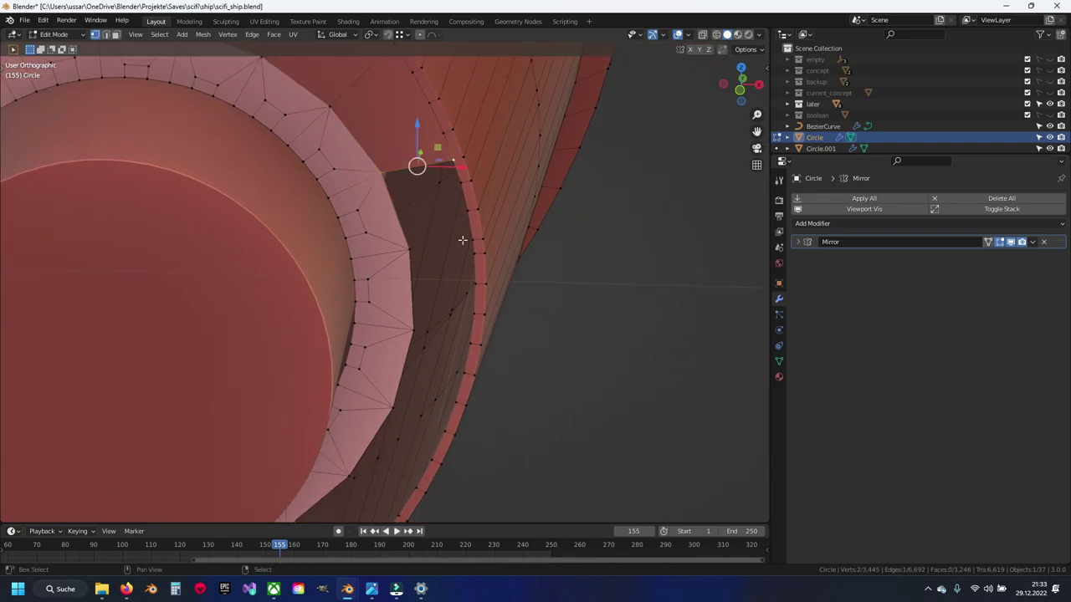
ctrl+click(468, 276)
key(f)
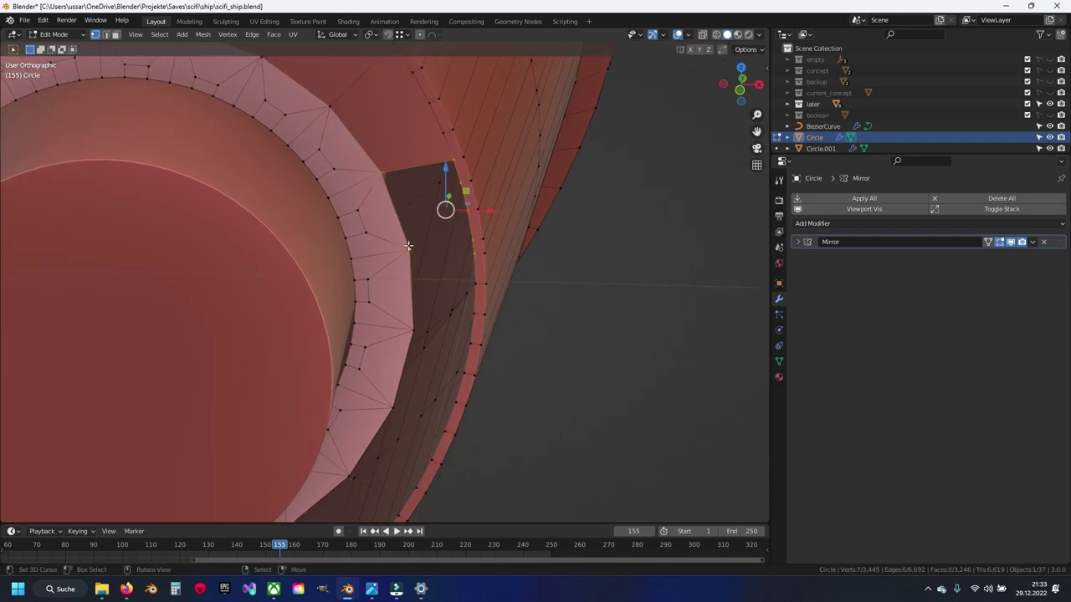
click(409, 248)
ctrl+click(471, 282)
key(f)
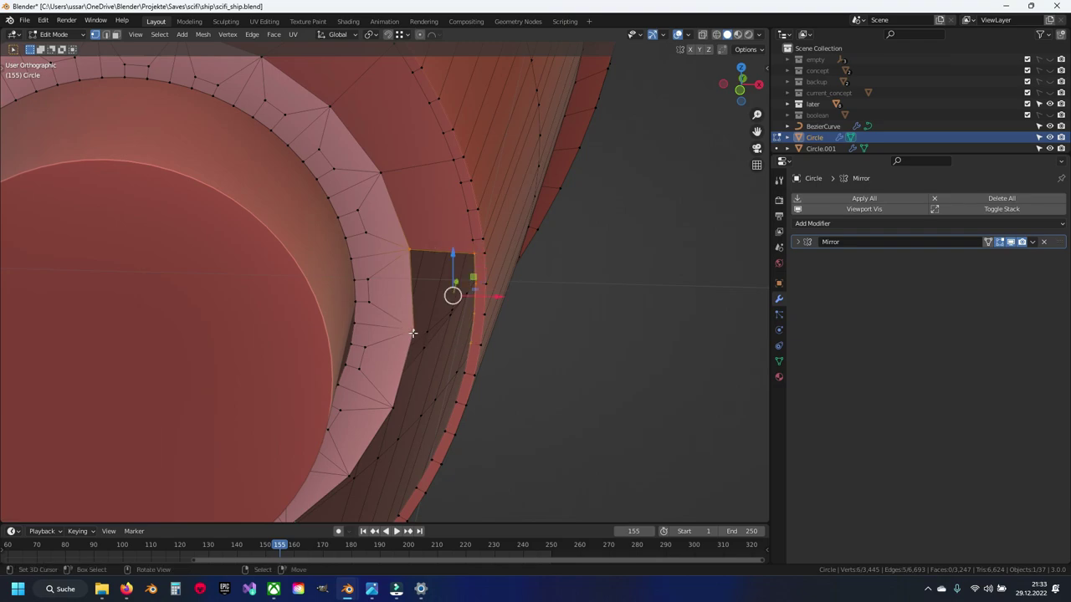
key(alt+a)
Fill the remaining gaps along the ring's lower side, bringing the mesh to 3,253 faces
mouse_move(456, 288)
middle_down()
mouse_move(411, 335)
mouse_move(423, 292)
middle_up()
scroll(423, 292, up, 3)
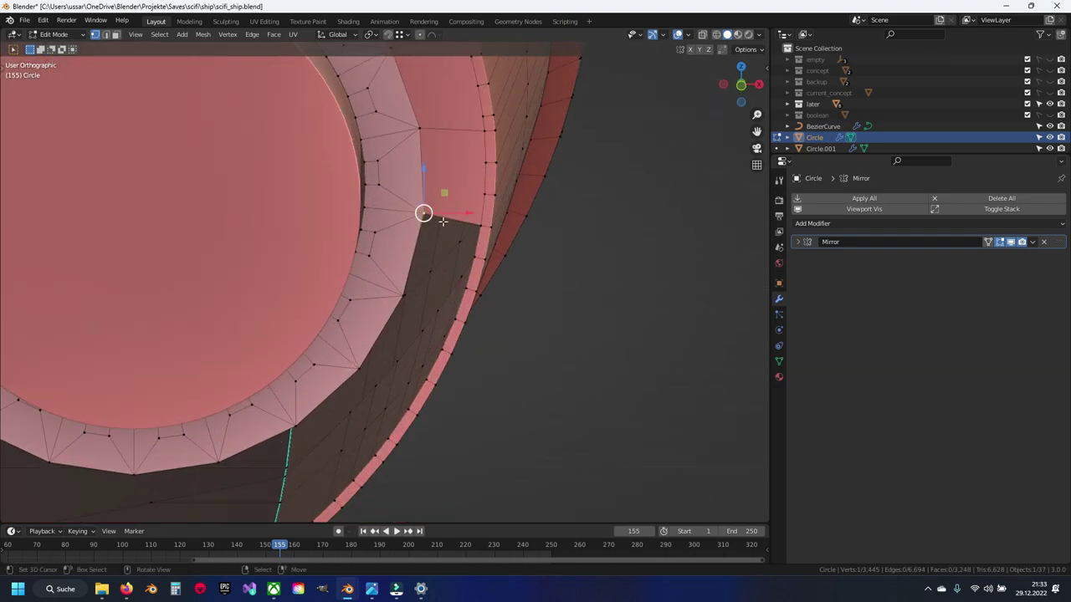
ctrl+click(404, 294)
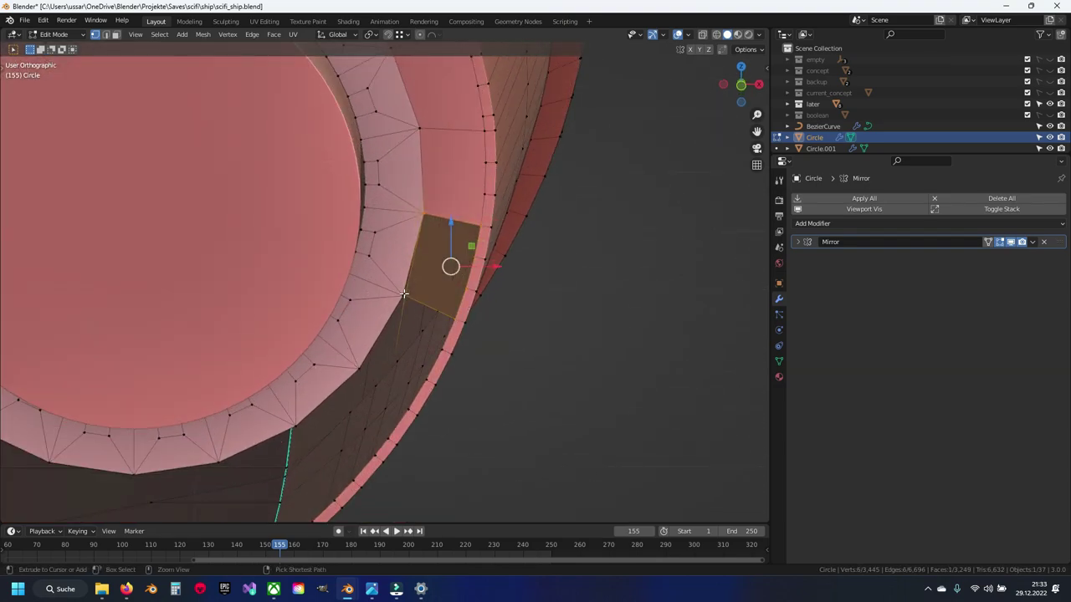
key(f)
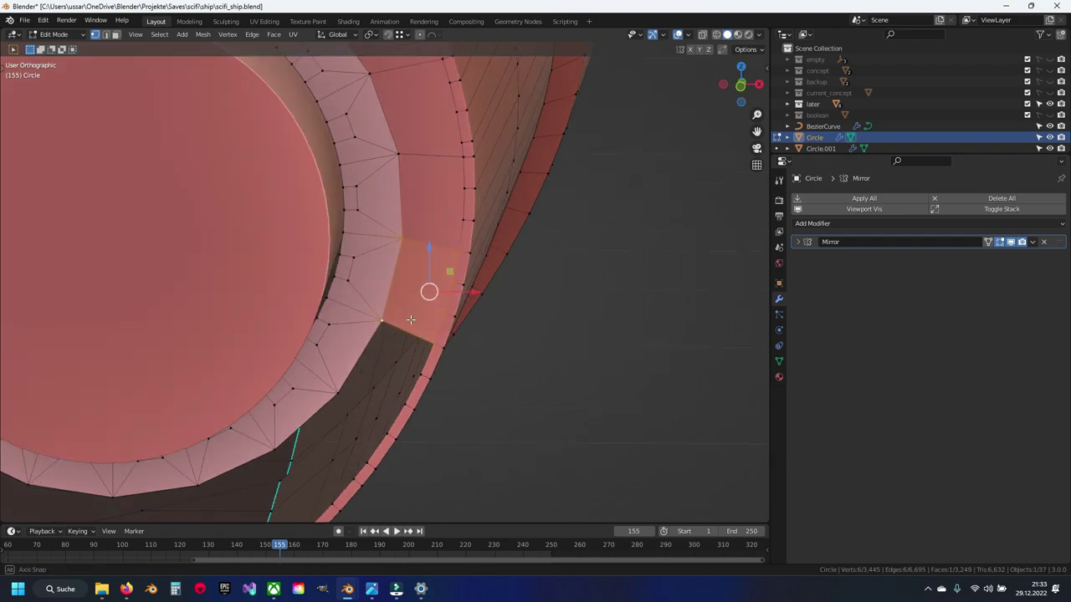
middle_drag(399, 299, 354, 260)
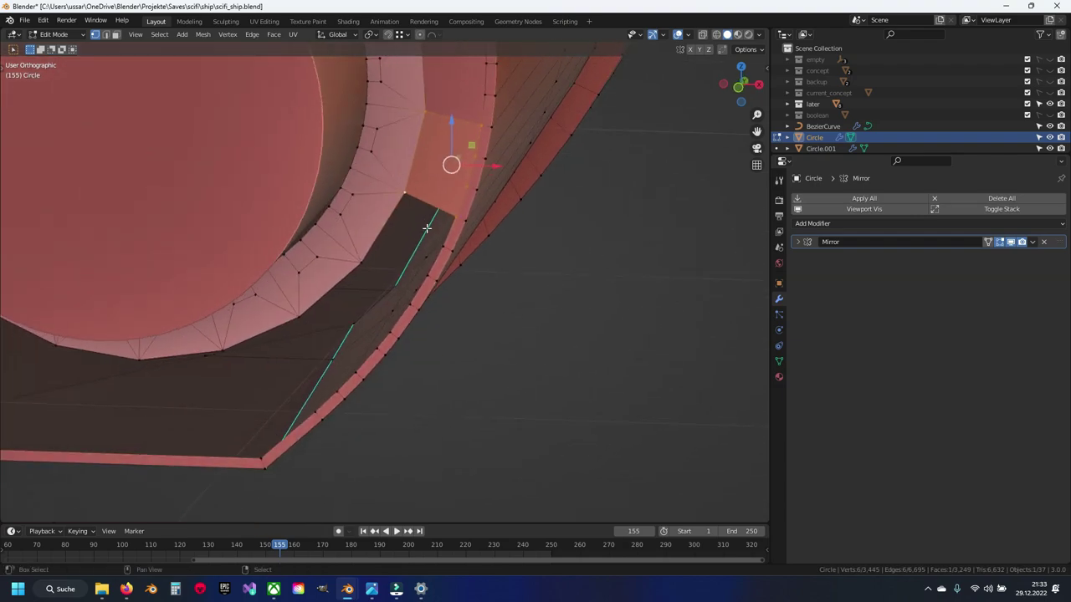
ctrl+click(411, 310)
key(f)
click(360, 255)
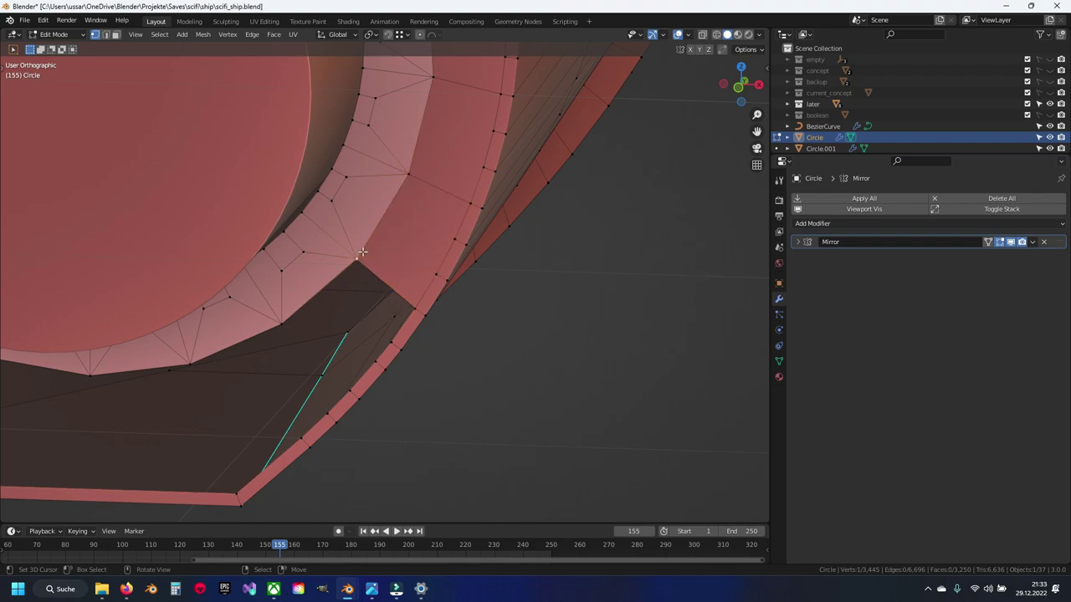
ctrl+click(348, 388)
key(f)
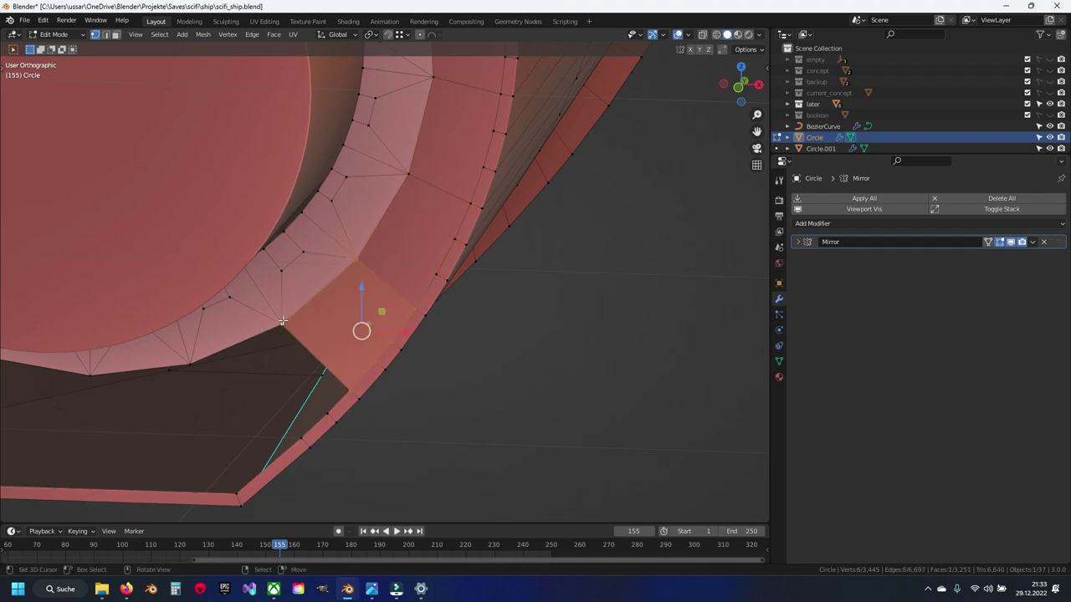
shift+middle_drag(283, 321, 365, 265)
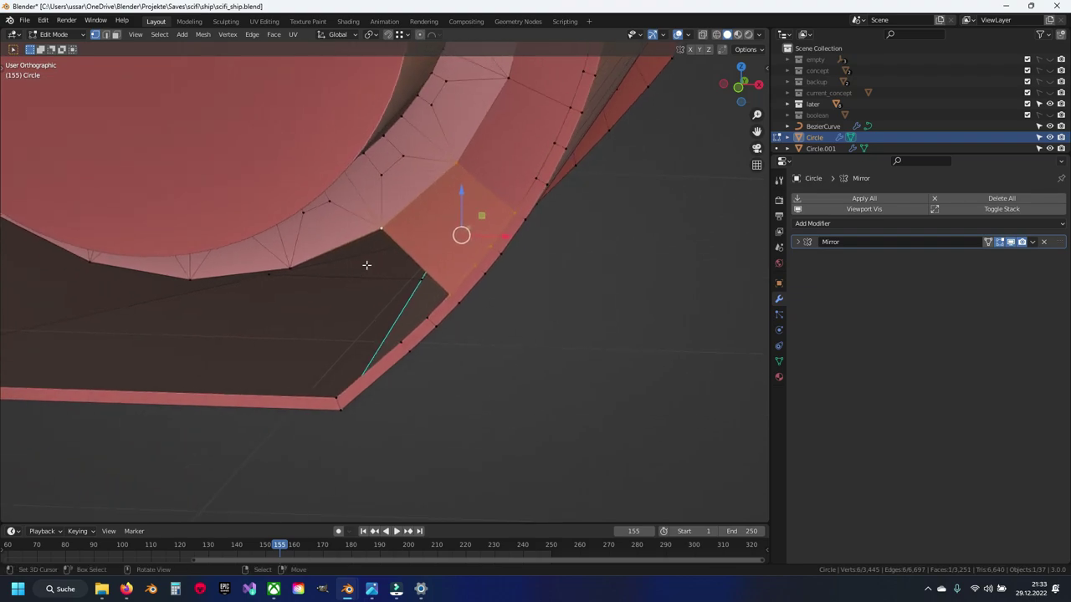
ctrl+click(438, 293)
key(f)
shift+middle_drag(270, 346, 400, 235)
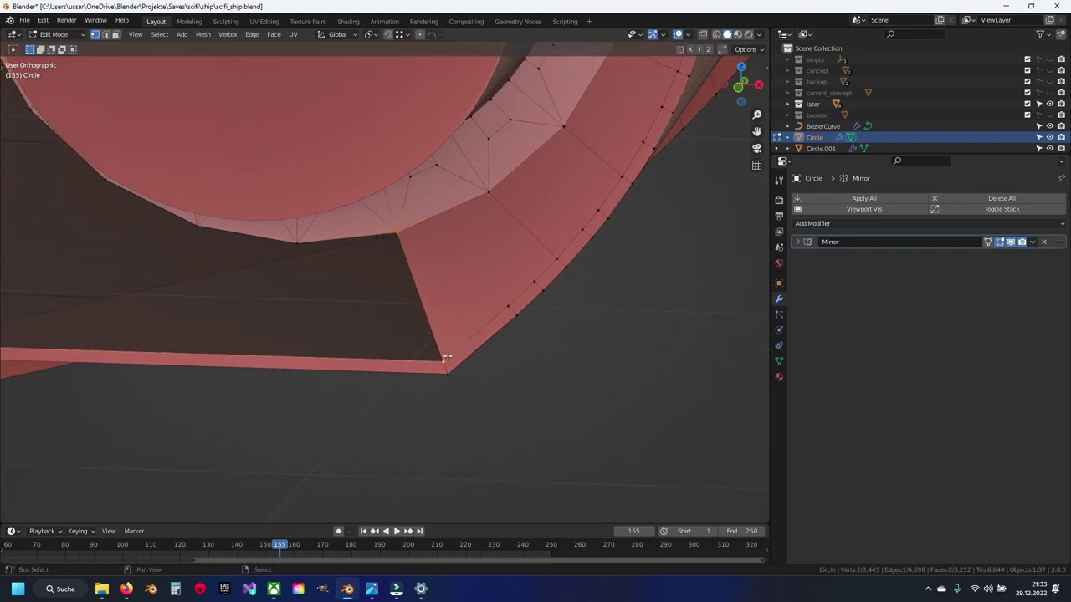
shift+middle_drag(447, 357, 149, 352)
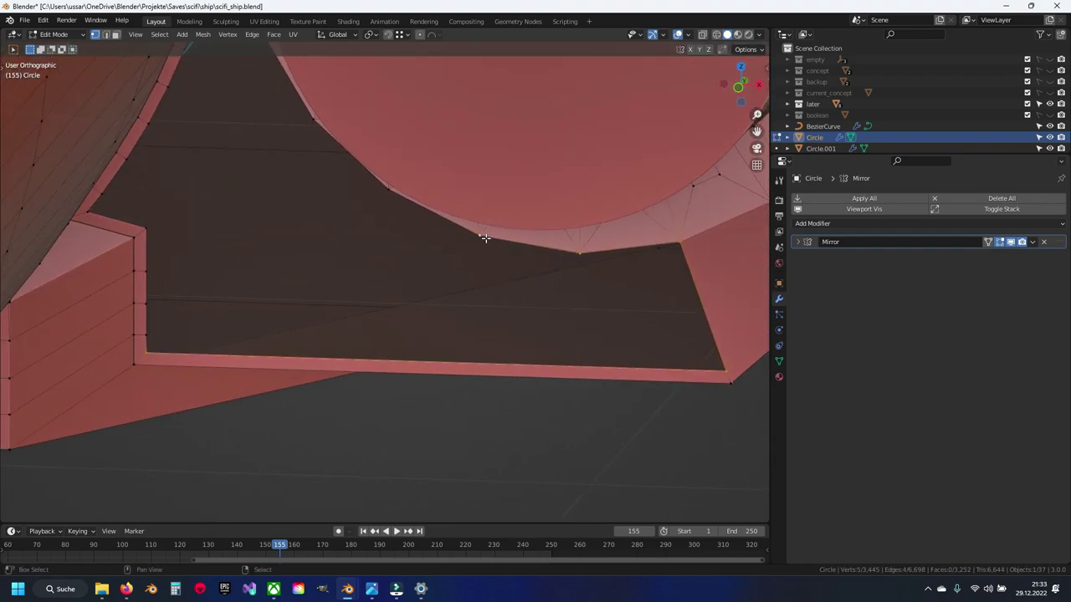
Fill the gaps between the circle and lower corner edges with faces, and save
key(f)
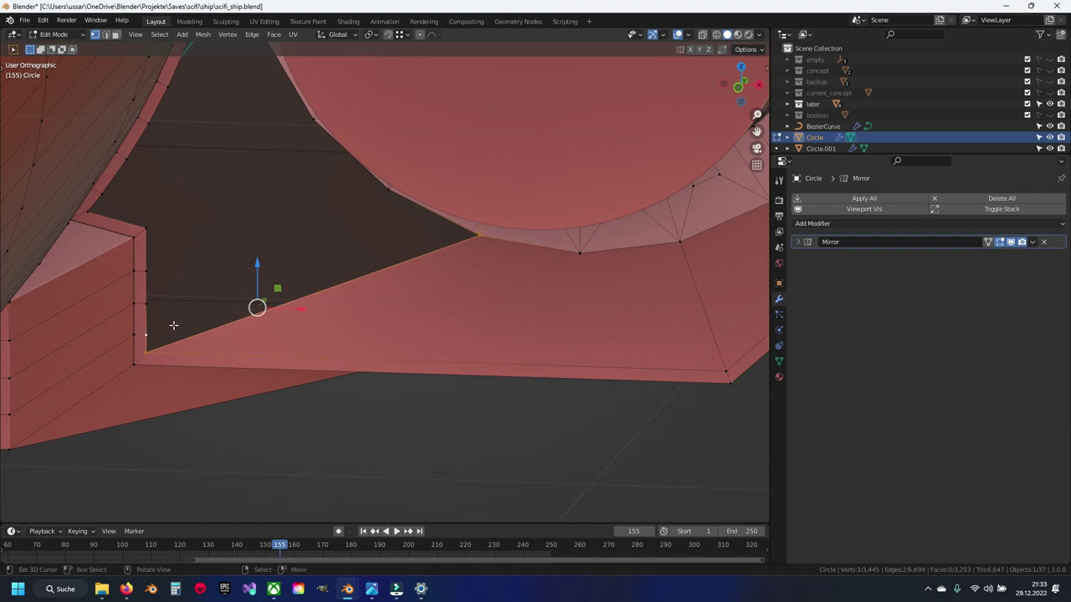
middle_drag(173, 324, 379, 254)
shift+click(400, 195)
key(f)
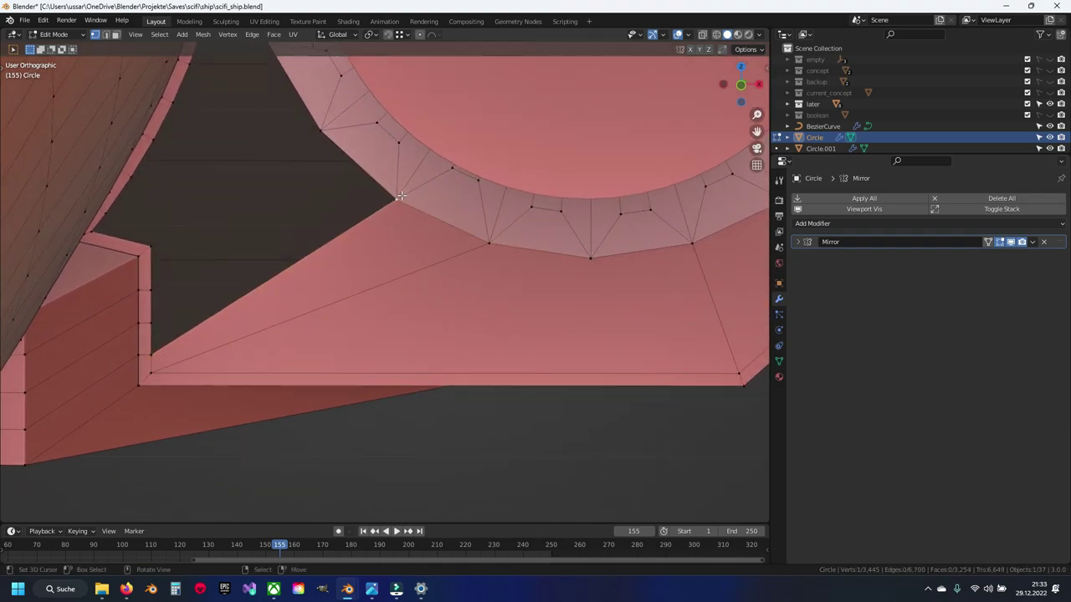
ctrl+click(154, 250)
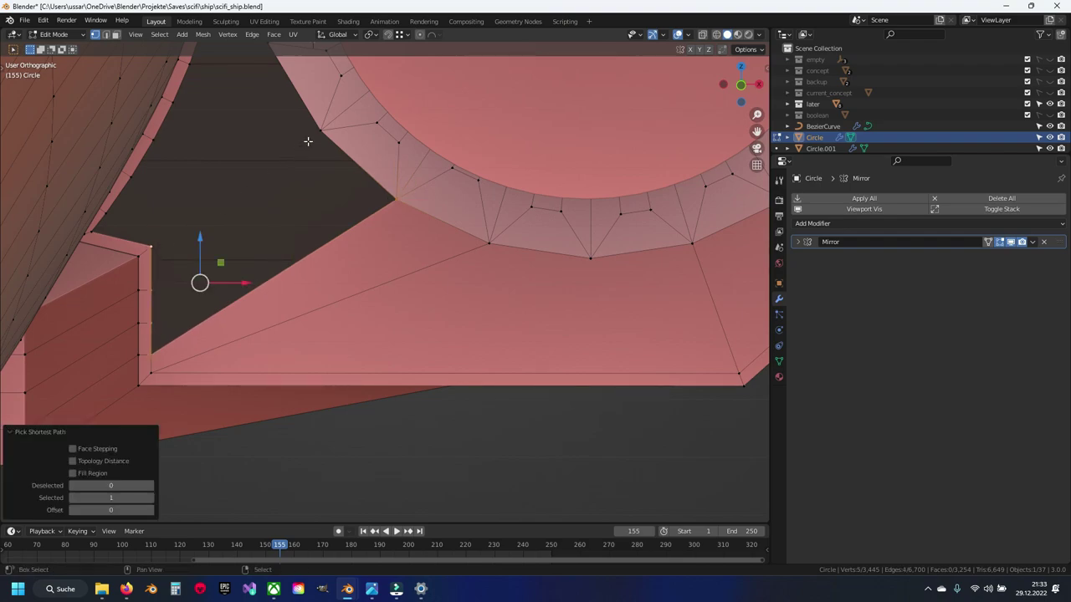
middle_drag(307, 142, 314, 235)
key(ctrl+s)
key(f)
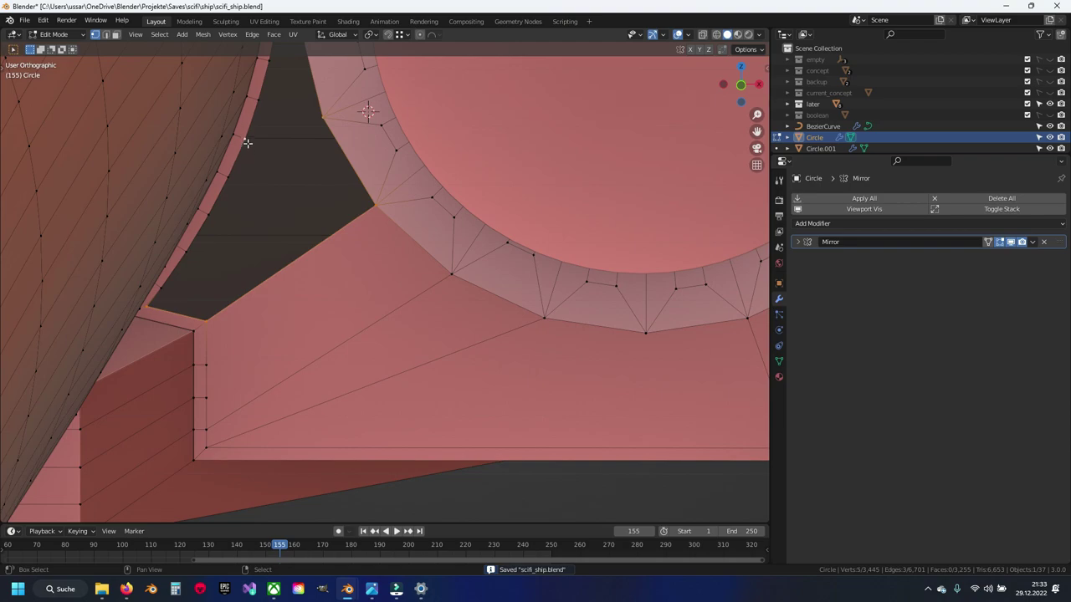
Close three more dark gaps beside the ring with new faces
ctrl+click(162, 287)
key(f)
middle_drag(172, 279, 245, 339)
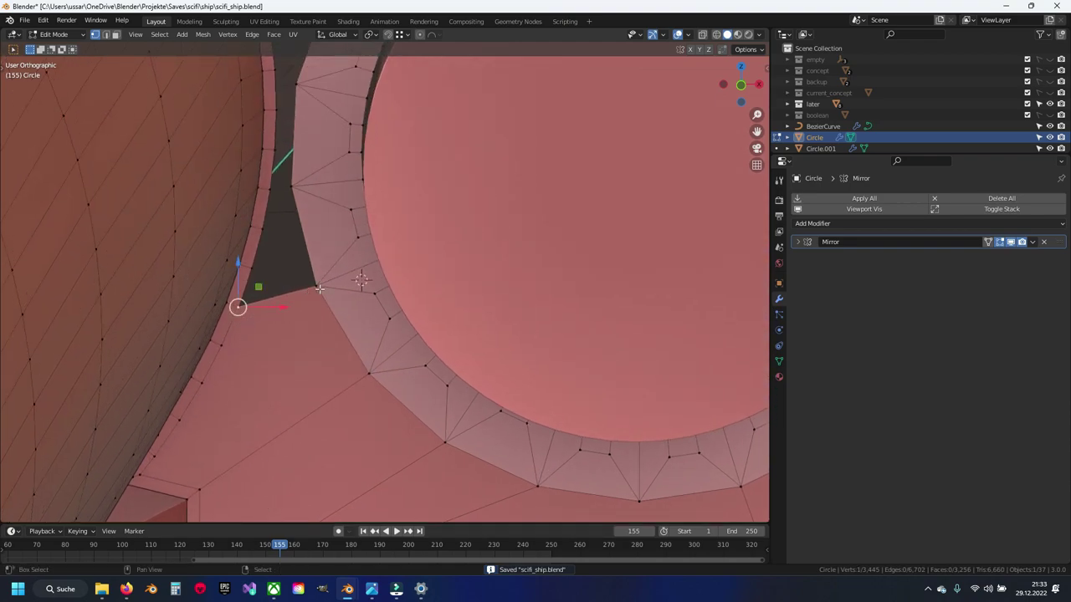
ctrl+click(253, 268)
key(f)
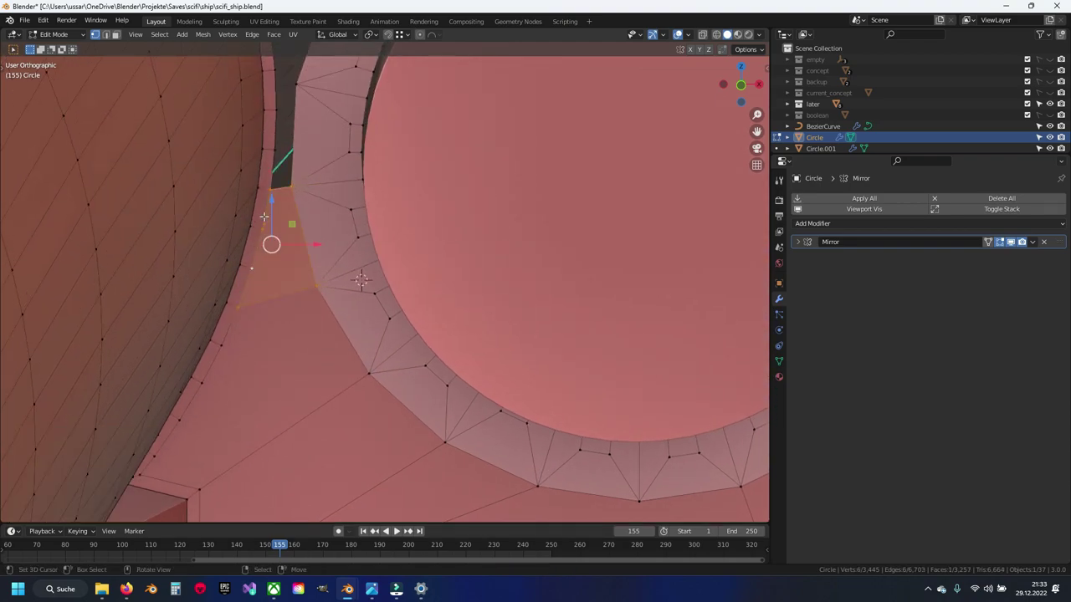
middle_drag(265, 218, 236, 348)
ctrl+click(243, 211)
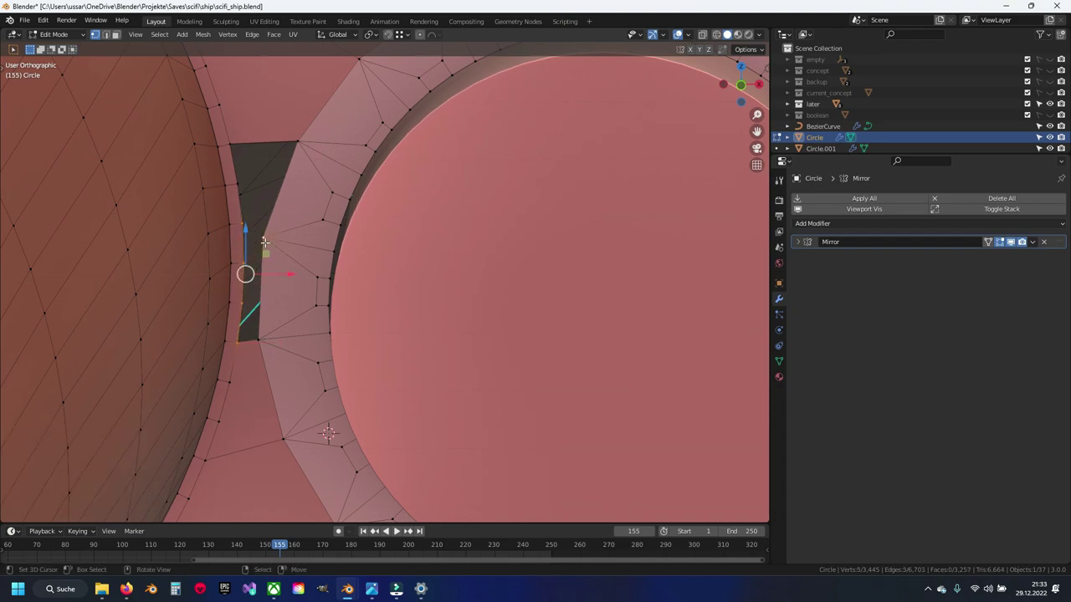
key(f)
key(alt+a)
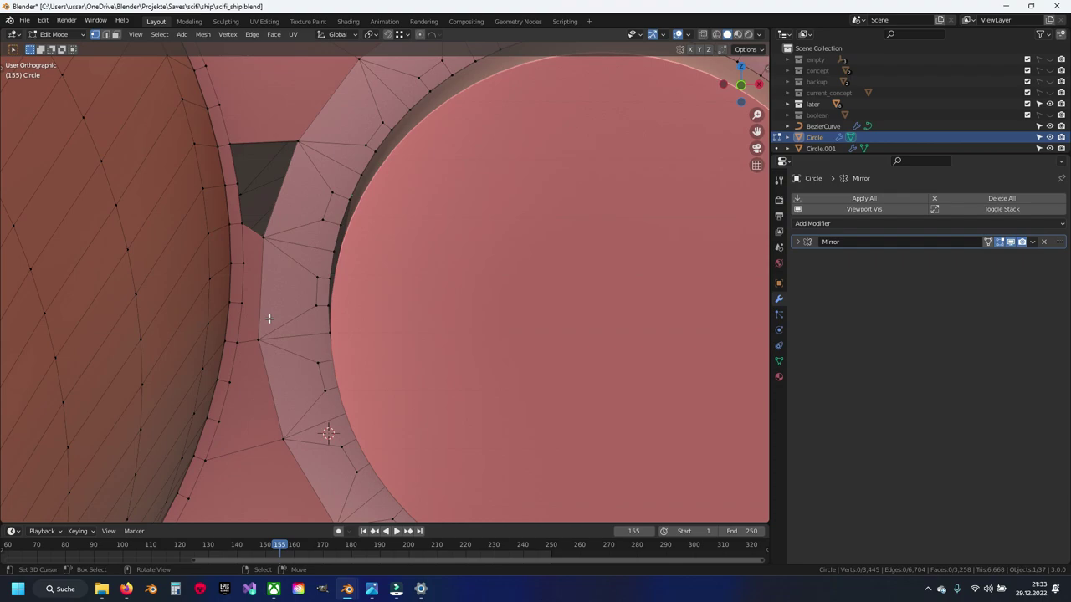
Redo the last gap's face after undoing a bad fill, then select the whole mesh
shift+middle_drag(273, 241, 312, 429)
ctrl+click(364, 352)
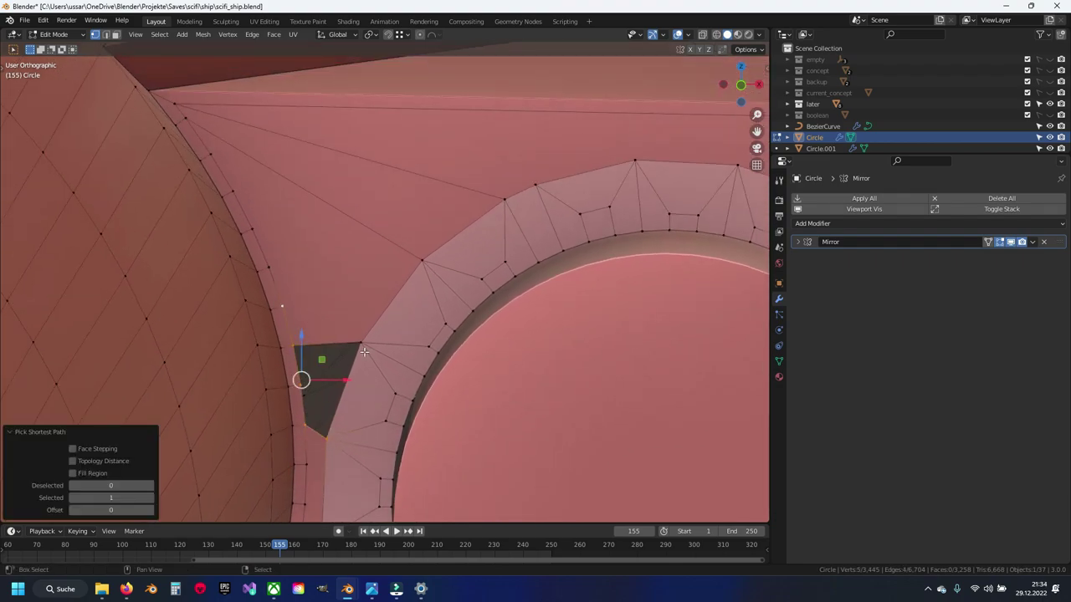
key(f)
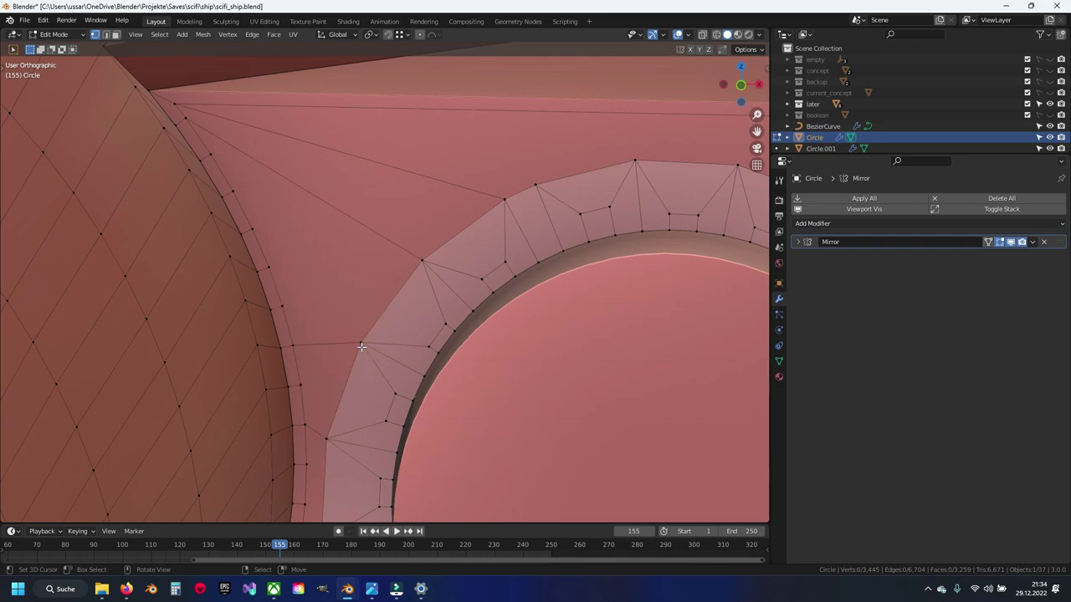
key(ctrl+z)
mouse_move(361, 346)
middle_down()
mouse_move(299, 331)
mouse_move(413, 318)
middle_up()
key(f)
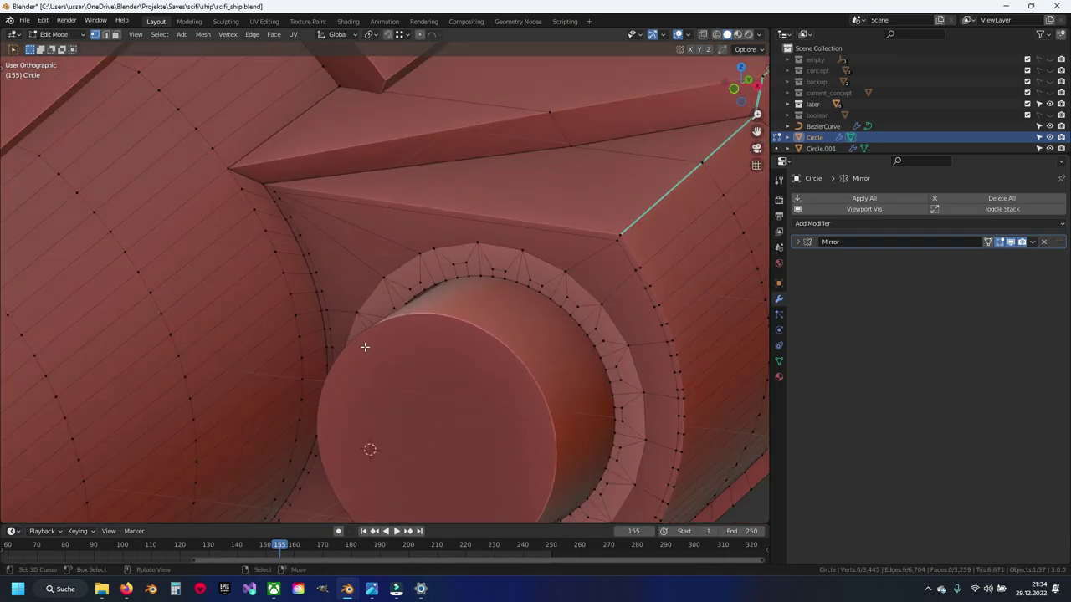
key(a)
key(F3)
Recalculate the hull normals outside, deselect all, and save scifi_ship.blend
text(recalc)
key(Return)
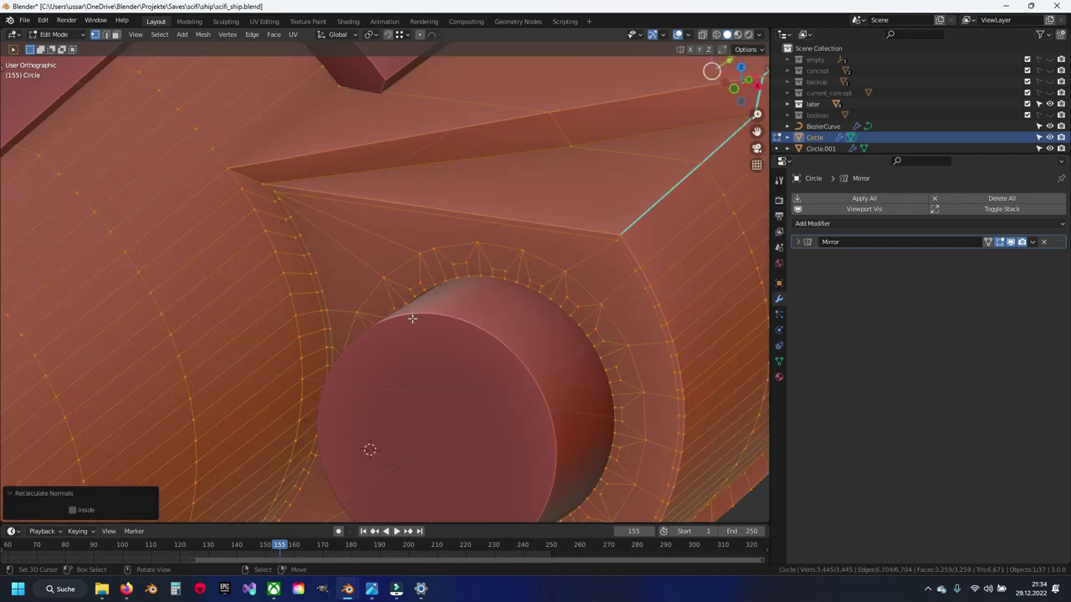
key(alt+a)
key(ctrl+s)
middle_drag(411, 311, 418, 331)
key(ctrl+z)
key(ctrl+shift+z)
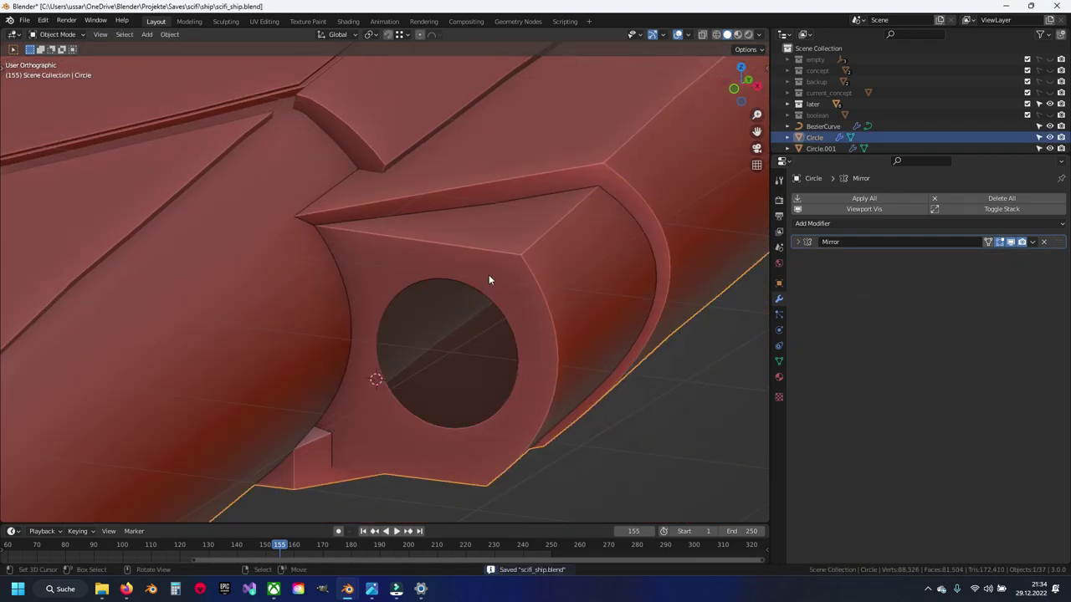
key(ctrl+shift+z)
Select the round hole's edge loop
middle_drag(488, 274, 377, 266)
scroll(377, 266, up, 5)
alt+click(221, 180)
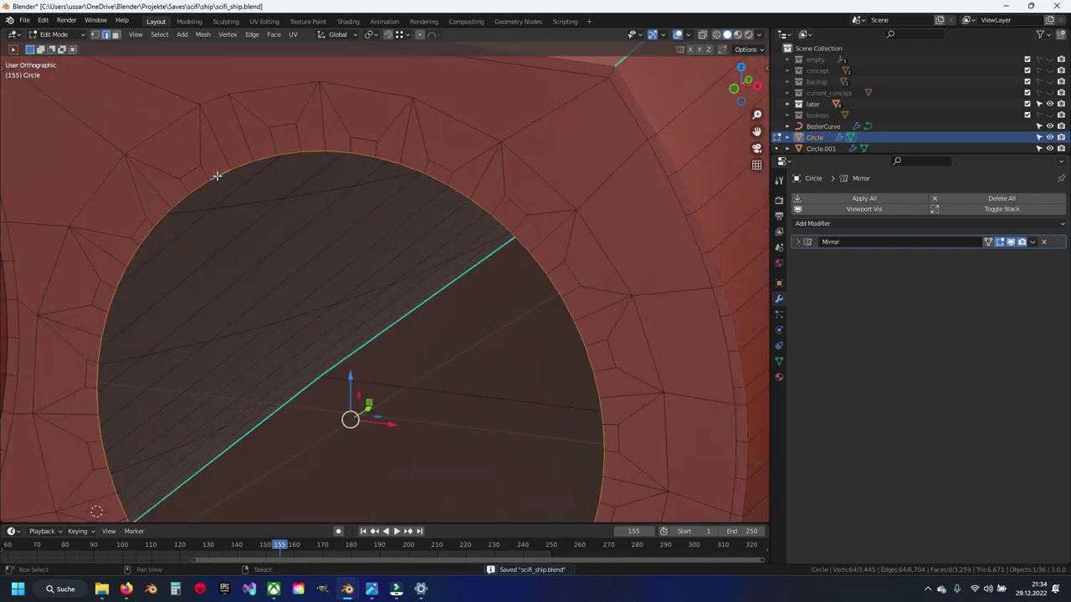
scroll(352, 385, down, 5)
middle_drag(351, 385, 427, 318)
Extrude the hole's edge loop outward along Y, cap it with a face, and save
key(e)
right_click(427, 318)
key(g)
key(y)
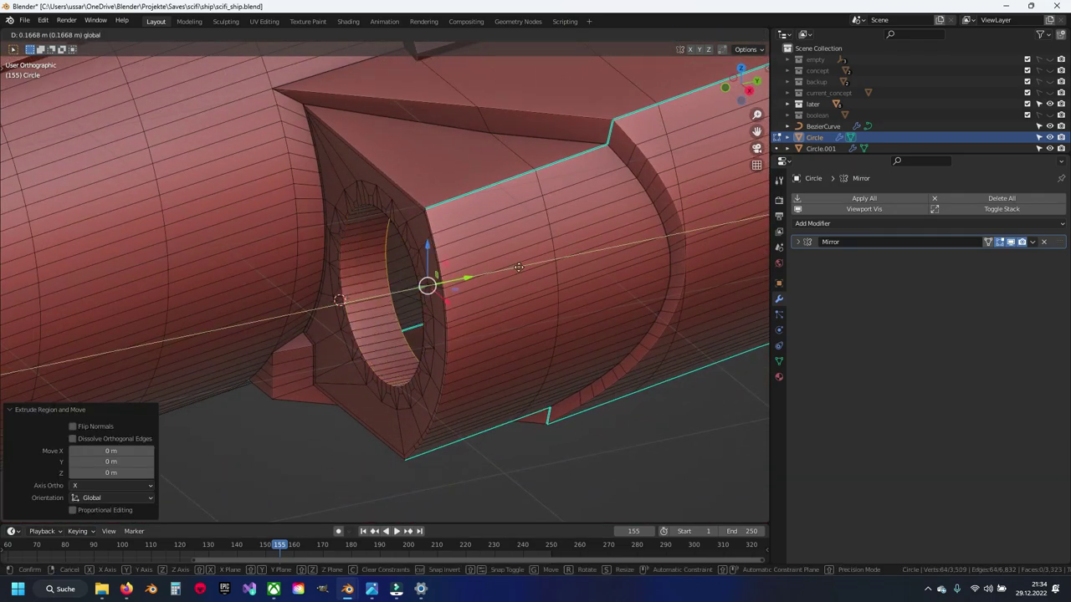
click(468, 276)
mouse_move(468, 276)
middle_down()
mouse_move(422, 293)
mouse_move(444, 292)
mouse_move(509, 239)
mouse_move(490, 318)
mouse_move(445, 350)
mouse_move(416, 292)
mouse_move(429, 251)
middle_up()
key(f)
key(Tab)
key(ctrl+s)
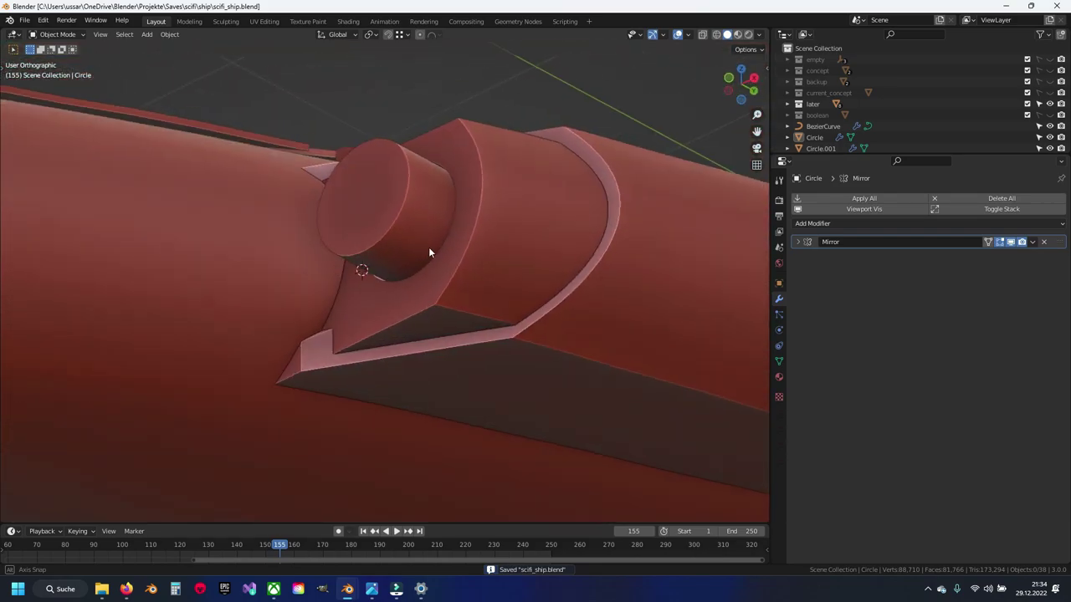
Frame the whole ship and orbit to inspect the engine nozzle and side cylinder
key(grave)
click(431, 300)
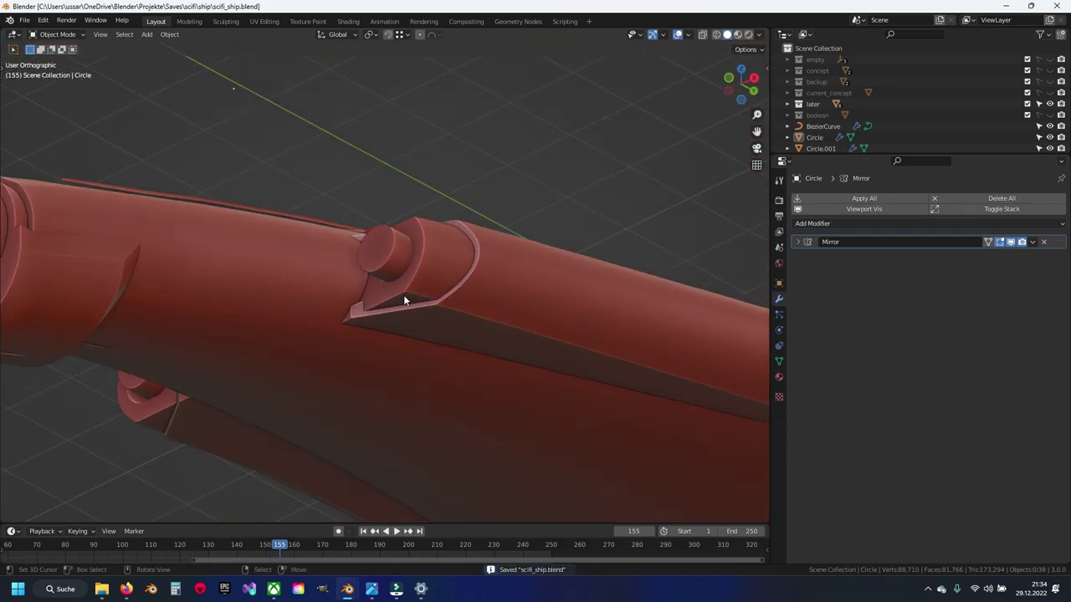
mouse_move(404, 294)
middle_down()
mouse_move(497, 352)
mouse_move(443, 366)
middle_up()
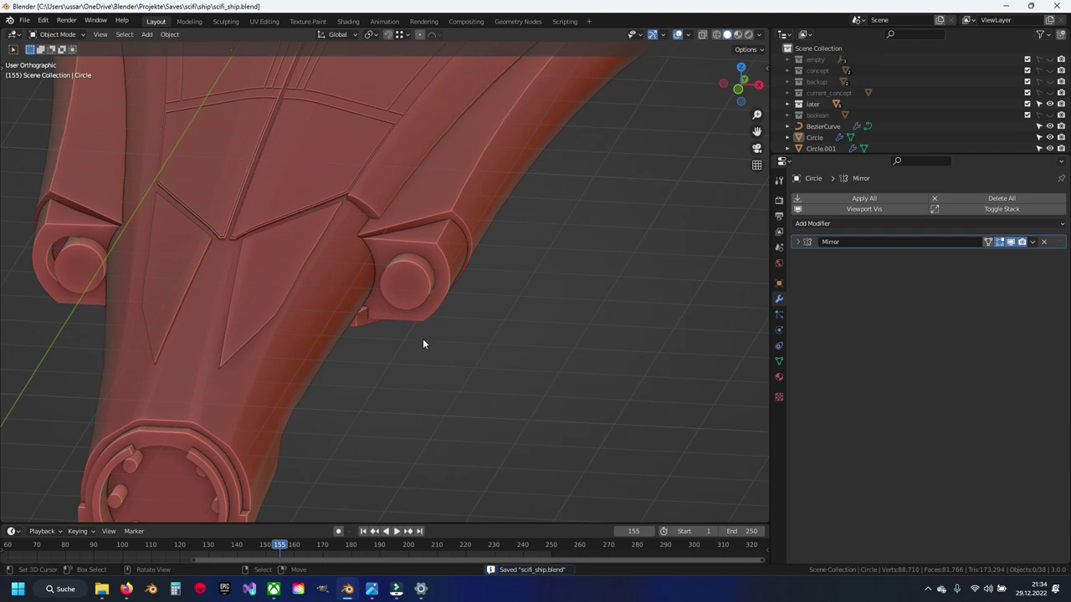
mouse_move(474, 325)
middle_down()
mouse_move(418, 233)
mouse_move(433, 296)
mouse_move(399, 320)
middle_up()
scroll(433, 280, up, 3)
Enter Edit Mode and select the six notch faces beneath the side cylinder
key(Tab)
key(ctrl+s)
key(3)
click(399, 276)
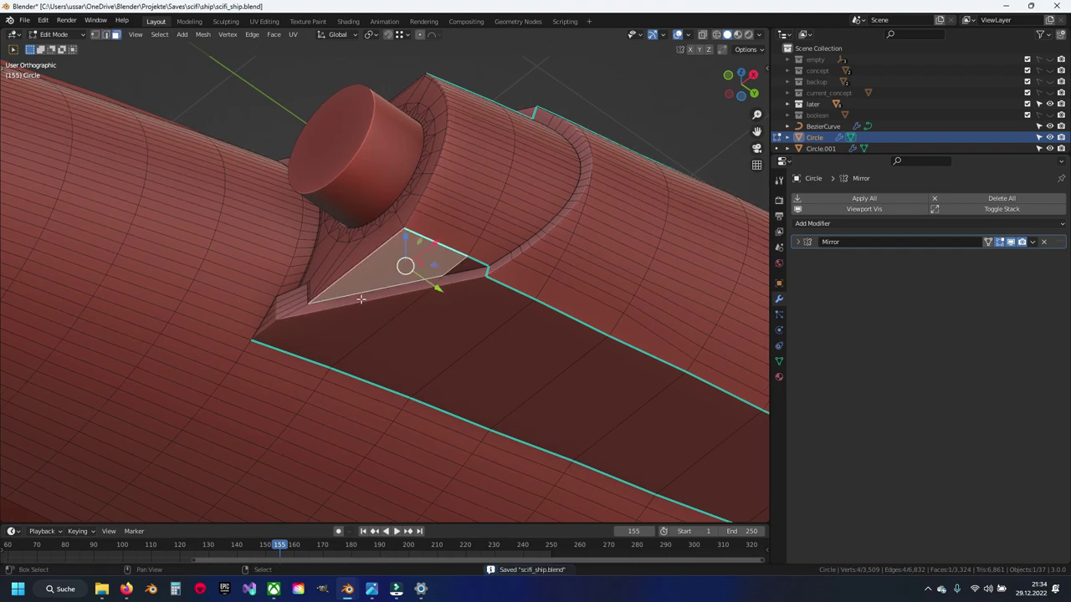
scroll(361, 299, up, 2)
scroll(361, 292, up, 2)
mouse_move(361, 293)
middle_down()
mouse_move(431, 262)
mouse_move(410, 266)
middle_up()
shift+click(431, 262)
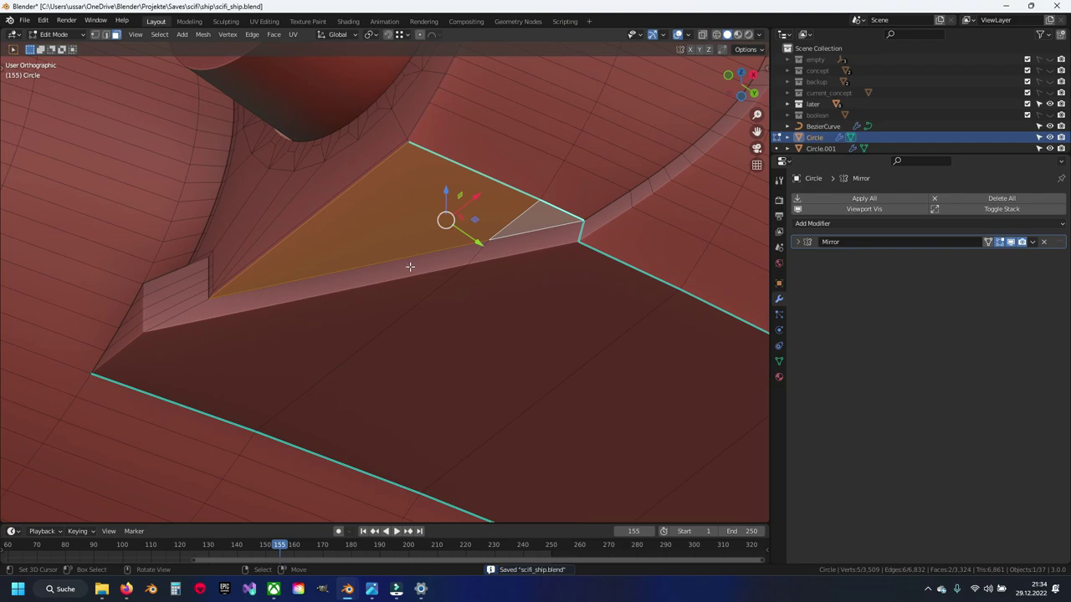
shift+click(304, 315)
shift+click(315, 278)
shift+click(506, 256)
shift+click(481, 289)
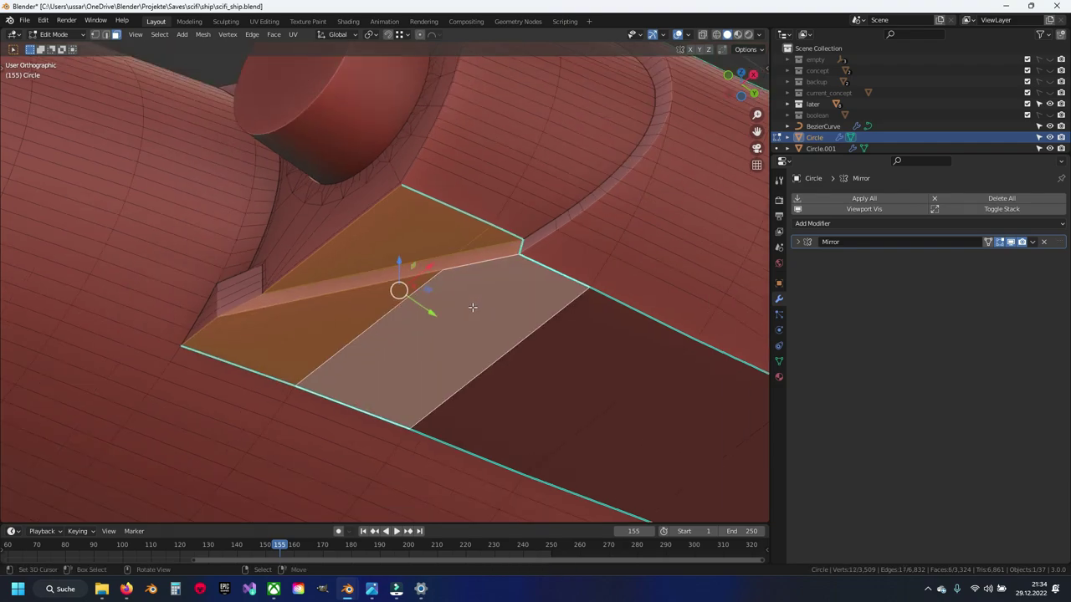
middle_drag(471, 306, 412, 305)
Extrude the selected notch faces in place and lower them about 0.157 m along Z
key(e)
key(Escape)
key(g)
key(z)
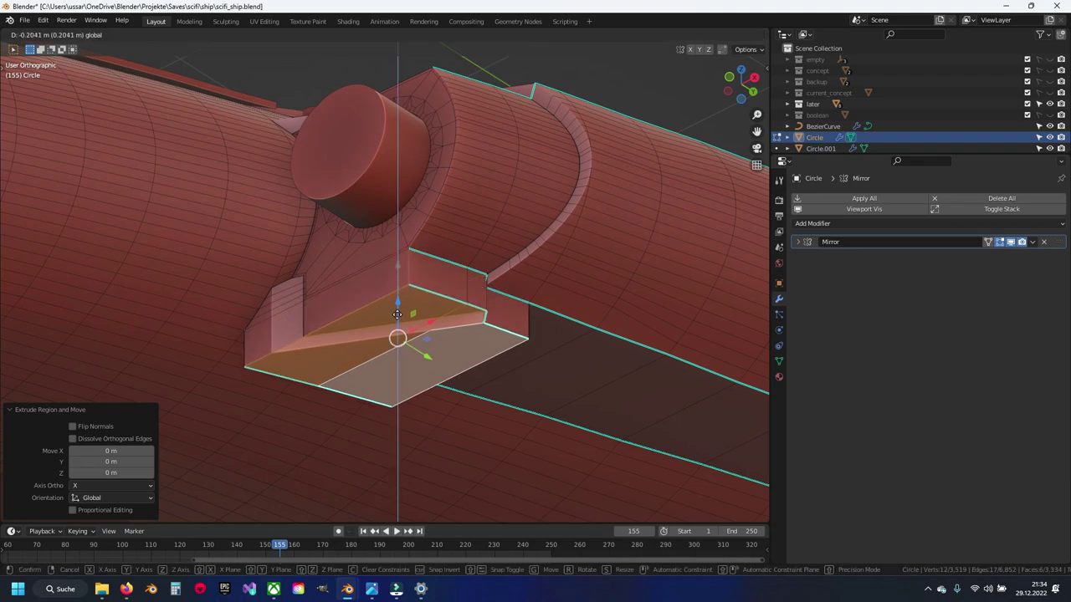
click(397, 304)
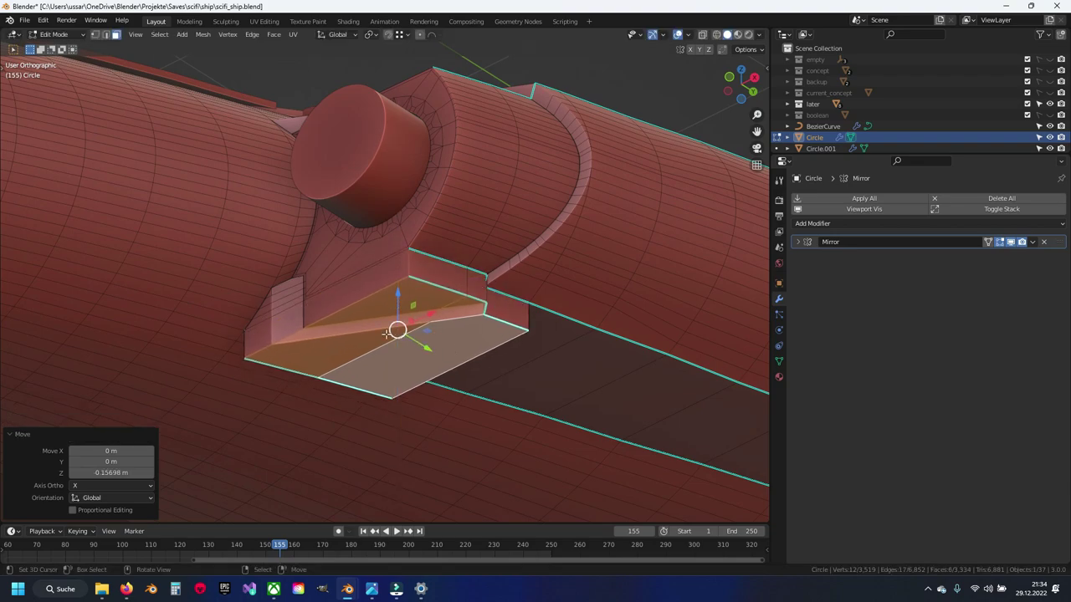
key(g)
key(z)
key(Escape)
Lower two of the new block's faces by 0.05 m along Z
mouse_move(397, 331)
middle_down()
mouse_move(402, 339)
mouse_move(418, 318)
middle_up()
scroll(402, 339, up, 3)
click(530, 307)
shift+click(531, 306)
key(g)
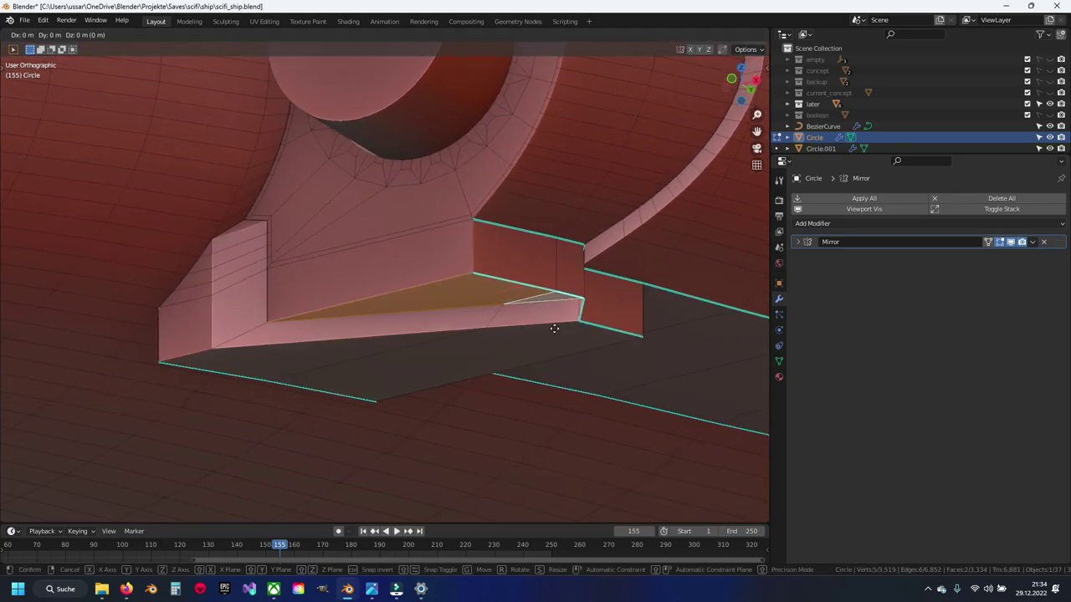
key(z)
click(551, 327)
Delete the two sloped faces left inside the block with X > Faces
scroll(551, 327, up, 2)
scroll(519, 299, up, 2)
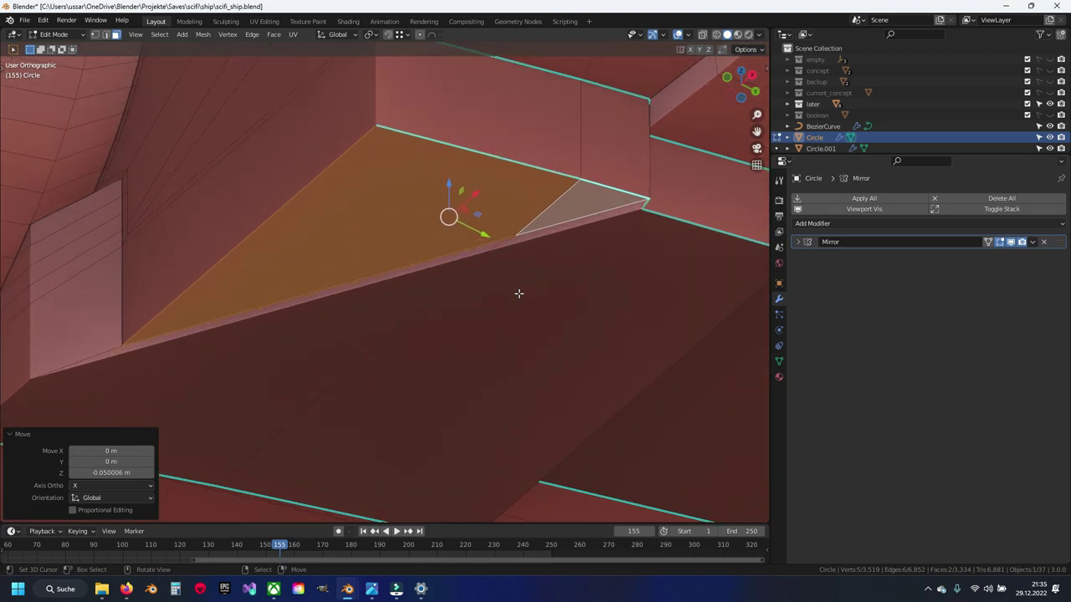
middle_drag(519, 294, 437, 253)
click(437, 253)
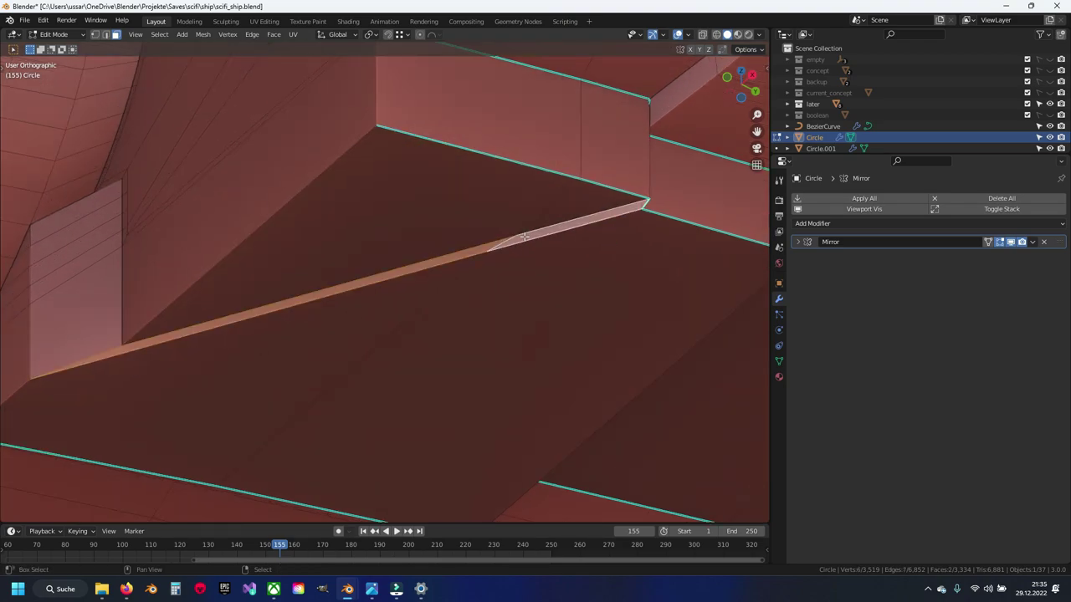
key(x)
click(490, 236)
In vertex mode, snap the panel-tip vertices into the adjacent edge and lower corners
key(1)
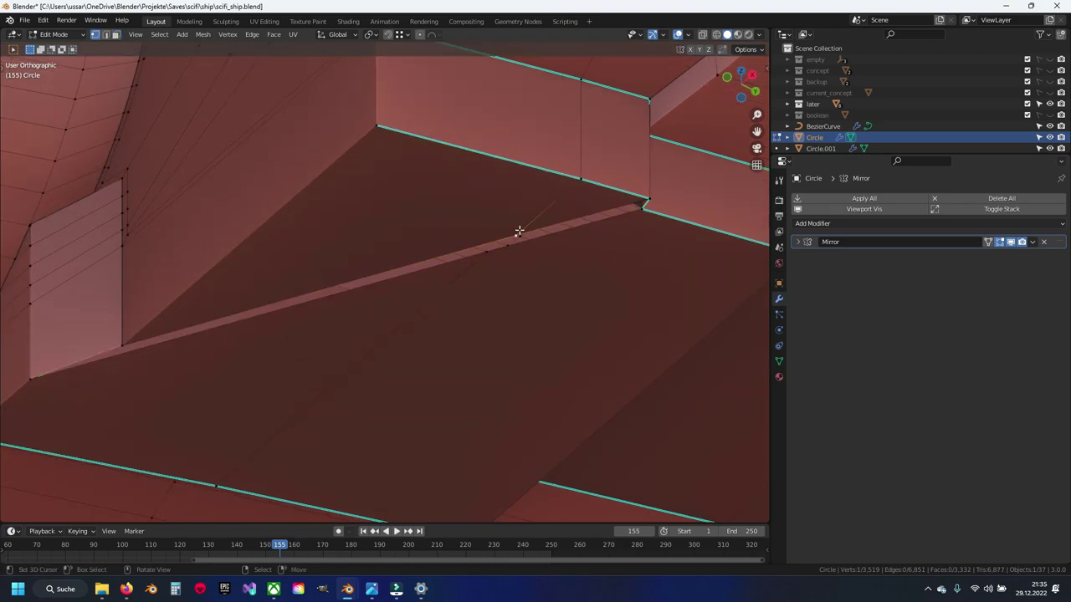
mouse_move(519, 231)
middle_down()
mouse_move(599, 232)
mouse_move(467, 249)
middle_up()
drag(488, 277, 458, 290)
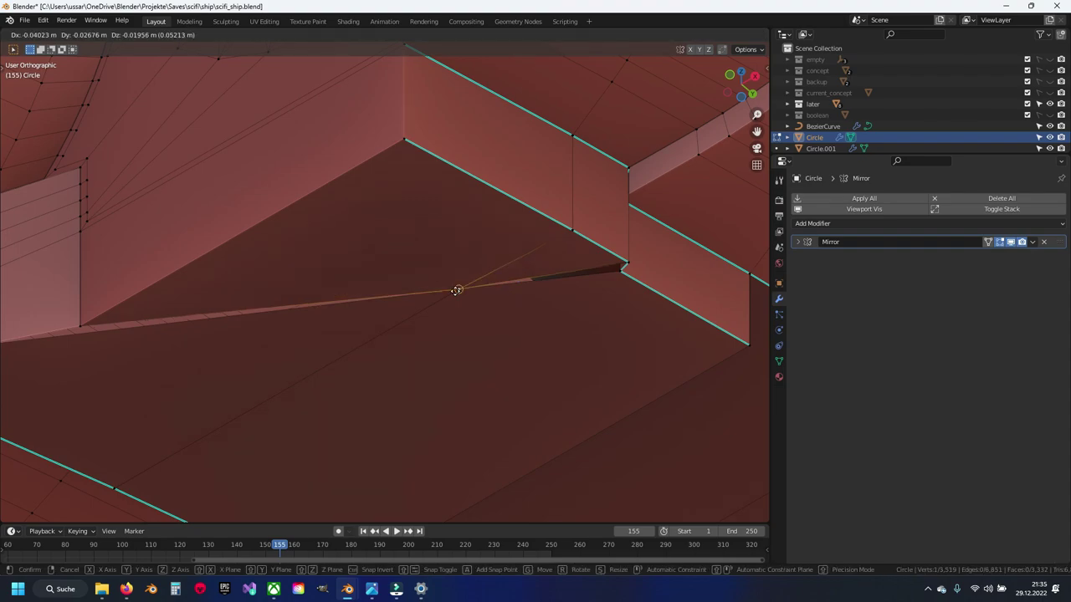
key(g)
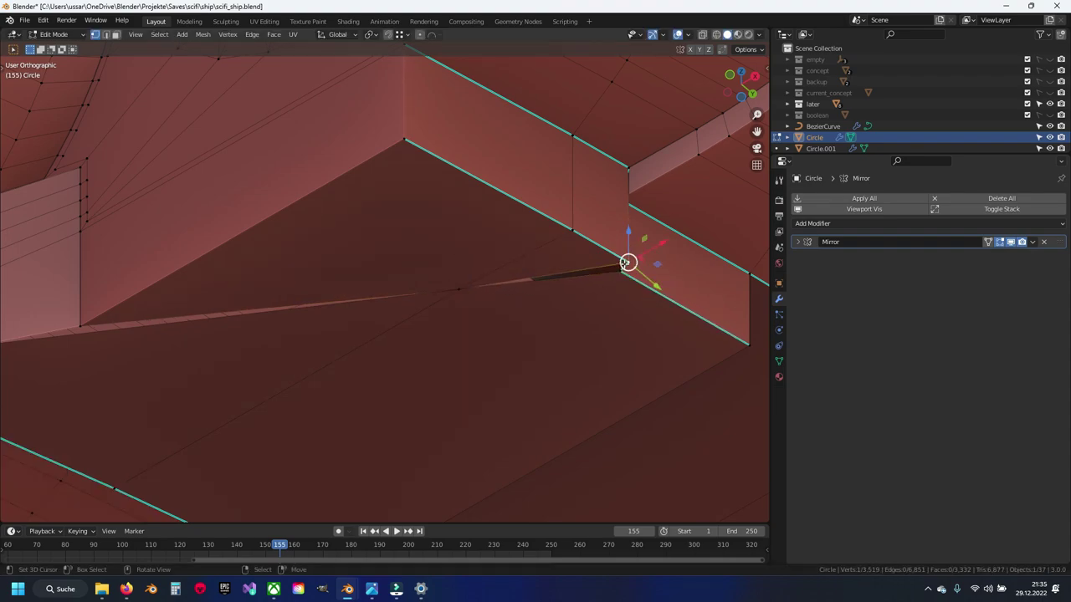
click(624, 265)
middle_drag(619, 272, 421, 289)
key(g)
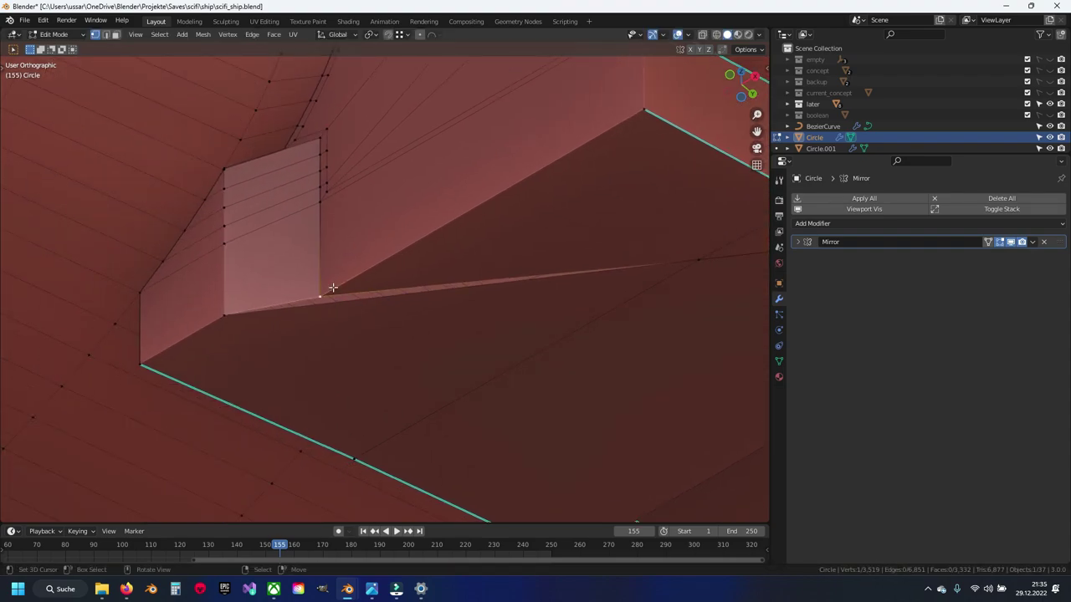
click(224, 315)
mouse_move(224, 314)
middle_down()
mouse_move(342, 279)
mouse_move(473, 287)
mouse_move(436, 223)
mouse_move(377, 373)
mouse_move(326, 411)
mouse_move(311, 409)
mouse_move(335, 392)
mouse_move(376, 292)
middle_up()
Merge overlapping vertices across the whole mesh, then deselect everything
key(a)
key(m)
click(474, 282)
key(alt+a)
Raise and reshape the angled panel's corner tip vertex in several moves
scroll(380, 291, up, 3)
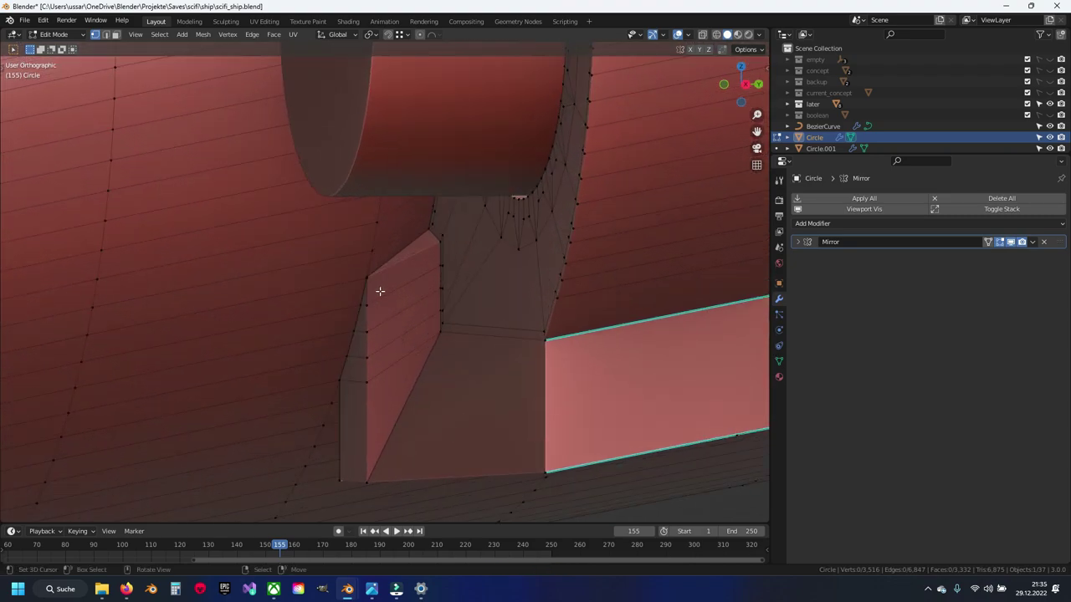
key(g)
click(401, 349)
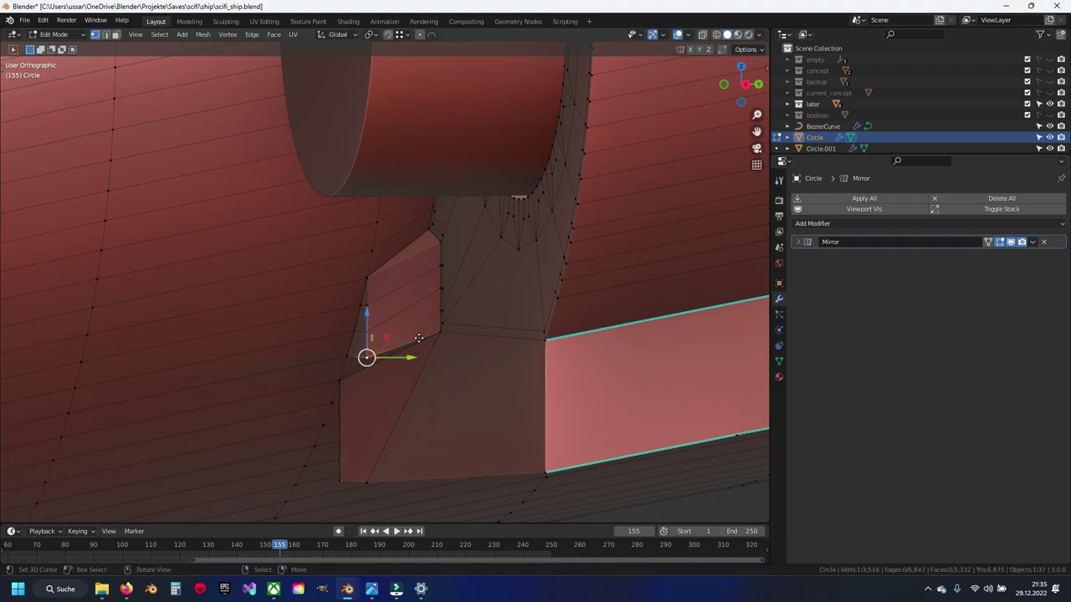
key(g)
click(383, 325)
key(g)
click(371, 304)
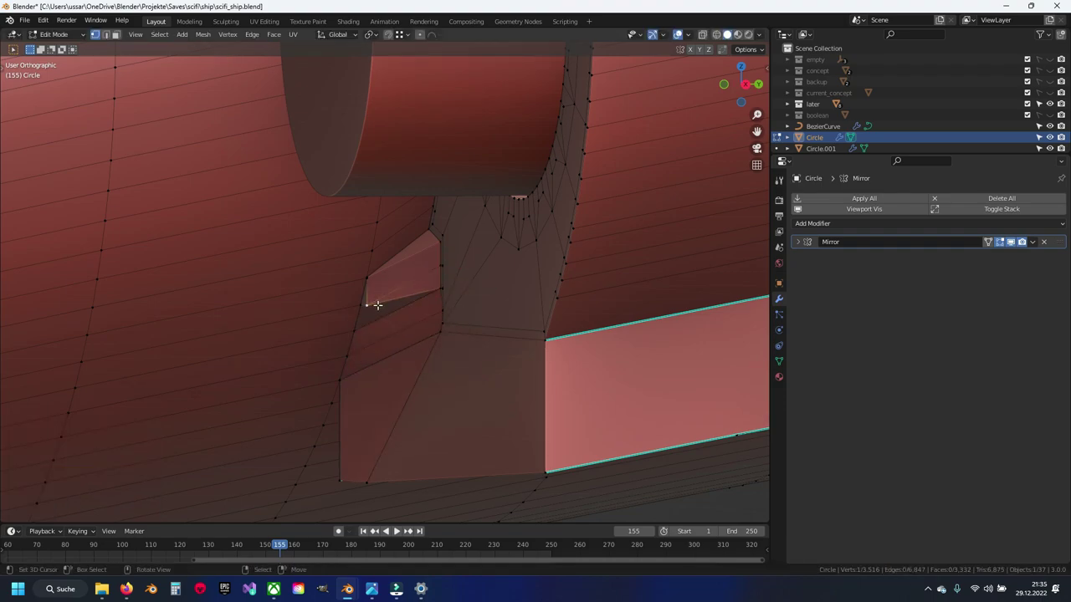
key(g)
click(377, 274)
key(g)
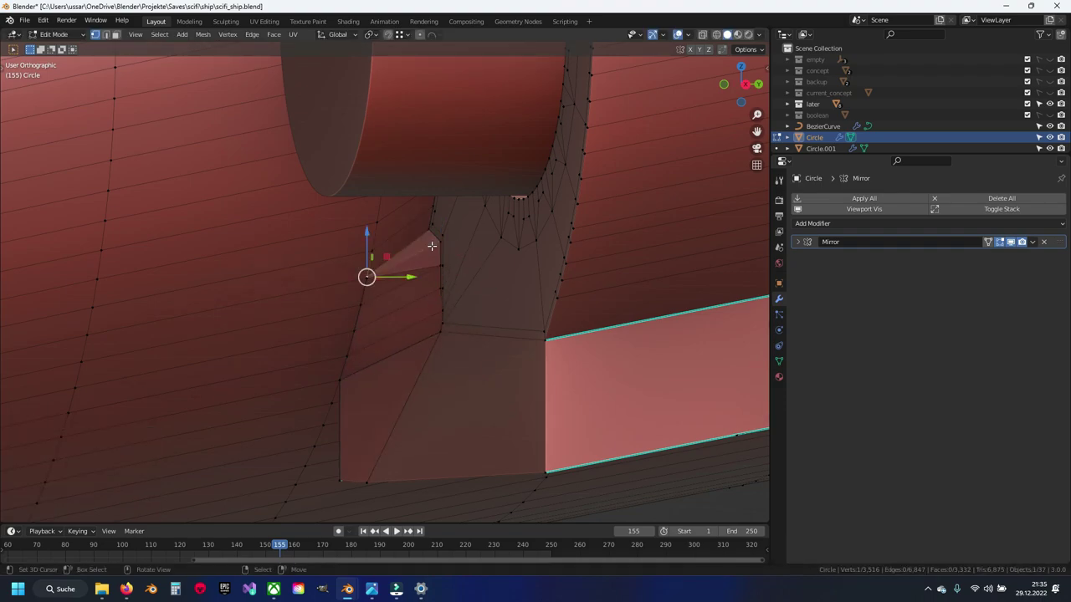
key(Escape)
scroll(378, 282, up, 3)
scroll(378, 282, up, 3)
Delete the stray triangular face and fill the gap with a new face (F)
key(2)
click(449, 191)
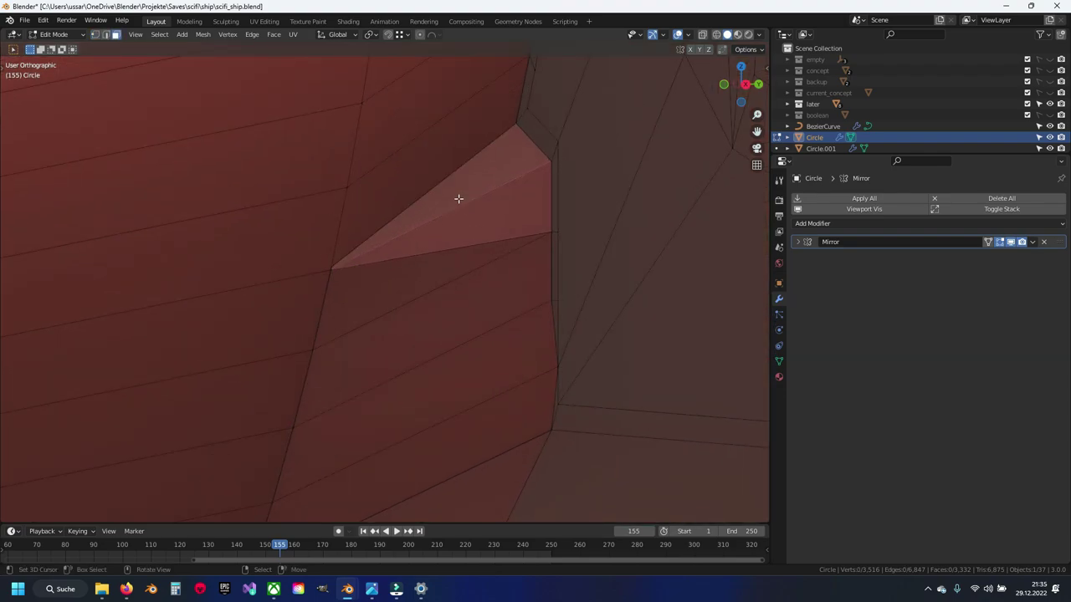
click(459, 199)
key(x)
click(462, 219)
key(1)
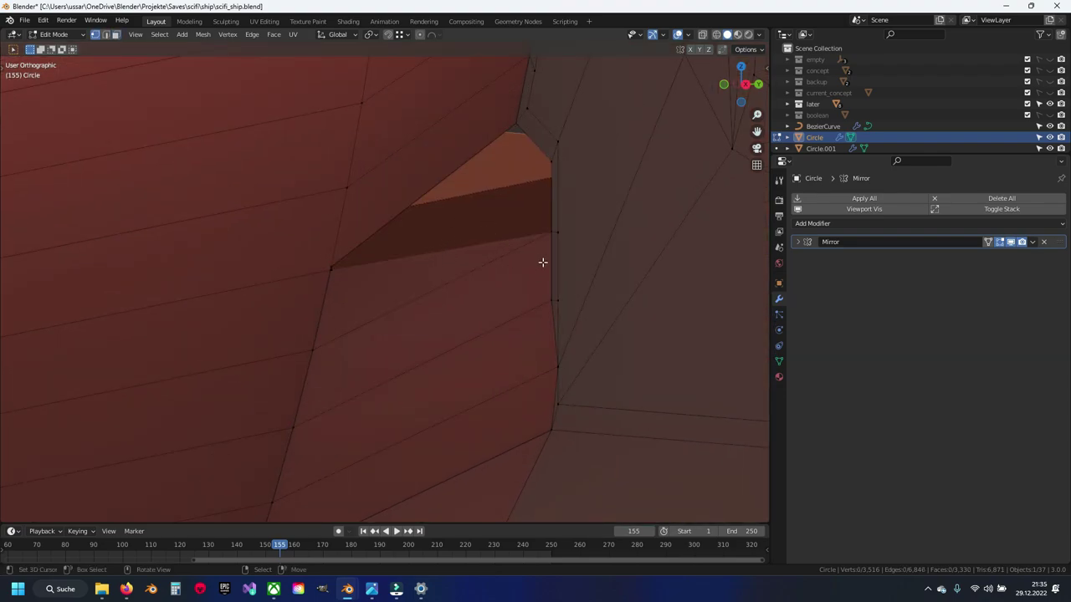
key(f)
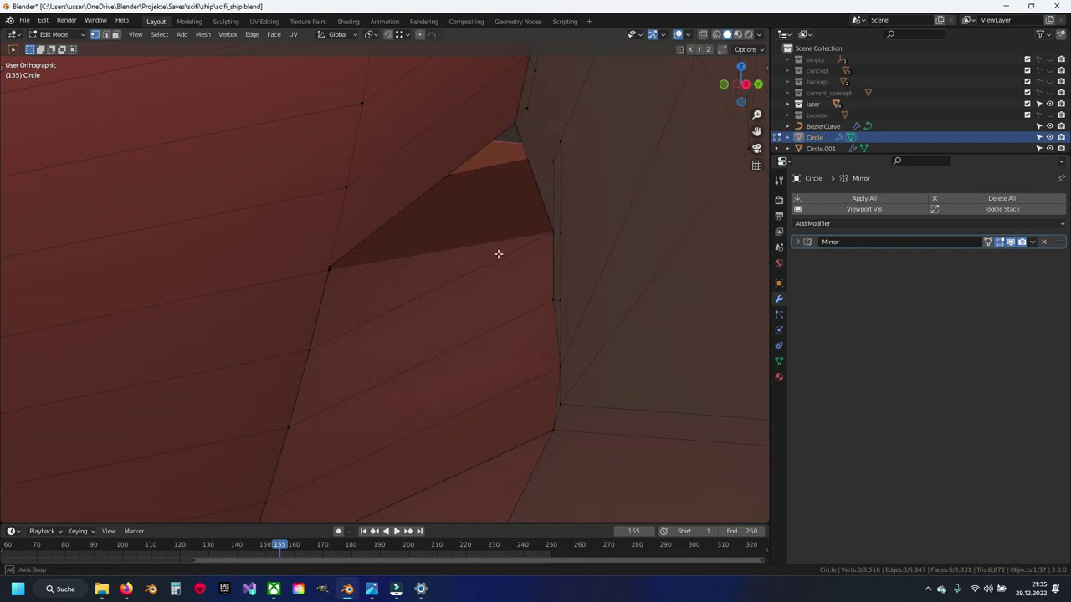
middle_drag(497, 251, 567, 243)
mouse_move(506, 257)
middle_down()
mouse_move(370, 314)
mouse_move(390, 330)
mouse_move(382, 333)
middle_up()
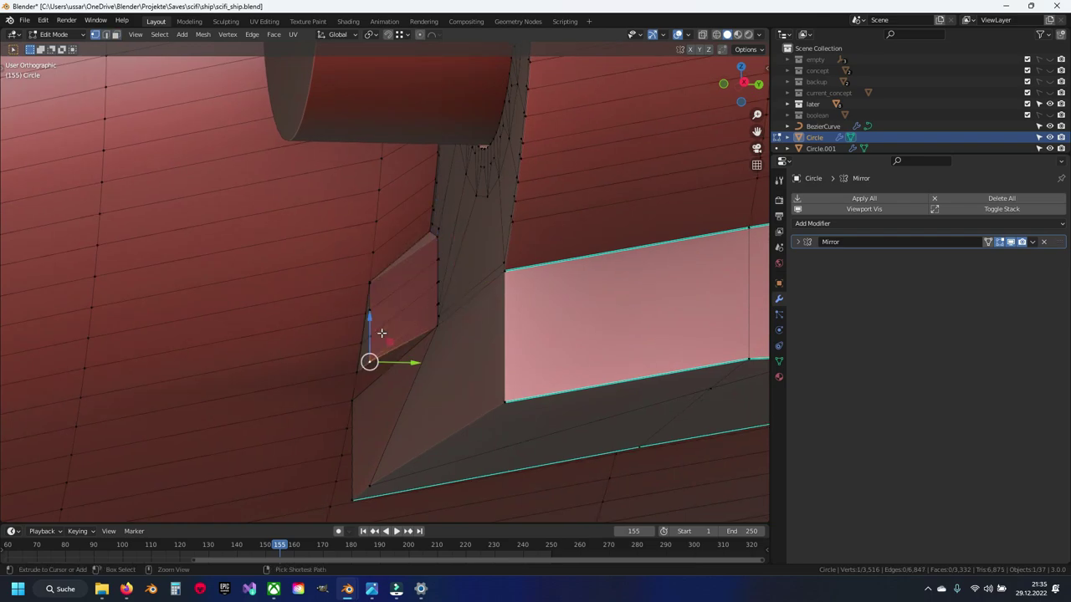
key(ctrl+z)
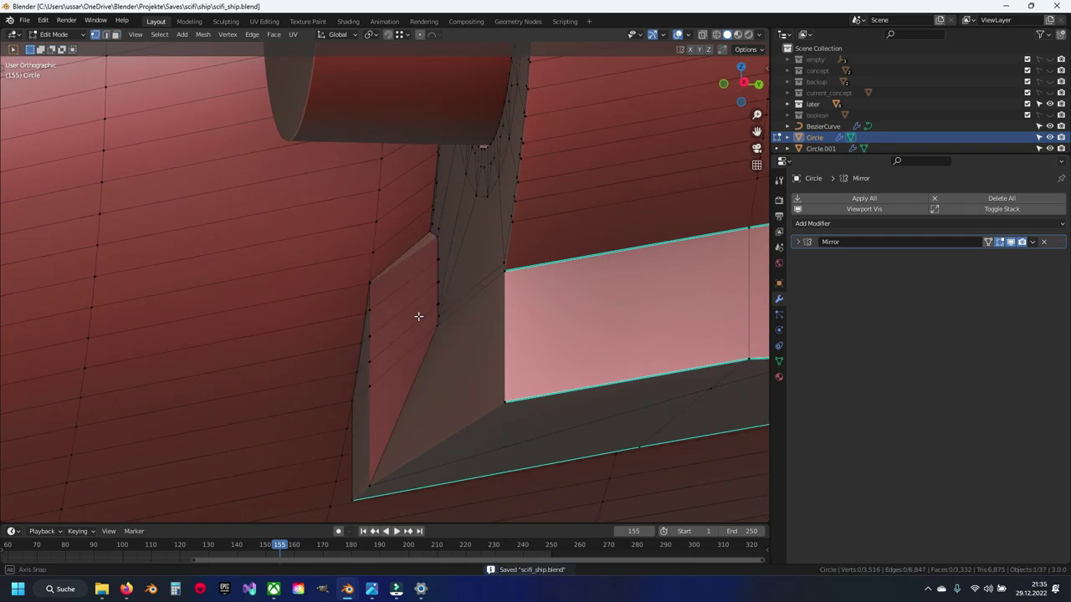
middle_drag(418, 316, 427, 279)
scroll(428, 280, down, 3)
Frame the lower groove beside the cylinder in the straight-on Right view (Numpad 3)
scroll(387, 271, down, 1)
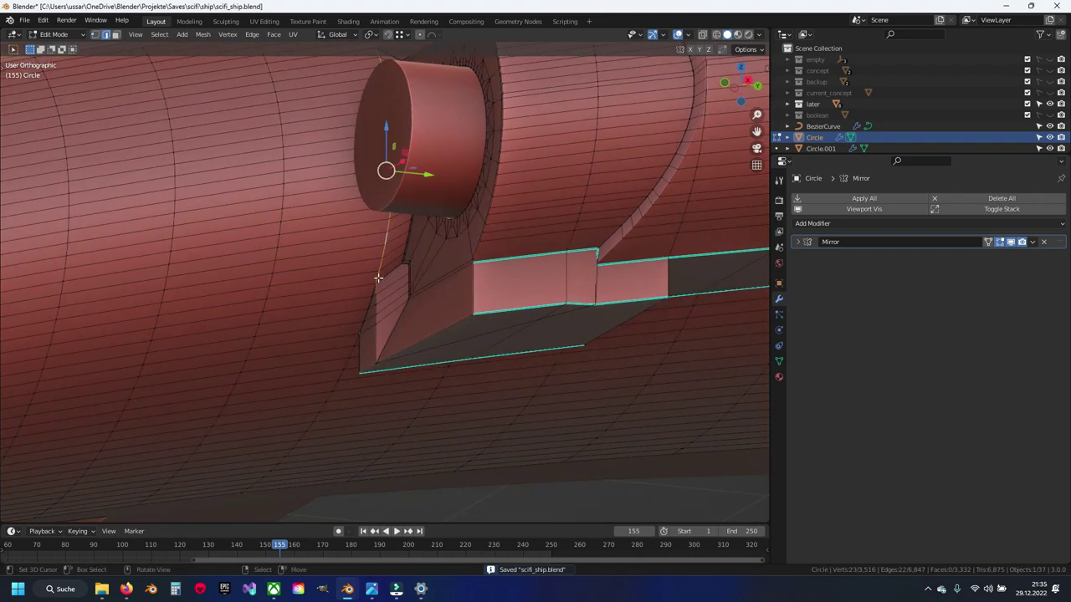
middle_drag(378, 277, 335, 399)
scroll(333, 389, down, 5)
middle_drag(371, 327, 356, 276)
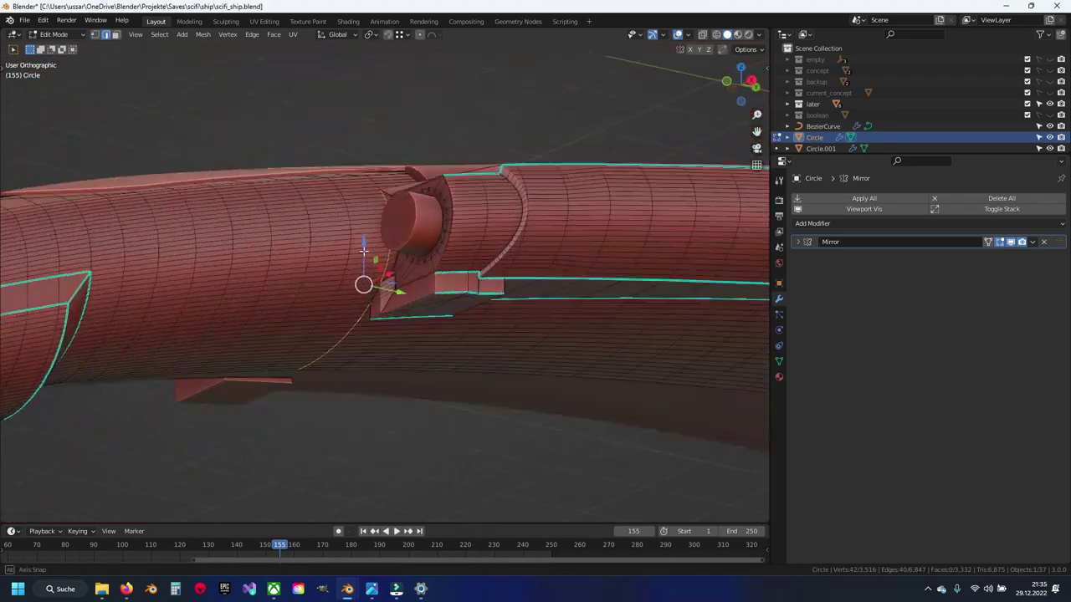
scroll(381, 332, up, 5)
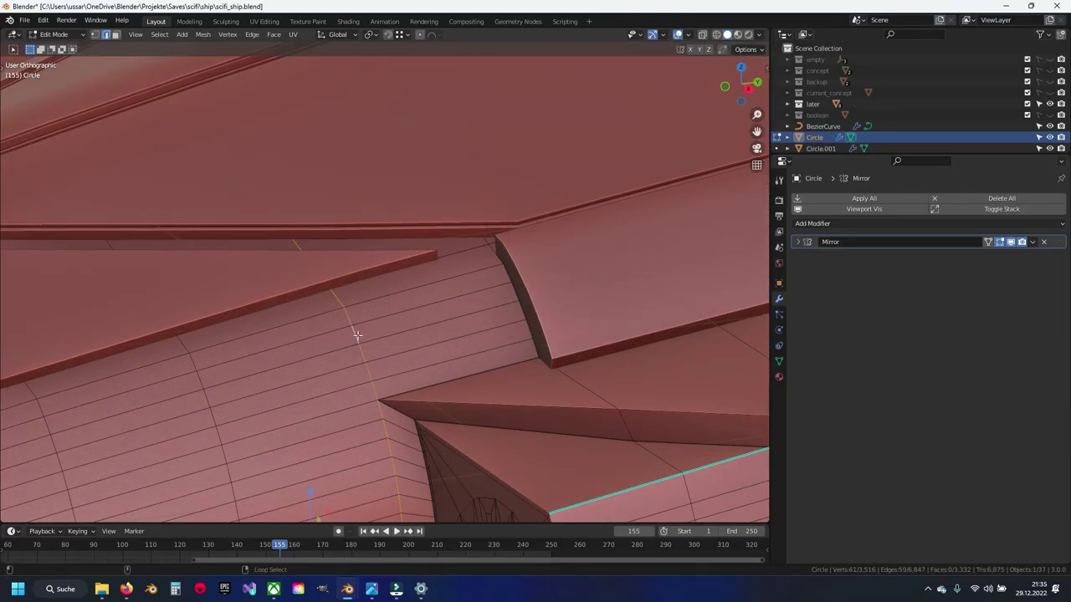
scroll(357, 335, down, 5)
middle_drag(432, 347, 433, 351)
scroll(382, 375, up, 4)
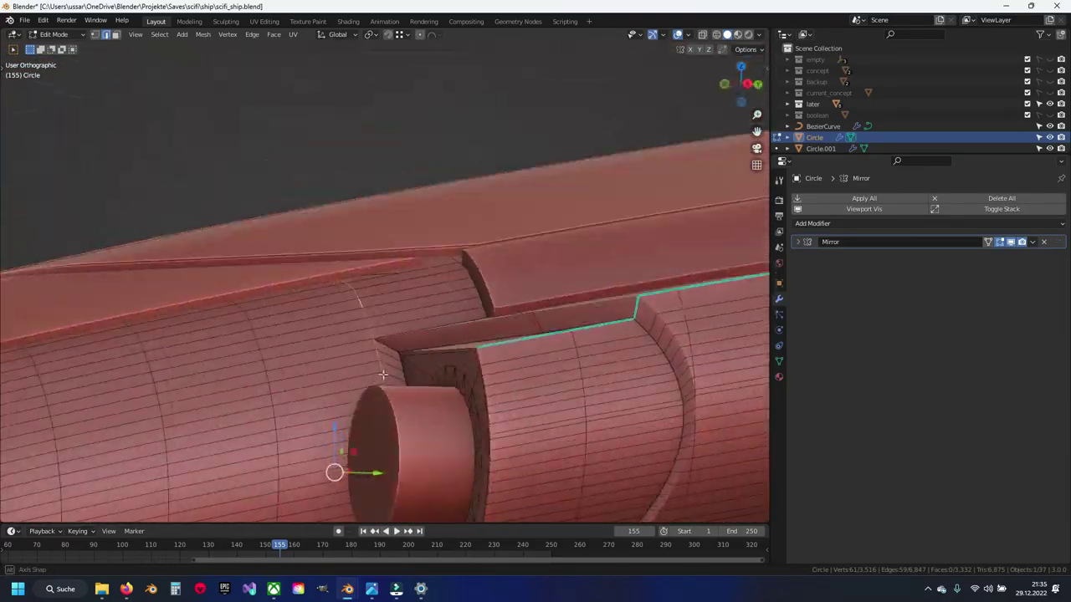
key(KP_3)
shift+middle_drag(365, 391, 382, 241)
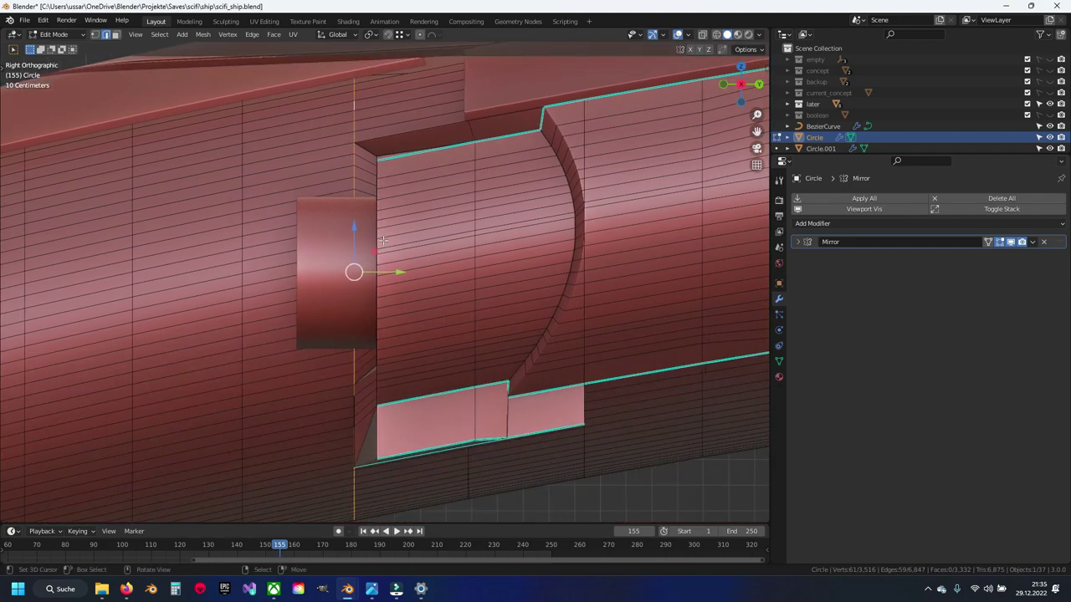
shift+middle_drag(365, 360, 374, 364)
Shift the vertical edge loop beside the cylinder about 0.087 m along Y
click(408, 247)
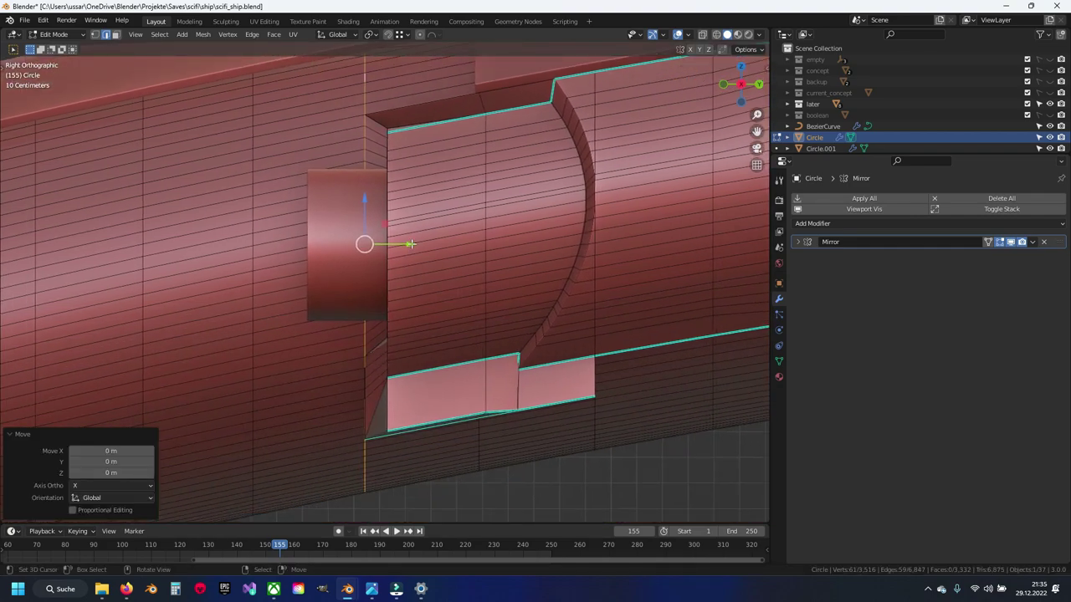
key(g)
key(g)
key(Escape)
shift+middle_drag(428, 287, 406, 323)
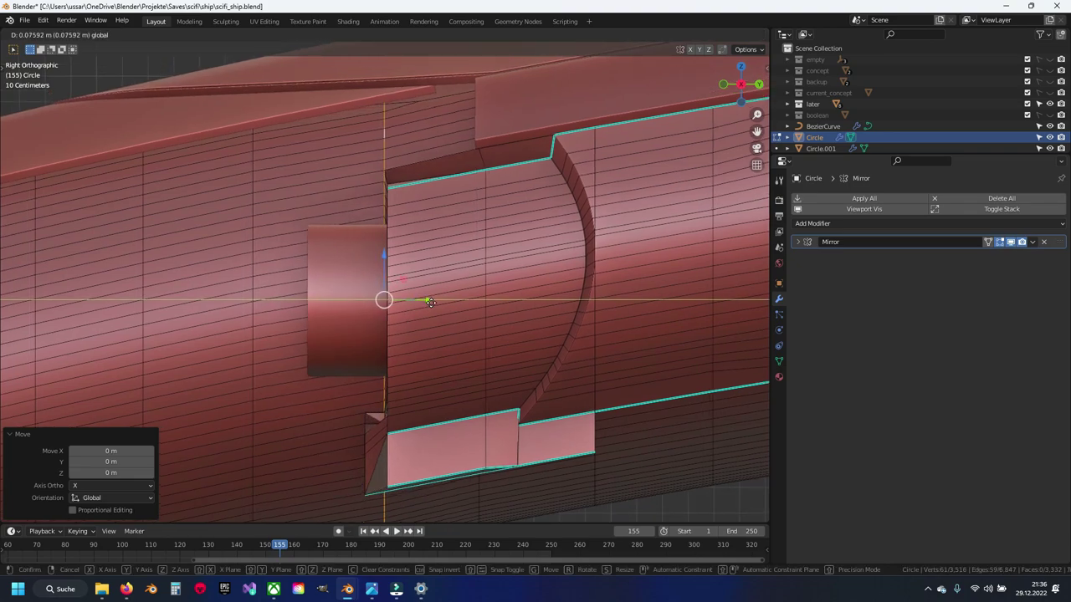
key(Escape)
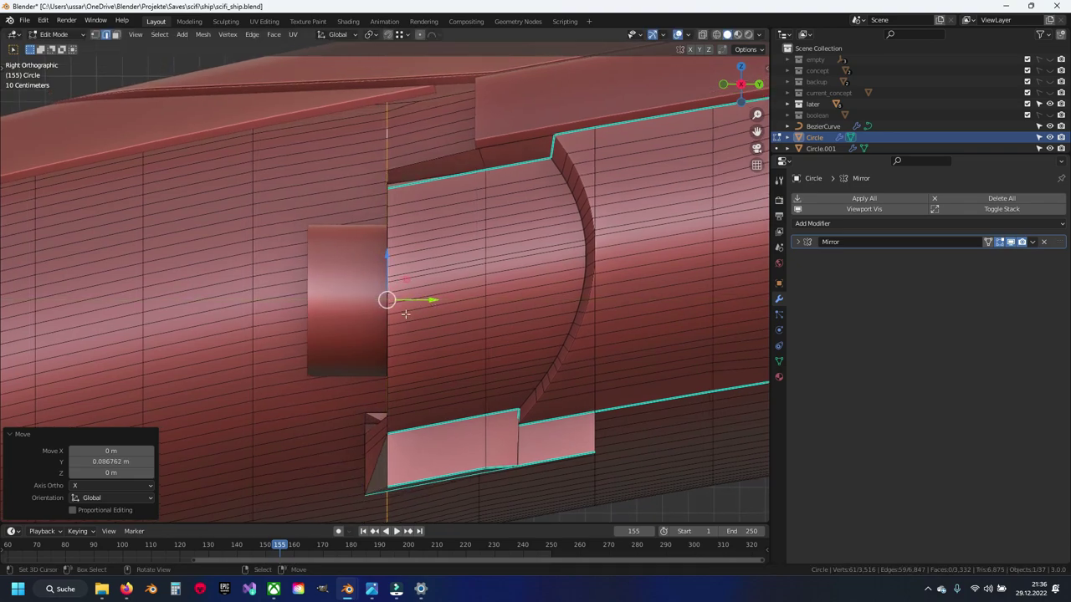
middle_drag(433, 302, 400, 314)
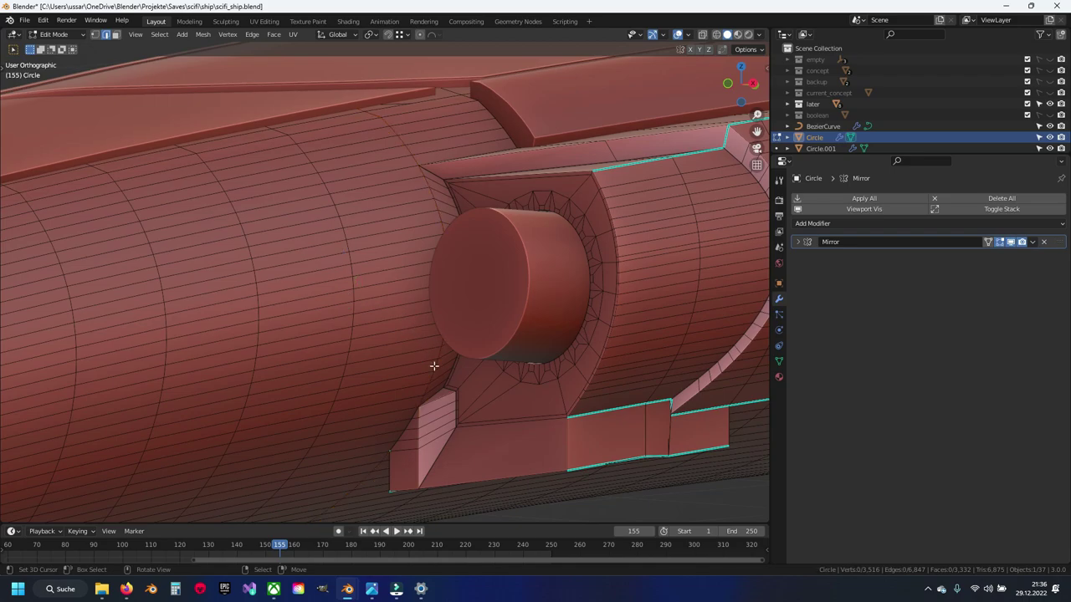
middle_drag(434, 366, 444, 375)
scroll(466, 298, up, 3)
Merge duplicate panel vertices across the mesh, clear the selection, and save
mouse_move(466, 298)
middle_down()
mouse_move(486, 254)
mouse_move(456, 277)
middle_up()
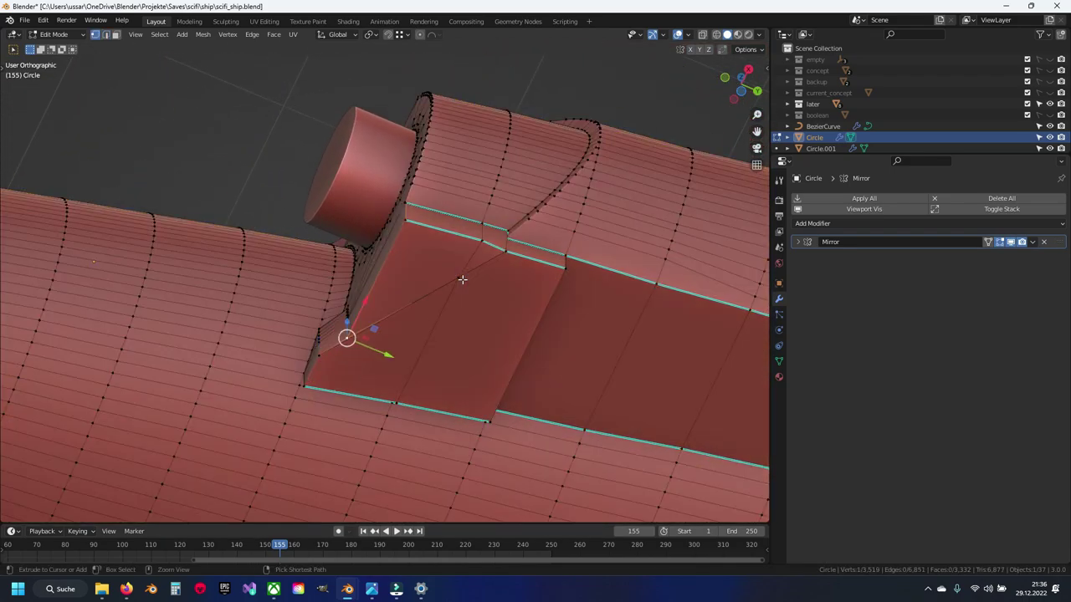
key(3)
key(a)
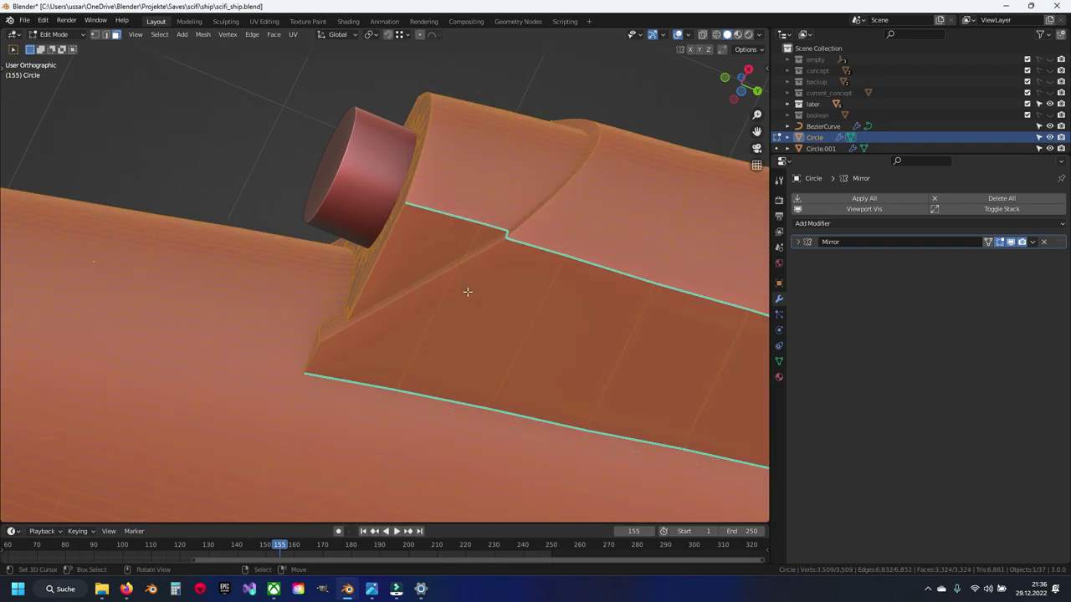
key(alt+a)
key(ctrl+s)
Select the groove faces under the cylinder, including a shortest-path run of faces
scroll(449, 298, down, 2)
middle_drag(450, 313, 504, 375)
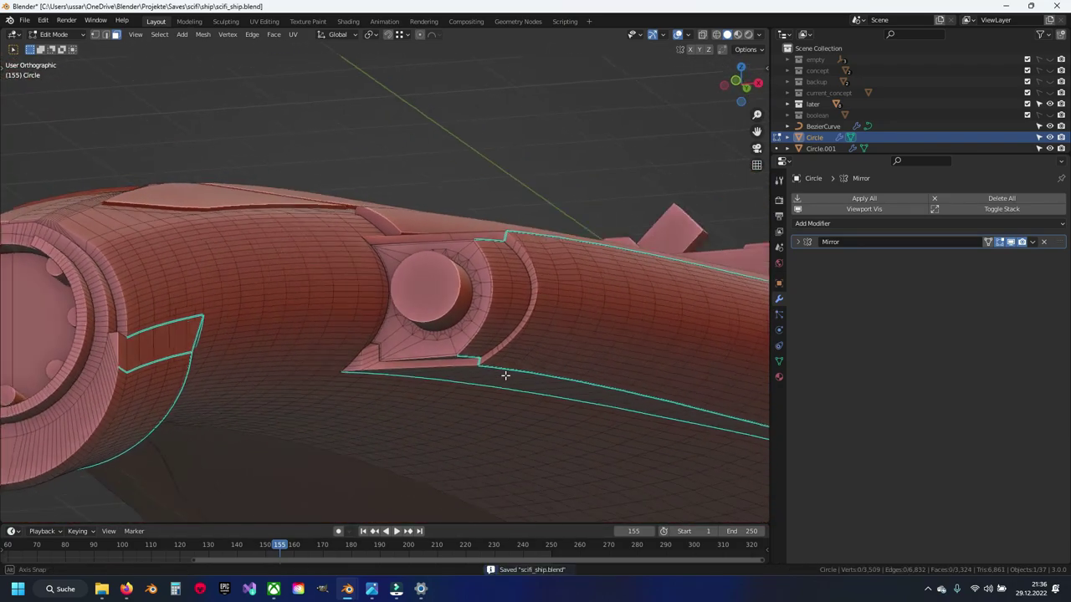
scroll(499, 370, up, 3)
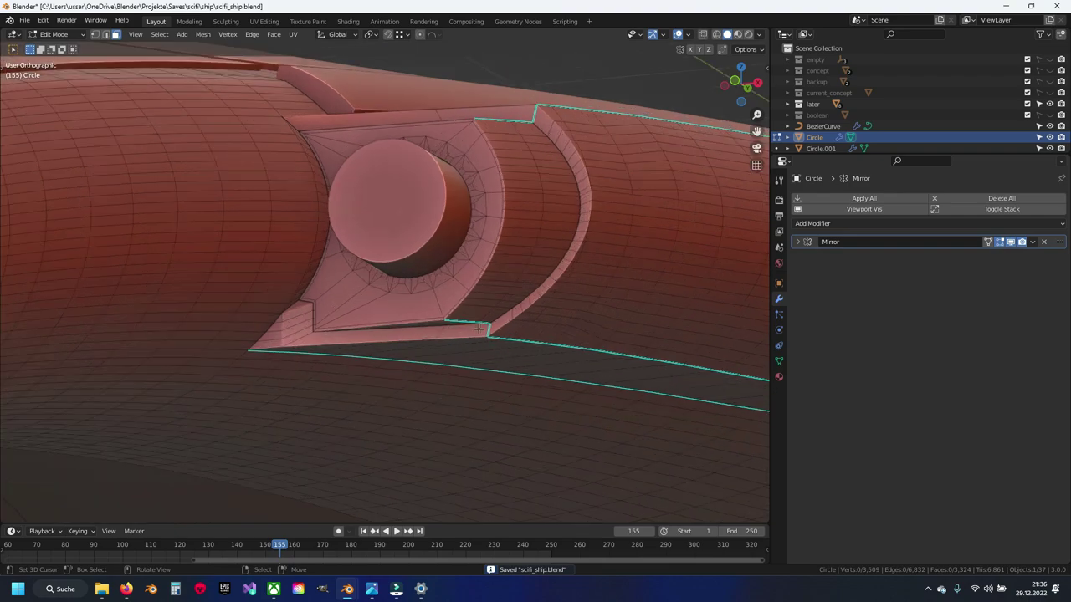
mouse_move(480, 327)
middle_down()
mouse_move(479, 337)
mouse_move(481, 293)
middle_up()
shift+middle_drag(512, 339, 486, 297)
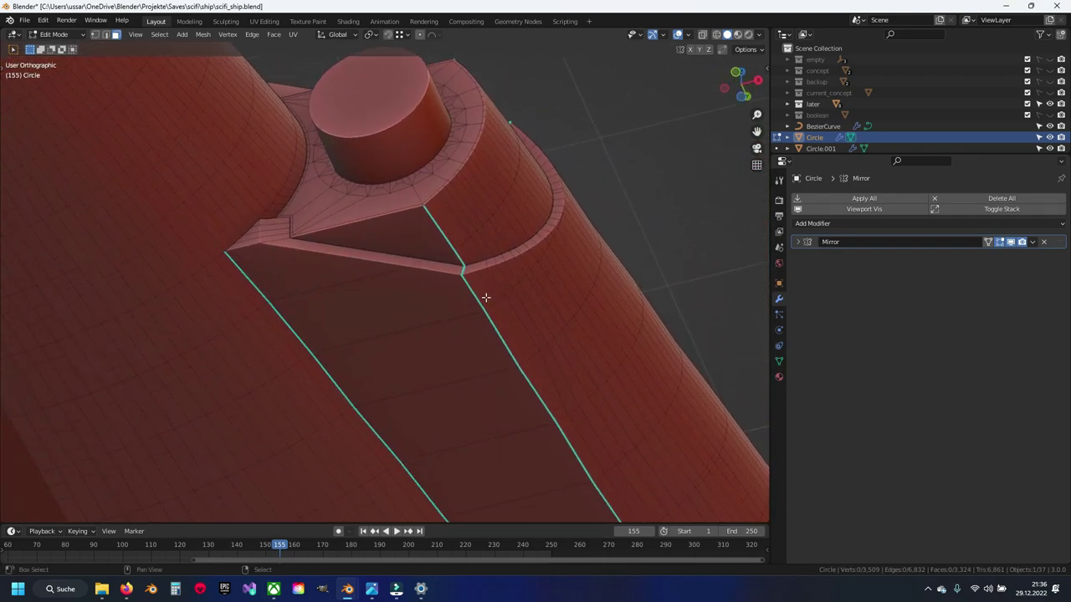
shift+click(408, 305)
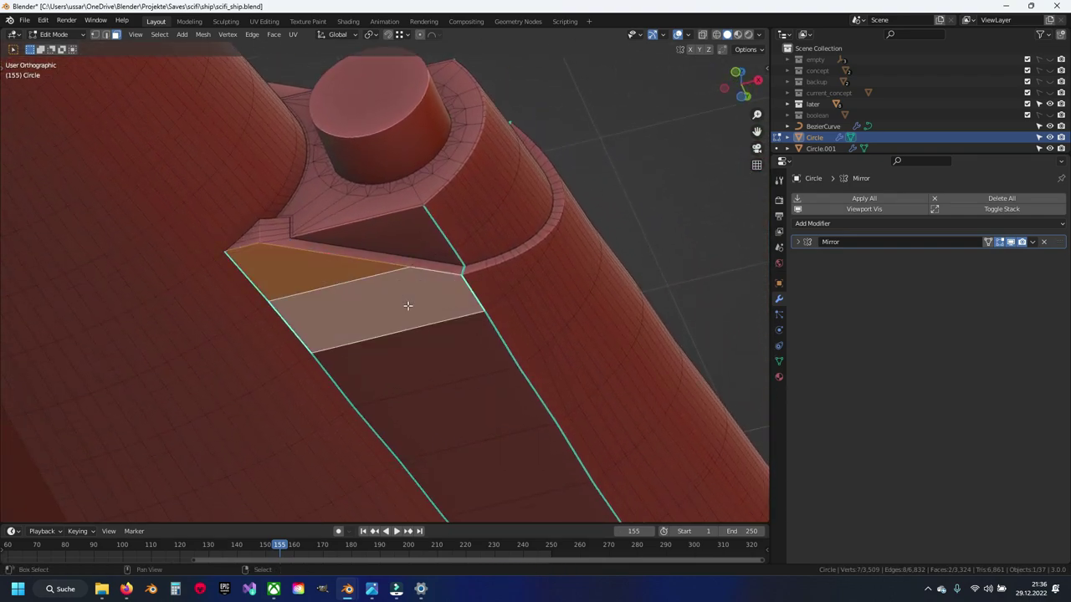
middle_drag(448, 356, 416, 310)
shift+click(414, 313)
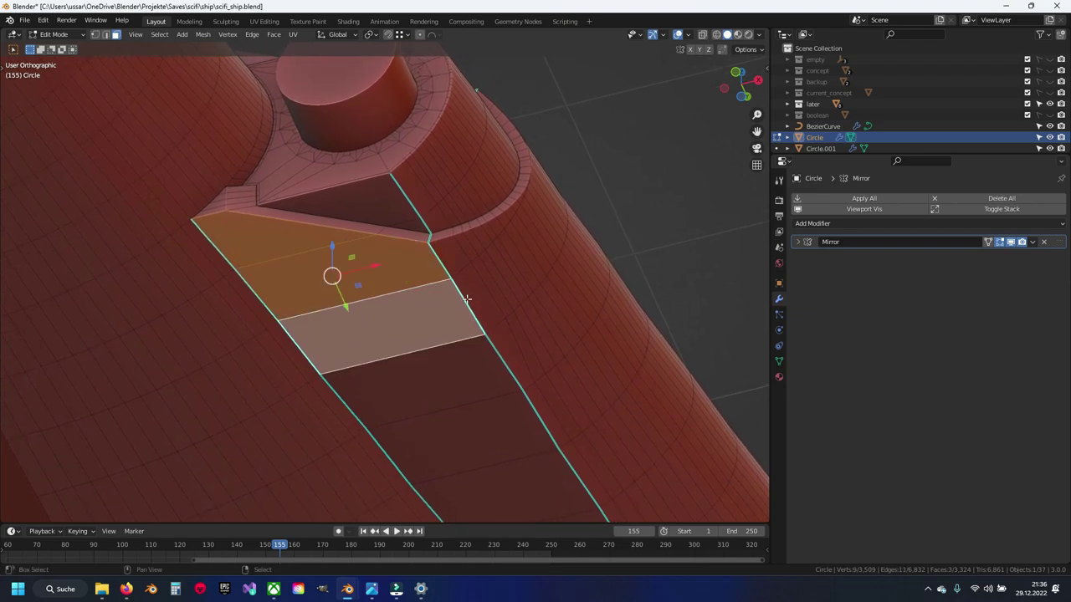
shift+click(479, 293)
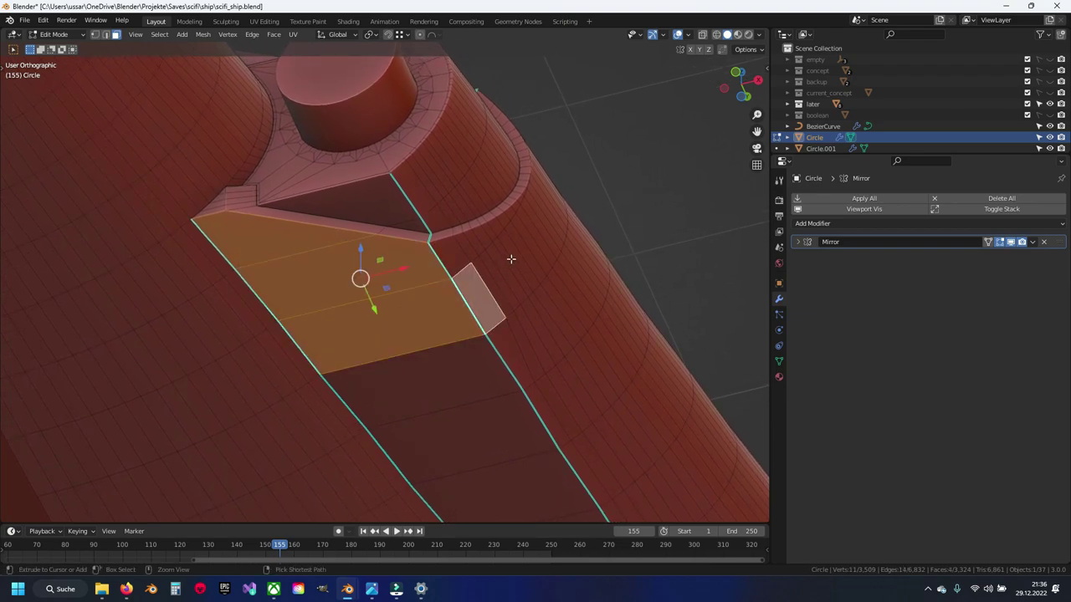
ctrl+click(510, 259)
middle_drag(510, 259, 437, 329)
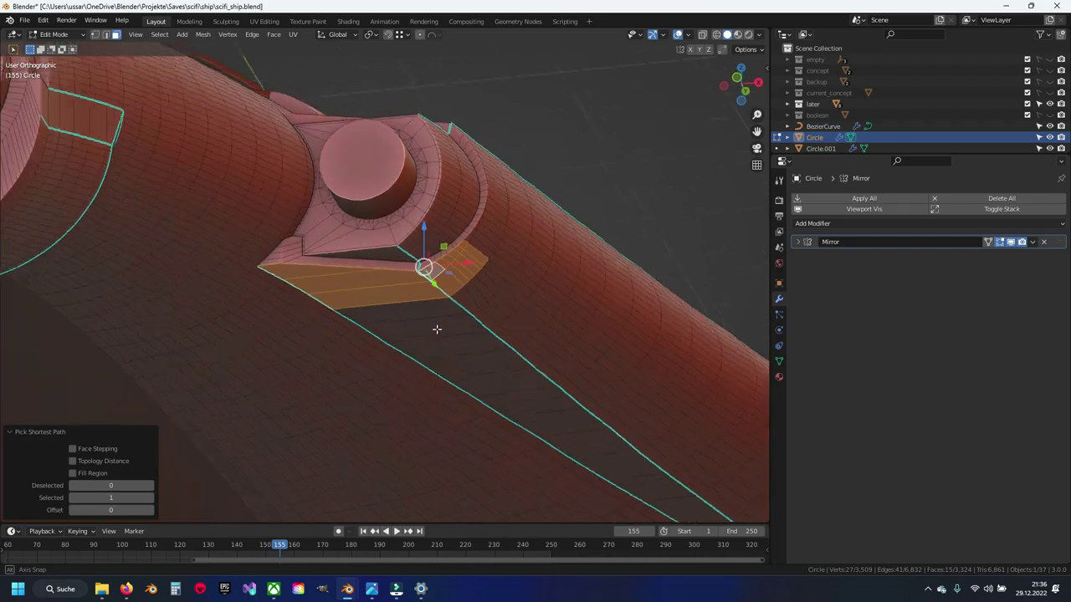
Extrude the selected groove faces upward into a raised bracket
key(e)
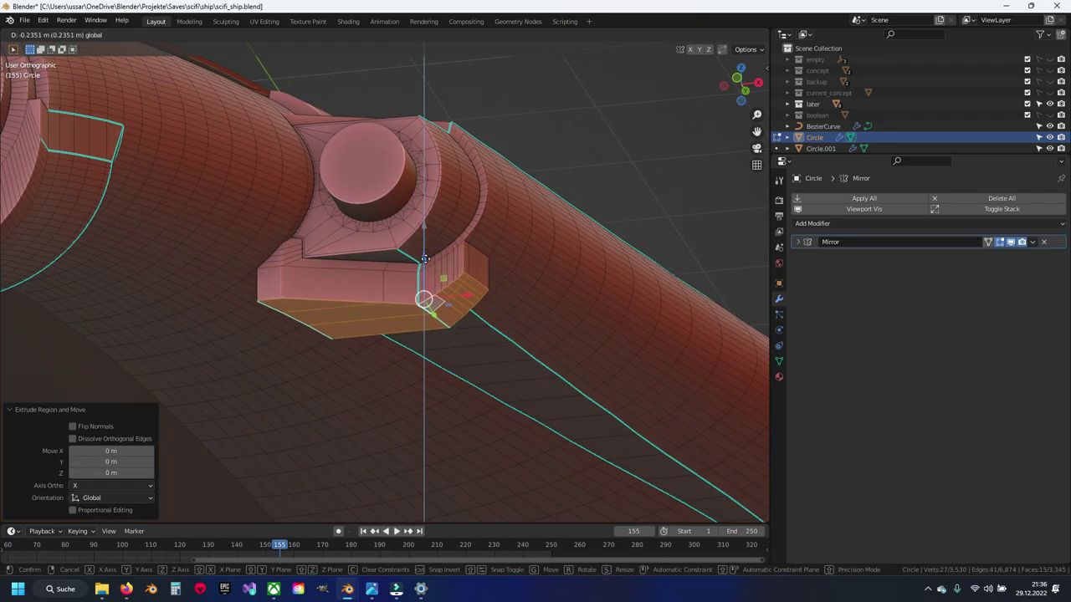
click(425, 258)
key(Tab)
mouse_move(425, 259)
middle_down()
mouse_move(400, 326)
mouse_move(360, 310)
mouse_move(416, 225)
mouse_move(244, 307)
mouse_move(411, 256)
mouse_move(377, 291)
mouse_move(453, 306)
middle_up()
scroll(377, 290, up, 4)
Clear the face selection, return to Object Mode, save scifi_ship.blend, and deselect Circle
key(Tab)
key(alt+a)
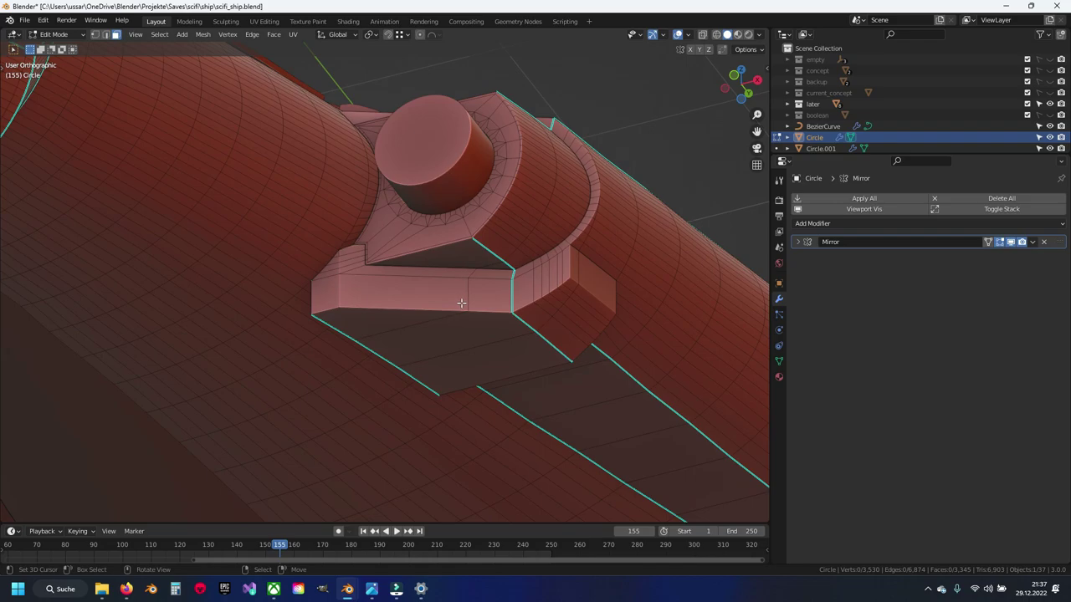
key(Tab)
scroll(461, 302, down, 5)
key(ctrl+s)
mouse_move(461, 302)
middle_down()
mouse_move(493, 360)
mouse_move(567, 389)
mouse_move(589, 377)
mouse_move(390, 381)
mouse_move(349, 288)
mouse_move(357, 242)
middle_up()
key(alt+a)
scroll(348, 247, up, 1)
scroll(365, 229, up, 2)
scroll(515, 367, up, 2)
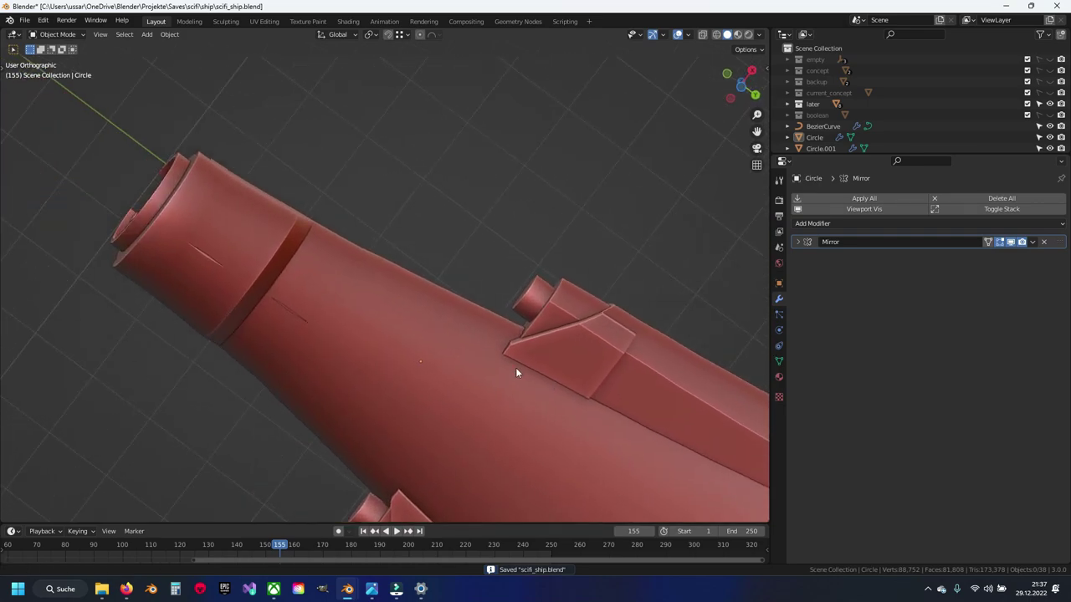
scroll(401, 339, up, 2)
Enter Edit Mode on the hull and expand the Mirror modifier settings
middle_drag(401, 345, 478, 355)
key(Tab)
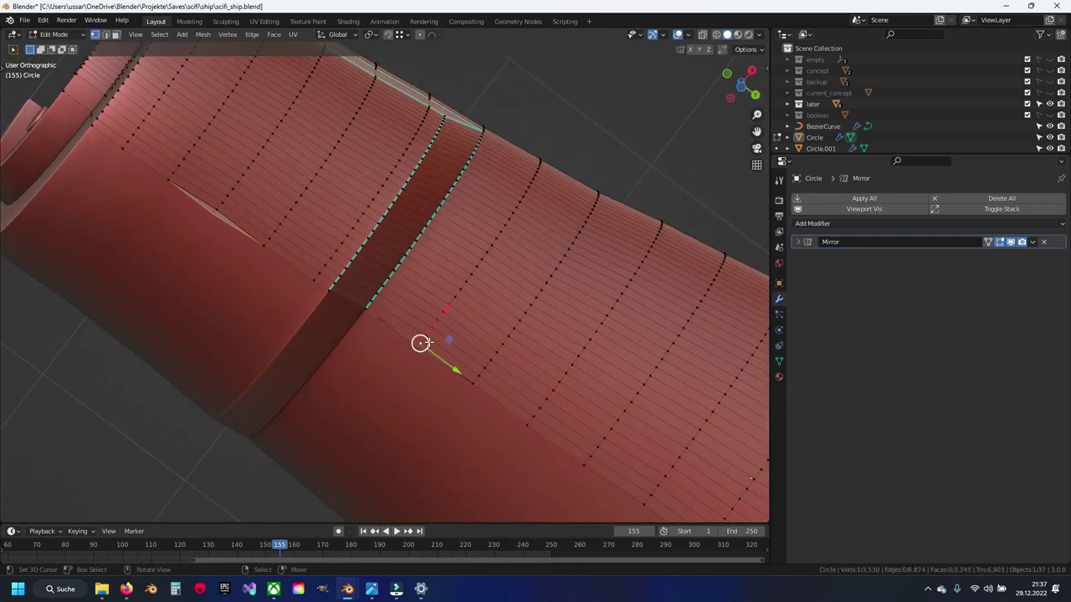
ctrl+click(420, 343)
key(ctrl+z)
click(797, 242)
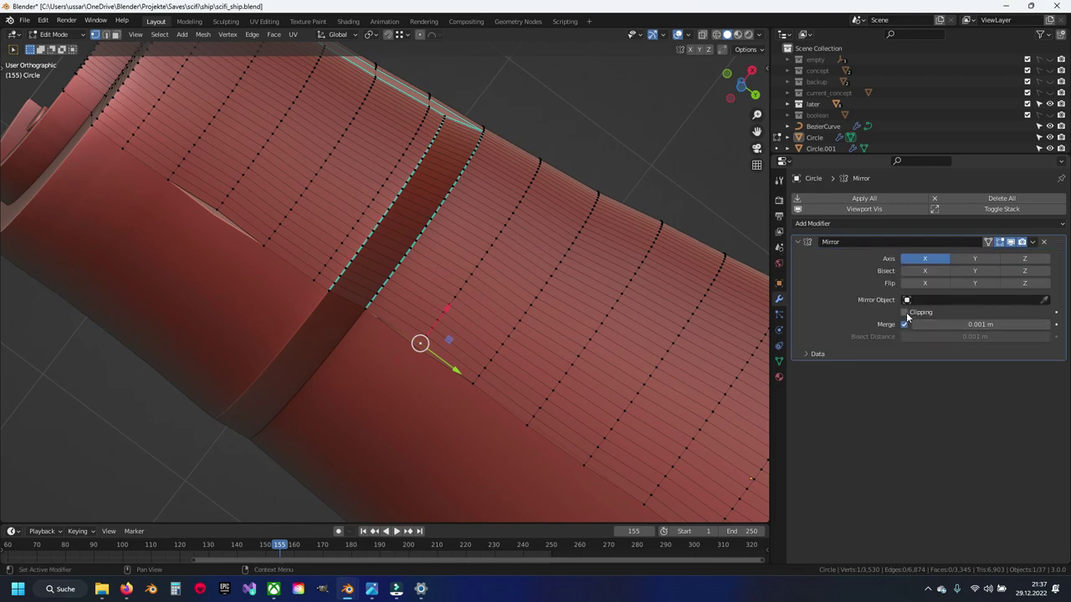
Move the picked hull vertices along X beside the groove and save scifi_ship.blend
click(215, 209)
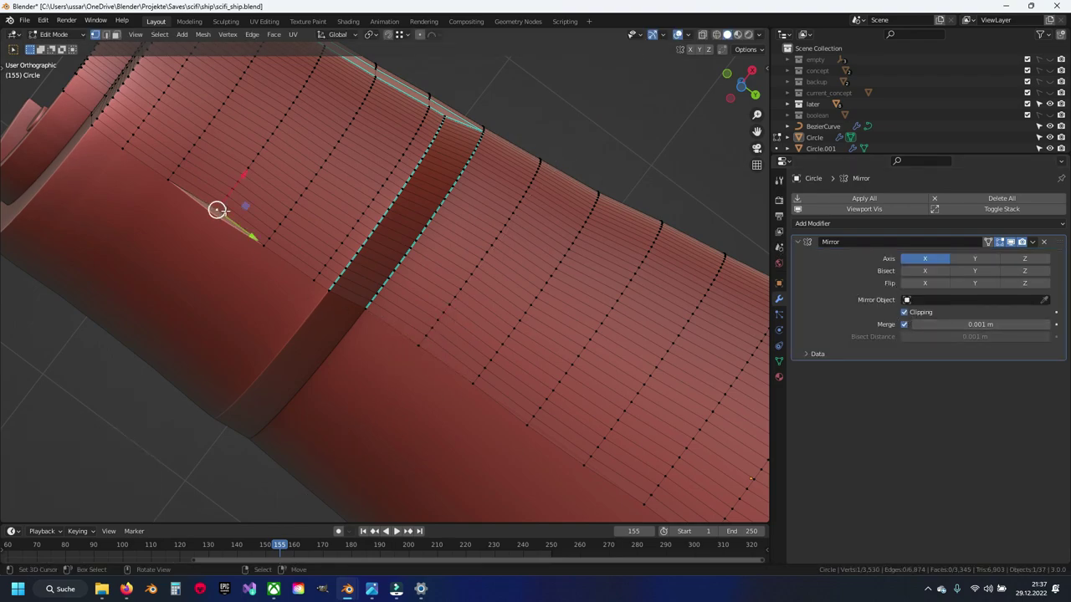
key(g)
key(x)
click(189, 252)
scroll(530, 323, down, 5)
middle_drag(529, 323, 409, 276)
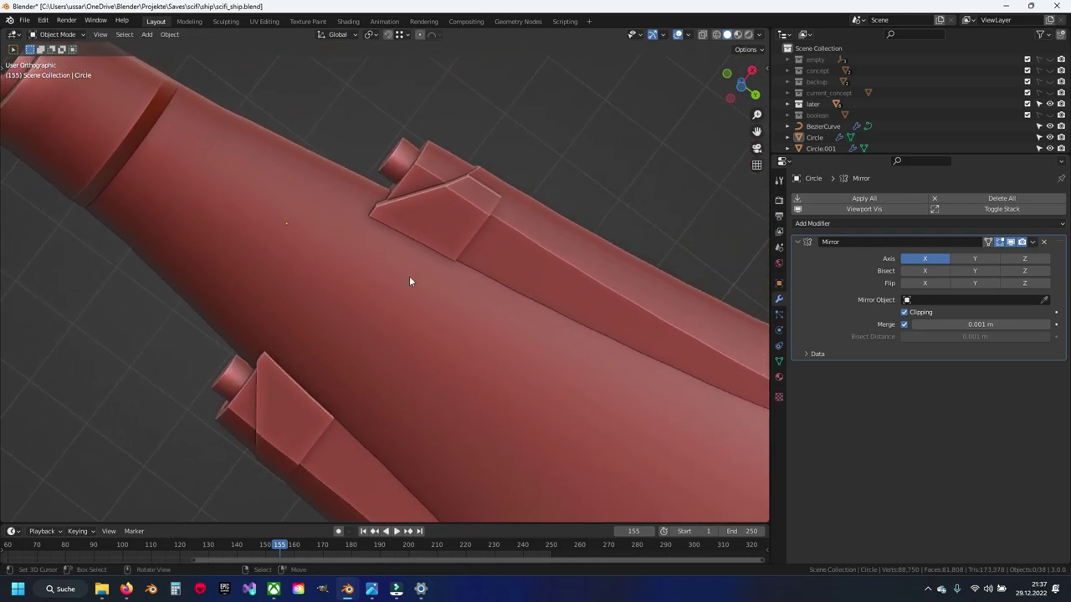
scroll(422, 237, up, 4)
mouse_move(422, 237)
middle_down()
mouse_move(419, 270)
mouse_move(437, 328)
mouse_move(481, 318)
middle_up()
key(ctrl+s)
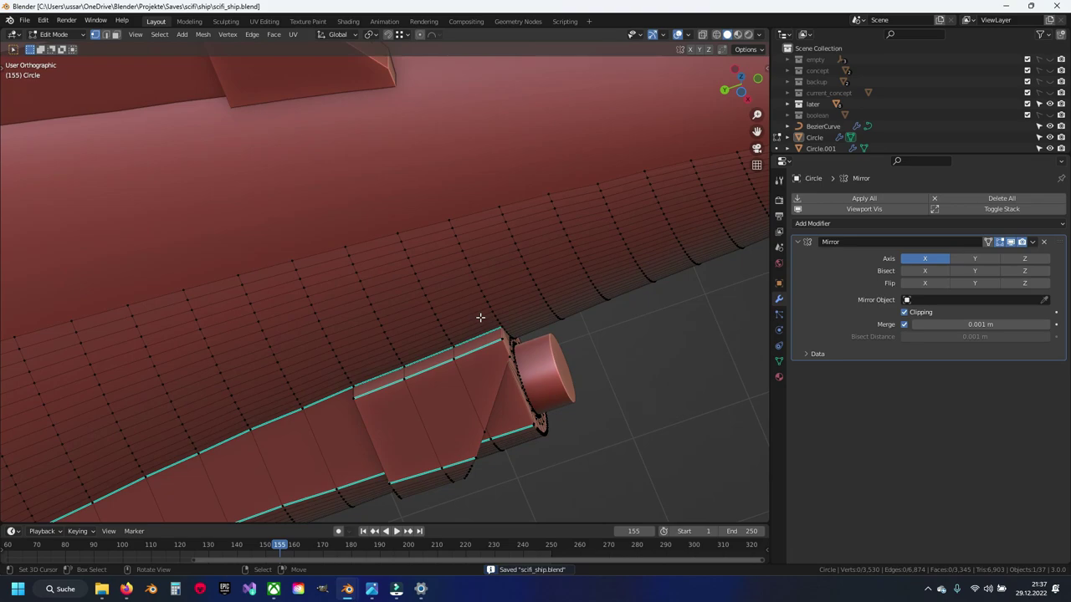
mouse_move(471, 313)
shift+middle_down()
mouse_move(505, 282)
mouse_move(481, 312)
shift+middle_up()
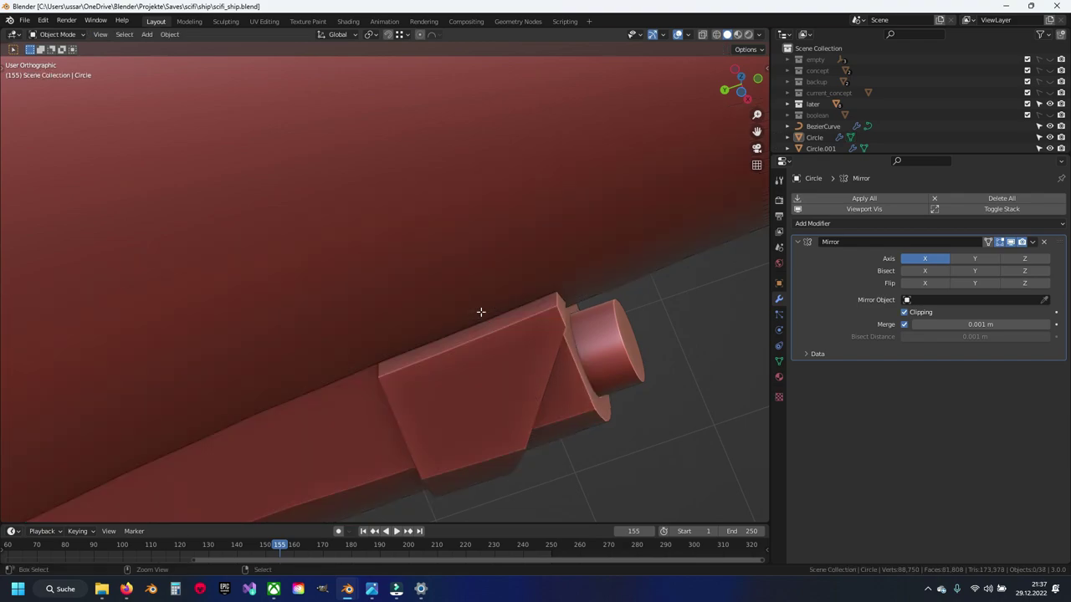
key(ctrl+z)
Select the wider face patch above the side block and extrude it about 0.16 m along Z
key(ctrl+z)
key(ctrl+z)
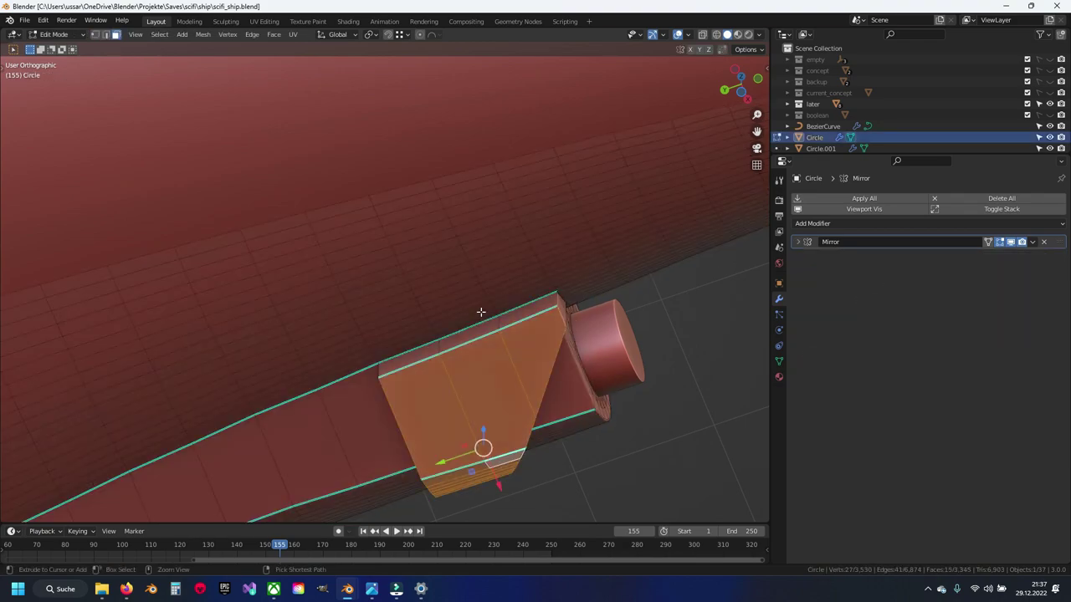
key(ctrl+z)
key(ctrl+z)
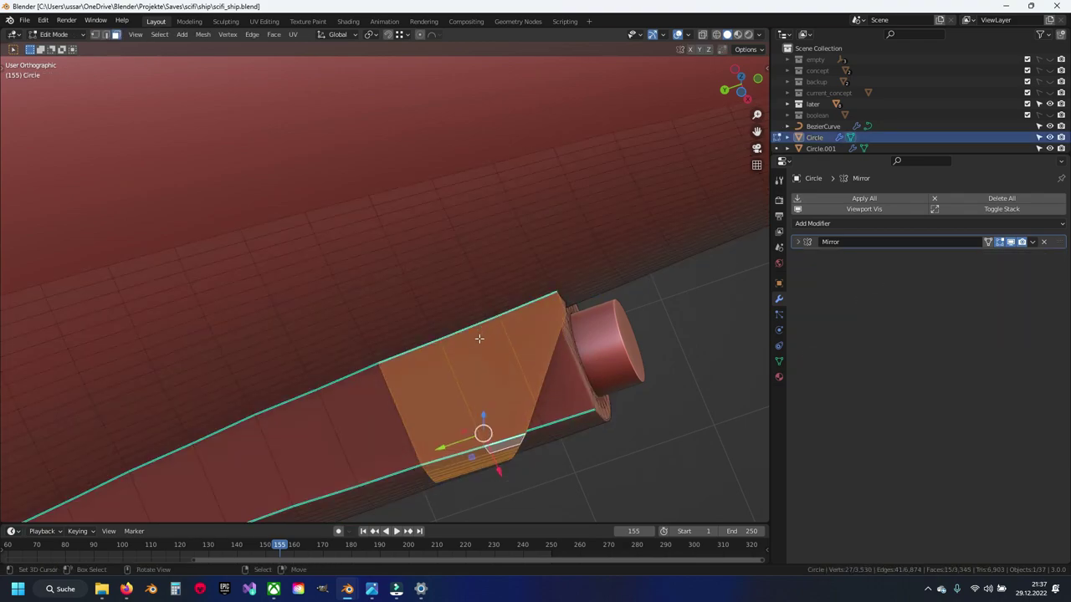
drag(423, 349, 374, 214)
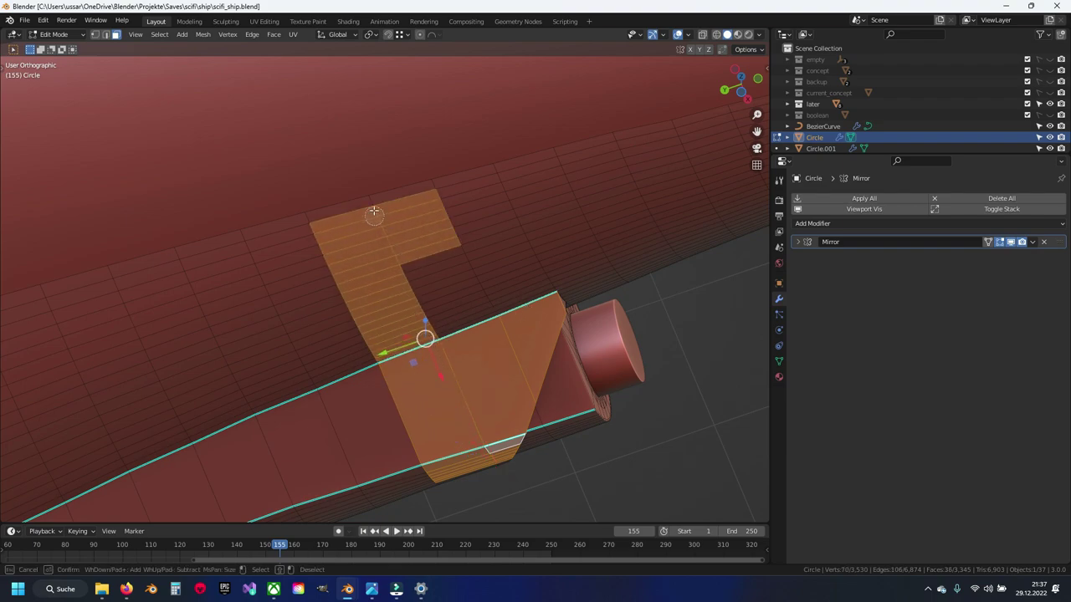
drag(446, 317, 482, 195)
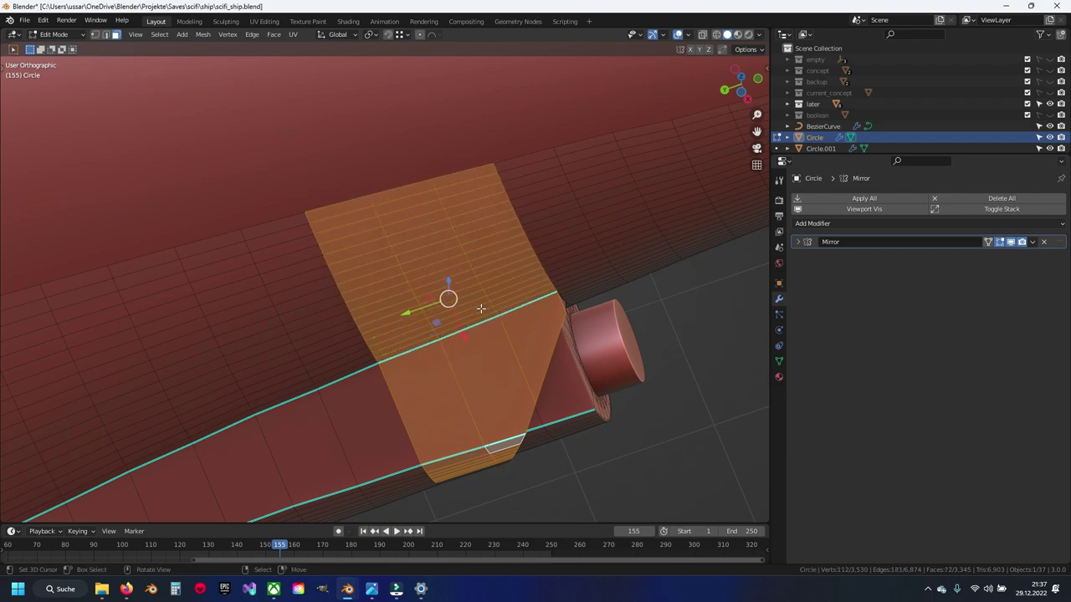
middle_drag(481, 309, 445, 244)
key(e)
key(z)
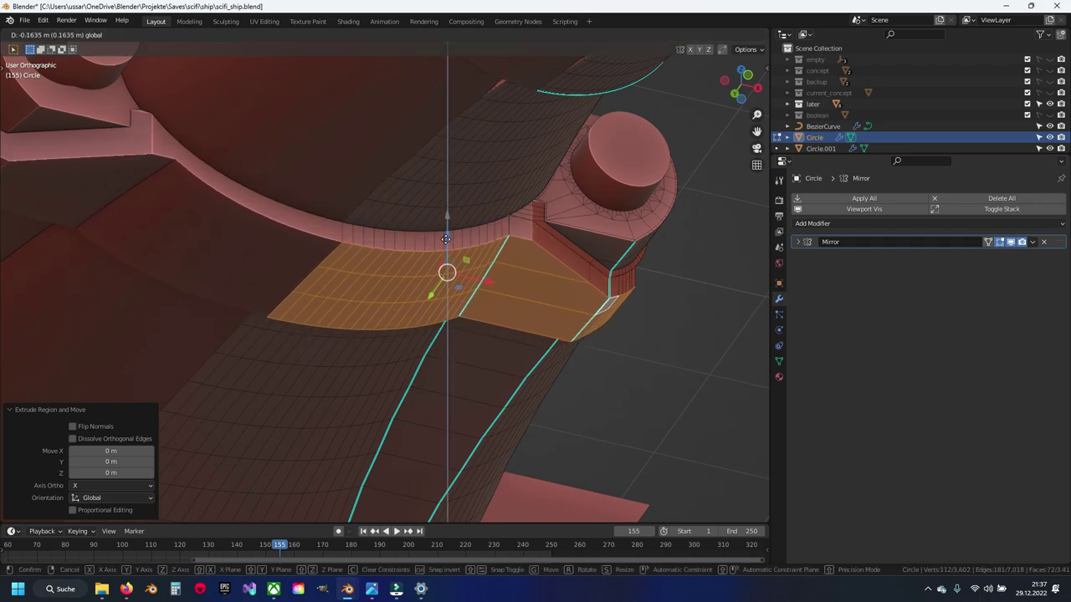
click(446, 237)
mouse_move(445, 236)
middle_down()
mouse_move(477, 292)
mouse_move(389, 349)
mouse_move(401, 223)
middle_up()
key(Tab)
scroll(450, 290, down, 2)
Slide the groove-corner vertex along its edge, shifting the hull edges -0.563 m along X
middle_drag(450, 289, 258, 304)
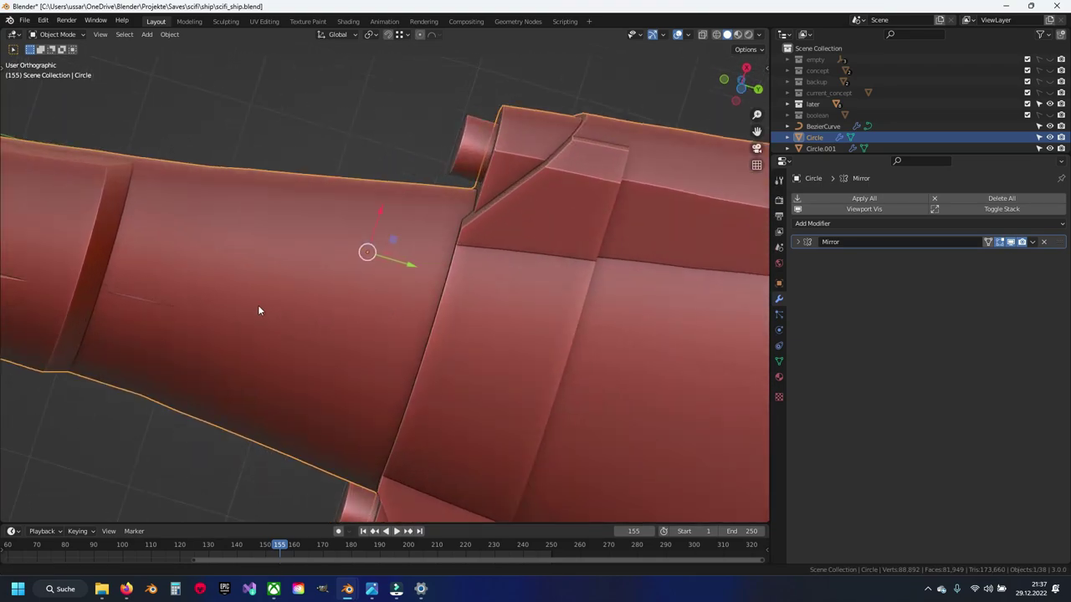
key(Tab)
scroll(352, 306, up, 3)
key(g)
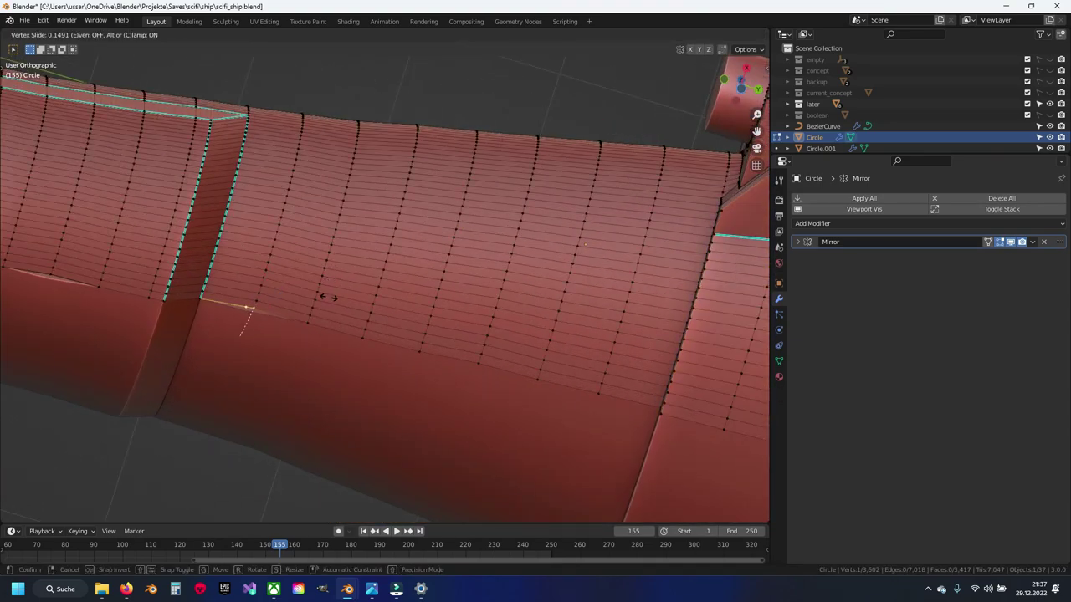
click(798, 242)
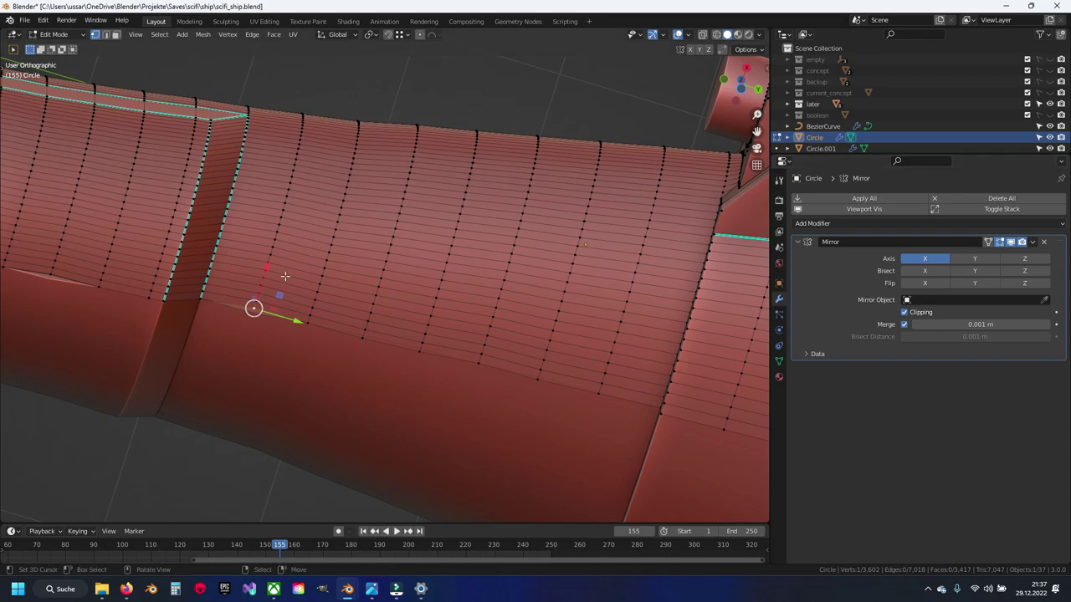
key(alt+a)
click(60, 244)
Save scifi_ship.blend and return the hull to Object Mode
key(ctrl+s)
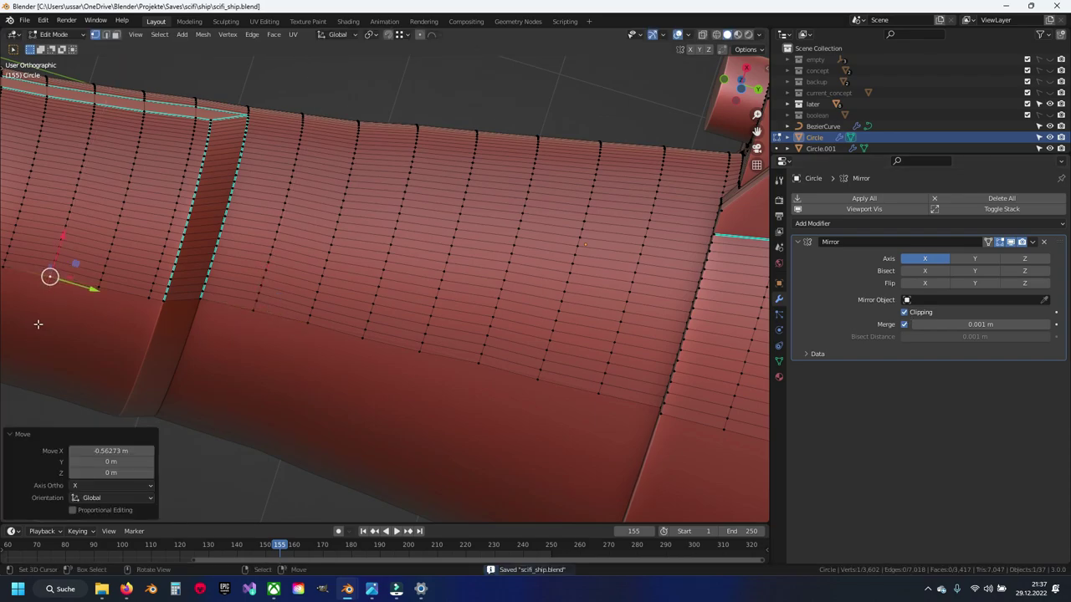
scroll(333, 379, down, 5)
key(Tab)
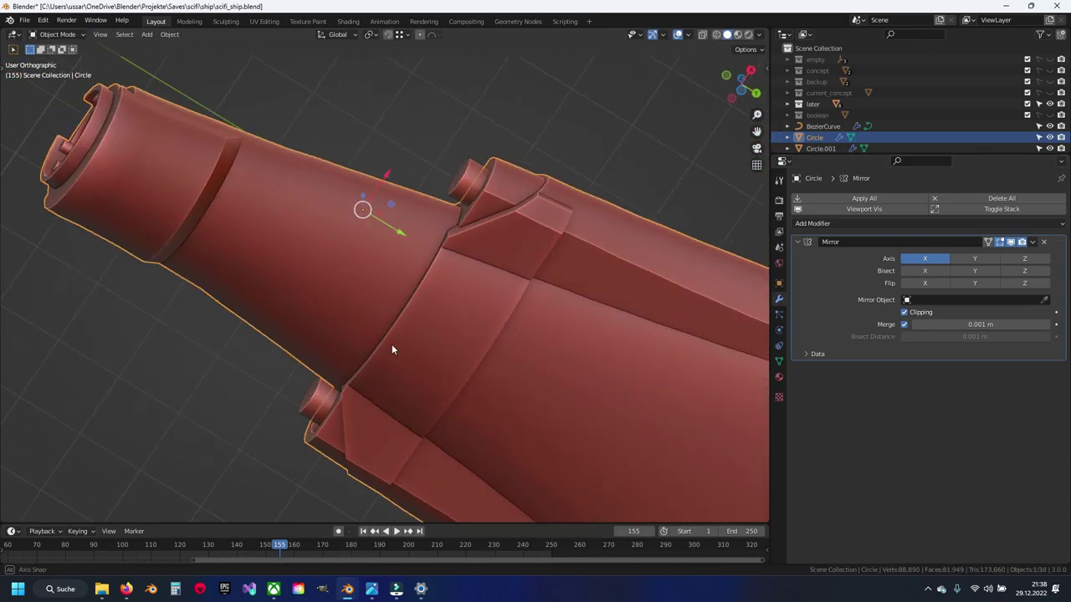
middle_drag(394, 353, 456, 421)
scroll(456, 355, up, 2)
key(ctrl+s)
mouse_move(457, 355)
middle_down()
mouse_move(426, 372)
mouse_move(423, 328)
mouse_move(466, 351)
mouse_move(396, 401)
mouse_move(398, 336)
mouse_move(282, 332)
mouse_move(371, 407)
mouse_move(371, 313)
mouse_move(349, 251)
middle_up()
Shift the cowl groove edge loop 0.034896 m along X, then view the hull from below
scroll(348, 250, up, 3)
middle_drag(407, 309, 411, 332)
key(Tab)
scroll(418, 347, up, 2)
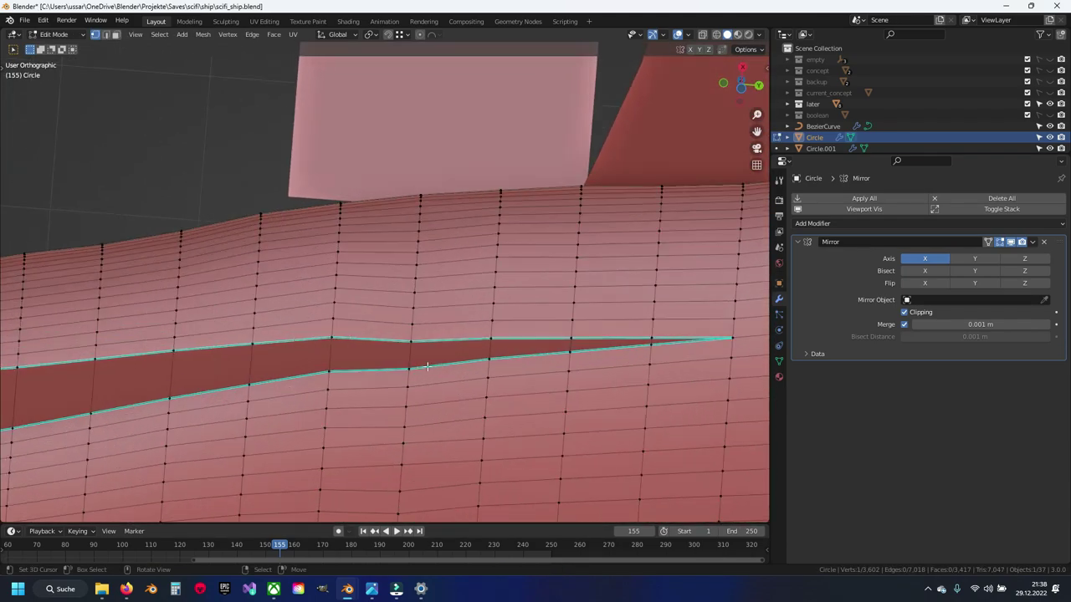
key(g)
click(414, 315)
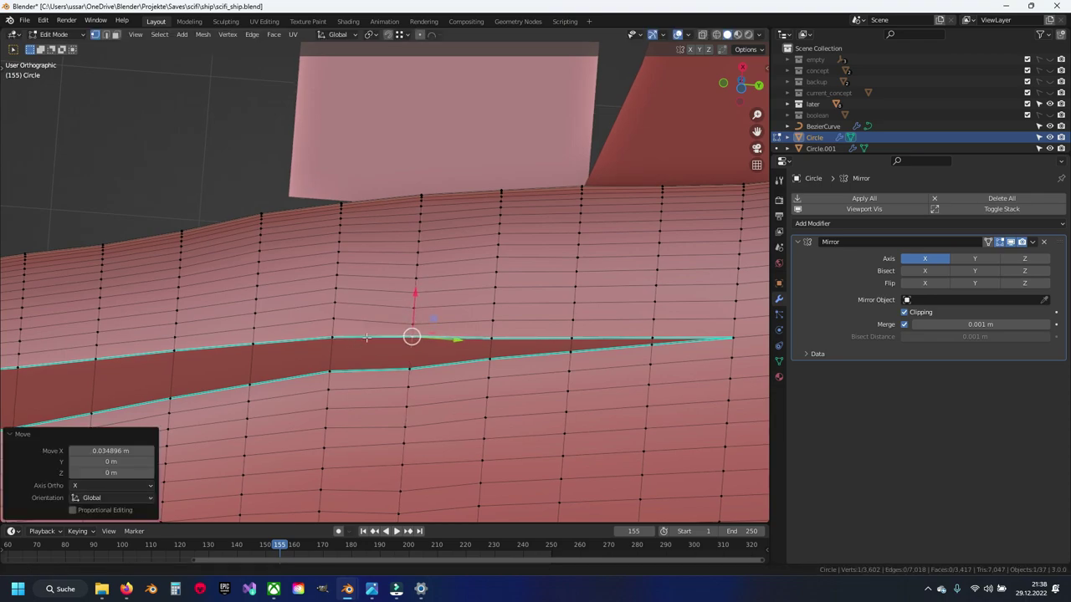
key(Tab)
key(Tab)
key(g)
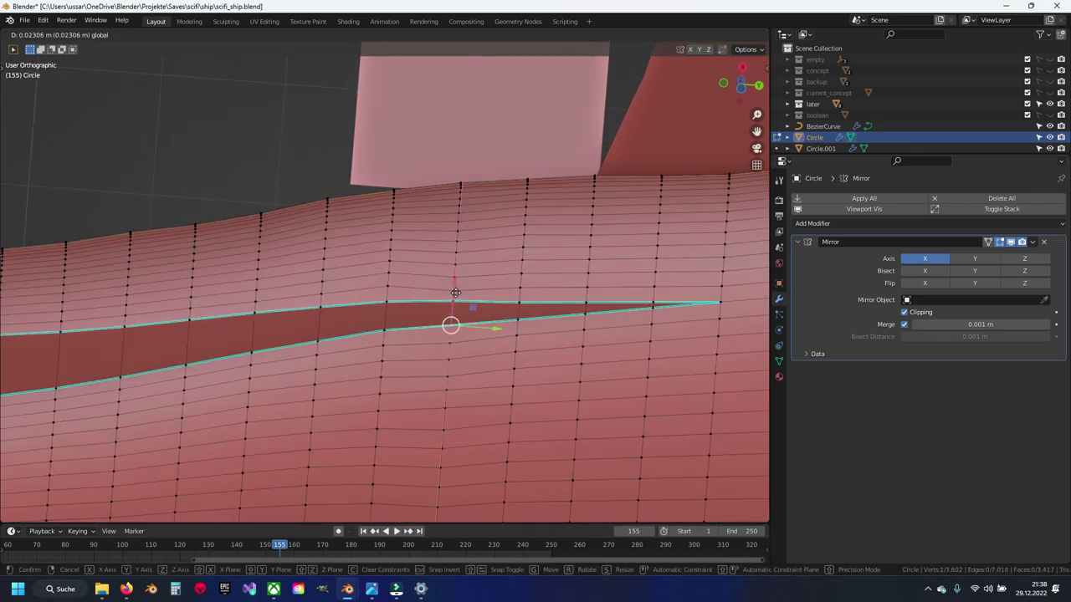
click(454, 301)
key(Tab)
mouse_move(425, 341)
middle_down()
mouse_move(382, 329)
mouse_move(435, 327)
middle_up()
key(ctrl+KP_7)
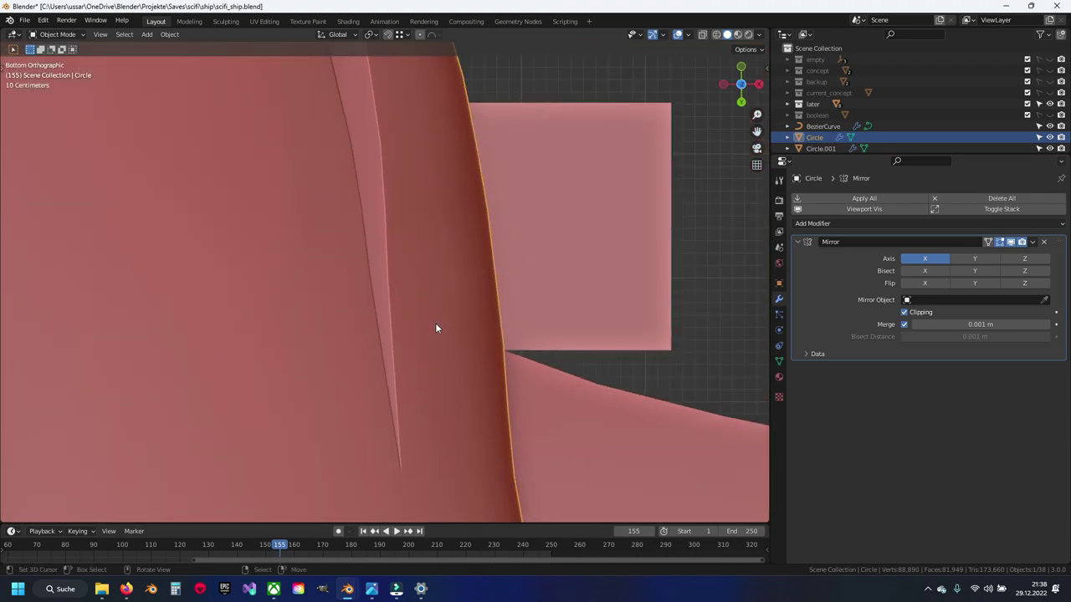
Move the first groove edge loop along X
scroll(435, 327, up, 1)
key(Tab)
scroll(432, 343, up, 2)
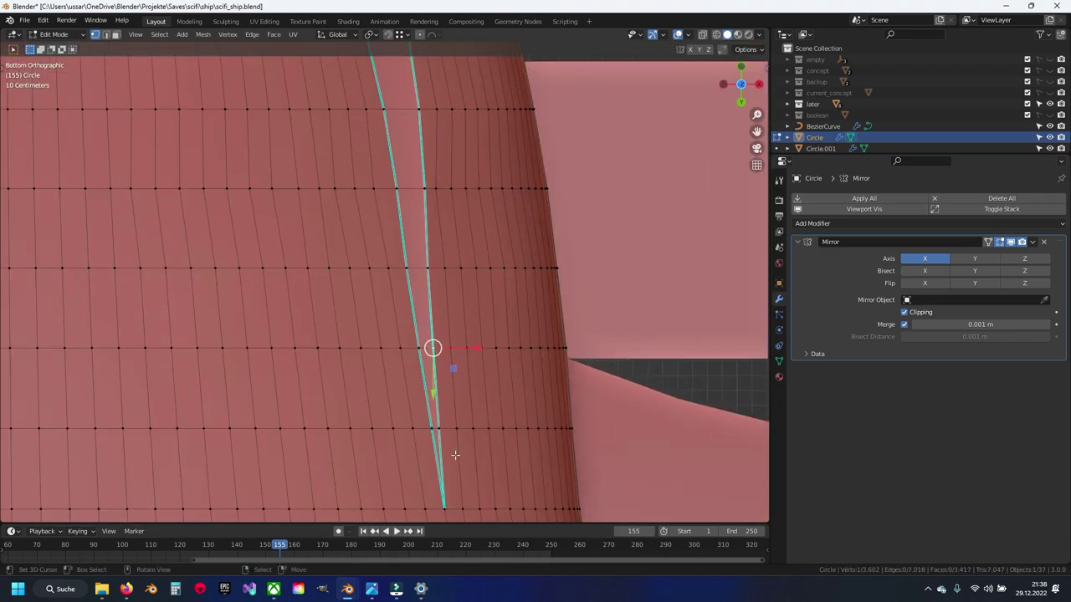
key(g)
key(x)
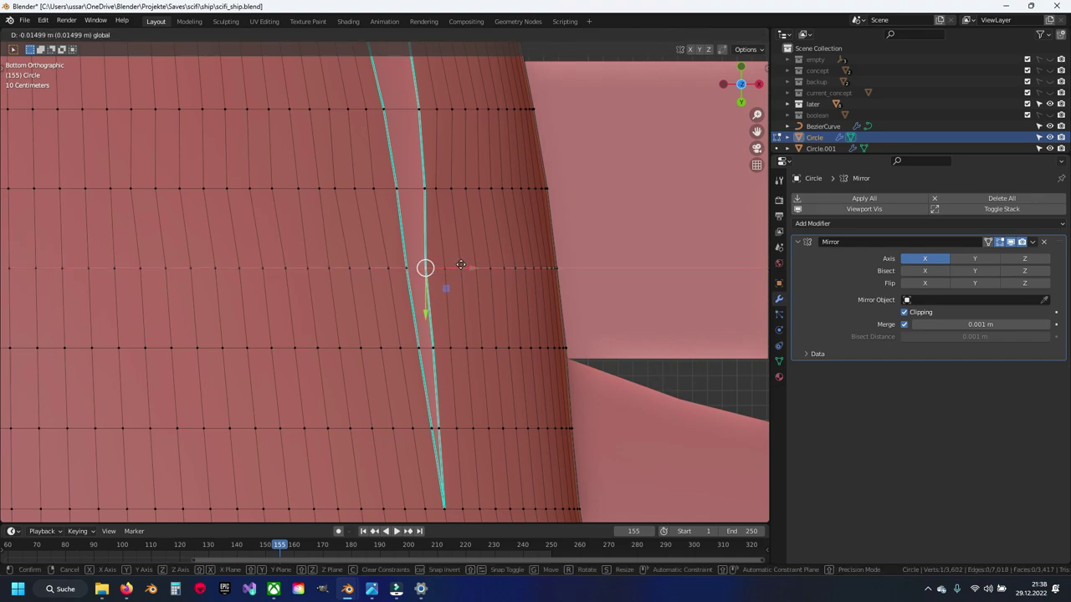
click(462, 266)
shift+middle_drag(462, 266, 479, 277)
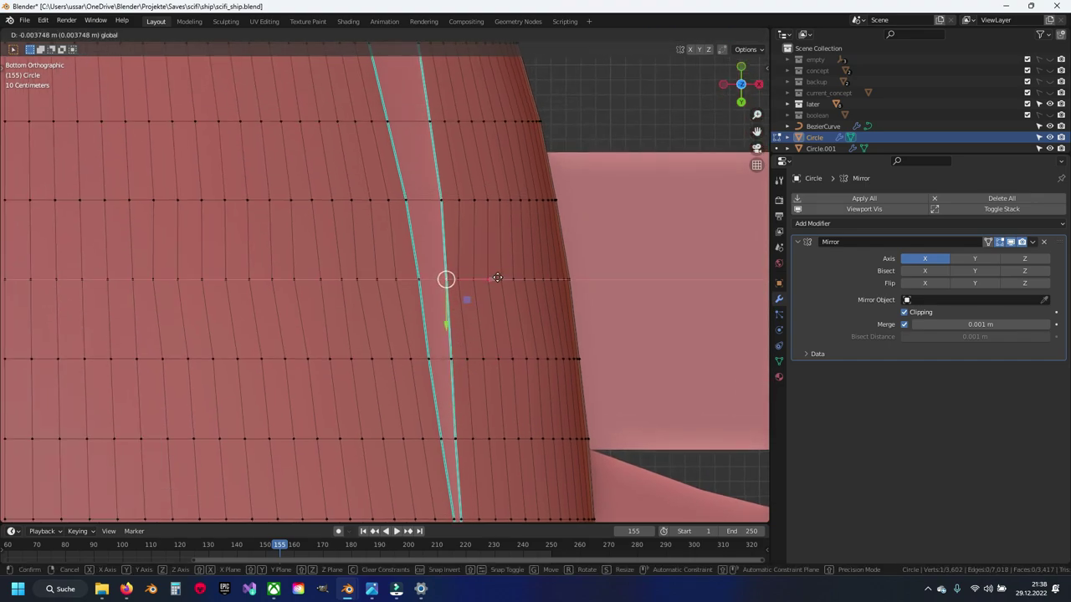
Move the groove edge loop along X again and adjust another groove vertex
key(g)
shift+middle_drag(451, 224, 441, 297)
key(x)
click(449, 262)
click(454, 299)
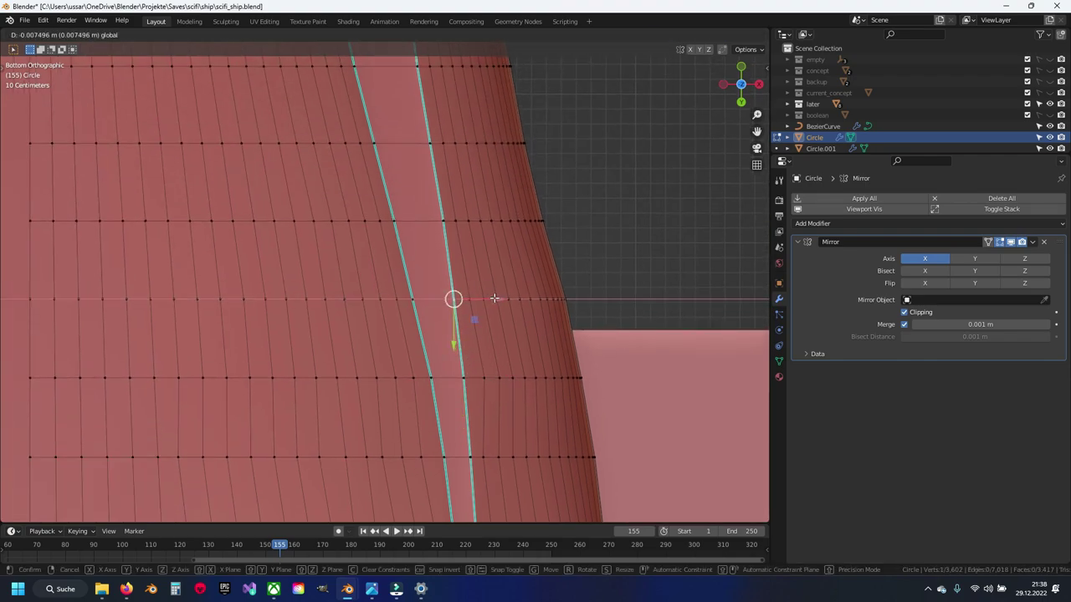
click(494, 298)
click(470, 224)
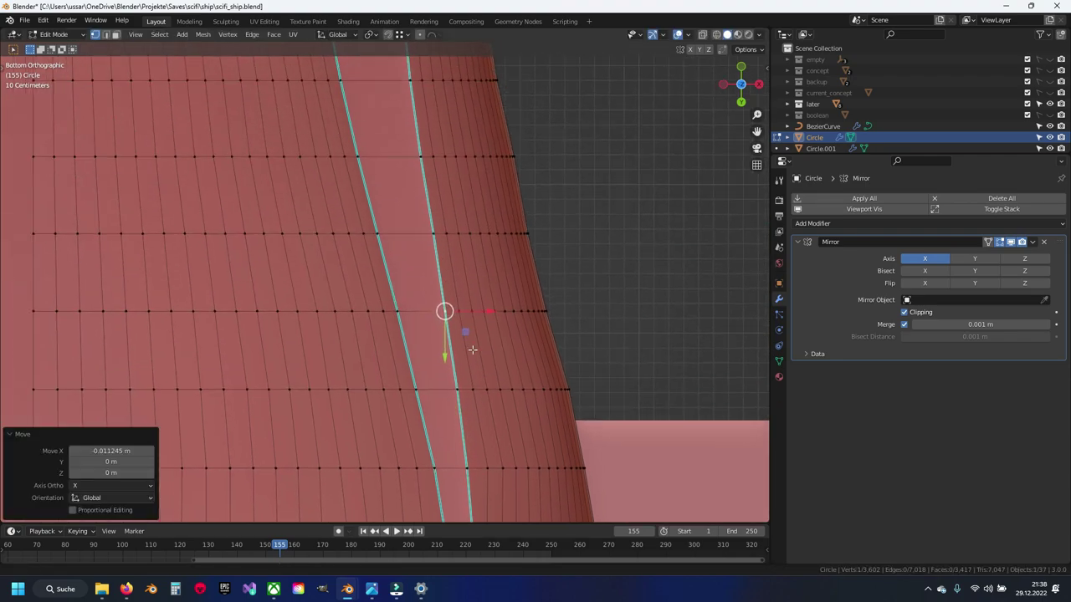
key(Tab)
Adjust a lower vertex further down the groove
scroll(465, 202, down, 1)
scroll(469, 275, down, 2)
shift+middle_drag(469, 274, 432, 391)
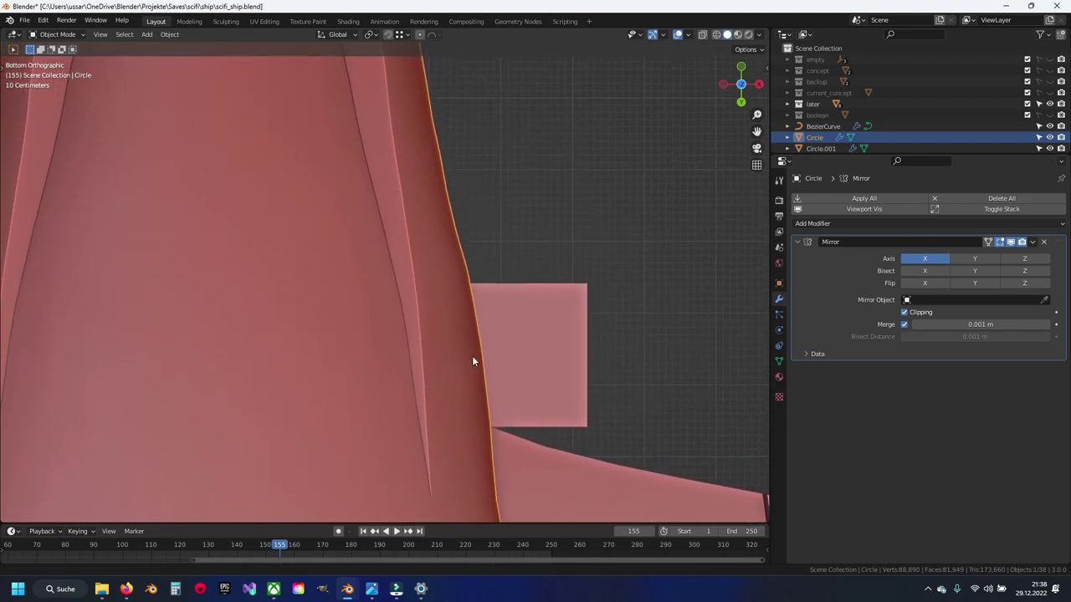
scroll(407, 347, up, 1)
scroll(411, 368, up, 1)
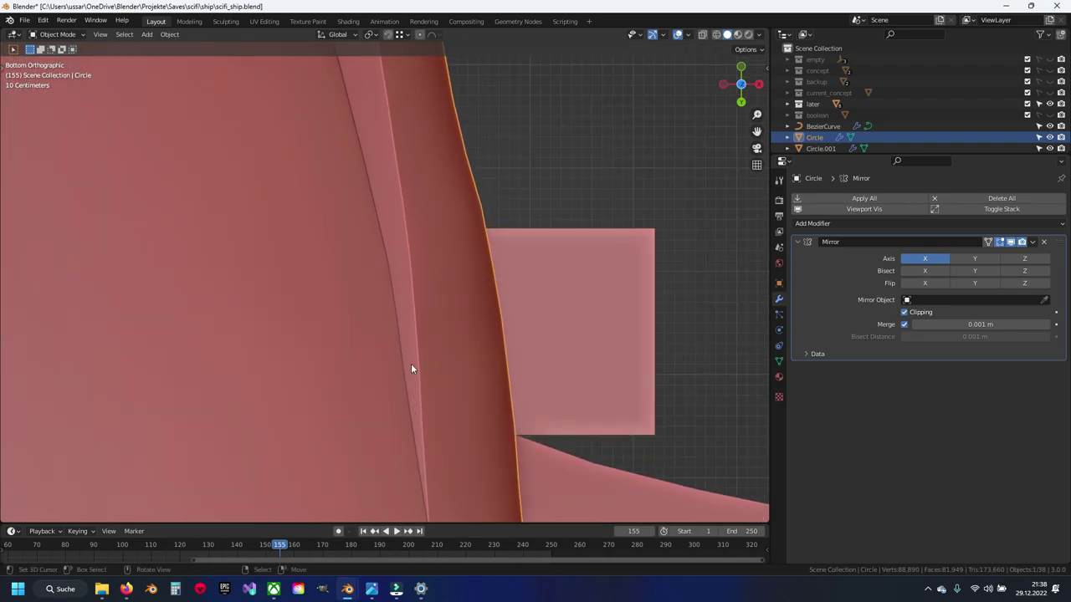
shift+middle_drag(406, 210, 420, 375)
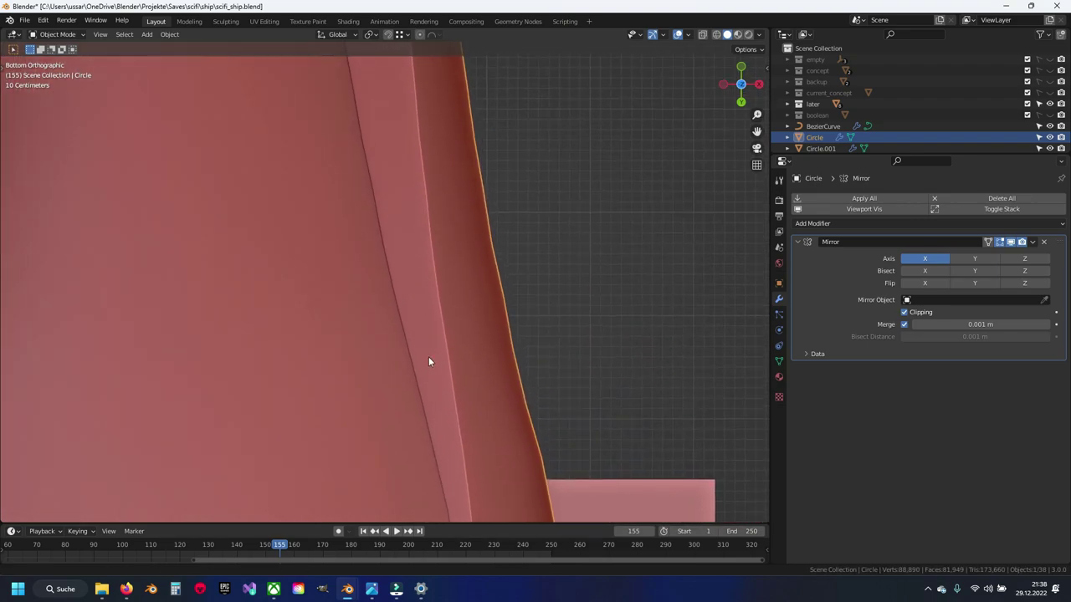
shift+scroll(410, 351, down, 3)
key(Tab)
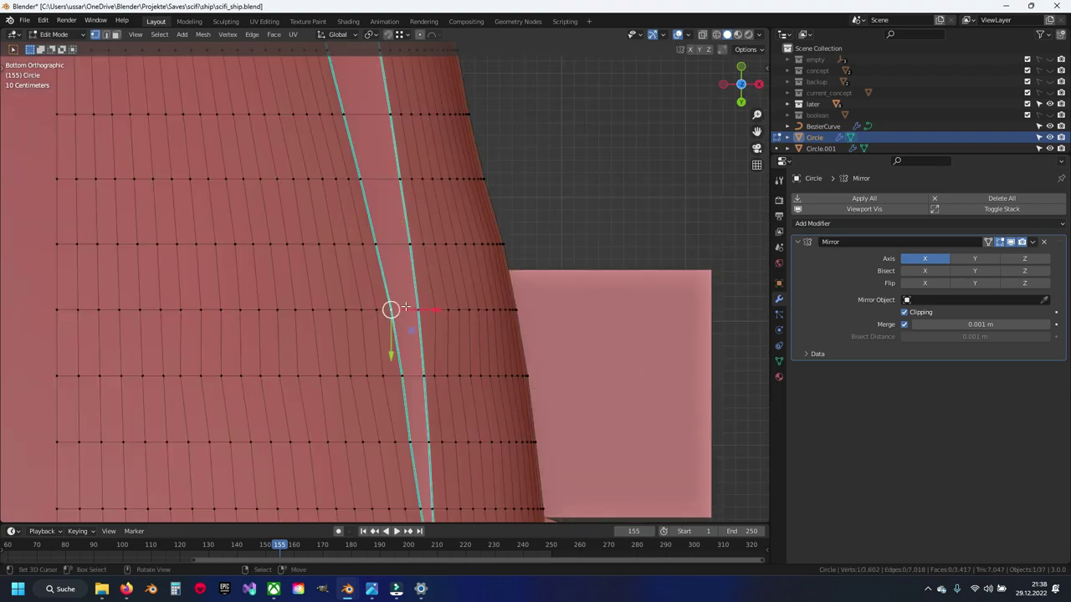
click(417, 307)
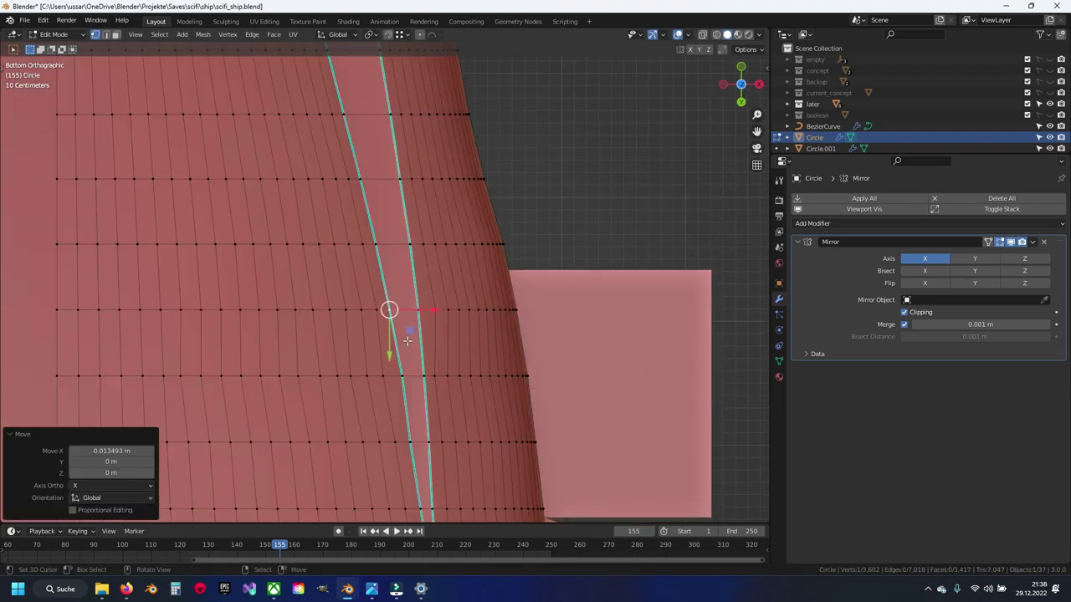
click(445, 372)
click(443, 372)
shift+scroll(410, 335, up, 3)
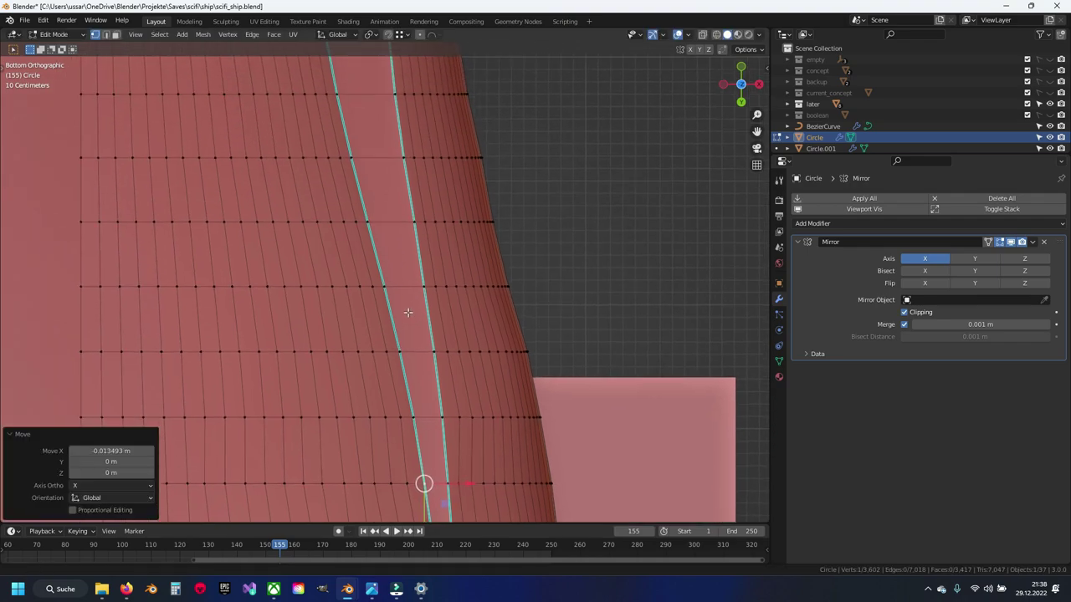
key(Tab)
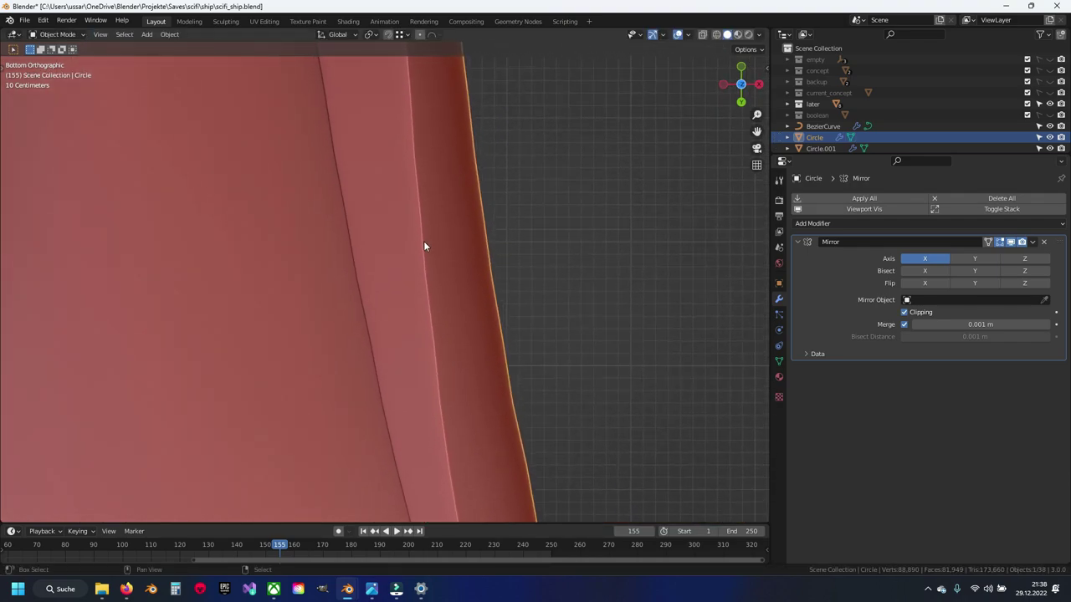
Nudge the selected groove edge loops about 0.006 m more along X
key(Tab)
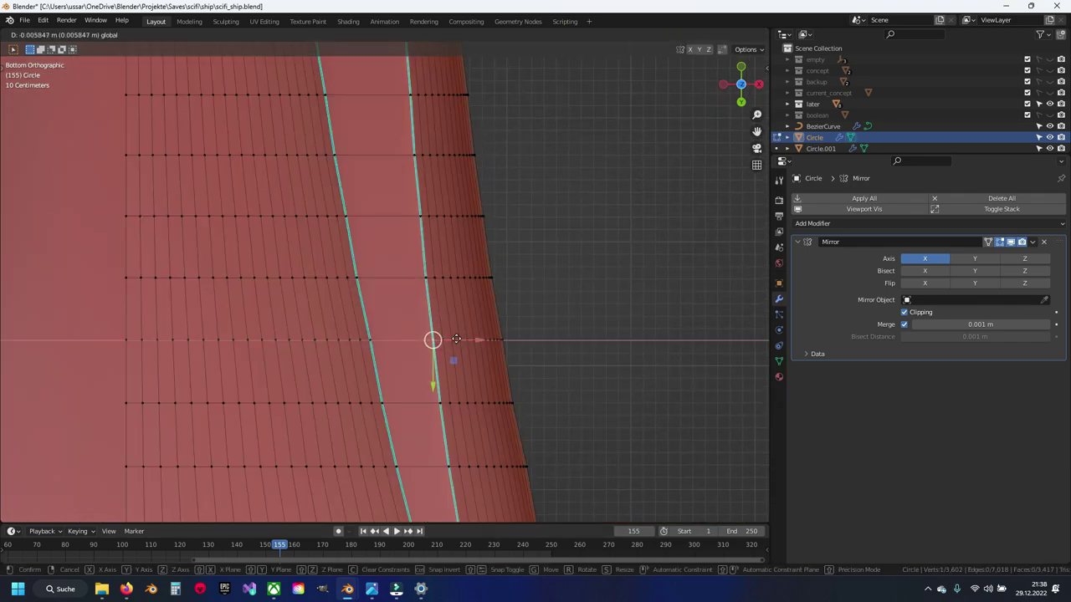
click(456, 339)
key(Tab)
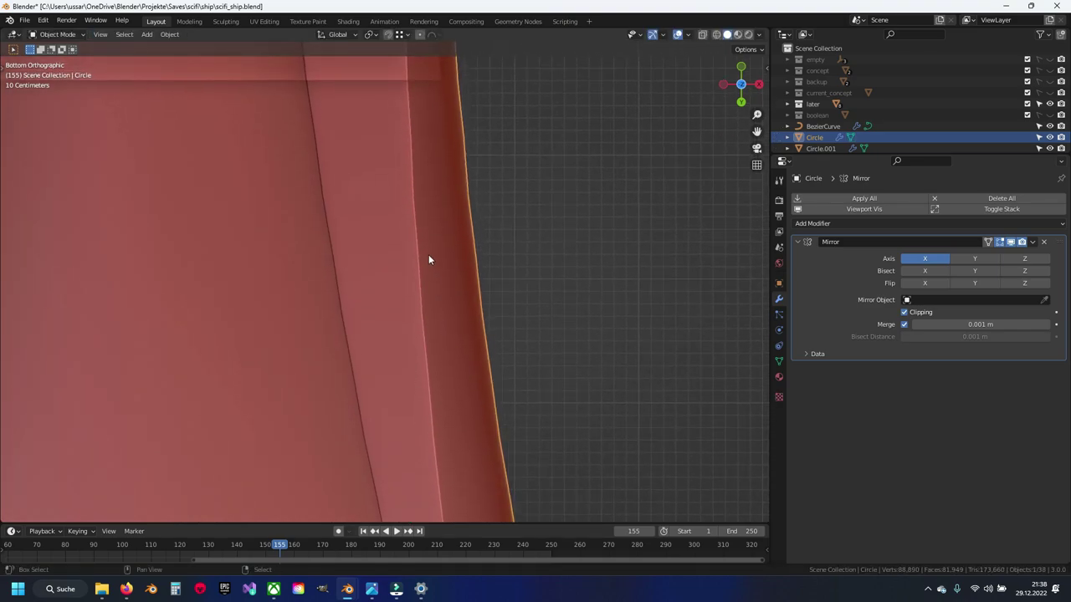
key(Tab)
drag(469, 378, 466, 373)
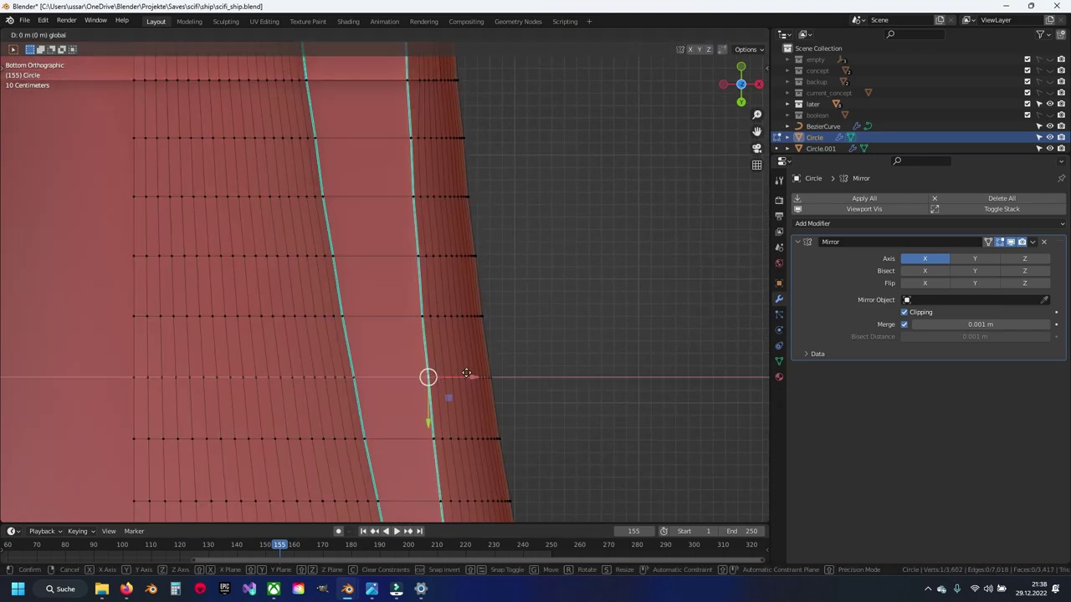
click(460, 374)
key(Tab)
shift+middle_drag(418, 278, 420, 367)
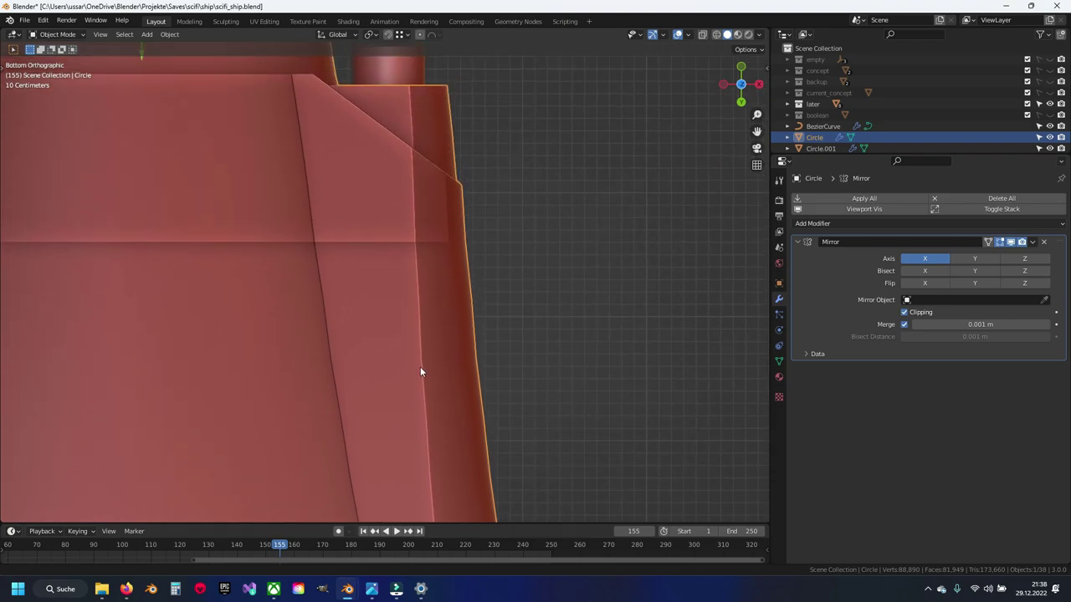
key(Tab)
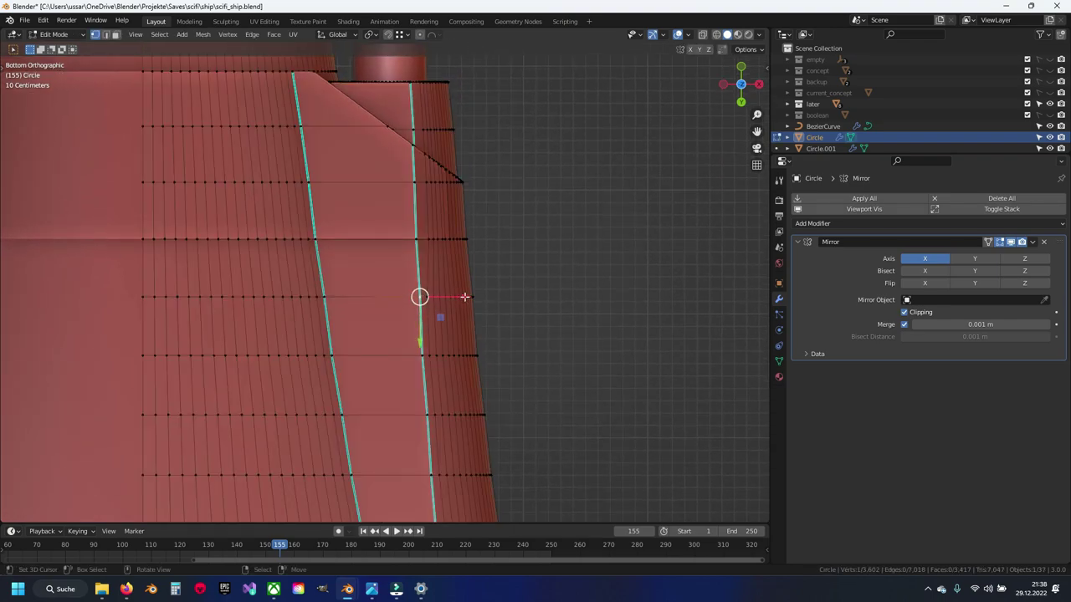
key(x)
click(454, 296)
key(Tab)
mouse_move(435, 349)
shift+middle_down()
mouse_move(434, 126)
mouse_move(433, 275)
mouse_move(327, 275)
mouse_move(313, 347)
mouse_move(368, 280)
shift+middle_up()
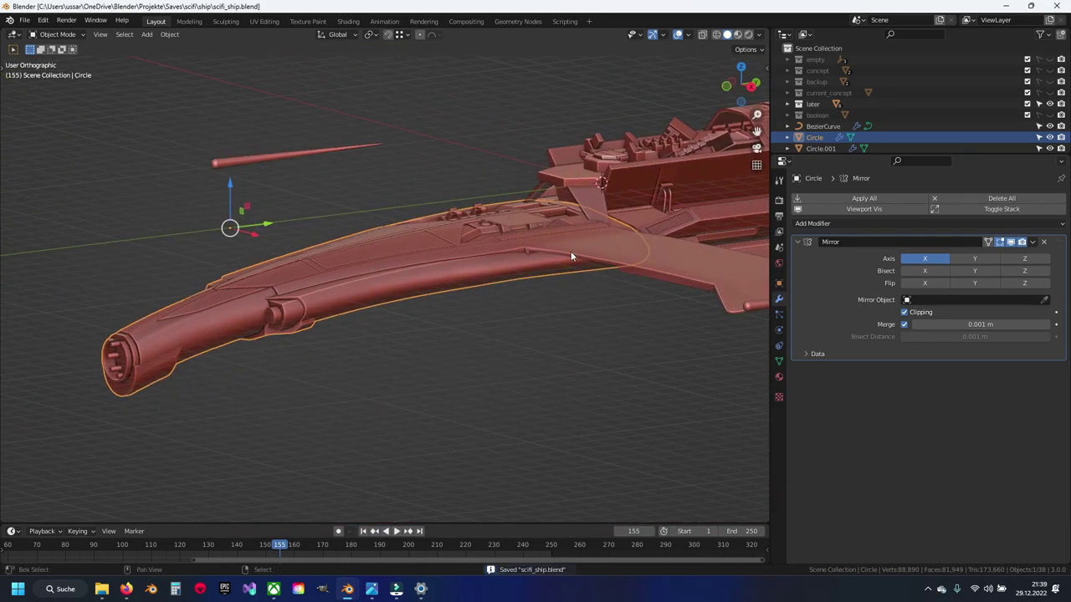
Delete the Plane.008 object, leaving 37 objects in the scene
mouse_move(571, 256)
middle_down()
mouse_move(403, 214)
mouse_move(405, 295)
middle_up()
click(347, 237)
key(x)
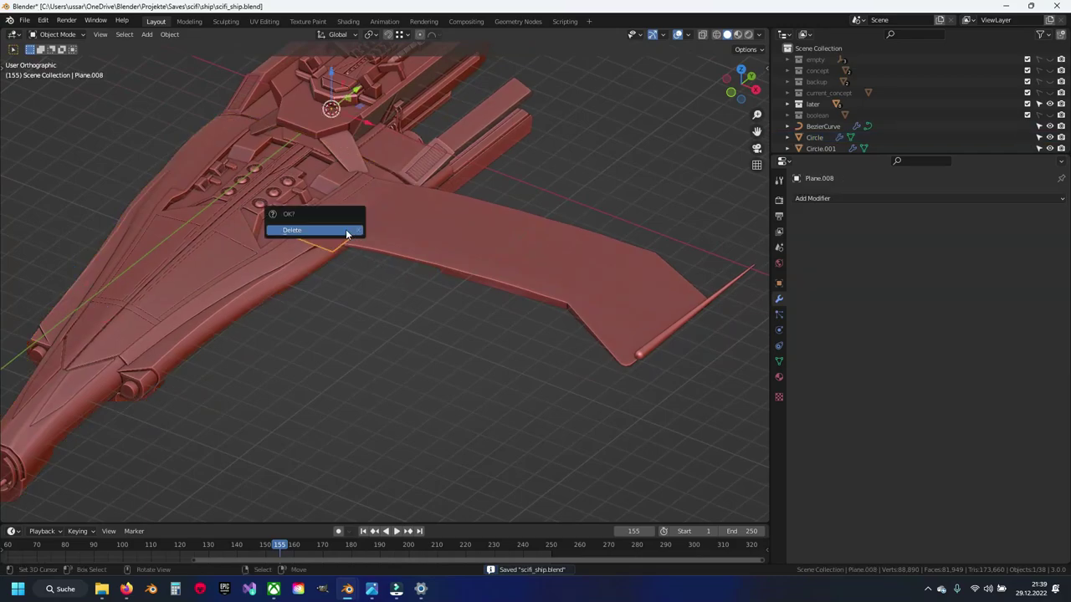
click(347, 231)
Select the Circle.005 wing and inspect its joint in Edit Mode
click(478, 235)
mouse_move(402, 359)
middle_down()
mouse_move(407, 201)
mouse_move(388, 221)
mouse_move(387, 201)
middle_up()
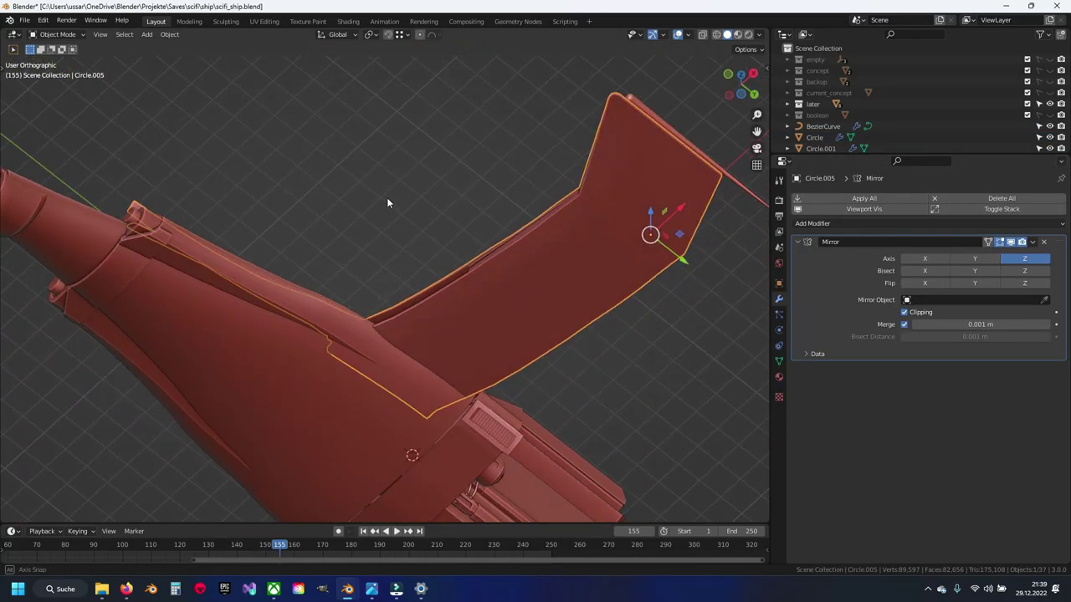
scroll(385, 267, up, 2)
scroll(414, 304, up, 3)
mouse_move(413, 304)
middle_down()
mouse_move(420, 288)
mouse_move(356, 275)
middle_up()
scroll(421, 288, down, 5)
scroll(432, 340, up, 5)
key(Tab)
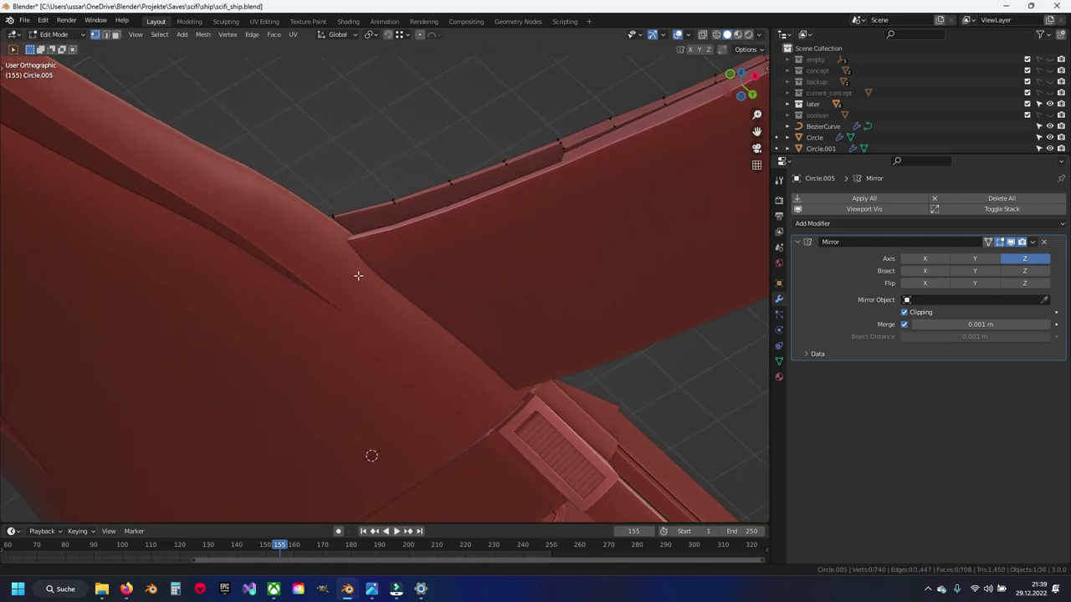
key(Tab)
scroll(376, 270, down, 3)
mouse_move(409, 346)
middle_down()
mouse_move(431, 355)
mouse_move(578, 302)
mouse_move(407, 317)
mouse_move(481, 296)
mouse_move(390, 298)
middle_up()
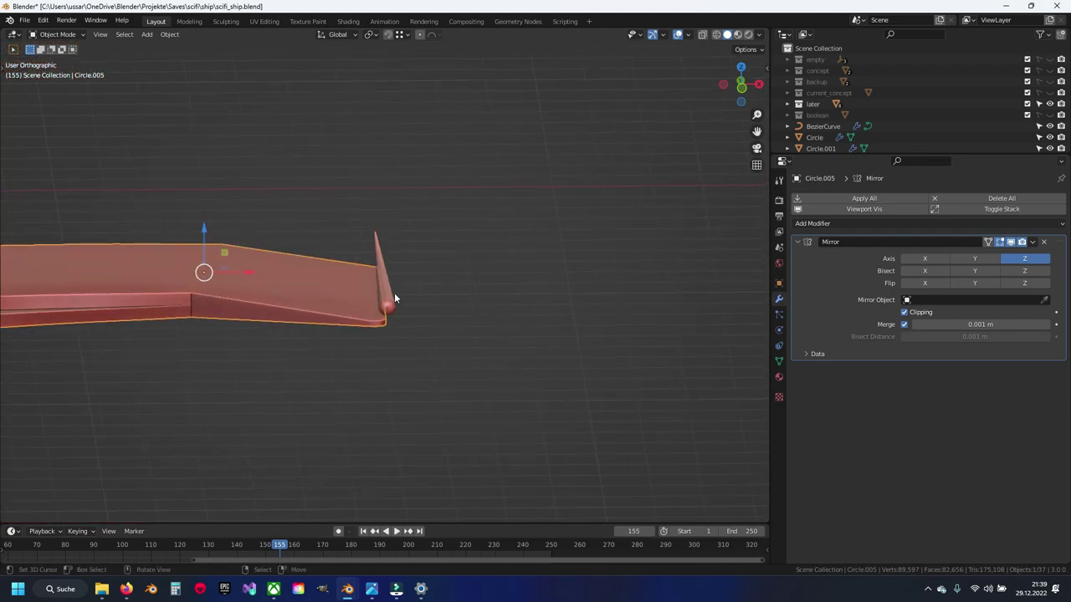
Lower the Cylinder.003 spike about 0.207 m along Z in front view
click(381, 288)
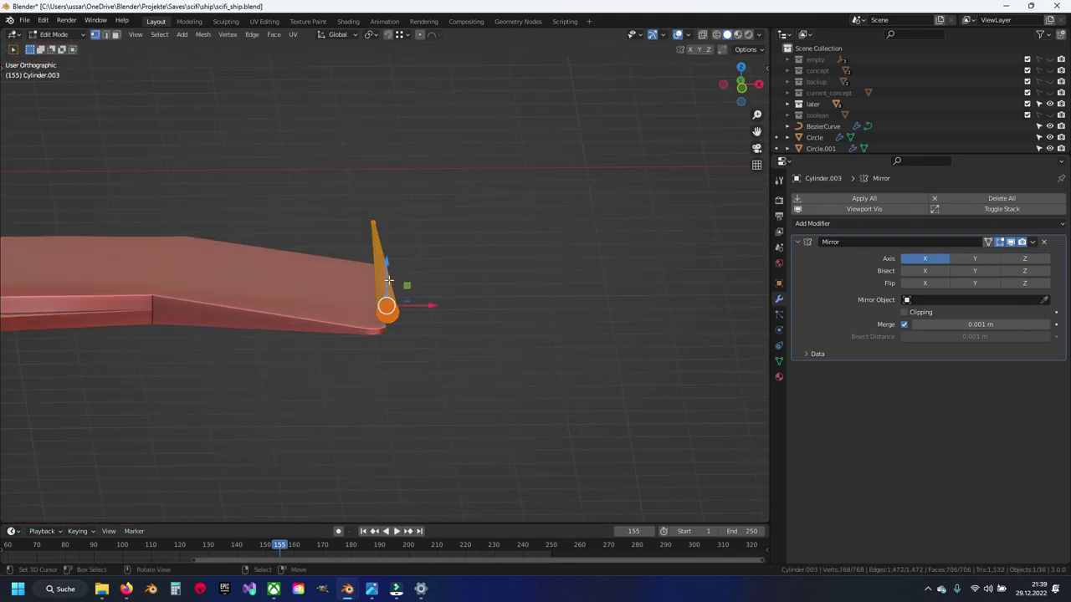
key(KP_1)
scroll(392, 271, up, 2)
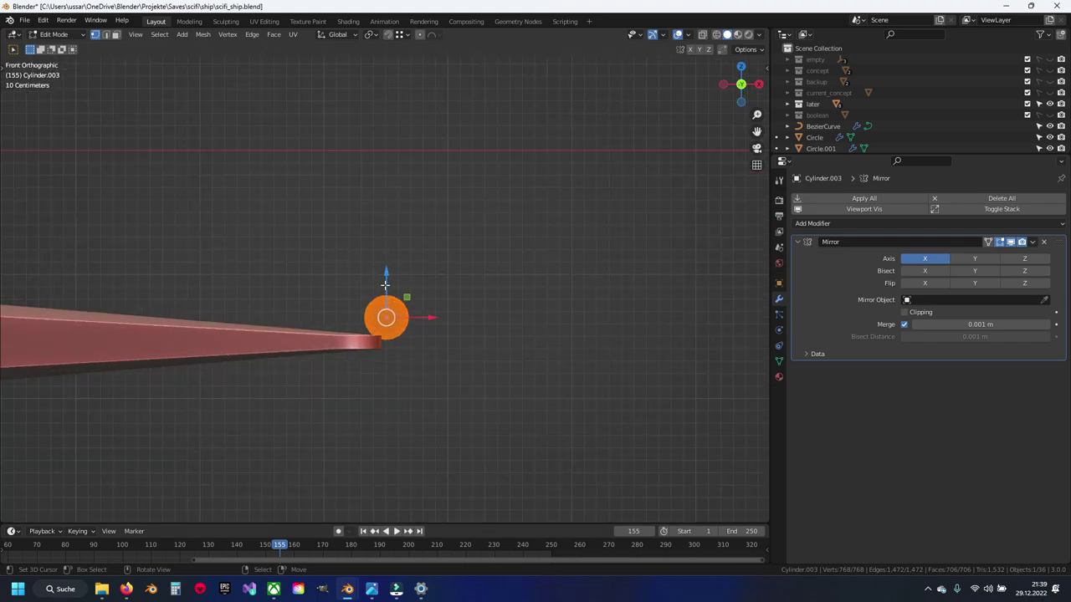
click(387, 298)
mouse_move(387, 298)
middle_down()
mouse_move(365, 354)
mouse_move(326, 341)
middle_up()
Slide Cylinder.003 along Y to run along the wing edge and save scifi_ship.blend
key(g)
key(y)
click(265, 374)
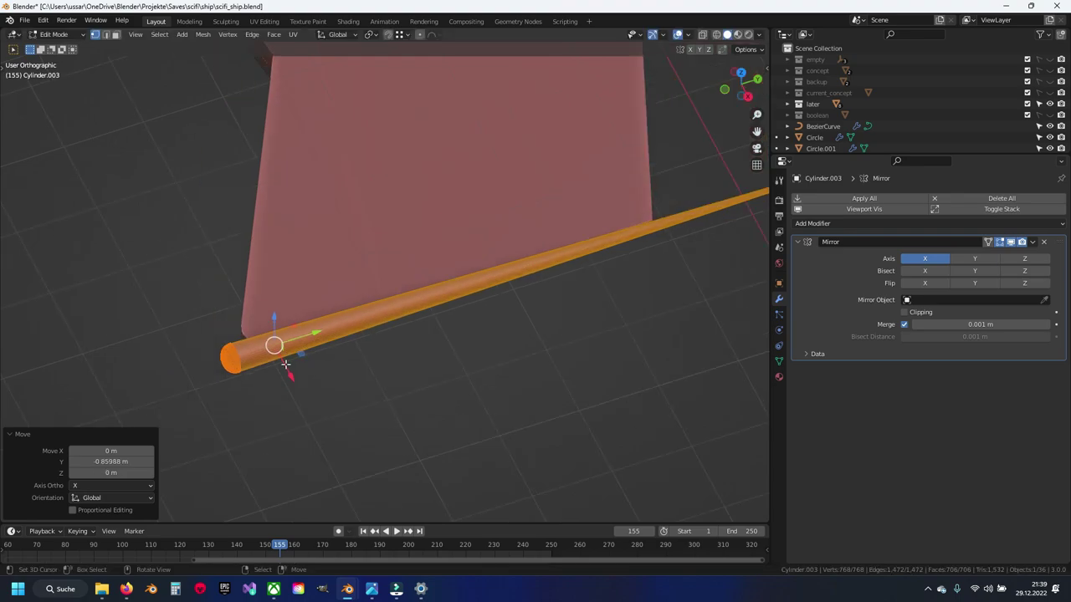
middle_drag(268, 372, 383, 304)
key(ctrl+s)
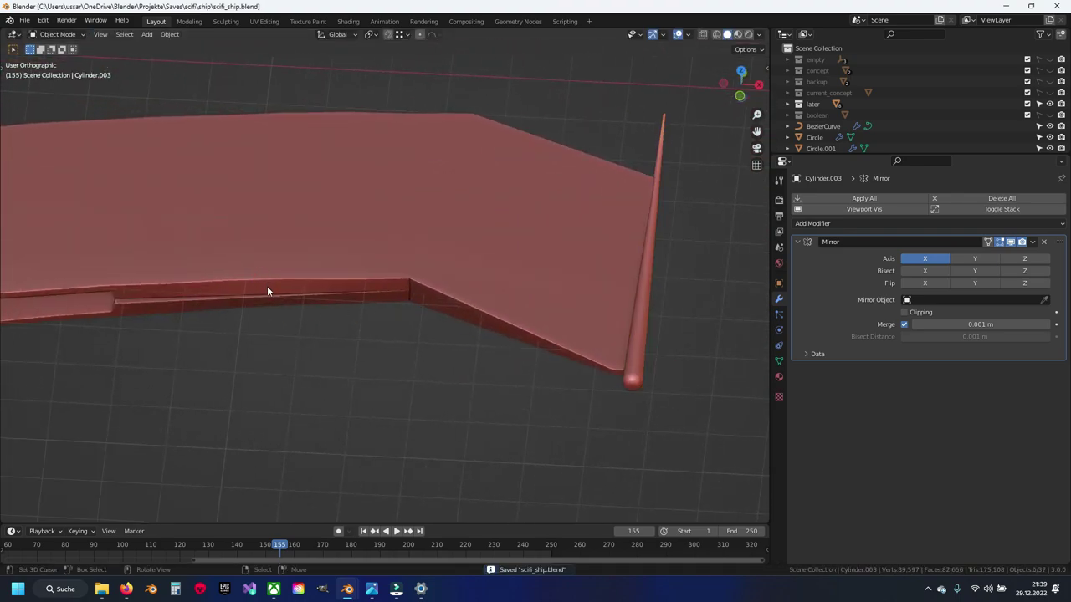
mouse_move(268, 289)
middle_down()
mouse_move(396, 280)
mouse_move(413, 220)
mouse_move(319, 242)
mouse_move(263, 236)
mouse_move(419, 280)
mouse_move(400, 282)
middle_up()
Flatten the row of step faces along the wing edge using Normal orientation
key(KP_7)
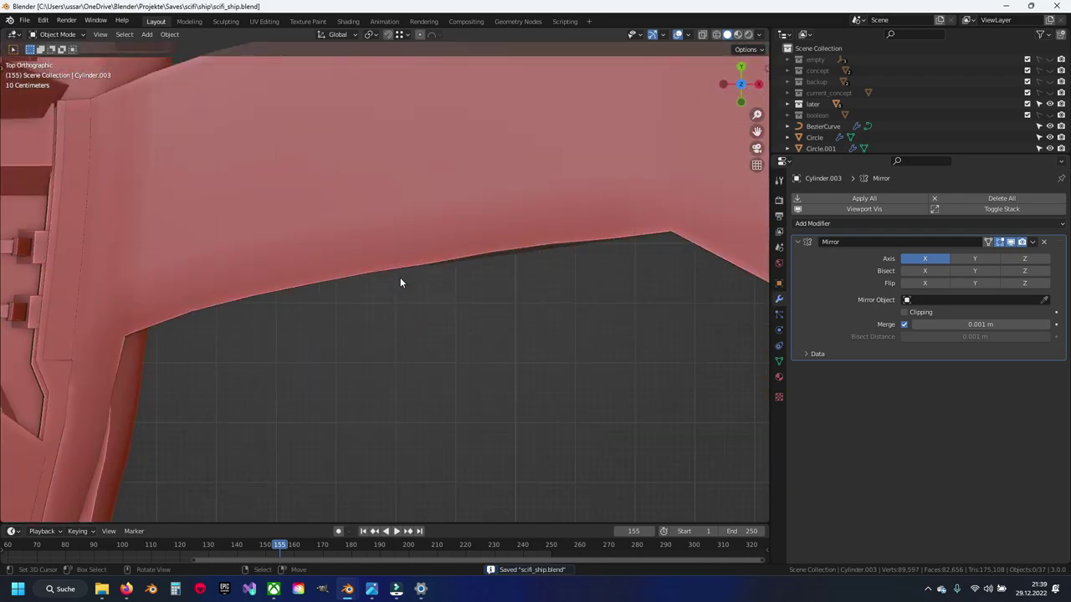
scroll(418, 288, up, 2)
key(alt+q)
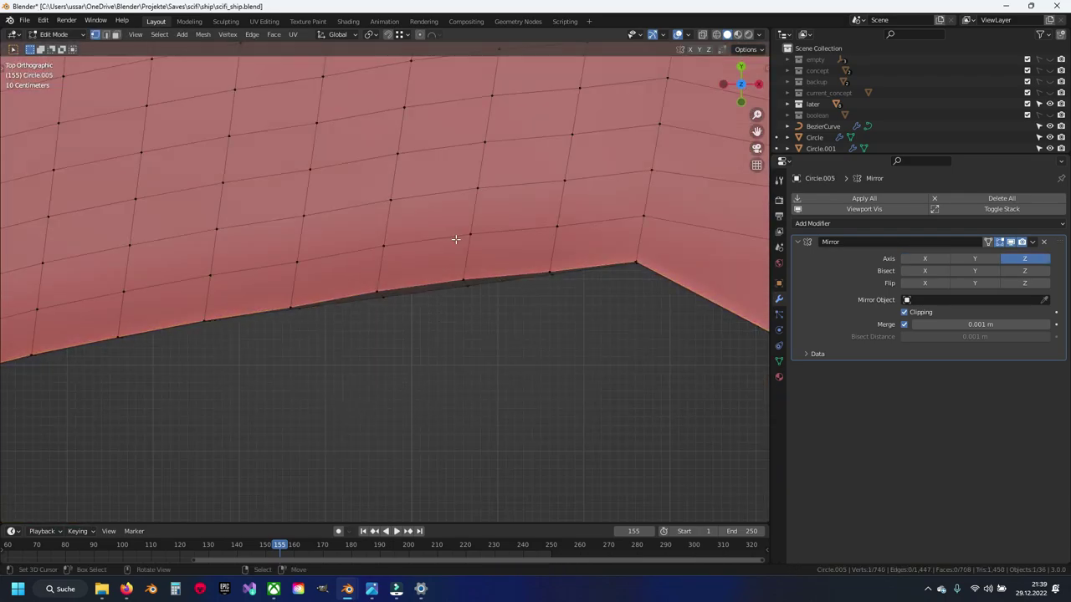
middle_drag(441, 301, 511, 261)
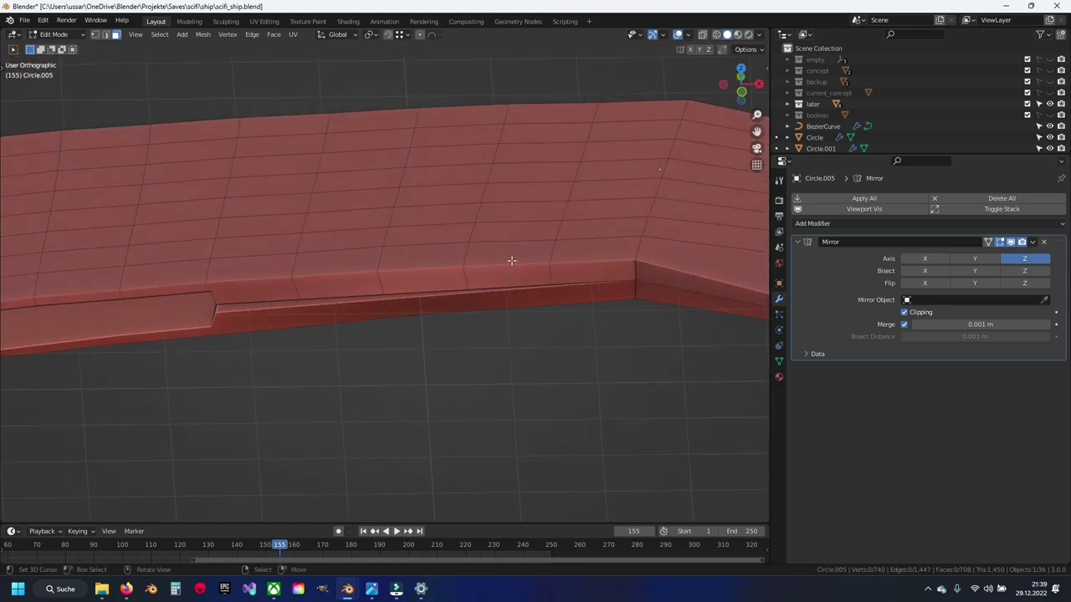
ctrl+click(234, 289)
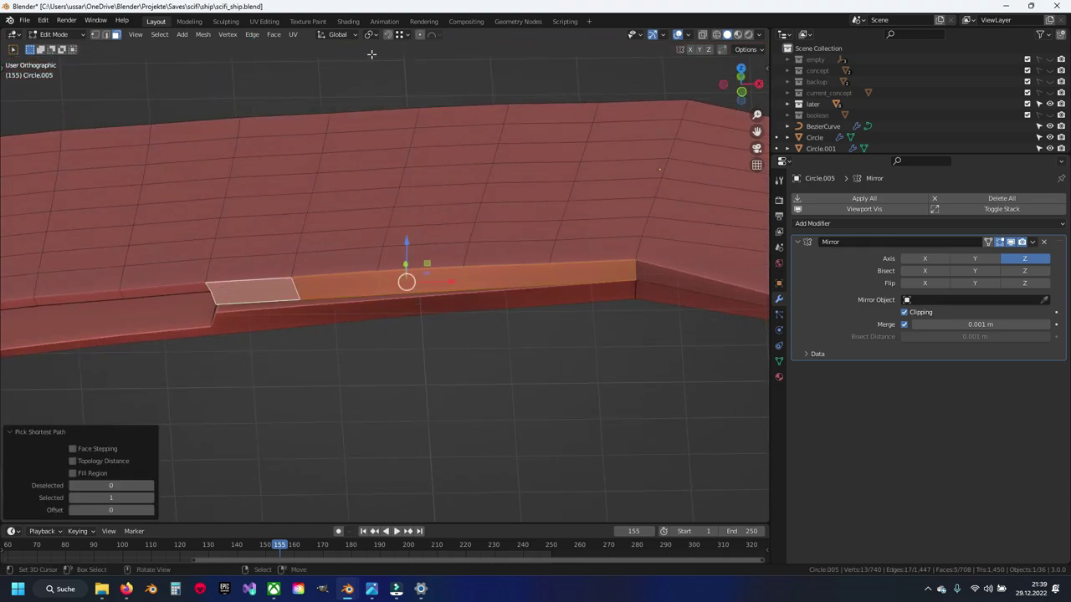
click(338, 34)
key(g)
text(0)
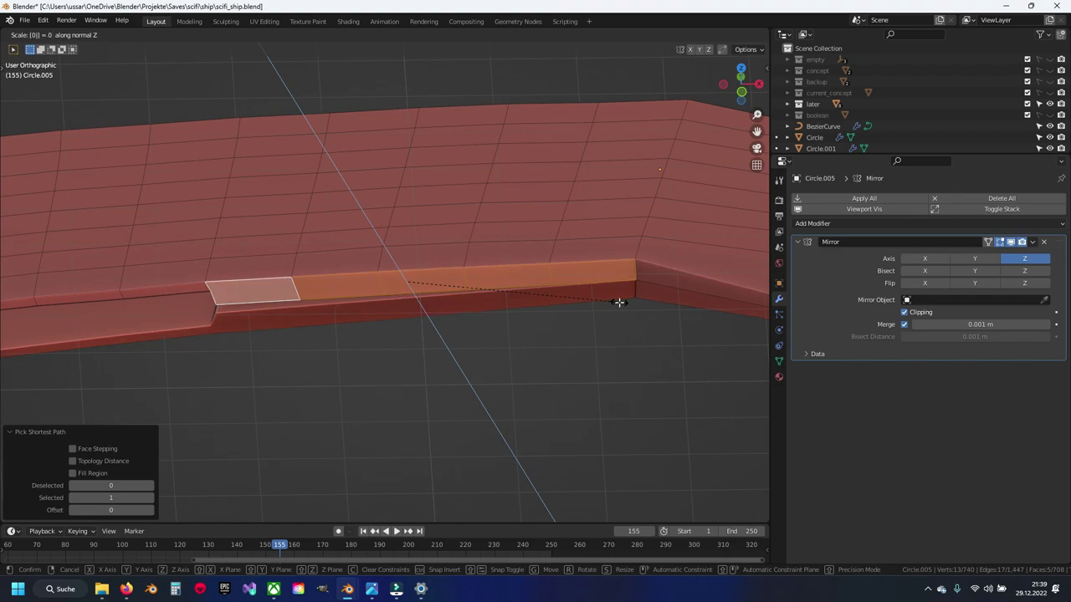
key(Return)
key(Tab)
middle_drag(634, 268, 397, 300)
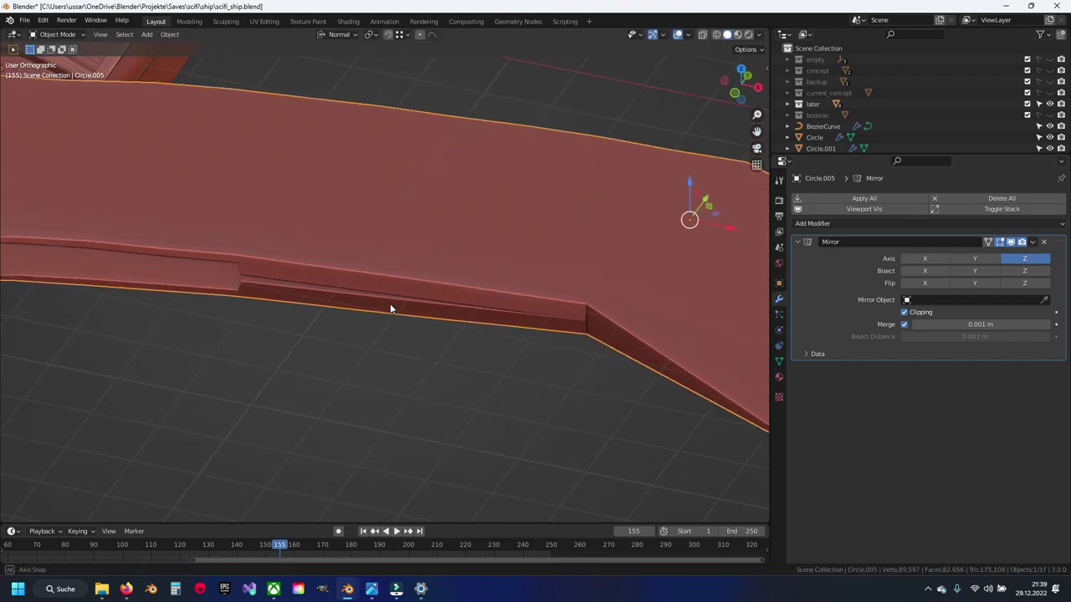
Move the wing edge vertices about 0.015 m inward along their normal
key(Tab)
key(KP_7)
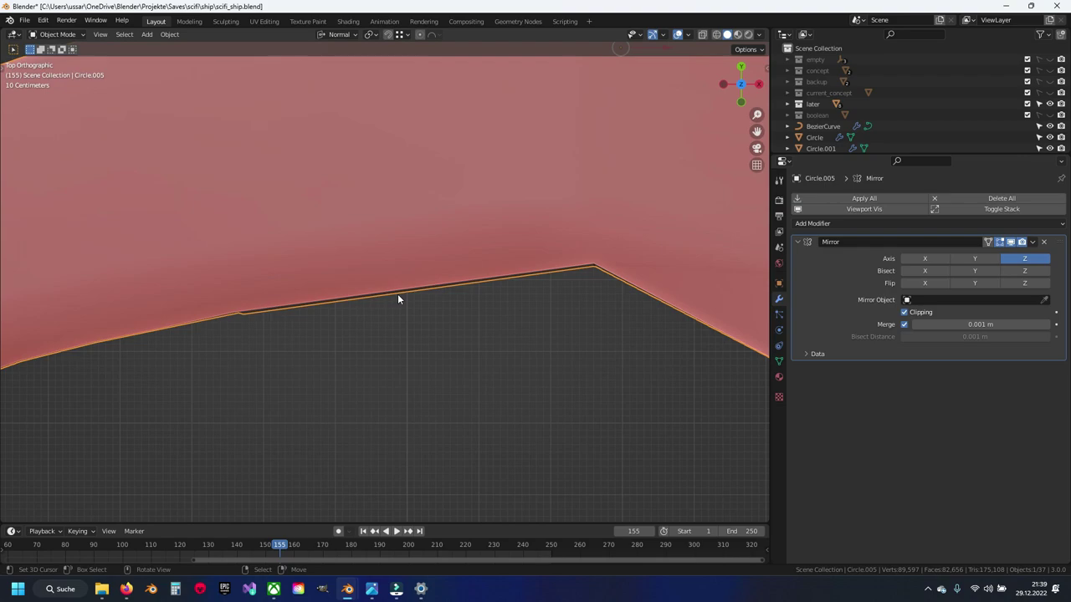
shift+middle_drag(397, 294, 410, 341)
drag(410, 341, 413, 337)
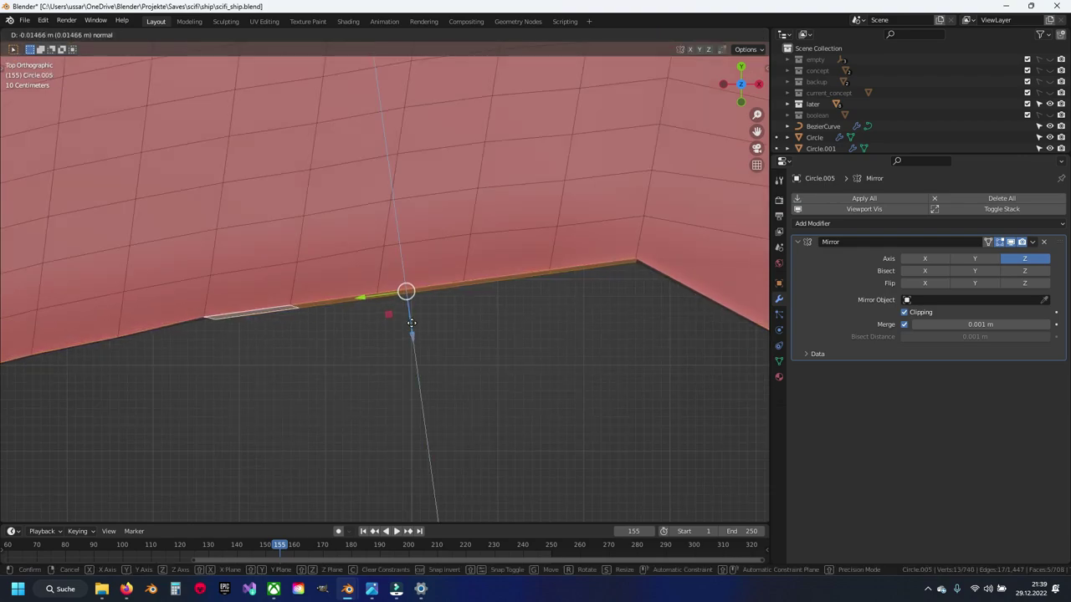
click(411, 323)
key(Tab)
scroll(410, 266, down, 4)
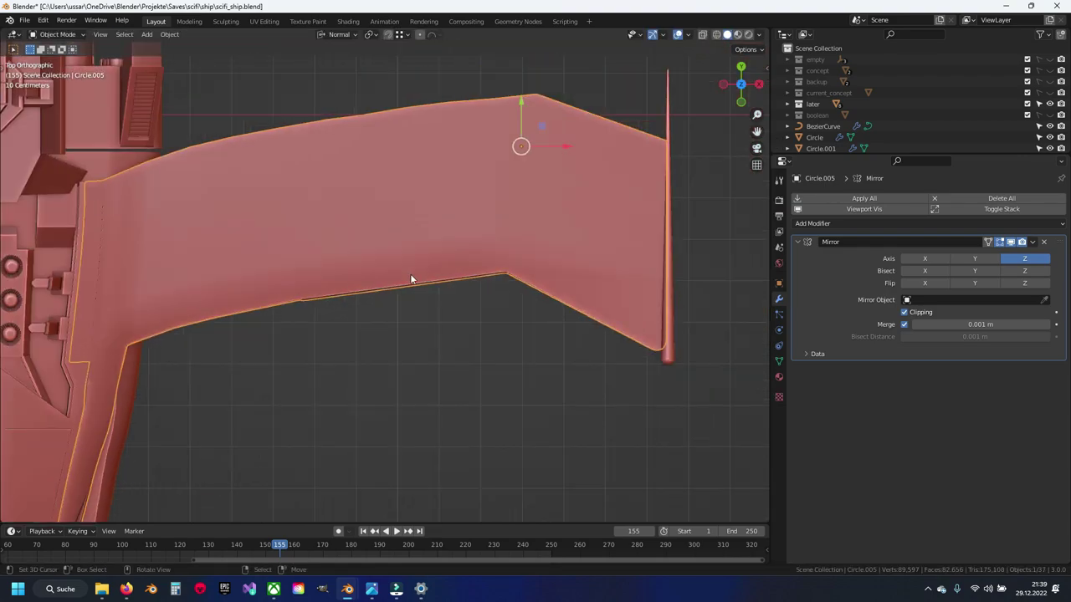
mouse_move(408, 274)
middle_down()
mouse_move(378, 149)
mouse_move(335, 168)
mouse_move(220, 253)
mouse_move(376, 284)
mouse_move(412, 266)
mouse_move(309, 335)
mouse_move(346, 237)
mouse_move(431, 284)
mouse_move(411, 339)
mouse_move(387, 328)
mouse_move(397, 330)
middle_up()
scroll(346, 237, up, 2)
key(Tab)
Select the wing joint edges, try Subdivide from Quick Favorites, then undo it
middle_drag(468, 154, 430, 282)
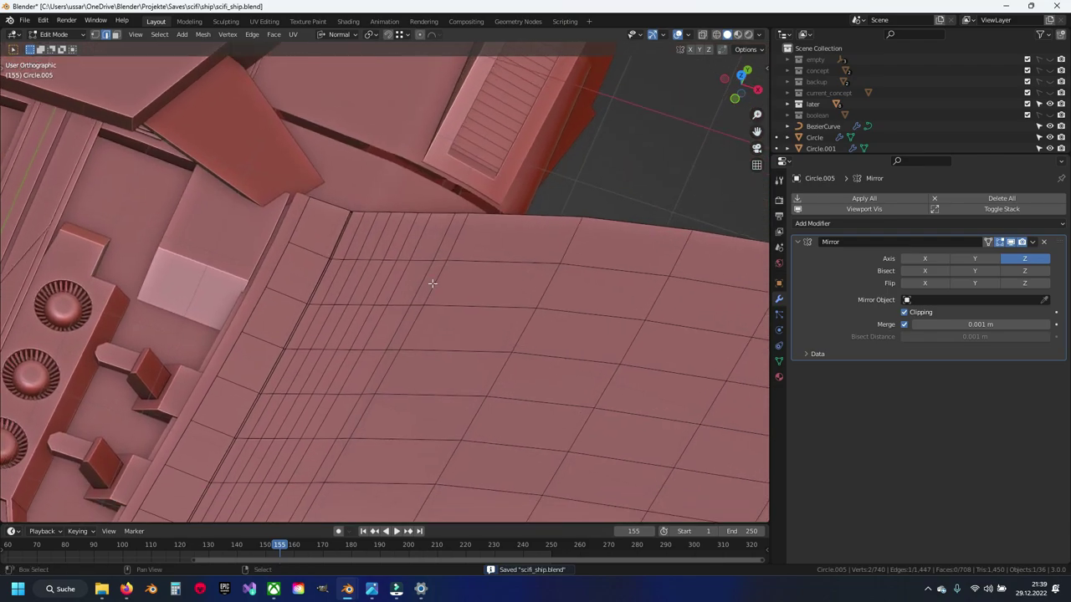
ctrl+click(376, 392)
middle_drag(376, 393, 372, 393)
key(q)
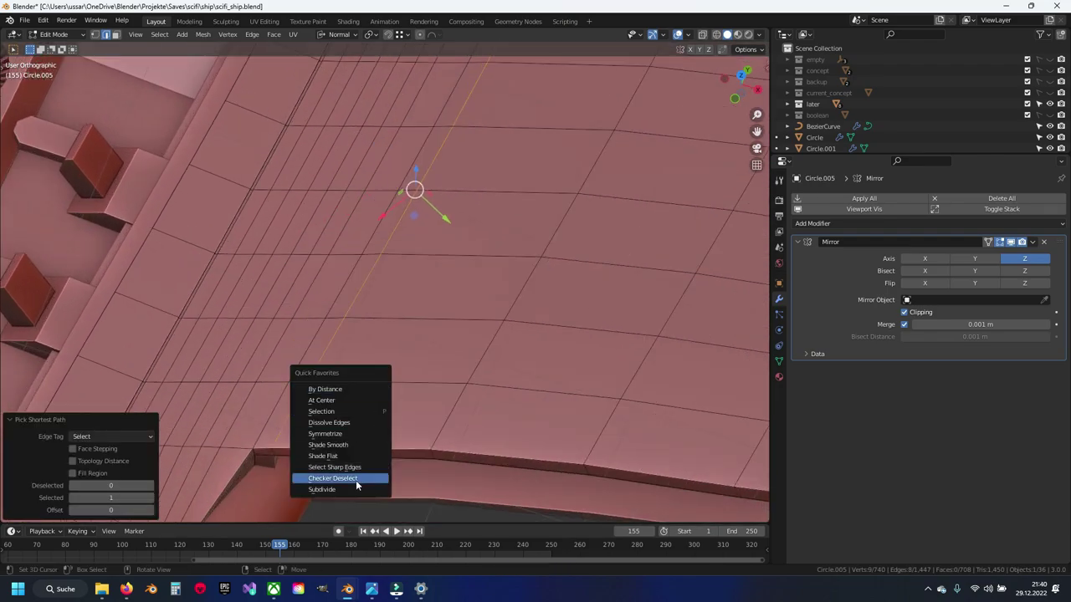
click(353, 489)
key(ctrl+z)
Run Plating Generator on the joint edges, bringing the wing to 738 faces
middle_drag(427, 358, 489, 326)
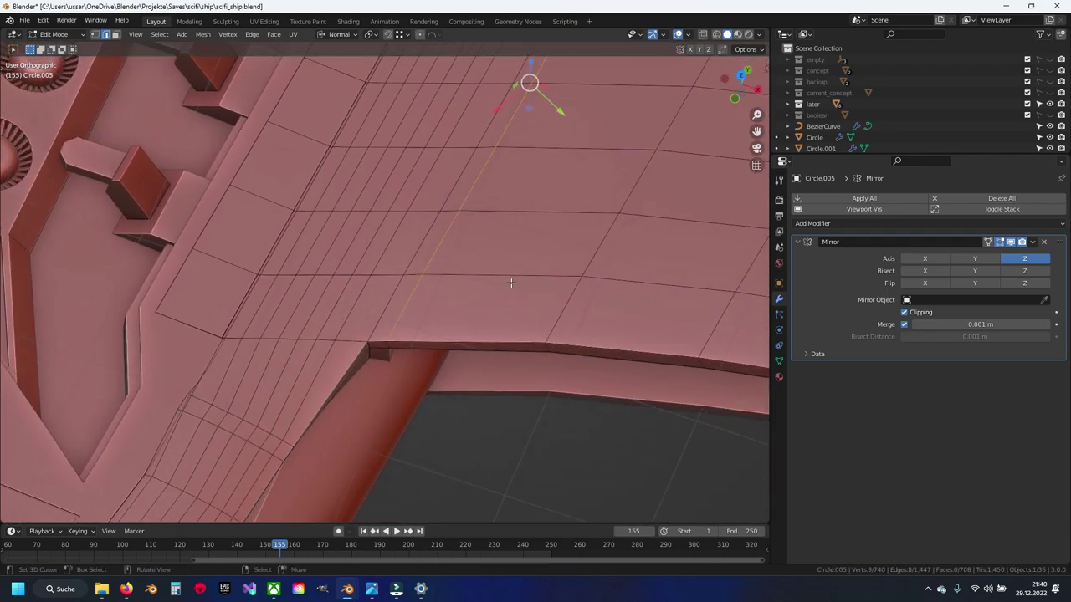
right_click(489, 322)
right_click(472, 488)
mouse_move(443, 494)
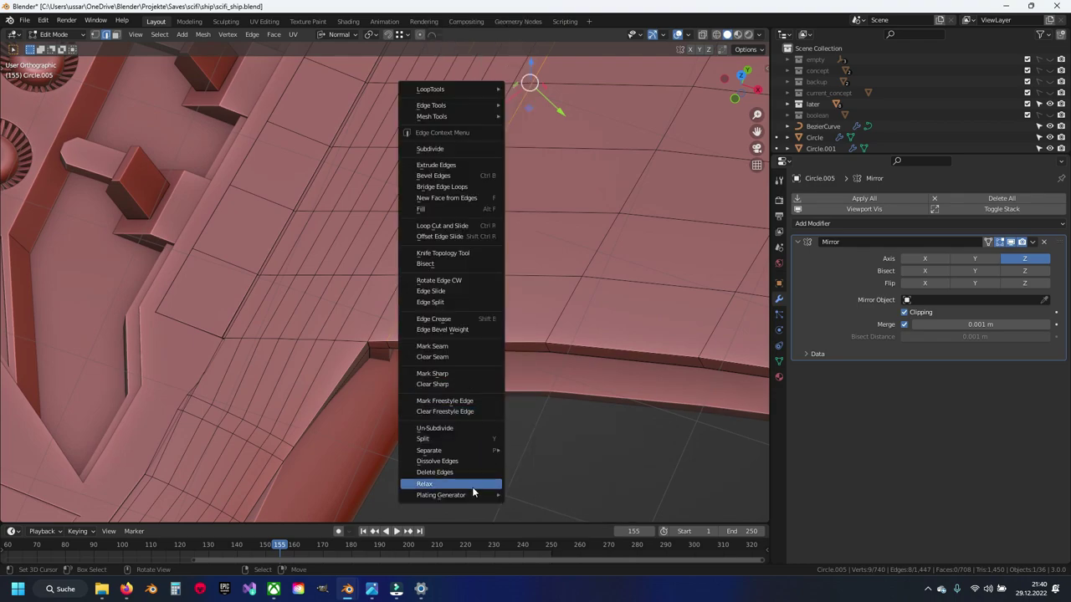
click(542, 495)
middle_drag(503, 431, 454, 359)
ctrl+click(396, 385)
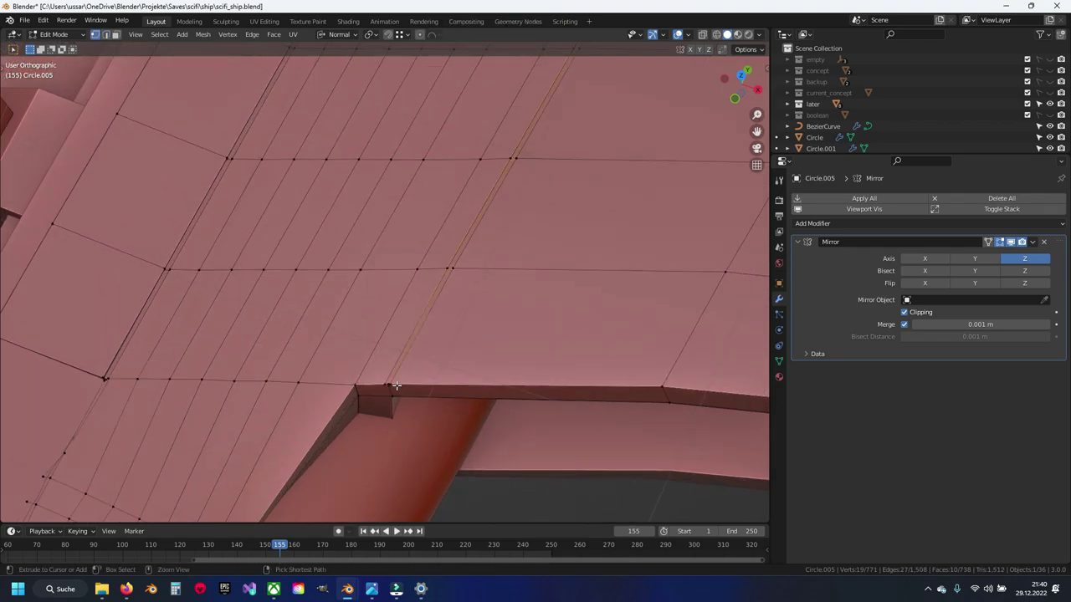
mouse_move(390, 383)
shift+middle_down()
mouse_move(382, 282)
mouse_move(433, 234)
mouse_move(406, 255)
mouse_move(444, 242)
mouse_move(316, 300)
mouse_move(363, 290)
mouse_move(220, 335)
mouse_move(162, 290)
mouse_move(161, 268)
mouse_move(143, 284)
mouse_move(308, 290)
mouse_move(299, 333)
mouse_move(410, 304)
mouse_move(471, 311)
mouse_move(466, 287)
mouse_move(519, 282)
mouse_move(735, 199)
shift+middle_up()
key(Tab)
Zoom in on the wing notch, enter Edit Mode and delete the notch faces
scroll(467, 264, up, 2)
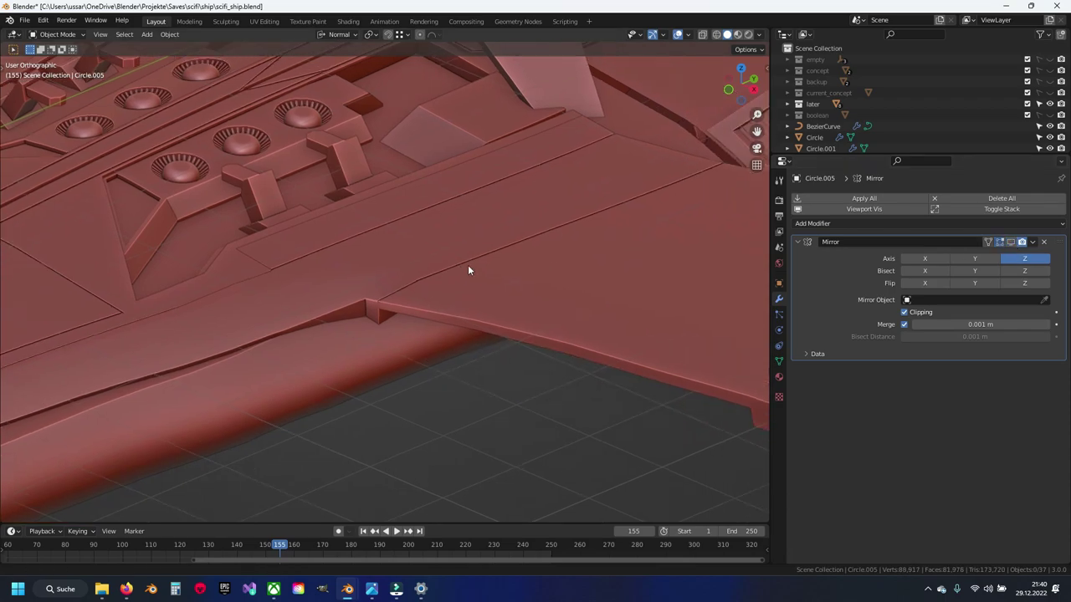
scroll(394, 292, up, 2)
scroll(406, 285, up, 2)
scroll(331, 317, up, 2)
scroll(332, 316, up, 3)
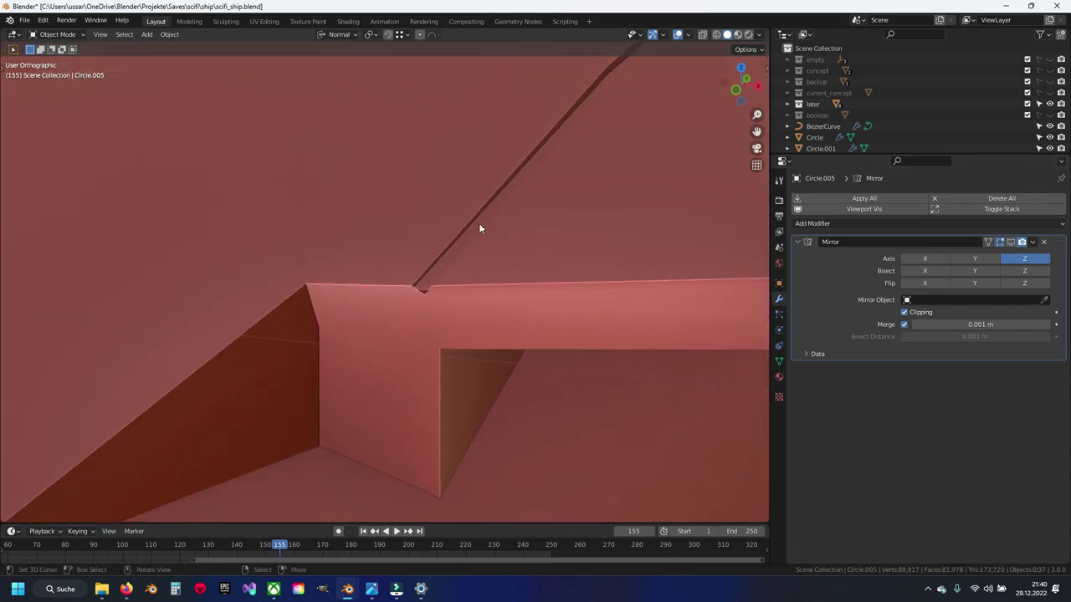
key(Tab)
scroll(410, 288, up, 2)
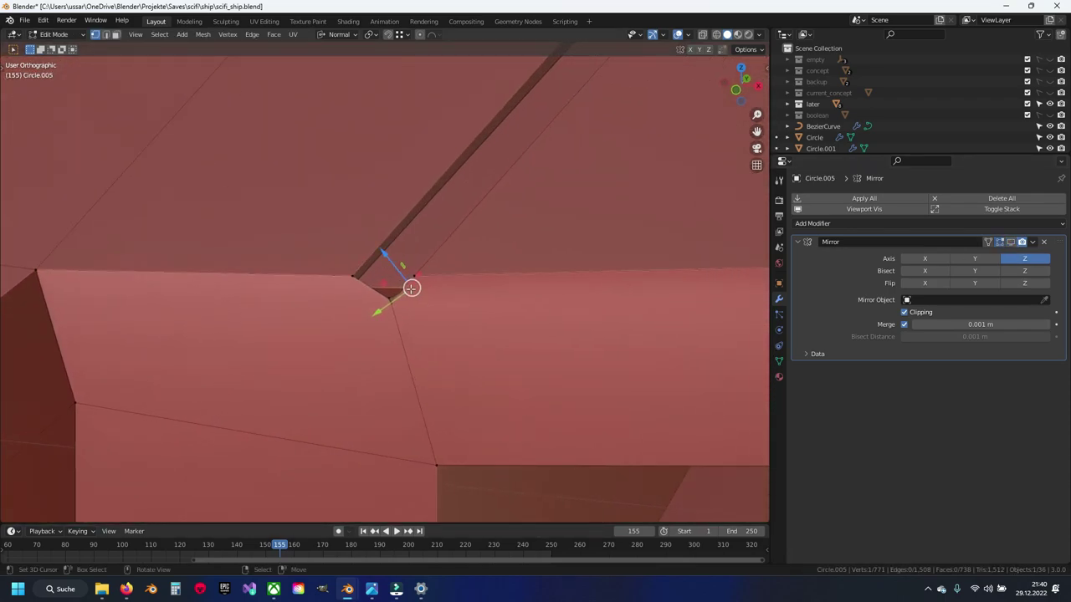
scroll(402, 305, up, 1)
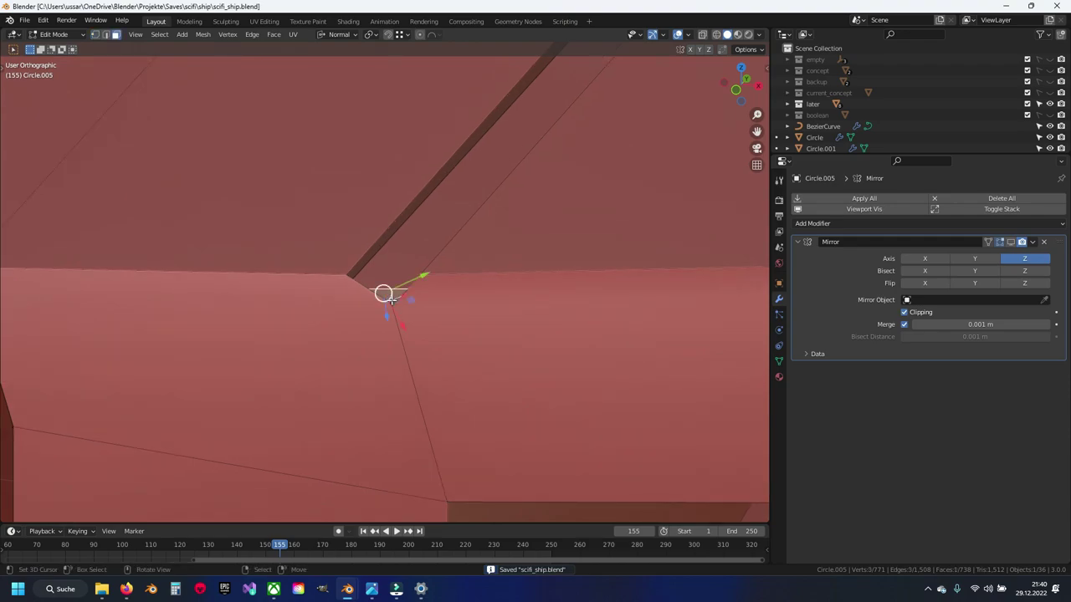
middle_drag(390, 298, 392, 300)
right_click(454, 306)
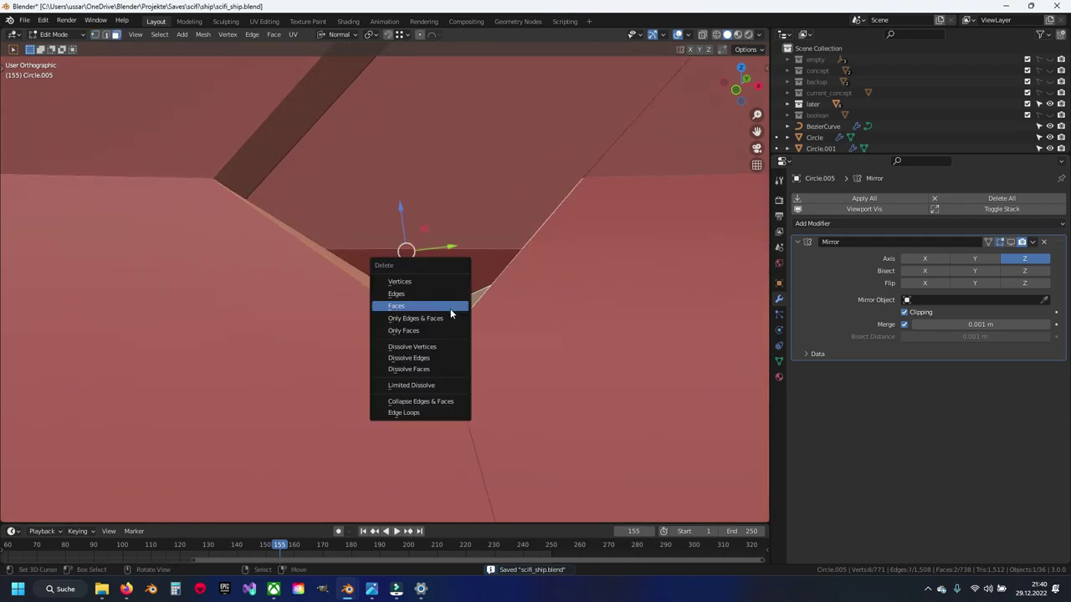
click(452, 303)
Bevel the notch corner edge into a narrow strip
key(2)
middle_drag(429, 354, 426, 348)
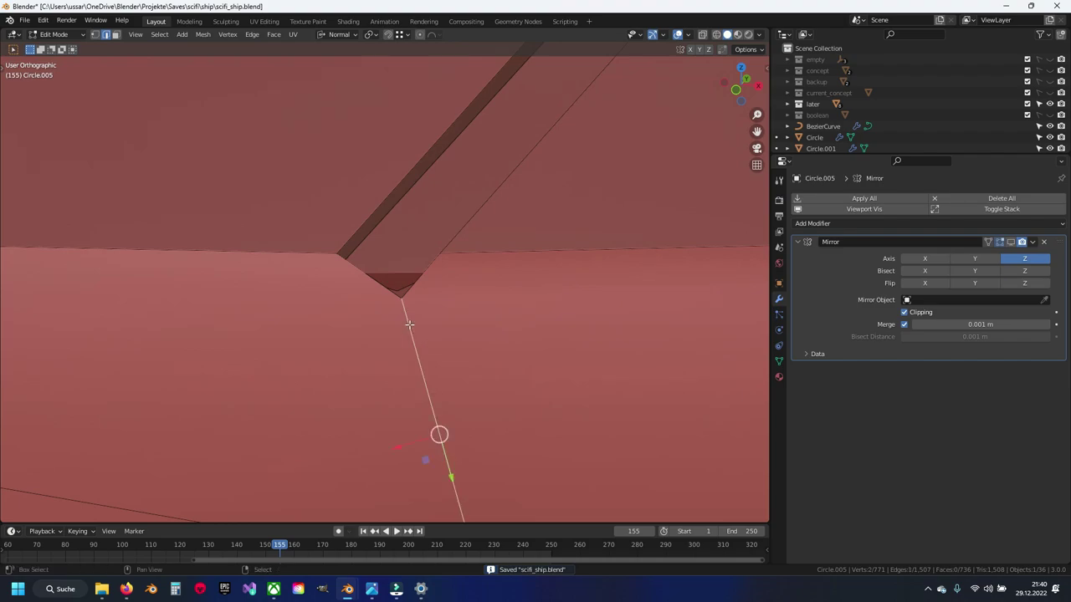
key(ctrl+b)
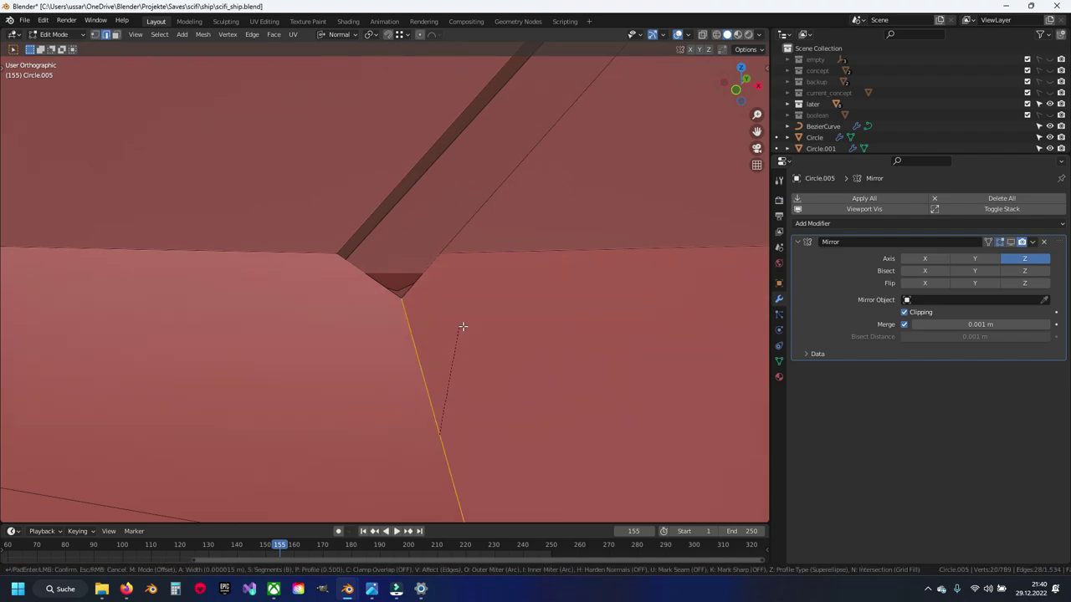
click(512, 290)
middle_drag(471, 270, 401, 286)
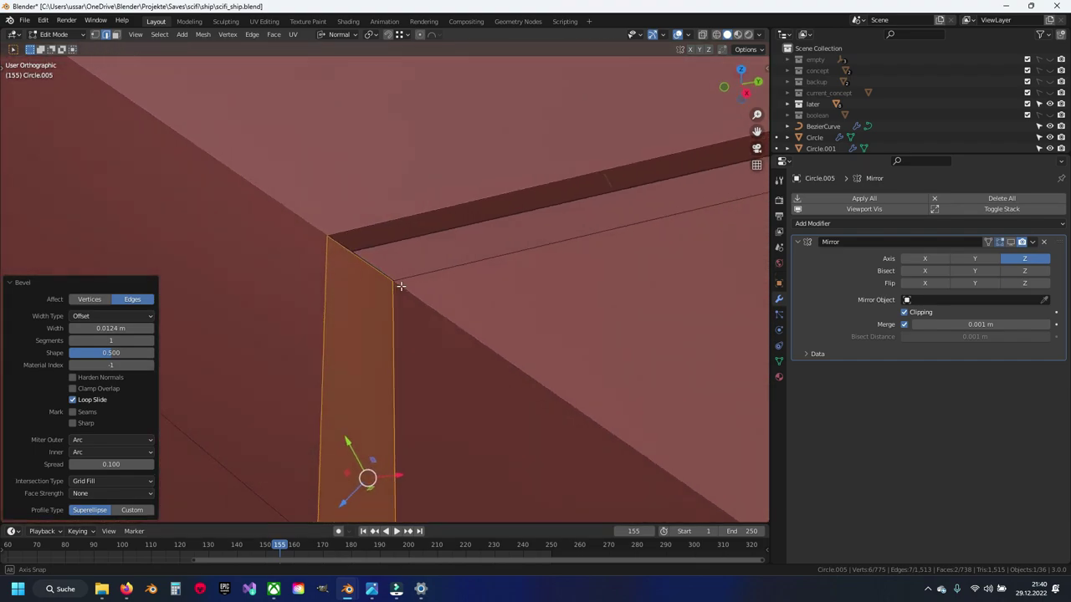
middle_drag(410, 323, 387, 367)
Cut an unslid loop across the beveled strip and move it along Z
key(ctrl+r)
click(387, 368)
right_click(386, 368)
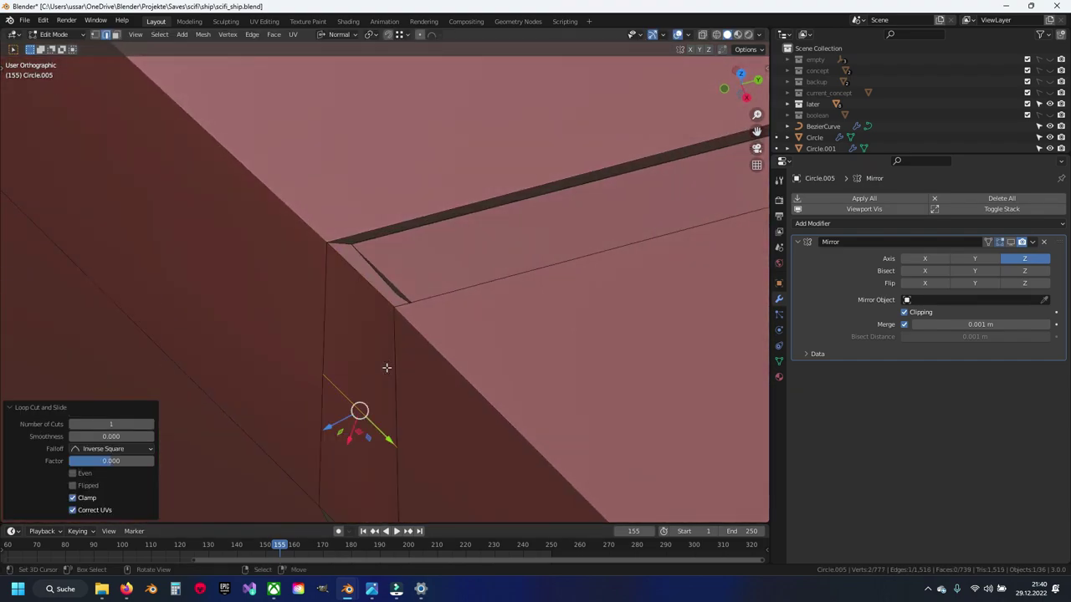
key(g)
key(z)
click(355, 245)
Switch transform orientation to Global and raise the geometry along global Z
click(339, 34)
click(332, 71)
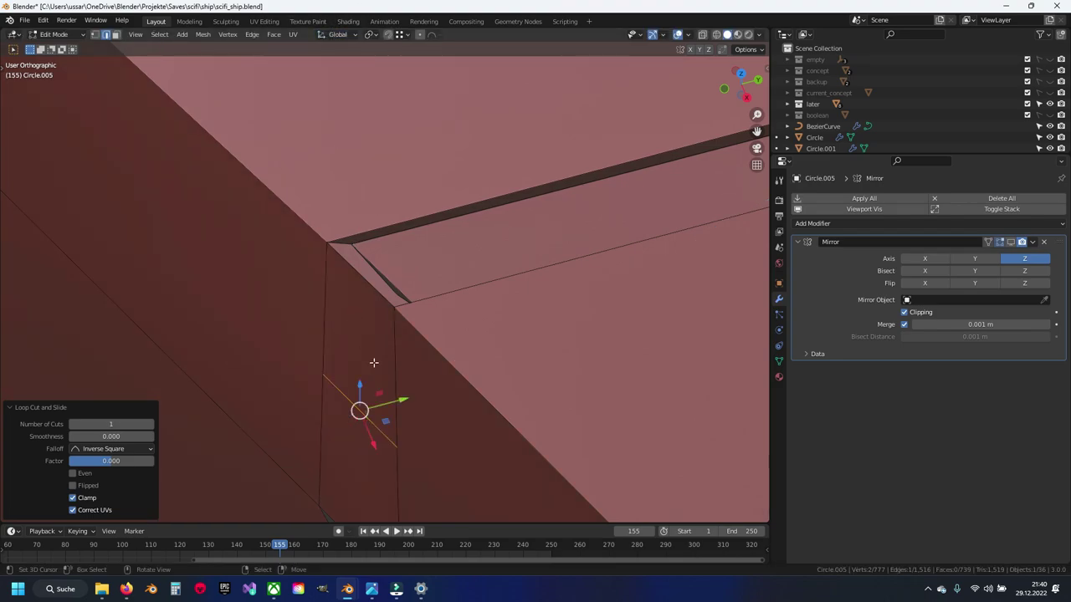
key(g)
key(z)
click(355, 247)
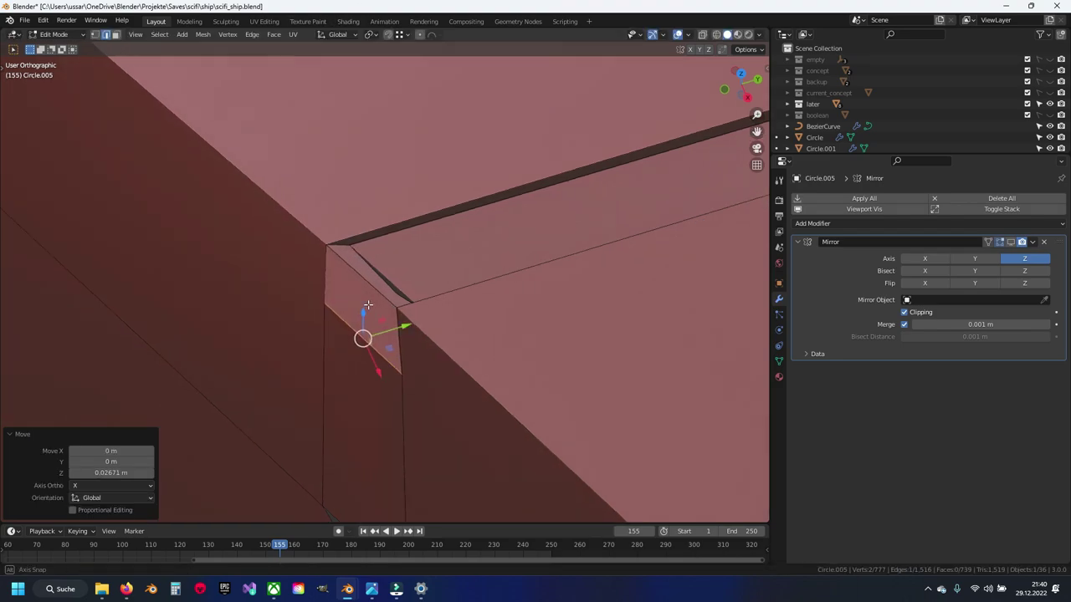
Select the vertical corner face and raise it 0.02671 m along Z
scroll(435, 293, up, 5)
mouse_move(469, 276)
middle_down()
mouse_move(546, 236)
mouse_move(561, 268)
mouse_move(559, 290)
mouse_move(545, 294)
middle_up()
click(513, 349)
mouse_move(512, 349)
middle_down()
mouse_move(394, 342)
mouse_move(329, 357)
mouse_move(360, 246)
mouse_move(410, 228)
middle_up()
key(g)
key(z)
click(360, 246)
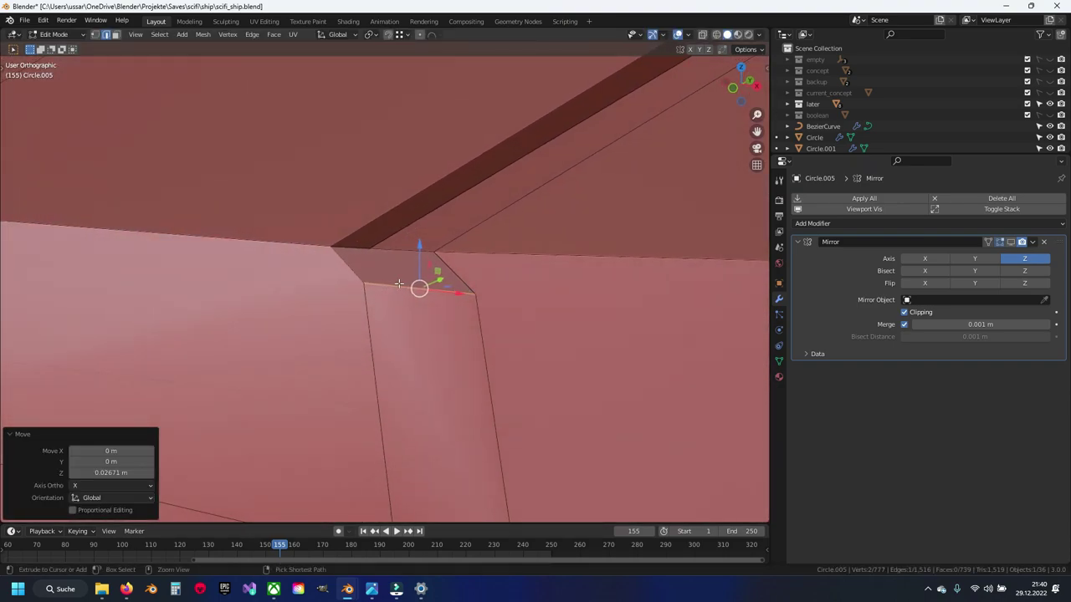
Undo the raise and slide the new edge along the strip to factor 0.755
key(ctrl+z)
key(g)
key(g)
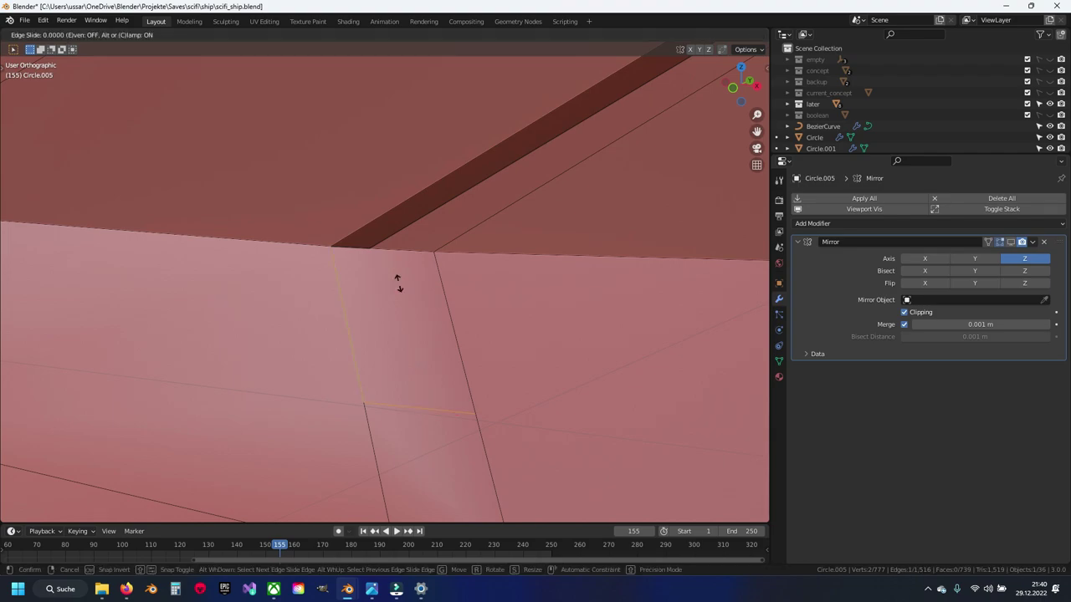
click(386, 153)
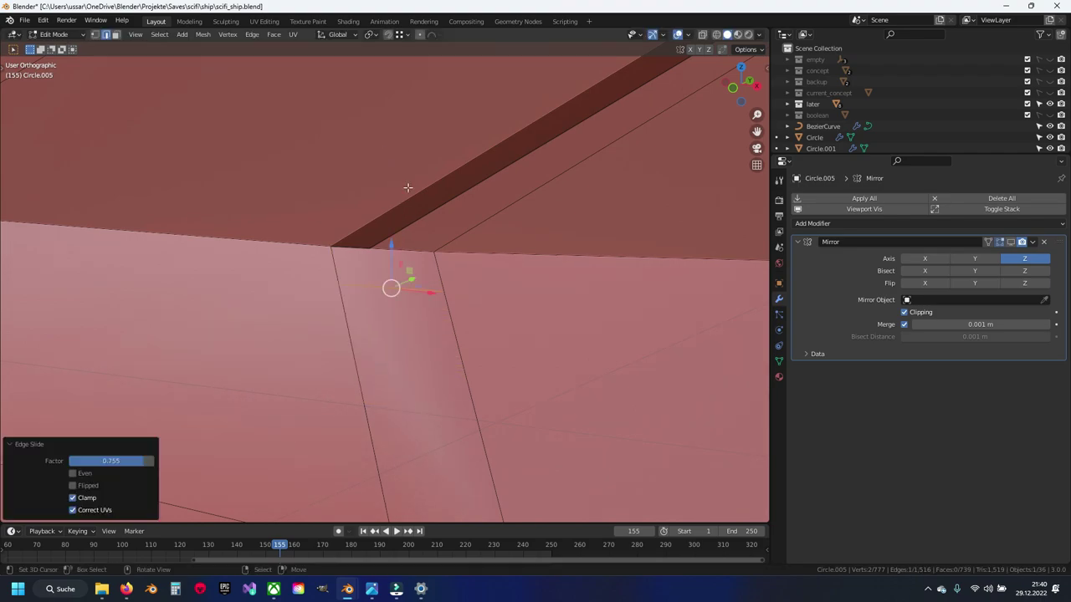
middle_drag(386, 153, 373, 302)
Delete the extra corner face and sliver vertex, then reposition the corner vertex
key(x)
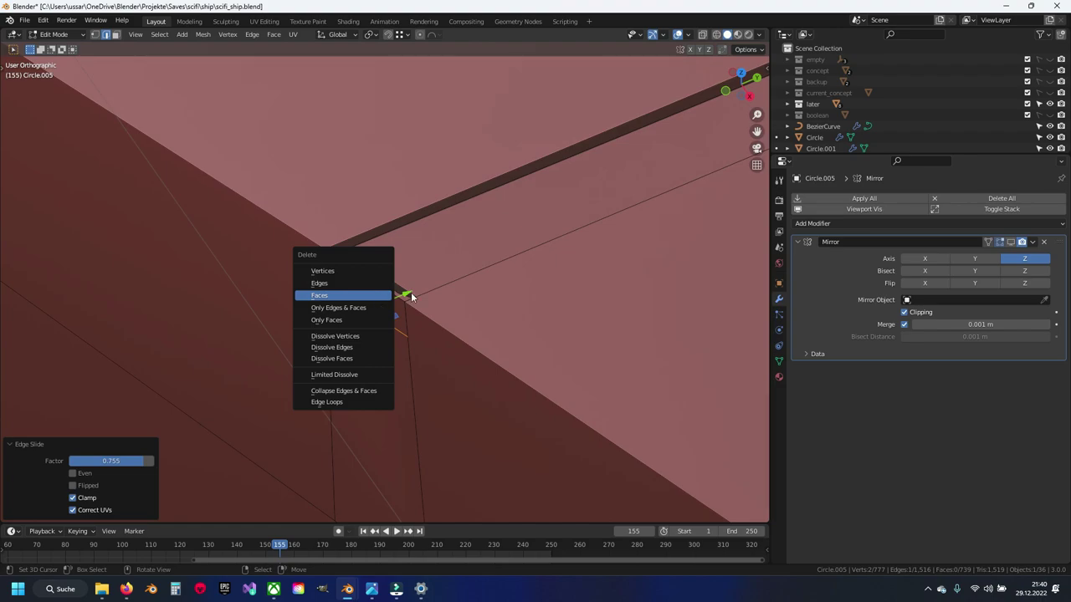
click(401, 294)
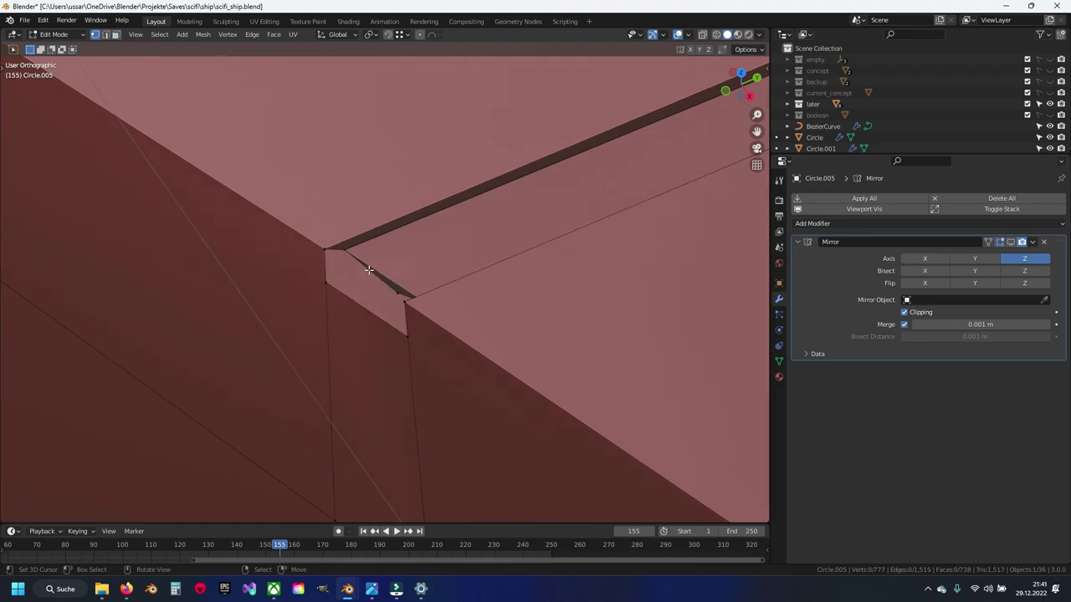
key(x)
click(400, 290)
mouse_move(351, 253)
middle_down()
mouse_move(330, 282)
mouse_move(377, 311)
middle_up()
click(330, 282)
key(g)
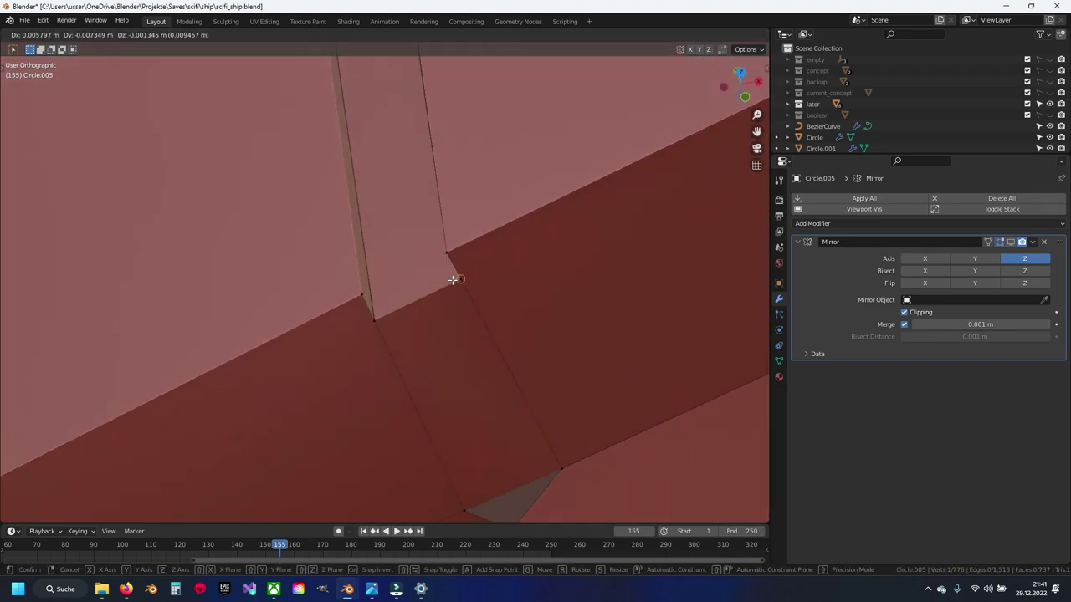
click(452, 280)
Undo a trial subdivision, run Merge by Distance on the whole mesh, and save
key(a)
right_click(444, 262)
click(444, 262)
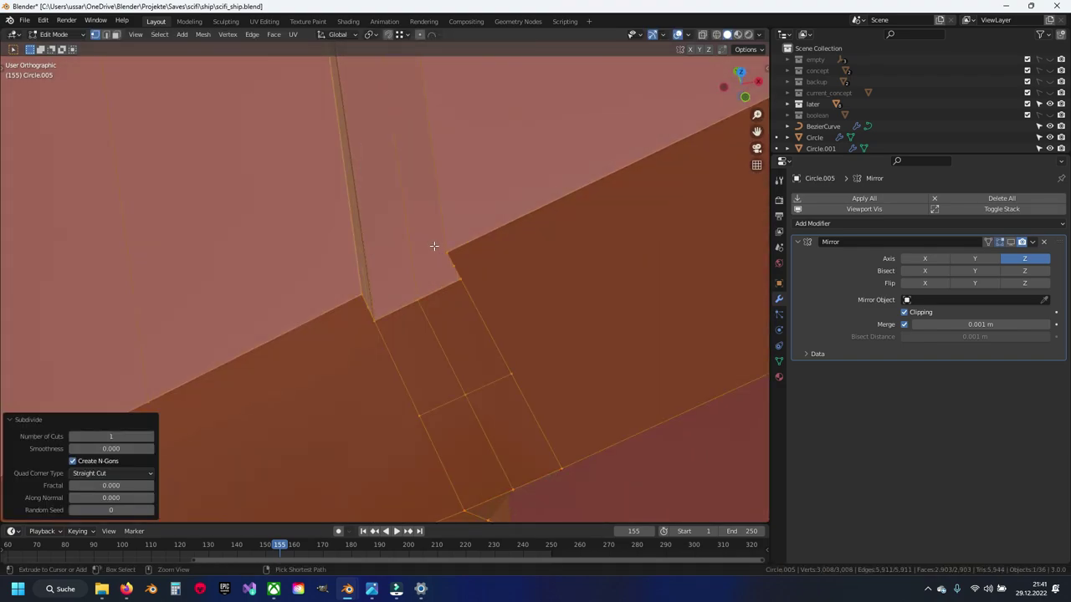
key(ctrl+z)
key(q)
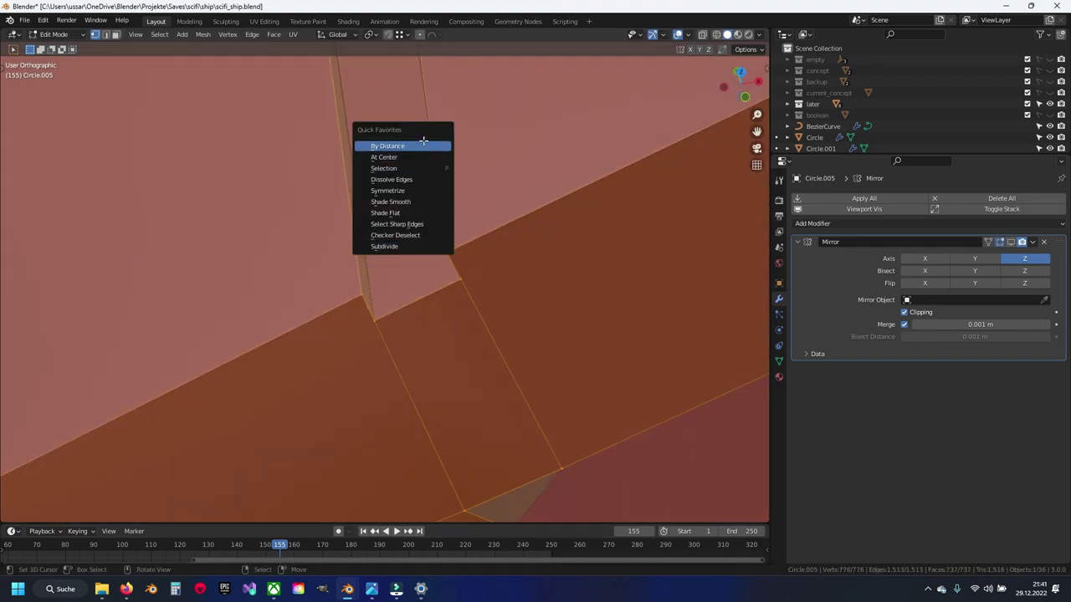
click(423, 141)
key(alt+a)
mouse_move(469, 339)
middle_down()
mouse_move(476, 298)
mouse_move(414, 258)
mouse_move(399, 220)
mouse_move(318, 222)
mouse_move(473, 363)
mouse_move(445, 309)
middle_up()
key(ctrl+s)
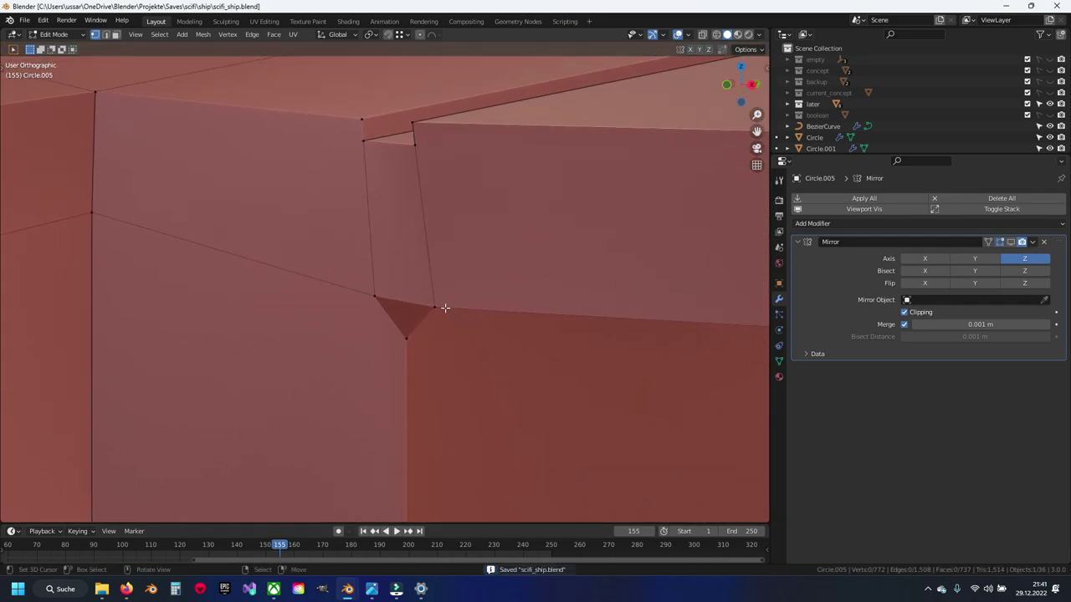
Snap the leftover notch vertices onto the corner point and merge them
key(g)
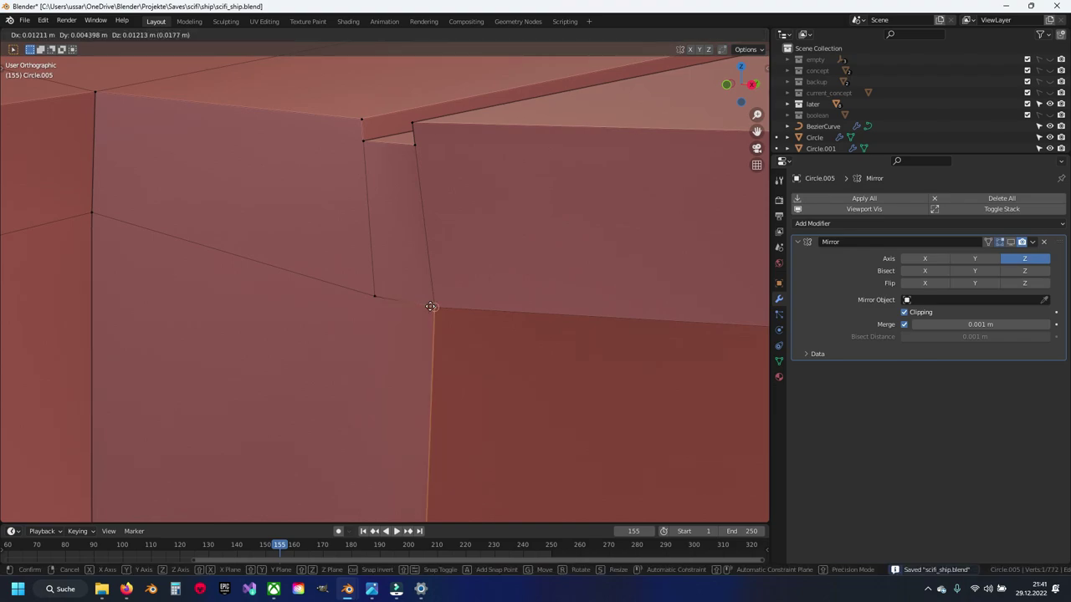
click(376, 299)
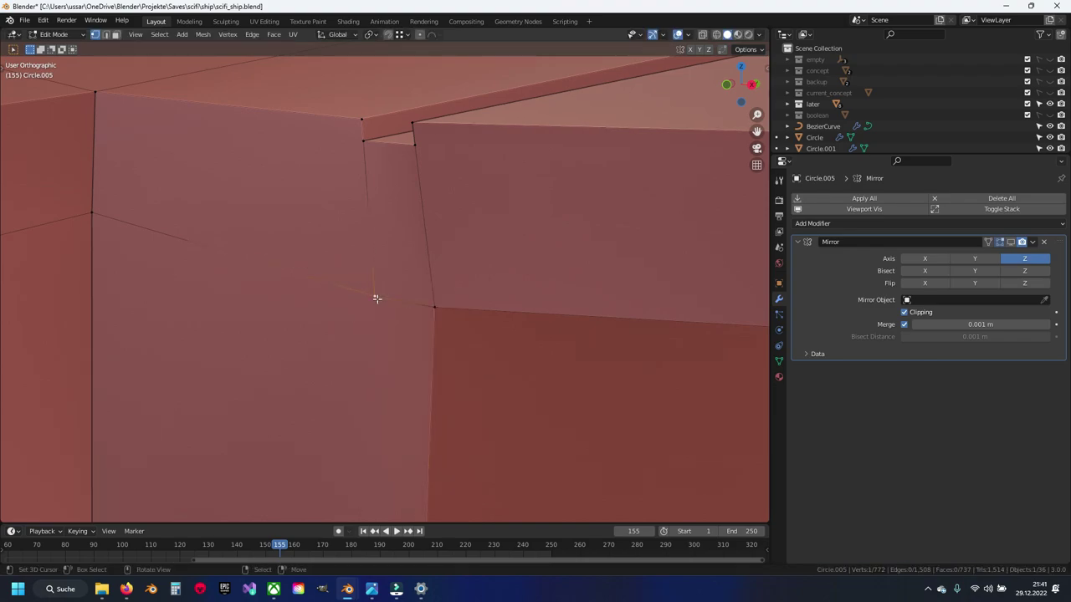
shift+click(426, 308)
key(m)
click(394, 306)
key(shift+v)
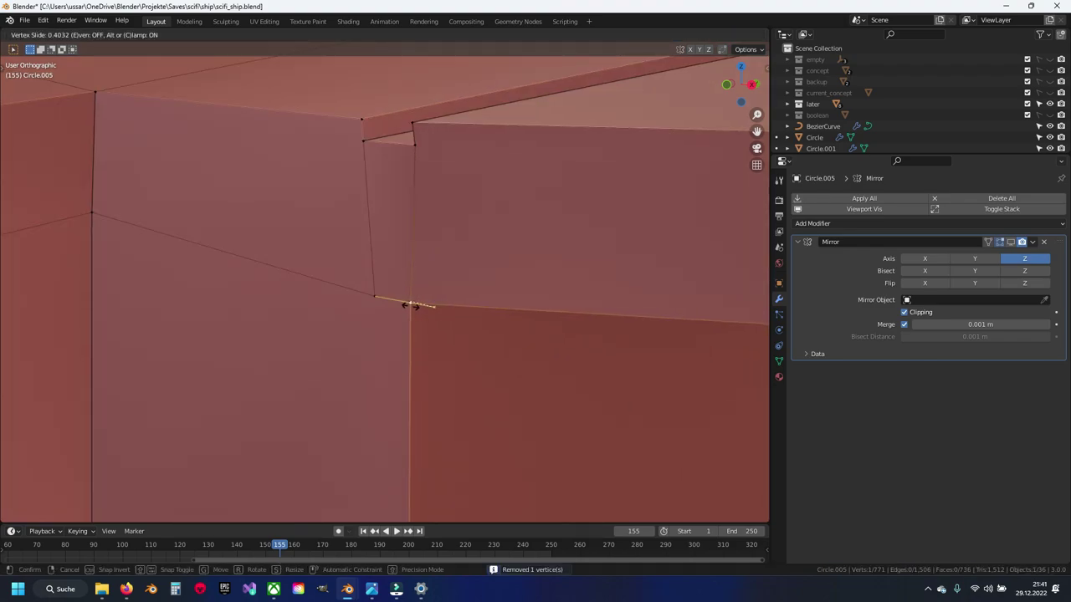
click(410, 305)
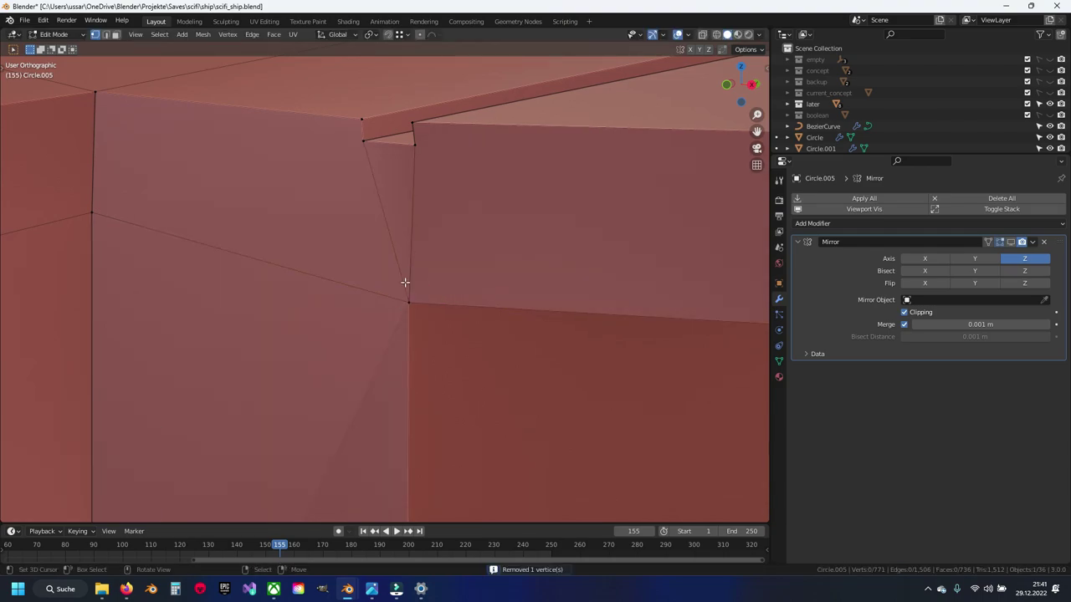
Check the wing's shading in Object Mode, return to Edit Mode and save
right_click(405, 283)
key(Escape)
key(Tab)
mouse_move(405, 283)
middle_down()
mouse_move(423, 296)
mouse_move(514, 295)
mouse_move(511, 327)
mouse_move(474, 349)
mouse_move(275, 296)
mouse_move(431, 315)
middle_up()
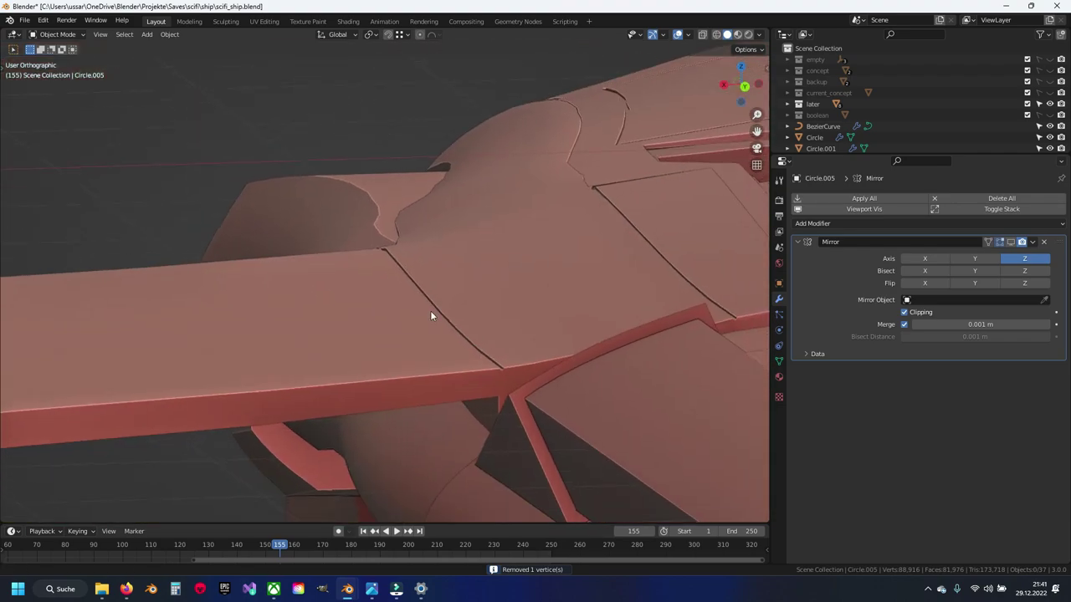
scroll(432, 315, up, 3)
scroll(414, 326, up, 2)
scroll(411, 303, up, 2)
key(Tab)
scroll(440, 268, up, 1)
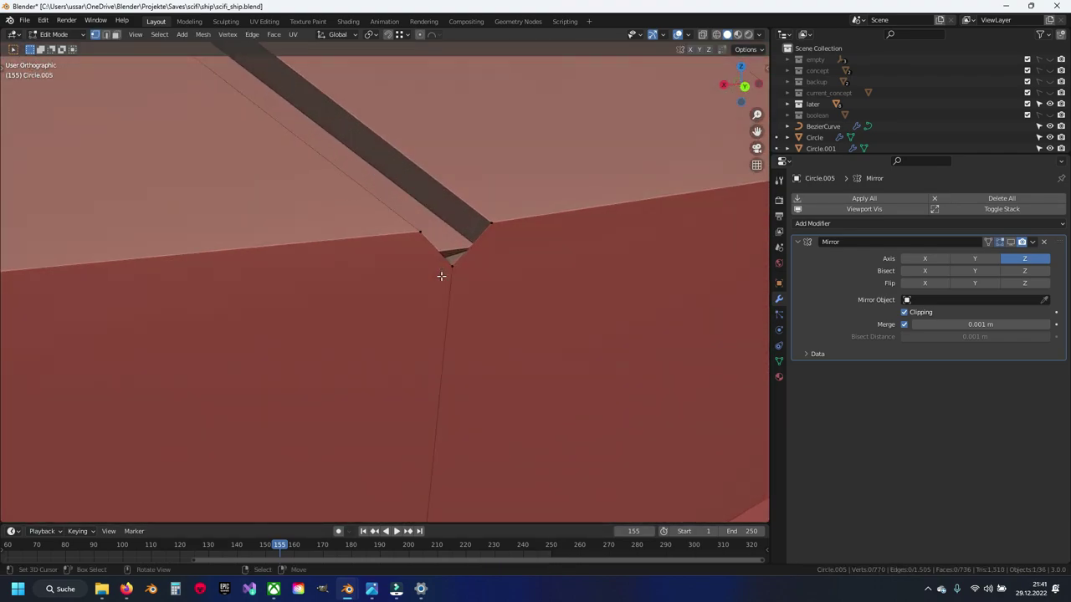
key(ctrl+s)
Delete two faces on the striped hull face and bevel the other groove edge into a strip
mouse_move(463, 250)
middle_down()
mouse_move(331, 276)
mouse_move(327, 302)
mouse_move(390, 365)
mouse_move(388, 351)
mouse_move(419, 322)
middle_up()
shift+click(327, 302)
key(x)
click(323, 322)
key(1)
key(2)
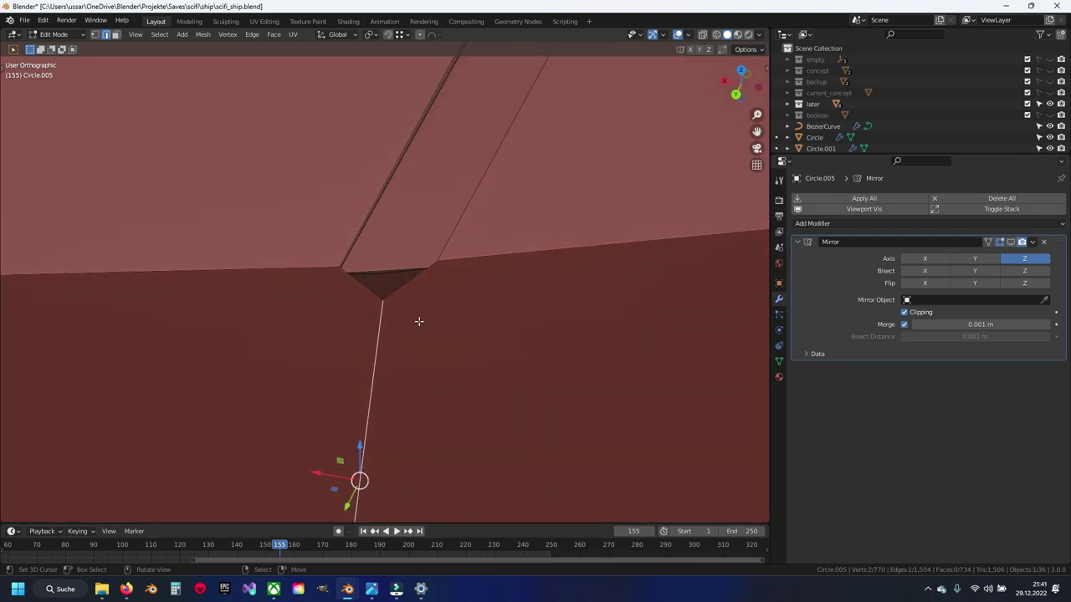
key(ctrl+b)
click(498, 325)
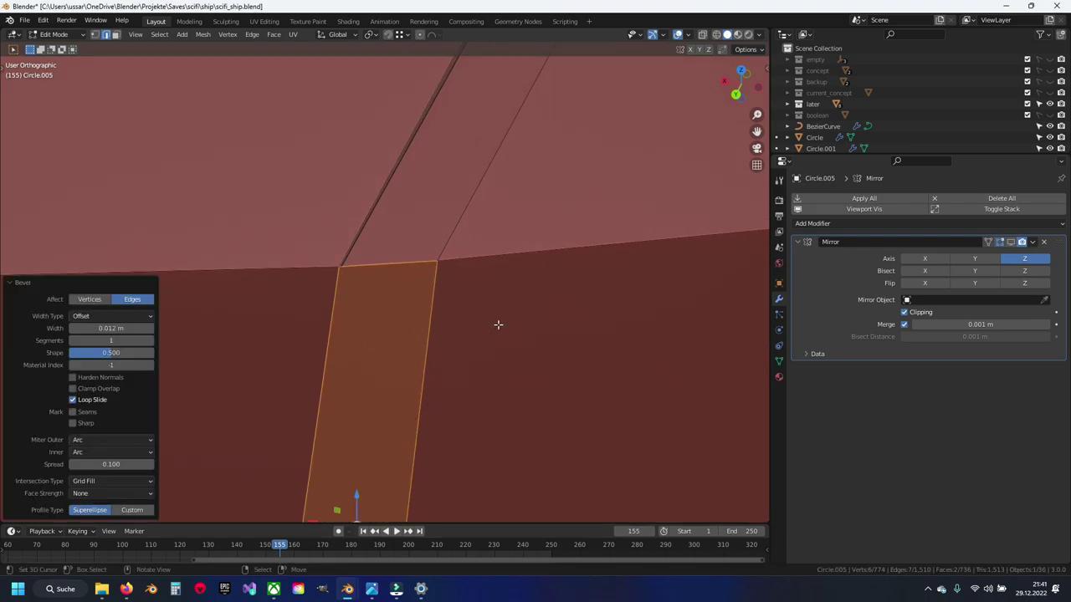
Loop-cut the new strip, then delete the face above the loop and a stray vertex
key(ctrl+r)
click(340, 330)
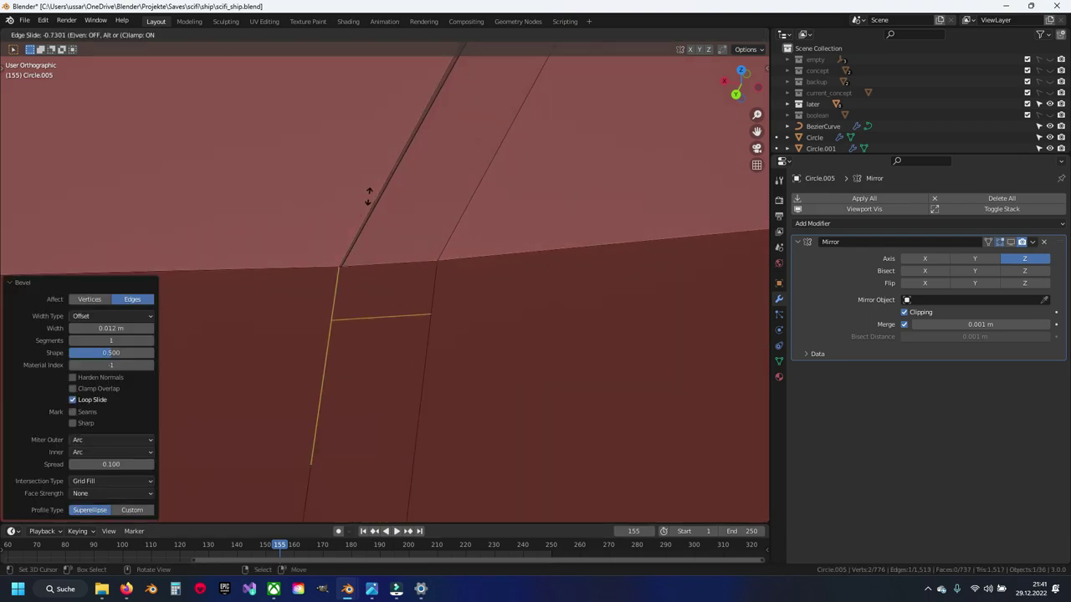
click(368, 196)
click(381, 290)
key(x)
click(386, 289)
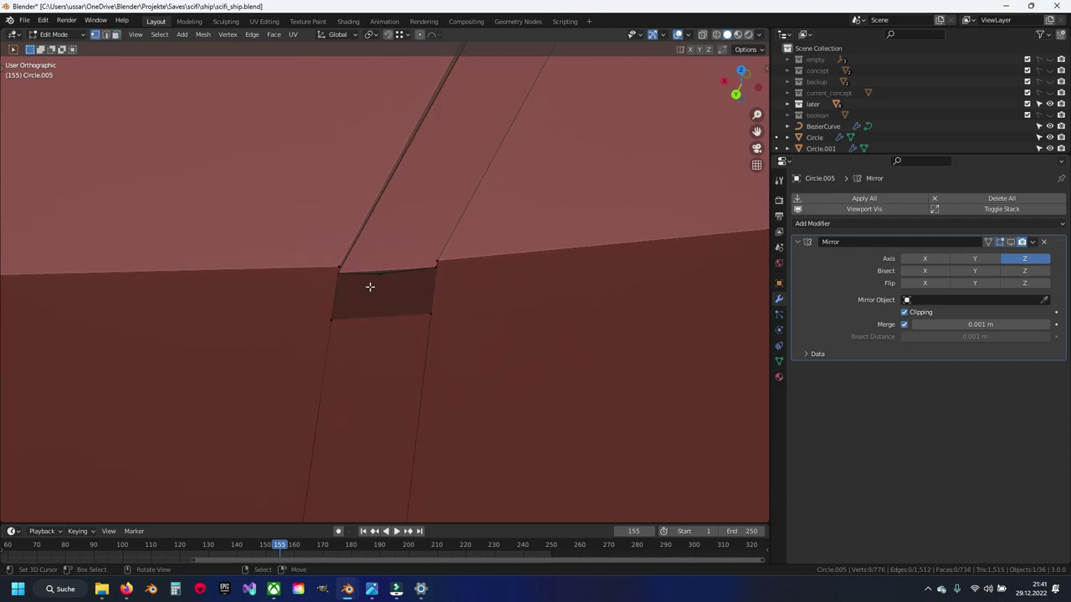
middle_drag(369, 287, 344, 277)
click(345, 275)
key(x)
click(334, 254)
Move the neighbouring corner vertex up onto the top edge
click(344, 265)
key(t)
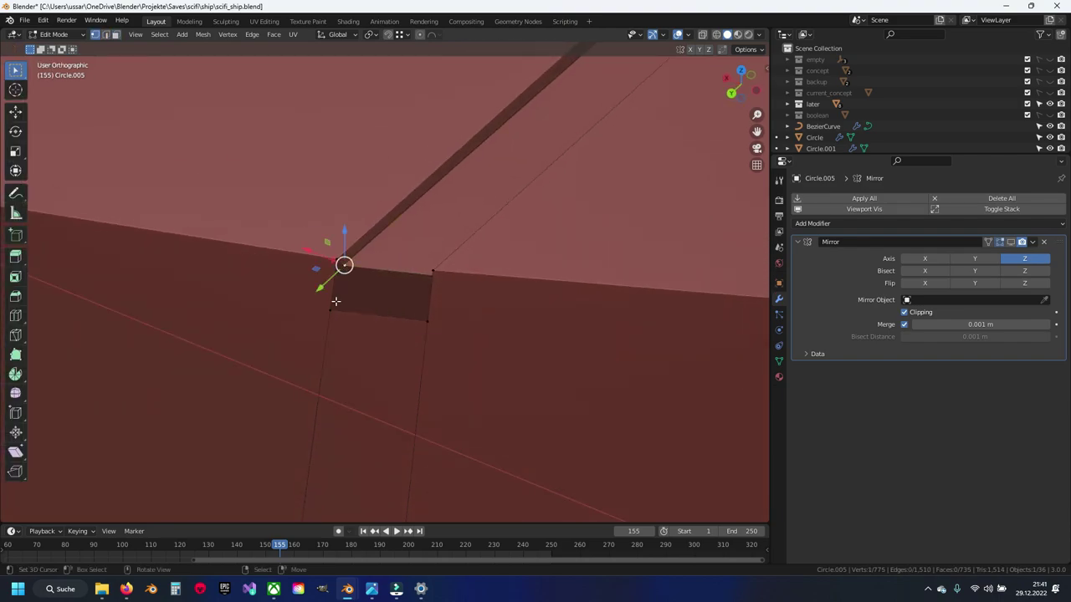
key(t)
key(r)
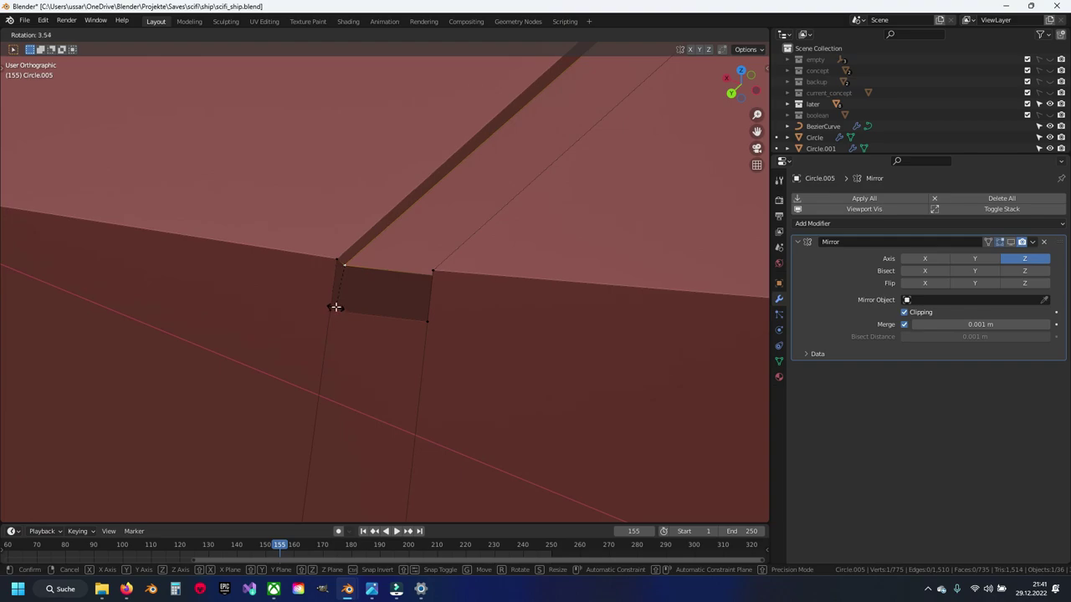
key(Escape)
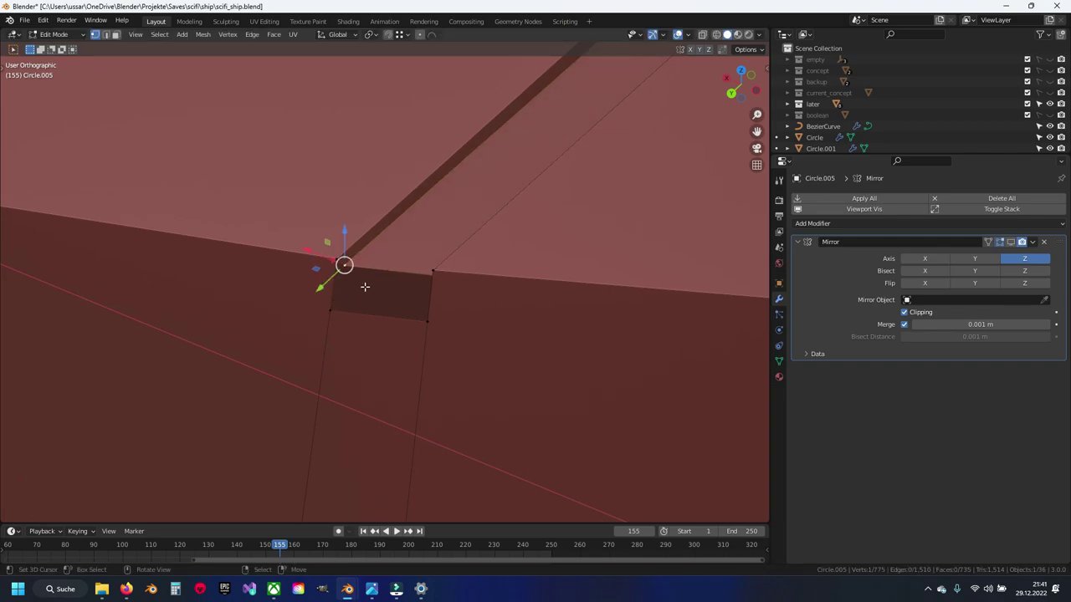
drag(326, 281, 310, 295)
middle_drag(309, 295, 289, 242)
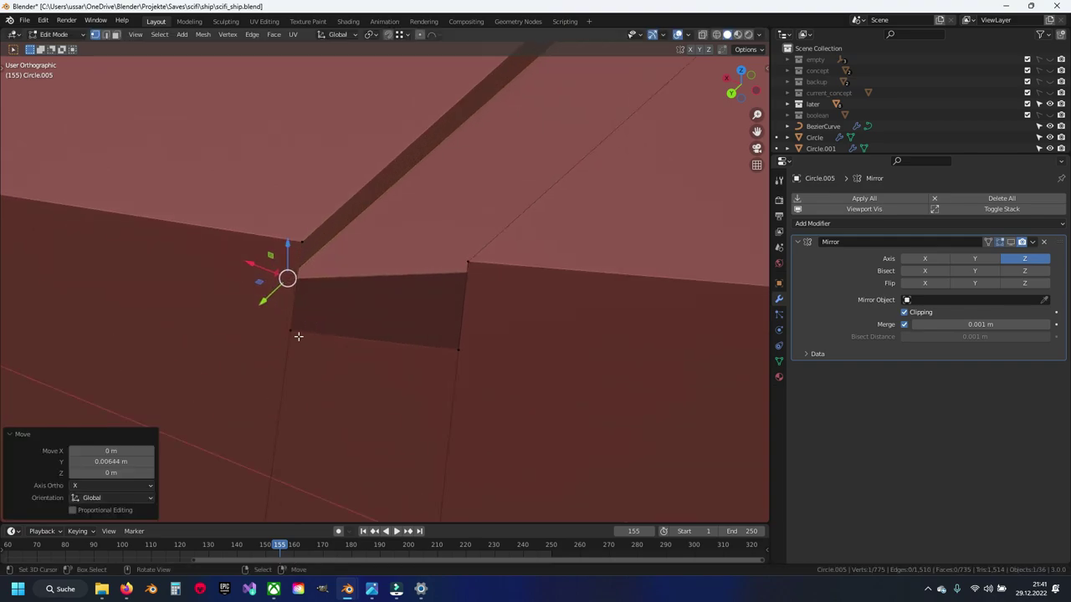
drag(289, 243, 294, 283)
key(g)
click(292, 279)
Move another corner vertex along Y into the corner and merge vertices by distance
click(458, 350)
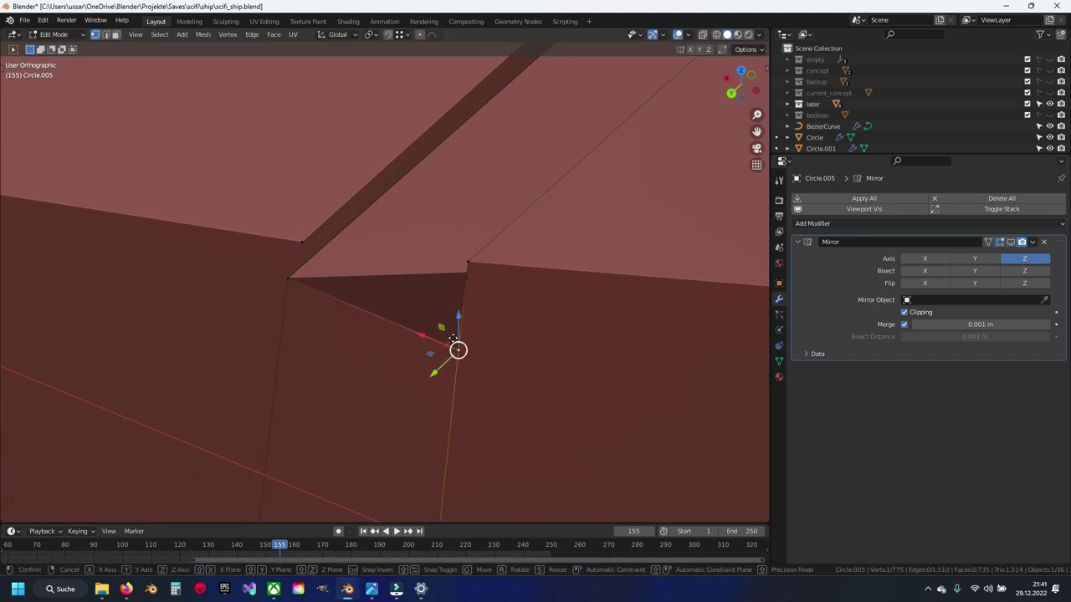
key(g)
key(Escape)
middle_drag(433, 323, 443, 253)
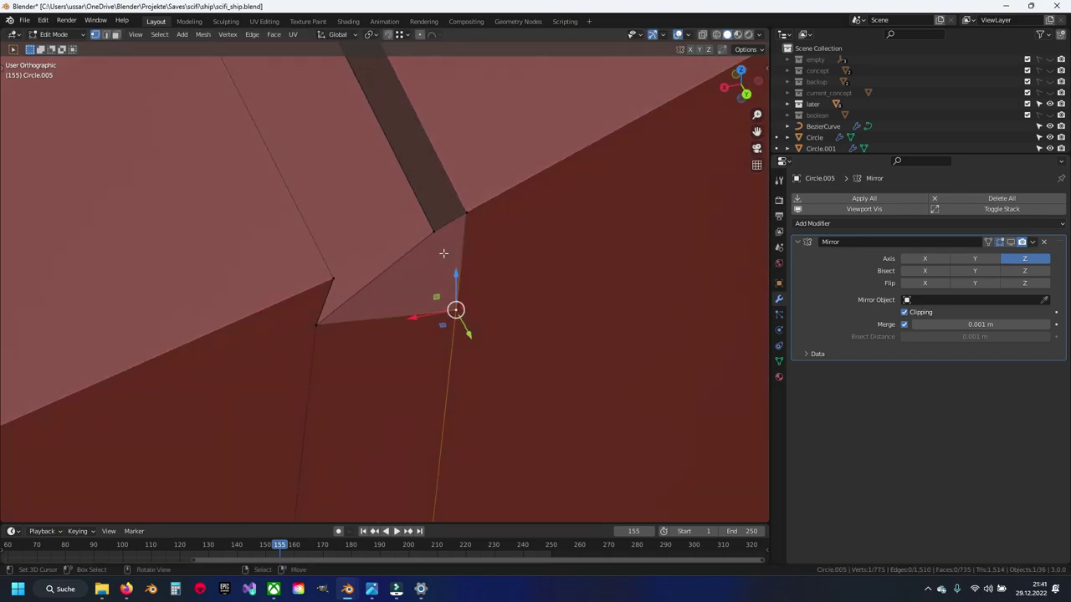
drag(447, 261, 469, 292)
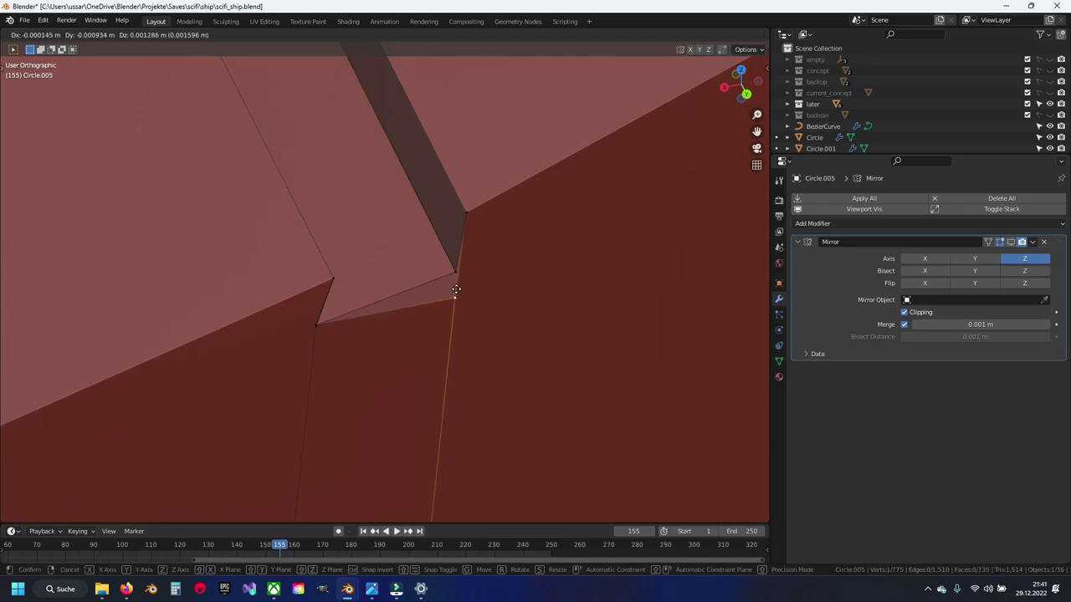
click(444, 293)
key(a)
key(m)
key(alt+a)
Return to editing the cowl mesh, framed on its groove corner
key(Tab)
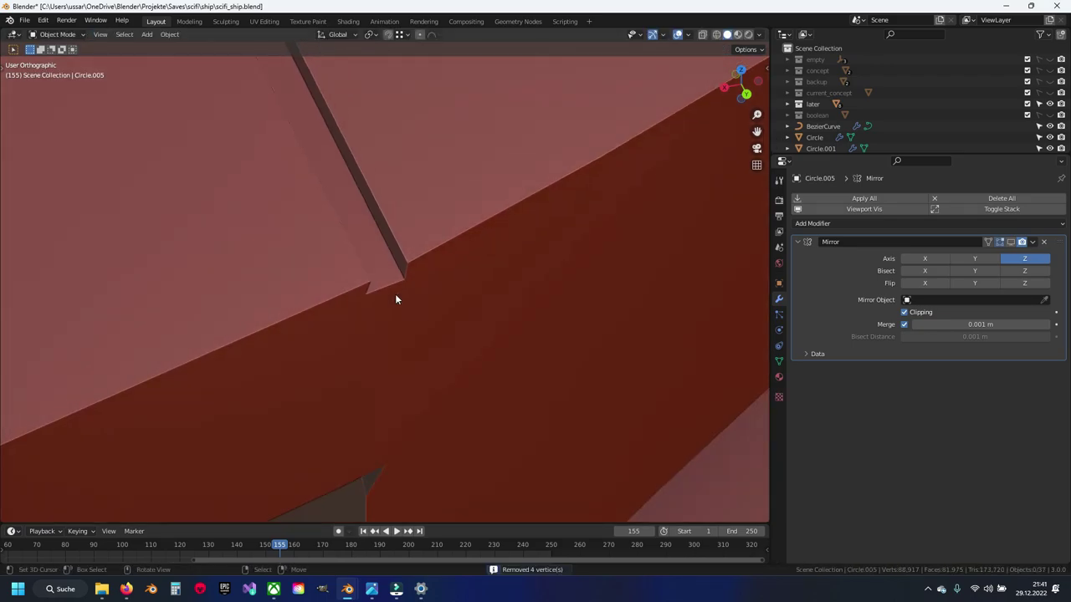
scroll(395, 294, down, 3)
scroll(400, 288, down, 3)
scroll(409, 290, down, 3)
mouse_move(391, 358)
middle_down()
mouse_move(438, 327)
mouse_move(459, 346)
mouse_move(363, 332)
mouse_move(345, 377)
mouse_move(343, 347)
mouse_move(225, 296)
mouse_move(438, 374)
mouse_move(502, 292)
mouse_move(352, 347)
mouse_move(389, 323)
middle_up()
scroll(389, 323, up, 2)
scroll(389, 327, up, 2)
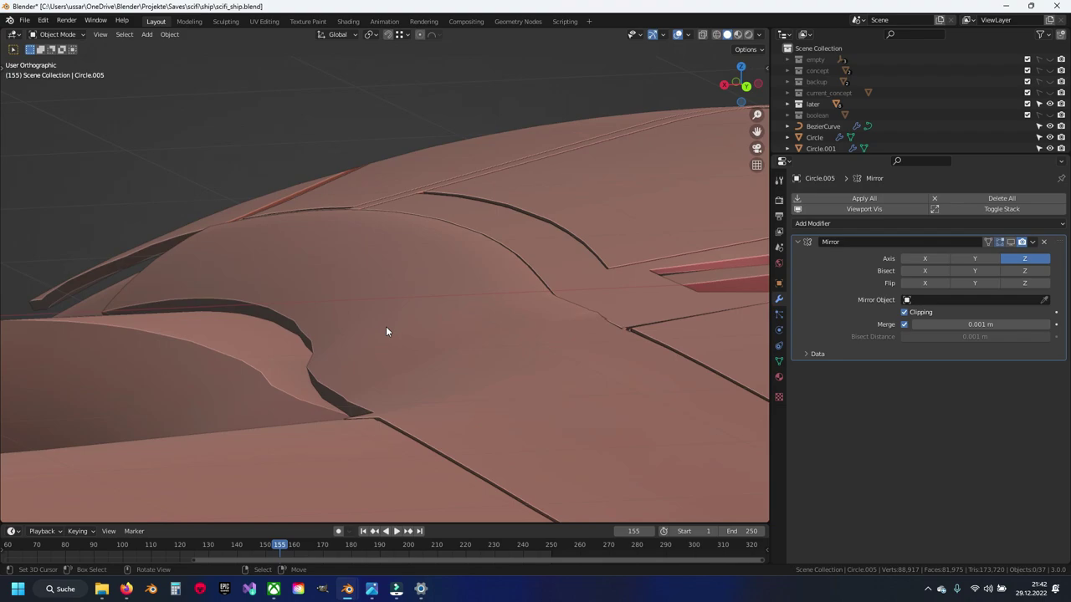
key(Tab)
scroll(368, 319, up, 2)
mouse_move(371, 322)
middle_down()
mouse_move(316, 356)
mouse_move(359, 311)
mouse_move(377, 336)
middle_up()
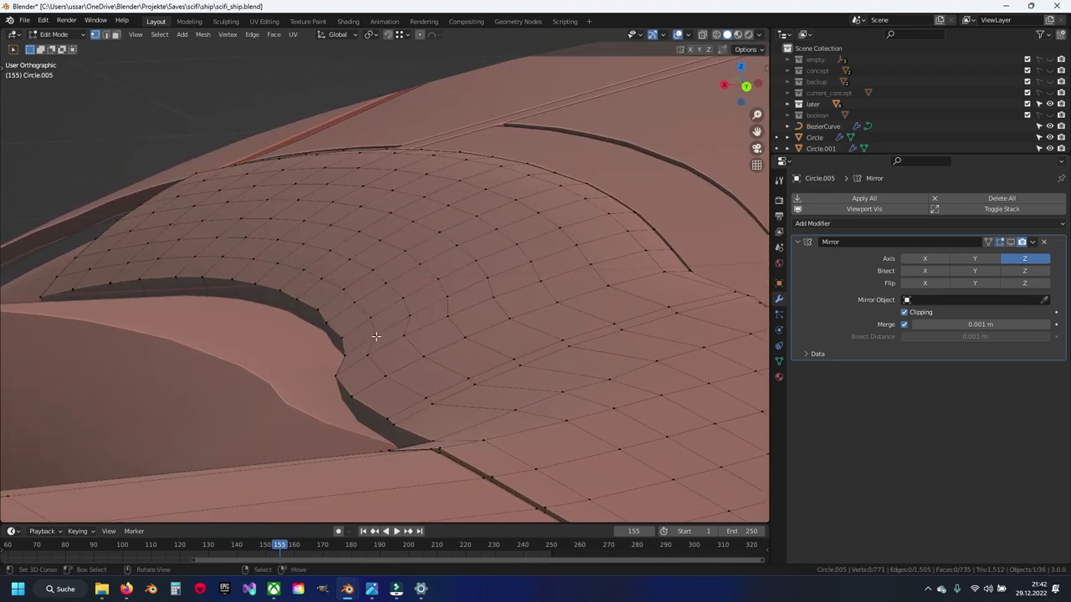
Select vertex paths along the cowl's upper loop and shift them along Z
ctrl+click(46, 297)
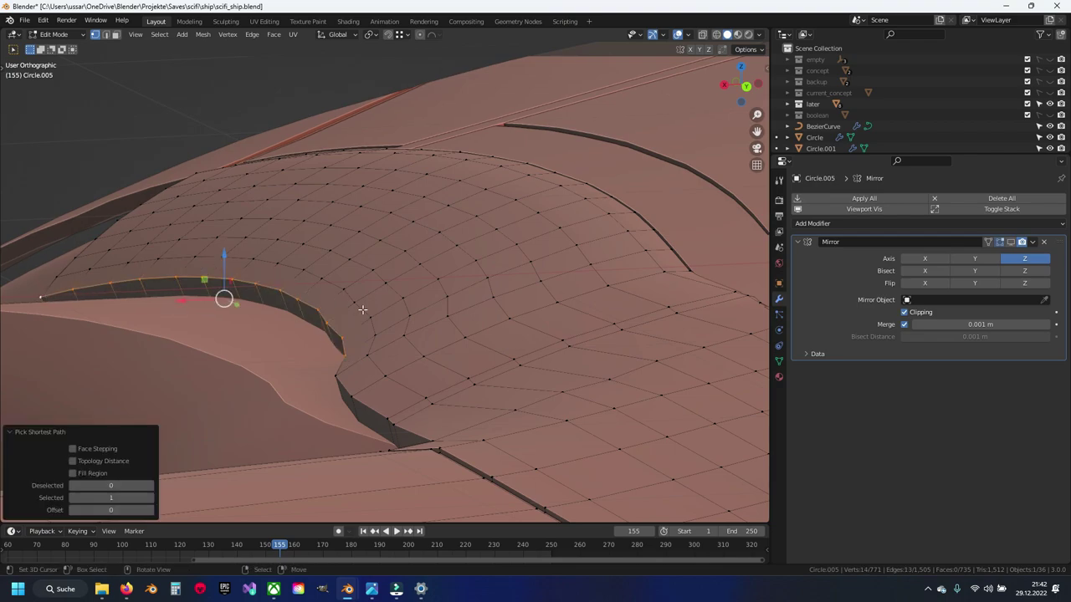
click(228, 265)
click(376, 335)
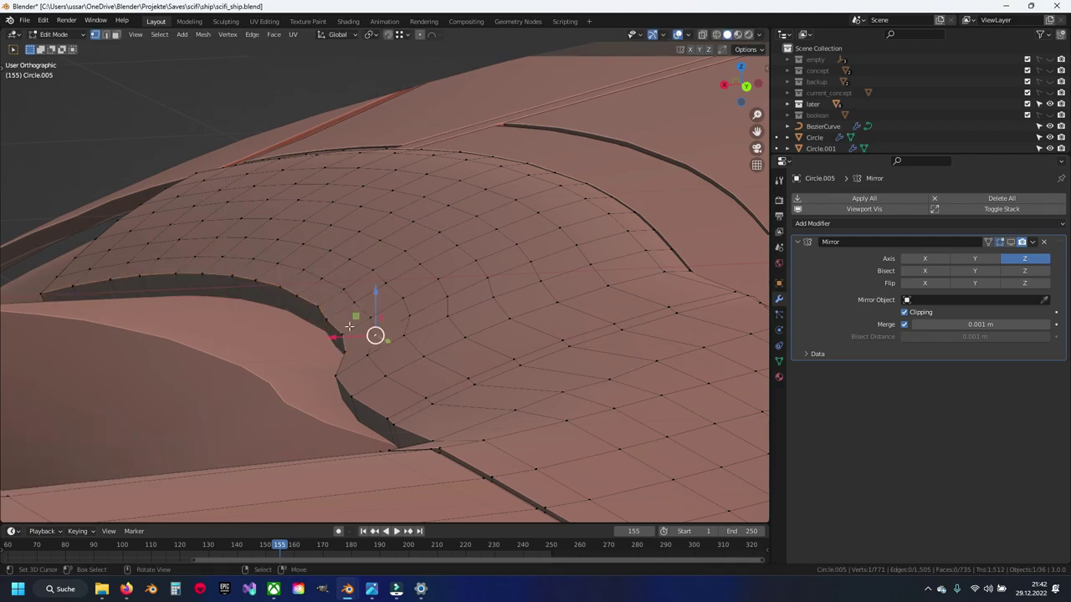
ctrl+click(67, 271)
drag(247, 238, 248, 240)
click(411, 311)
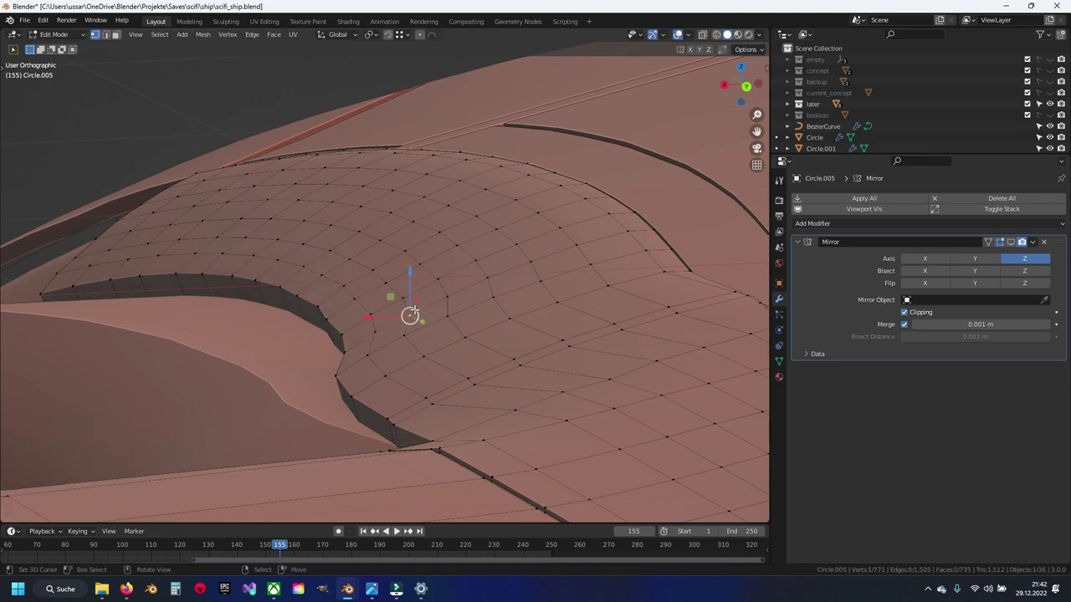
ctrl+click(82, 247)
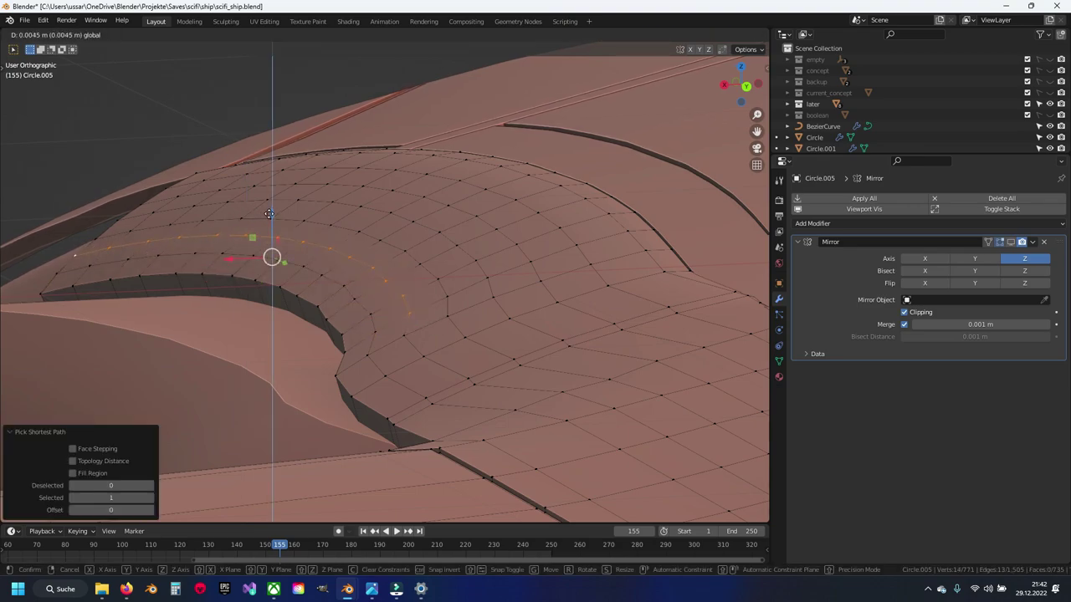
drag(269, 214, 299, 197)
Shift another vertex path across the cowl and lower a vertex along Z
click(443, 293)
ctrl+click(103, 233)
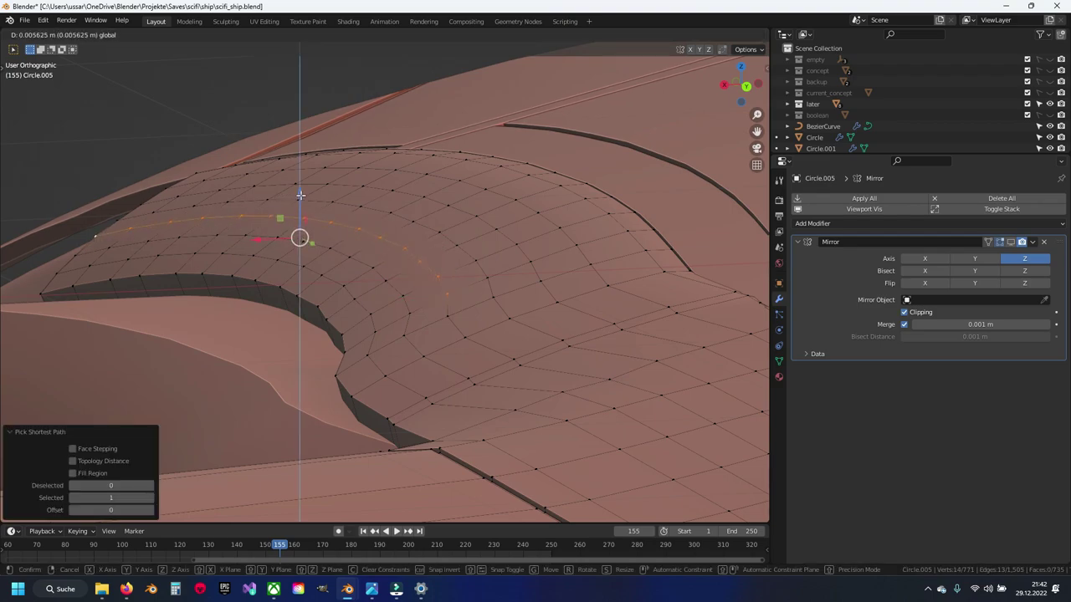
click(299, 195)
click(488, 280)
ctrl+click(145, 210)
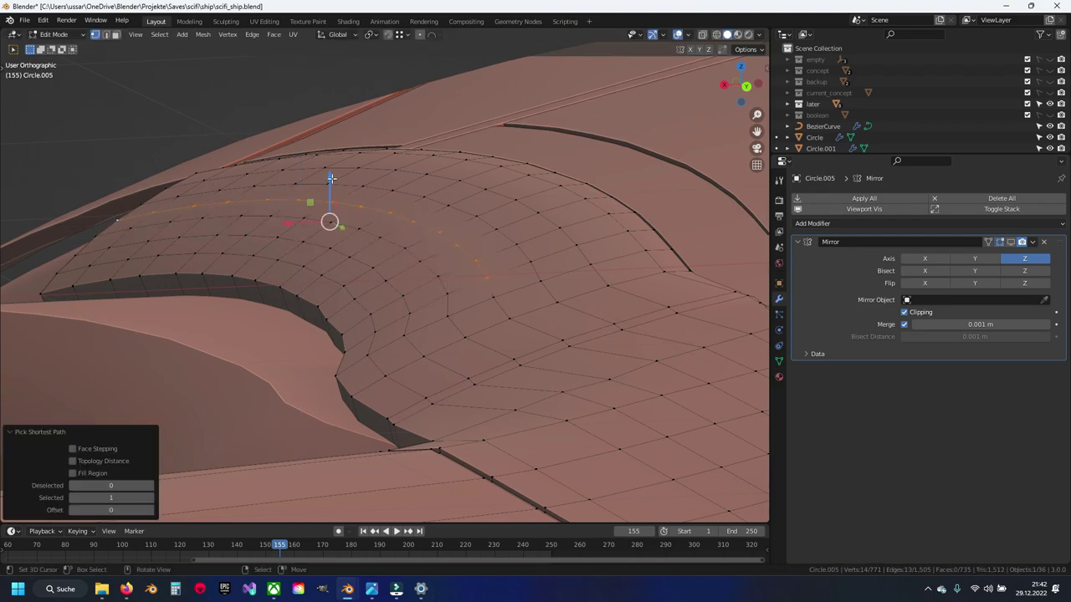
click(391, 368)
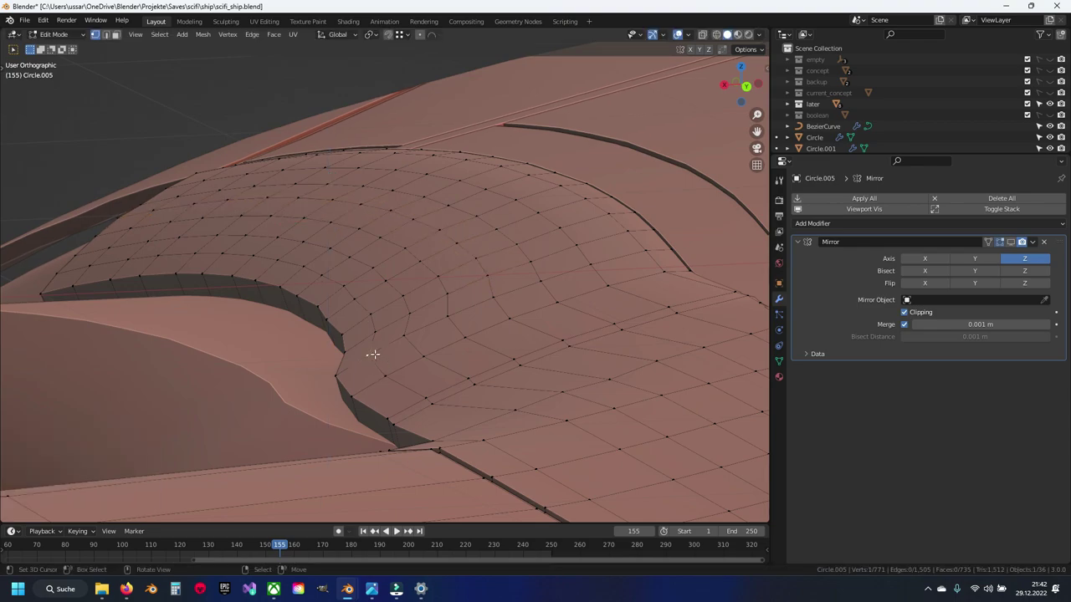
drag(367, 319, 335, 344)
Nudge vertices near the groove corner vertically to smooth the cowl surface
click(335, 375)
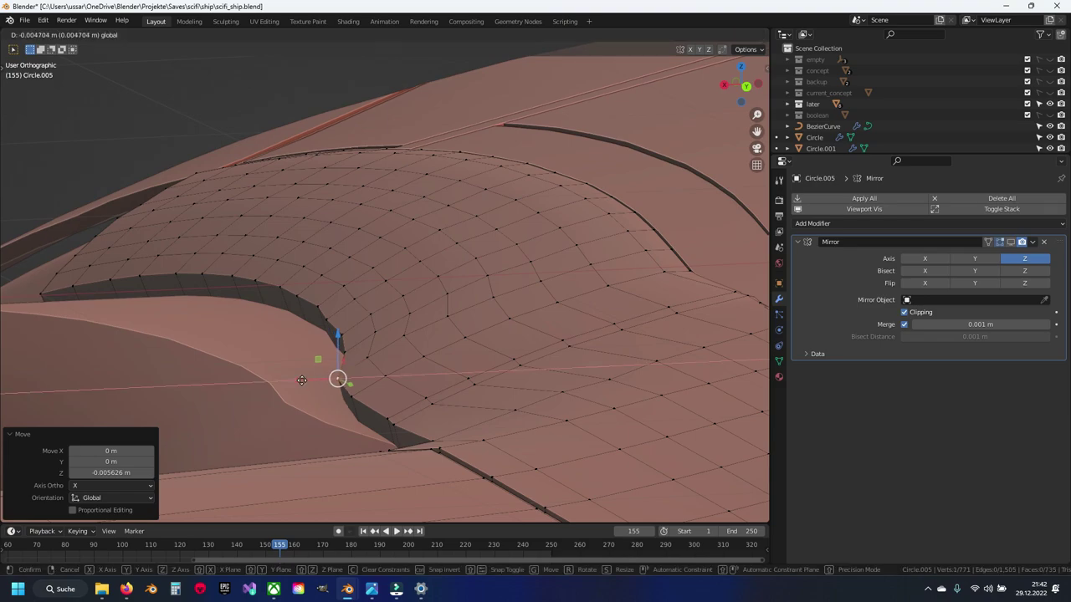
click(404, 336)
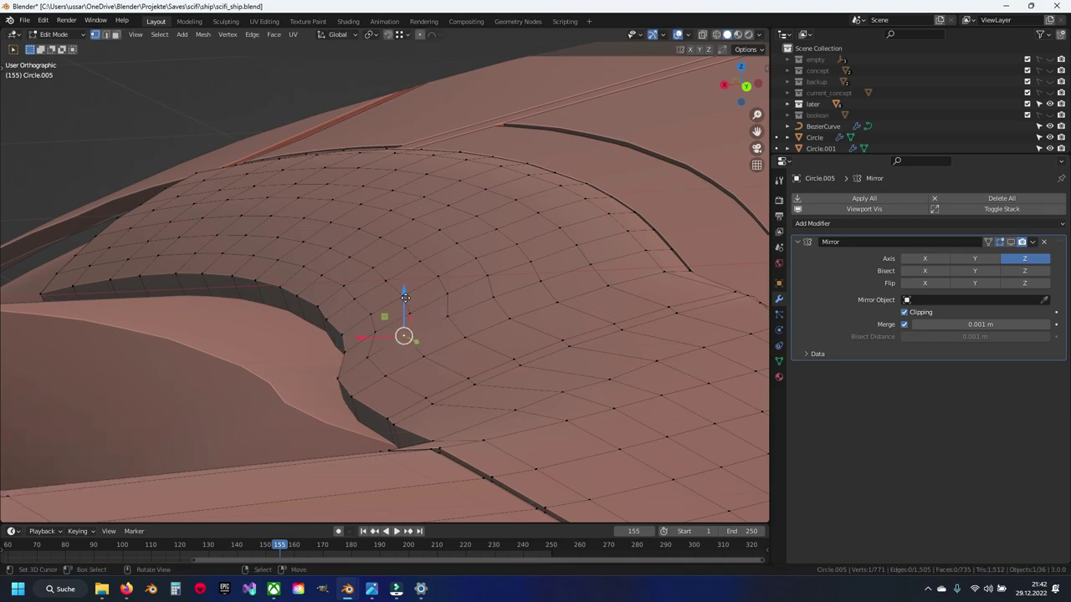
drag(405, 297, 446, 285)
click(446, 319)
Leave Edit Mode and save scifi_ship.blend
key(Tab)
mouse_move(395, 337)
middle_down()
mouse_move(505, 354)
mouse_move(379, 322)
mouse_move(512, 292)
mouse_move(326, 353)
mouse_move(370, 330)
mouse_move(451, 354)
mouse_move(280, 387)
middle_up()
key(ctrl+s)
Select the pod cylinder Cylinder.002 and duplicate it in place
click(333, 386)
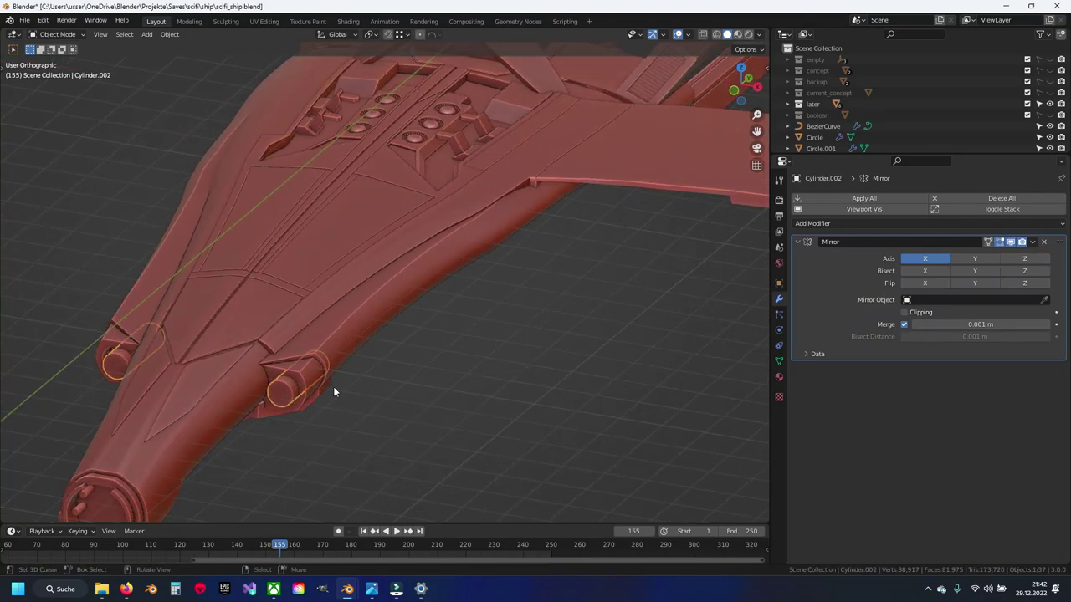
key(KP_1)
scroll(398, 330, up, 1)
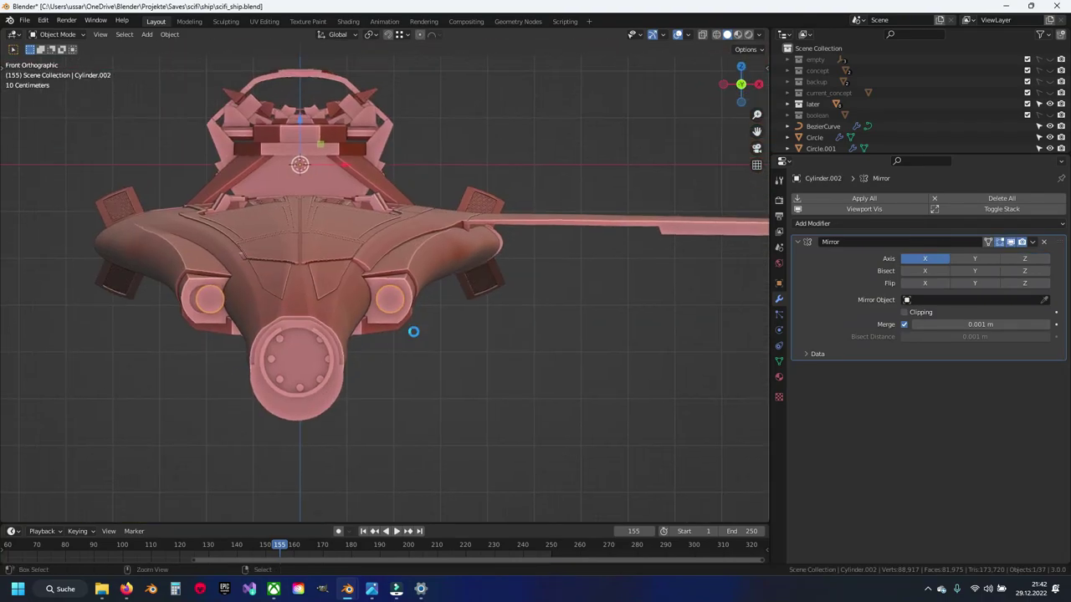
key(ctrl+s)
scroll(413, 334, up, 3)
key(shift+d)
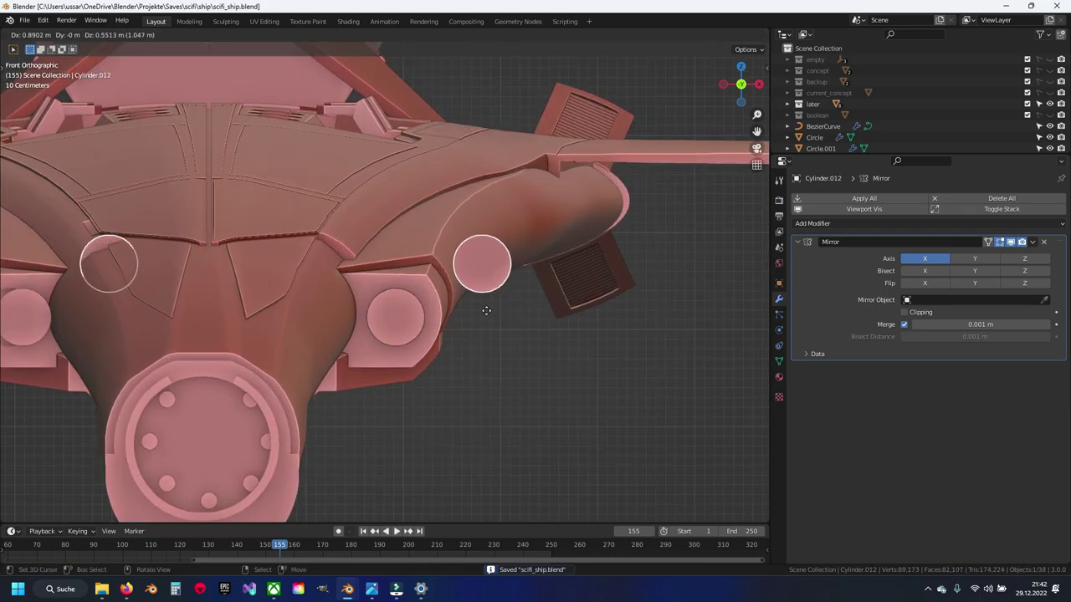
right_click(486, 312)
Move the duplicate cylinder's mesh along X onto the side of the hull
key(Tab)
key(g)
click(545, 292)
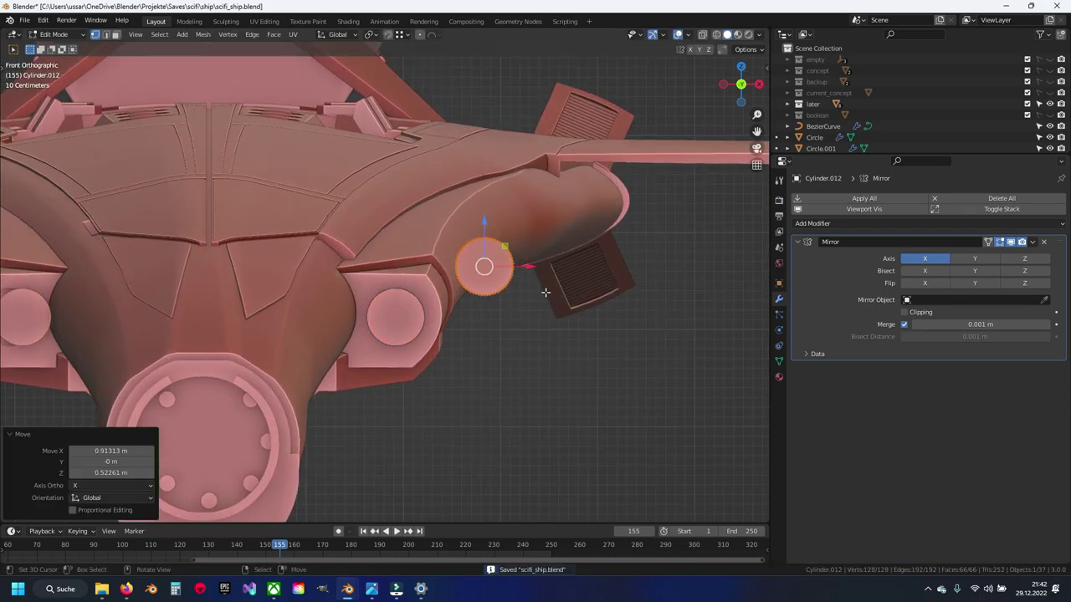
mouse_move(545, 292)
middle_down()
mouse_move(490, 351)
mouse_move(469, 318)
middle_up()
key(g)
key(x)
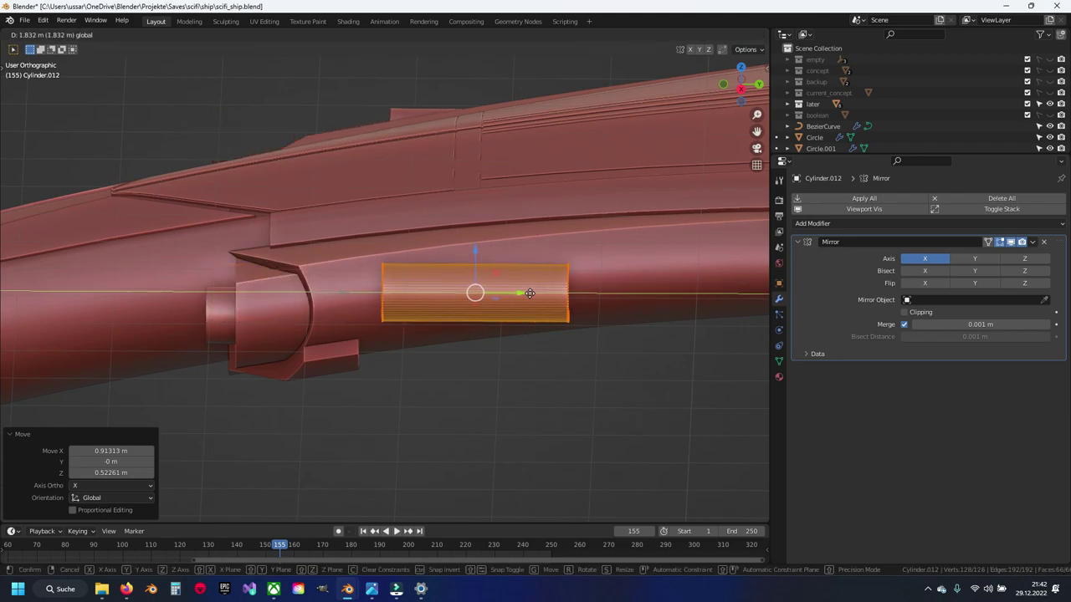
click(608, 296)
mouse_move(607, 295)
shift+middle_down()
mouse_move(510, 292)
mouse_move(502, 267)
mouse_move(514, 244)
shift+middle_up()
scroll(509, 291, down, 2)
drag(513, 245, 538, 239)
Check the cylinder's placement from the side, keep it unchanged, and exit Edit Mode
mouse_move(538, 234)
middle_down()
mouse_move(450, 219)
mouse_move(466, 223)
middle_up()
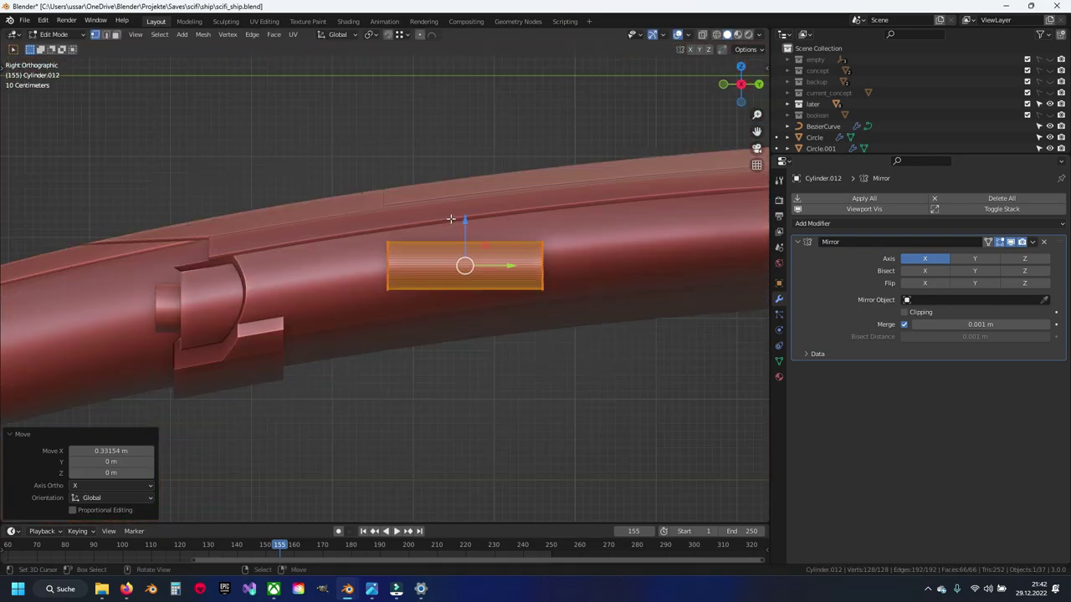
scroll(477, 220, up, 1)
key(g)
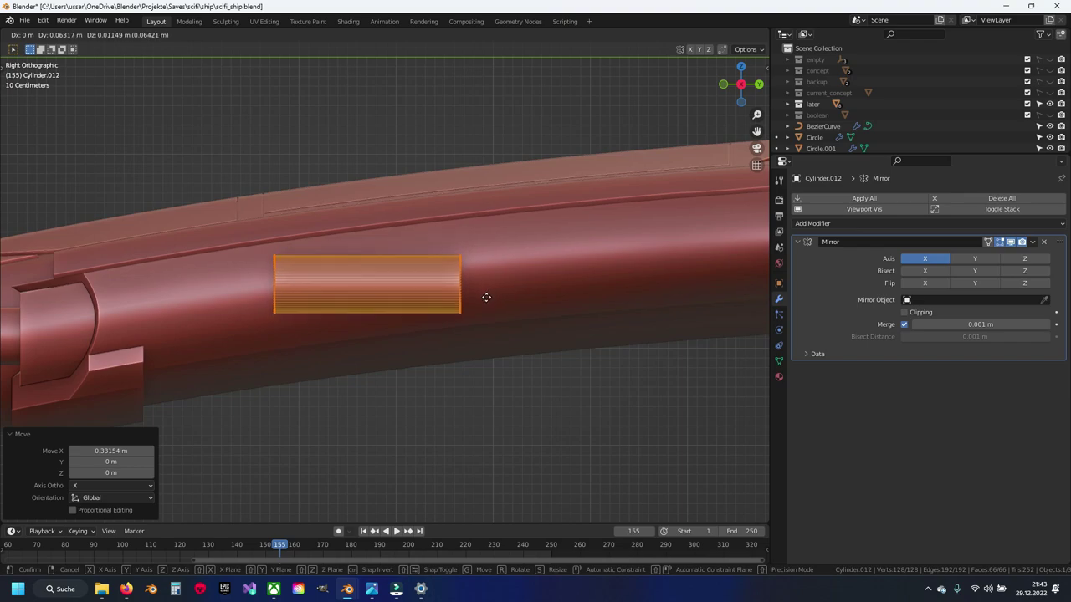
right_click(487, 300)
shift+middle_drag(487, 259, 530, 240)
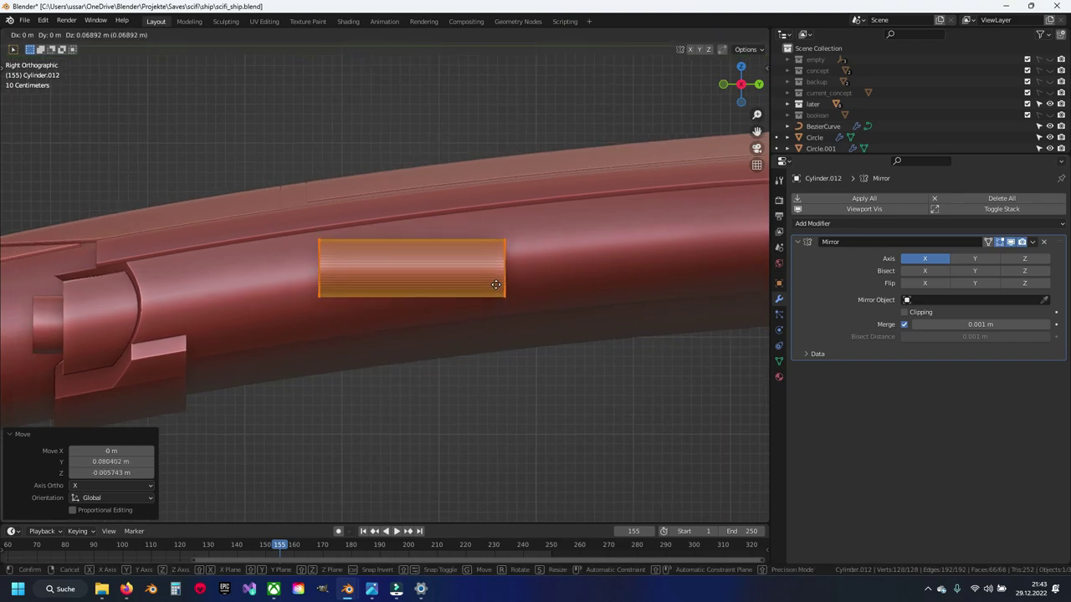
key(Tab)
Enter Edit Mode on the Circle hull and save the file
click(534, 234)
key(Tab)
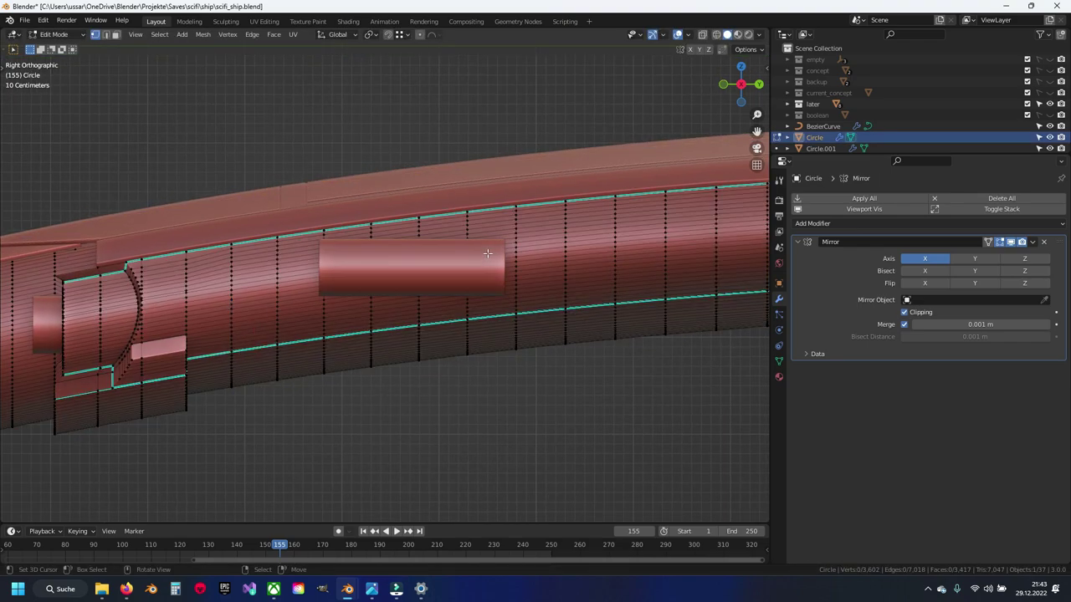
key(ctrl+s)
scroll(412, 270, up, 2)
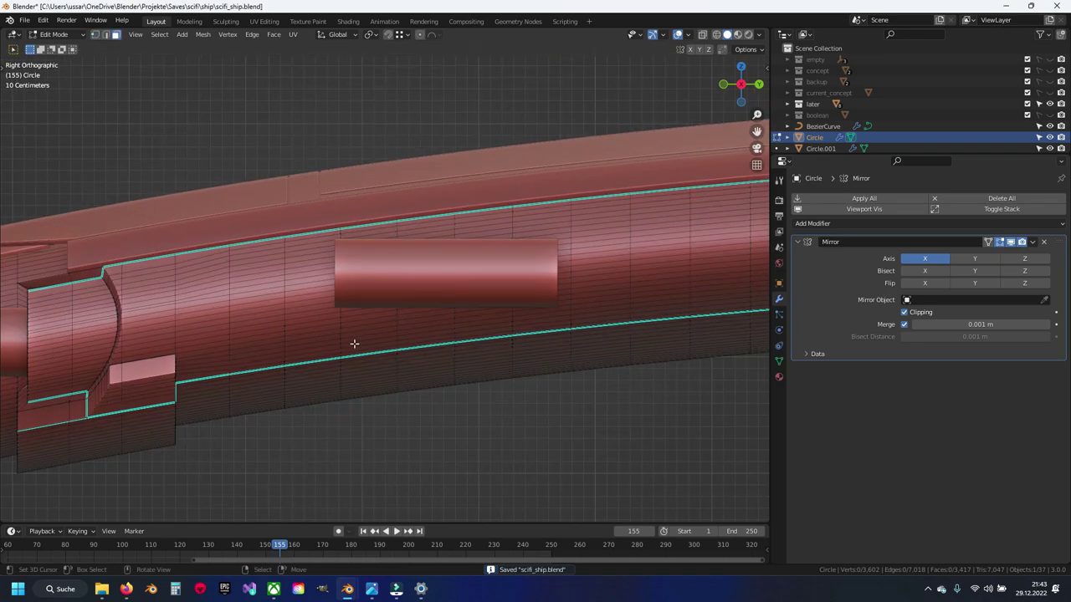
middle_drag(361, 349, 363, 301)
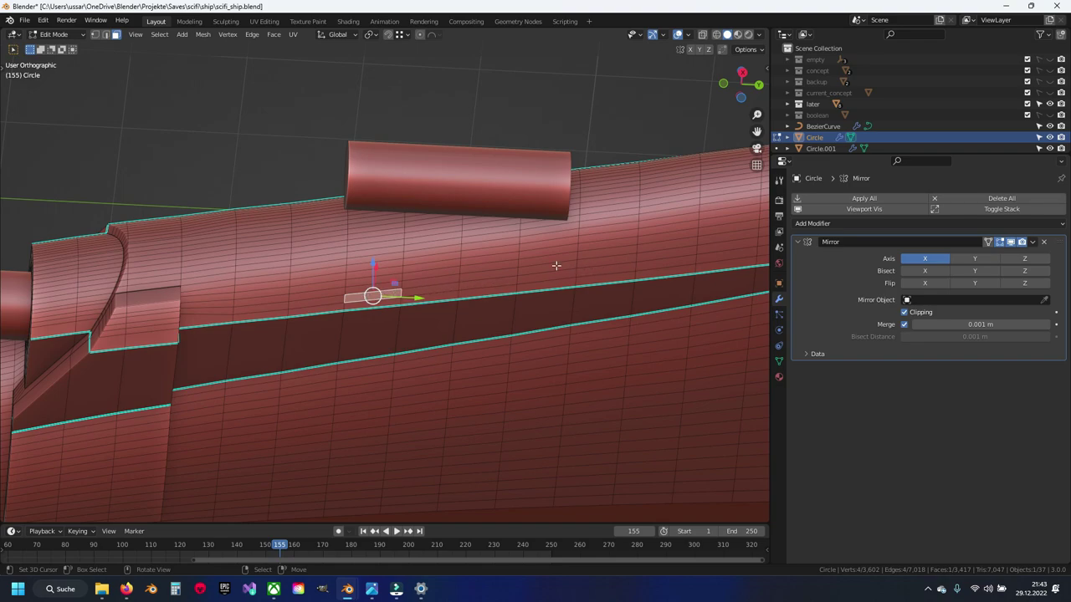
mouse_move(440, 250)
middle_down()
mouse_move(435, 298)
mouse_move(375, 250)
mouse_move(447, 279)
mouse_move(441, 306)
mouse_move(428, 286)
mouse_move(423, 370)
mouse_move(401, 300)
middle_up()
Select a path of hull faces beneath the side cylinder
ctrl+click(375, 251)
ctrl+click(440, 245)
ctrl+click(442, 306)
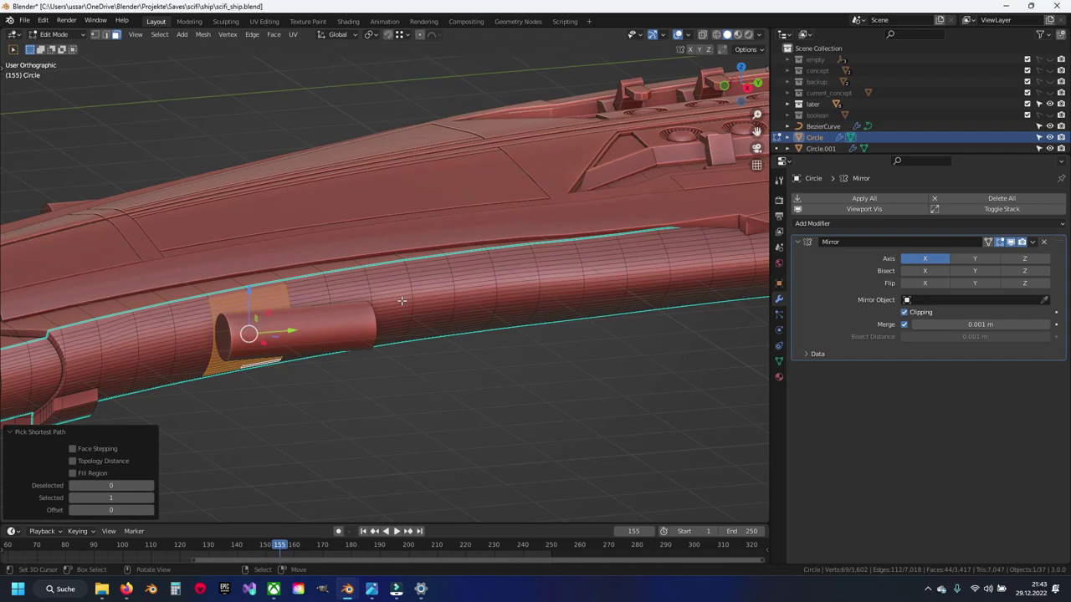
mouse_move(640, 297)
middle_down()
mouse_move(418, 296)
mouse_move(388, 318)
mouse_move(317, 300)
middle_up()
scroll(318, 300, up, 3)
Circle-select more hull faces along the strip under the cylinder
key(c)
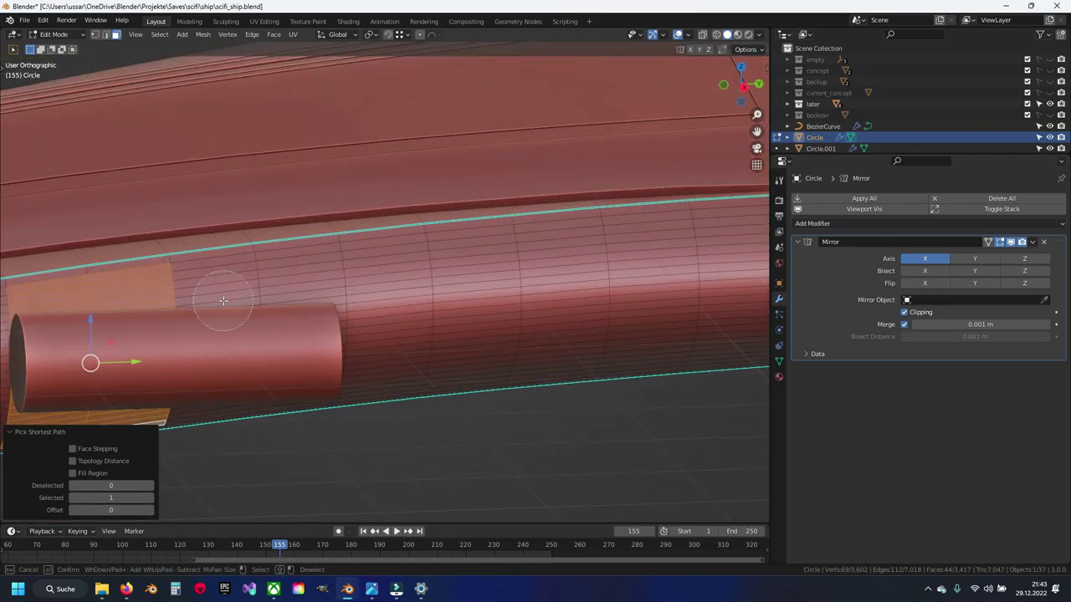
drag(224, 300, 255, 290)
drag(402, 273, 544, 258)
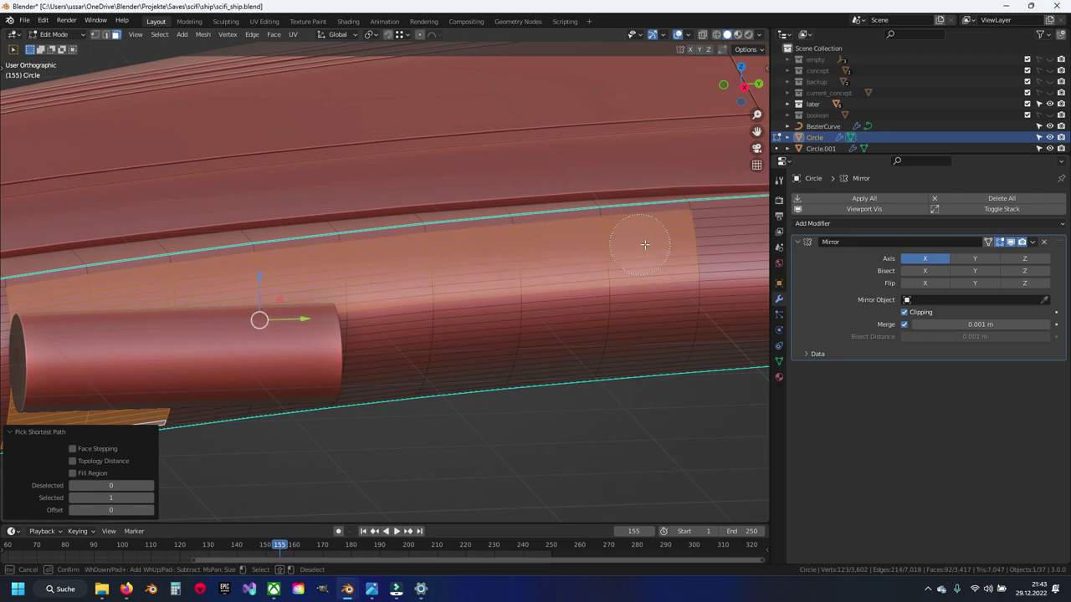
mouse_move(713, 241)
mouse_down()
mouse_move(652, 301)
mouse_move(226, 368)
mouse_up()
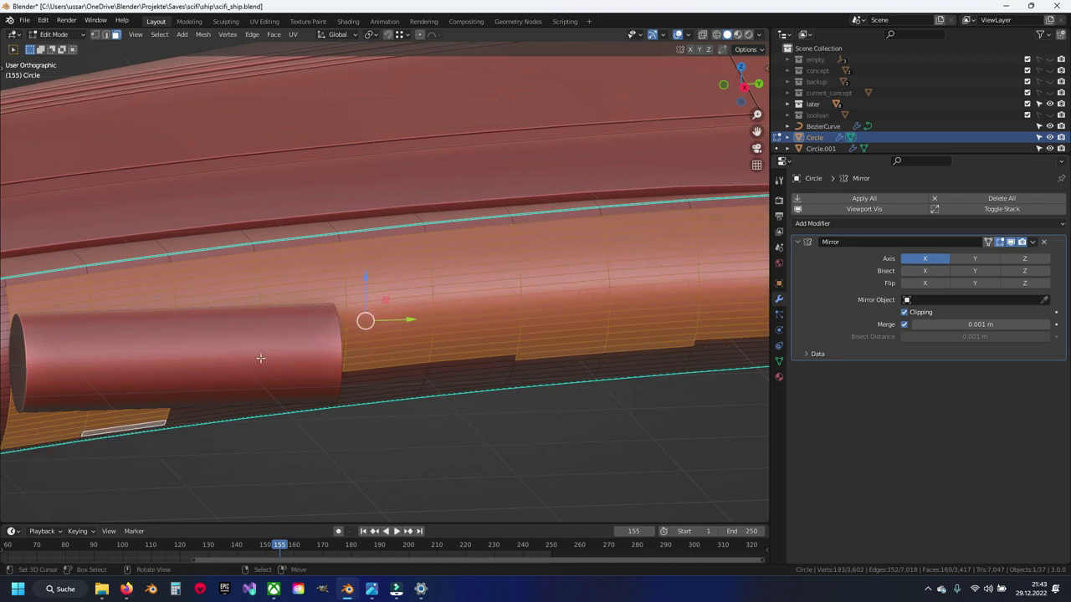
key(Escape)
mouse_move(226, 368)
middle_down()
mouse_move(251, 297)
mouse_move(253, 322)
middle_up()
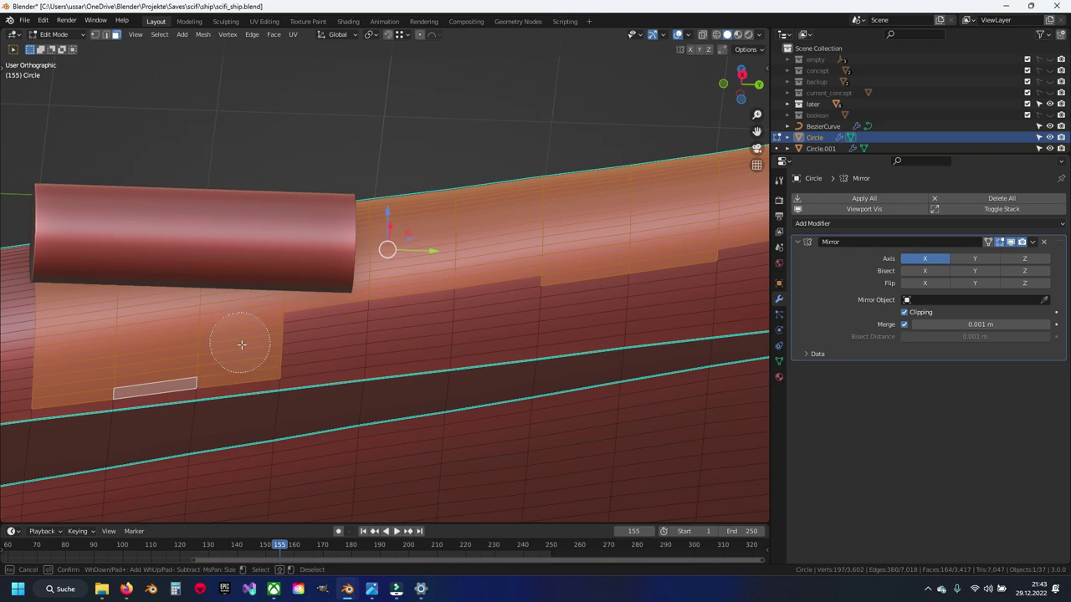
drag(400, 324, 638, 289)
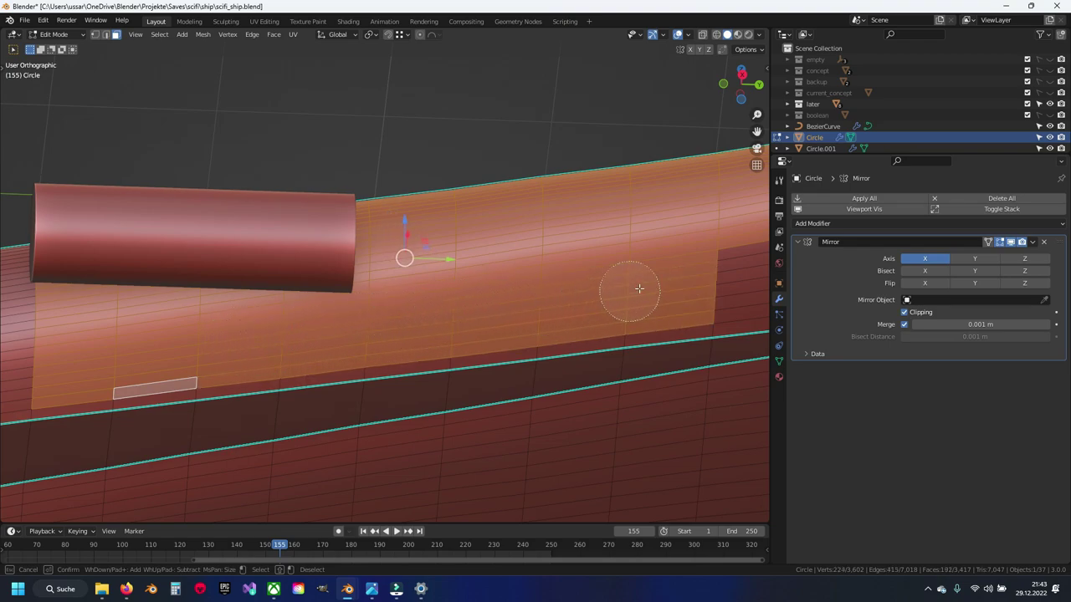
Extend the circle selection further along the hull and review the strip
key(Escape)
middle_drag(717, 278, 354, 299)
key(c)
mouse_move(354, 298)
mouse_down()
mouse_move(418, 275)
mouse_move(617, 255)
mouse_move(639, 262)
mouse_up()
scroll(643, 267, down, 3)
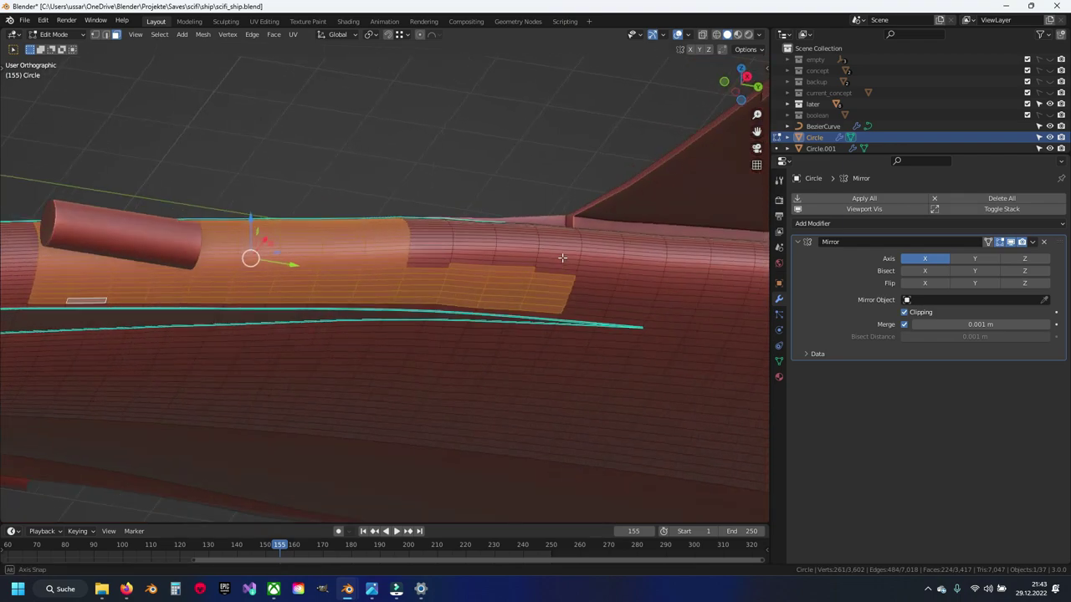
middle_drag(569, 285, 459, 308)
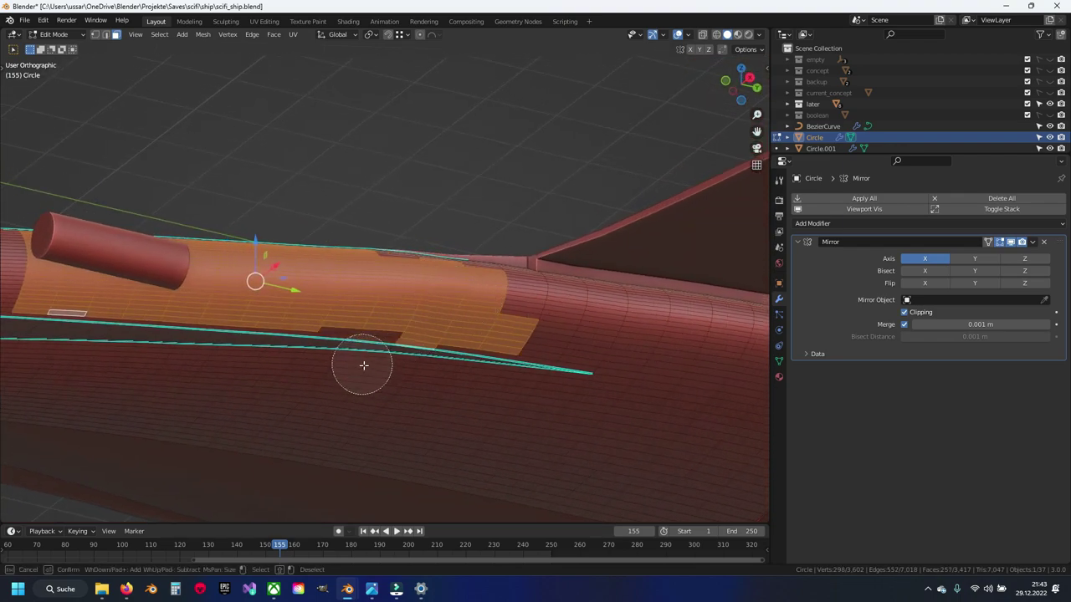
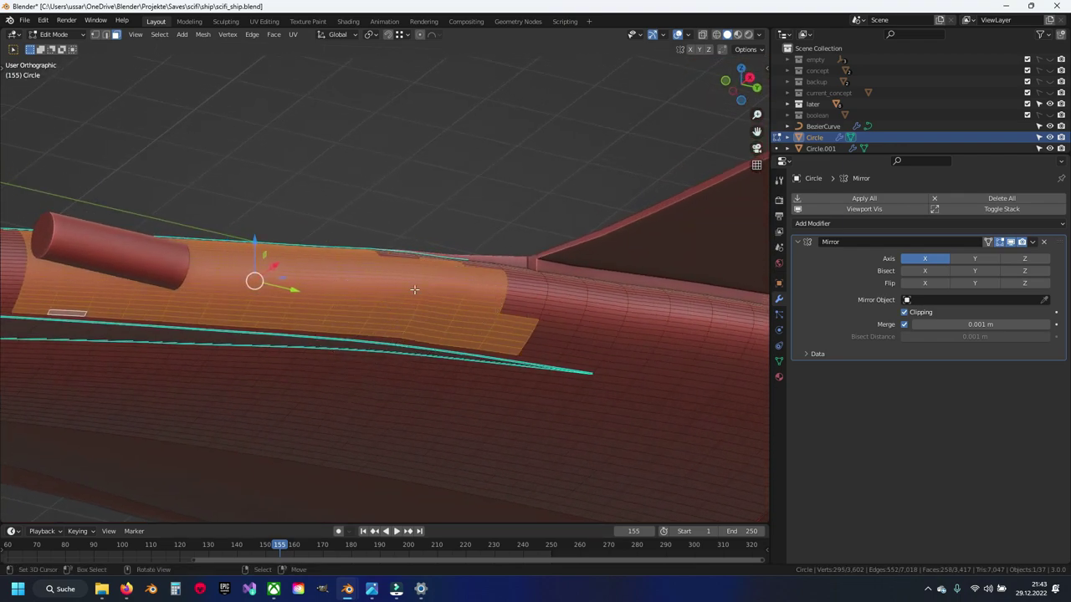
Circle-select the side pod tube's end faces and extrude them along X to lengthen it
middle_drag(414, 289, 393, 276)
scroll(386, 270, up, 3)
key(c)
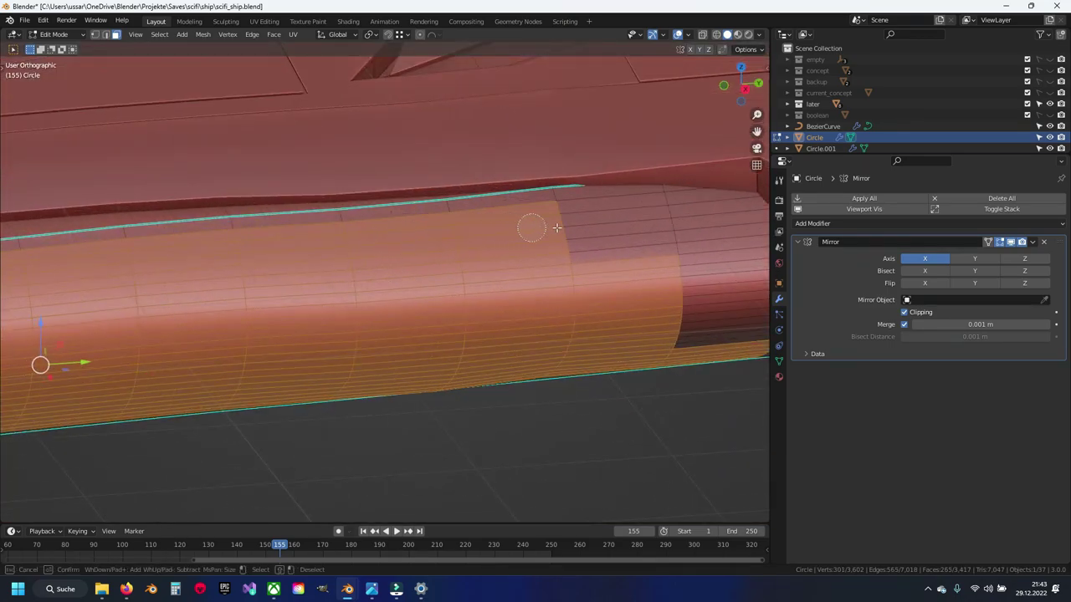
drag(556, 228, 637, 266)
click(703, 328)
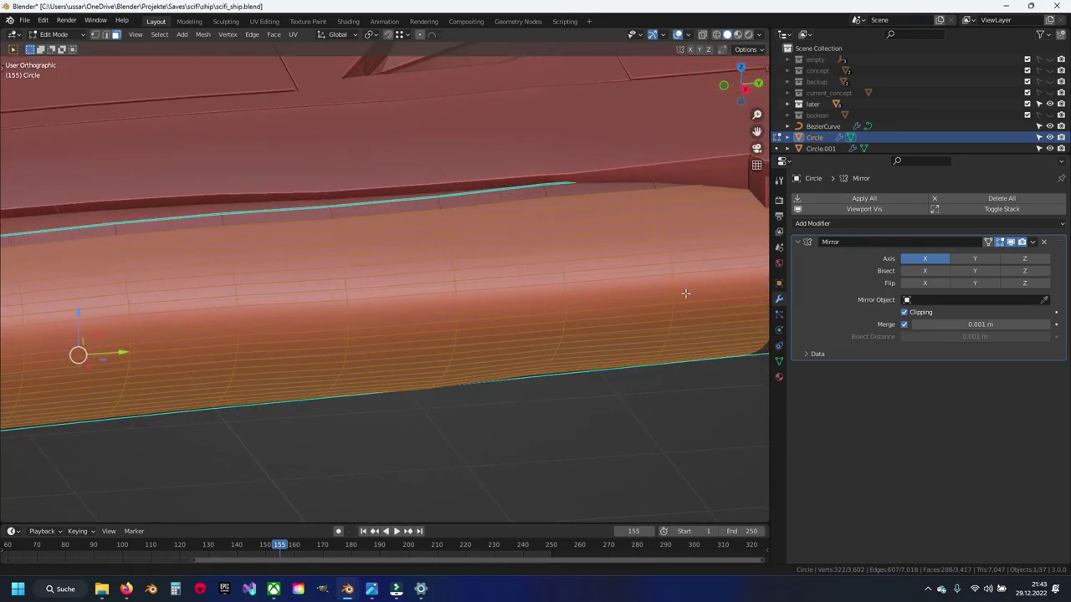
mouse_move(703, 328)
middle_down()
mouse_move(423, 177)
mouse_move(526, 256)
middle_up()
scroll(335, 285, down, 3)
scroll(287, 322, down, 3)
scroll(287, 322, up, 3)
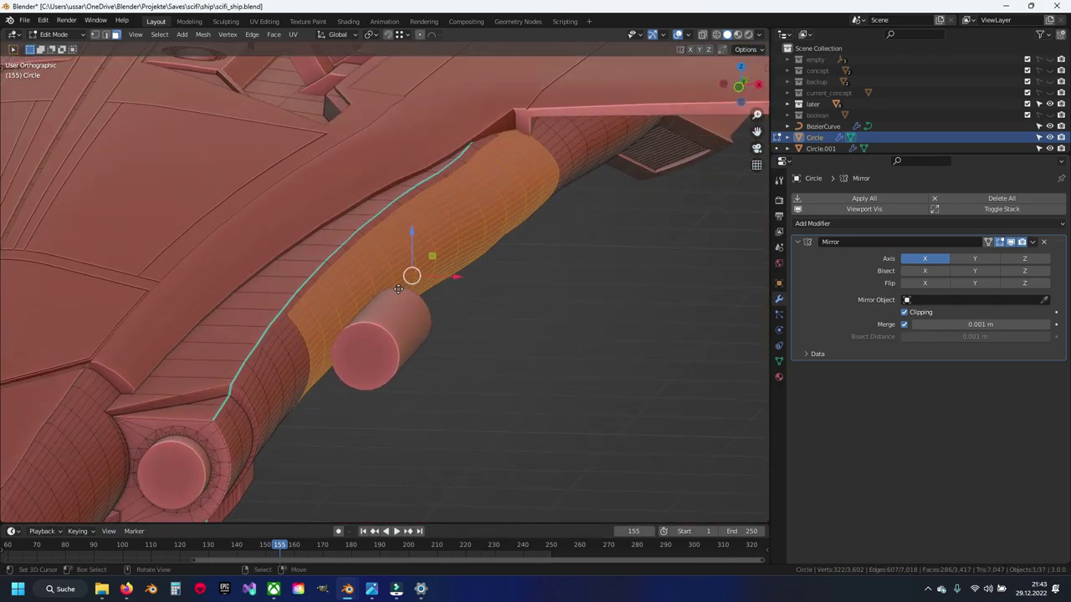
key(e)
key(x)
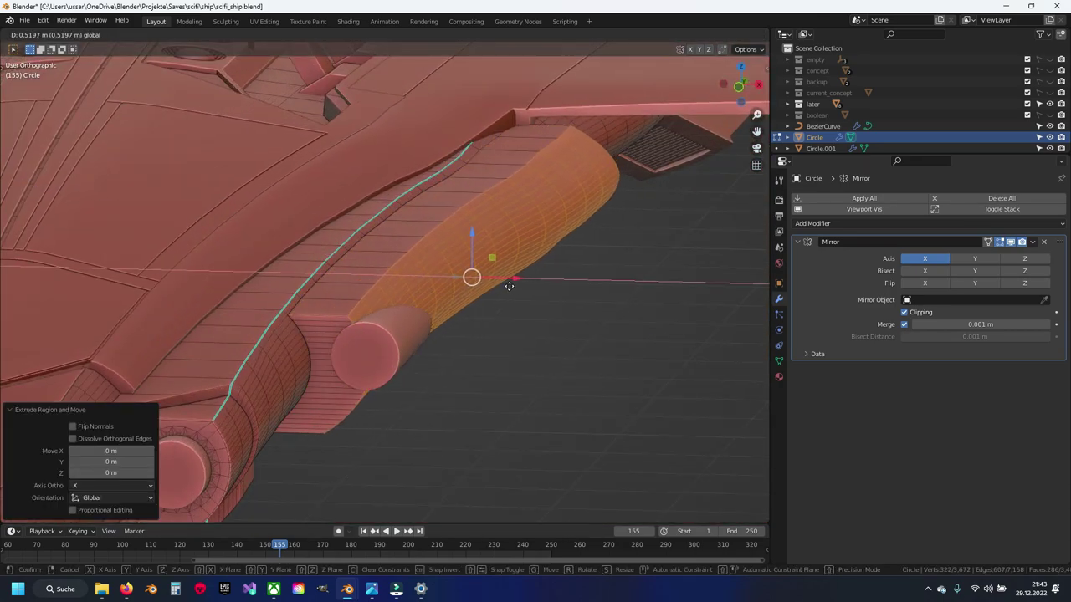
click(526, 288)
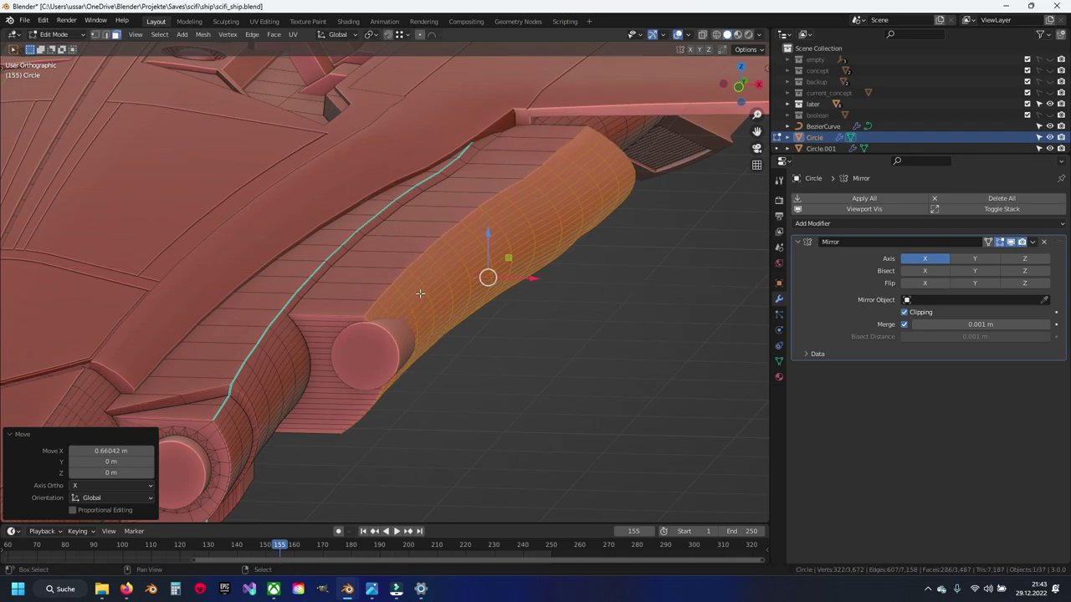
Move the Cylinder.012 cap face along X, then along Z, toward the tube's recessed end
scroll(452, 335, up, 2)
click(453, 337)
key(g)
key(x)
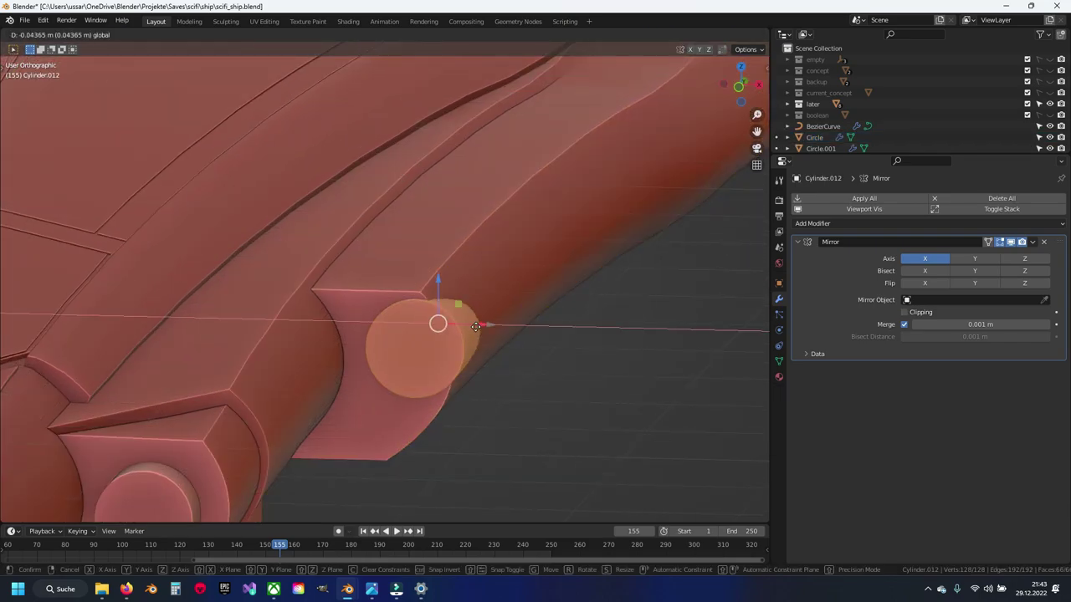
click(406, 318)
key(g)
key(z)
click(407, 318)
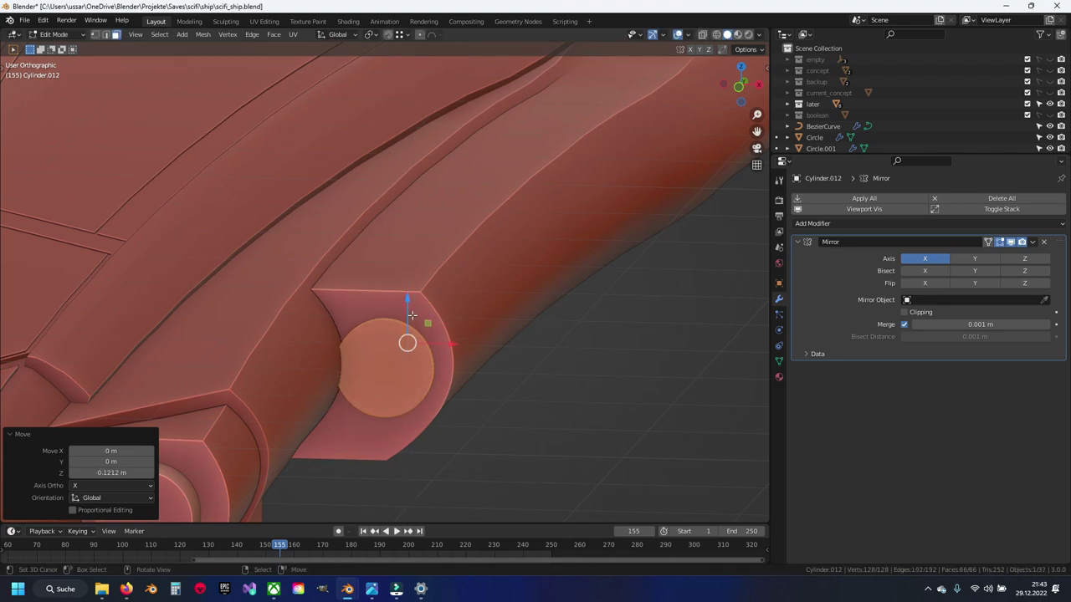
Fine-tune the cap face's position with a small X nudge and a Y move
key(alt+q)
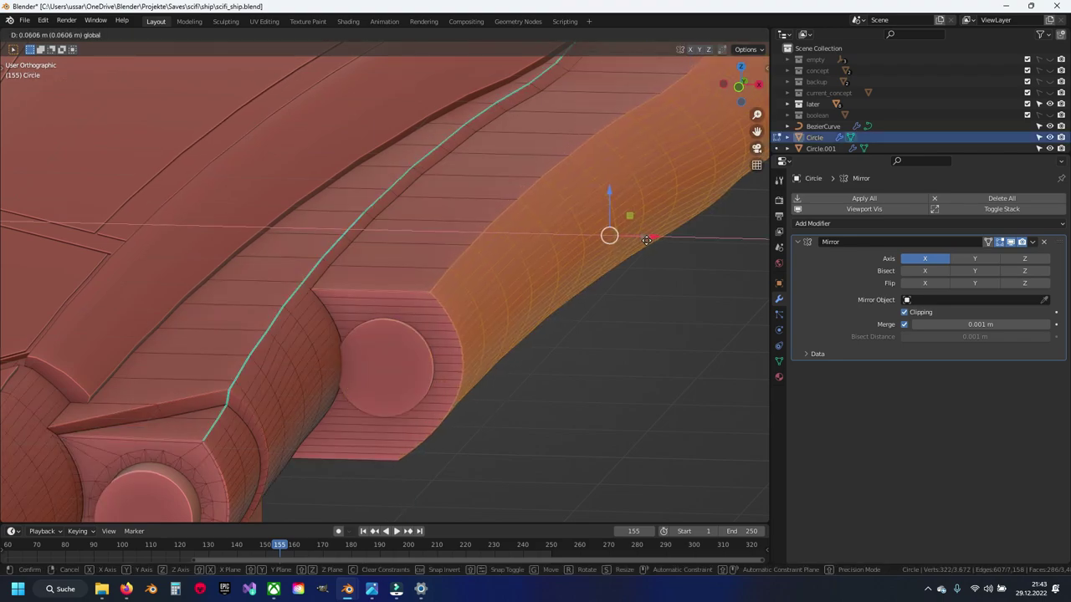
key(alt+q)
key(g)
key(x)
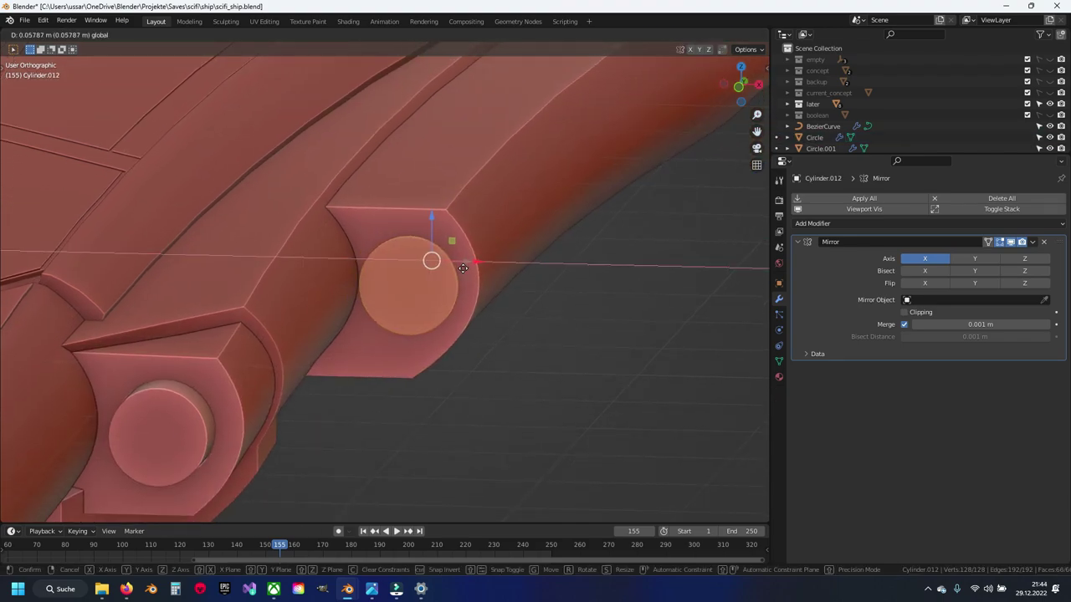
click(453, 262)
mouse_move(454, 263)
middle_down()
mouse_move(354, 286)
mouse_move(243, 280)
mouse_move(494, 261)
middle_up()
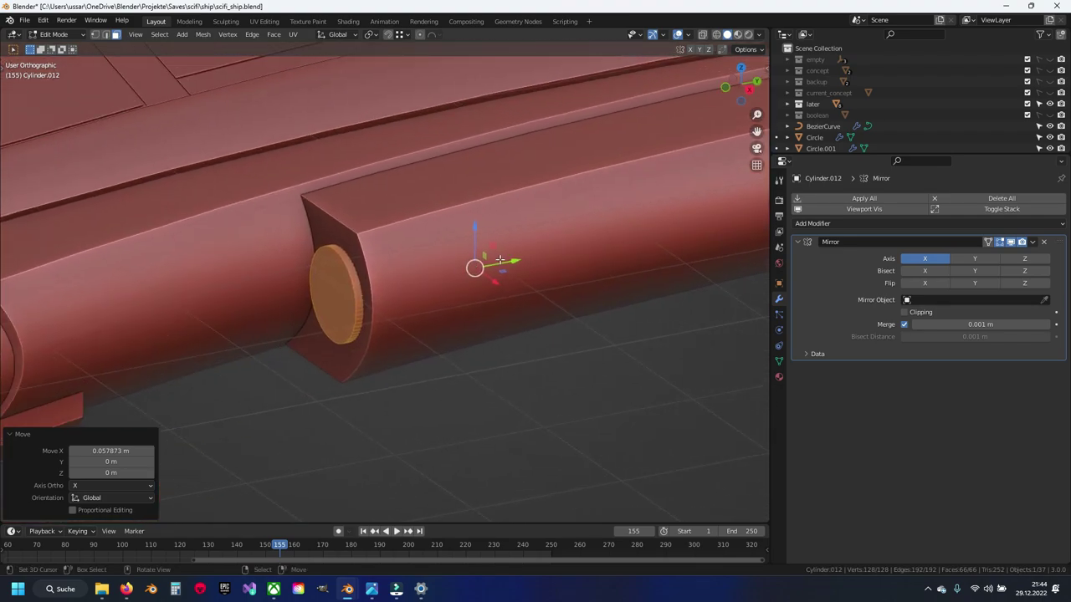
key(g)
key(y)
click(413, 280)
mouse_move(413, 279)
middle_down()
mouse_move(390, 278)
mouse_move(480, 304)
mouse_move(538, 234)
mouse_move(425, 324)
mouse_move(449, 303)
middle_up()
Return to Object Mode and start editing the Circle hull tube's mesh
key(Tab)
click(443, 304)
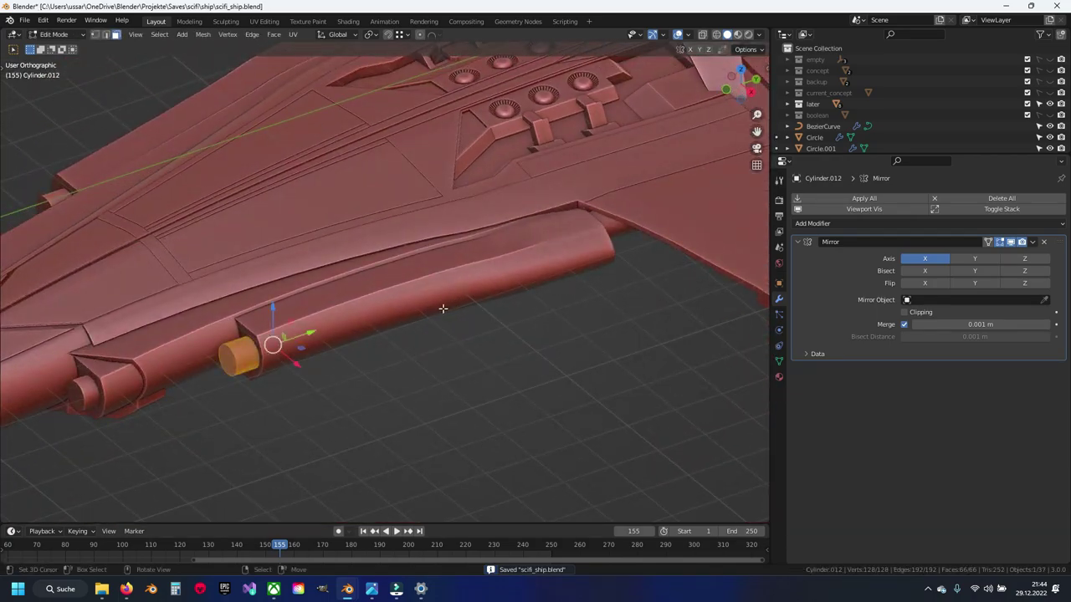
scroll(374, 334, up, 4)
key(Tab)
Select the tube mesh in edge mode and set the pivot point to Active Element
key(a)
middle_drag(266, 389, 401, 303)
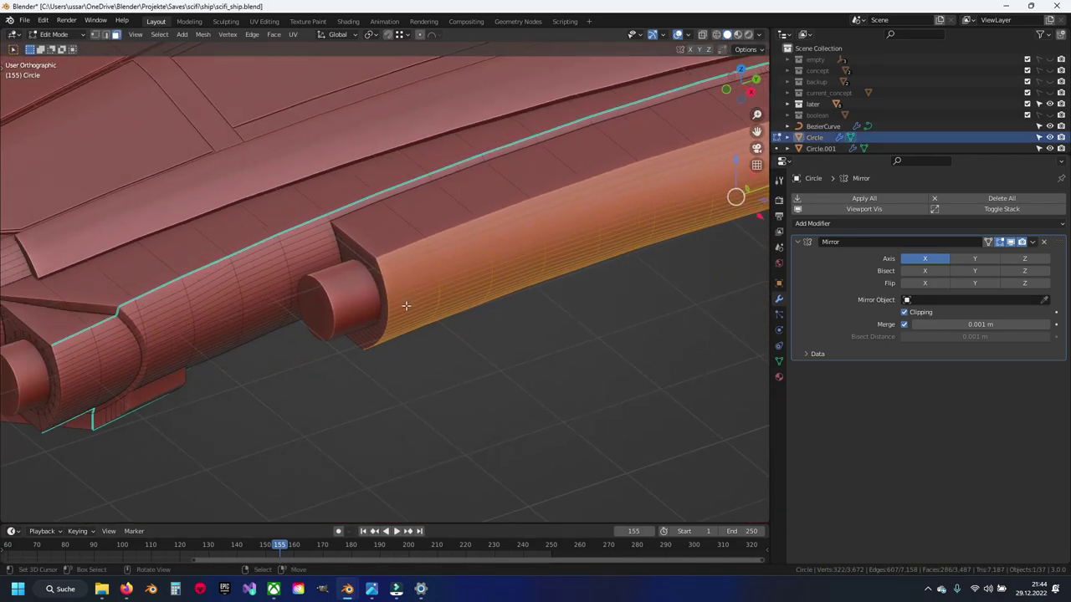
scroll(375, 311, up, 3)
key(2)
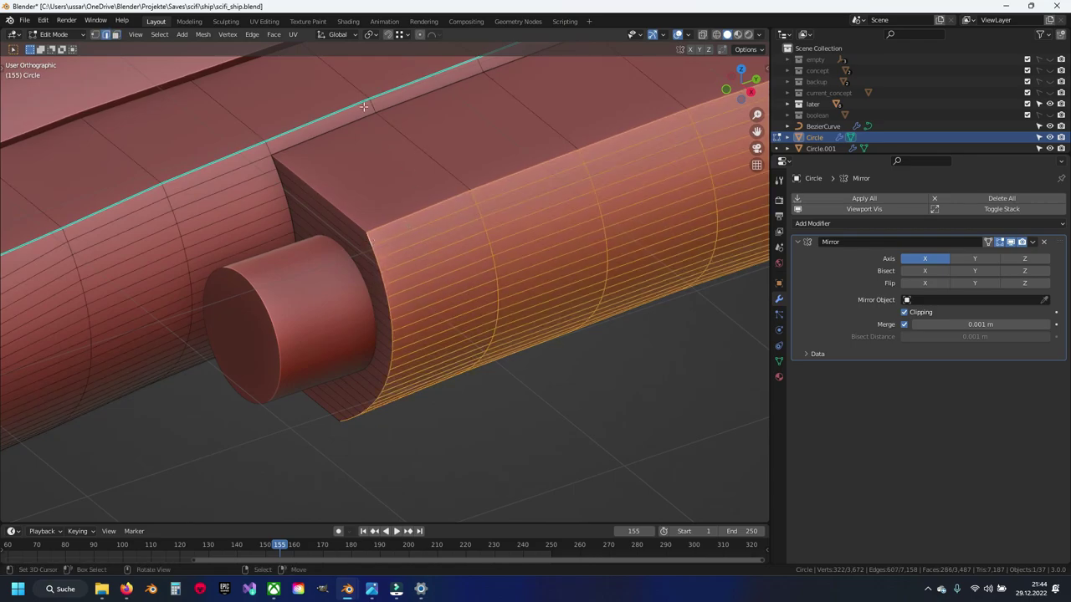
click(370, 35)
click(373, 96)
shift+right_click(370, 240)
Switch to Top view with X-ray enabled, zoomed in on the strip's upper end
key(KP_7)
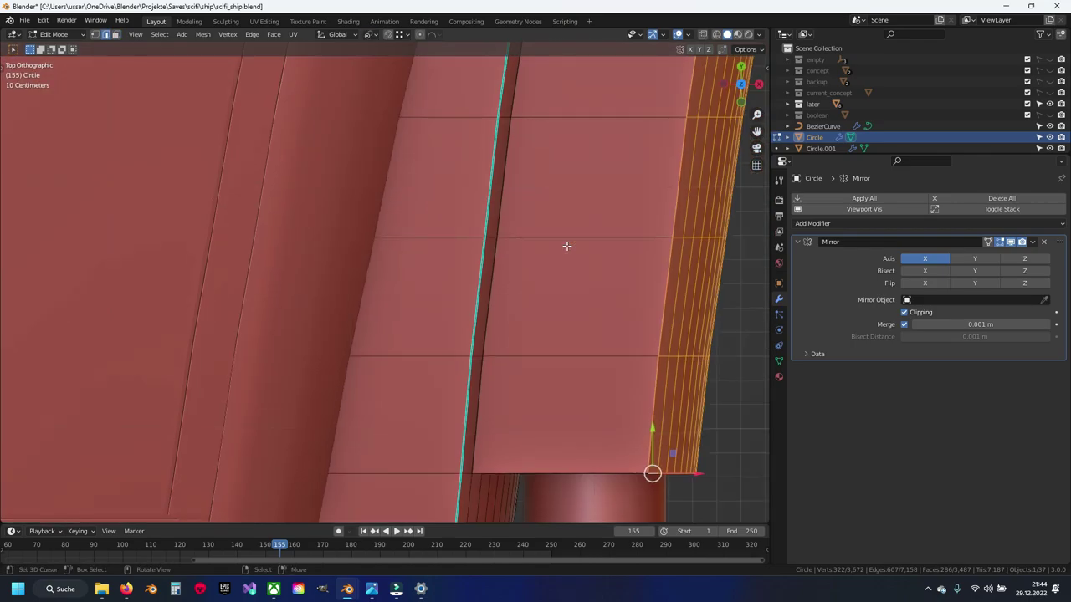
scroll(566, 245, down, 5)
shift+middle_drag(574, 248, 430, 232)
scroll(430, 232, up, 2)
scroll(430, 232, up, 2)
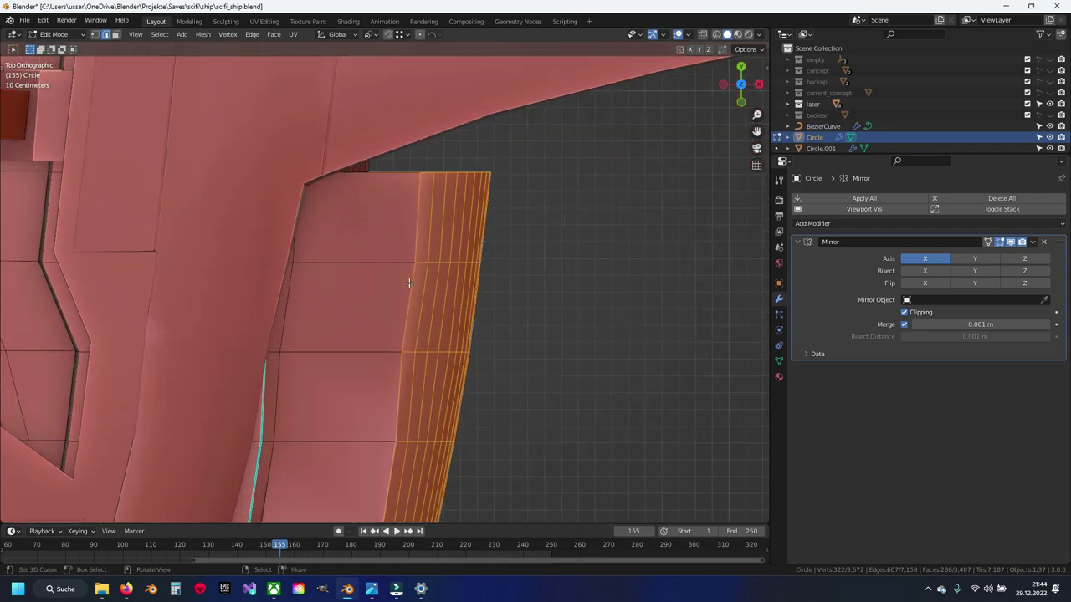
scroll(452, 258, up, 2)
key(alt+z)
scroll(415, 241, up, 2)
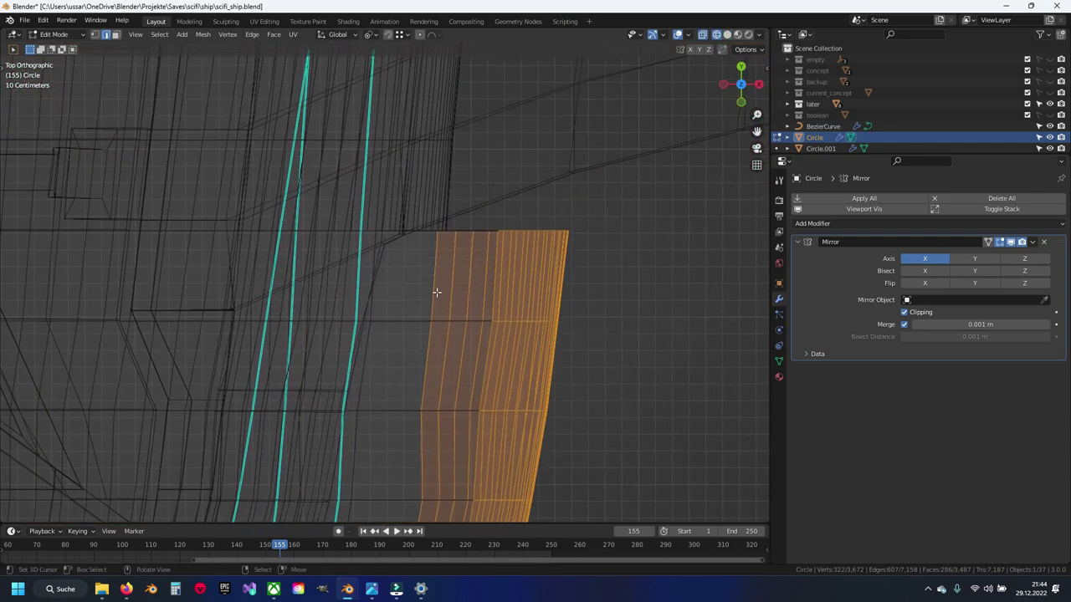
scroll(435, 291, up, 2)
Shear the selected strip by 0.109 to square off its end, then reposition it along X
key(shift+ctrl+alt+s)
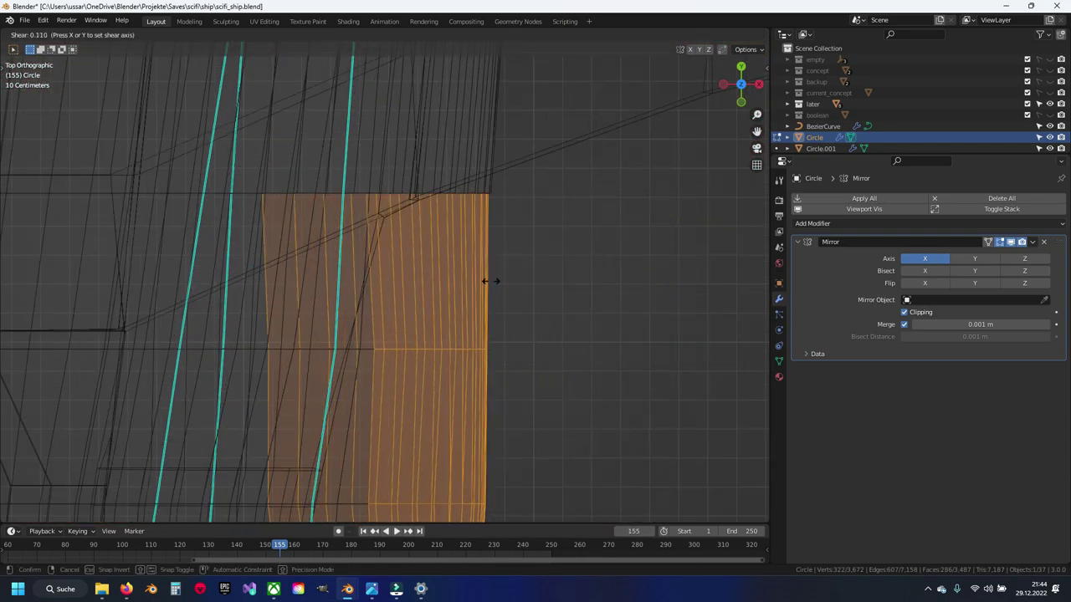
click(491, 280)
scroll(433, 299, up, 2)
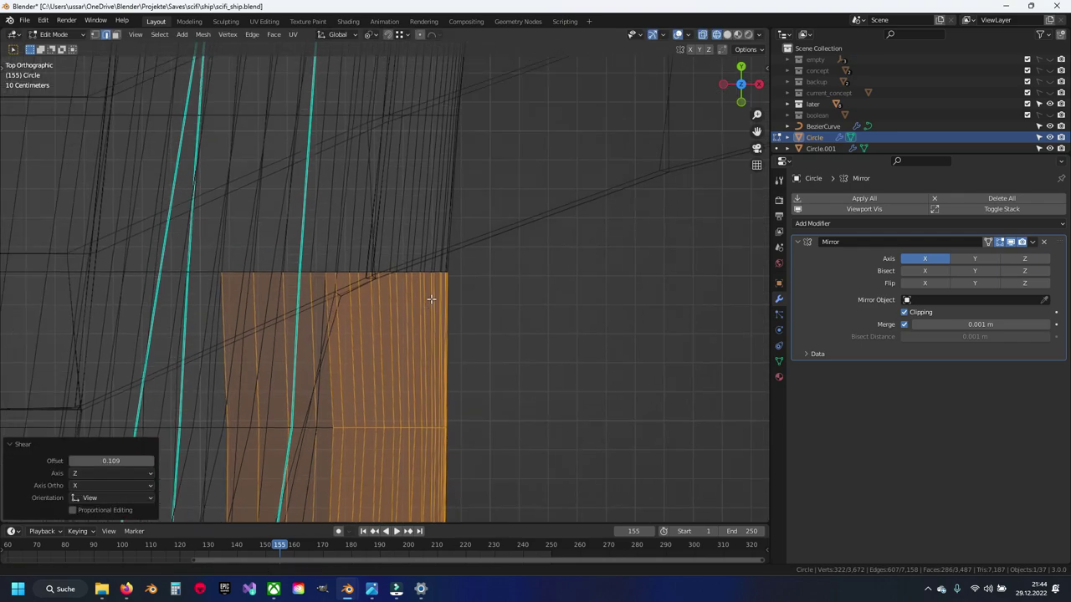
scroll(432, 300, up, 3)
scroll(432, 284, up, 3)
scroll(410, 276, down, 2)
scroll(497, 289, down, 1)
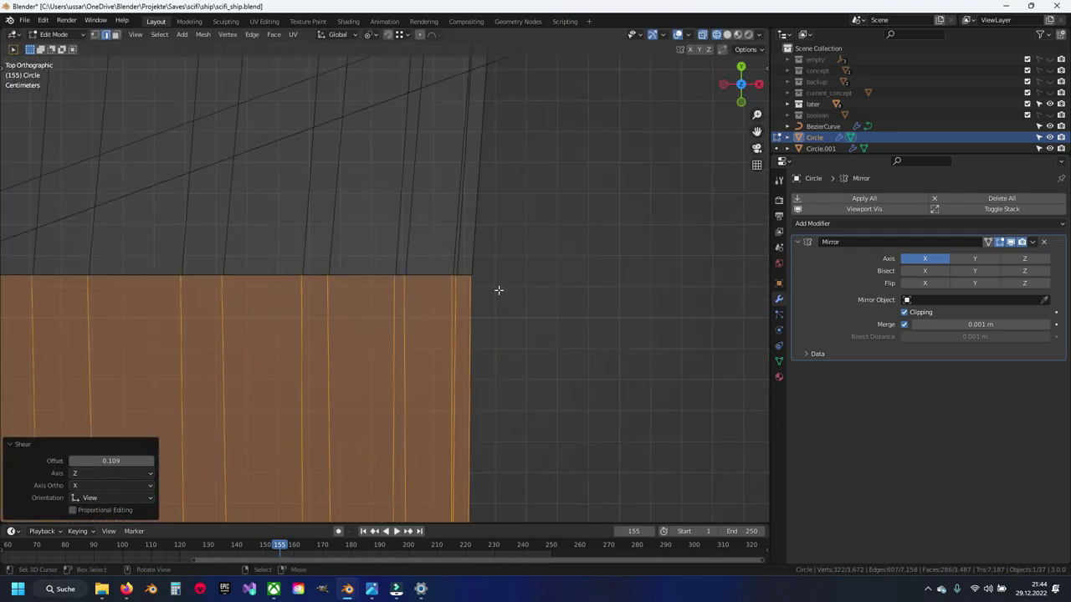
scroll(627, 289, up, 2)
scroll(509, 299, up, 2)
key(g)
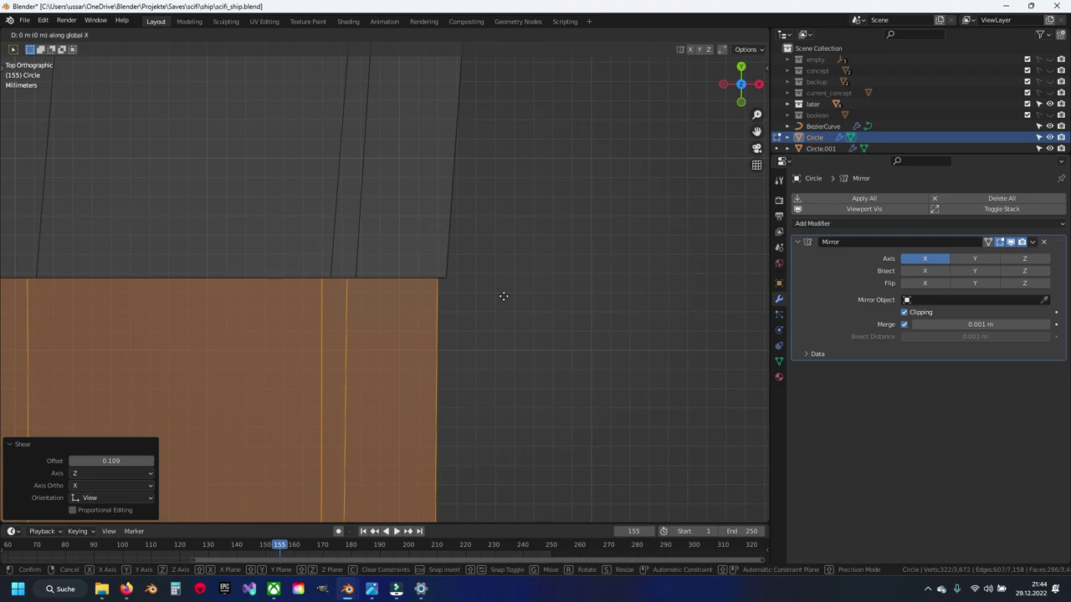
click(588, 294)
Merge the whole mesh by distance, removing 48 duplicate vertices
click(425, 275)
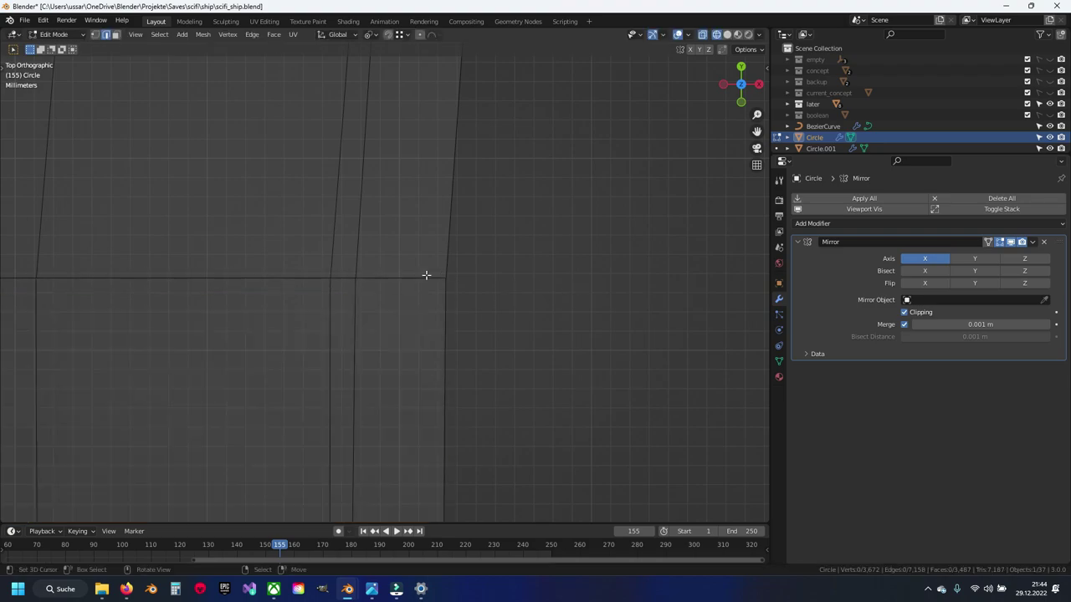
key(a)
key(m)
key(b)
click(458, 268)
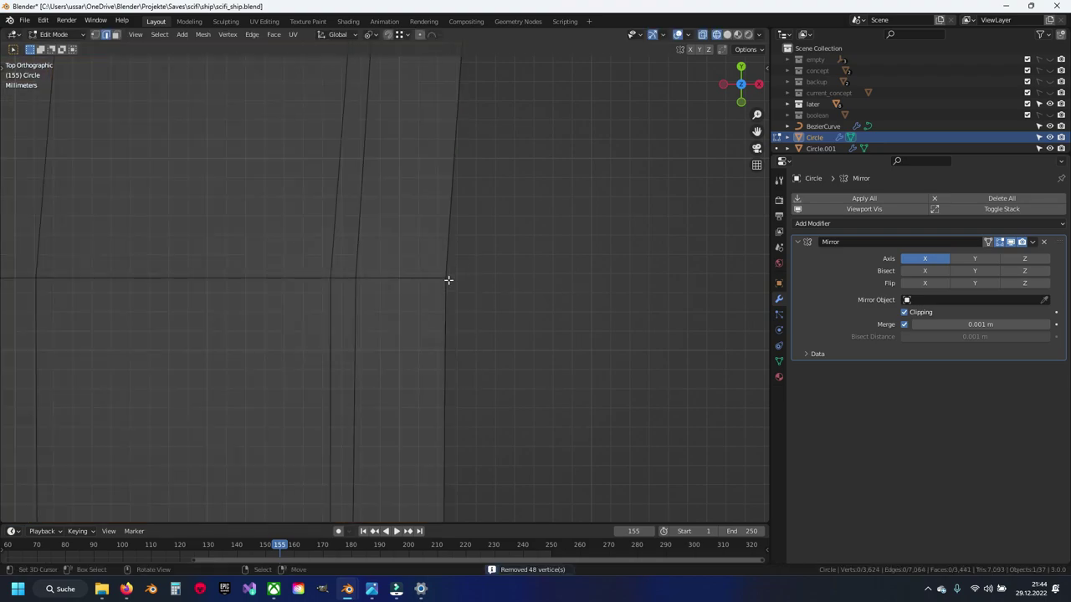
mouse_move(447, 282)
middle_down()
mouse_move(447, 345)
mouse_move(365, 289)
mouse_move(426, 293)
mouse_move(409, 227)
middle_up()
Isolate the tube in local view and mark the selected recess edge loop sharp
key(a)
key(alt+a)
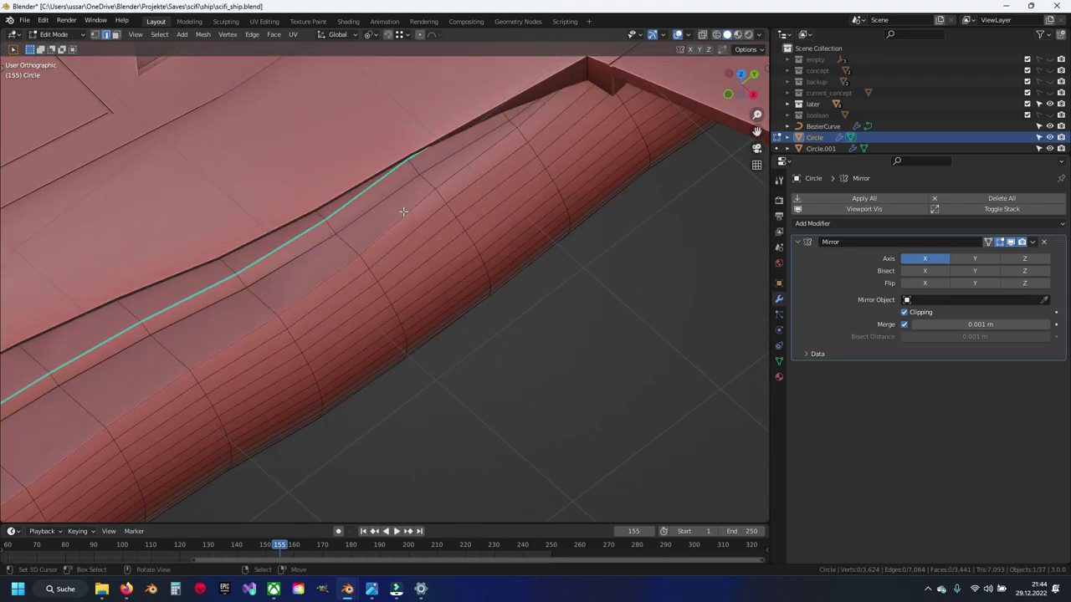
key(KP_Divide)
scroll(402, 261, down, 10)
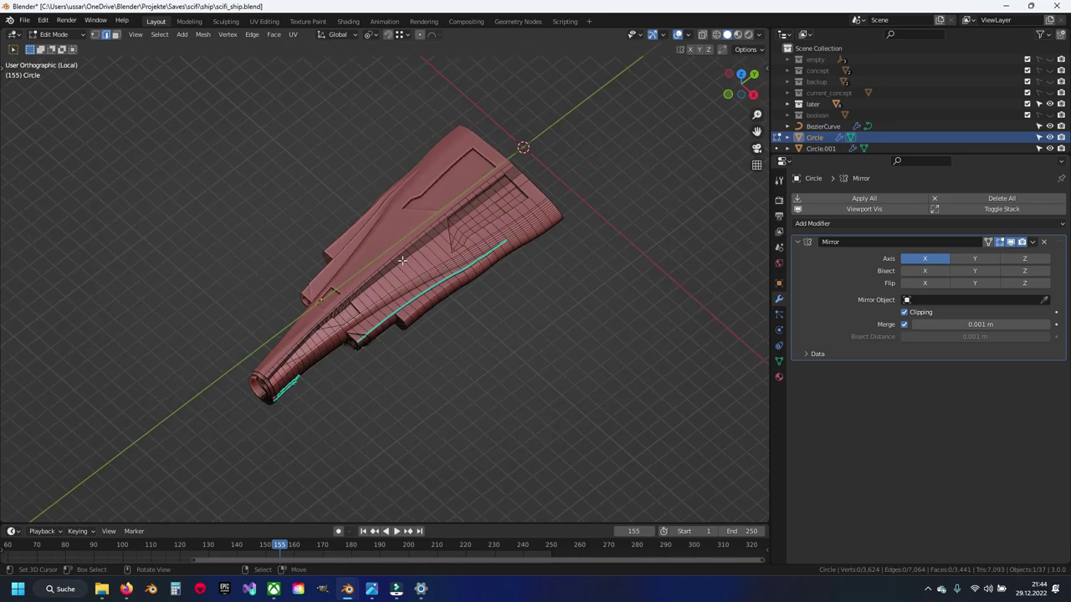
scroll(402, 261, up, 2)
scroll(449, 268, up, 5)
scroll(459, 258, up, 3)
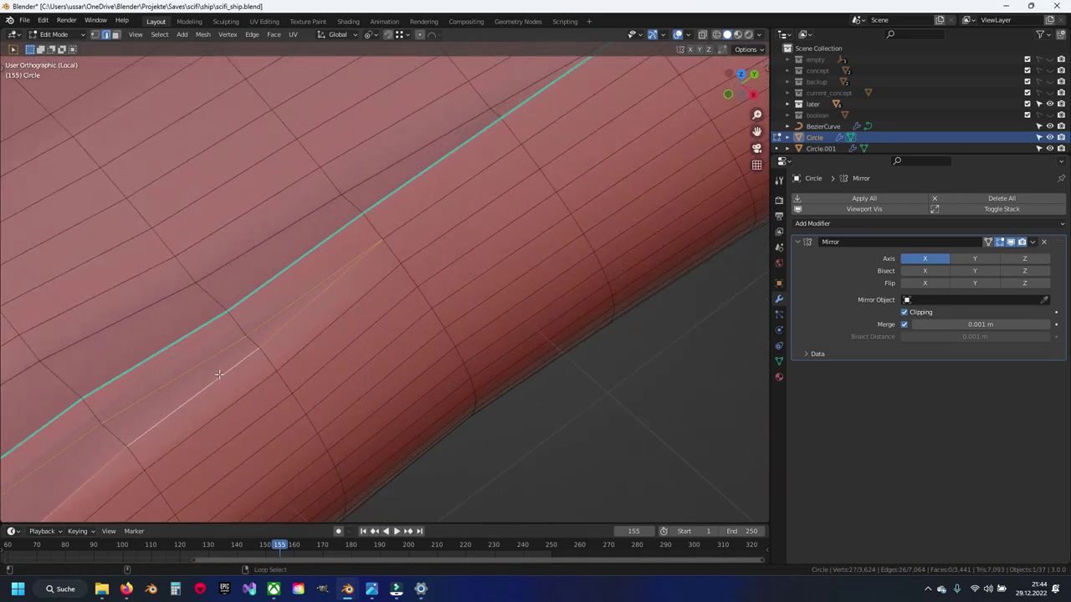
scroll(219, 374, down, 5)
scroll(339, 306, down, 3)
scroll(424, 298, up, 8)
key(ctrl+e)
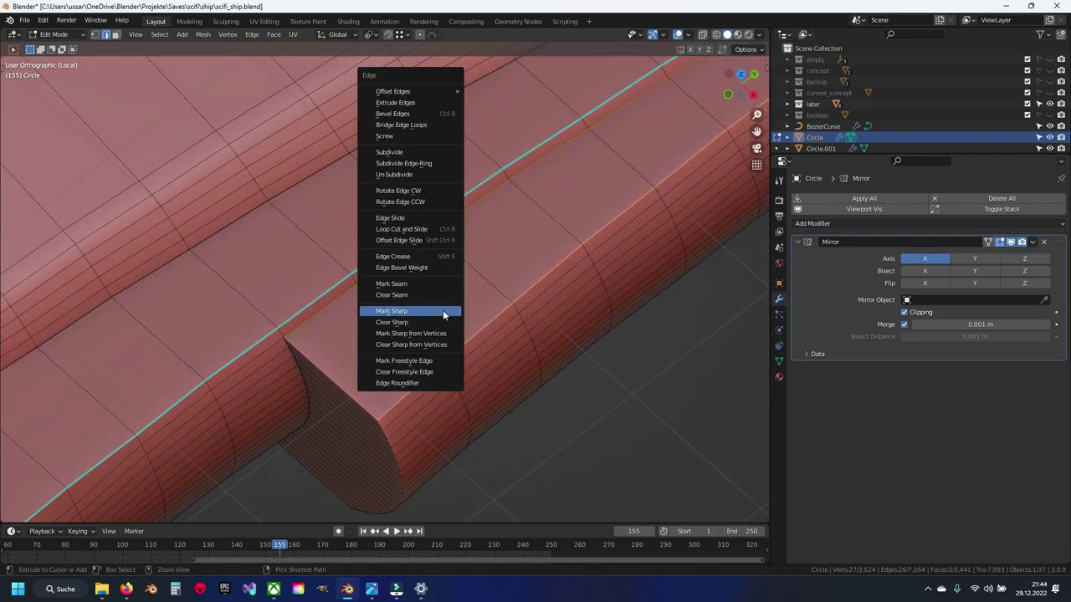
click(443, 309)
middle_drag(443, 310, 422, 249)
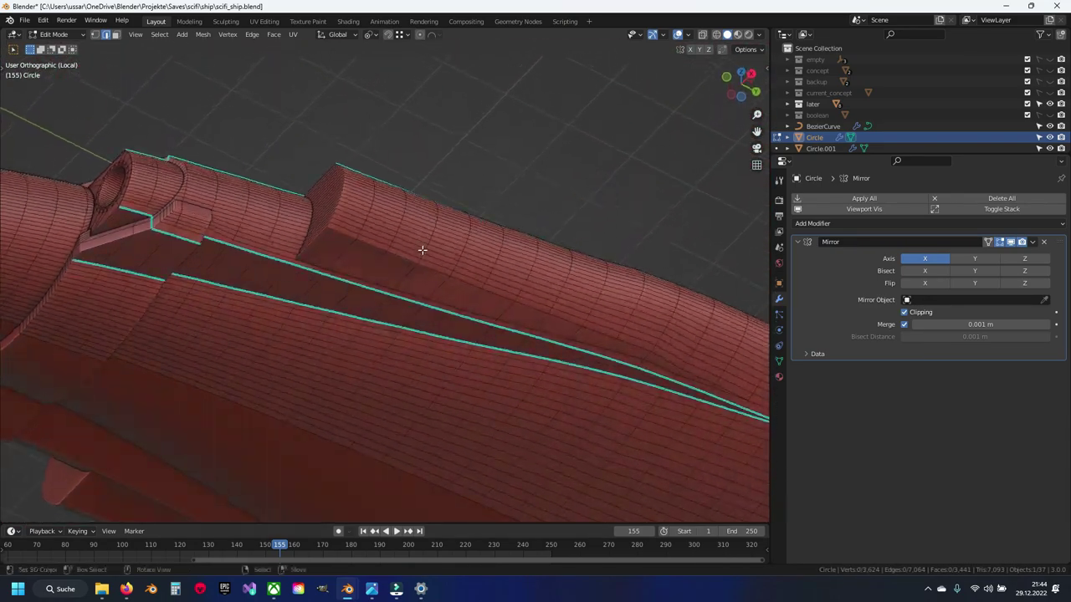
scroll(304, 196, up, 3)
Add the lower recess edge loop, clear its seam, and mark both loops sharp
key(ctrl+e)
key(Escape)
alt+shift+click(226, 239)
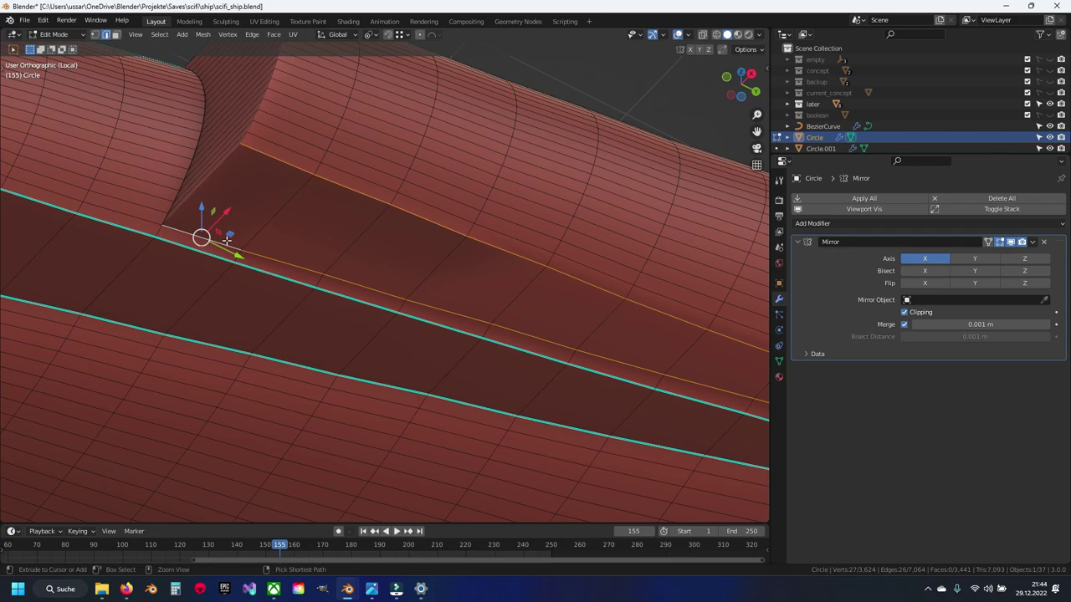
key(ctrl+e)
click(228, 231)
key(ctrl+e)
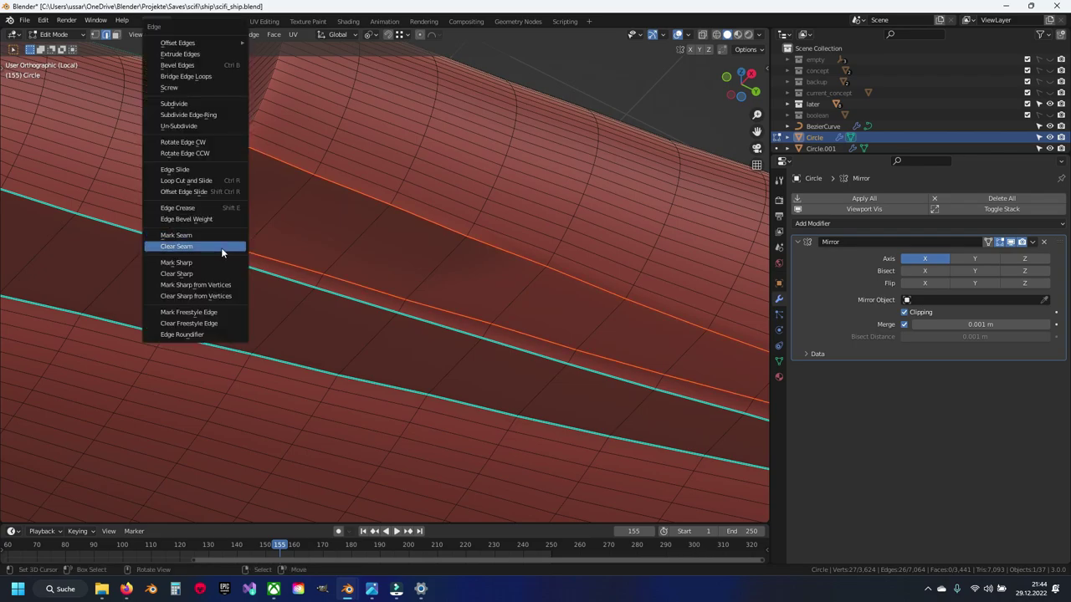
click(221, 249)
key(ctrl+e)
click(217, 265)
scroll(217, 264, down, 5)
Inspect the recess's crisp shading in Object Mode, then return to Edit Mode
key(Tab)
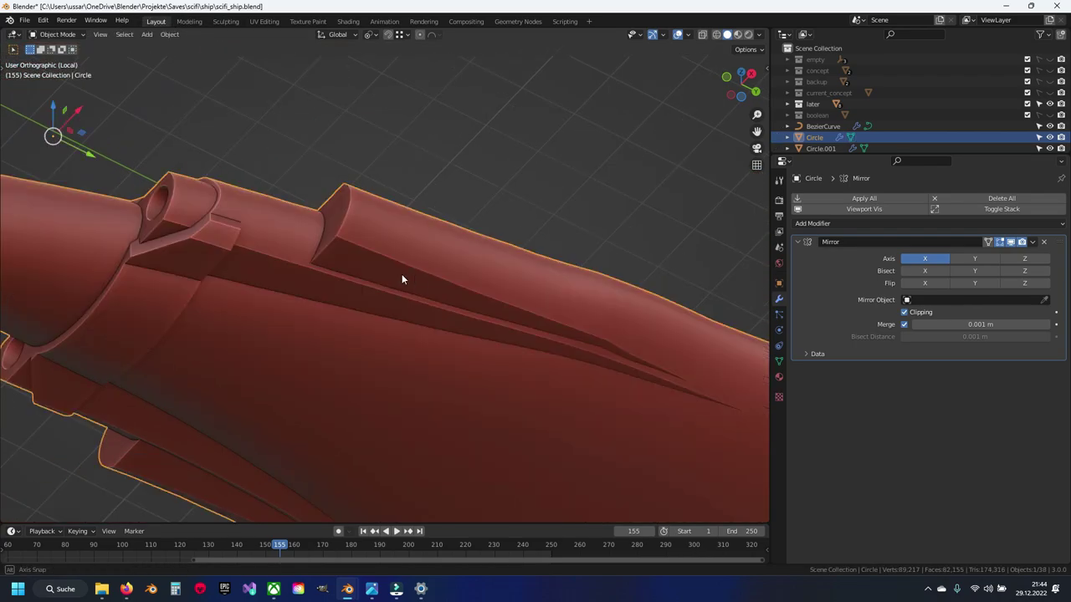
middle_drag(402, 273, 500, 280)
scroll(335, 231, up, 3)
scroll(323, 226, up, 3)
scroll(393, 318, up, 3)
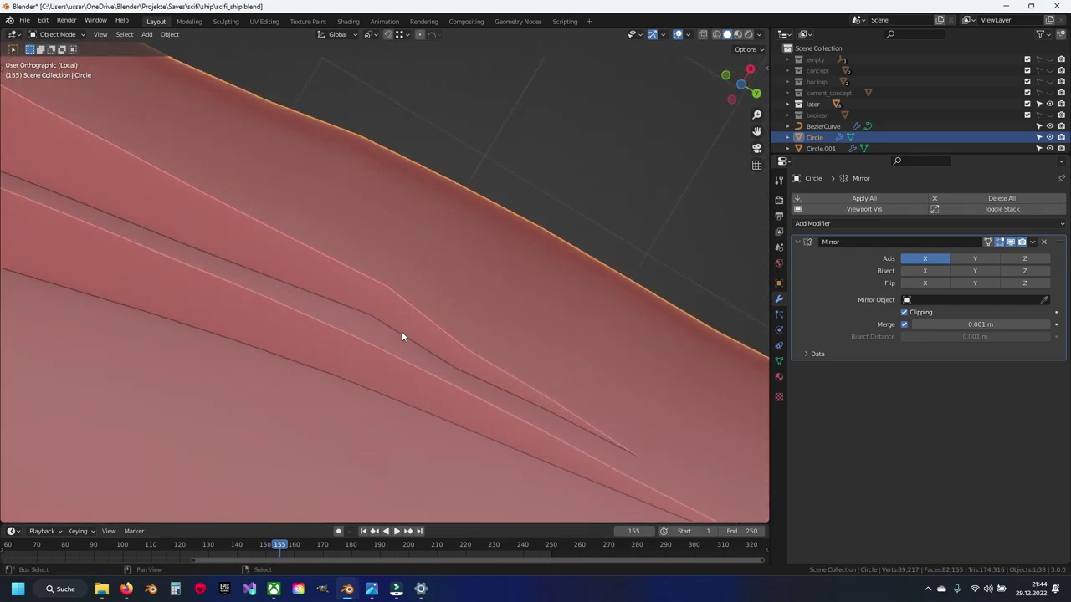
key(Tab)
From the bottom view, select a vertex on the recess edge and shift it sideways
key(ctrl+KP_7)
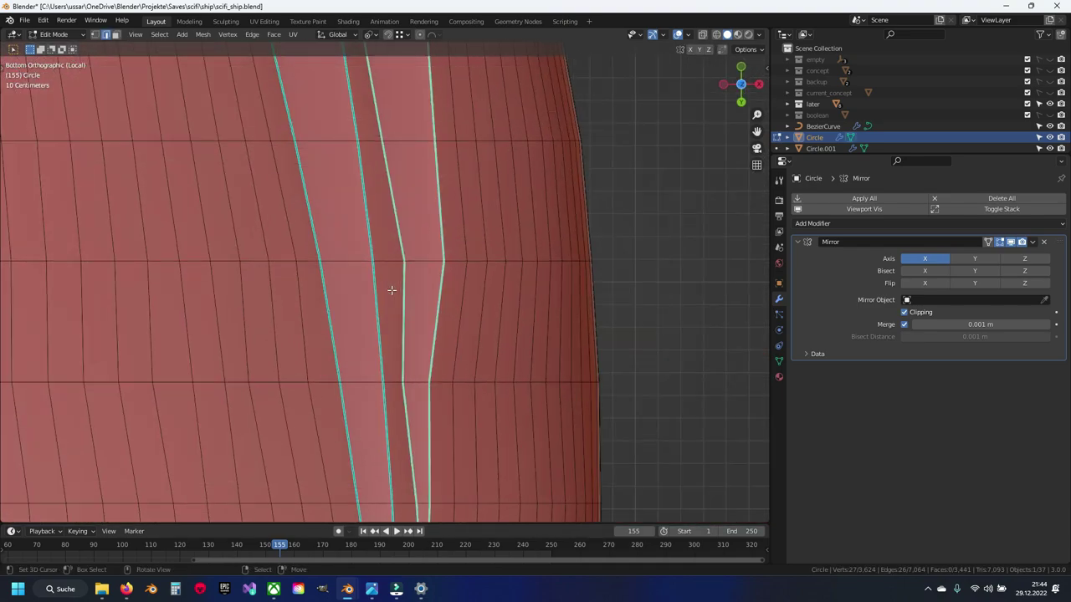
key(alt+a)
scroll(390, 246, down, 2)
click(390, 247)
scroll(398, 247, up, 1)
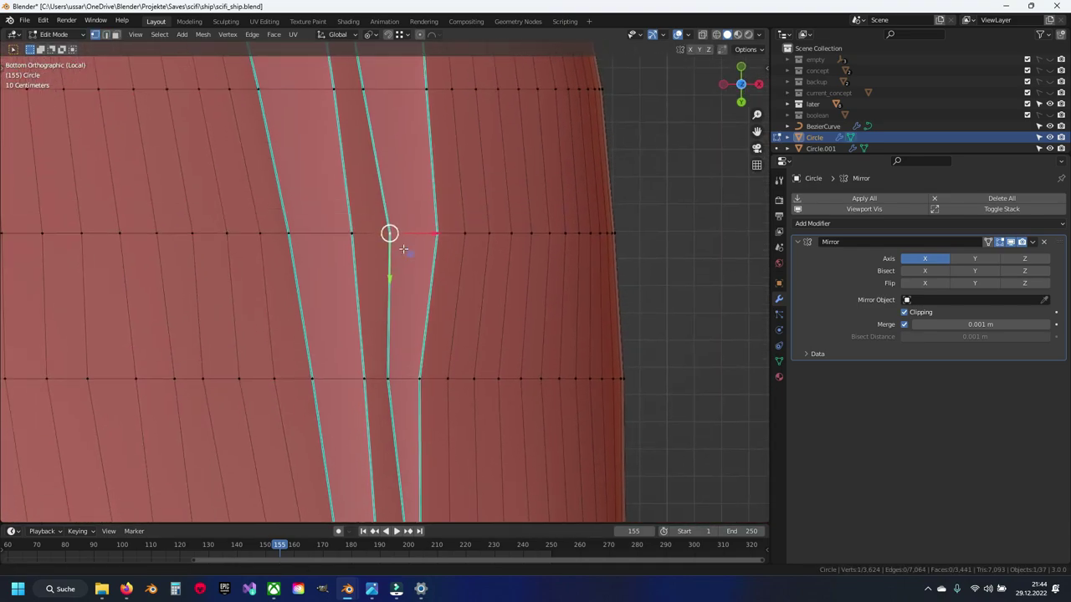
scroll(401, 251, up, 1)
key(g)
click(430, 248)
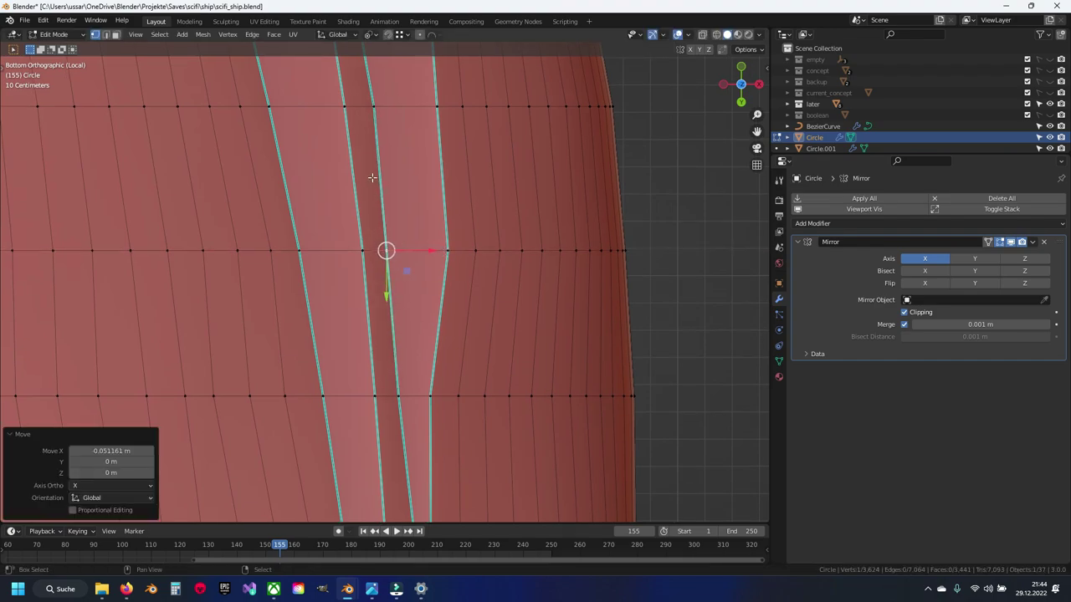
shift+middle_drag(430, 248, 373, 239)
click(408, 230)
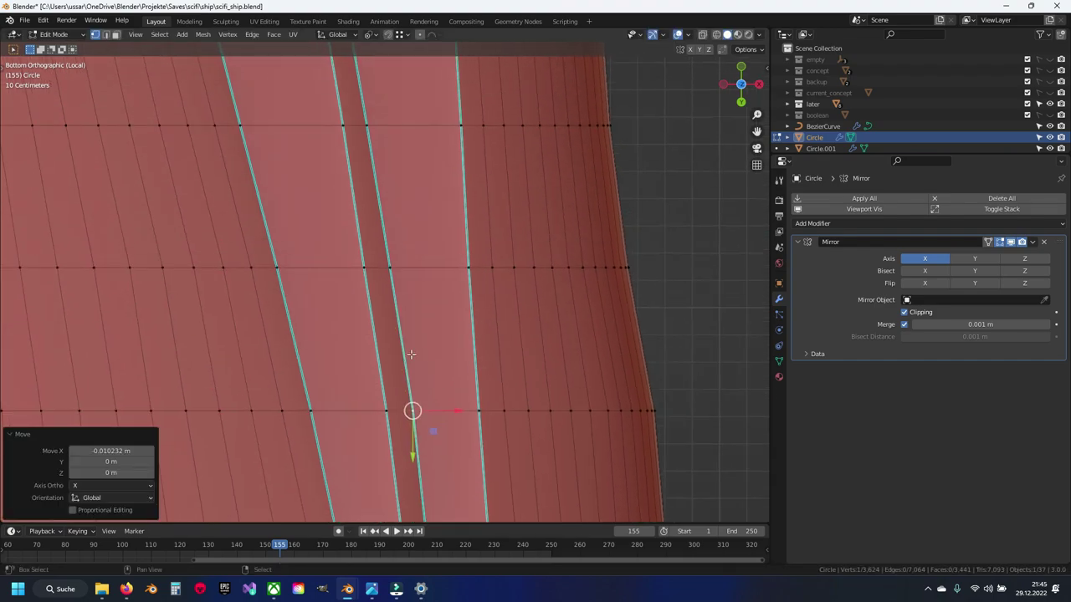
Try sliding the recess vertex along X, then cancel and undo the attempt
mouse_move(410, 411)
shift+middle_down()
mouse_move(399, 358)
mouse_move(407, 322)
shift+middle_up()
scroll(411, 354, down, 1)
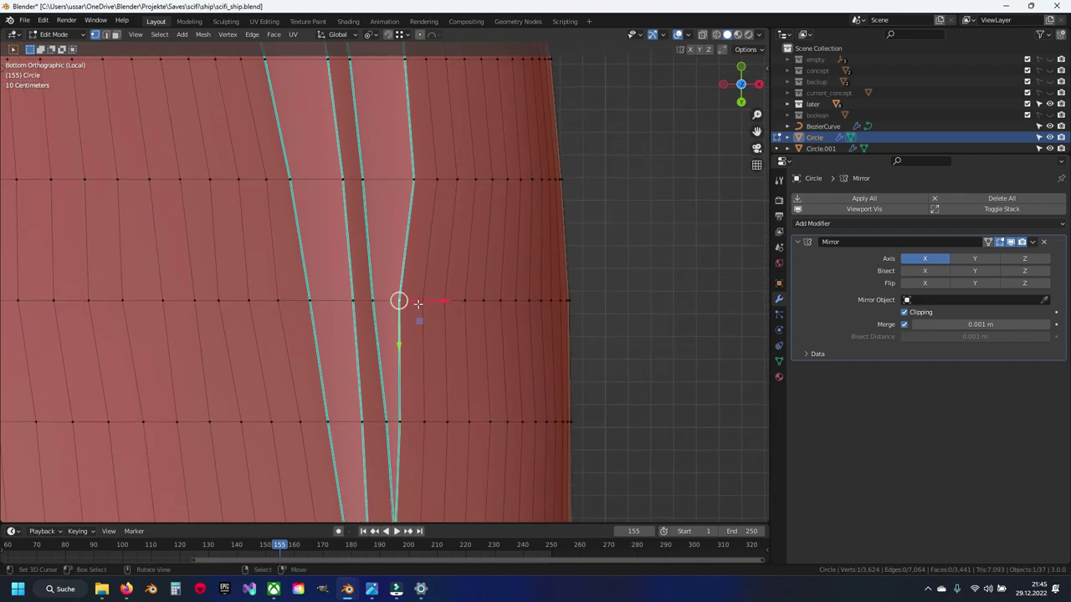
drag(435, 302, 445, 303)
shift+middle_drag(444, 303, 452, 245)
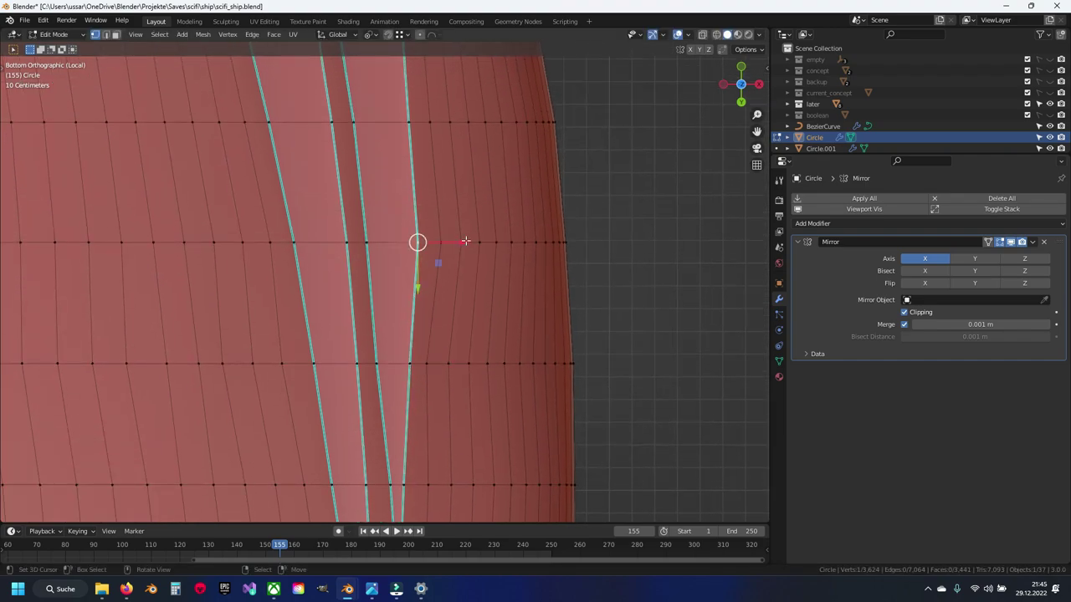
drag(455, 243, 447, 218)
shift+middle_drag(446, 217, 423, 256)
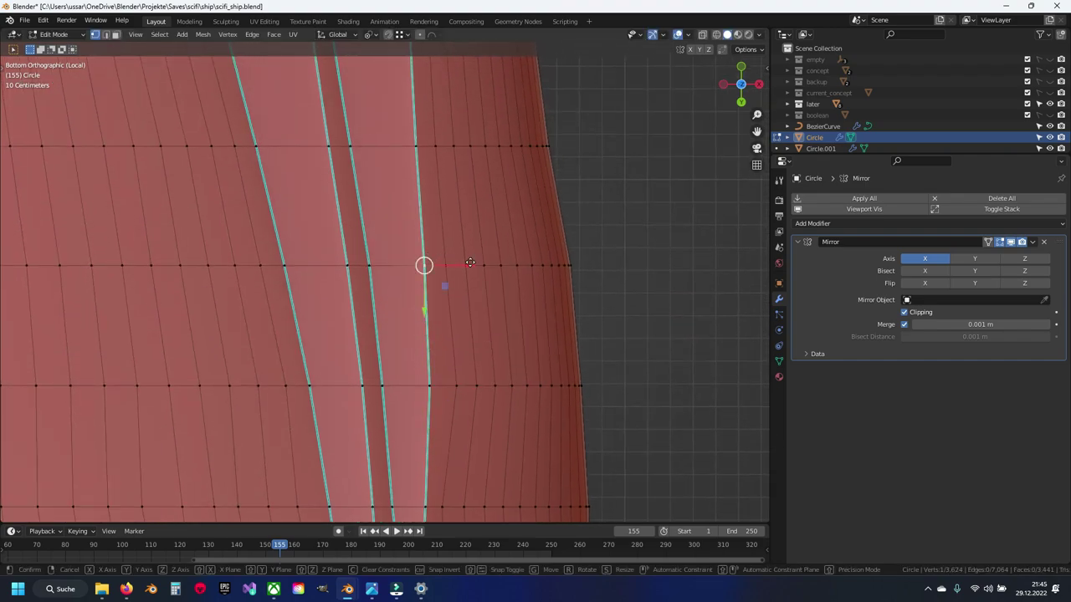
drag(470, 263, 466, 264)
right_click(426, 265)
key(ctrl+z)
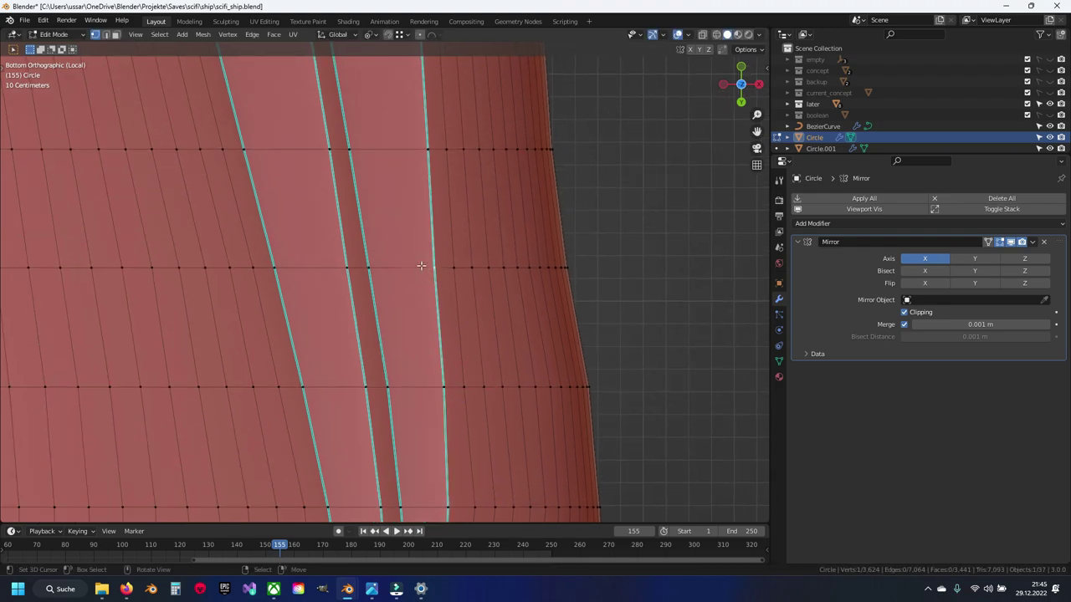
Retry the recess vertex's X position, undoing misplaced moves until it sits right
shift+middle_drag(441, 193, 435, 282)
drag(474, 238, 465, 237)
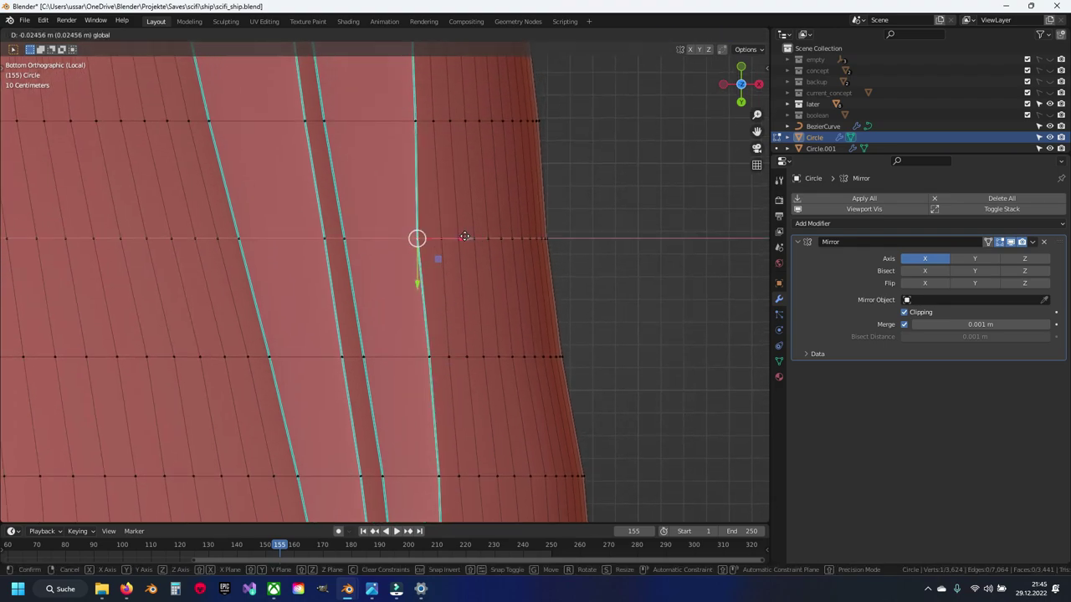
click(467, 240)
key(ctrl+z)
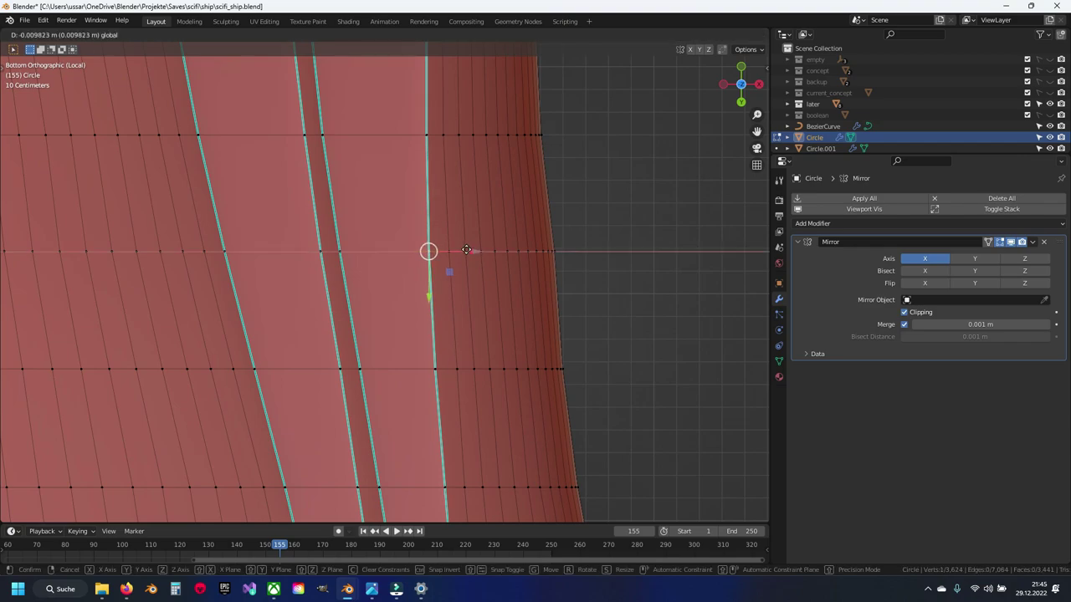
click(466, 249)
shift+middle_drag(466, 249, 472, 405)
key(ctrl+z)
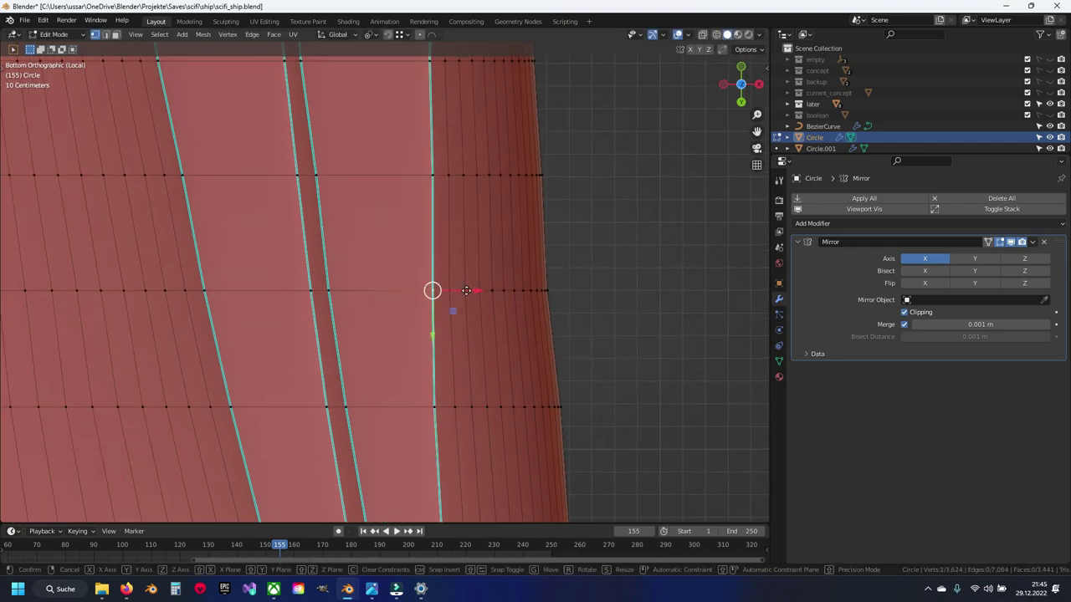
click(465, 290)
key(ctrl+z)
drag(475, 294, 471, 294)
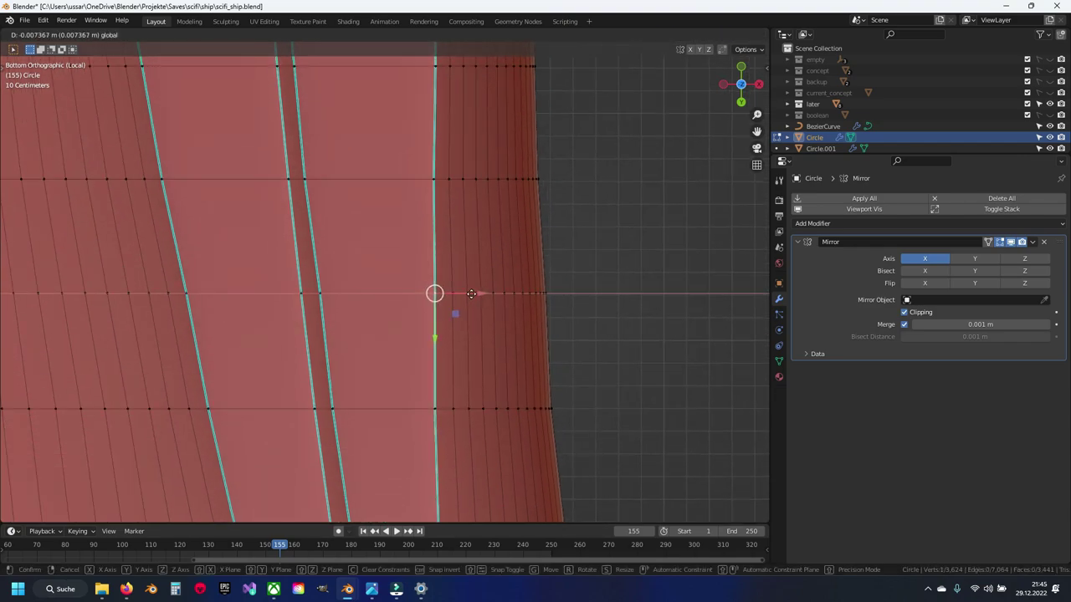
click(469, 292)
mouse_move(411, 249)
shift+middle_down()
mouse_move(416, 360)
mouse_move(406, 148)
mouse_move(402, 275)
mouse_move(403, 192)
mouse_move(461, 311)
shift+middle_up()
Check the shaded hull in solid and wireframe views, then slide the selected vertices along X
key(Tab)
key(Tab)
scroll(451, 290, up, 1)
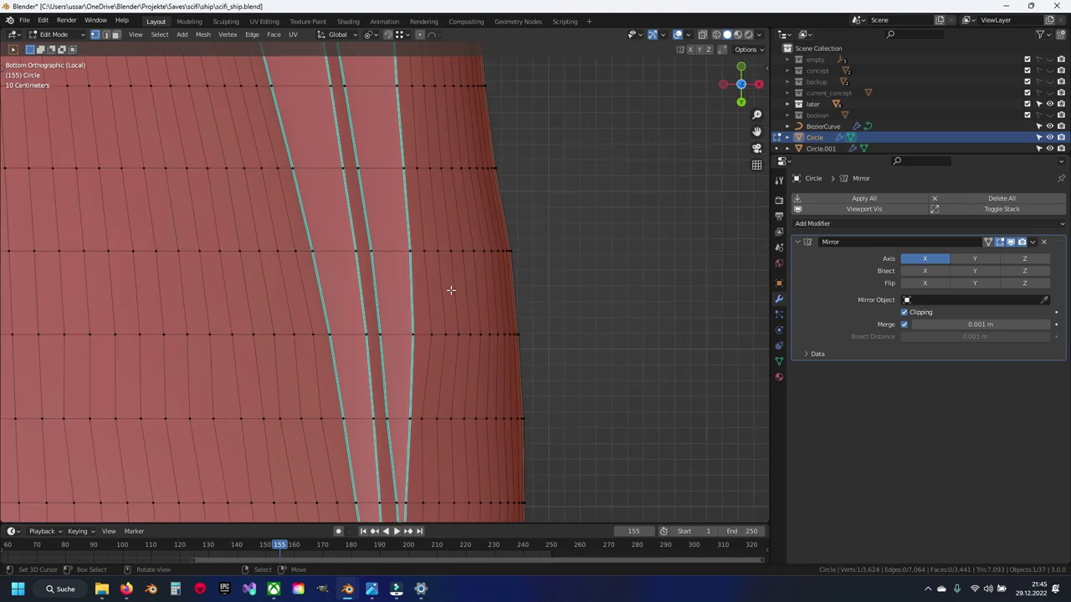
key(shift+z)
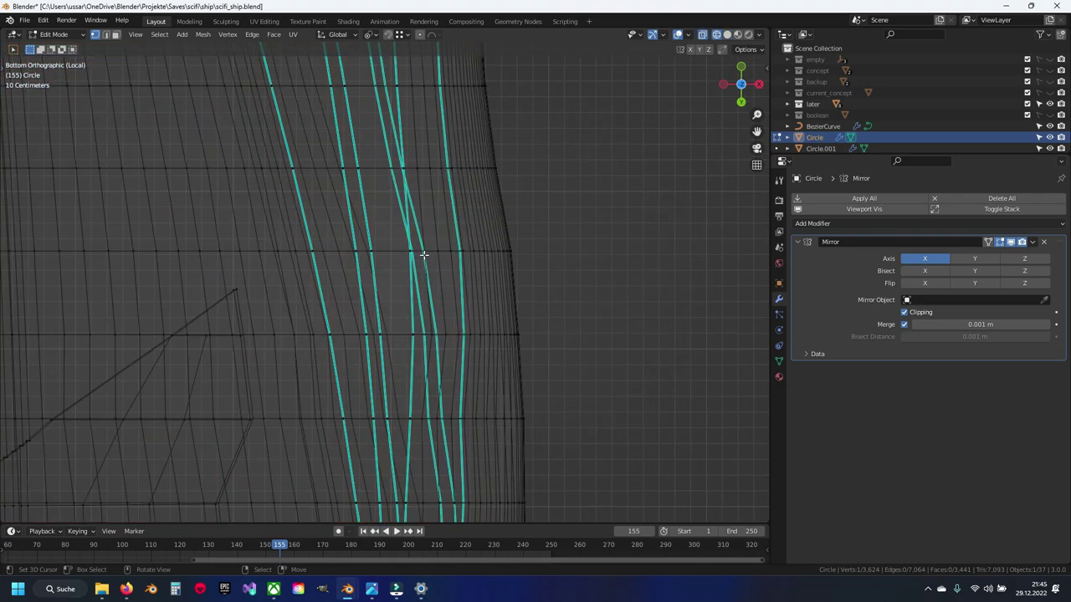
key(shift+z)
mouse_move(424, 255)
middle_down()
mouse_move(456, 220)
mouse_move(371, 296)
mouse_move(442, 395)
mouse_move(406, 295)
middle_up()
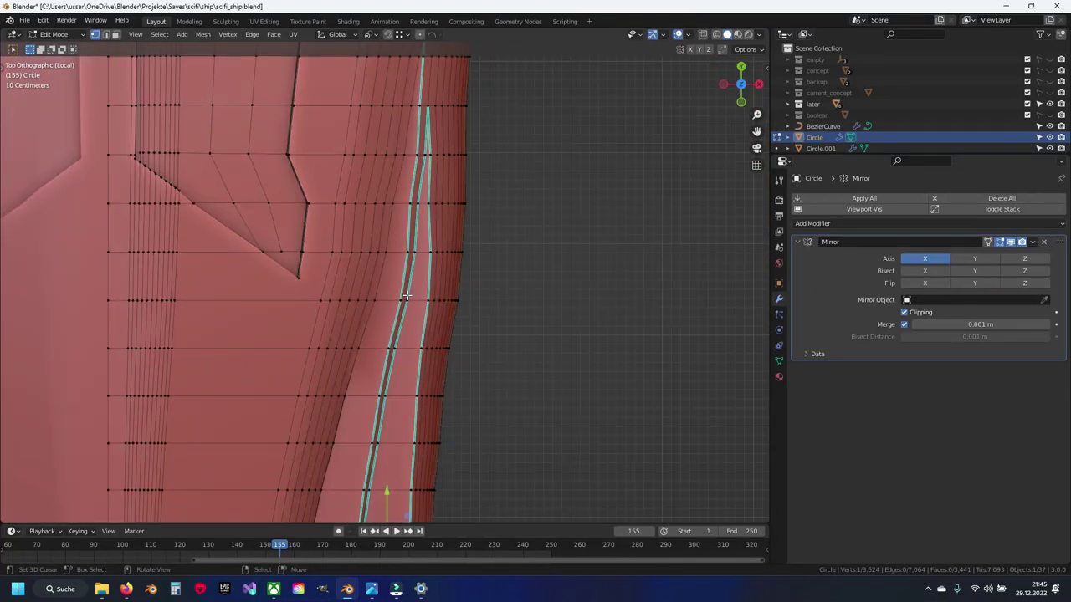
scroll(407, 295, up, 3)
scroll(399, 240, up, 2)
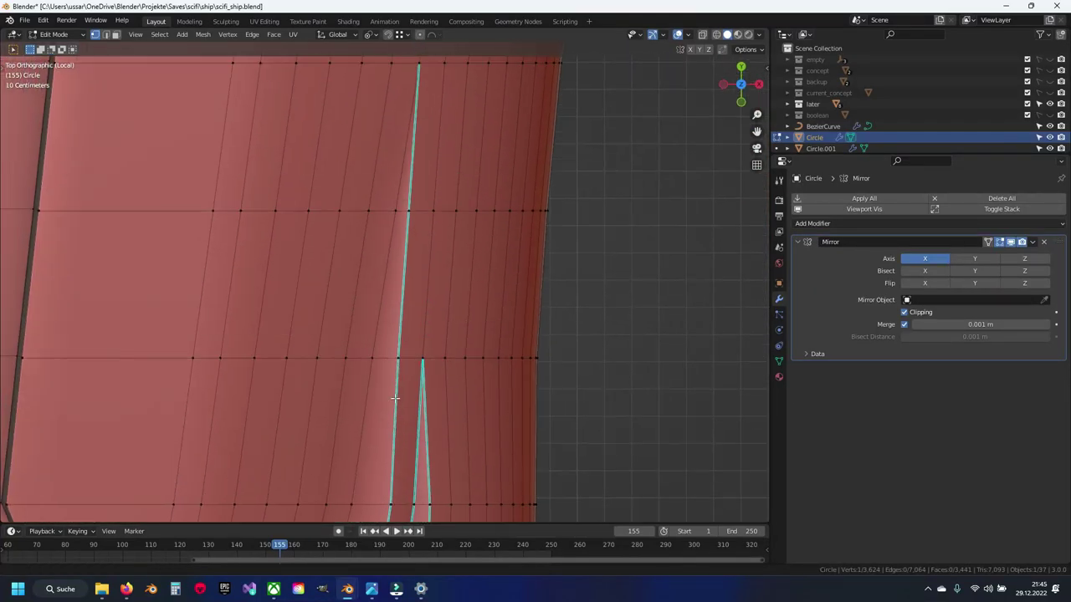
shift+scroll(394, 241, down, 2)
drag(388, 350, 411, 348)
shift+scroll(389, 217, down, 4)
Select the lower recess vertices one by one and nudge each along X
click(370, 314)
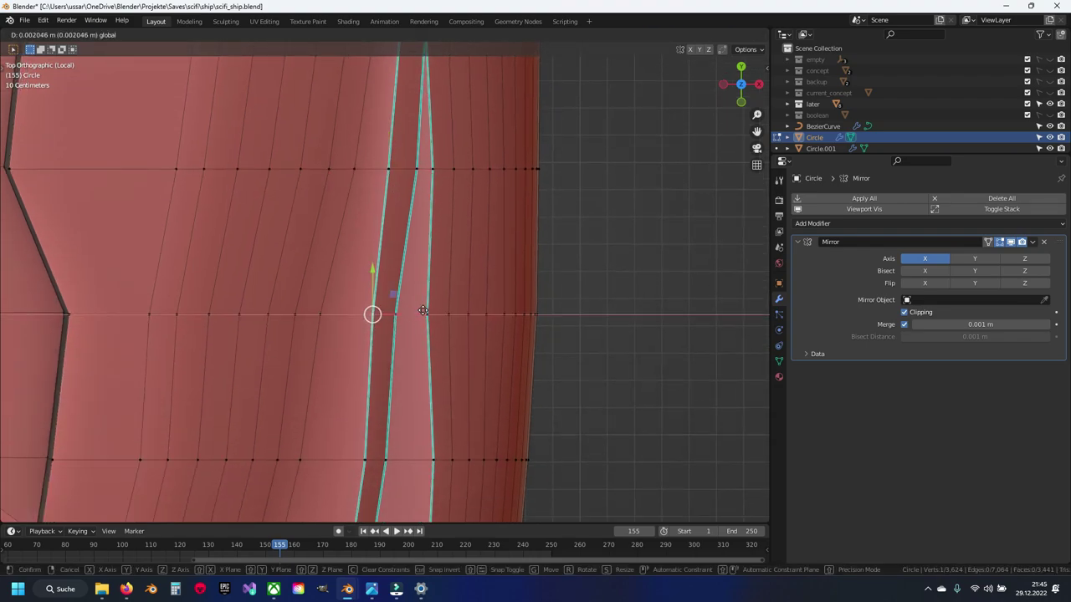
drag(424, 311, 423, 310)
shift+scroll(423, 310, down, 3)
click(366, 347)
mouse_move(387, 347)
mouse_down()
mouse_move(439, 339)
mouse_move(406, 310)
mouse_move(392, 345)
mouse_up()
ctrl+scroll(404, 344, up, 2)
click(418, 202)
click(399, 346)
click(438, 339)
shift+scroll(437, 339, down, 2)
click(440, 168)
click(410, 311)
Reselect and fine-tune the lower recess vertex positions with small leftward shifts
shift+scroll(421, 317, down, 1)
shift+scroll(421, 318, up, 1)
click(392, 310)
shift+scroll(409, 345, down, 2)
click(410, 346)
shift+scroll(418, 339, down, 1)
click(392, 332)
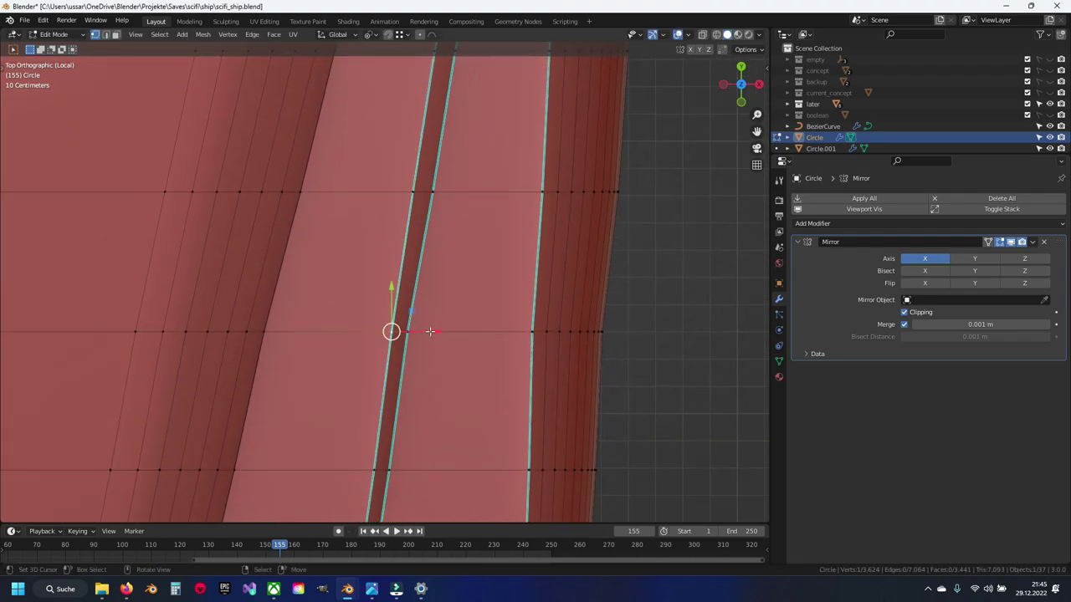
click(435, 328)
shift+scroll(434, 328, up, 1)
click(418, 342)
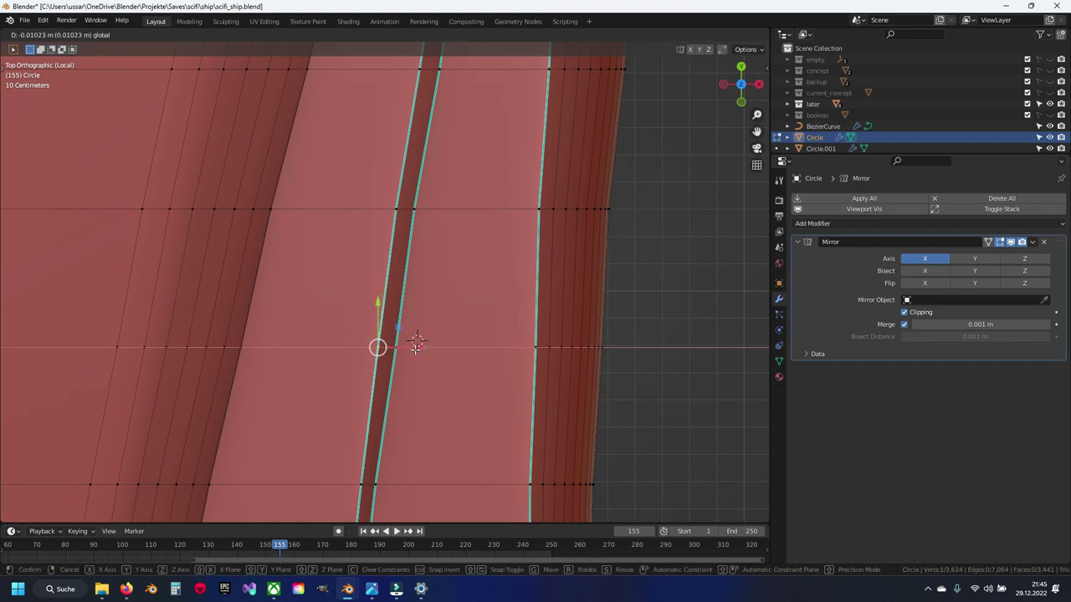
click(416, 346)
shift+middle_drag(416, 347, 448, 240)
Shift the lower recess vertex slightly left, constrained to the X axis
click(392, 376)
key(g)
key(x)
click(413, 388)
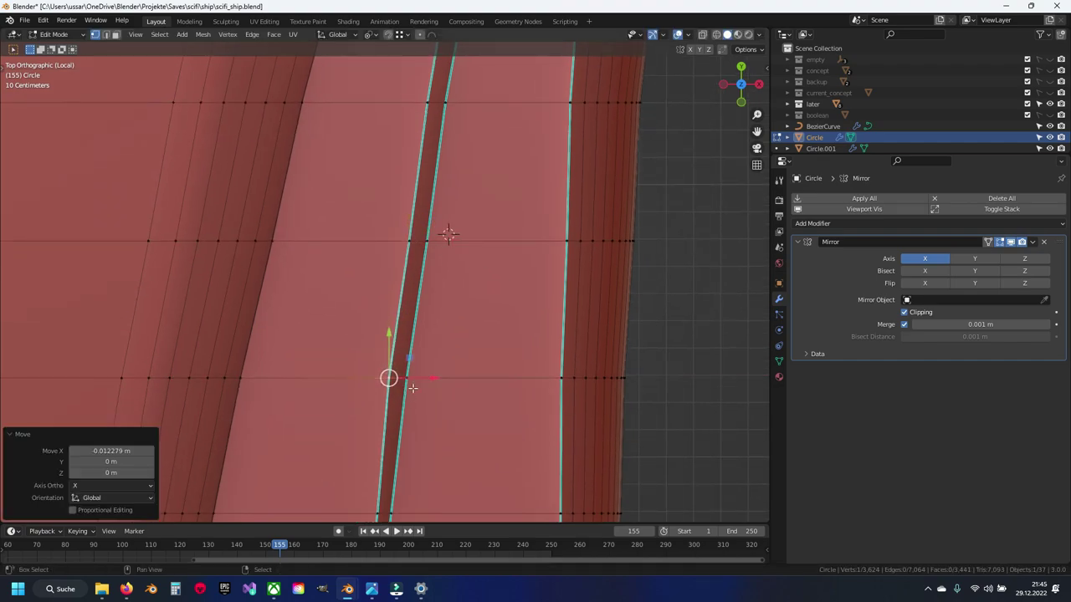
shift+scroll(426, 360, down, 8)
shift+scroll(442, 293, down, 8)
shift+scroll(435, 264, up, 3)
shift+scroll(437, 261, down, 6)
ctrl+scroll(440, 258, up, 4)
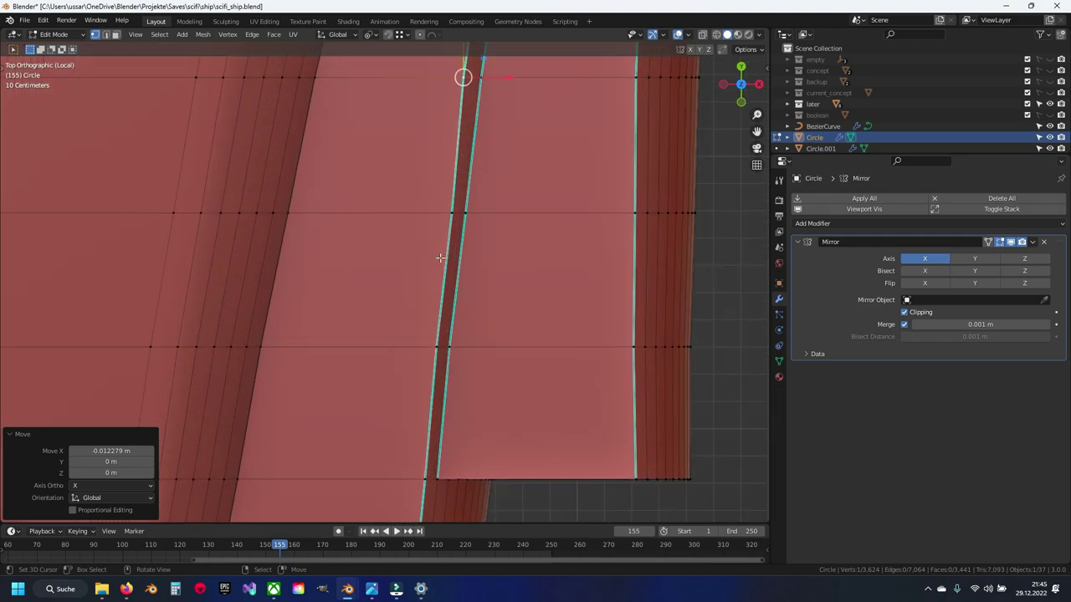
Move two more recess-edge vertices along X with small sideways shifts
click(452, 212)
shift+middle_drag(452, 212, 427, 256)
key(g)
key(x)
click(440, 319)
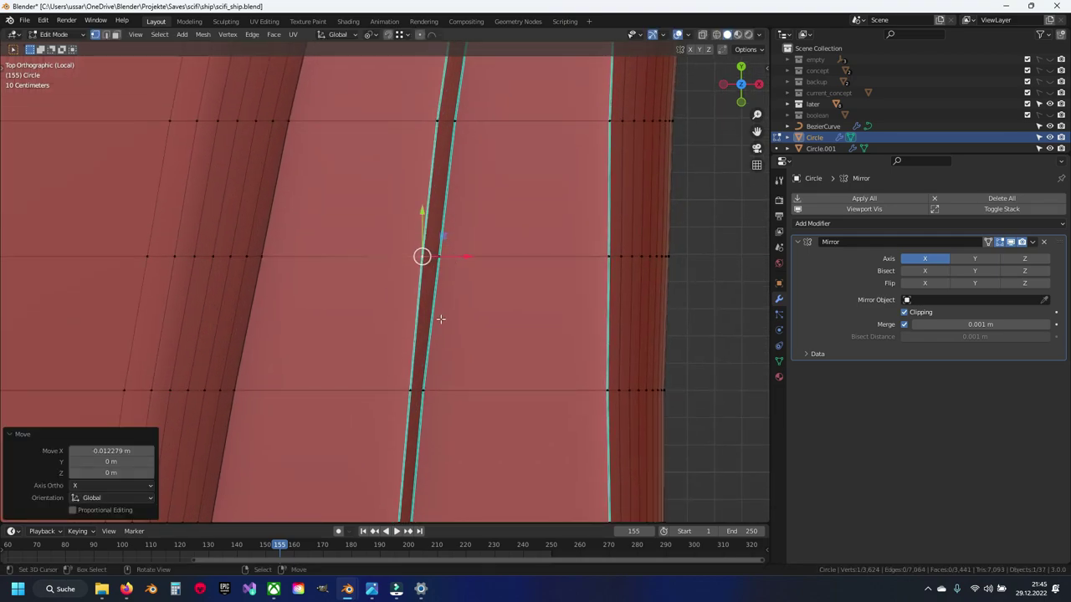
click(410, 389)
key(g)
key(x)
click(406, 388)
Select the vertex further down the edge and confirm its sideways move
shift+scroll(416, 266, down, 6)
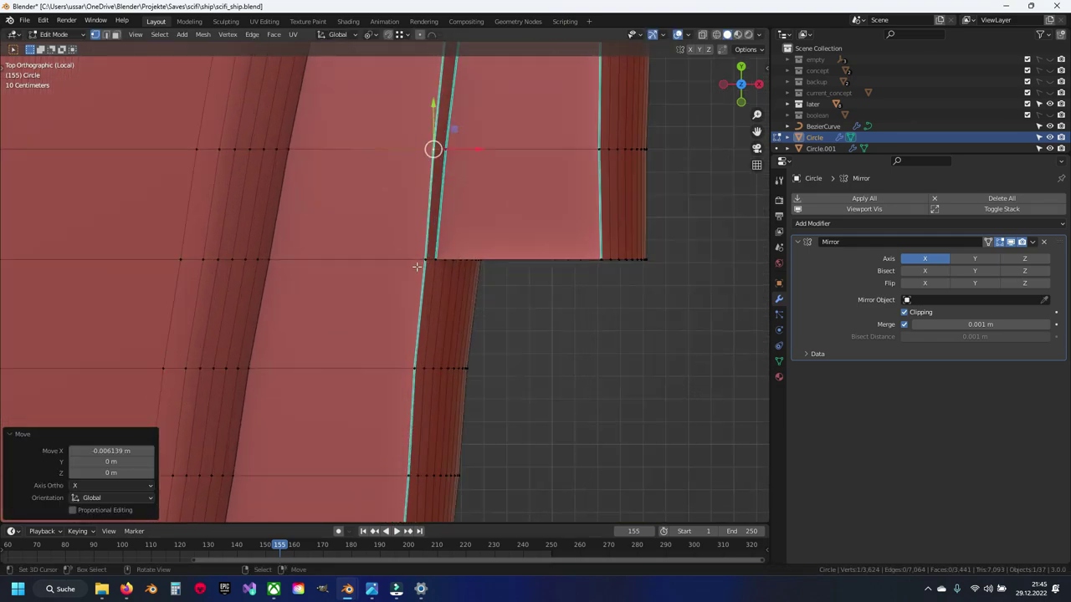
click(425, 260)
click(452, 260)
scroll(458, 260, down, 5)
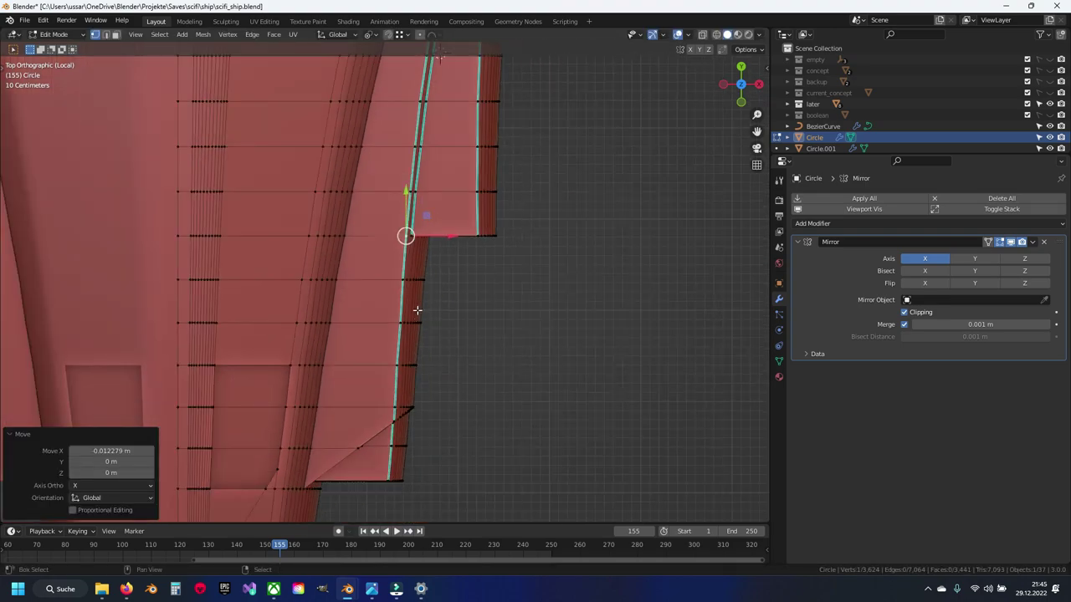
shift+scroll(461, 127, up, 5)
scroll(460, 127, up, 2)
scroll(435, 174, up, 3)
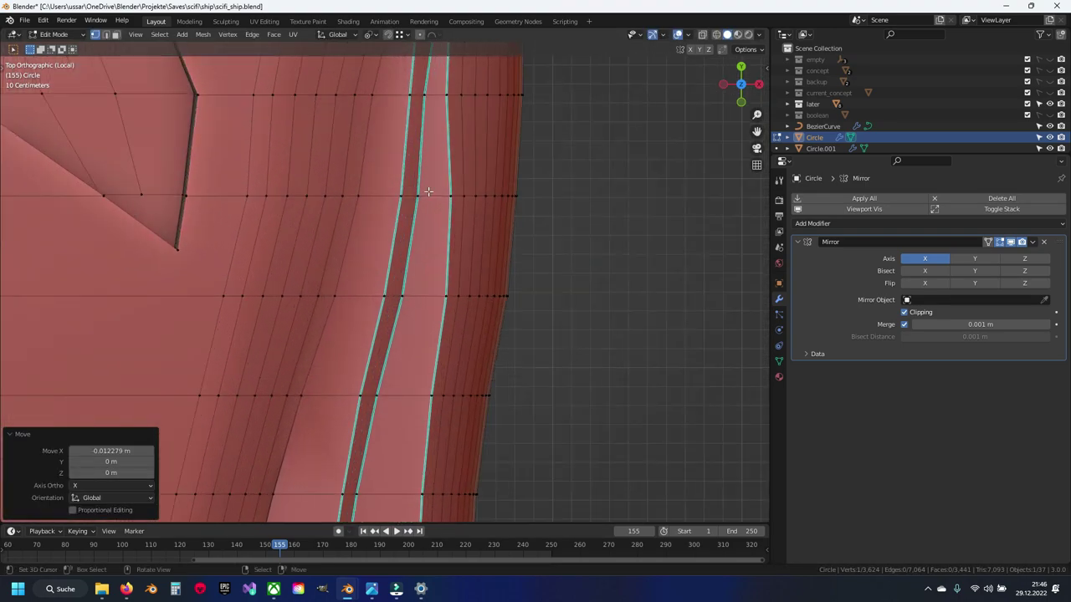
shift+scroll(432, 301, up, 2)
shift+scroll(420, 357, down, 1)
Reposition two more vertices lower on the recess edge along X
click(408, 319)
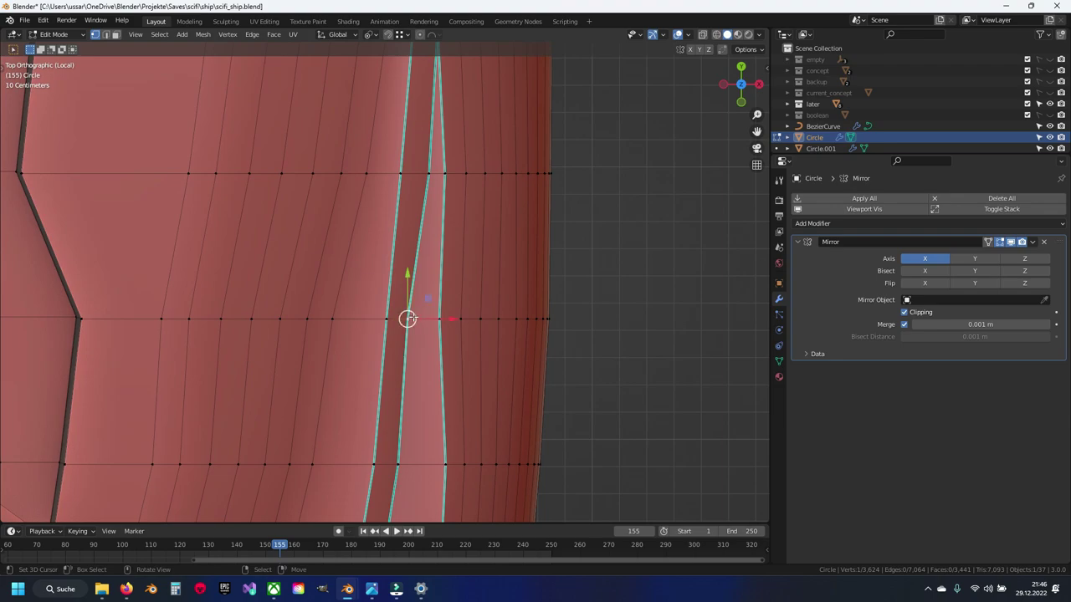
click(481, 177)
click(483, 174)
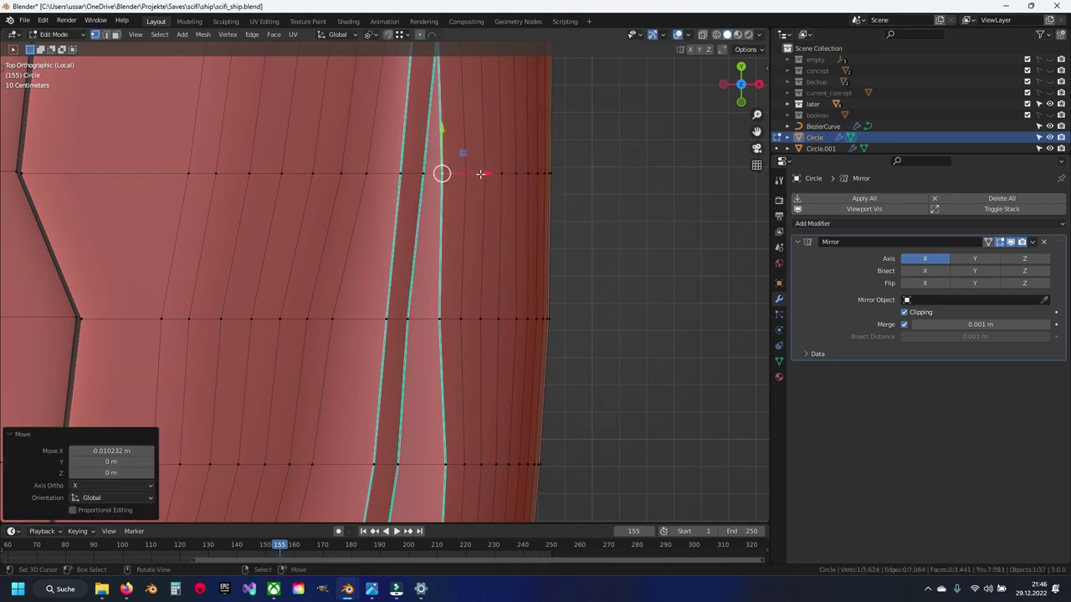
shift+middle_drag(482, 174, 453, 73)
click(368, 364)
key(g)
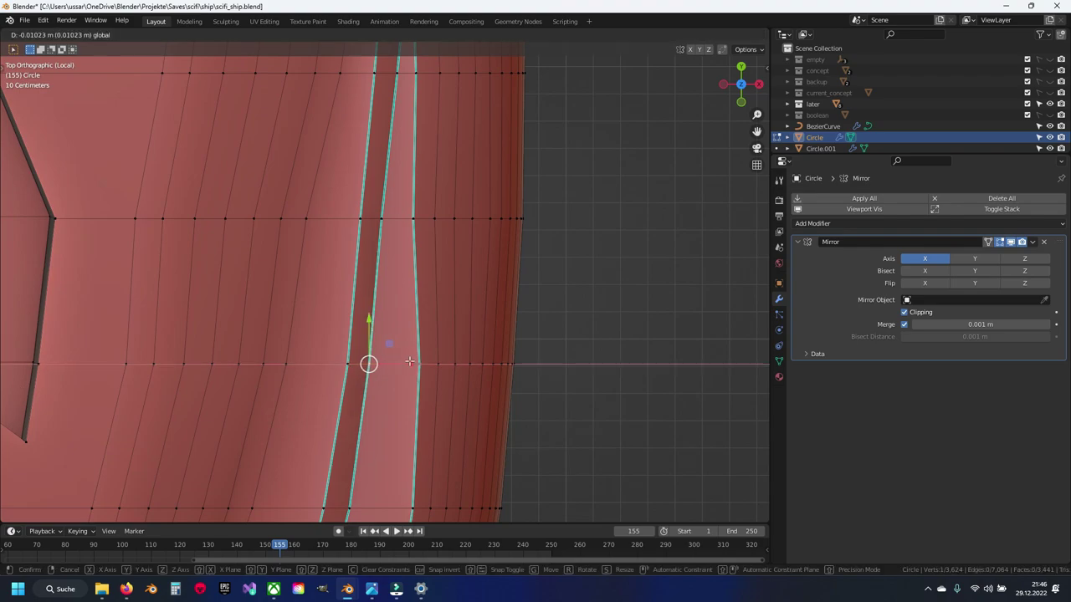
click(419, 358)
shift+scroll(420, 350, down, 5)
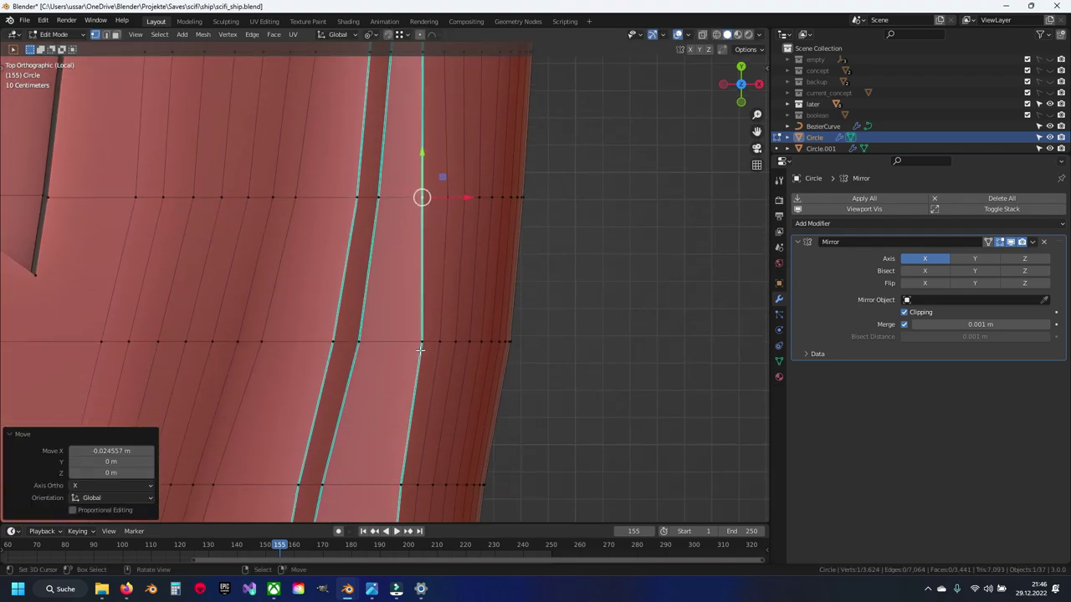
Slide the groove's edge loop right along X to widen the strip
click(421, 343)
key(g)
key(x)
drag(386, 343, 443, 343)
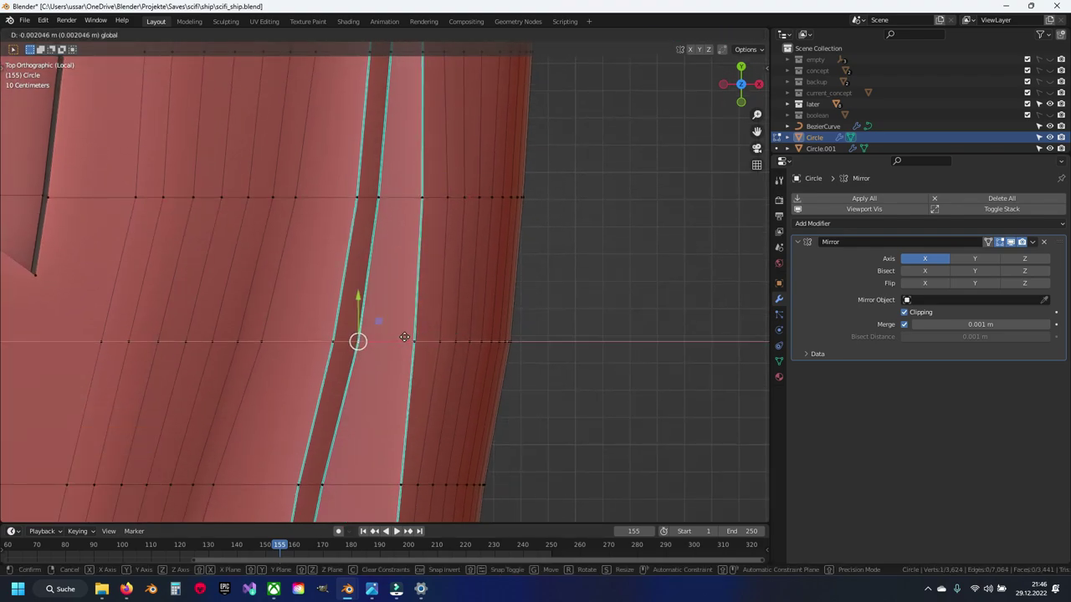
shift+middle_drag(453, 341, 501, 301)
drag(502, 302, 495, 302)
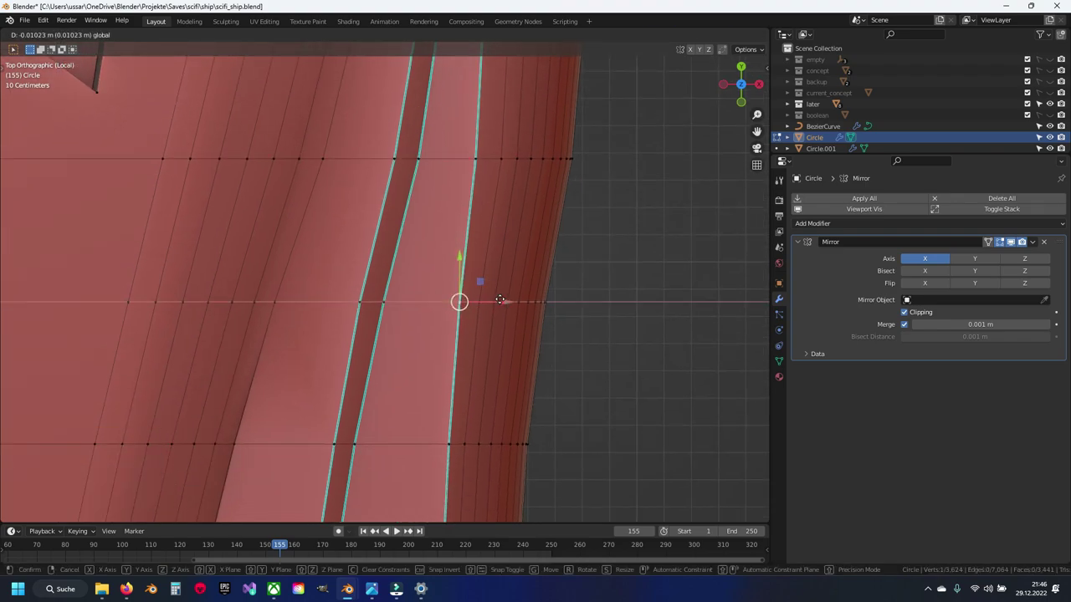
mouse_move(496, 301)
shift+middle_down()
mouse_move(504, 217)
mouse_move(490, 359)
shift+middle_up()
drag(490, 359, 487, 358)
click(486, 358)
Nudge the edge loop along X again to about -0.008186 m, then refine its position
shift+middle_drag(487, 358, 487, 171)
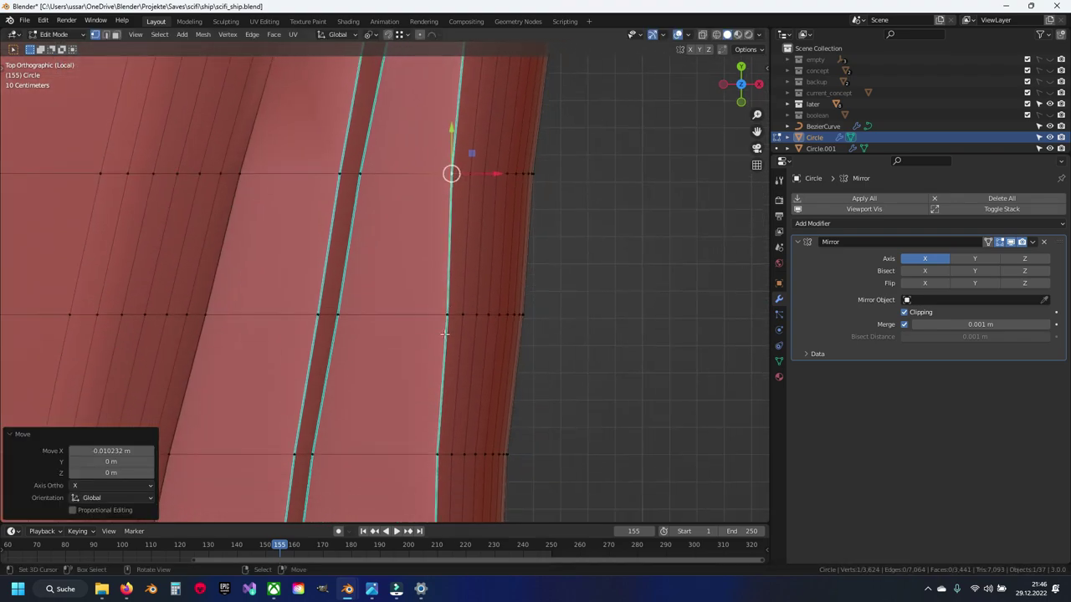
shift+middle_drag(469, 251, 434, 392)
shift+middle_drag(434, 452, 434, 350)
key(g)
key(x)
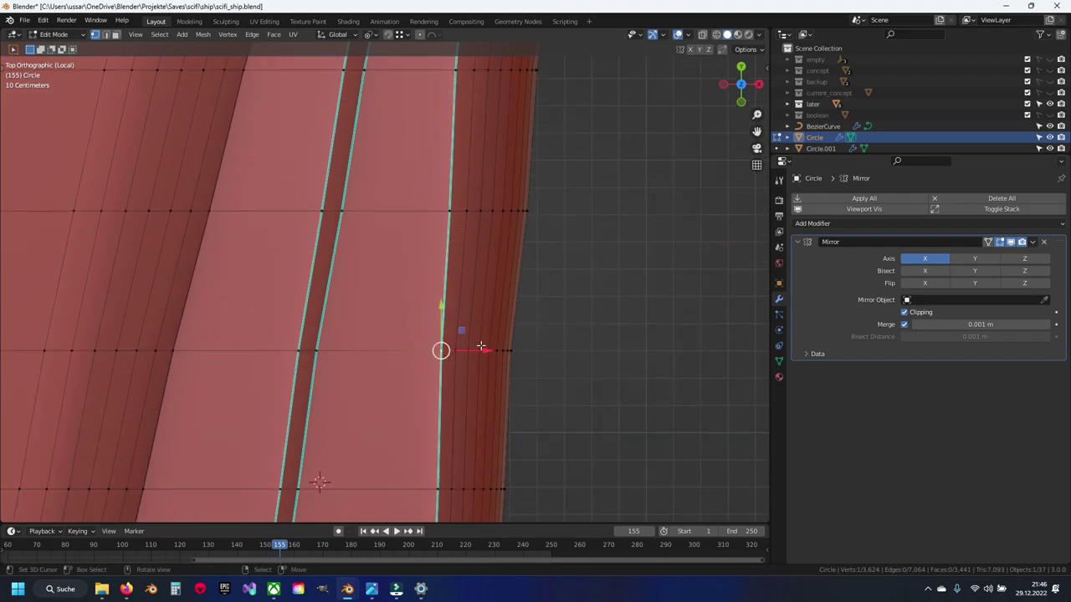
click(436, 350)
shift+middle_drag(434, 497, 422, 343)
key(g)
key(x)
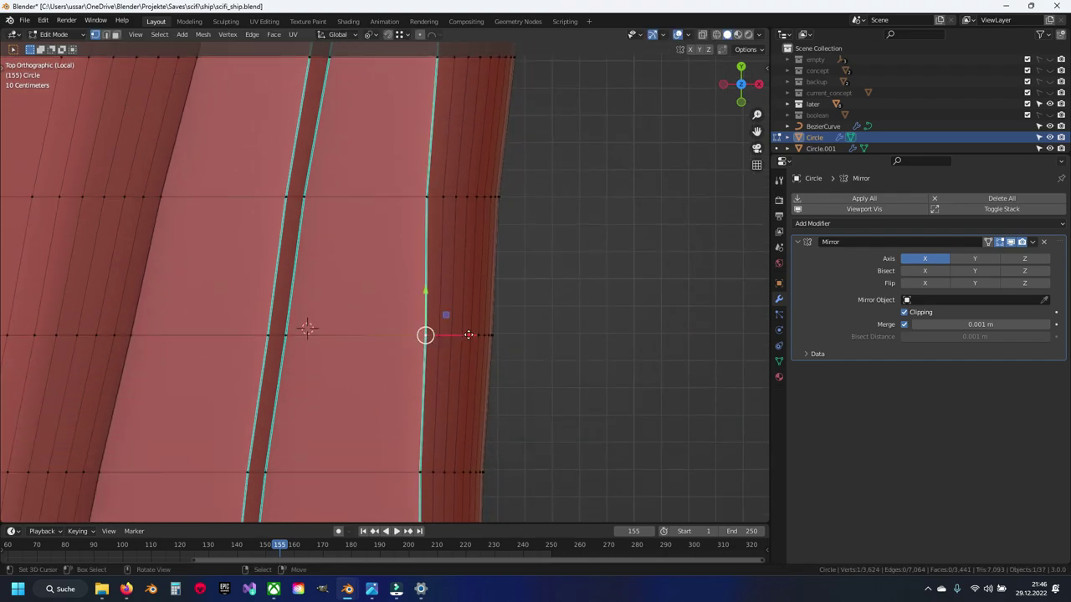
click(426, 335)
scroll(422, 318, down, 2)
scroll(440, 269, down, 2)
Inspect the ship from a tilted side view in Object Mode, then return to the hull mesh
key(Tab)
scroll(440, 251, down, 3)
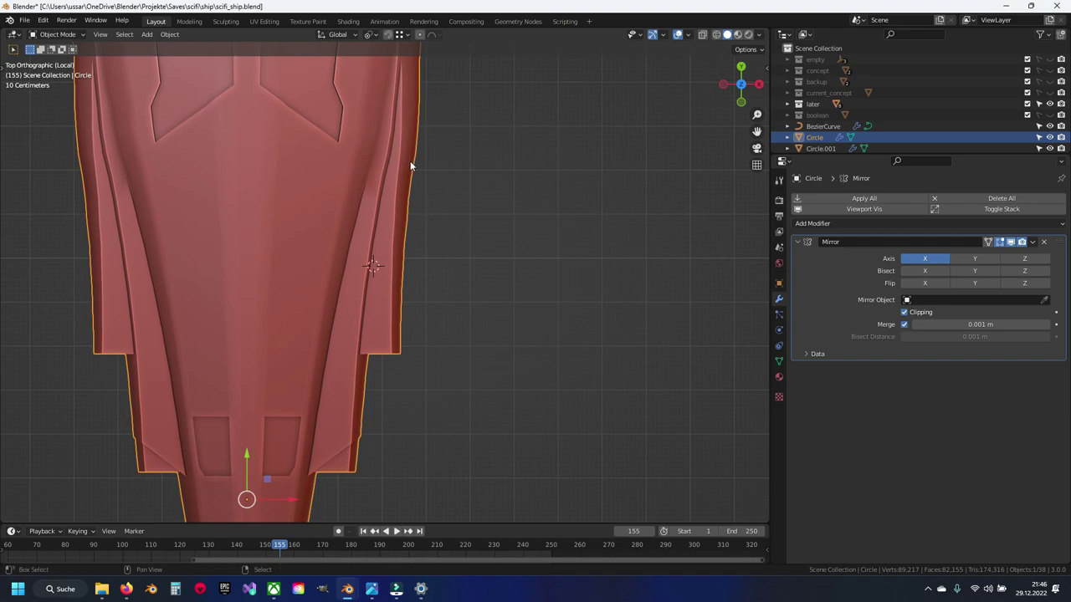
scroll(410, 209, up, 3)
middle_drag(410, 268, 396, 288)
key(Tab)
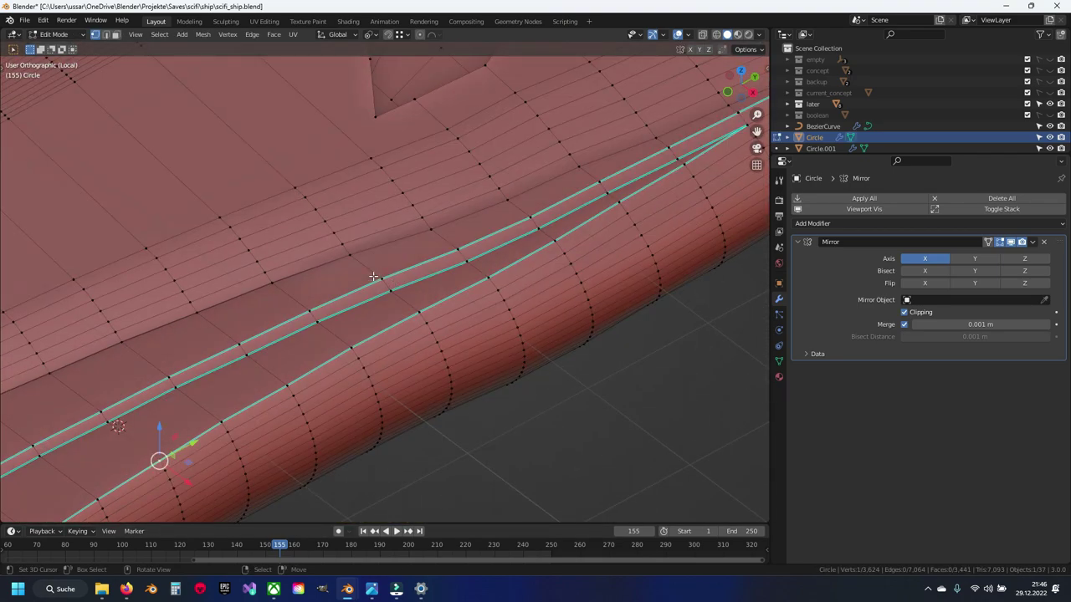
scroll(319, 266, down, 3)
shift+middle_drag(319, 266, 545, 203)
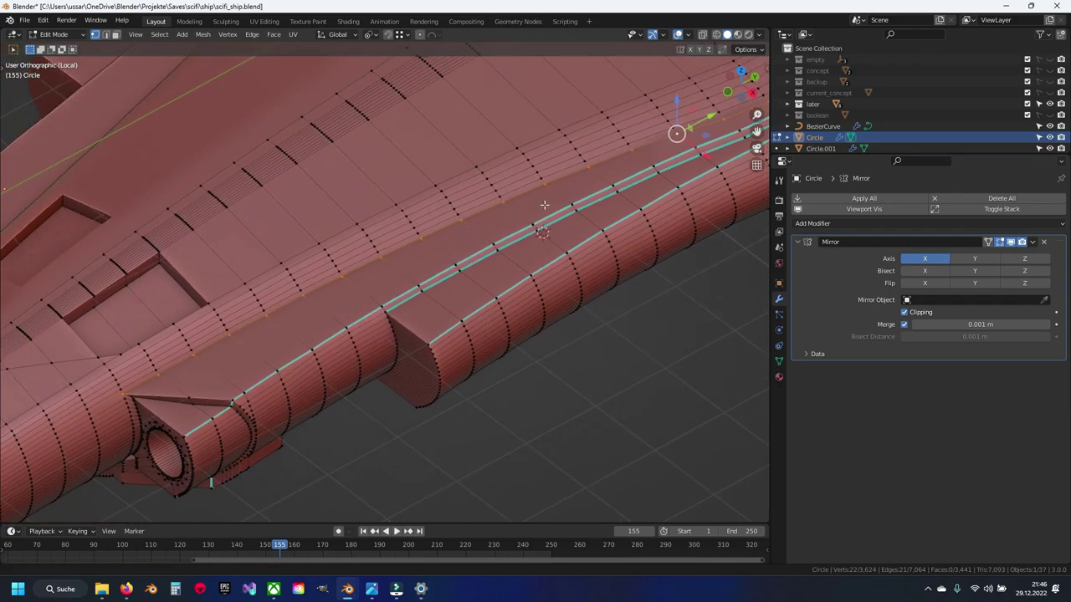
Mark the selected groove edges as sharp and check the shading from top view
key(ctrl+e)
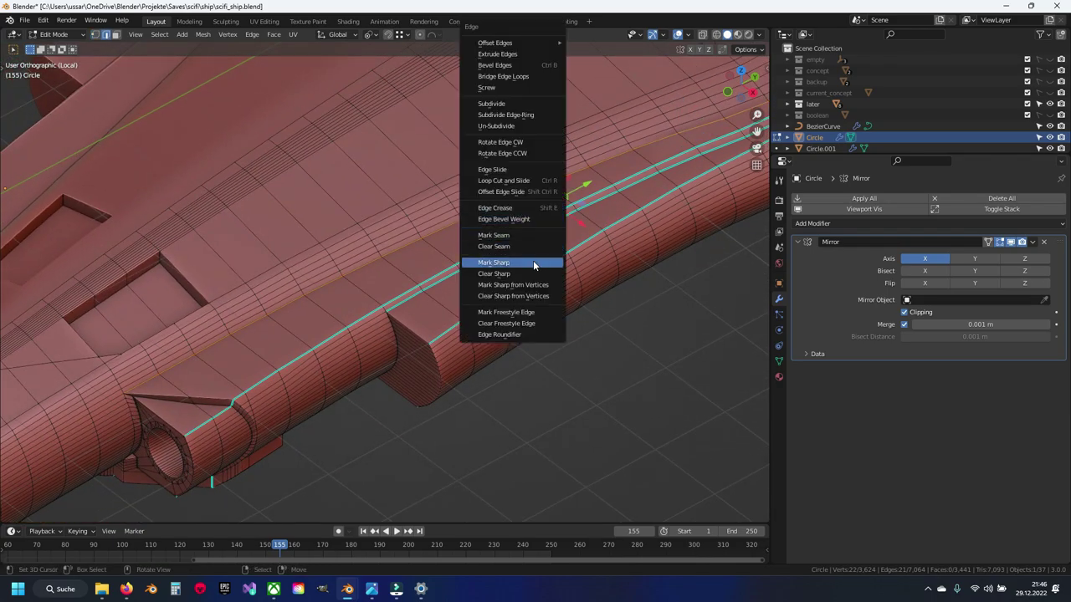
click(533, 262)
key(Tab)
mouse_move(526, 263)
middle_down()
mouse_move(507, 289)
mouse_move(525, 146)
mouse_move(496, 229)
mouse_move(315, 239)
mouse_move(397, 297)
middle_up()
scroll(507, 246, up, 5)
scroll(525, 146, down, 3)
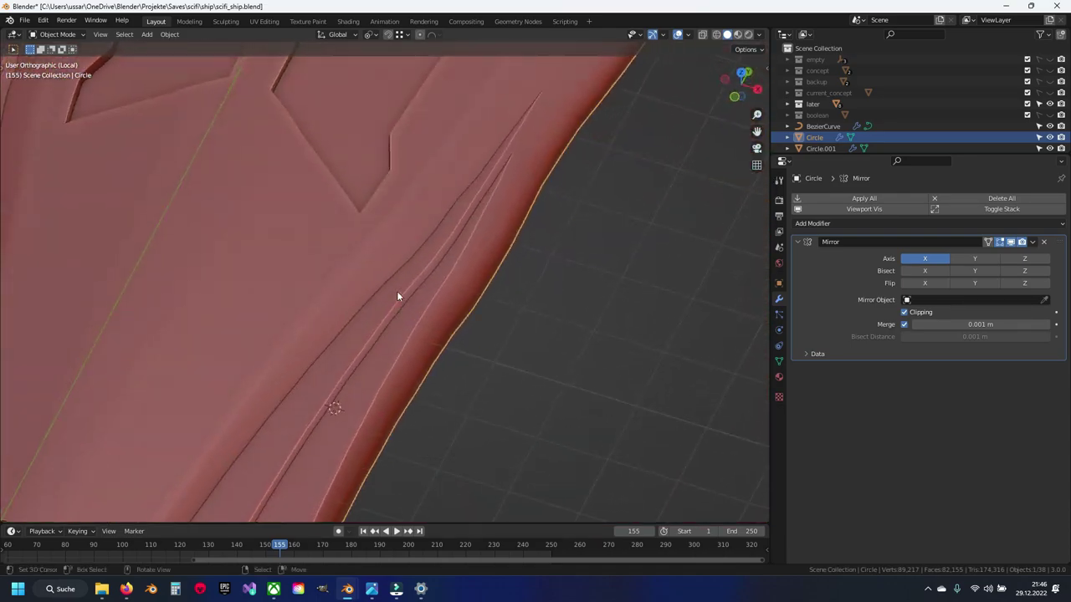
key(KP_7)
Back in Edit Mode with X-ray on, slide the selected groove edges slightly left along X
key(Tab)
scroll(413, 276, up, 2)
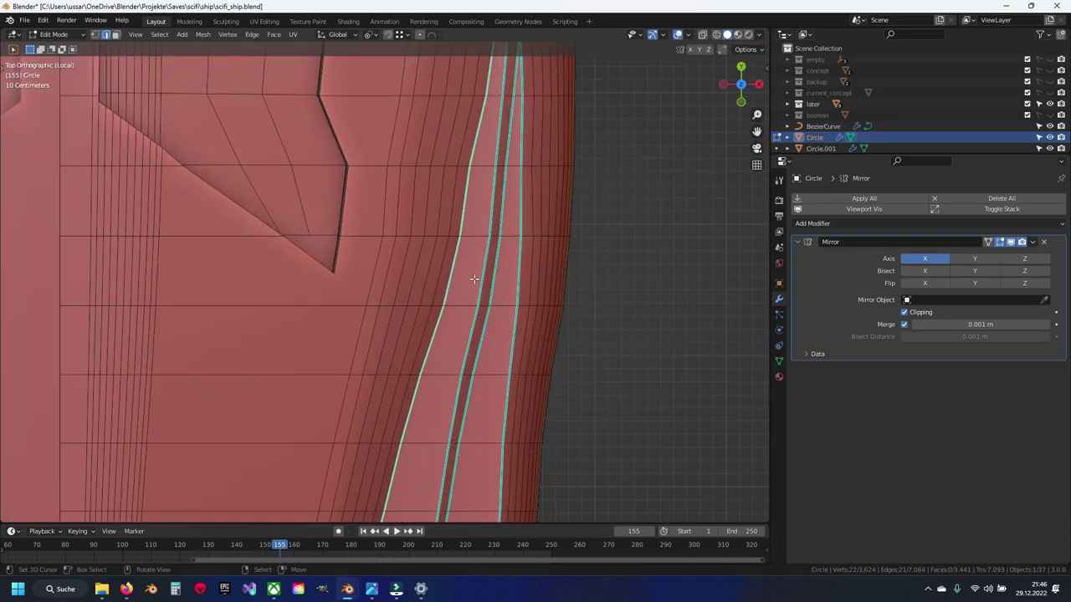
scroll(449, 294, up, 1)
shift+middle_drag(237, 302, 508, 285)
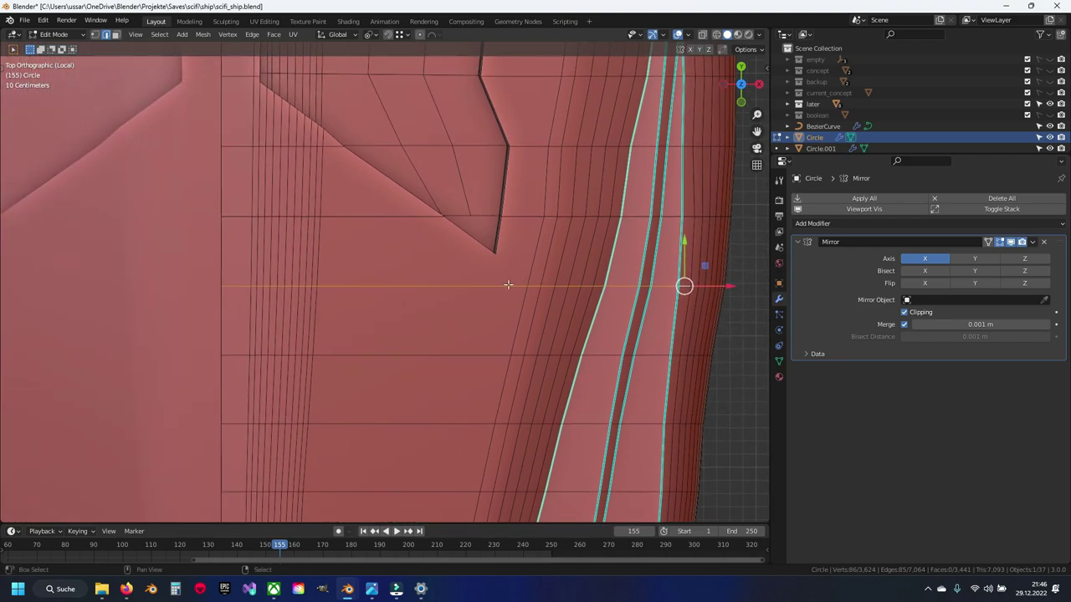
key(alt+z)
key(alt+z)
shift+middle_drag(375, 323, 505, 316)
scroll(505, 315, up, 1)
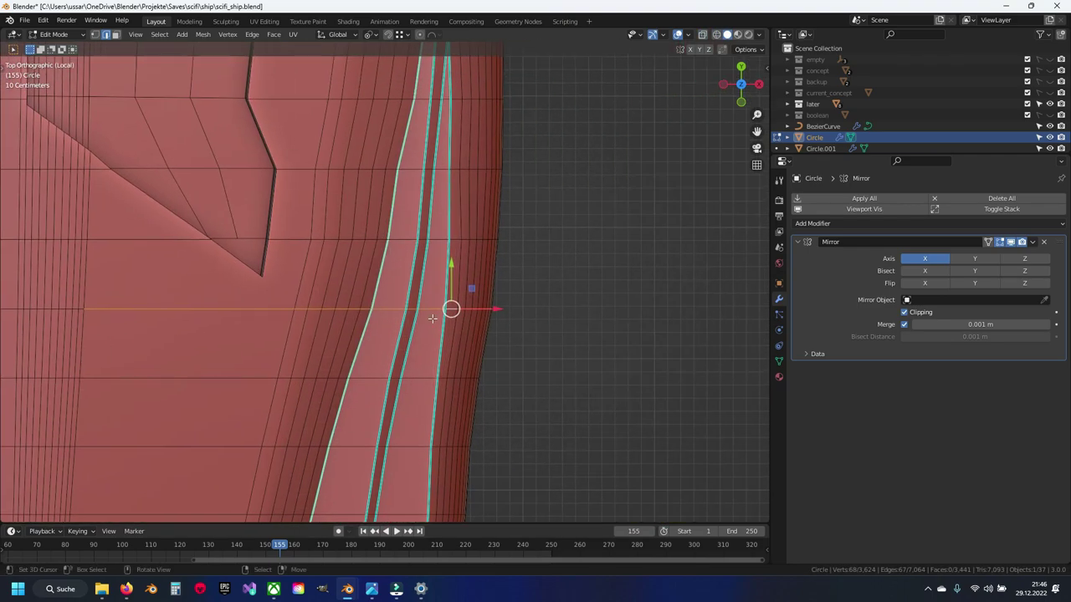
drag(505, 316, 502, 314)
scroll(478, 313, up, 1)
alt+click(276, 254)
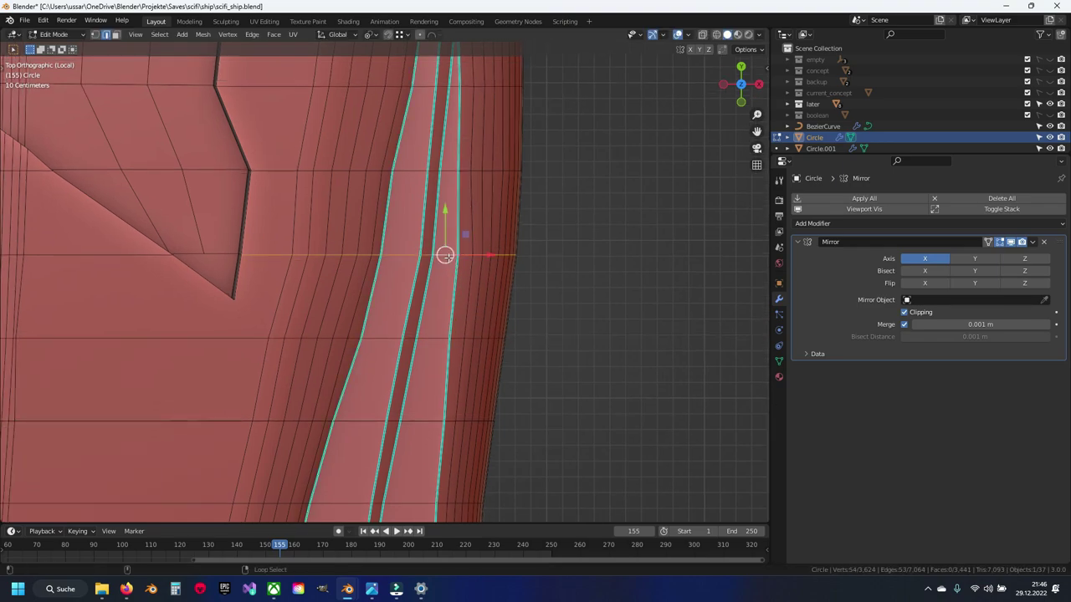
Deselect the loop part left of the groove and slide the remaining edges along X
mouse_move(272, 260)
shift+middle_down()
mouse_move(342, 258)
mouse_move(292, 269)
shift+middle_up()
key(alt+z)
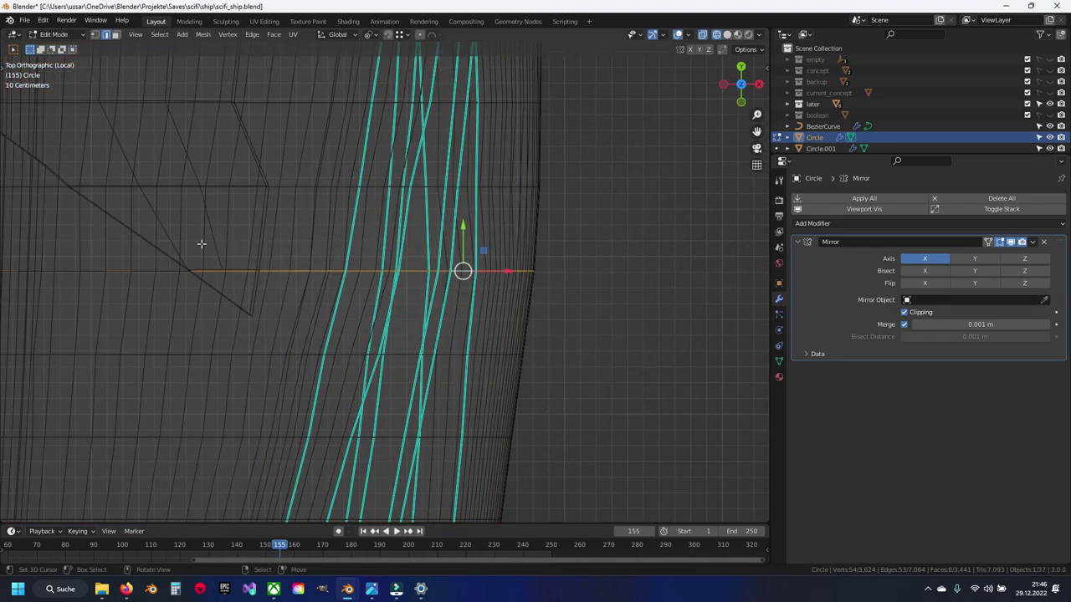
ctrl+drag(292, 296, 292, 295)
key(alt+z)
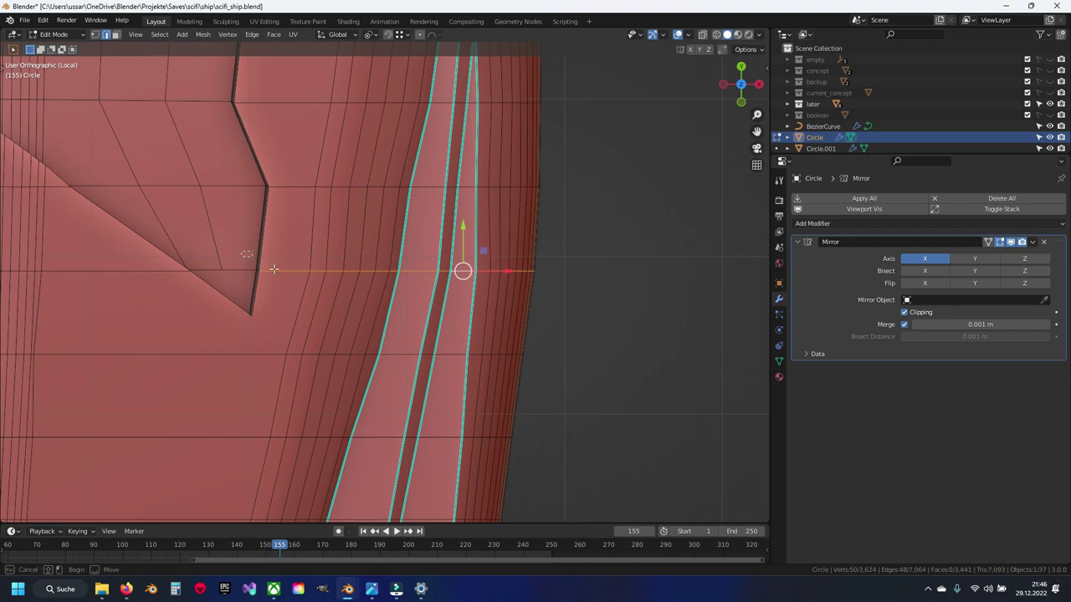
scroll(490, 280, up, 1)
drag(511, 268, 508, 268)
scroll(477, 279, down, 3)
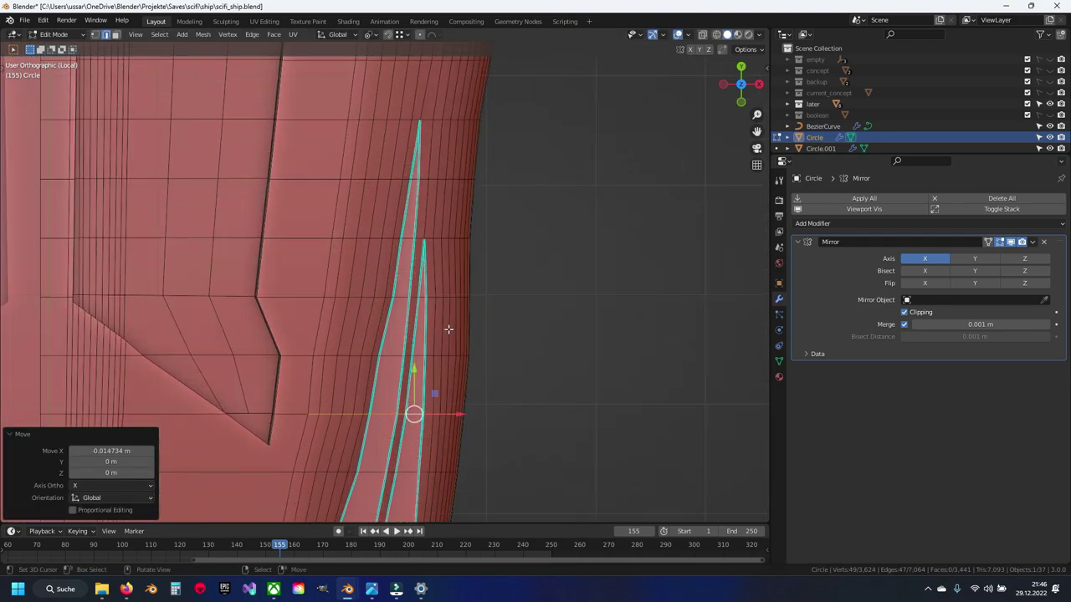
scroll(390, 355, up, 3)
Trim the selection to the groove vertices in X-ray and confirm the edges' X move
shift+middle_drag(461, 361, 499, 269)
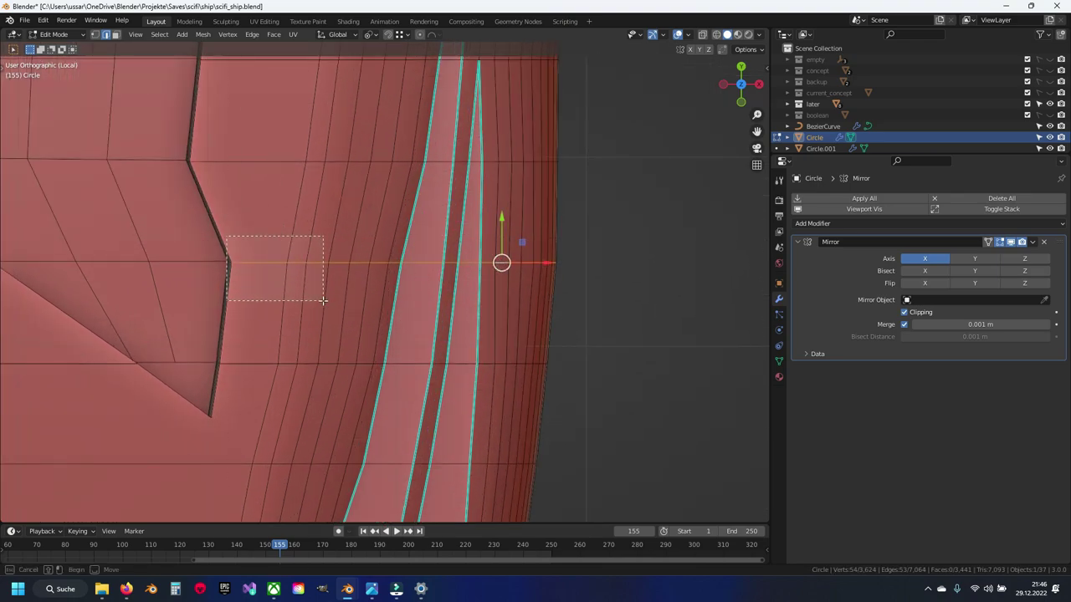
drag(323, 300, 323, 300)
key(alt+z)
shift+middle_drag(310, 294, 282, 287)
drag(86, 229, 292, 313)
key(alt+z)
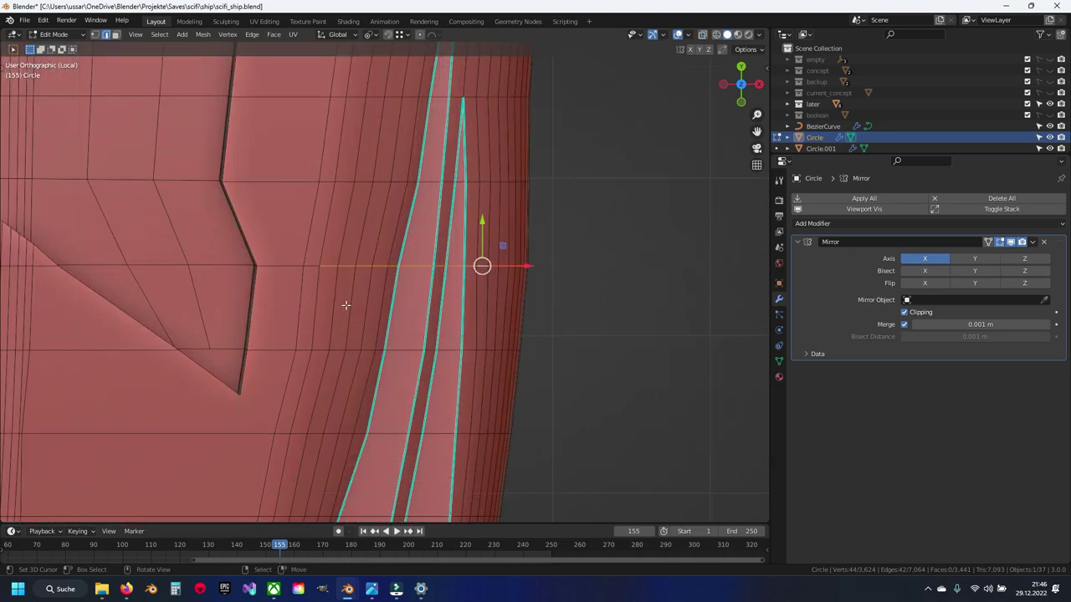
scroll(346, 305, up, 2)
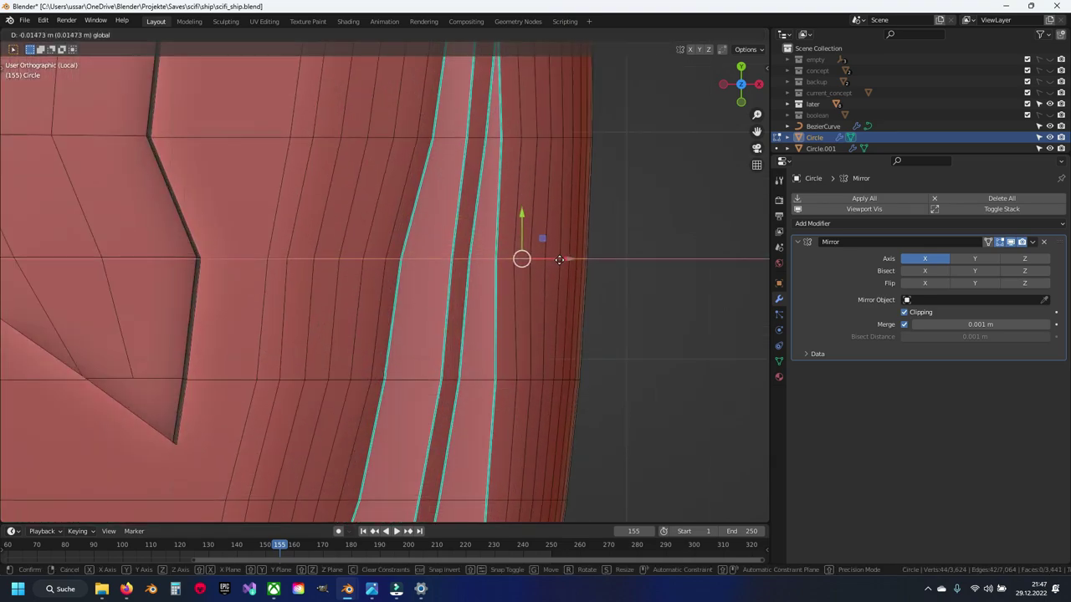
click(560, 260)
Reselect the next loop, box-deselect its left vertices, and move the remaining edges along X
scroll(547, 304, down, 3)
scroll(502, 227, up, 3)
shift+middle_drag(502, 227, 490, 279)
key(alt+a)
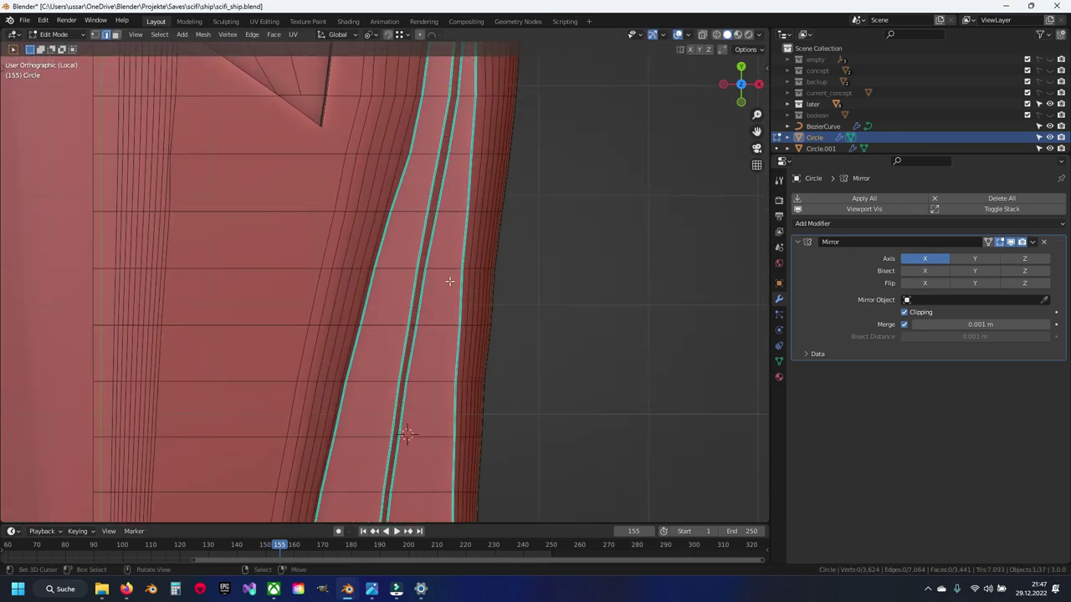
scroll(444, 268, up, 1)
key(alt+z)
ctrl+drag(7, 236, 134, 311)
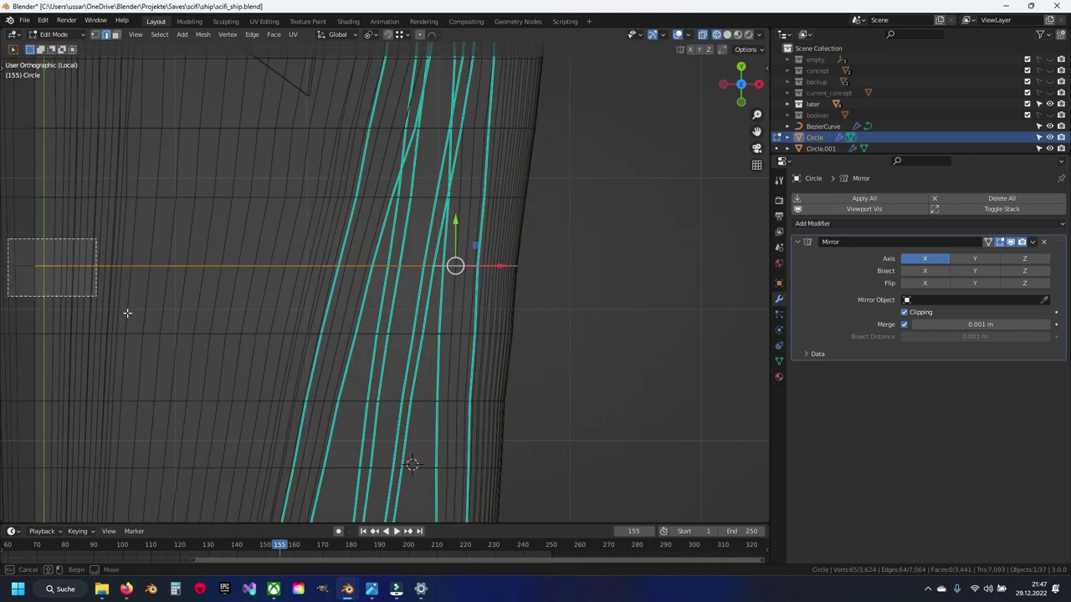
key(alt+z)
drag(503, 267, 504, 266)
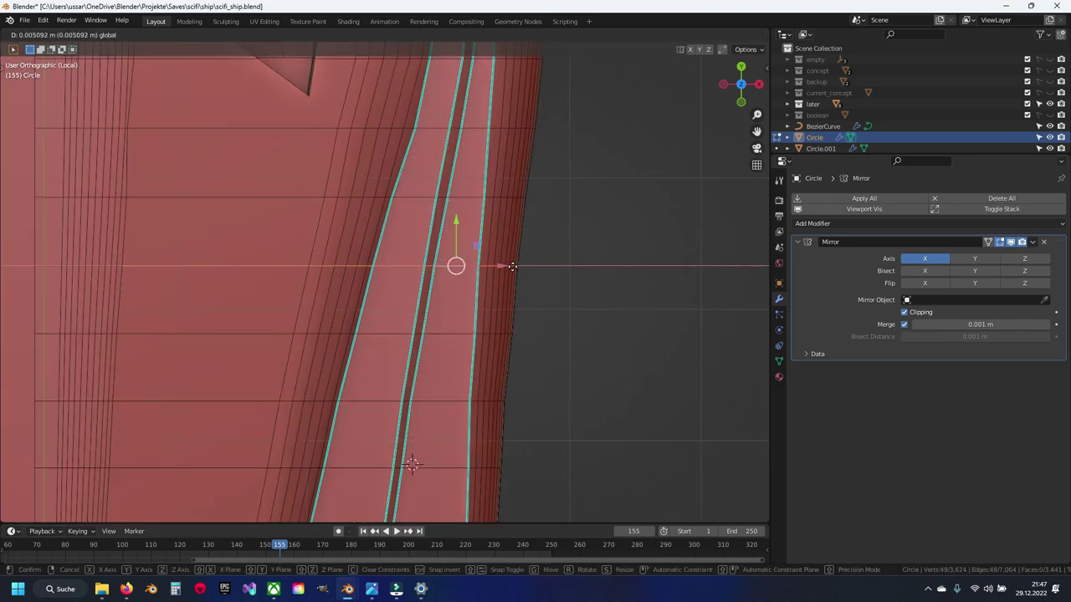
click(521, 266)
shift+scroll(488, 258, down, 2)
Move another trimmed groove loop 0.008487 m along X, then return to Object Mode to inspect
key(alt+a)
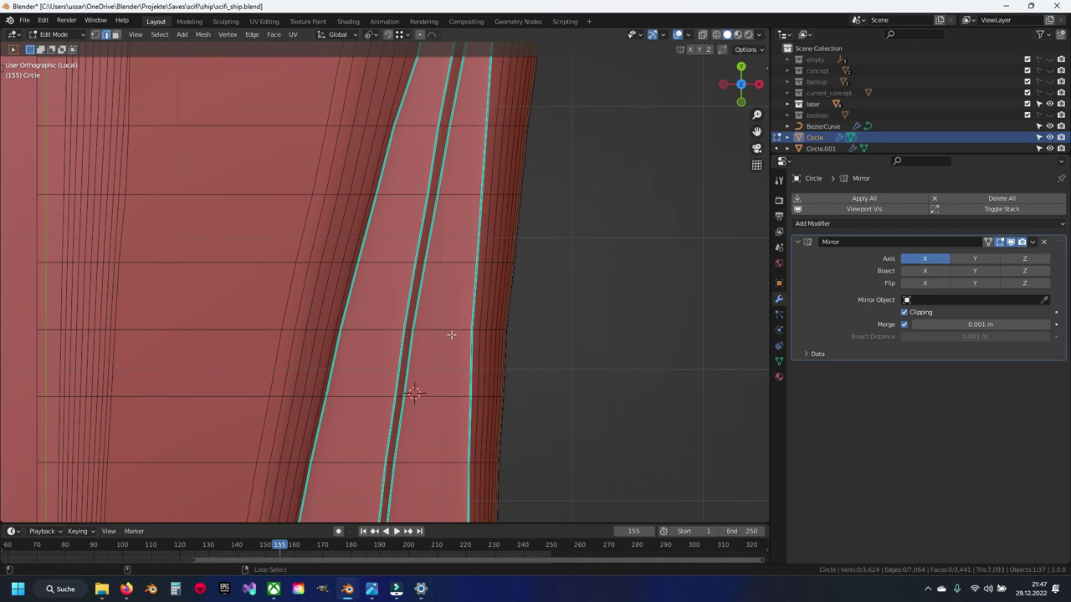
key(alt+z)
ctrl+drag(17, 292, 196, 375)
key(alt+z)
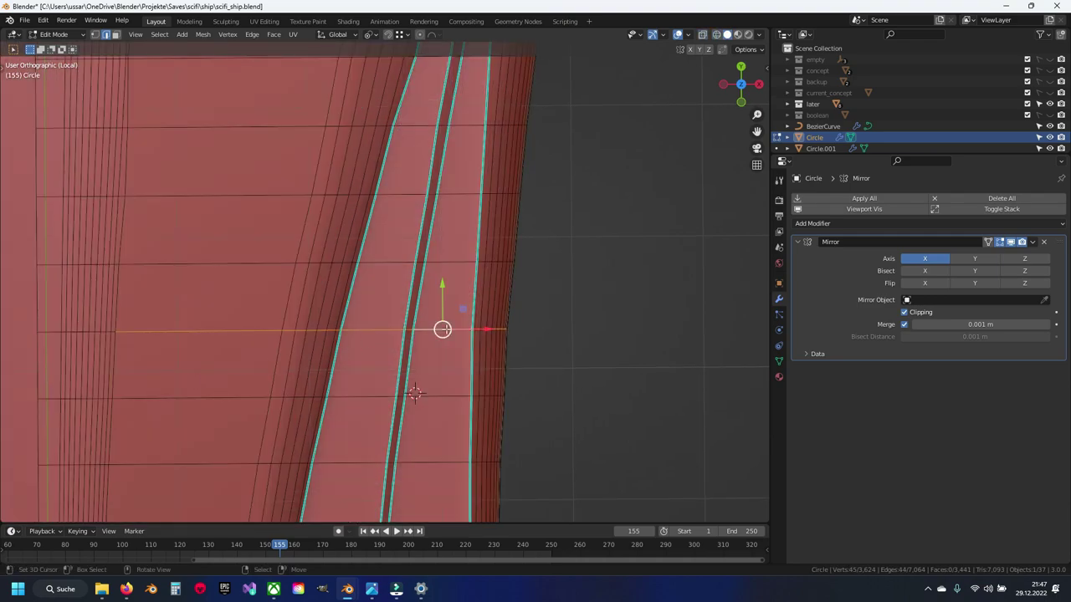
drag(480, 330, 480, 329)
click(491, 329)
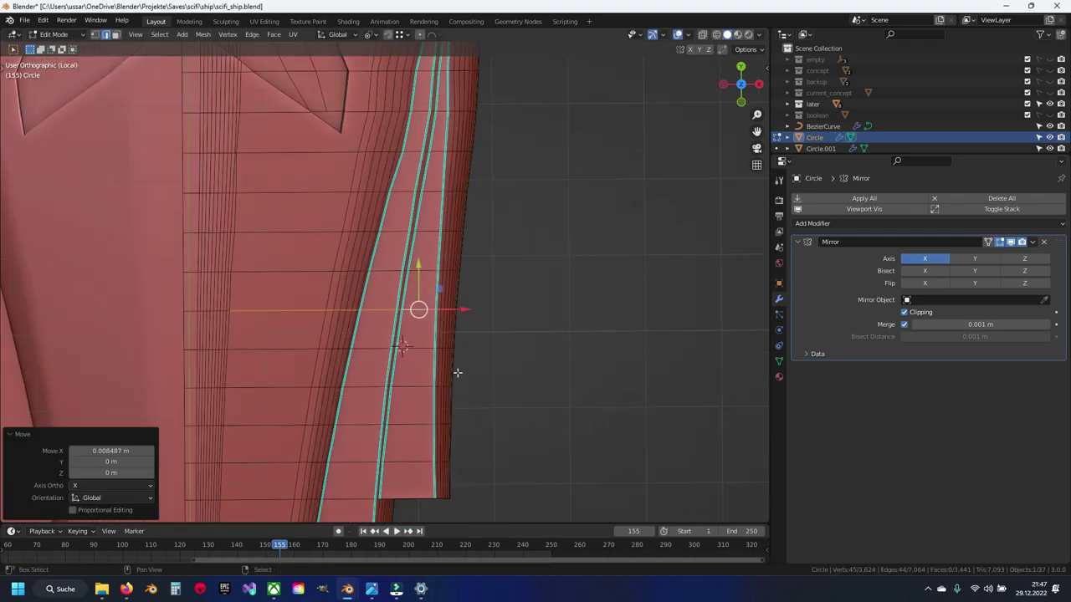
key(Tab)
scroll(502, 294, down, 5)
mouse_move(502, 295)
middle_down()
mouse_move(331, 183)
mouse_move(455, 312)
middle_up()
scroll(457, 297, up, 3)
scroll(458, 298, up, 3)
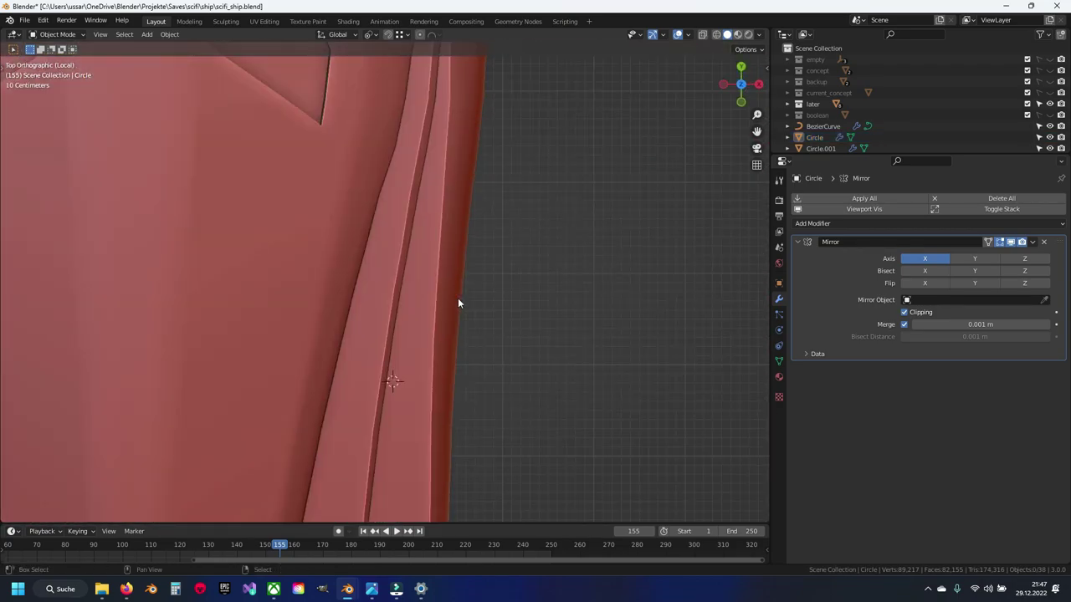
In Edit Mode, move a hull vertex beside the groove sideways along X
scroll(416, 346, up, 2)
key(Tab)
scroll(415, 318, up, 2)
scroll(412, 335, up, 1)
click(412, 335)
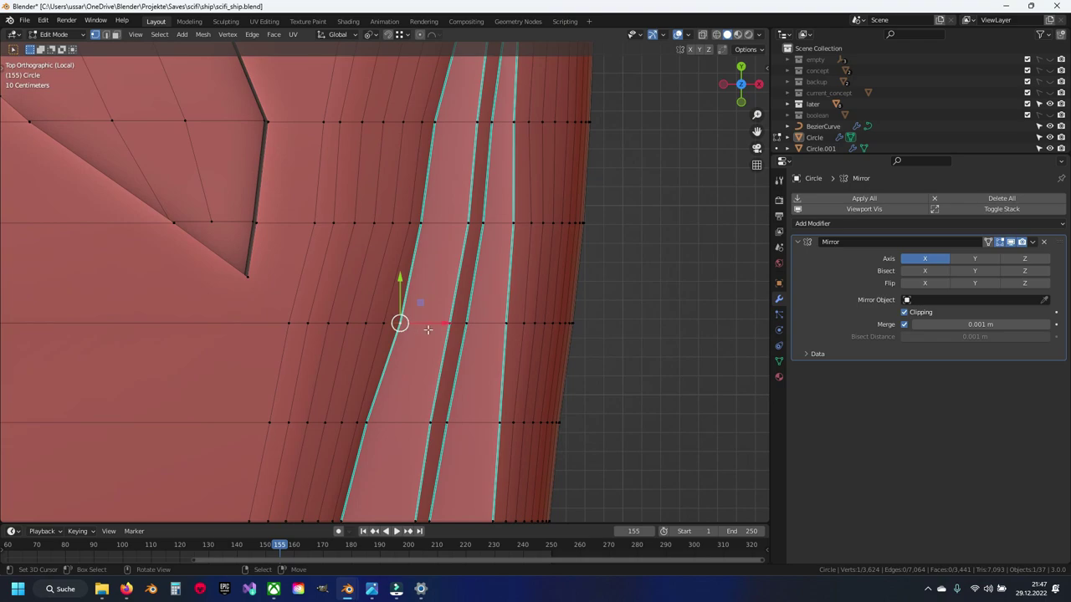
key(g)
key(x)
click(434, 322)
click(443, 225)
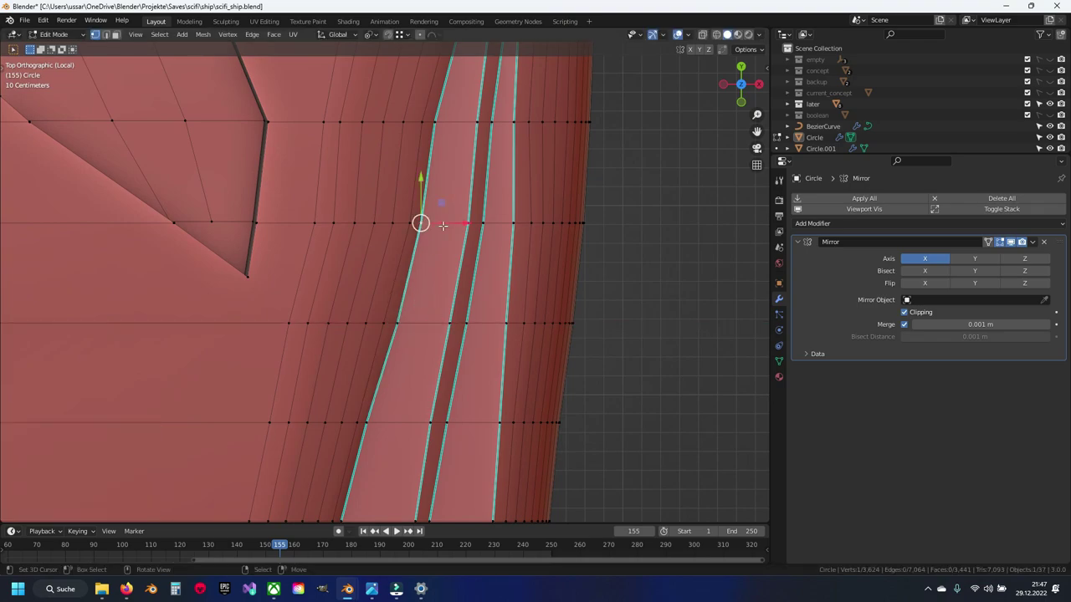
click(457, 223)
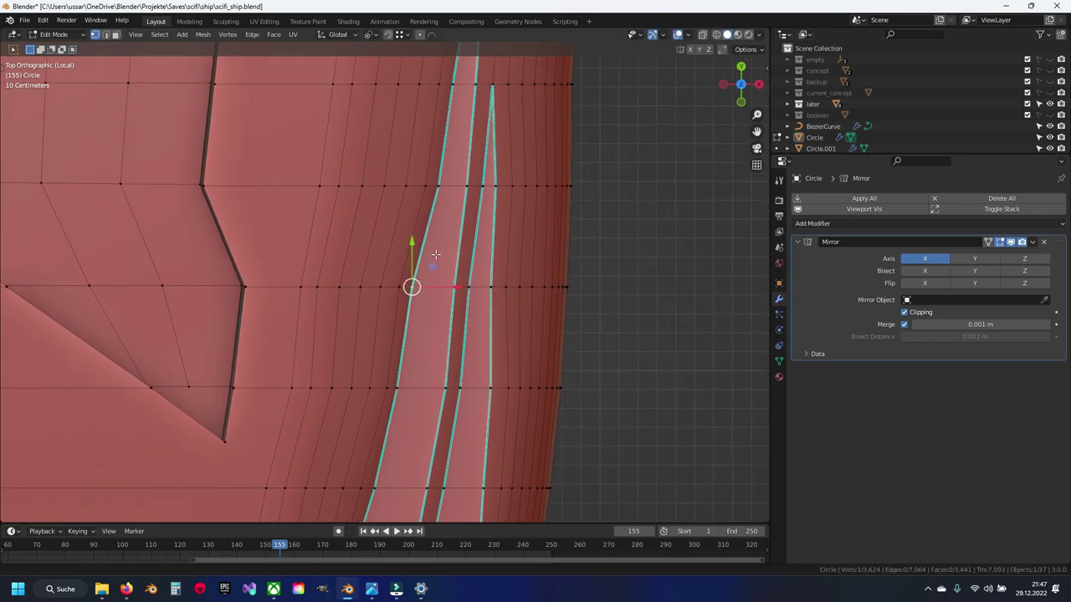
click(464, 195)
Move the lower groove vertex sideways along X with G X
key(g)
key(x)
click(466, 196)
click(455, 298)
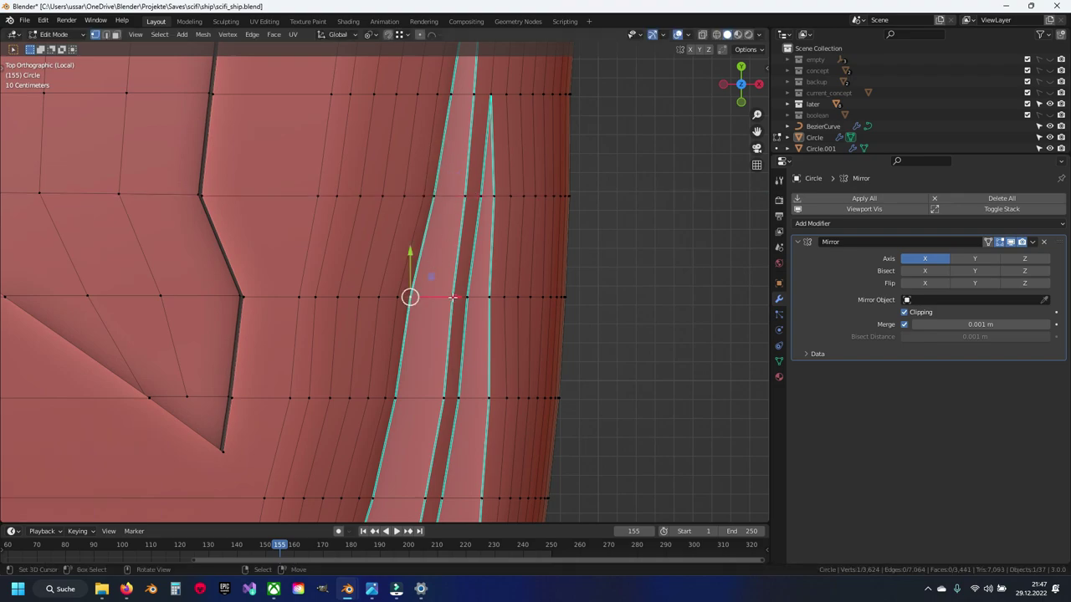
key(g)
key(x)
click(455, 299)
shift+scroll(440, 374, down, 2)
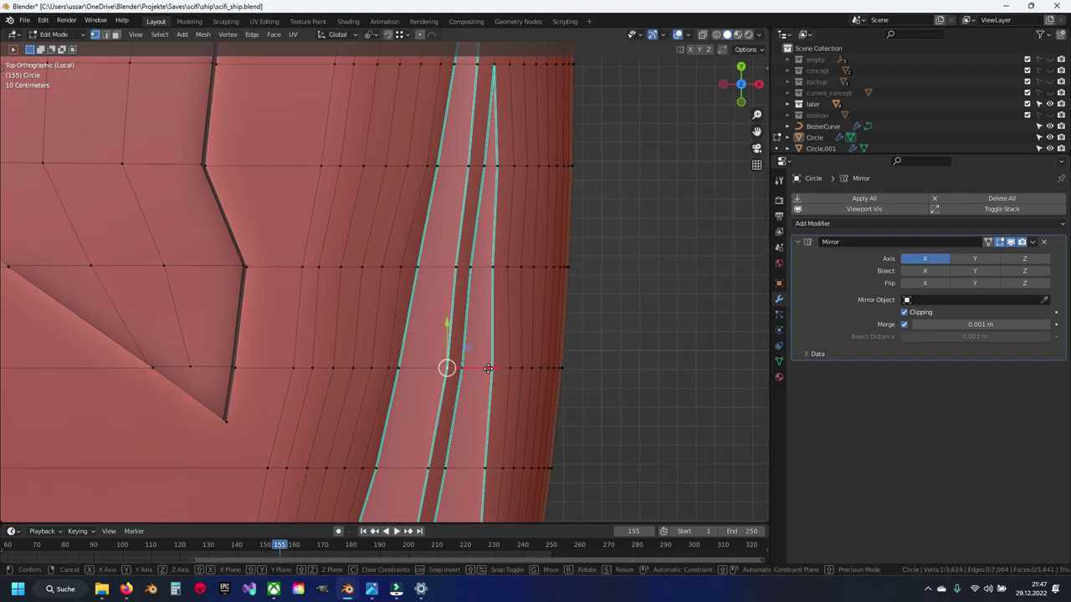
click(484, 367)
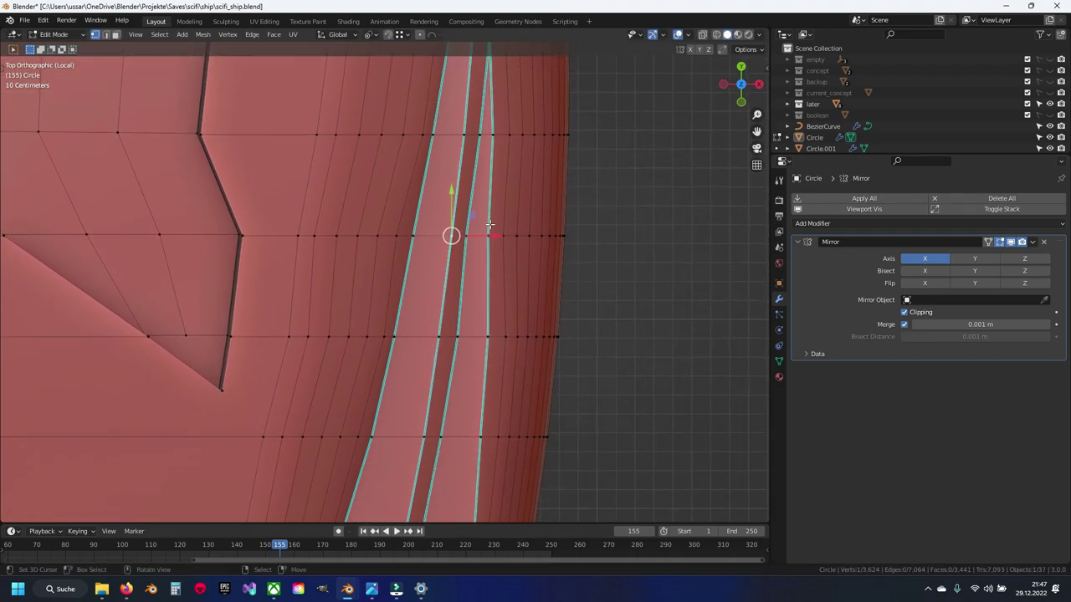
Check the grooves in Object Mode, then shift another groove vertex along X
key(Tab)
key(Tab)
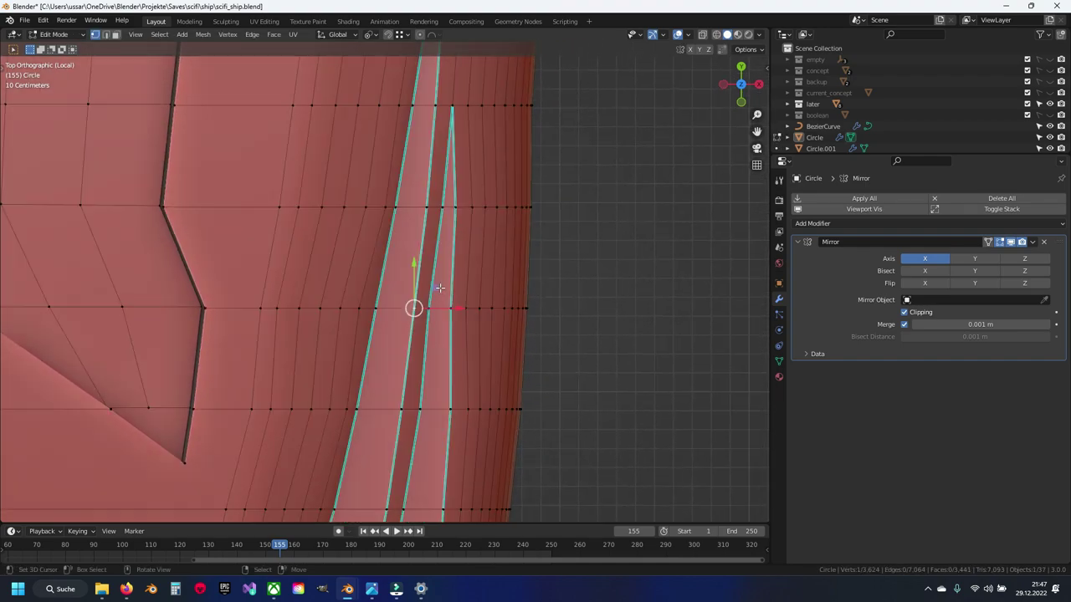
scroll(468, 335, up, 2)
key(alt+a)
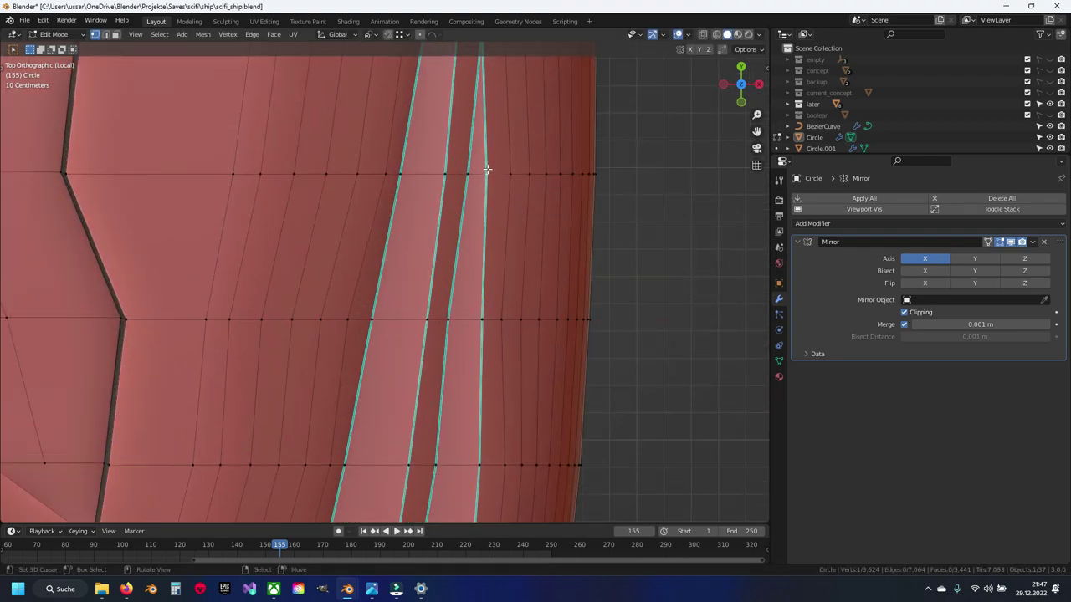
key(g)
click(520, 174)
key(g)
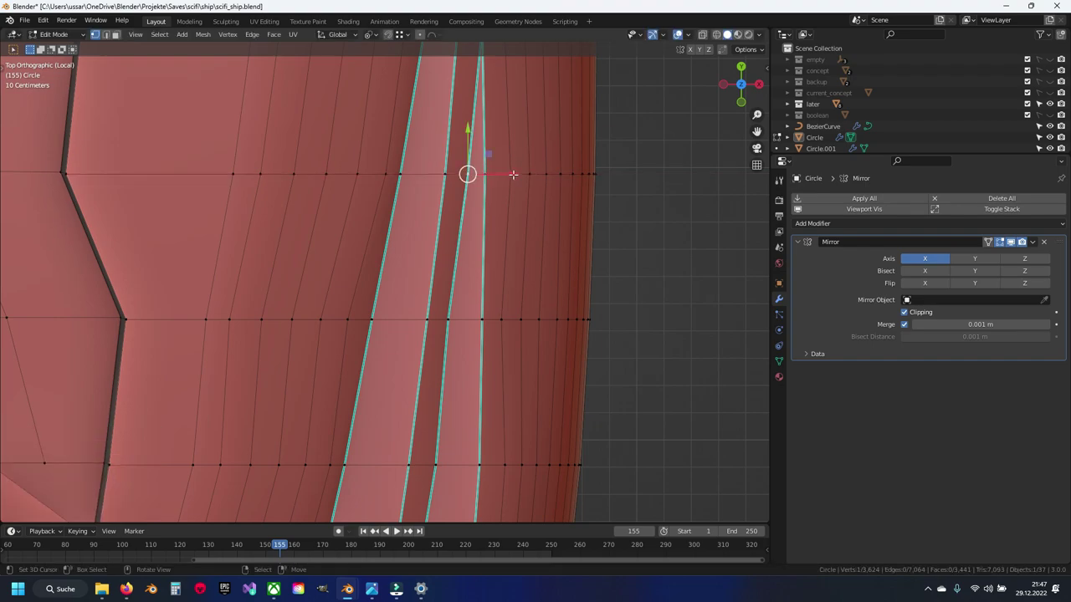
key(x)
click(512, 174)
Move a vertex further left on the upper groove -0.01432 m along X and leave Edit Mode
shift+middle_drag(501, 327, 510, 170)
click(522, 308)
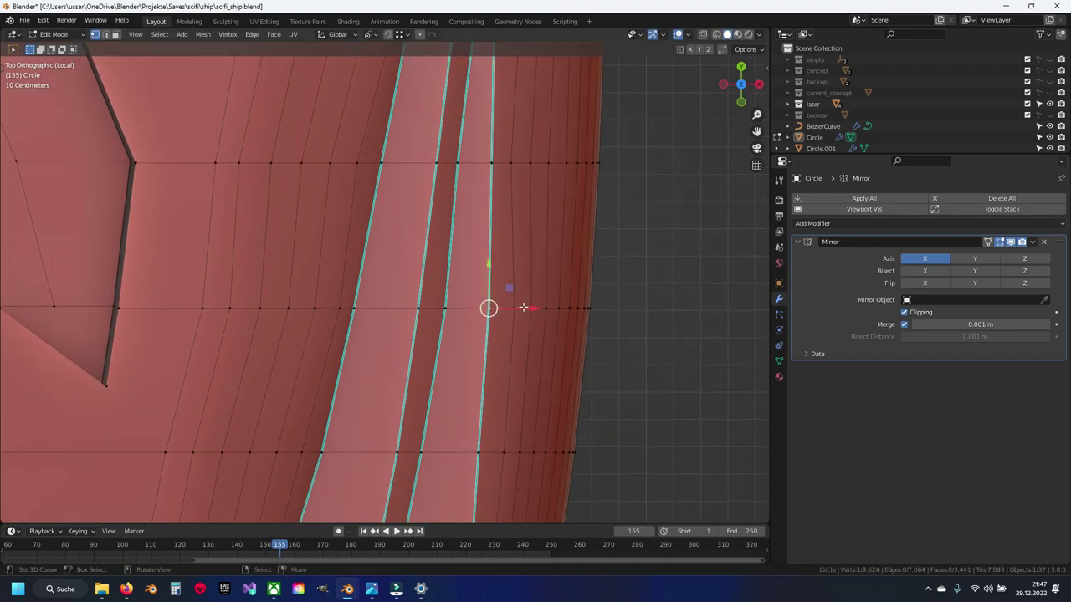
click(522, 306)
click(445, 307)
key(g)
key(x)
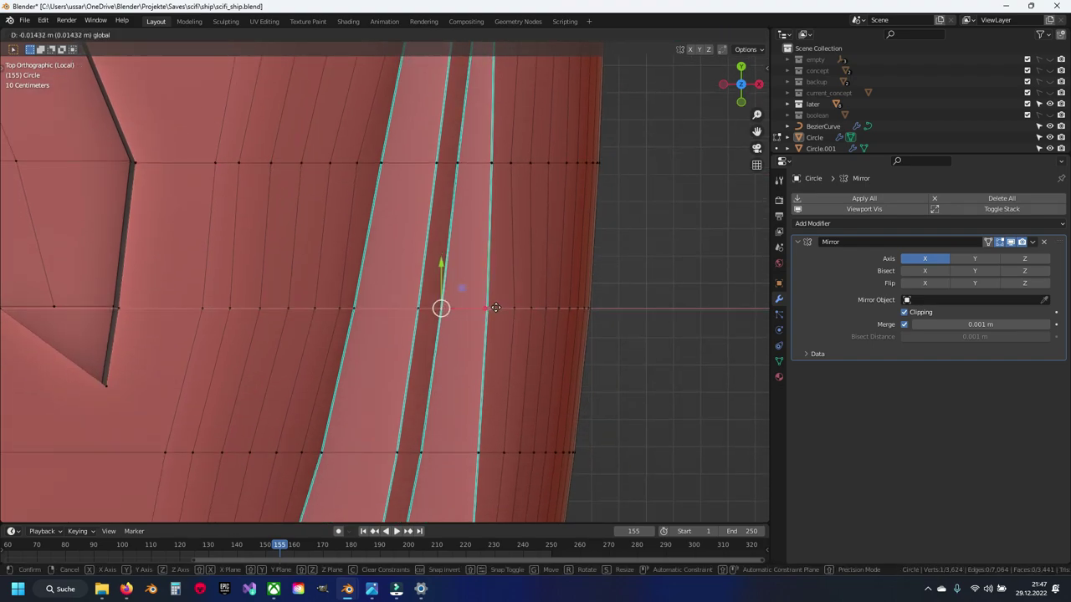
click(438, 306)
shift+middle_drag(441, 393, 445, 254)
scroll(444, 254, down, 2)
key(Tab)
Save scifi_ship.blend and orbit to view the hull from the side
scroll(462, 251, down, 3)
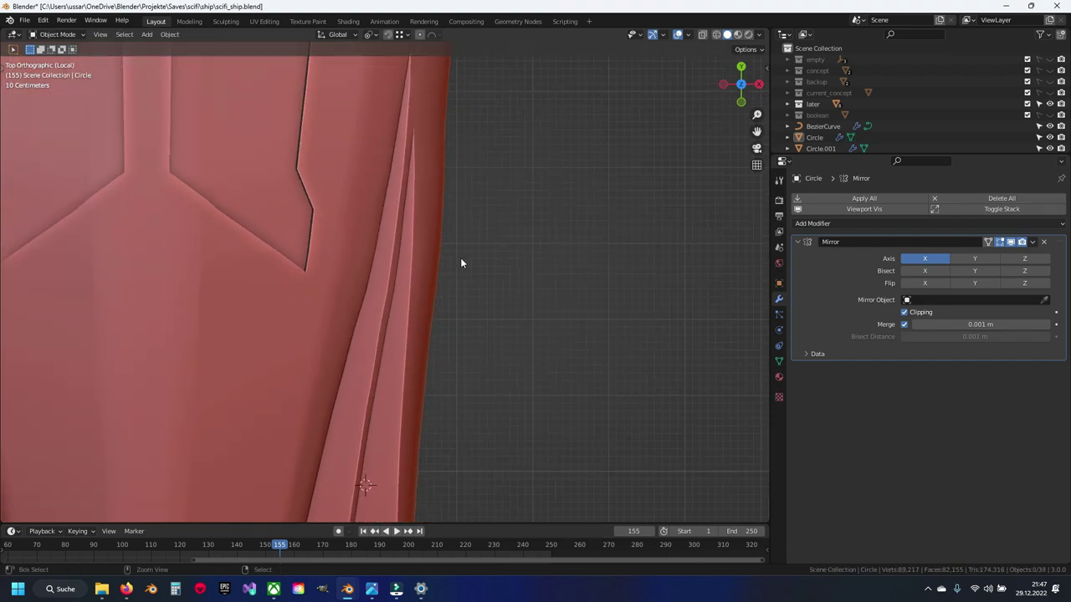
key(ctrl+s)
scroll(464, 284, down, 2)
mouse_move(466, 290)
middle_down()
mouse_move(289, 198)
mouse_move(327, 191)
mouse_move(391, 145)
mouse_move(365, 157)
mouse_move(365, 176)
middle_up()
Leave Local View and orbit around the ship to inspect both side pod cylinders
key(KP_Divide)
scroll(365, 175, down, 4)
middle_drag(387, 222, 352, 334)
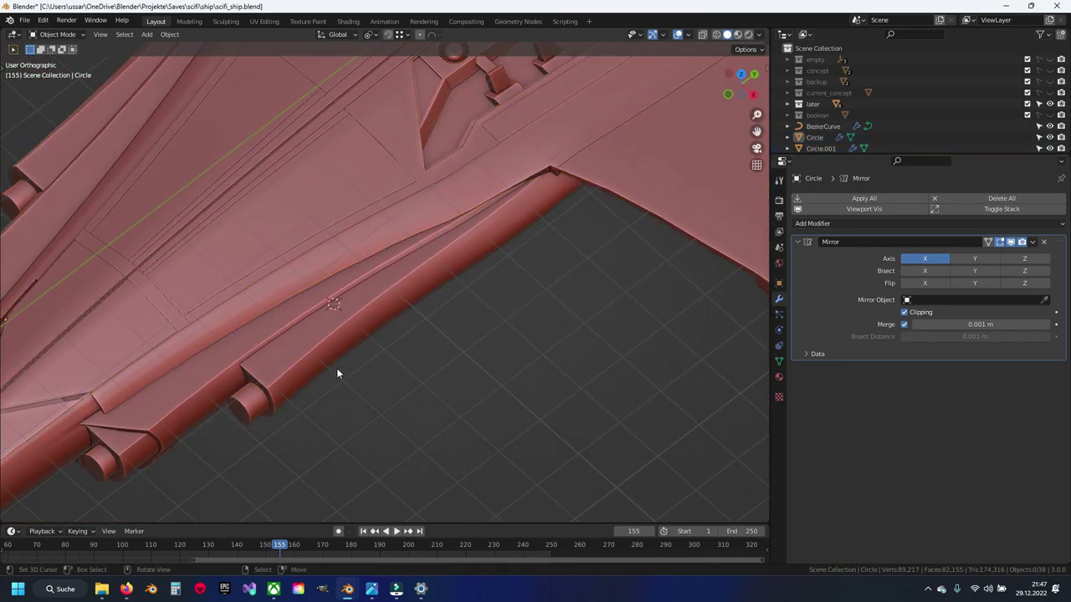
mouse_move(337, 371)
middle_down()
mouse_move(483, 249)
mouse_move(461, 242)
mouse_move(485, 307)
middle_up()
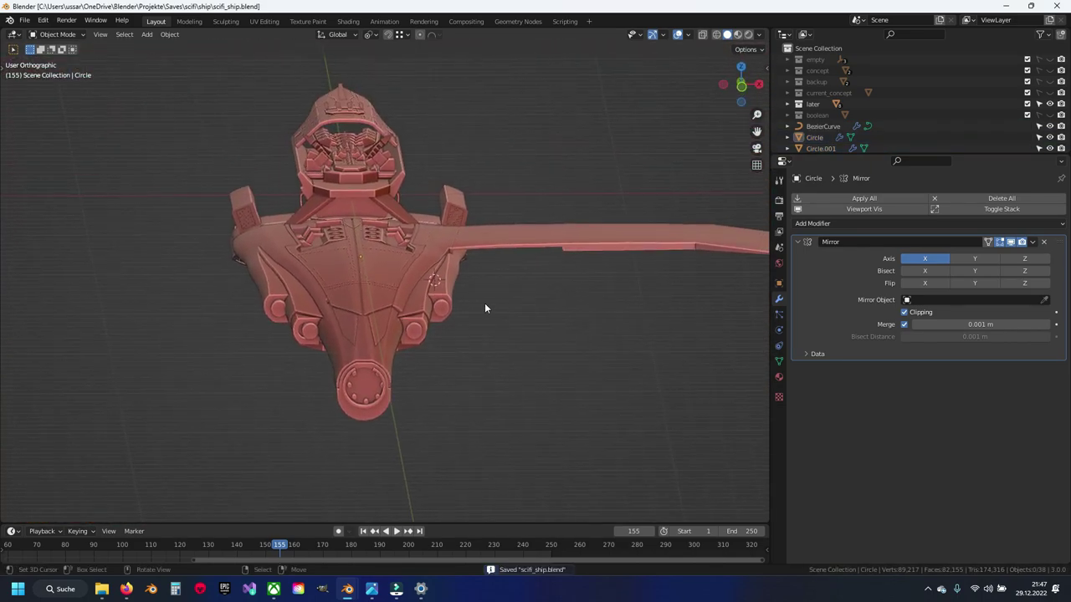
scroll(452, 322, up, 4)
mouse_move(415, 339)
middle_down()
mouse_move(446, 292)
mouse_move(579, 294)
middle_up()
scroll(446, 292, up, 2)
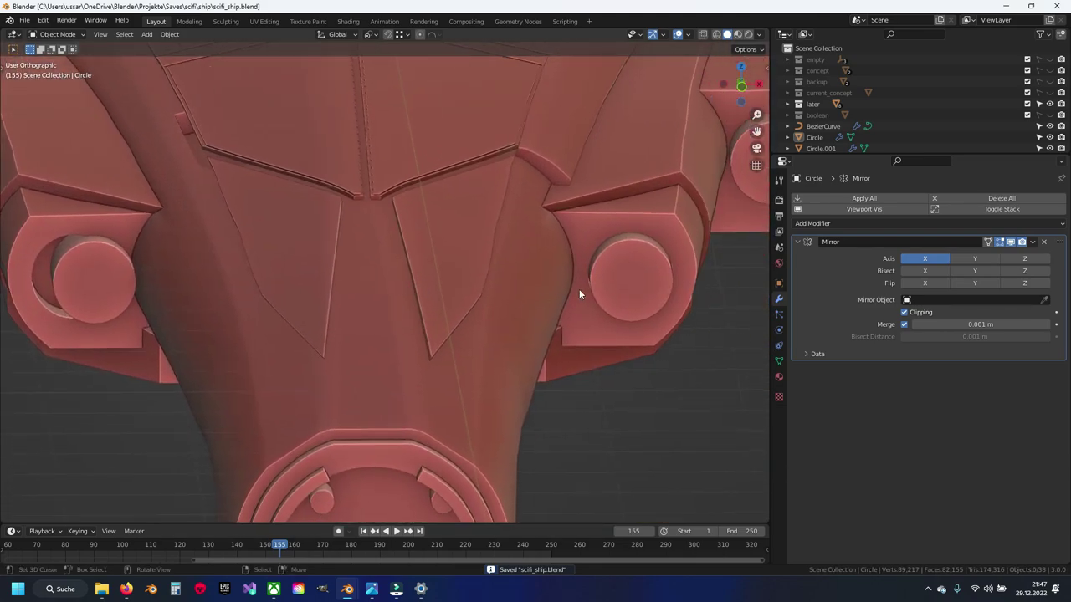
scroll(573, 281, down, 3)
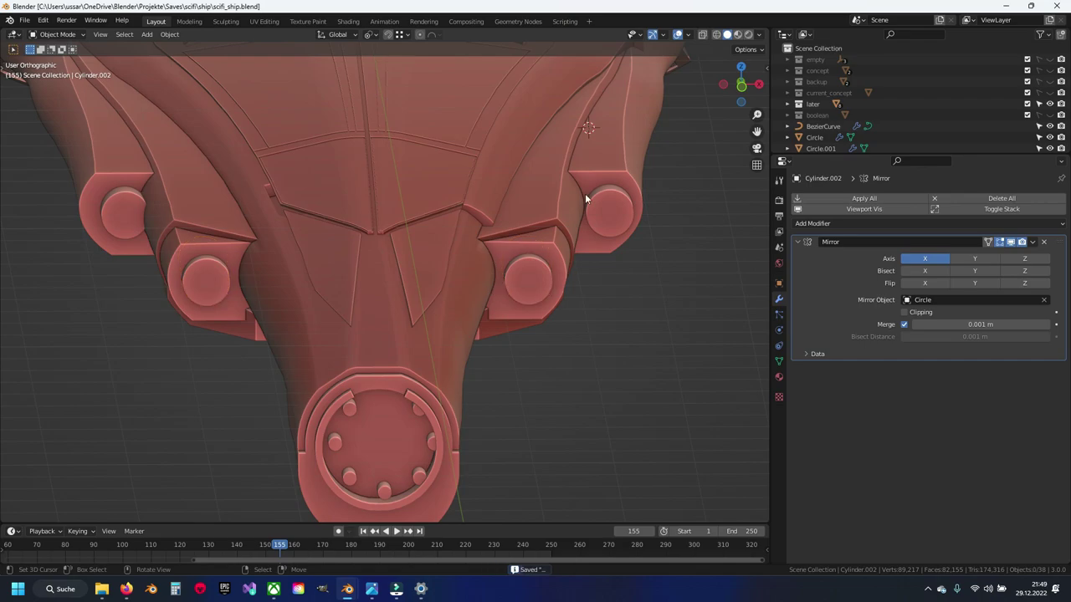
mouse_move(585, 193)
middle_down()
mouse_move(497, 279)
mouse_move(450, 270)
mouse_move(432, 246)
middle_up()
scroll(503, 274, up, 3)
Select the Circle hull, enter Edit Mode, and frame the side pod in right side view
key(ctrl+s)
click(432, 246)
key(Tab)
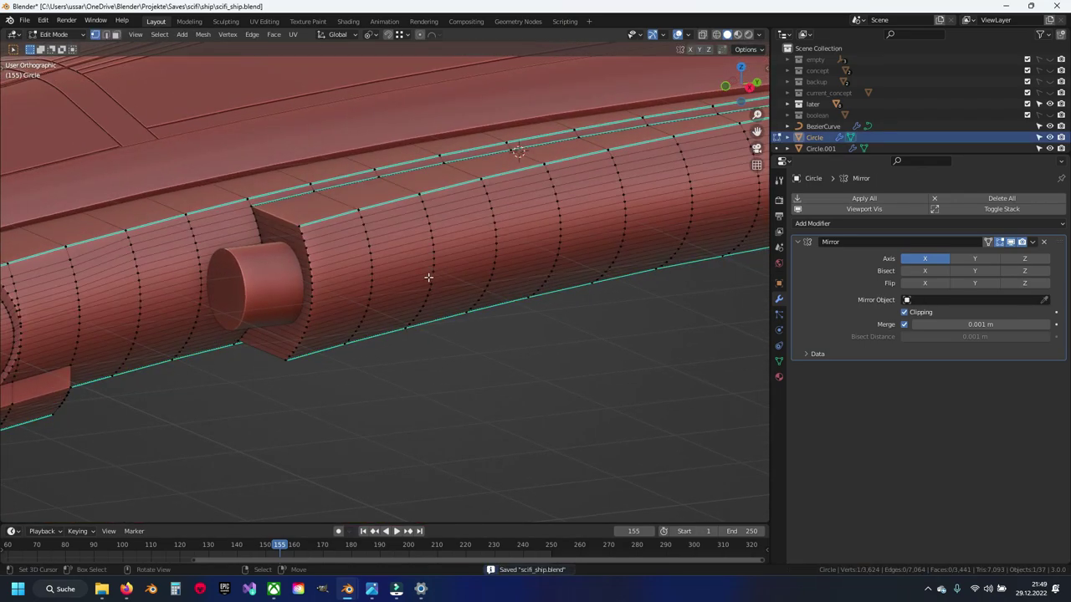
scroll(401, 275, up, 2)
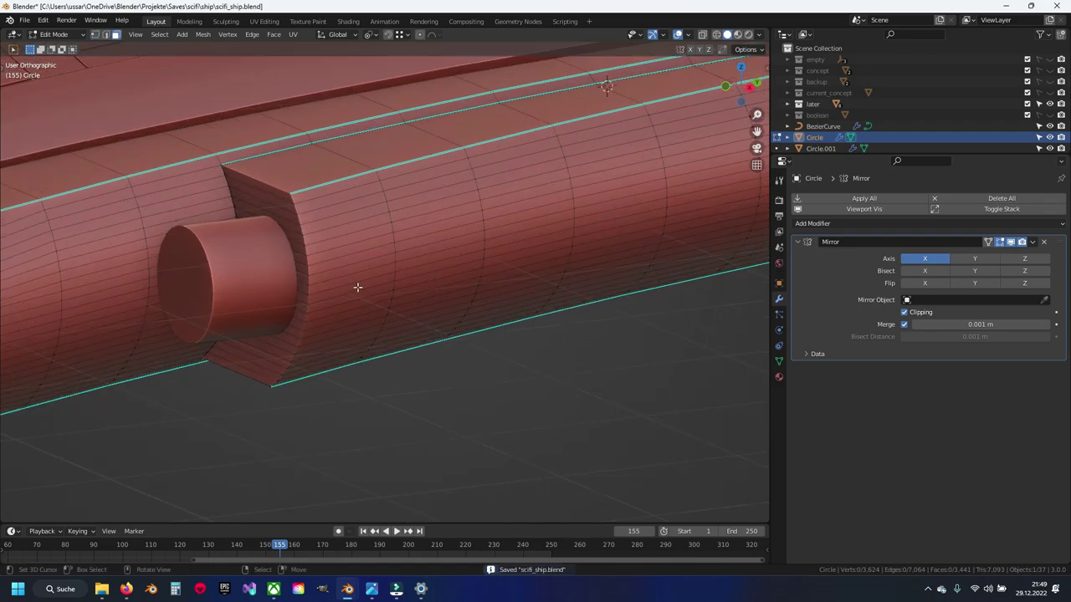
key(KP_3)
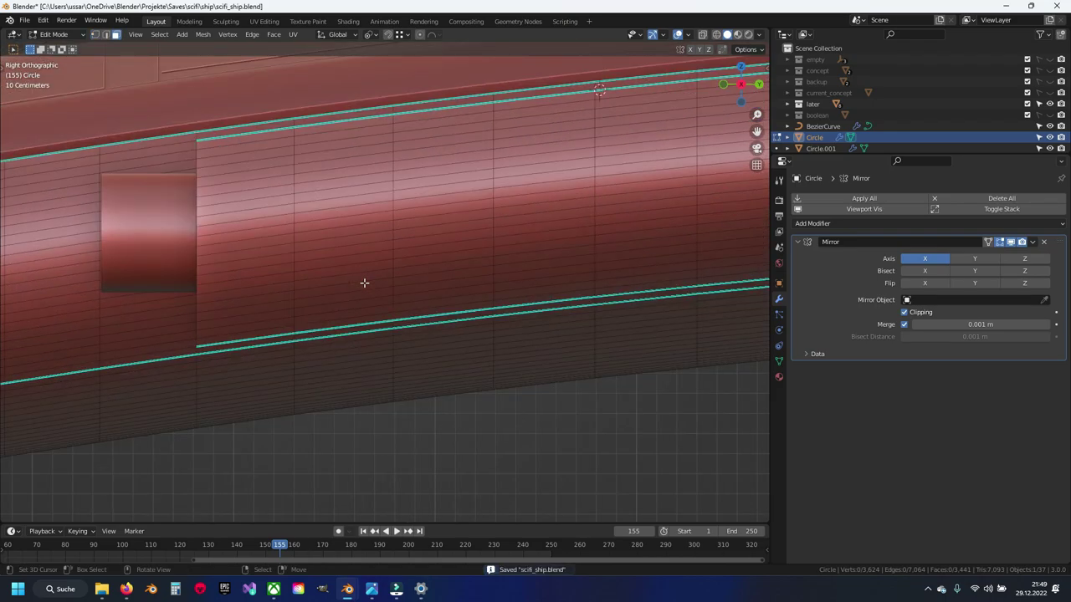
shift+middle_drag(326, 272, 404, 292)
scroll(322, 245, up, 1)
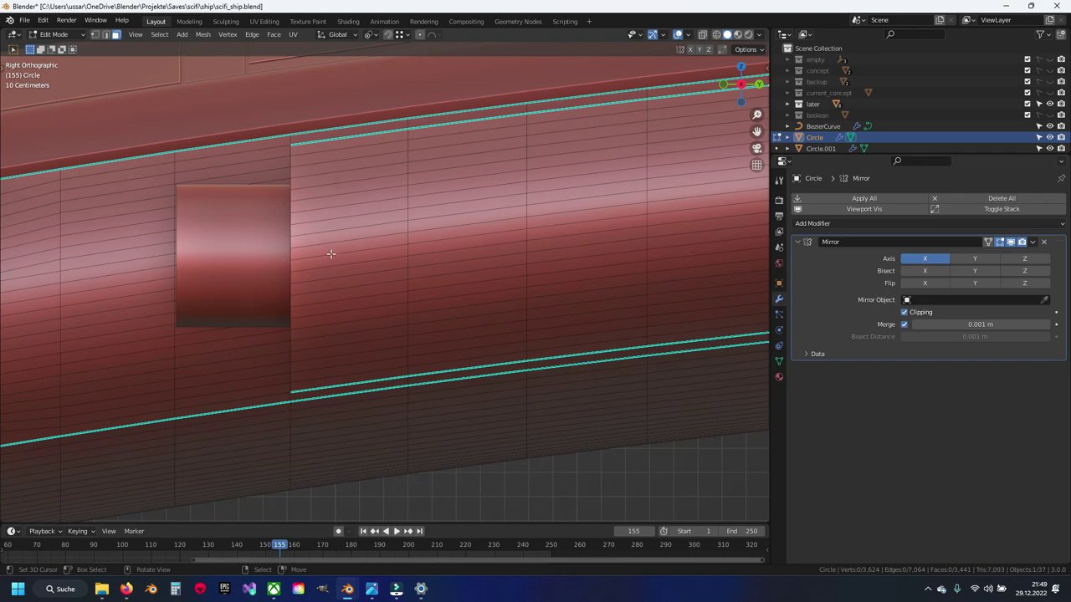
scroll(330, 254, down, 3)
scroll(368, 267, down, 1)
scroll(393, 276, down, 1)
Edge-slide a pod edge loop onto its neighbouring loop along the pod surface
key(Tab)
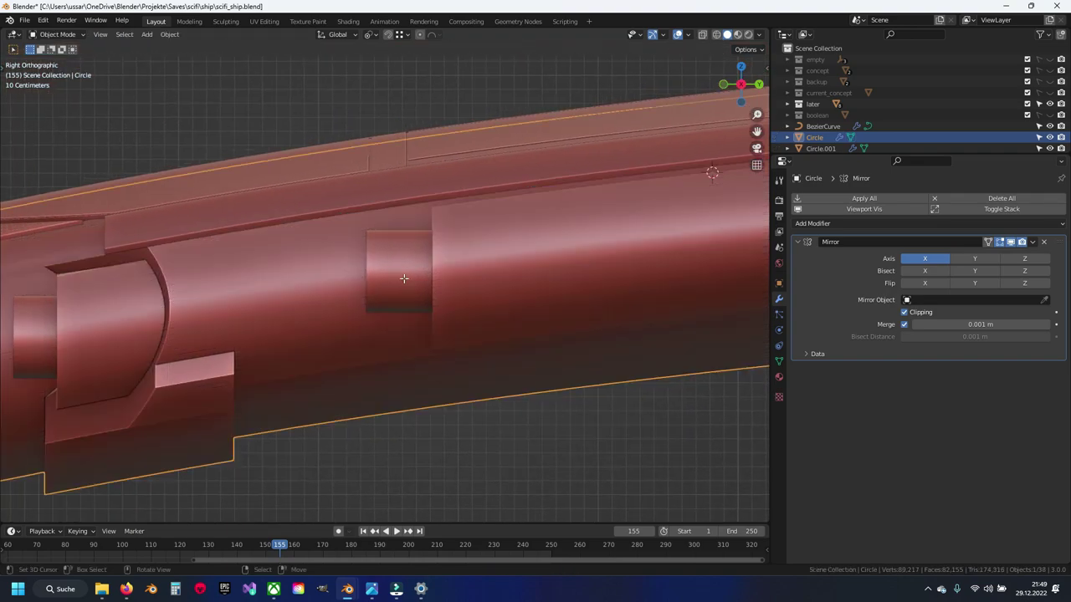
key(Tab)
scroll(406, 276, up, 2)
scroll(408, 268, up, 2)
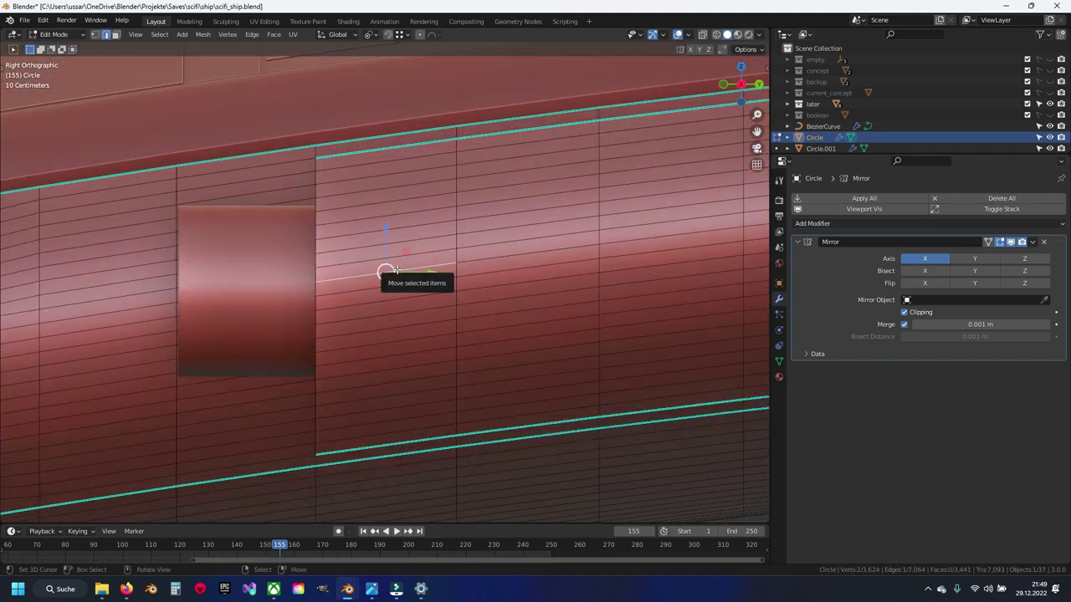
scroll(393, 270, down, 3)
shift+middle_drag(393, 270, 304, 280)
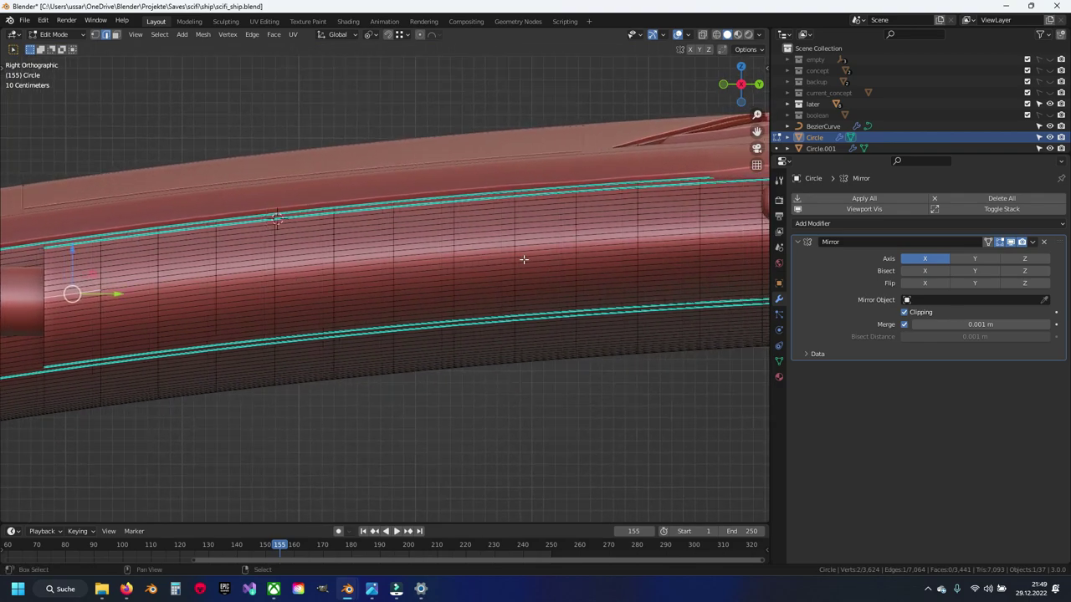
ctrl+click(496, 248)
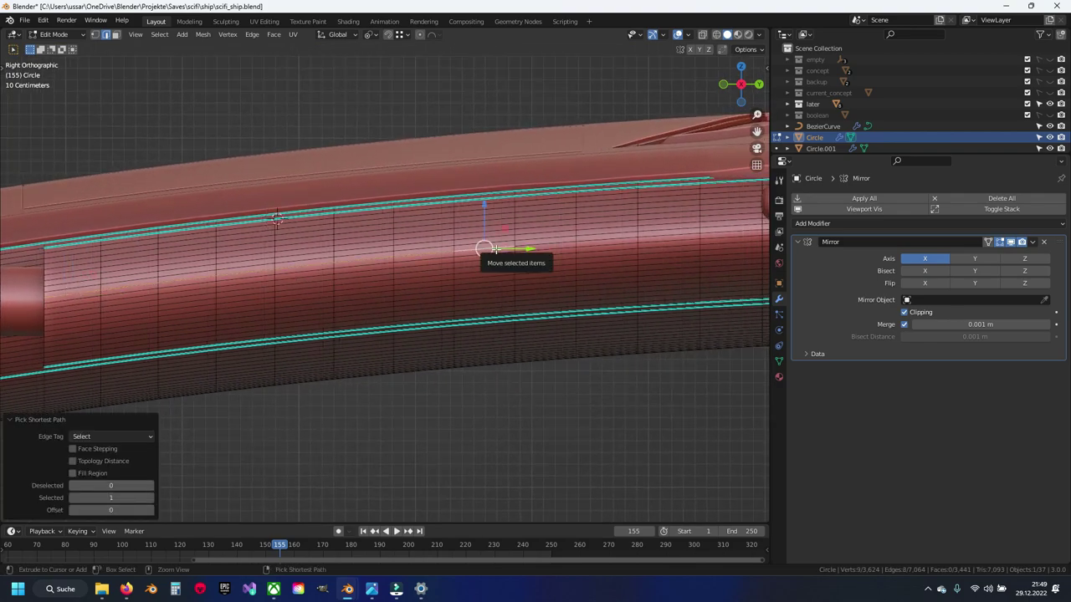
middle_drag(496, 249, 558, 332)
key(g)
key(g)
click(446, 298)
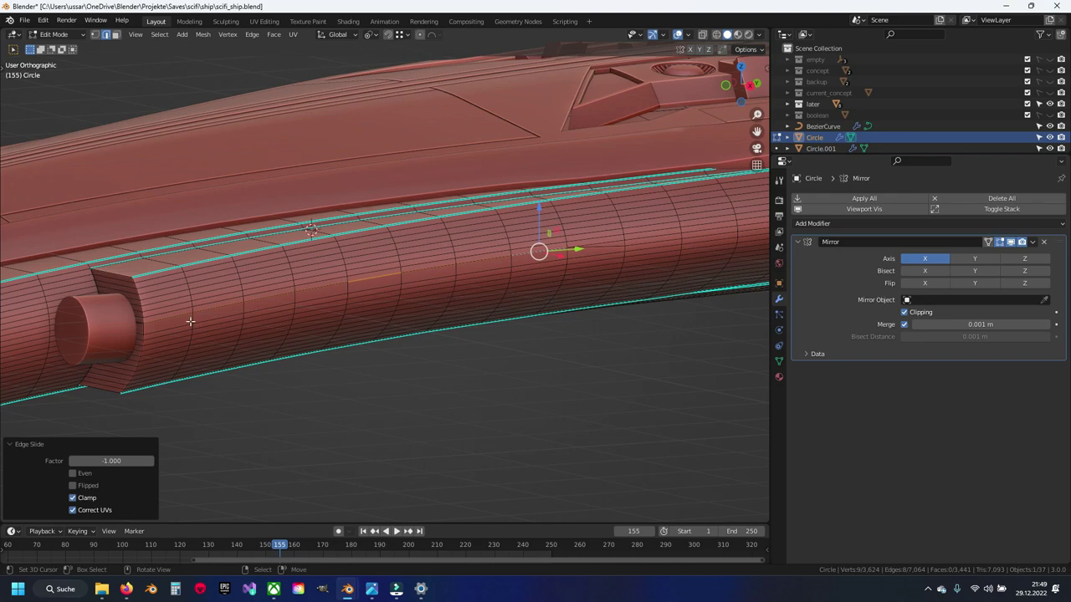
Select the band of faces around the rectangular inset on the pod
click(190, 321)
ctrl+click(544, 269)
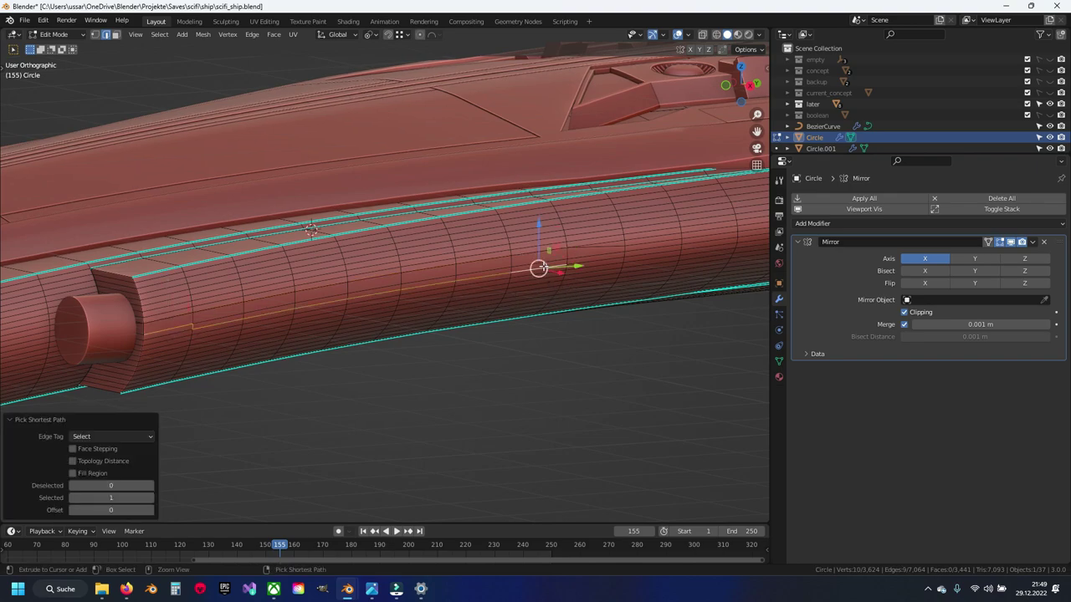
click(541, 265)
ctrl+click(178, 330)
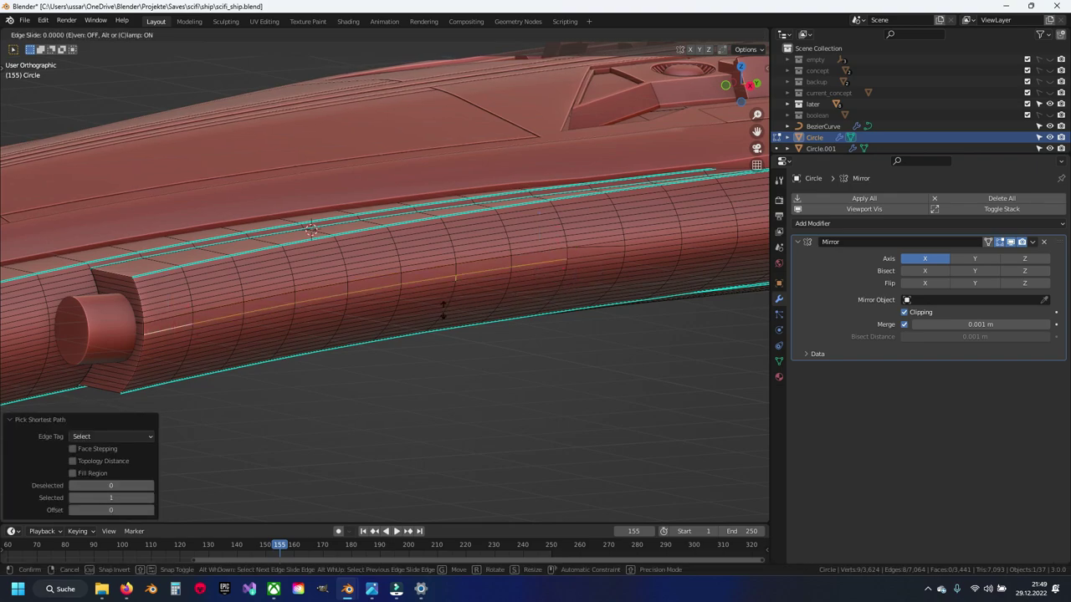
ctrl+shift+click(398, 333)
Delete the selected faces on the side pod and check the pod in Object Mode
key(x)
click(398, 331)
key(Tab)
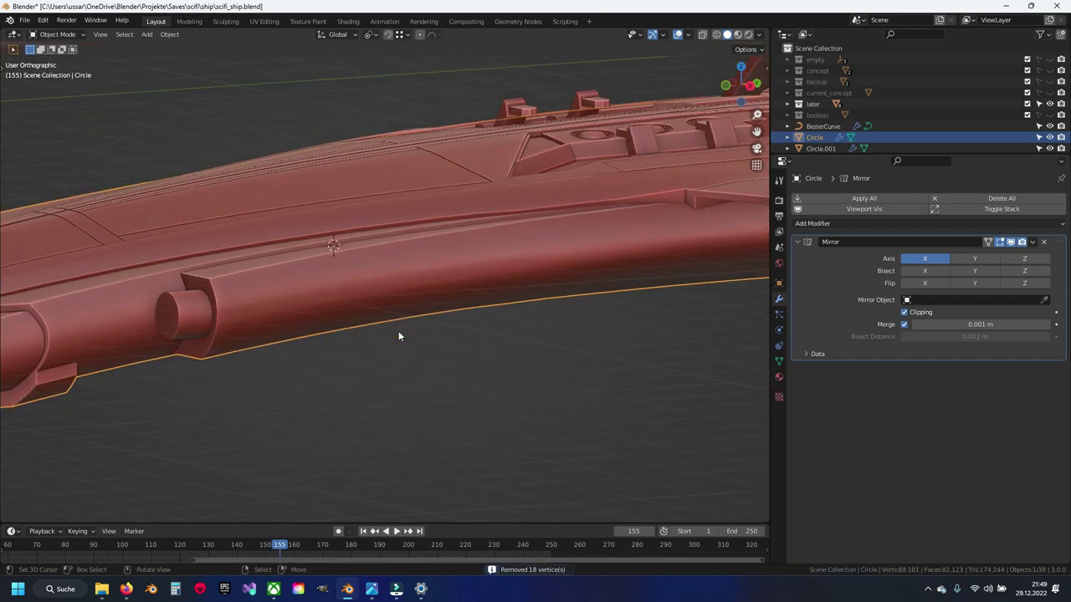
scroll(398, 330, up, 3)
scroll(419, 312, up, 2)
Slide an edge row along the pod, then merge overlapping vertices by distance
key(Tab)
scroll(383, 317, up, 2)
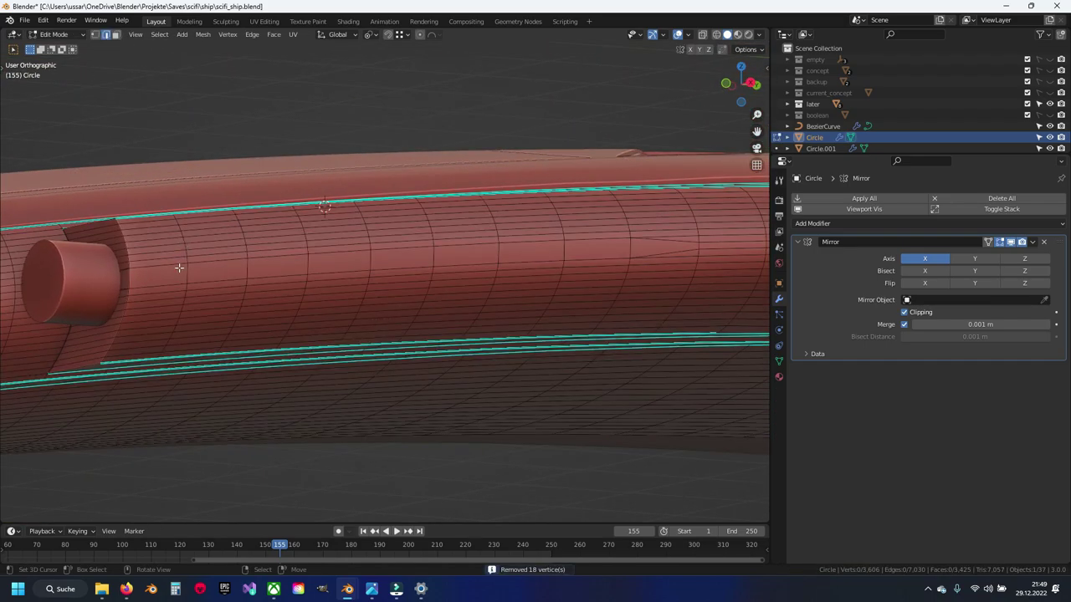
ctrl+click(624, 253)
click(155, 278)
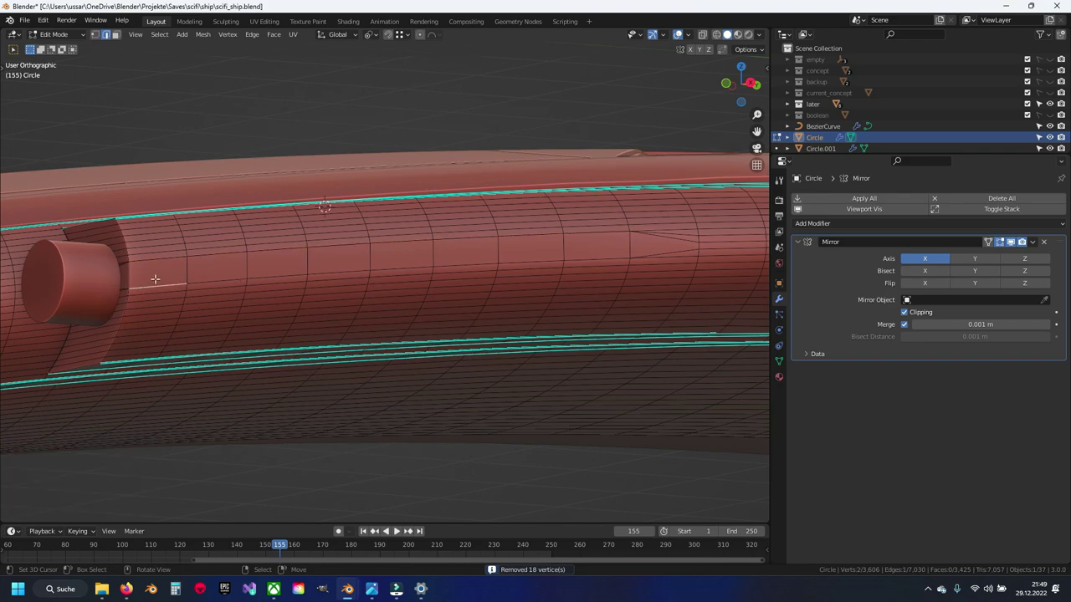
ctrl+click(596, 253)
key(g)
key(g)
click(551, 390)
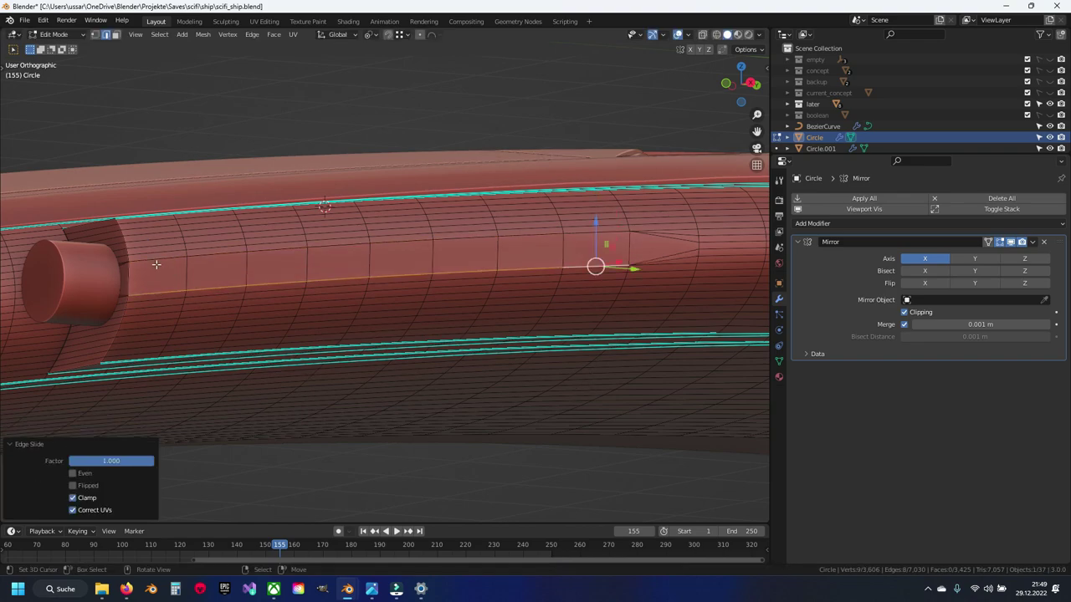
key(a)
key(m)
click(219, 285)
key(alt+a)
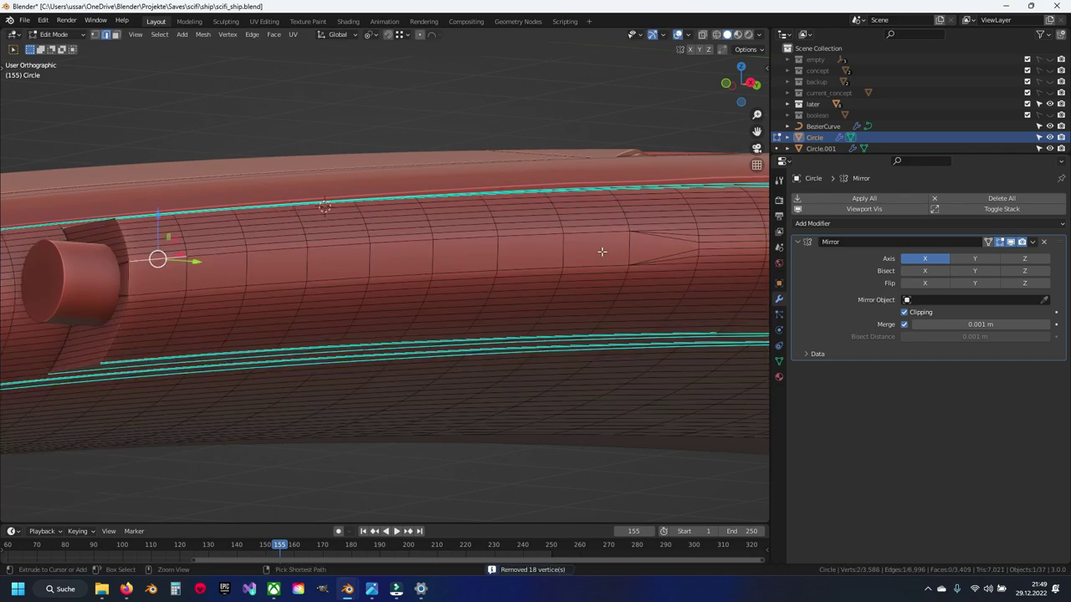
Pick an edge path along the recess on the pod, then clear the selection
ctrl+click(601, 252)
click(595, 225)
click(159, 287)
ctrl+click(590, 266)
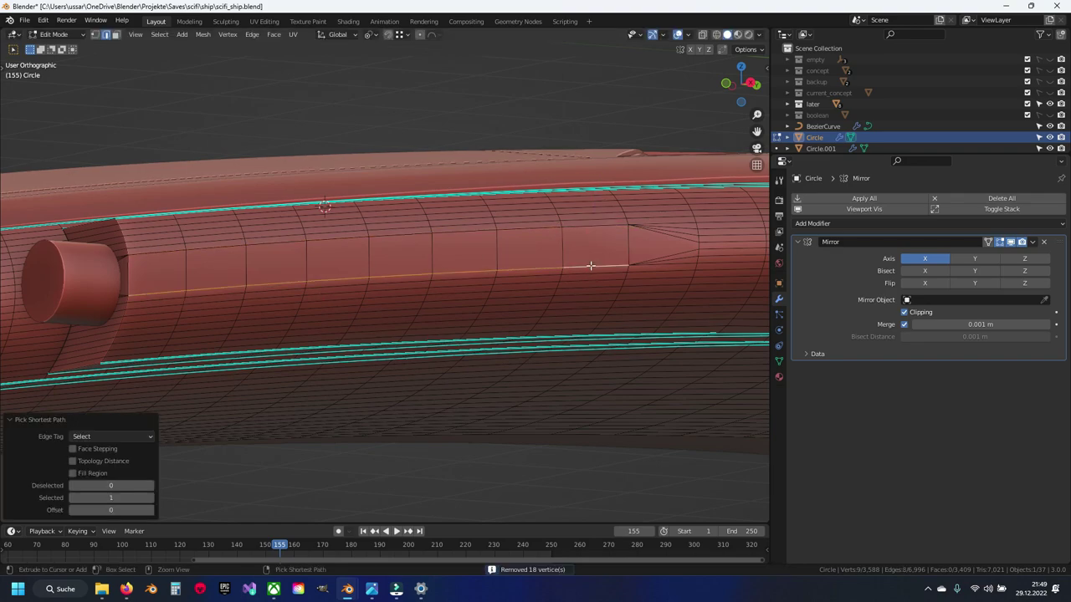
key(a)
key(alt+a)
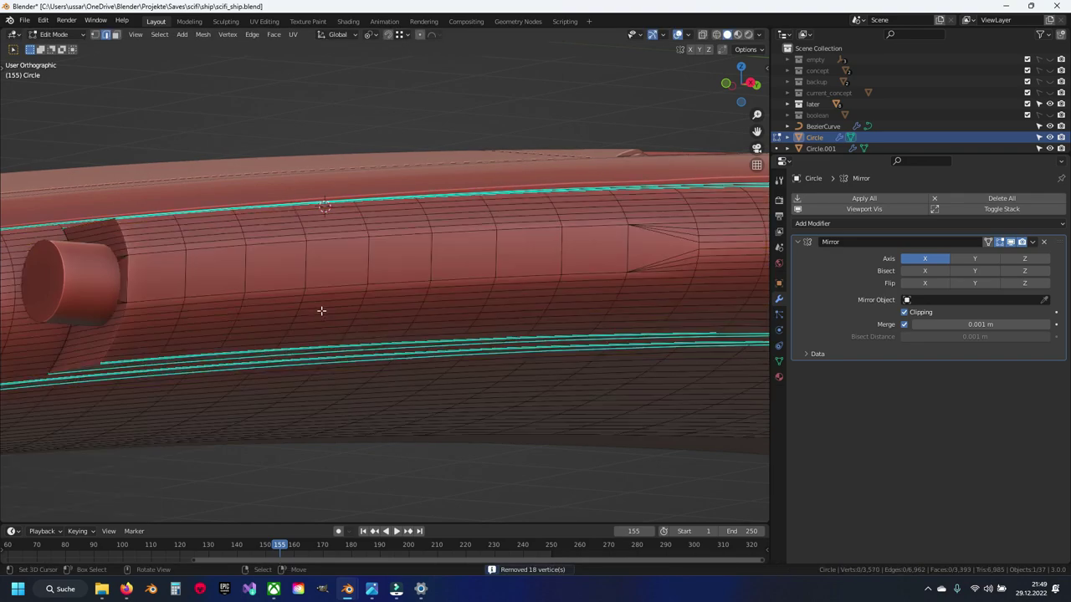
Select the recess border edges and edge-slide them fully onto the neighbouring loop
click(164, 294)
ctrl+click(604, 270)
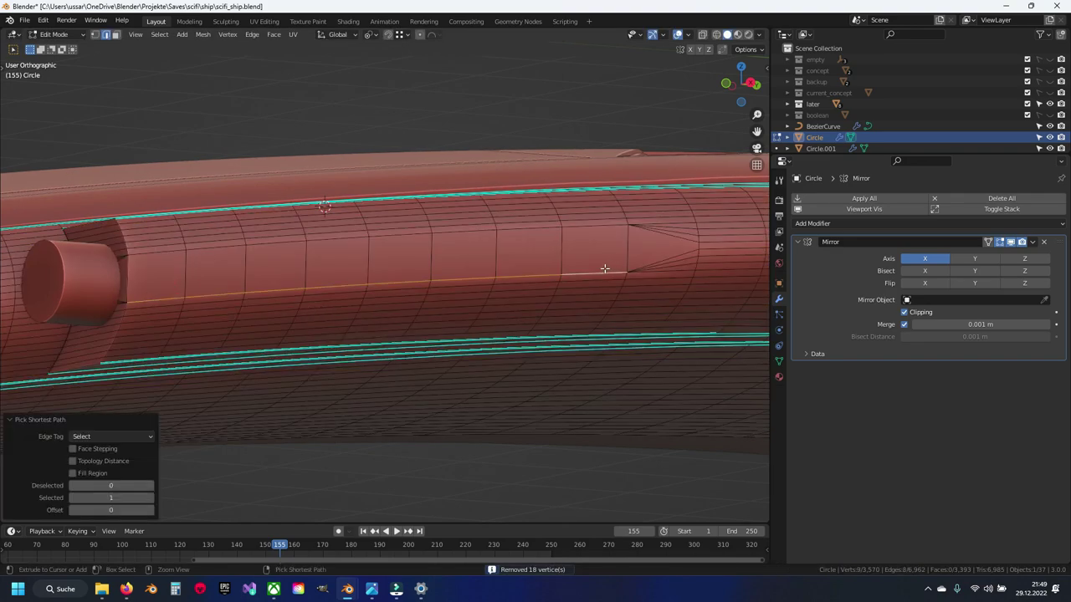
click(157, 255)
ctrl+click(566, 240)
key(m)
click(593, 220)
key(a)
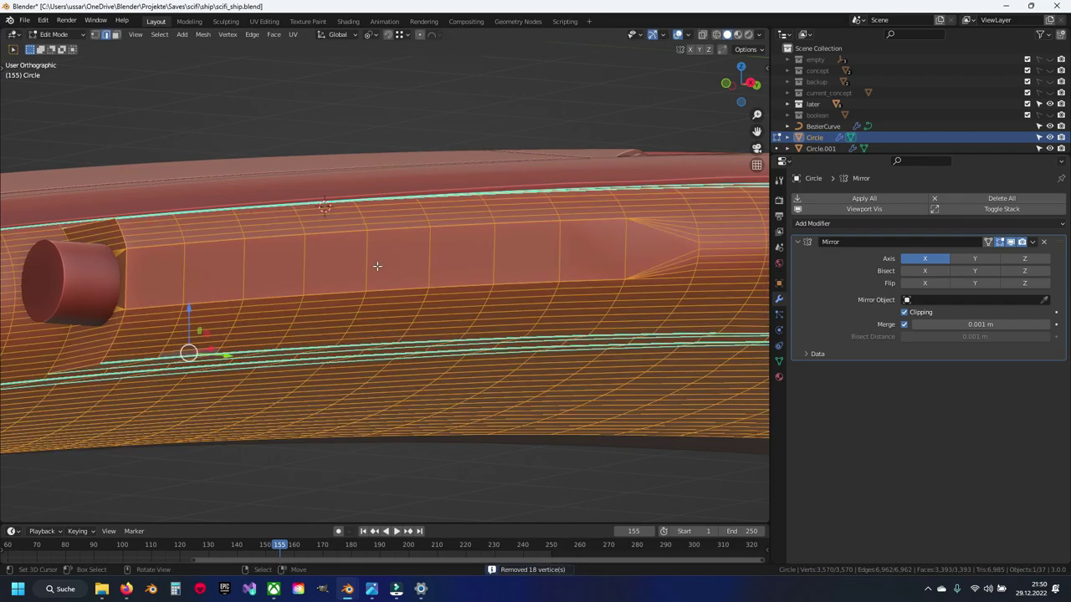
key(alt+a)
Return to Object Mode and orbit around the ship to inspect the smoothed recess
key(Tab)
mouse_move(377, 266)
middle_down()
mouse_move(358, 281)
mouse_move(367, 298)
mouse_move(304, 292)
mouse_move(471, 282)
mouse_move(428, 281)
mouse_move(323, 246)
mouse_move(340, 266)
mouse_move(433, 285)
mouse_move(531, 285)
mouse_move(427, 279)
mouse_move(510, 282)
middle_up()
scroll(428, 280, up, 5)
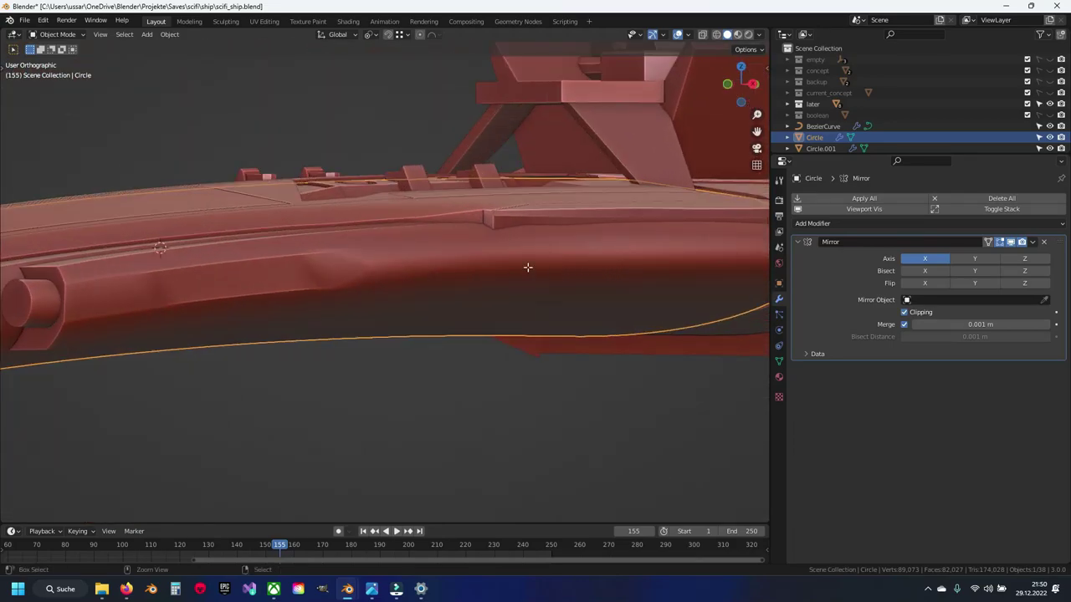
Back in Edit Mode, zoom in on the cylinder cap and select its surrounding face strip
key(Tab)
key(ctrl+i)
key(ctrl+i)
key(ctrl+i)
key(ctrl+i)
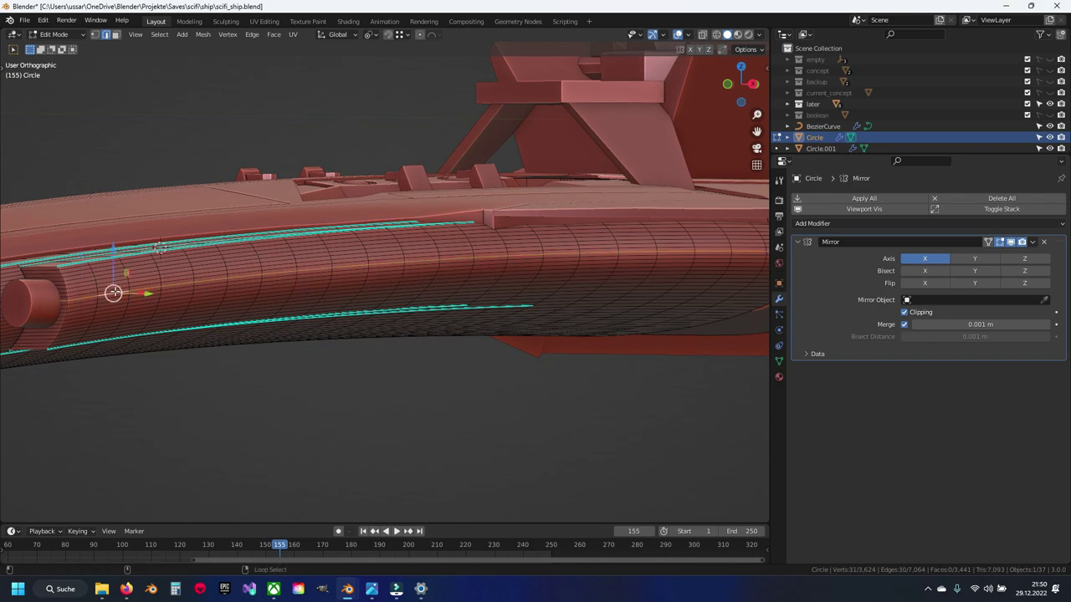
middle_drag(159, 248, 358, 276)
scroll(358, 276, up, 3)
middle_drag(502, 267, 413, 276)
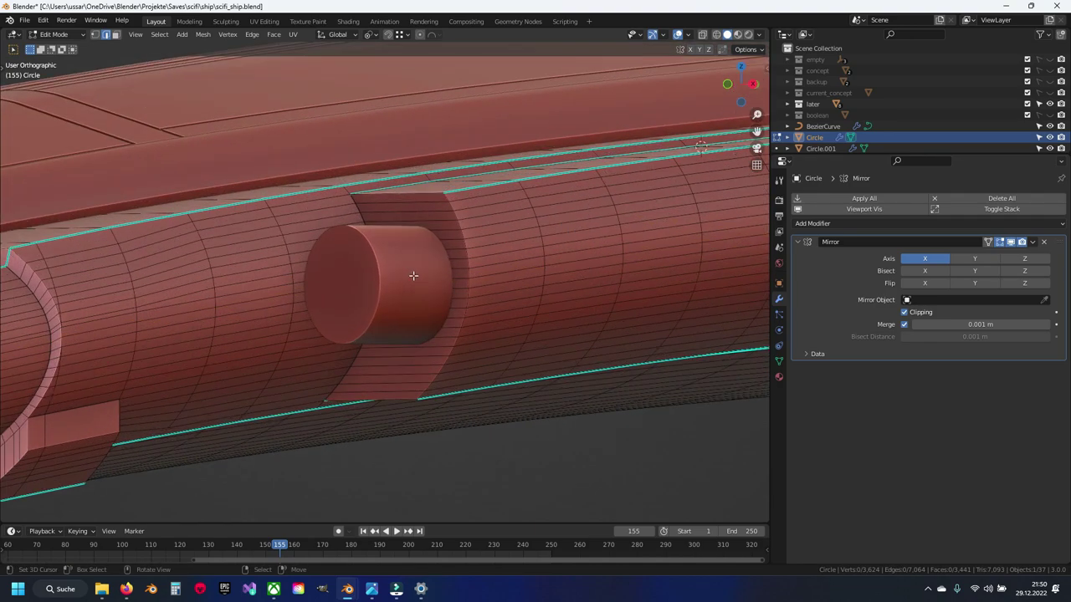
ctrl+click(408, 395)
key(alt+a)
key(2)
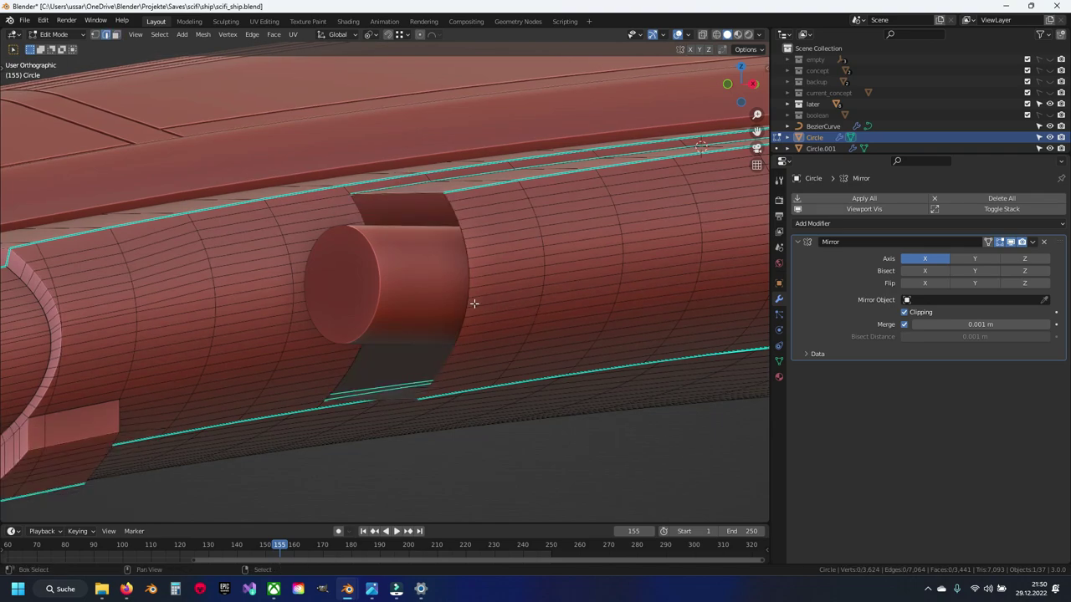
Zoom out to the whole ship and save scifi_ship.blend
mouse_move(472, 304)
middle_down()
mouse_move(514, 333)
mouse_move(530, 322)
middle_up()
scroll(497, 327, down, 4)
key(ctrl+s)
scroll(427, 282, up, 3)
scroll(455, 284, up, 2)
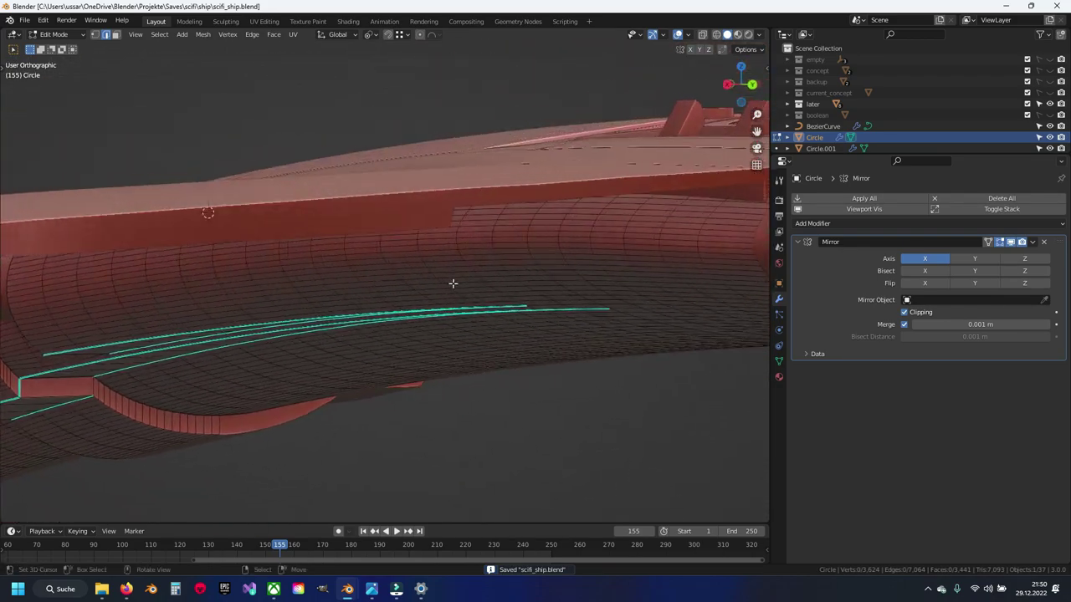
Select the vent object Circle.014, then reselect the Circle hull and edit it
middle_drag(454, 284, 411, 306)
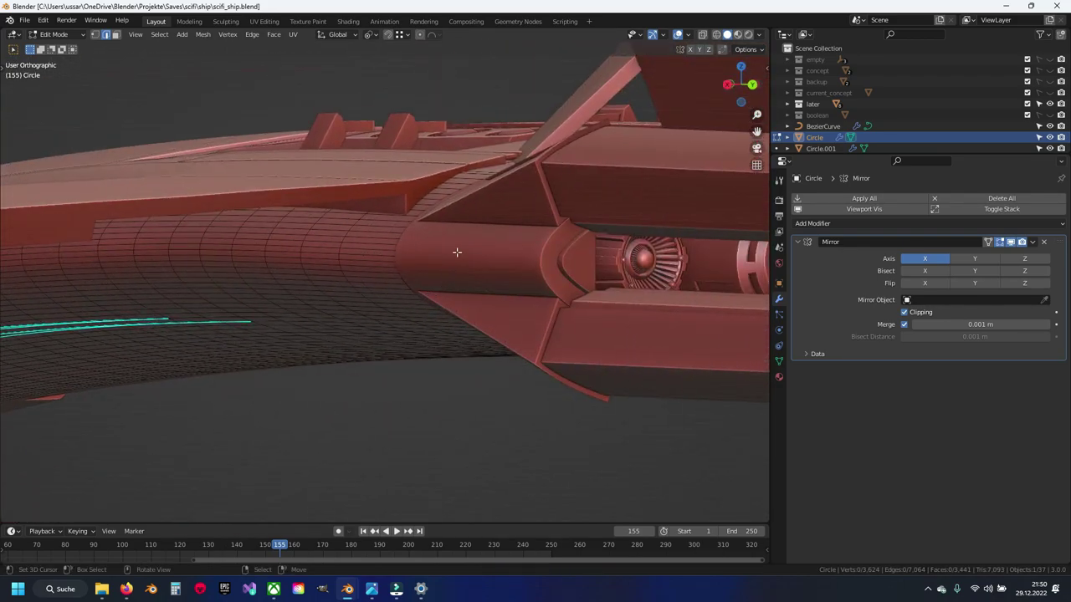
scroll(497, 269, up, 3)
mouse_move(496, 243)
middle_down()
mouse_move(438, 332)
mouse_move(418, 299)
mouse_move(442, 331)
middle_up()
key(Tab)
click(500, 261)
mouse_move(500, 261)
middle_down()
mouse_move(366, 390)
mouse_move(420, 313)
mouse_move(411, 315)
mouse_move(391, 469)
mouse_move(412, 307)
mouse_move(440, 299)
middle_up()
click(310, 404)
key(Tab)
key(Tab)
key(Tab)
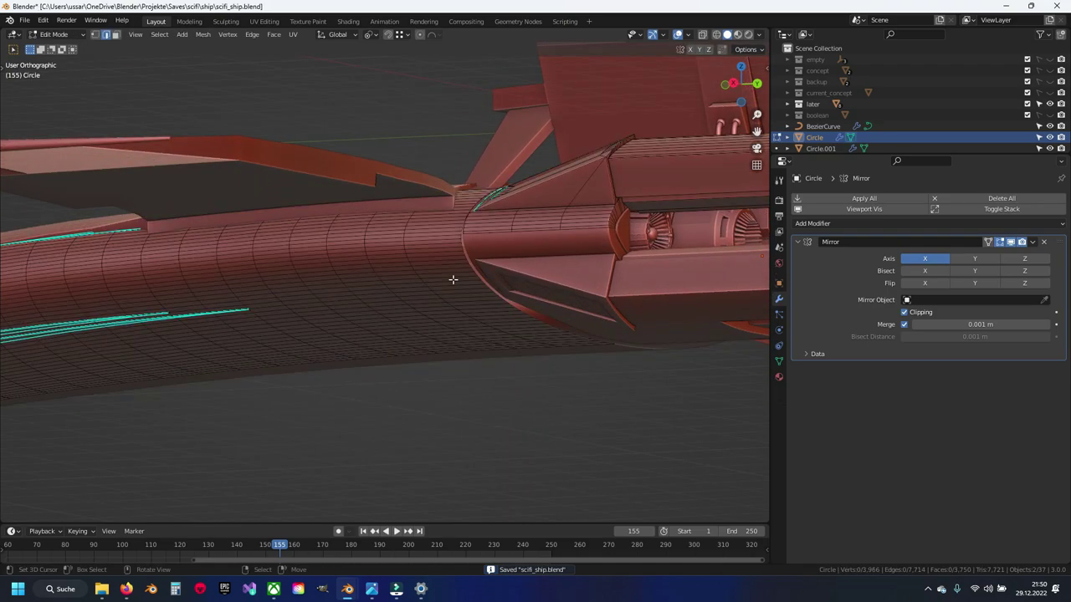
From a right side view, move the selected hull vertices at the joint and save
scroll(453, 279, up, 2)
scroll(440, 277, up, 2)
scroll(430, 277, up, 2)
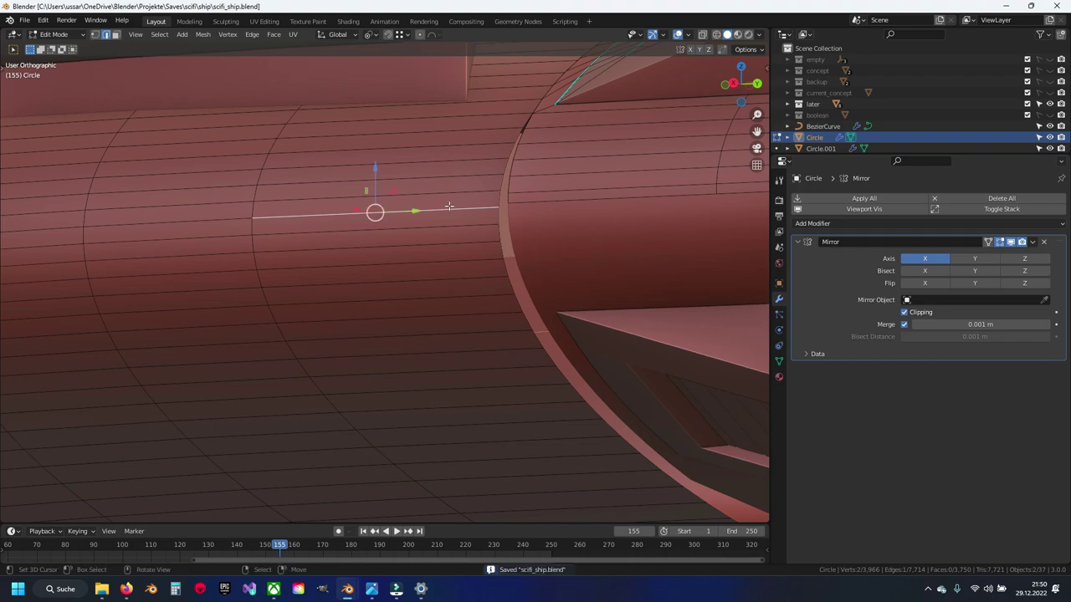
mouse_move(449, 206)
alt+middle_down()
mouse_move(466, 237)
mouse_move(276, 280)
alt+middle_up()
scroll(297, 385, up, 3)
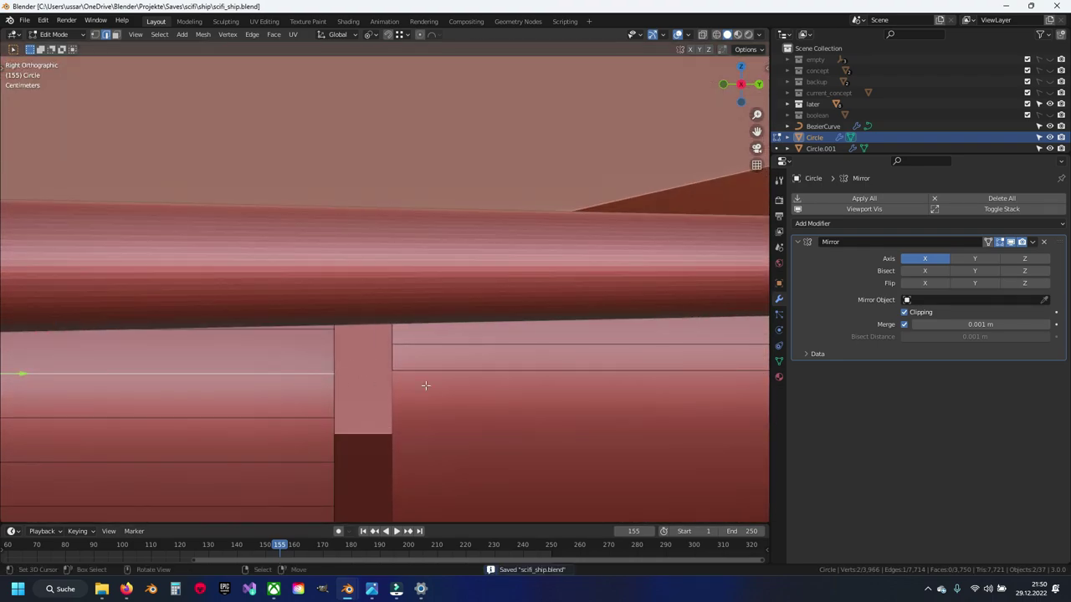
middle_drag(426, 385, 469, 281)
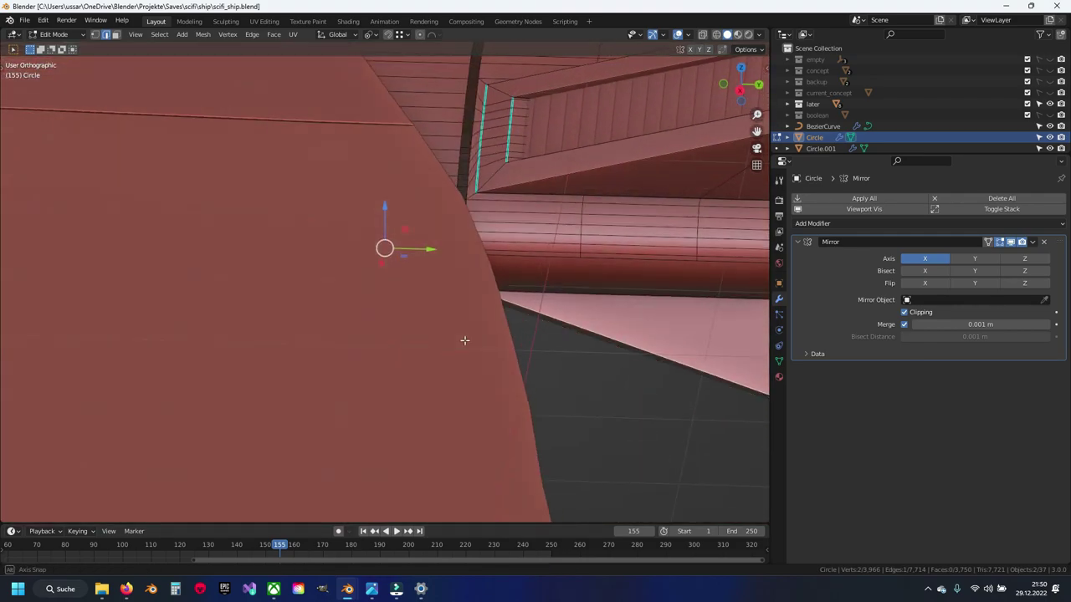
middle_drag(470, 280, 464, 341)
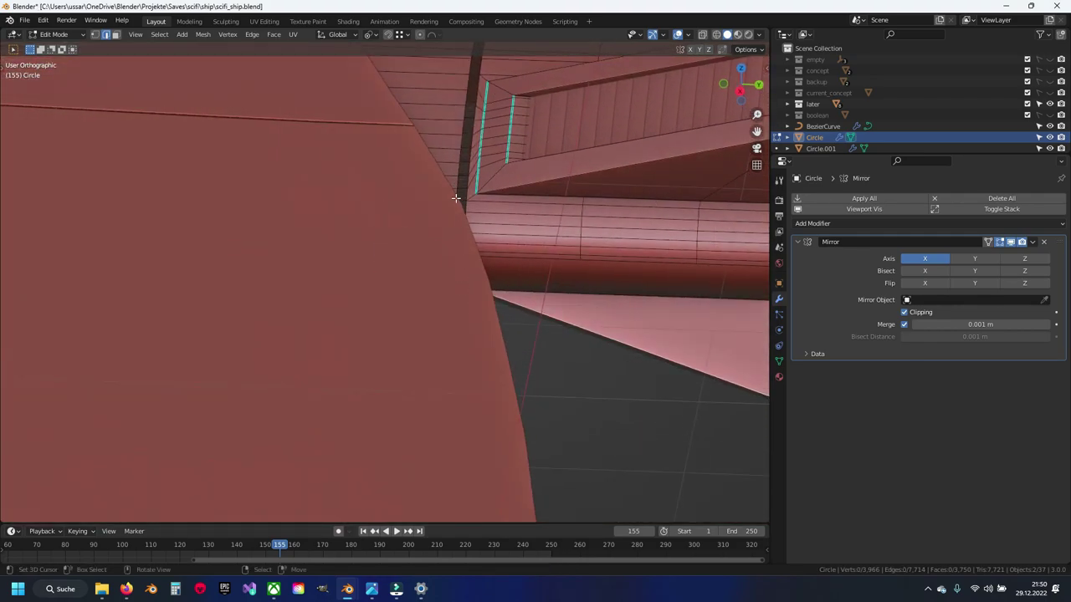
middle_drag(459, 156, 473, 259)
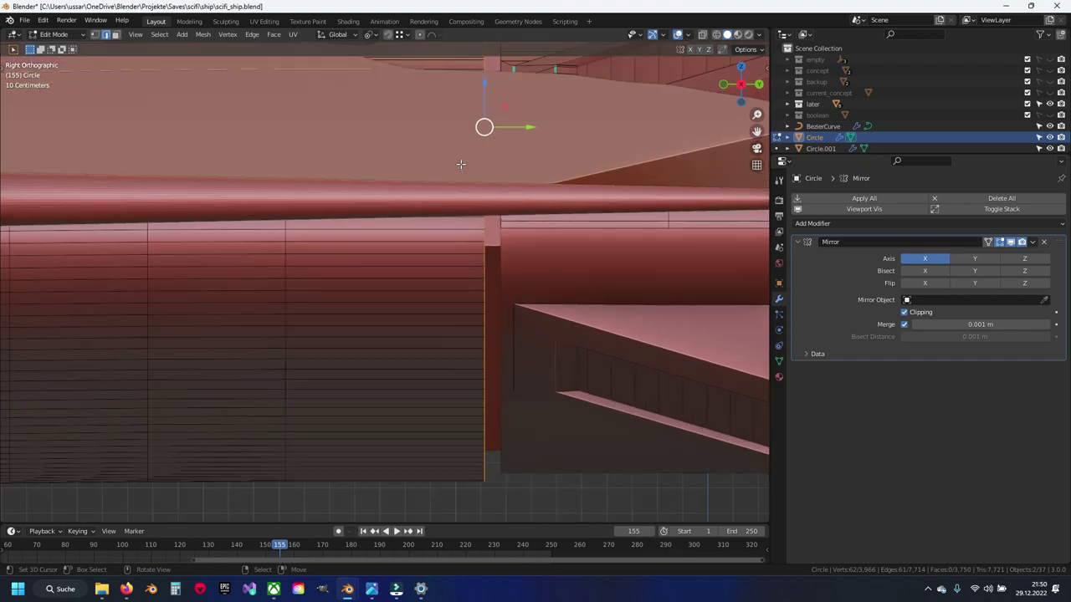
key(g)
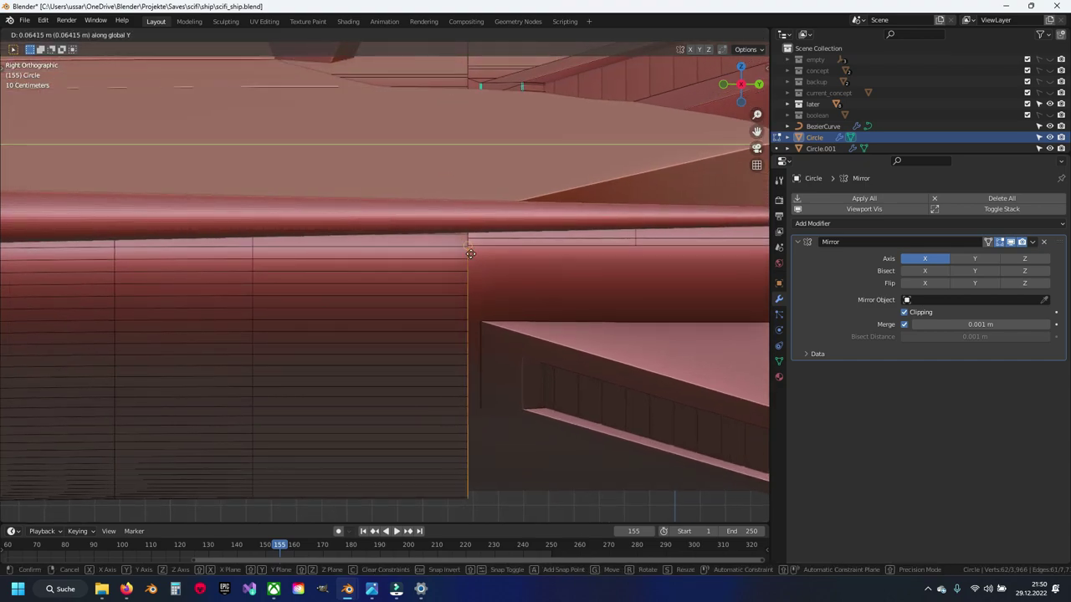
click(471, 254)
key(alt+a)
scroll(462, 278, up, 1)
key(ctrl+s)
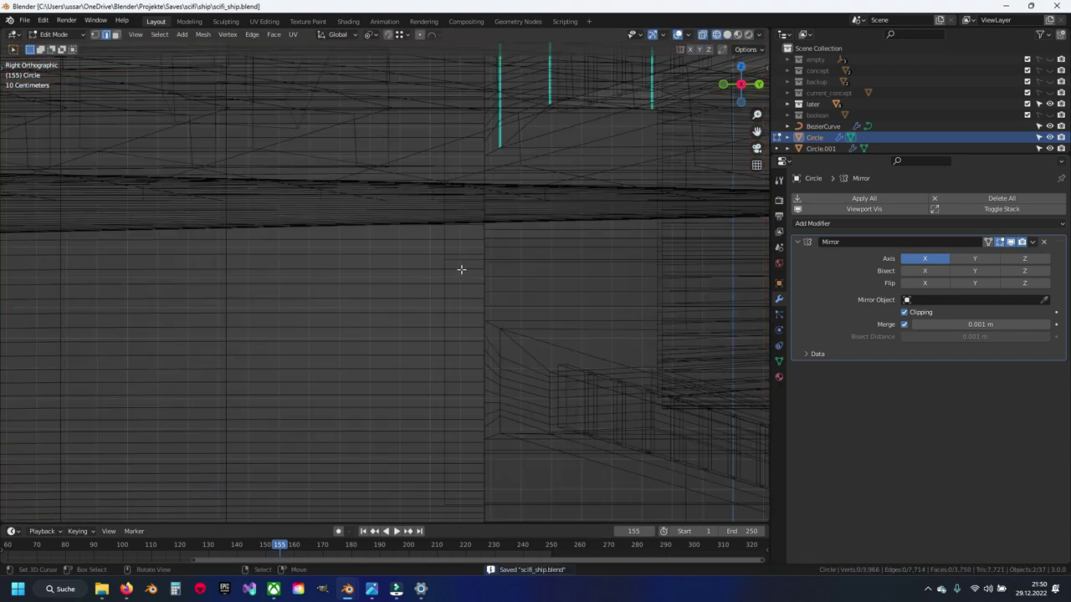
Switch editing between Circle.014 and the hull and select the connected vent panel geometry
mouse_move(461, 270)
middle_down()
mouse_move(454, 258)
mouse_move(476, 229)
mouse_move(513, 234)
middle_up()
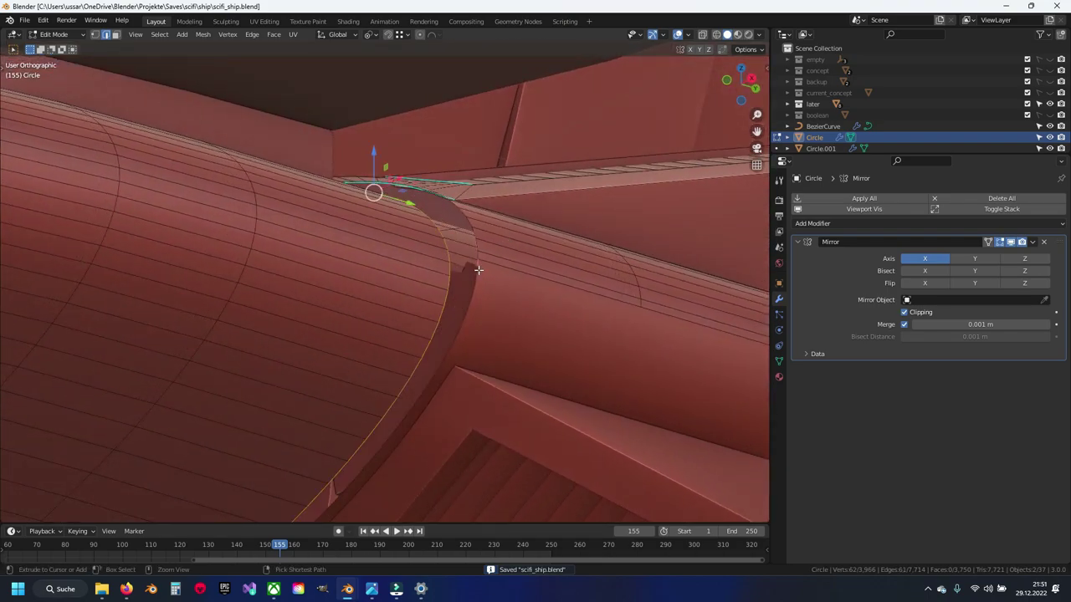
mouse_move(478, 269)
middle_down()
mouse_move(411, 315)
mouse_move(421, 292)
mouse_move(486, 315)
mouse_move(545, 292)
mouse_move(547, 242)
mouse_move(358, 246)
mouse_move(351, 344)
mouse_move(479, 317)
mouse_move(449, 288)
middle_up()
scroll(479, 318, down, 4)
key(alt+q)
key(l)
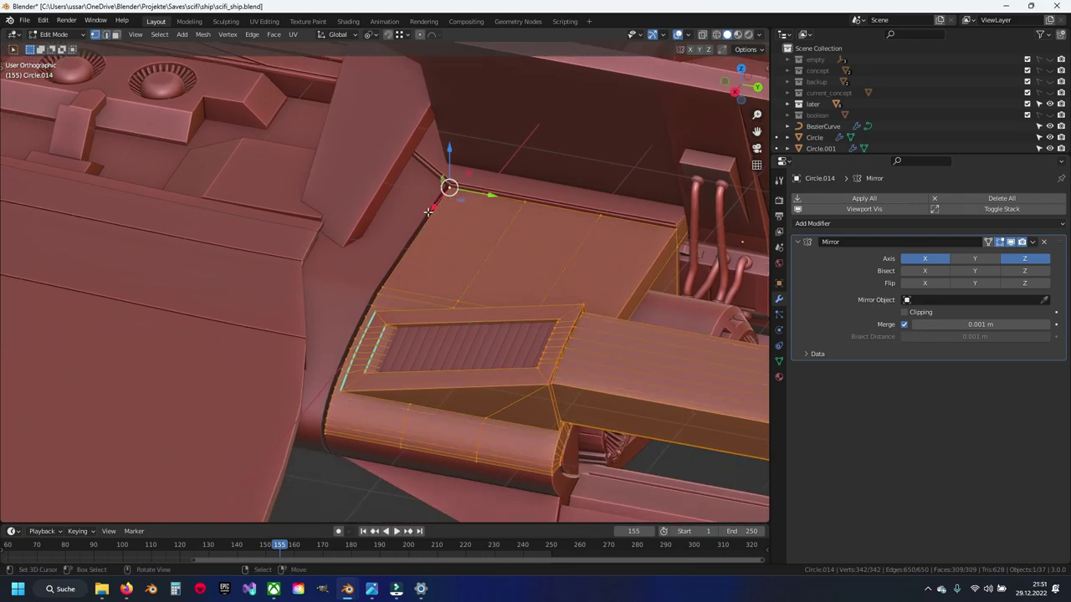
key(alt+q)
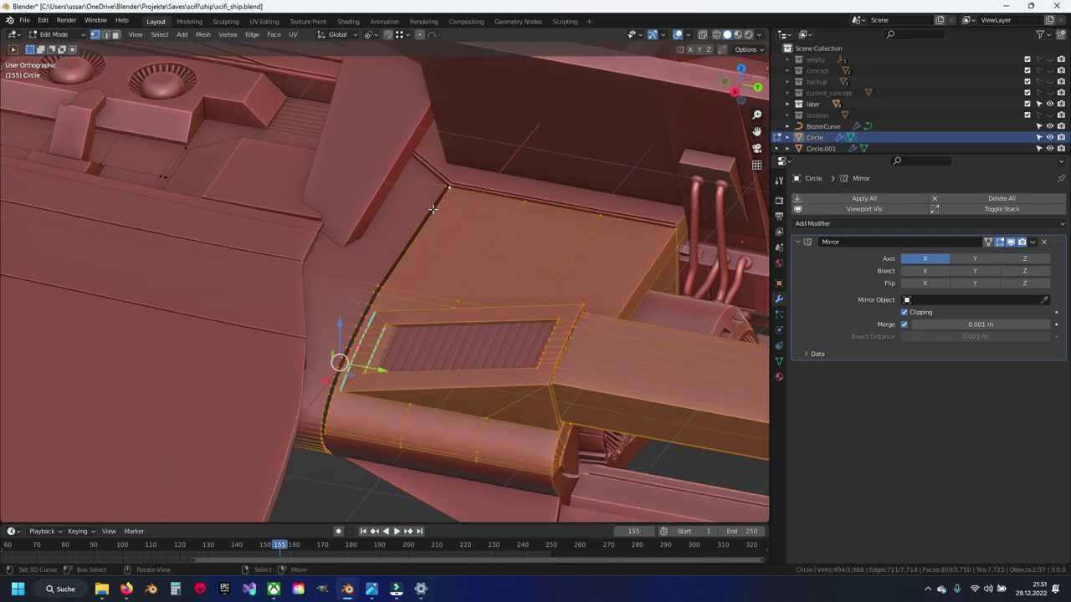
key(alt+a)
key(ctrl+l)
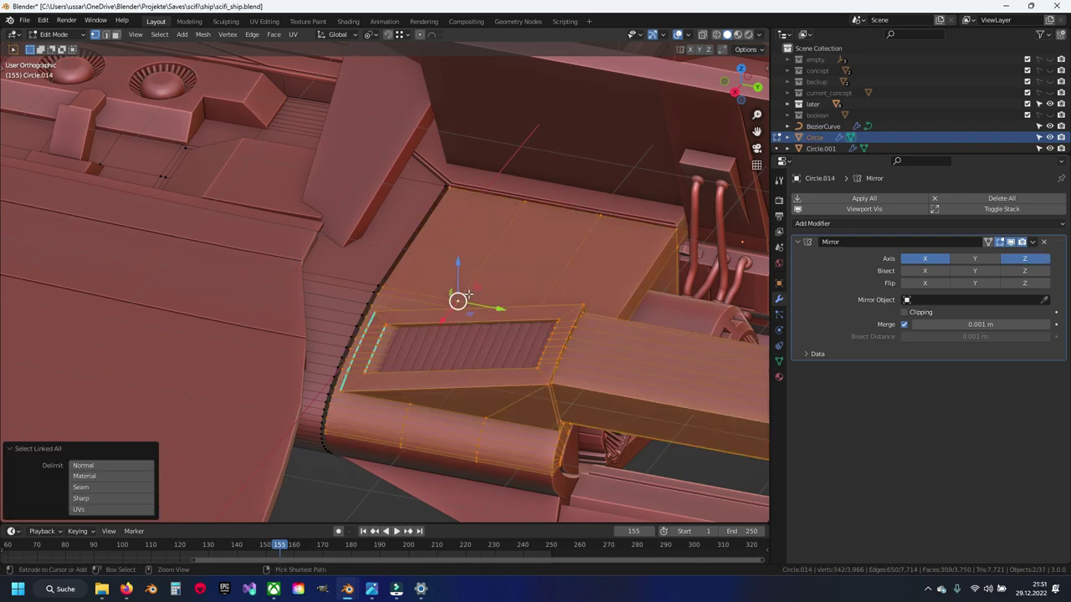
scroll(467, 294, up, 1)
scroll(467, 294, up, 1)
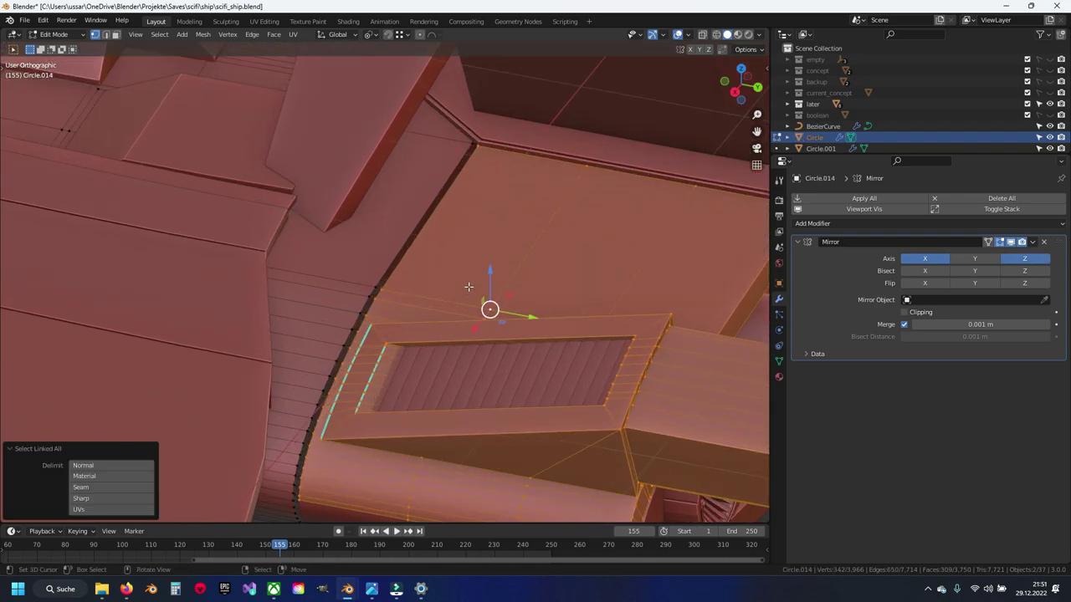
Place the 3D cursor on the panel corner and check it from top view in wireframe
click(477, 146)
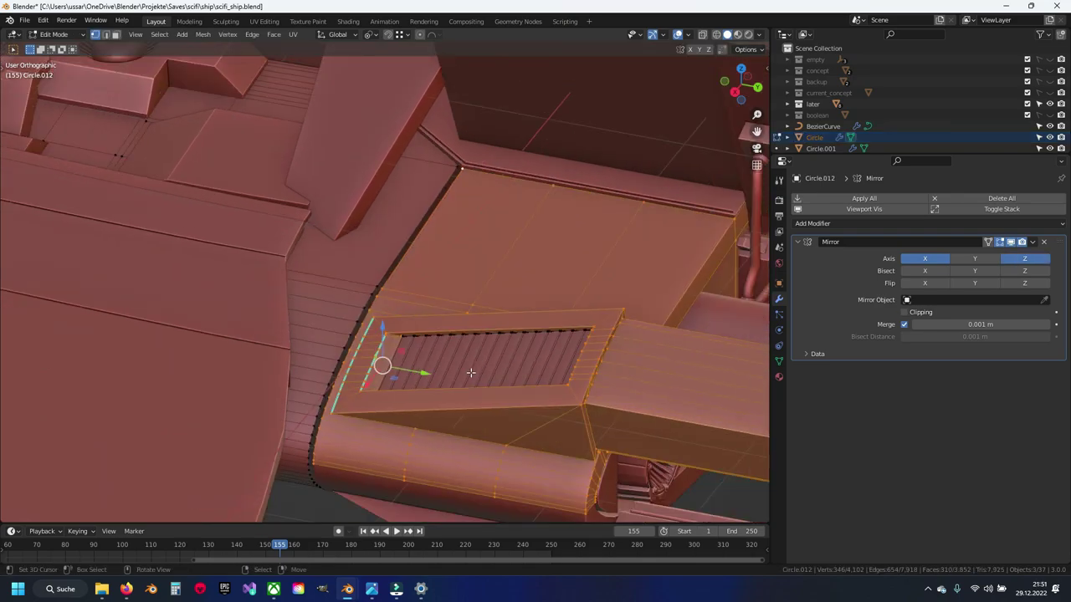
key(KP_7)
key(shift+z)
key(b)
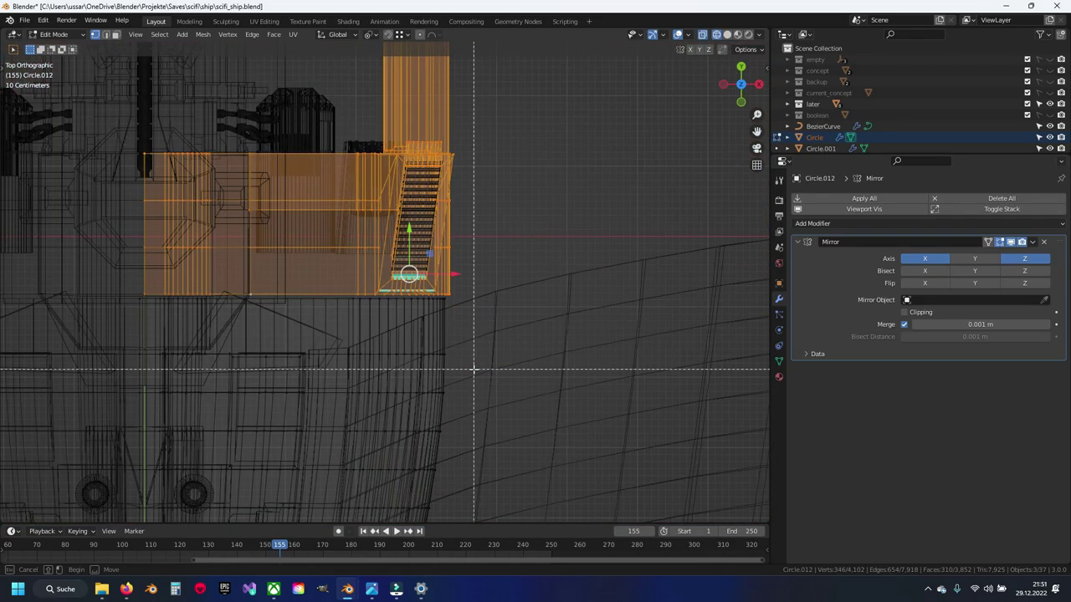
key(Escape)
key(shift+z)
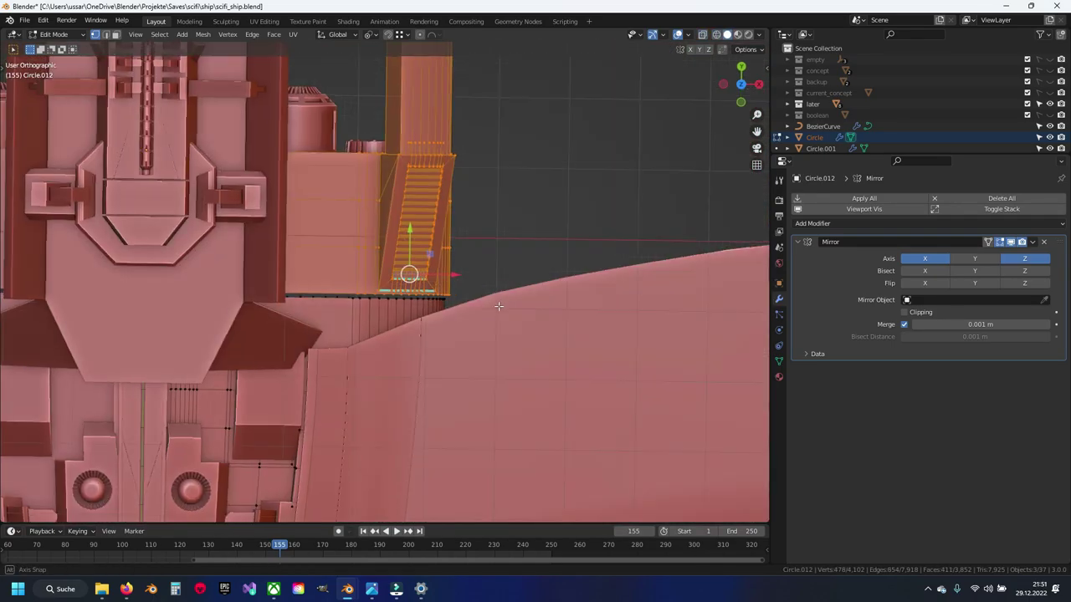
mouse_move(493, 304)
middle_down()
mouse_move(327, 231)
mouse_move(488, 236)
mouse_move(343, 290)
middle_up()
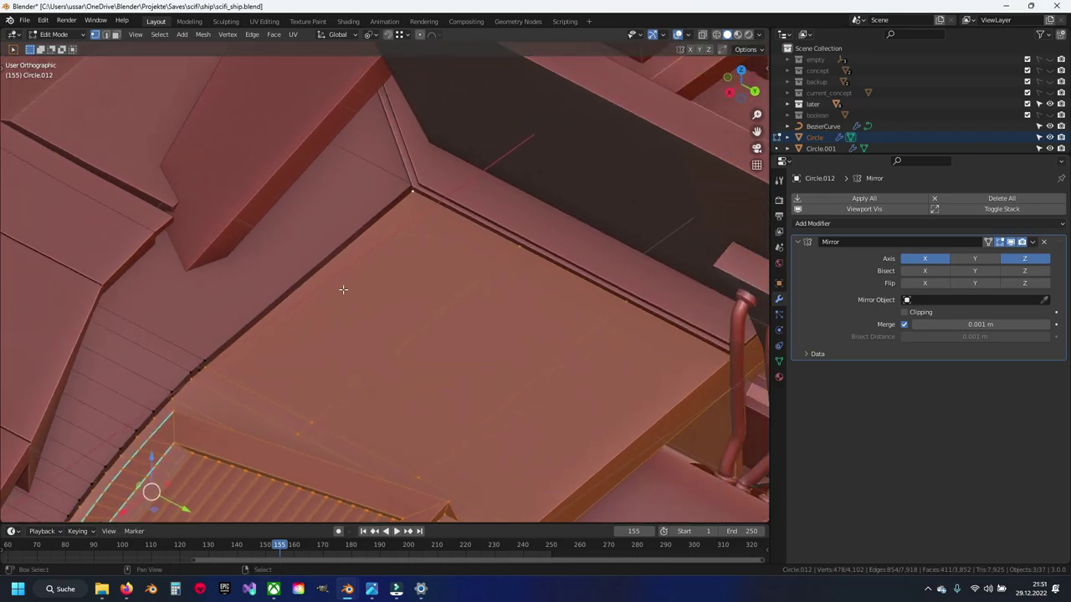
Set the pivot point to the 3D cursor and view the selected panel front-on
click(368, 34)
click(410, 96)
mouse_move(410, 95)
middle_down()
mouse_move(360, 251)
mouse_move(358, 292)
middle_up()
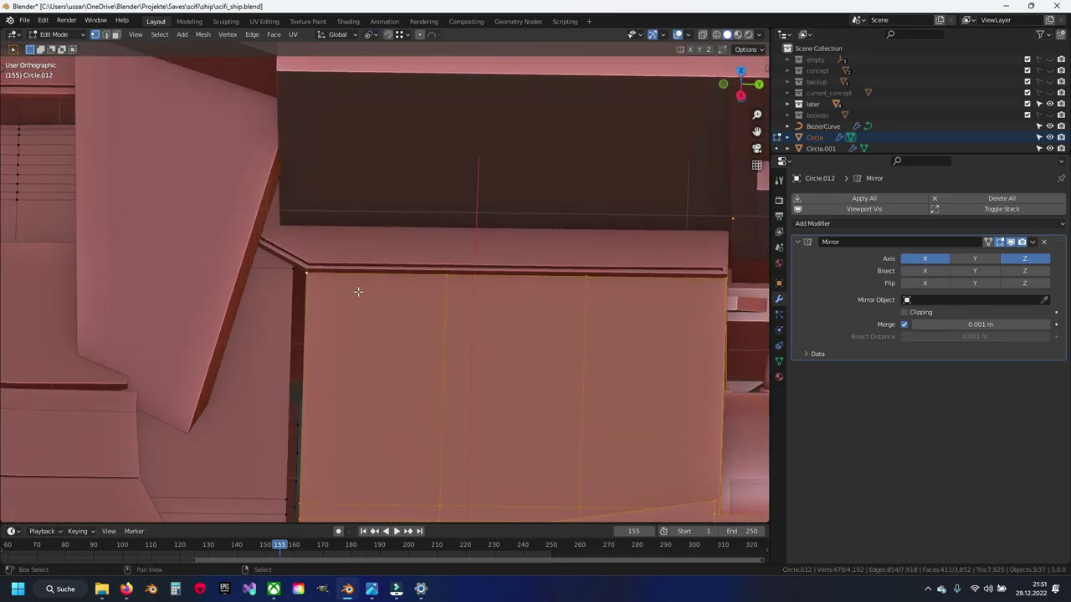
scroll(358, 291, up, 2)
scroll(387, 282, up, 1)
scroll(390, 237, down, 1)
scroll(388, 282, down, 3)
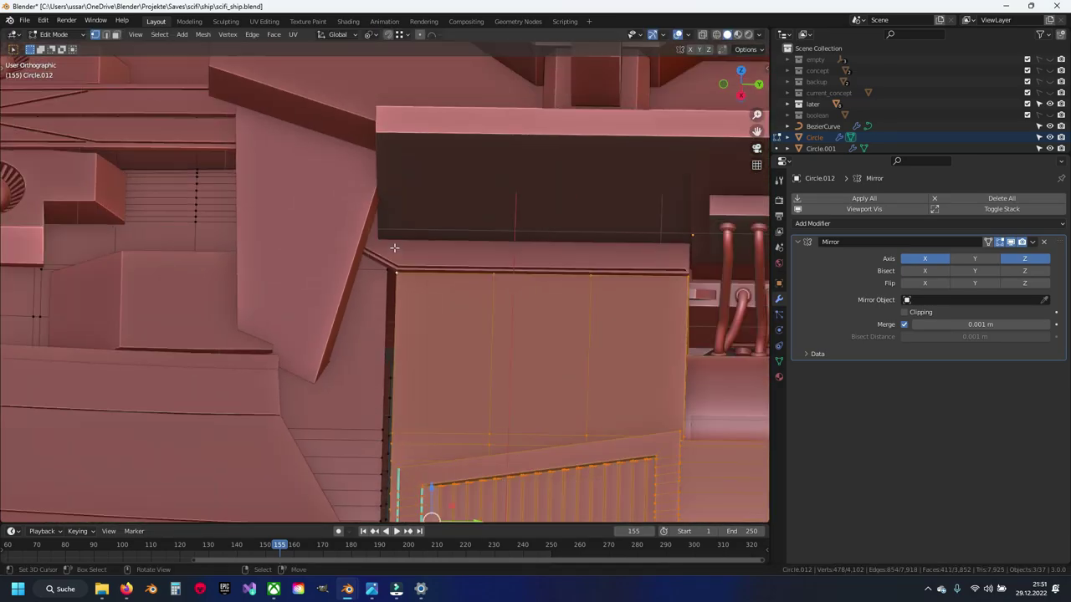
middle_drag(394, 247, 393, 308)
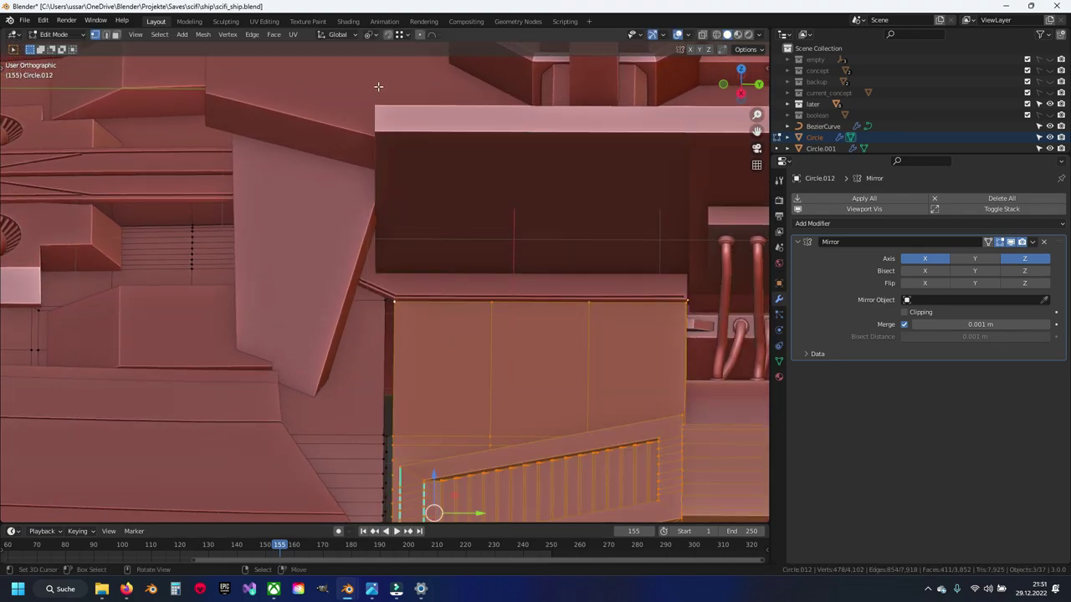
With pivot on Active Element, move the recess faces about -0.07 m in X
click(370, 36)
click(387, 97)
scroll(379, 309, up, 3)
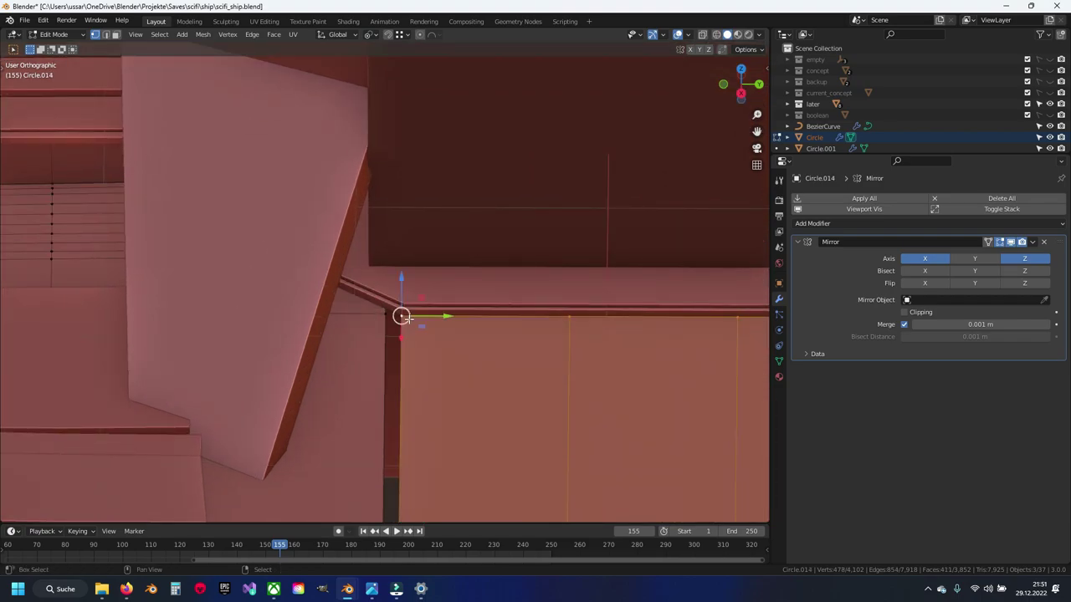
key(g)
click(390, 316)
scroll(386, 312, down, 5)
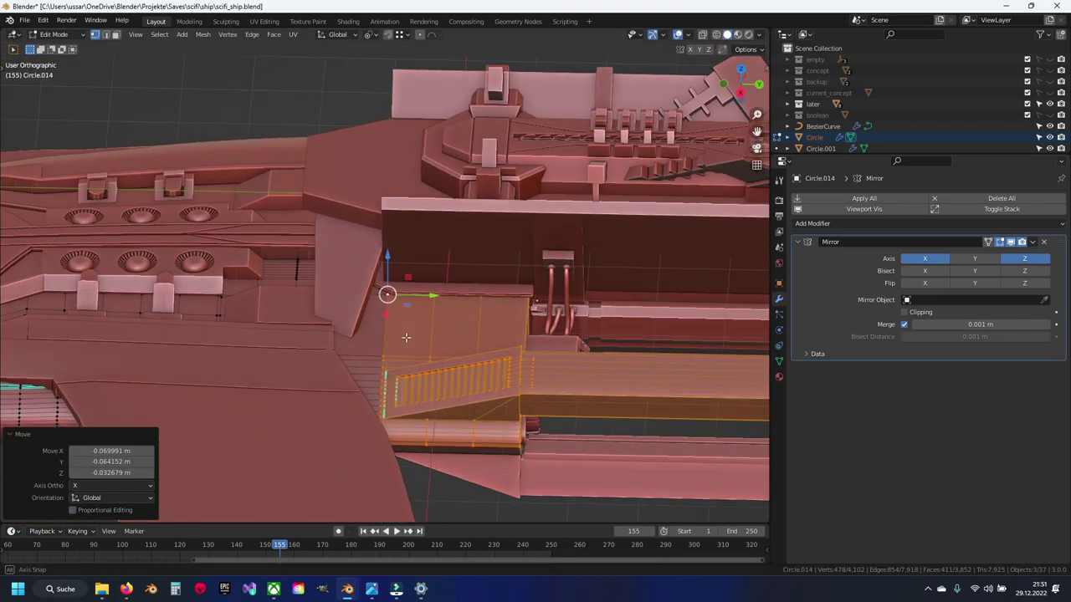
mouse_move(386, 311)
middle_down()
mouse_move(435, 310)
mouse_move(411, 297)
mouse_move(323, 304)
mouse_move(384, 309)
middle_up()
scroll(402, 311, up, 2)
scroll(390, 256, up, 1)
scroll(382, 296, up, 2)
key(shift+z)
key(shift+z)
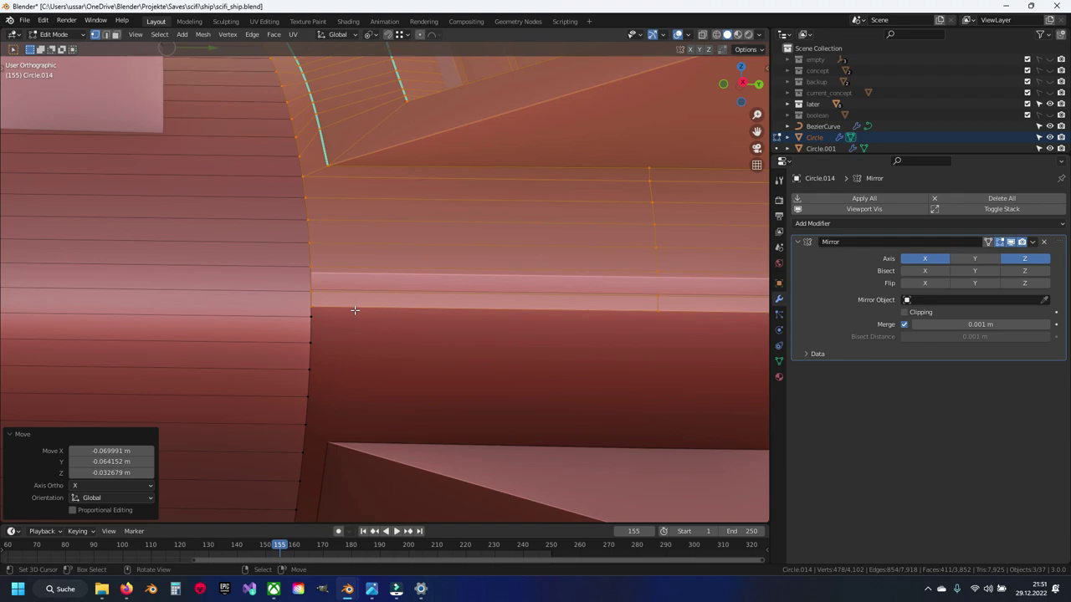
In edge mode, delete a hull seam edge, then undo the deletion
key(2)
click(373, 308)
key(x)
click(378, 319)
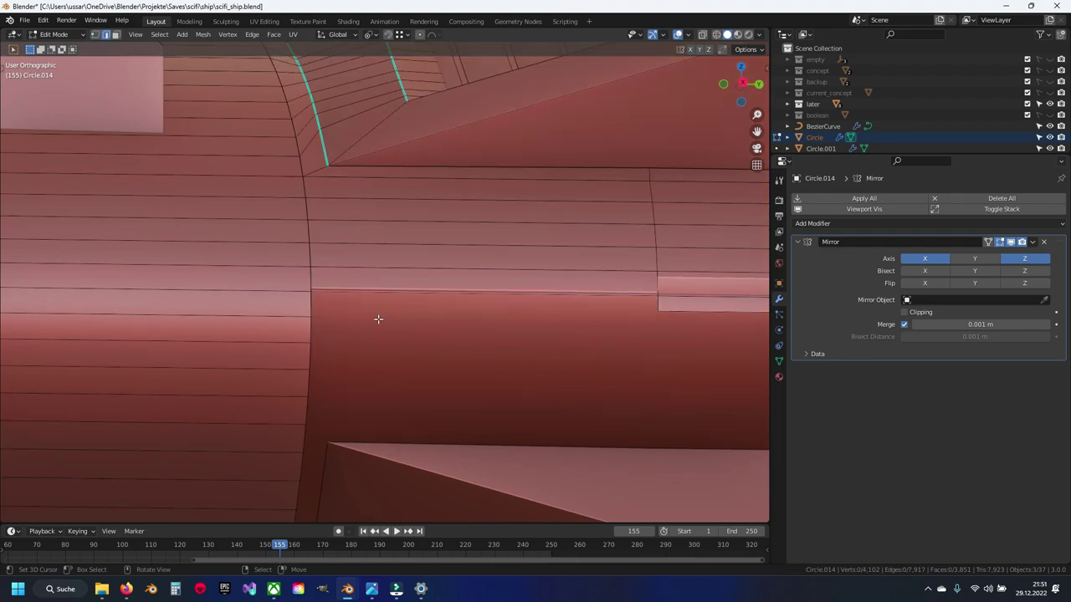
key(ctrl+z)
scroll(379, 319, down, 3)
mouse_move(384, 317)
shift+middle_down()
mouse_move(667, 327)
mouse_move(466, 306)
shift+middle_up()
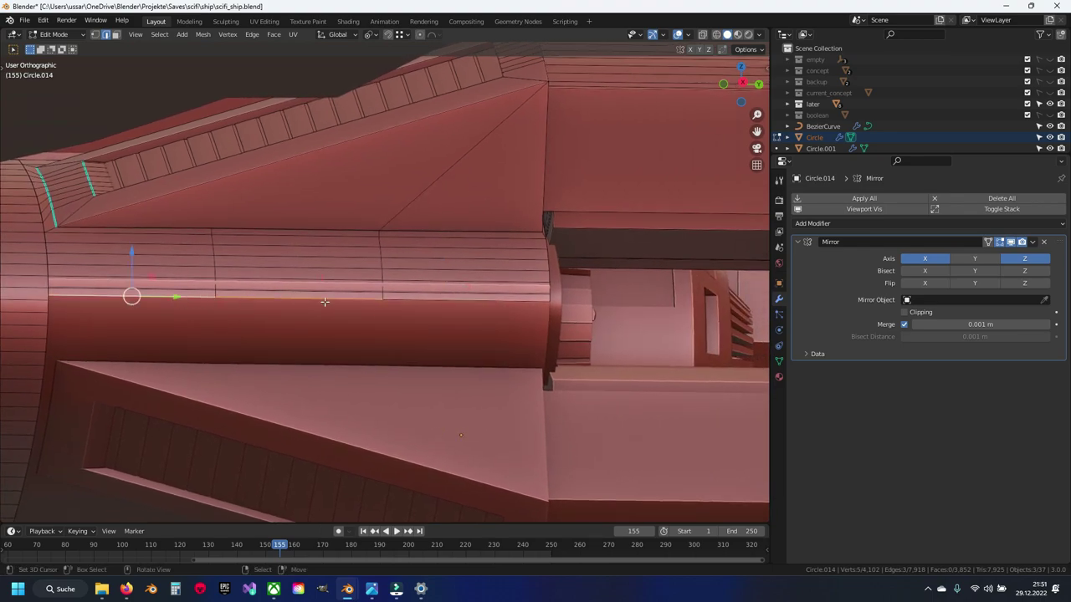
scroll(325, 301, up, 1)
Select the seam edges along the cylinder, dissolve them, and save the file
click(385, 304)
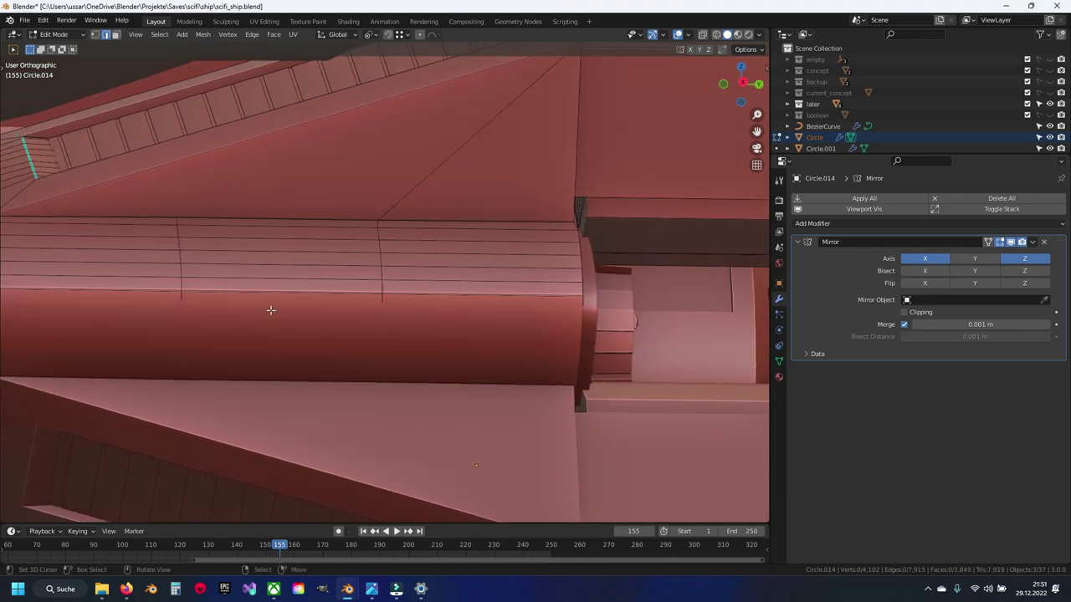
shift+middle_drag(270, 307, 327, 307)
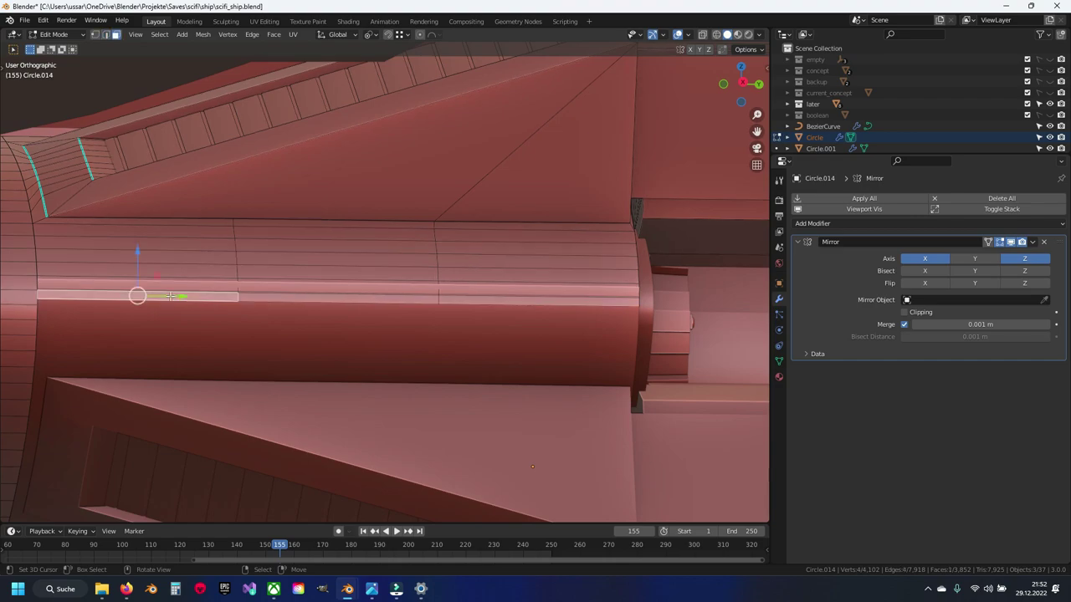
click(276, 296)
click(455, 295)
key(x)
click(418, 308)
shift+middle_drag(296, 313, 430, 315)
key(ctrl+s)
Check the pod in Object Mode, then re-enter editing the panel near the engine intakes
key(Tab)
mouse_move(271, 308)
middle_down()
mouse_move(319, 348)
mouse_move(417, 283)
mouse_move(403, 306)
mouse_move(348, 330)
middle_up()
scroll(352, 358, down, 4)
scroll(410, 287, up, 4)
scroll(406, 296, up, 3)
key(Tab)
scroll(357, 322, down, 2)
scroll(370, 284, down, 3)
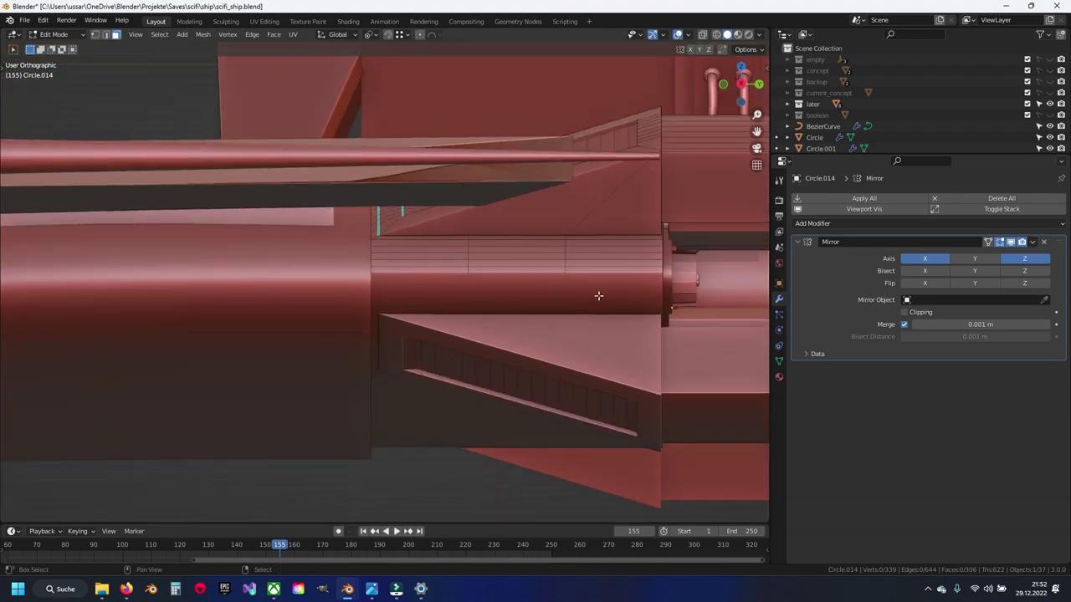
mouse_move(597, 296)
middle_down()
mouse_move(366, 311)
mouse_move(356, 298)
mouse_move(421, 300)
middle_up()
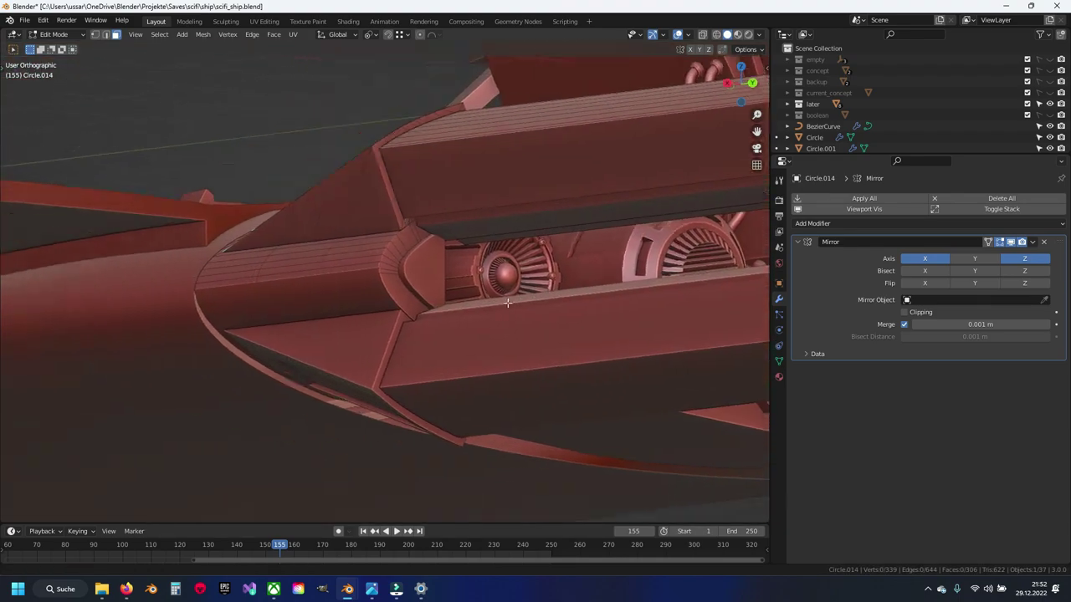
scroll(421, 301, up, 4)
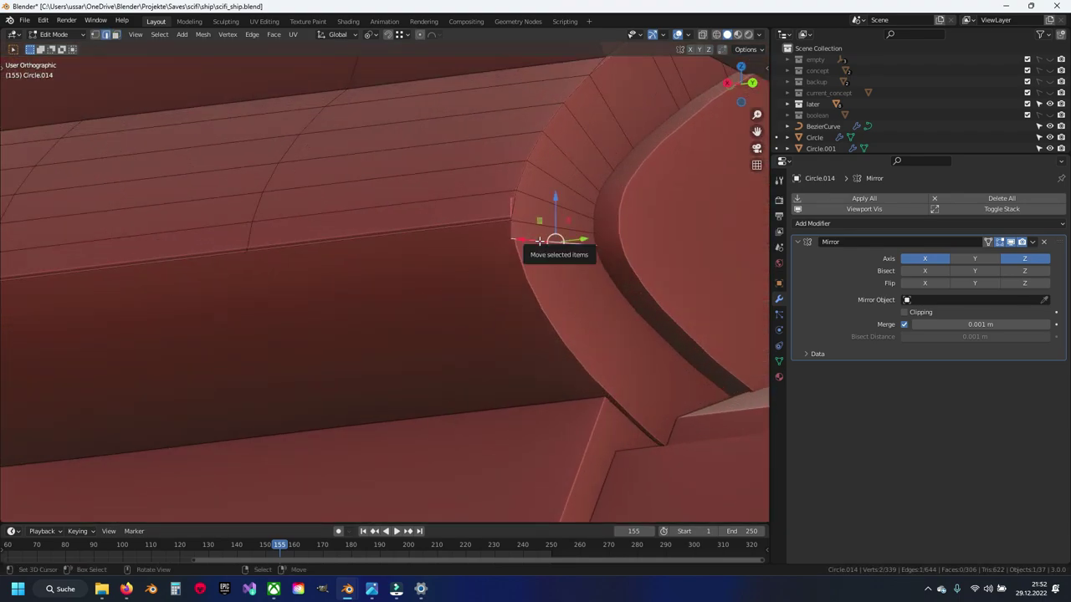
Dissolve the stray vertex at the cylinder edge and save scifi_ship.blend
right_click(544, 233)
click(545, 237)
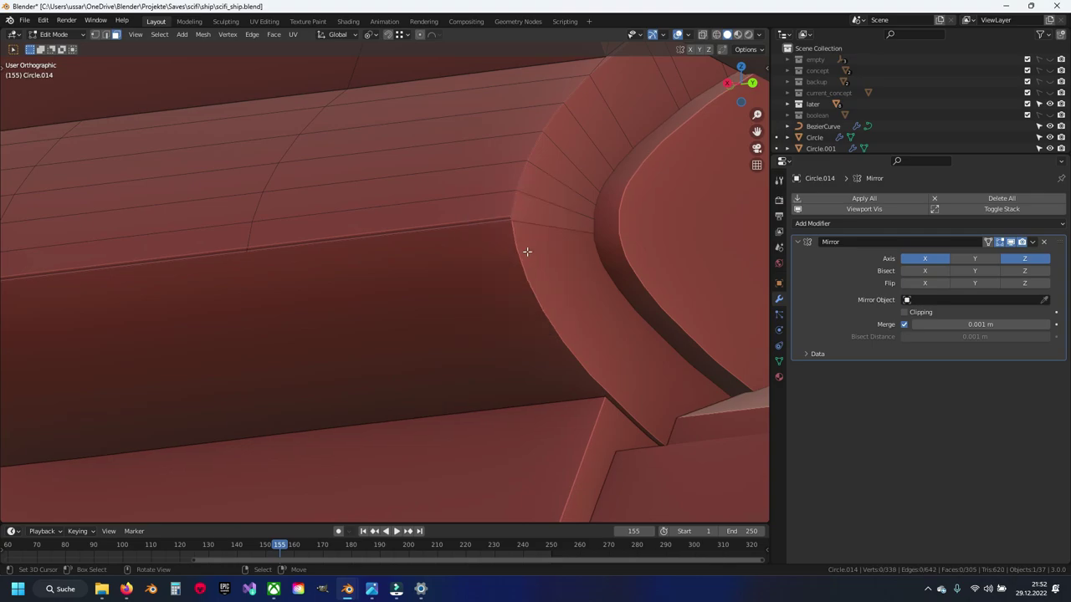
mouse_move(526, 251)
middle_down()
mouse_move(581, 310)
mouse_move(383, 311)
mouse_move(393, 313)
mouse_move(358, 323)
mouse_move(482, 281)
mouse_move(520, 303)
mouse_move(449, 310)
mouse_move(511, 301)
middle_up()
key(ctrl+s)
scroll(360, 322, down, 3)
In wireframe, select the whole pod mesh, then a single point on it
key(shift+z)
key(a)
click(514, 299)
key(ctrl+Tab)
Set the origins of Plane.002 and Circle.014 to the 3D cursor using Quick Favourites
click(411, 384)
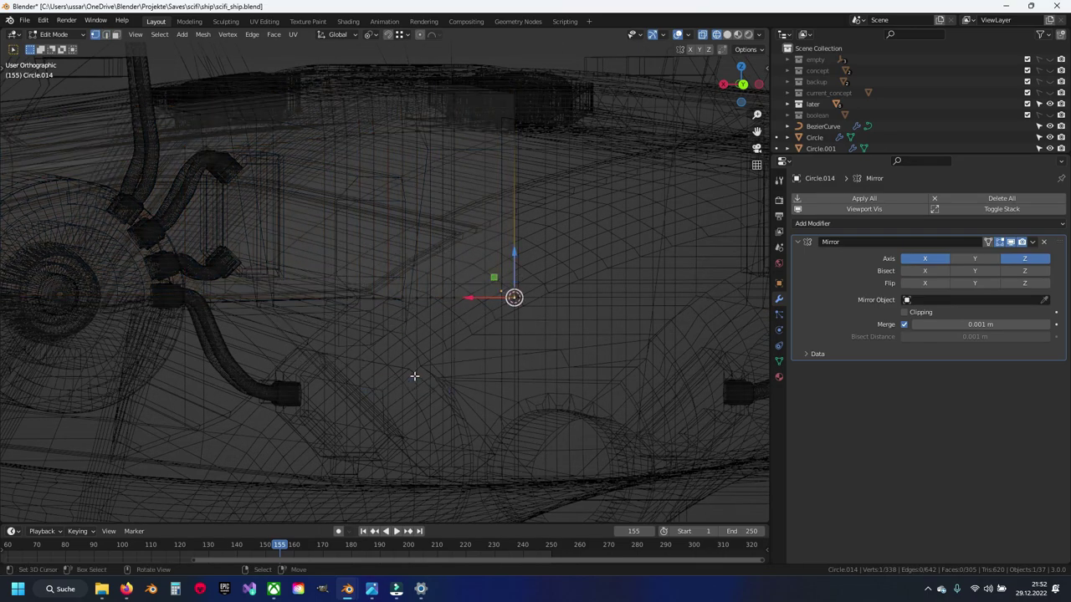
key(q)
click(486, 371)
click(515, 295)
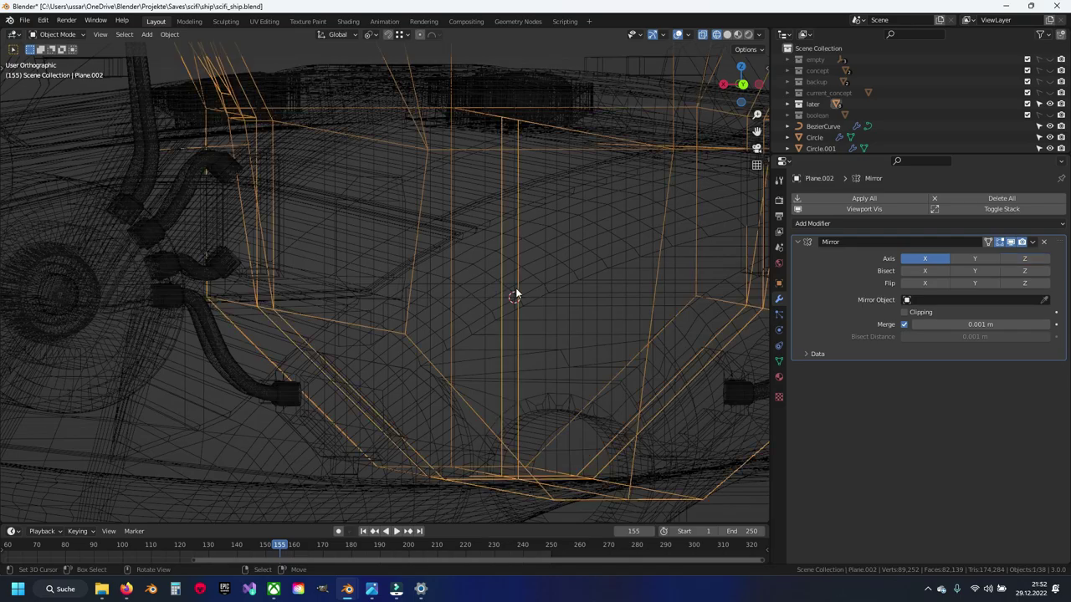
key(shift+z)
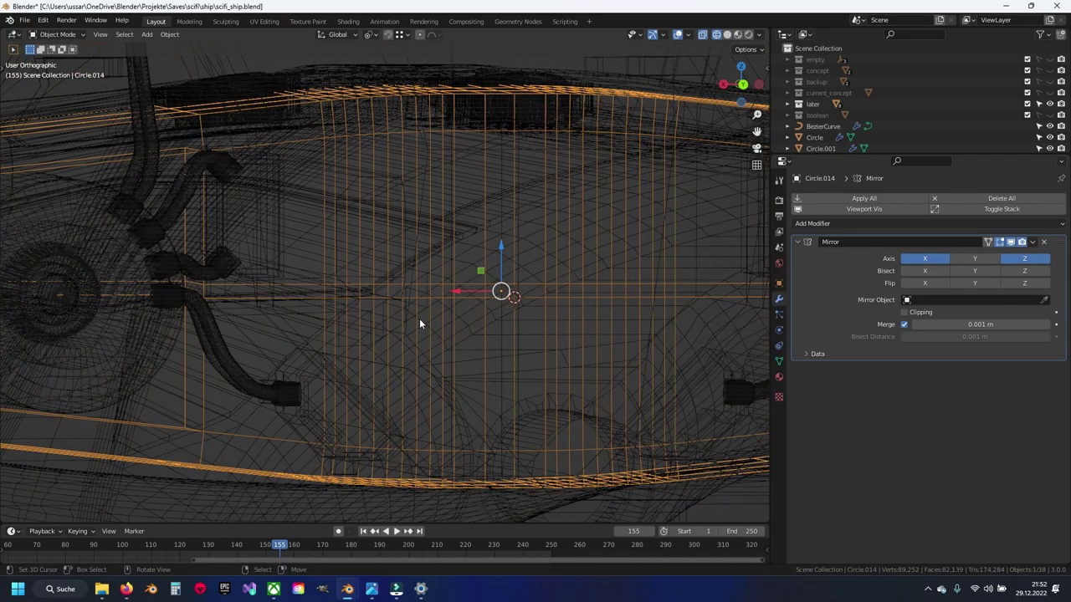
key(q)
click(445, 307)
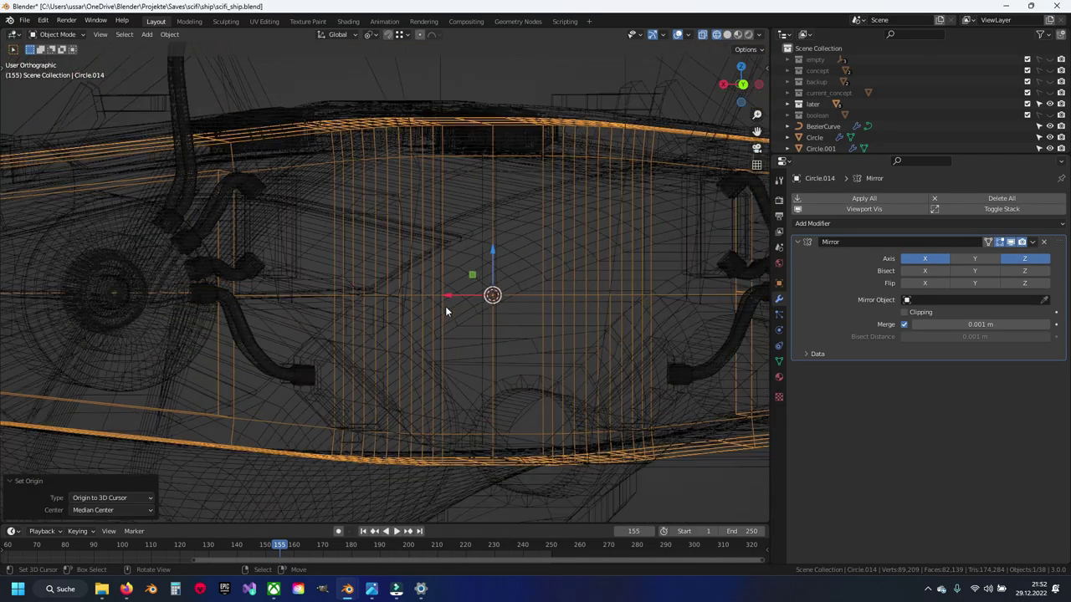
key(shift+z)
Zoom in on the nose cone, then edit Circle and Circle.014 in Edit Mode
middle_drag(368, 320, 169, 319)
scroll(272, 310, up, 3)
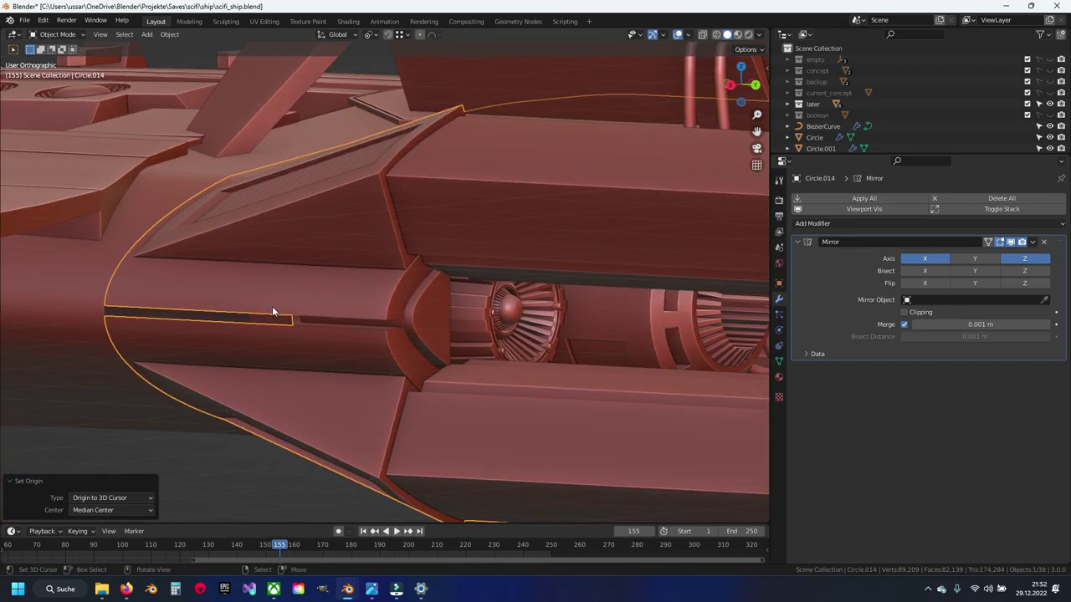
middle_drag(272, 306, 309, 299)
scroll(309, 298, up, 2)
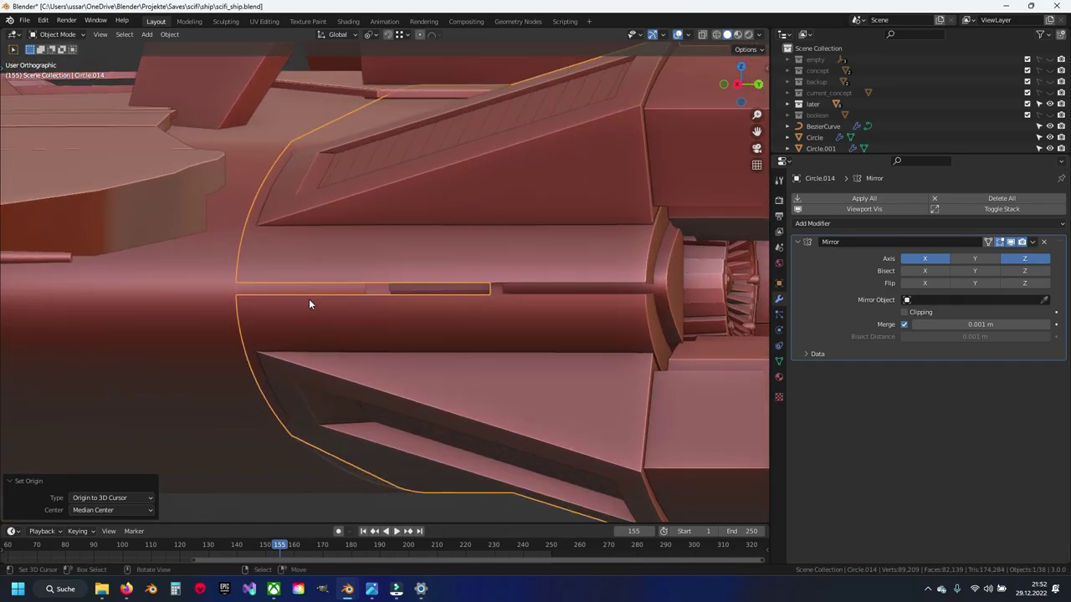
scroll(309, 299, up, 2)
key(Tab)
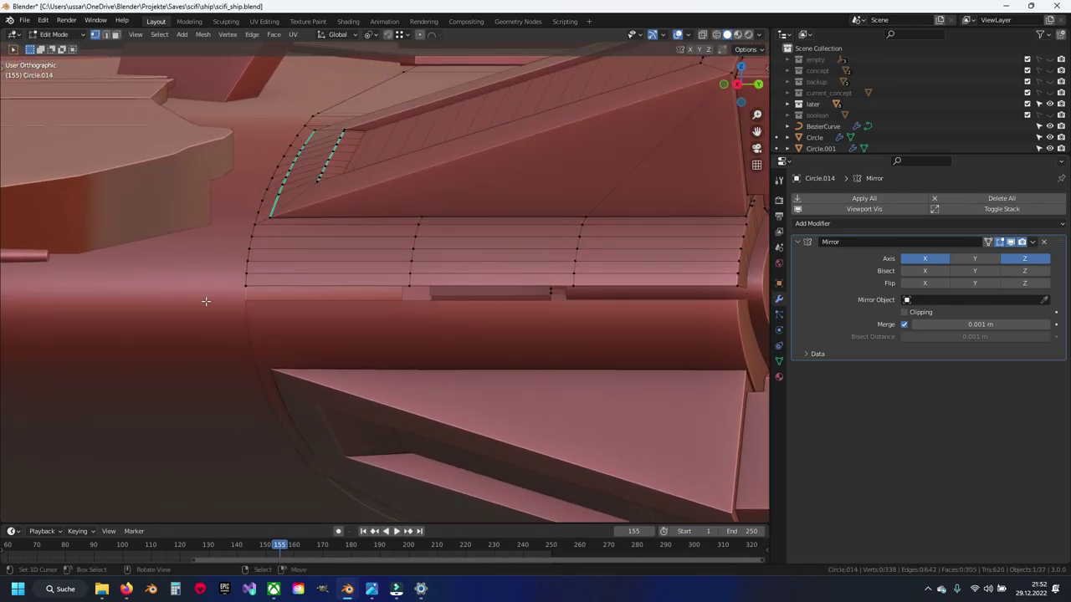
key(alt+q)
key(Tab)
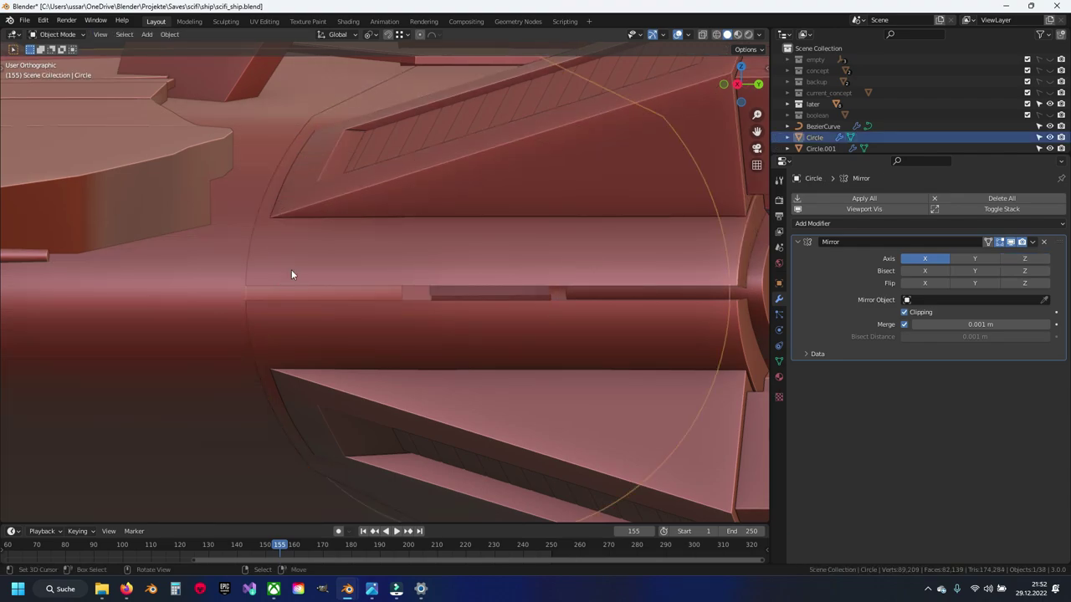
click(286, 268)
key(Tab)
Select the edge strip on Circle and Circle.014 in edge mode, and save the file
scroll(255, 298, up, 2)
key(2)
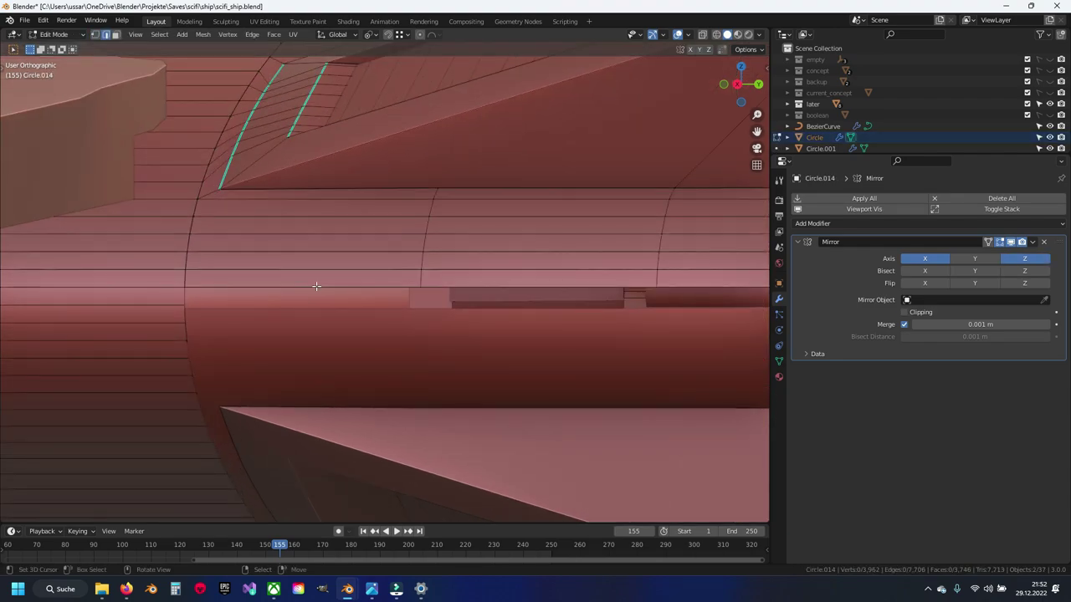
ctrl+click(661, 281)
scroll(662, 282, down, 1)
key(ctrl+z)
ctrl+scroll(621, 290, down, 1)
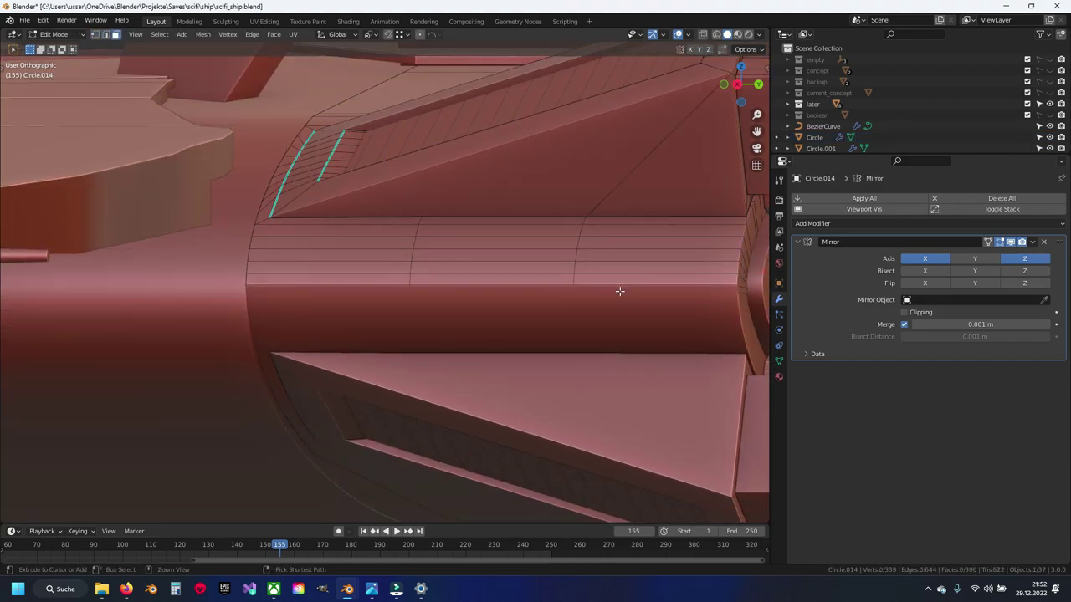
key(Tab)
shift+click(620, 291)
key(Tab)
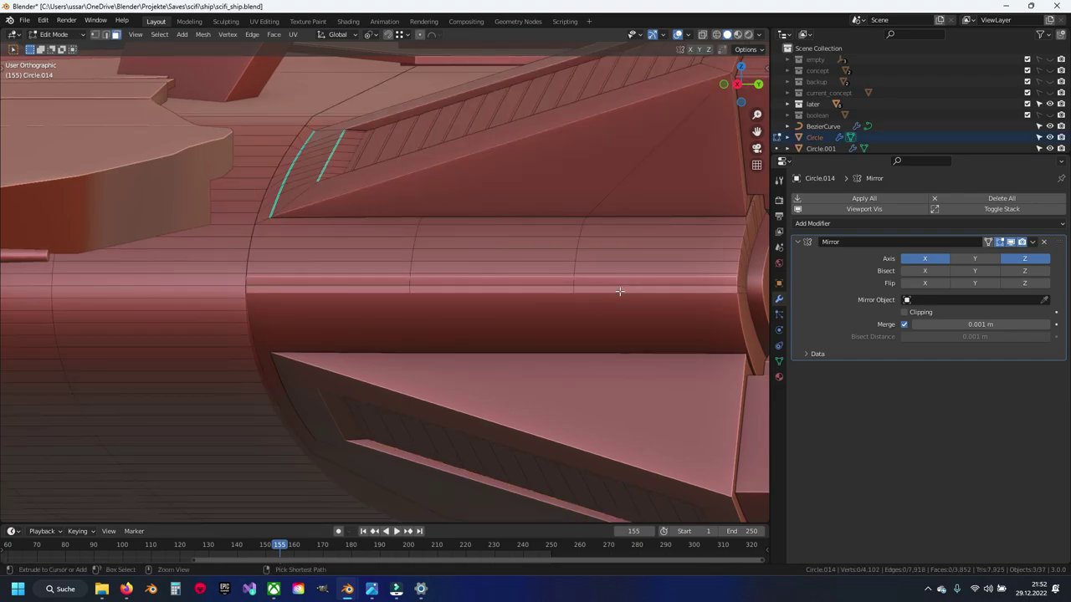
key(ctrl+s)
In wireframe view, snap the 3D cursor to the selected edges and return to solid Object Mode
scroll(566, 305, up, 5)
scroll(488, 317, up, 4)
key(shift+z)
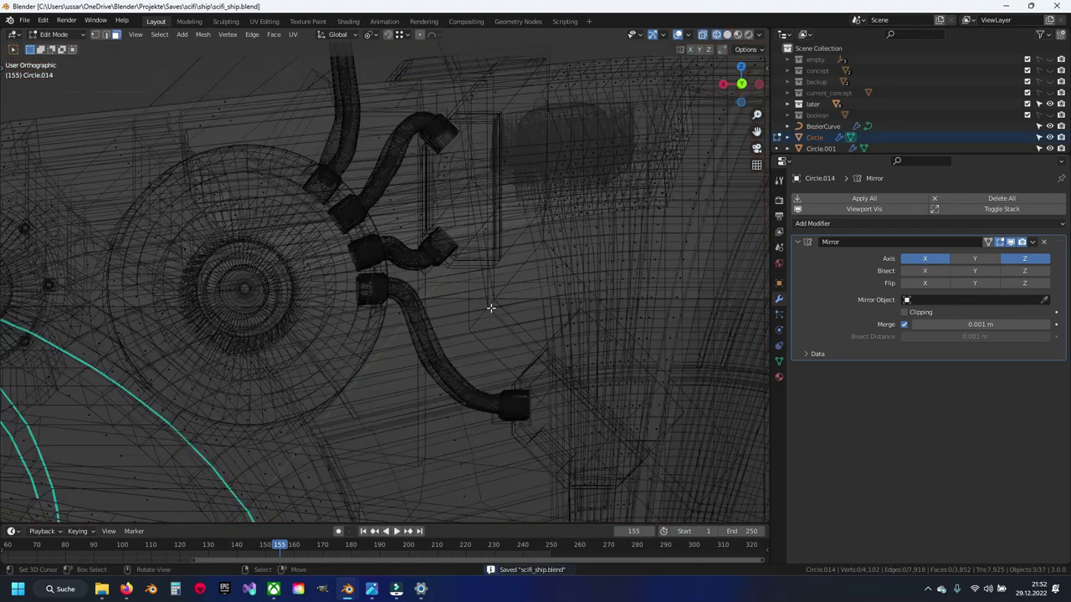
shift+middle_drag(517, 310, 337, 306)
key(shift+s)
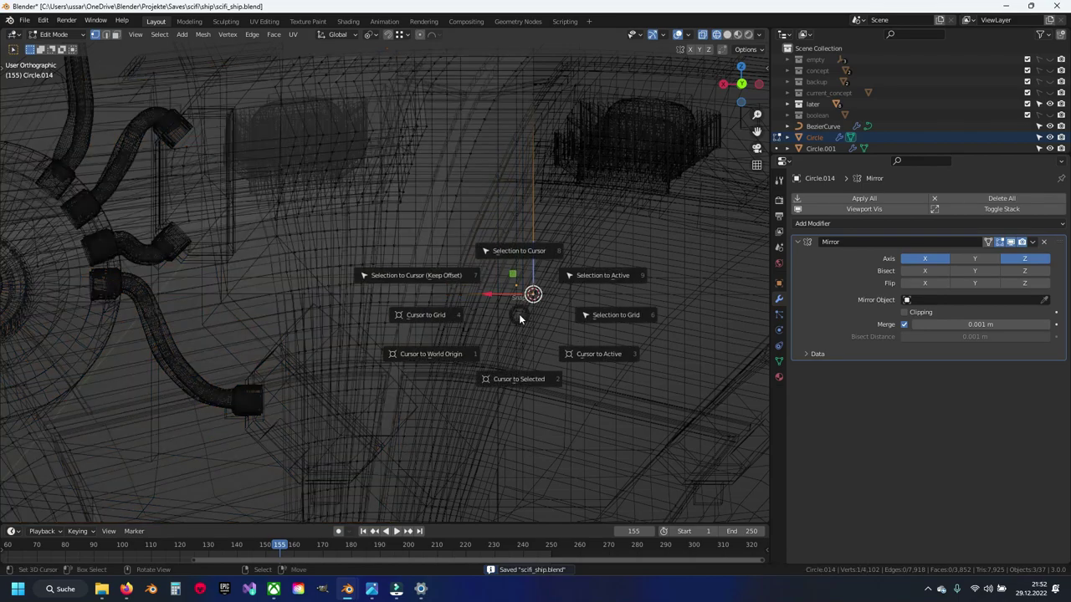
click(525, 372)
key(Tab)
key(shift+z)
scroll(323, 347, down, 3)
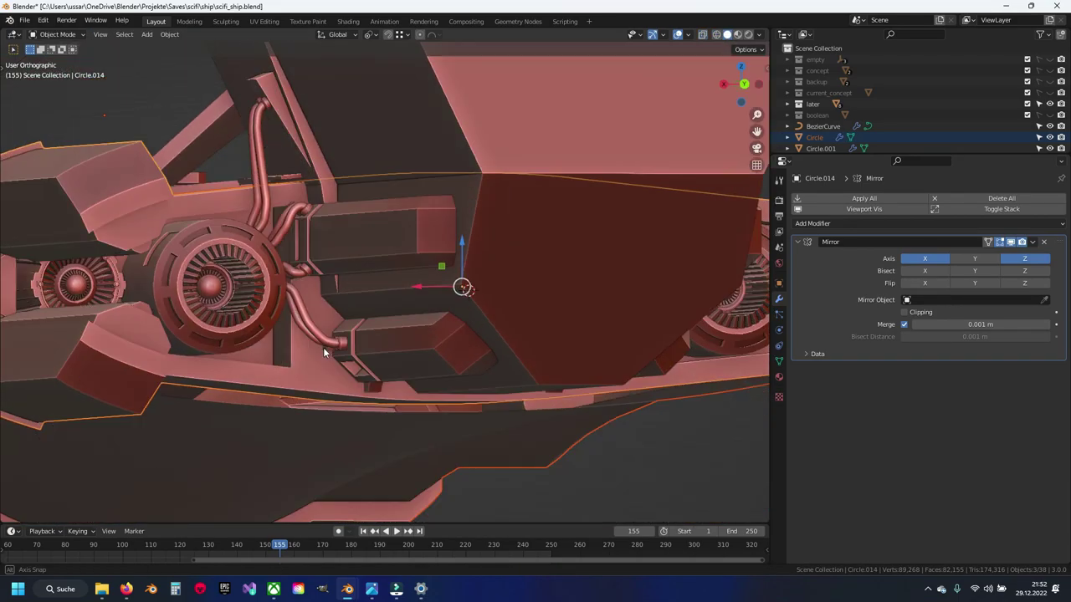
Set the origins of Circle and Circle.014 to the 3D cursor and save scifi_ship.blend
click(330, 381)
key(ctrl+alt+shift+c)
click(341, 353)
mouse_move(341, 353)
middle_down()
mouse_move(423, 326)
mouse_move(416, 306)
mouse_move(547, 307)
mouse_move(521, 312)
middle_up()
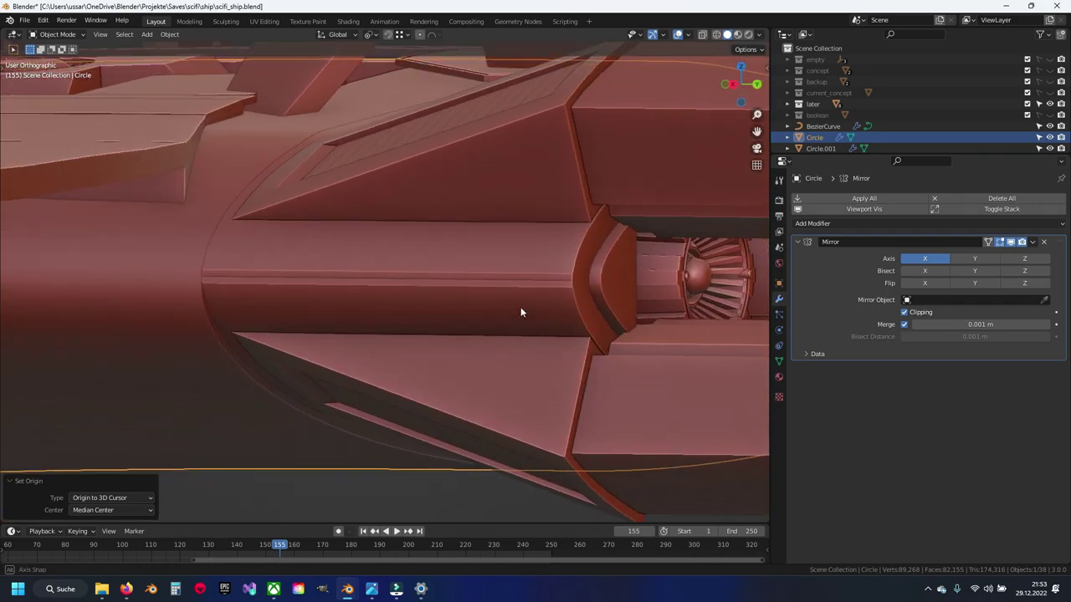
click(520, 312)
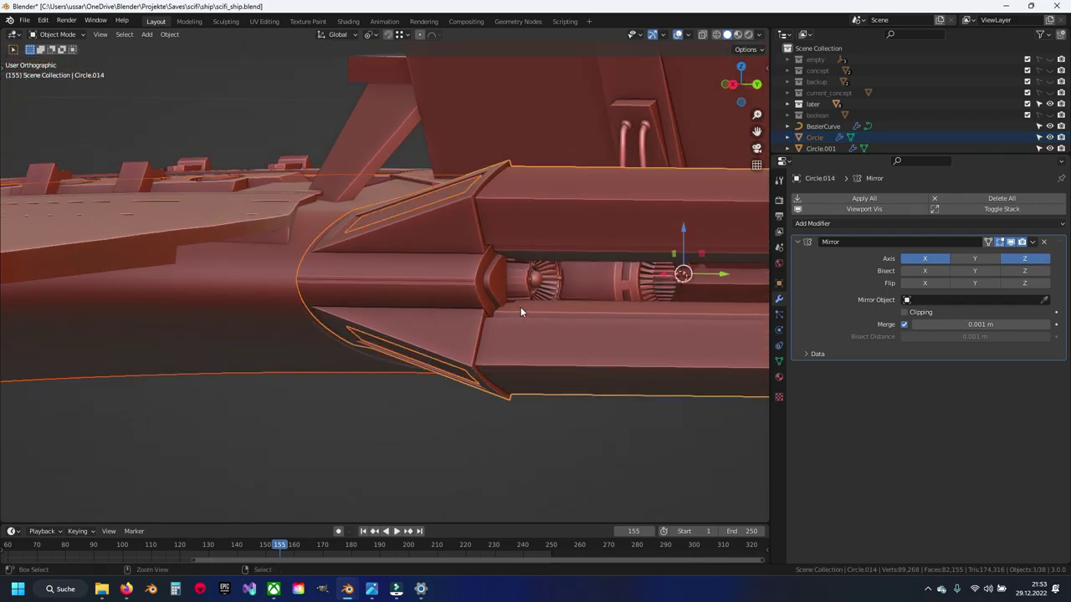
mouse_move(520, 312)
middle_down()
mouse_move(464, 318)
mouse_move(480, 324)
mouse_move(279, 327)
mouse_move(377, 327)
mouse_move(419, 262)
mouse_move(380, 334)
middle_up()
key(ctrl+alt+shift+c)
click(478, 325)
scroll(378, 327, up, 3)
key(ctrl+s)
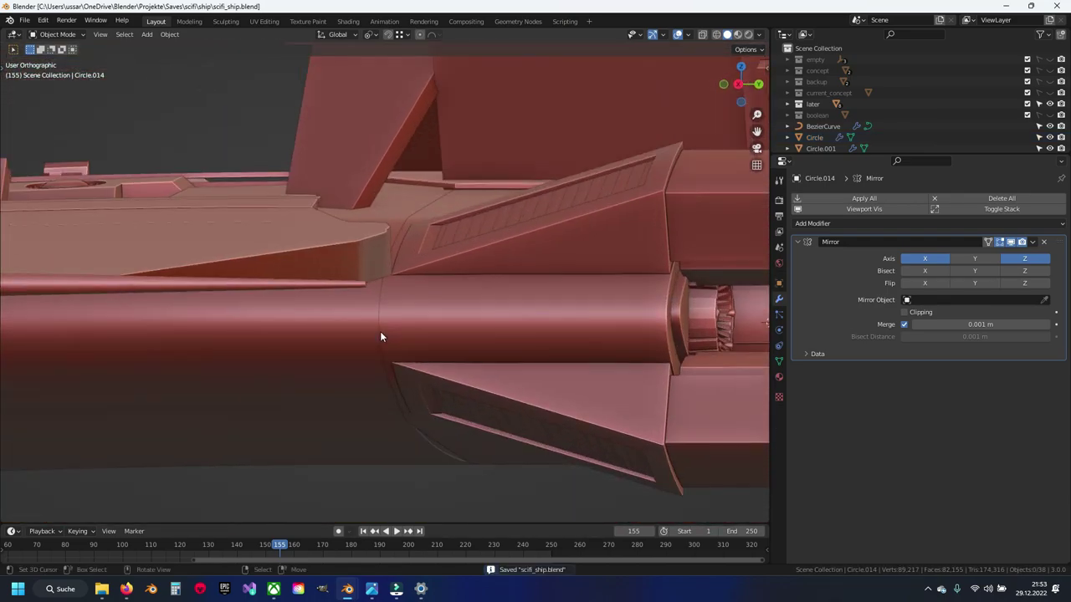
scroll(380, 335, up, 2)
scroll(381, 337, up, 3)
Open the Circle hull mesh in Edit Mode with edge selection and select its linked geometry
click(383, 348)
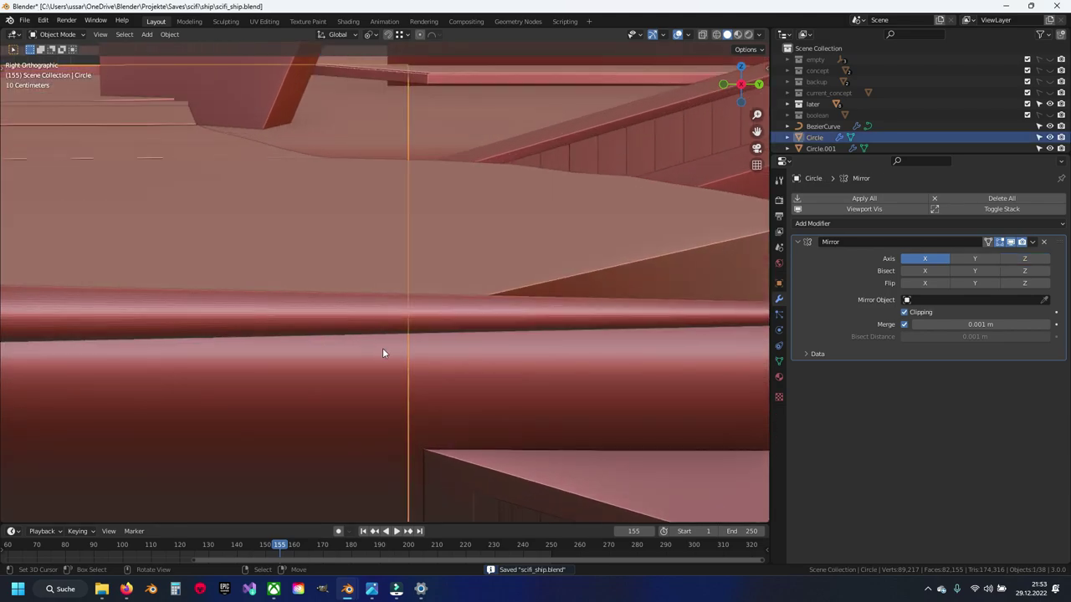
key(Tab)
scroll(399, 377, down, 1)
key(Tab)
scroll(430, 321, up, 1)
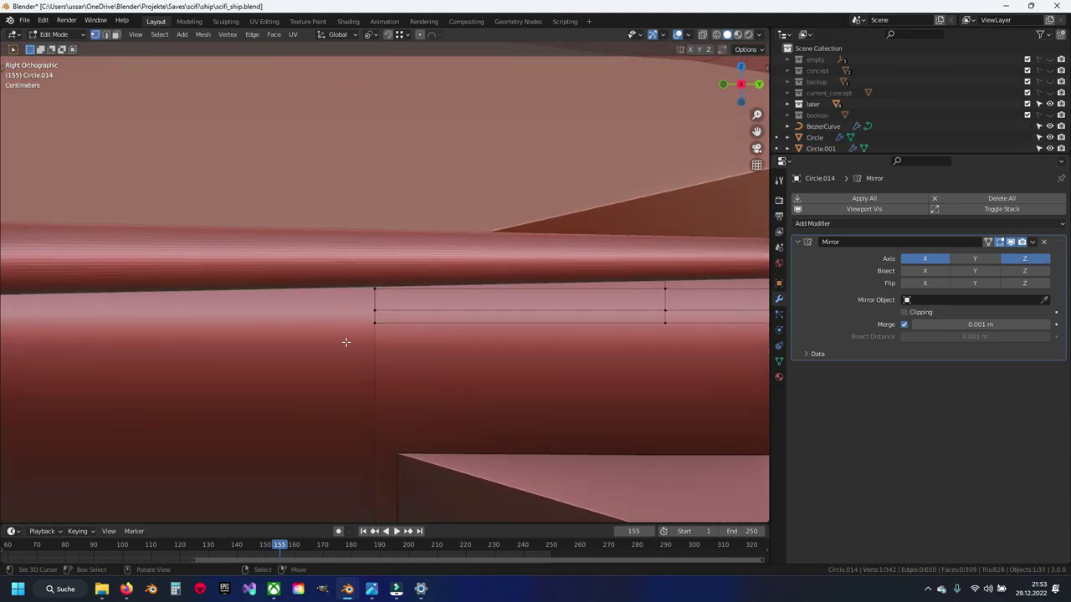
click(342, 345)
click(342, 345)
key(Tab)
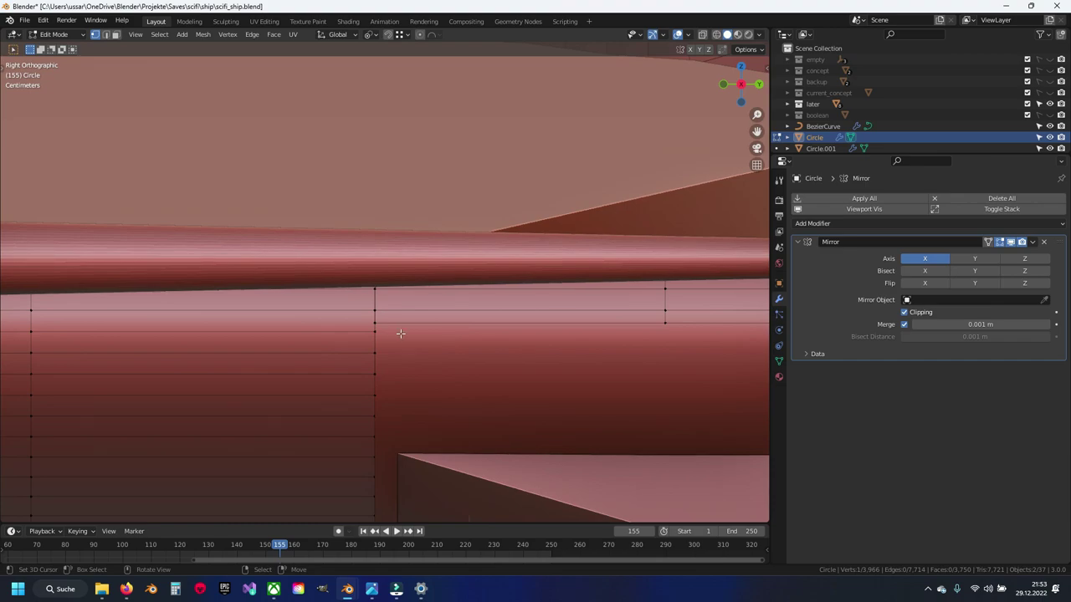
mouse_move(384, 335)
shift+middle_down()
mouse_move(384, 310)
mouse_move(243, 310)
mouse_move(433, 315)
mouse_move(406, 321)
shift+middle_up()
key(2)
key(ctrl+l)
key(alt+a)
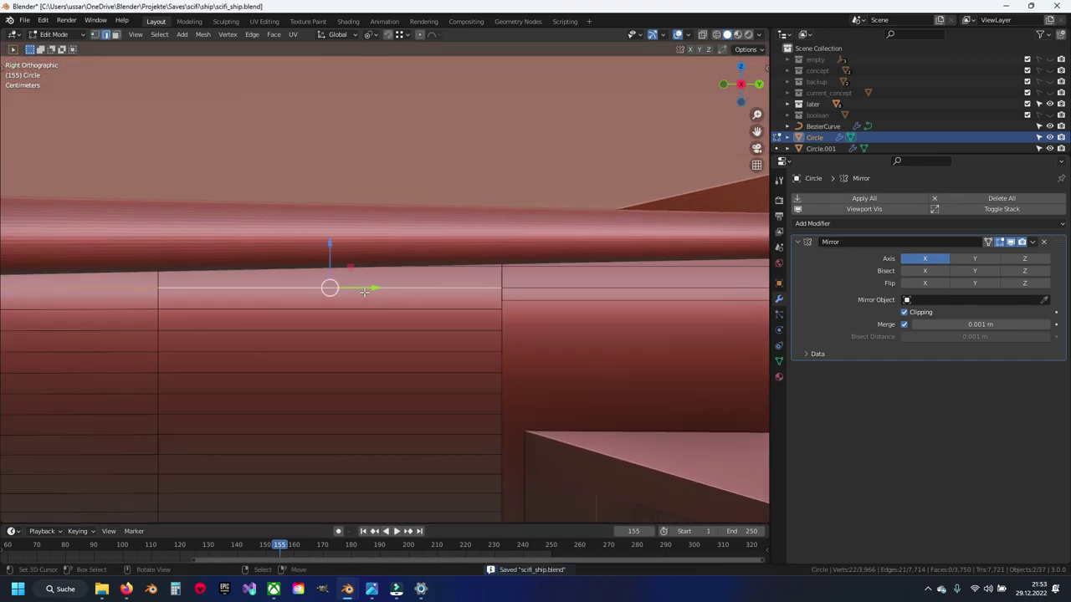
Dissolve the extra edge loops near the side-pod cylinder and on the pod block
scroll(364, 291, down, 5)
middle_drag(364, 291, 368, 328)
scroll(368, 328, up, 5)
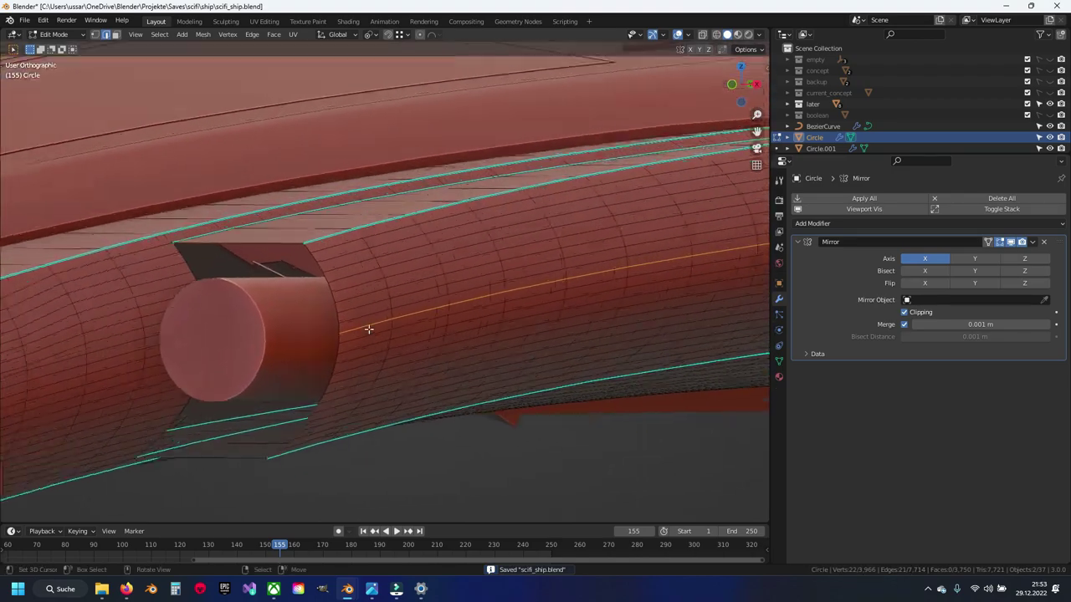
scroll(369, 329, up, 2)
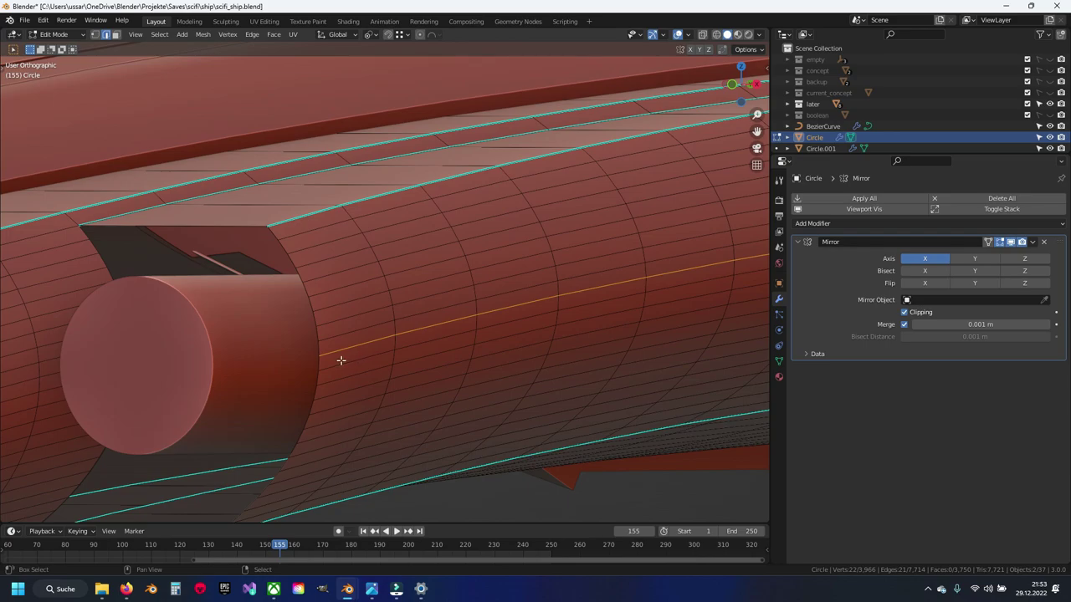
scroll(626, 315, down, 4)
mouse_move(500, 313)
middle_down()
mouse_move(363, 354)
mouse_move(332, 246)
middle_up()
scroll(363, 354, up, 4)
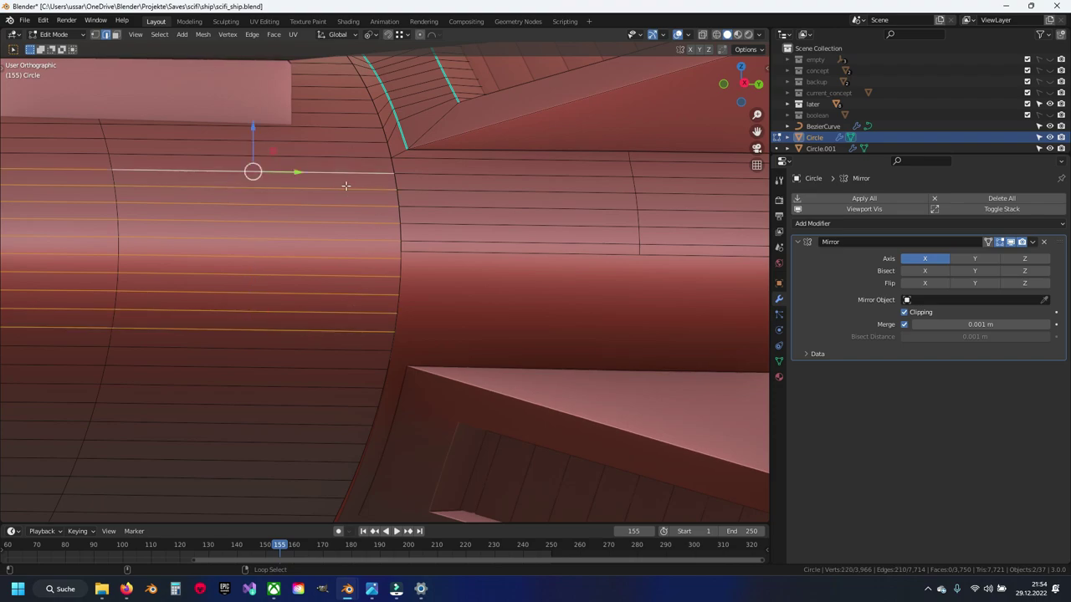
middle_drag(345, 185, 392, 273)
key(x)
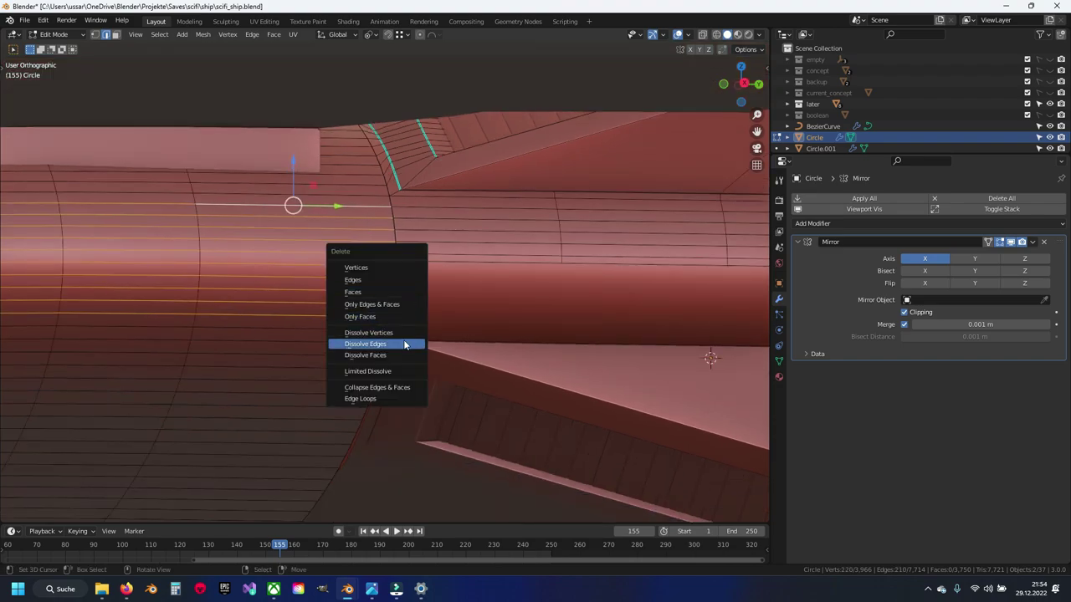
click(403, 340)
click(435, 262)
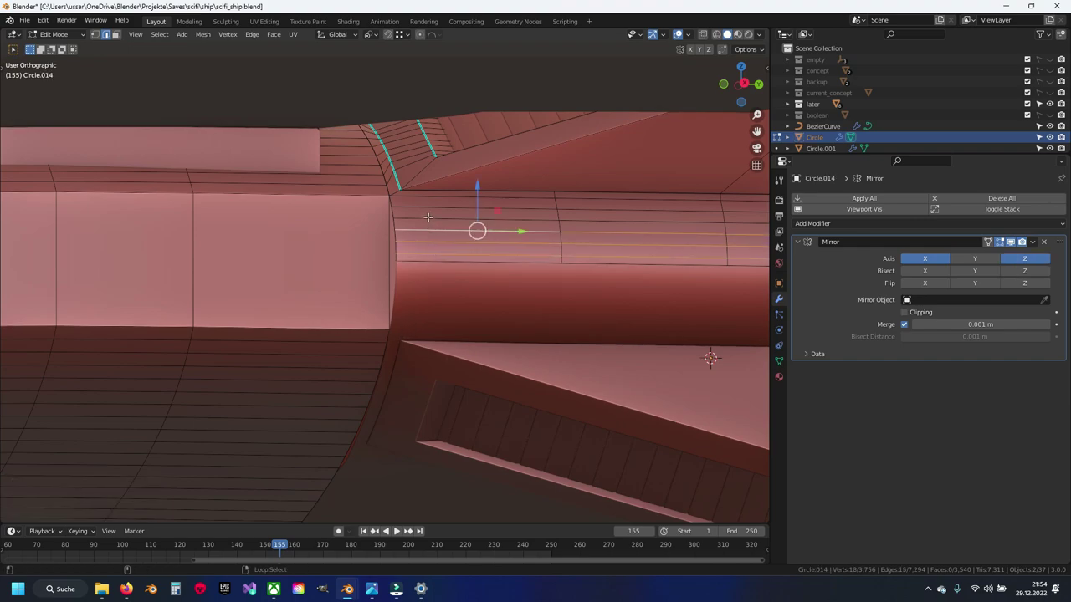
key(x)
click(452, 251)
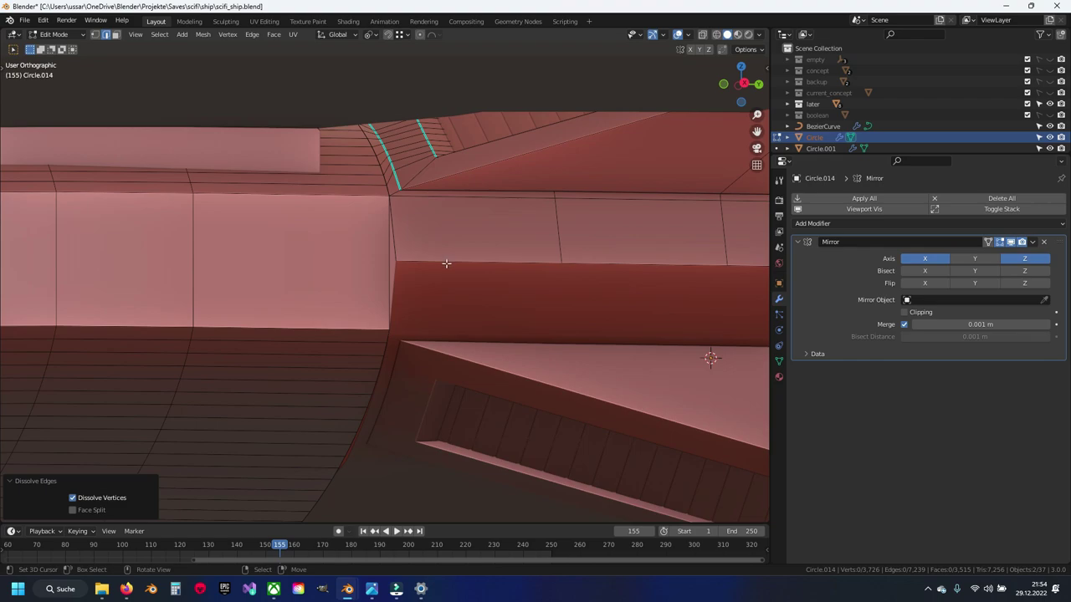
Slide the pod block's middle edge back along the X axis
click(446, 263)
mouse_move(445, 263)
middle_down()
mouse_move(502, 263)
mouse_move(440, 287)
mouse_move(452, 268)
middle_up()
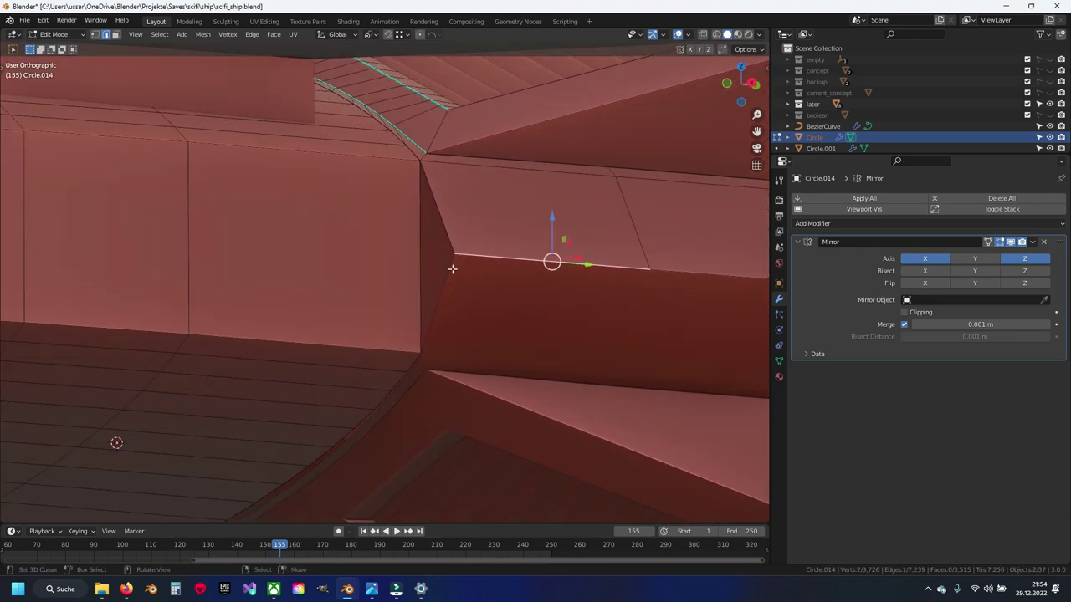
key(g)
key(x)
click(421, 344)
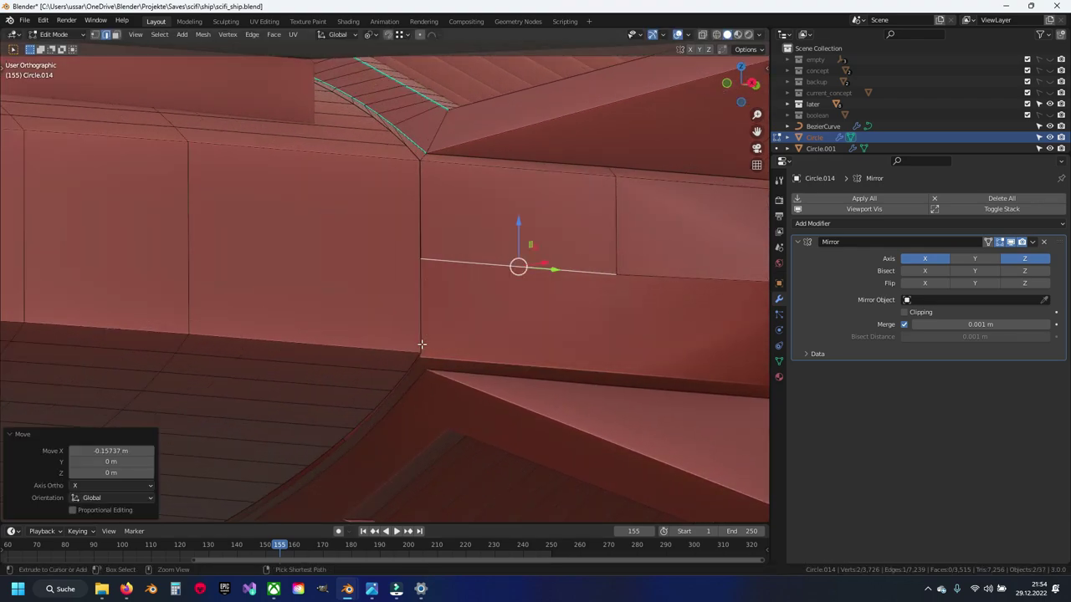
mouse_move(421, 344)
middle_down()
mouse_move(418, 309)
mouse_move(431, 300)
middle_up()
key(Tab)
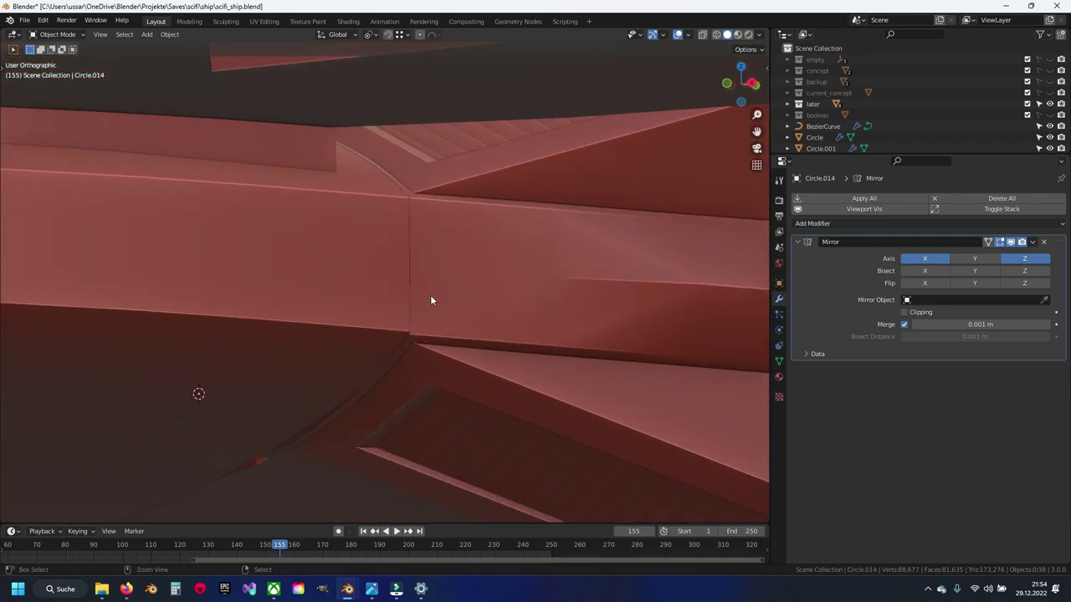
key(Tab)
Merge the pod block's overlapping vertices by distance
middle_drag(557, 277, 401, 274)
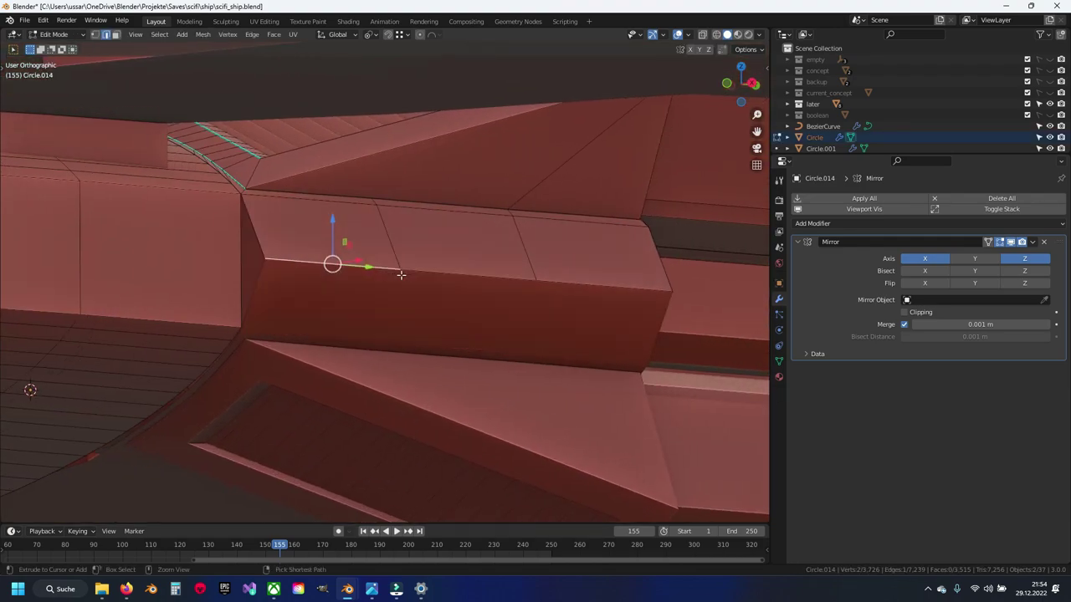
key(a)
key(m)
click(420, 287)
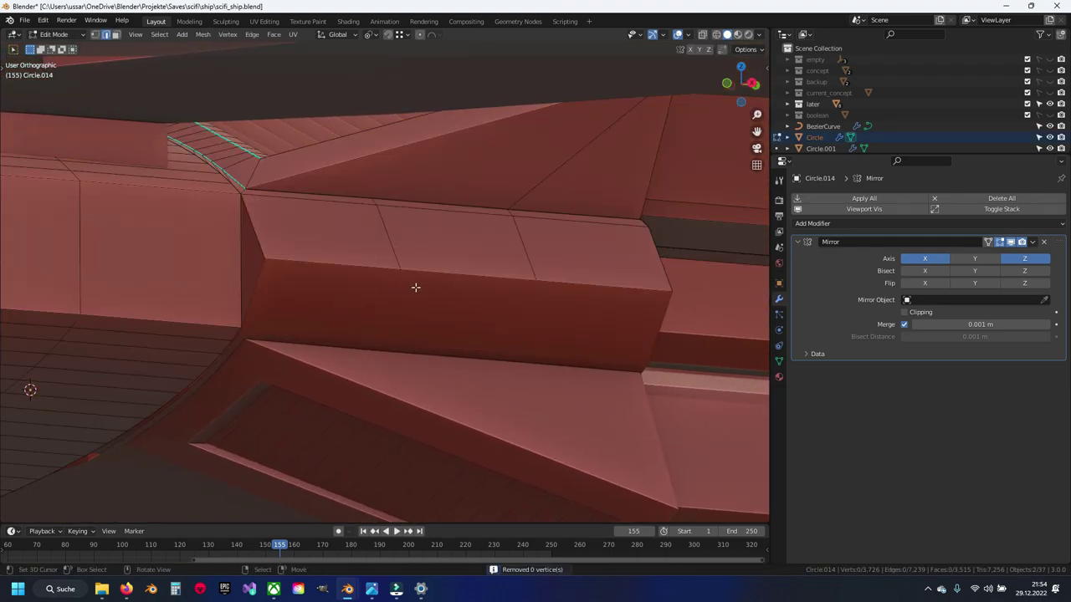
Slide another pod-block edge along X and return to Object Mode to view the ship
click(609, 284)
middle_drag(609, 284, 430, 280)
key(g)
key(x)
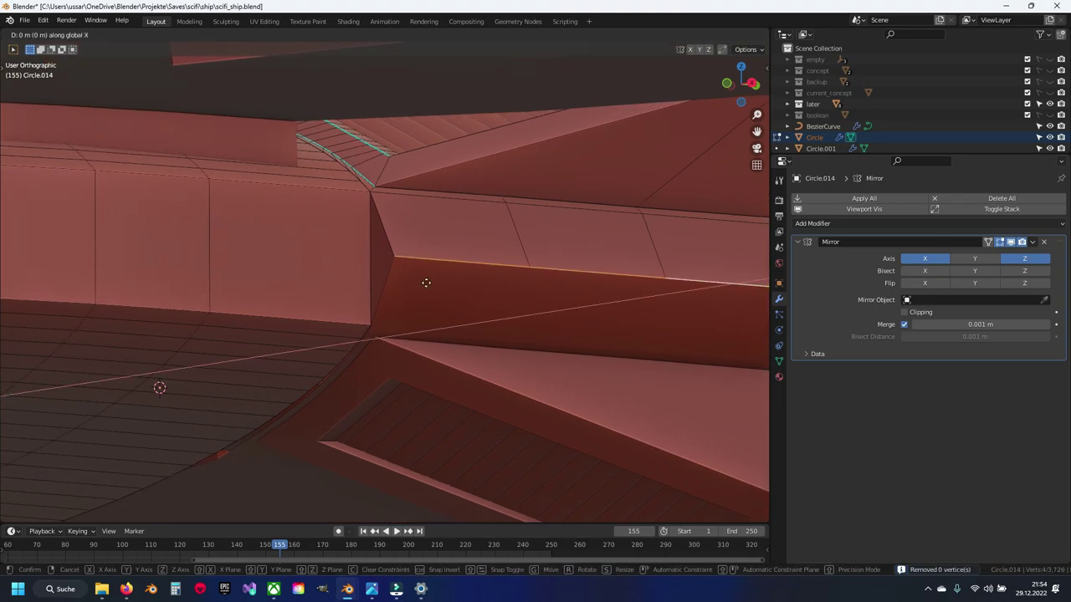
click(369, 324)
scroll(373, 319, down, 5)
key(Tab)
mouse_move(374, 319)
middle_down()
mouse_move(304, 300)
mouse_move(347, 300)
middle_up()
scroll(351, 301, down, 4)
mouse_move(442, 311)
middle_down()
mouse_move(551, 359)
mouse_move(575, 324)
mouse_move(365, 313)
mouse_move(450, 304)
mouse_move(382, 301)
middle_up()
scroll(366, 312, up, 3)
scroll(334, 308, up, 2)
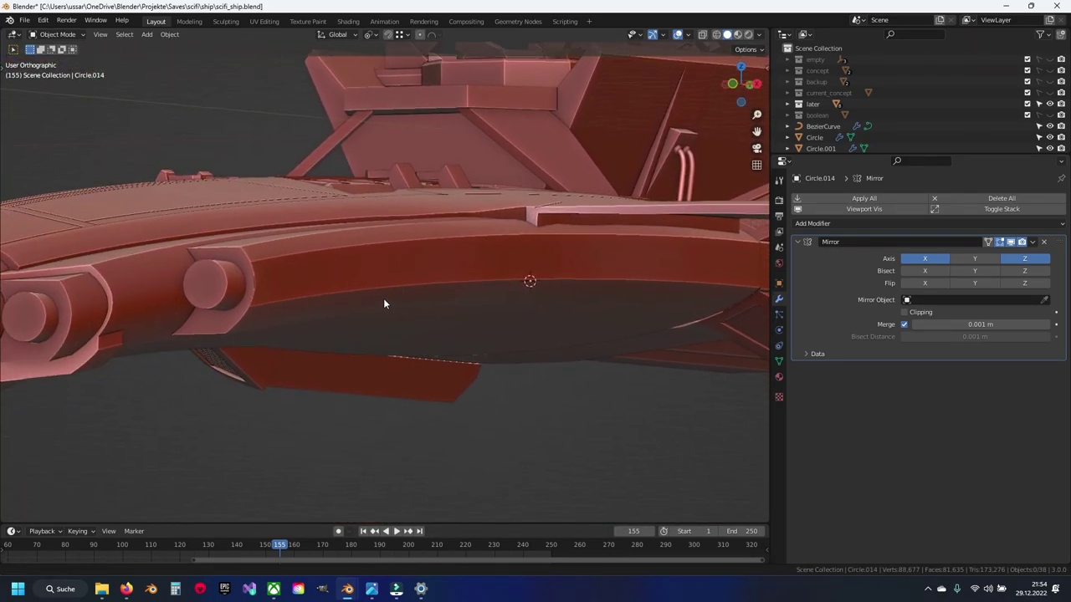
Enter Edit Mode on the hull mesh around the side cylinder, frame the recess, and save
scroll(215, 278, up, 2)
middle_drag(215, 278, 387, 282)
scroll(376, 282, up, 1)
key(Tab)
key(Tab)
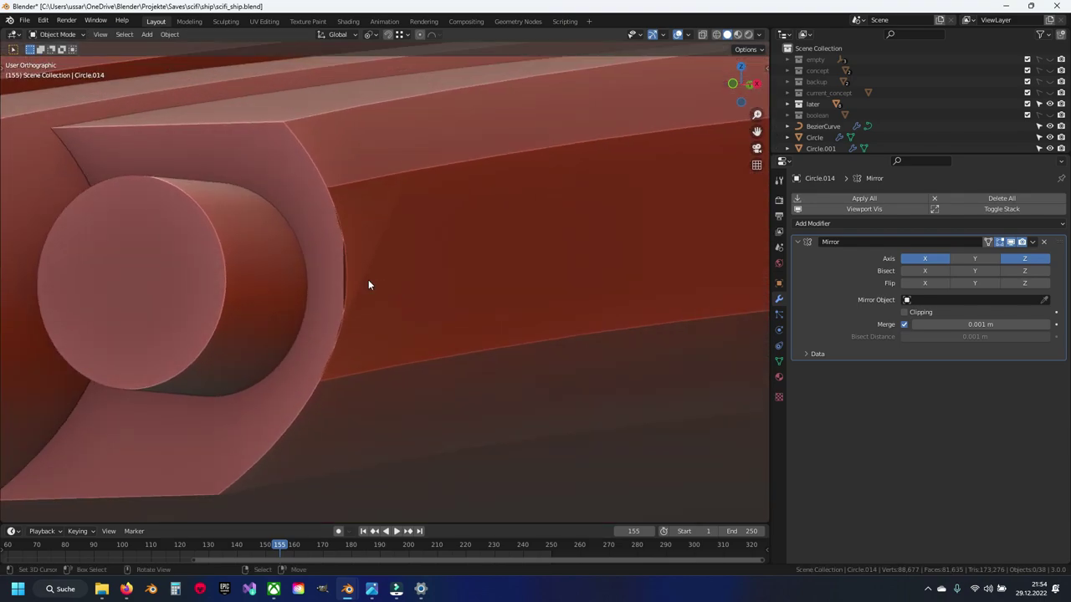
click(368, 279)
key(Tab)
scroll(380, 267, up, 2)
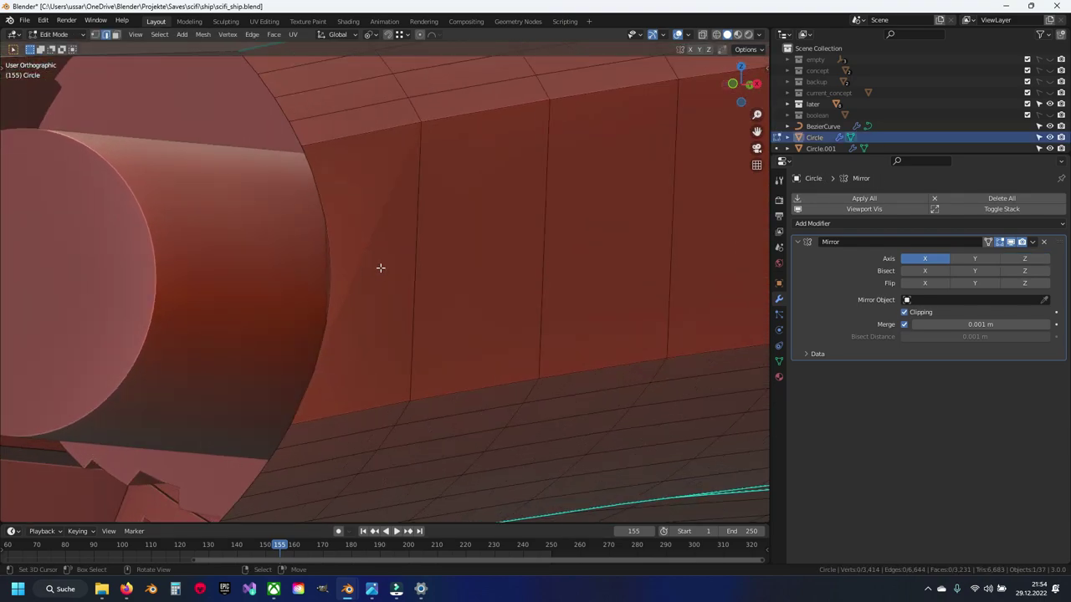
mouse_move(381, 267)
middle_down()
mouse_move(425, 287)
mouse_move(405, 291)
middle_up()
scroll(419, 287, down, 2)
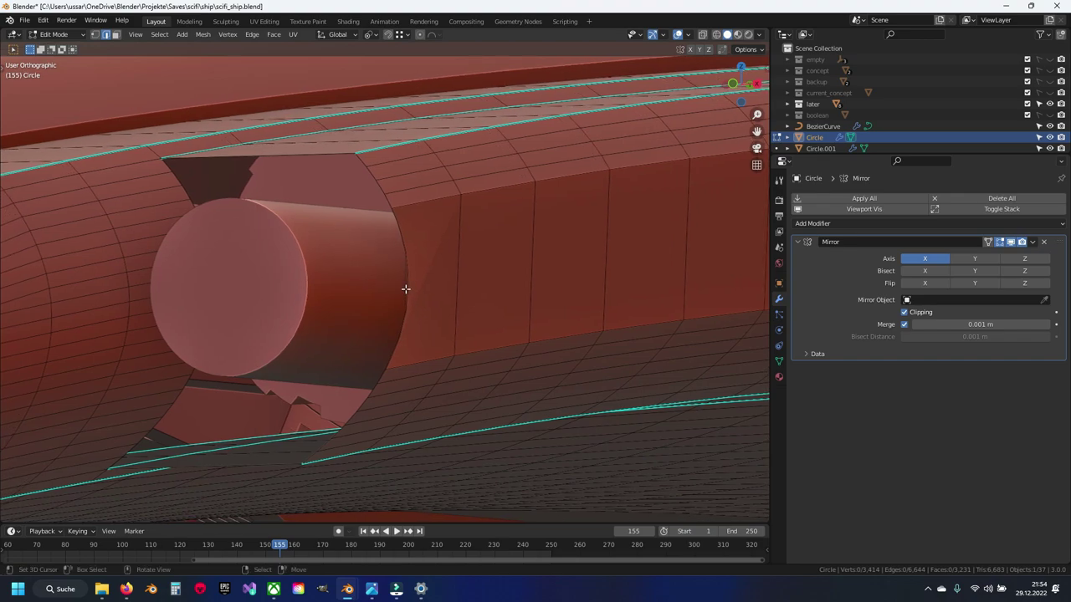
scroll(410, 285, up, 2)
scroll(419, 280, up, 2)
key(ctrl+s)
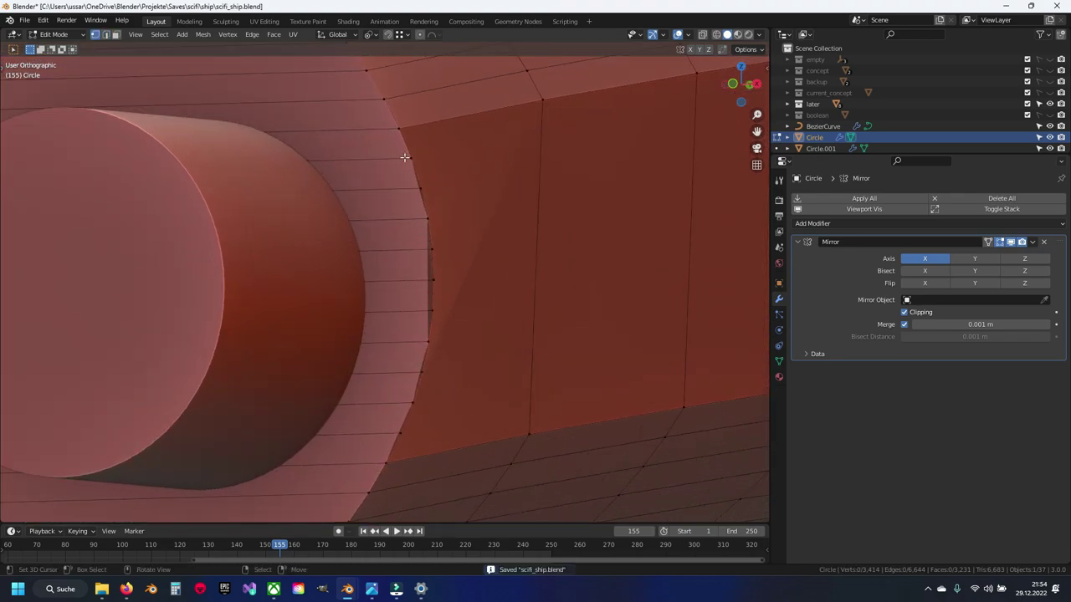
Try moving the recess rim vertices, undoing and redoing the changes
middle_drag(404, 157, 418, 191)
key(g)
key(ctrl+z)
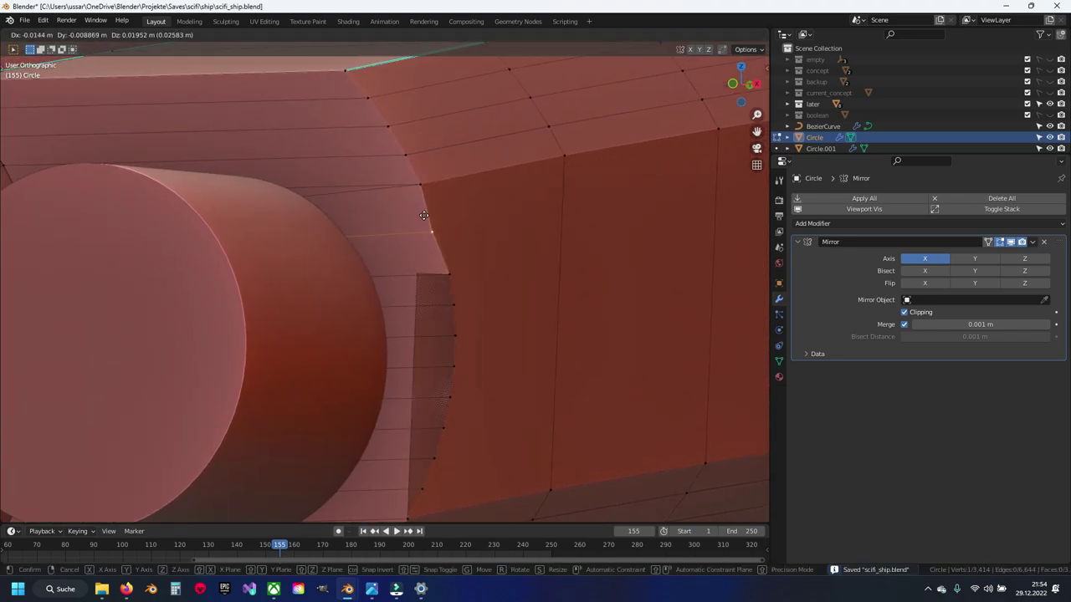
key(ctrl+shift+z)
shift+scroll(456, 284, down, 4)
key(ctrl+z)
key(ctrl+shift+z)
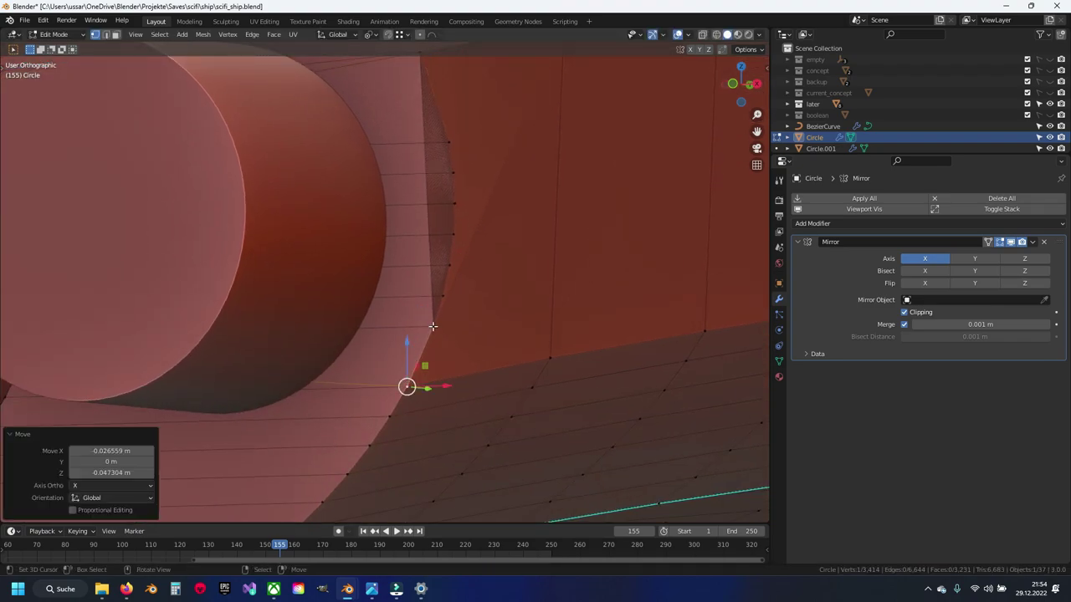
key(ctrl+z)
key(ctrl+shift+z)
key(ctrl+shift+z)
shift+scroll(457, 256, up, 4)
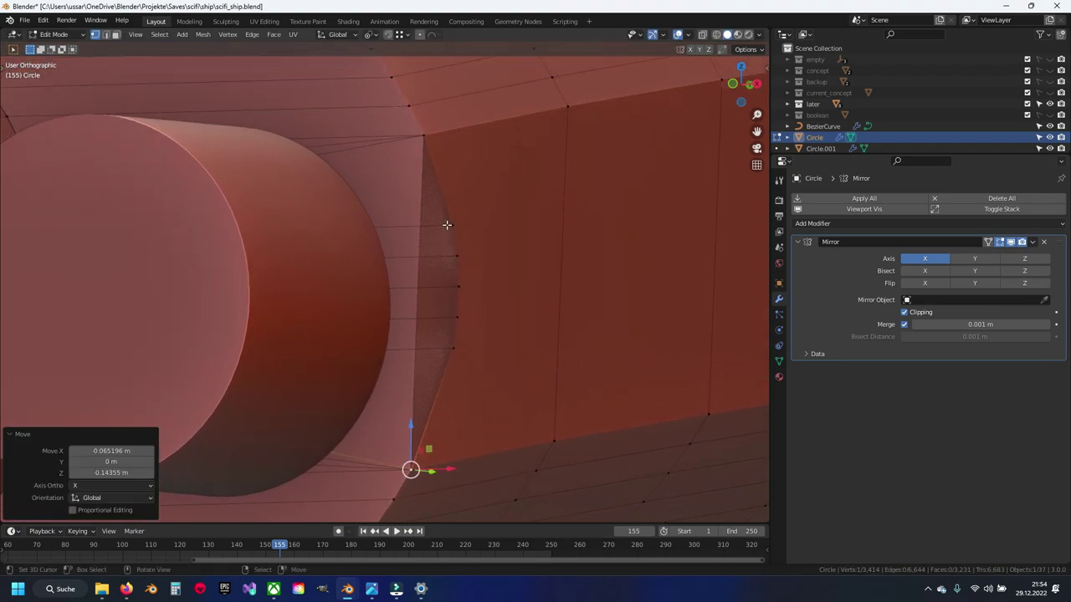
Move the upper, lower and middle rim vertices into an angled recess outline
click(424, 135)
key(g)
click(448, 167)
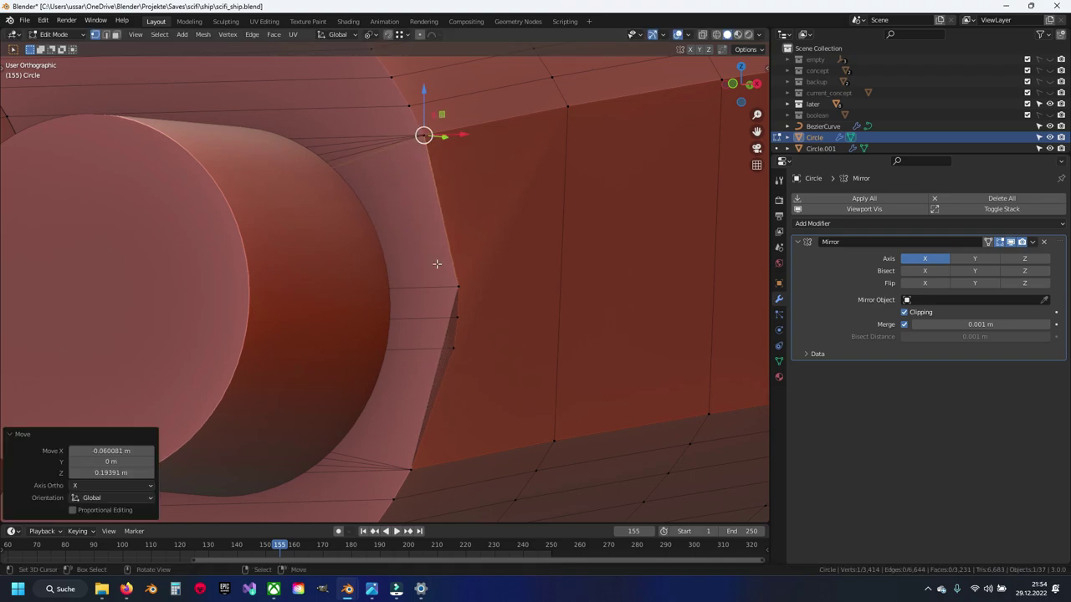
shift+scroll(435, 251, down, 2)
click(418, 451)
key(g)
click(426, 370)
key(g)
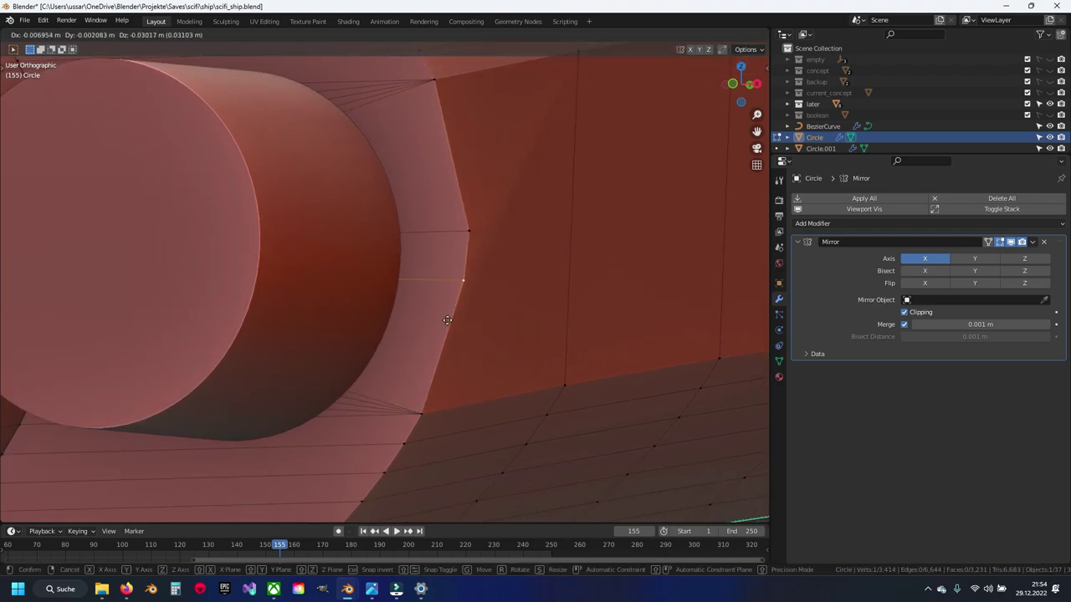
key(Escape)
click(468, 230)
key(g)
click(436, 74)
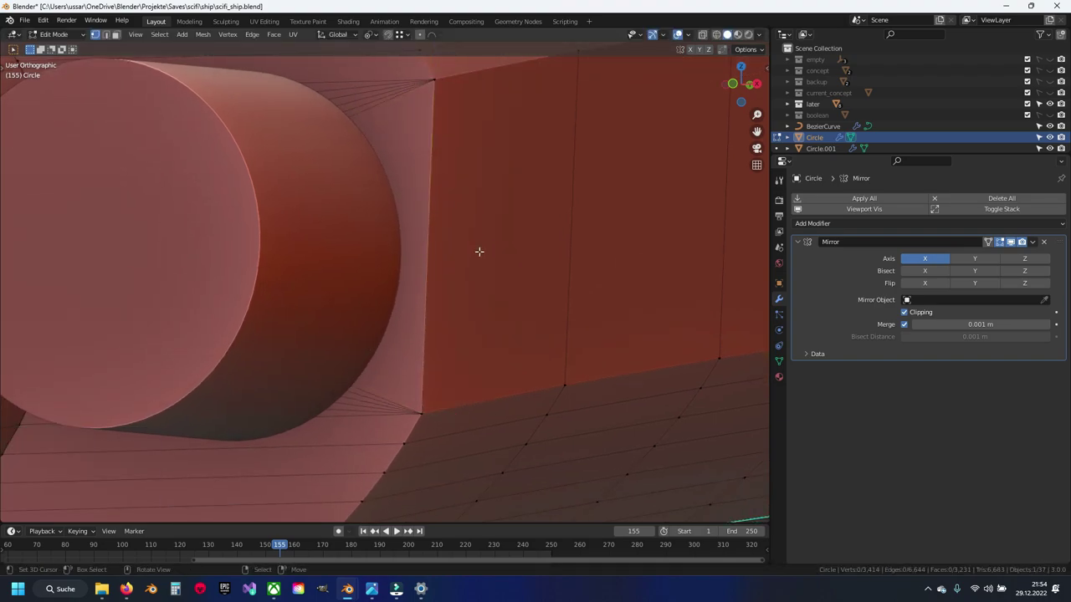
Merge away the 10 duplicate vertices by distance and return to Object Mode
key(a)
key(m)
click(485, 251)
key(alt+a)
scroll(475, 253, down, 3)
scroll(476, 253, down, 3)
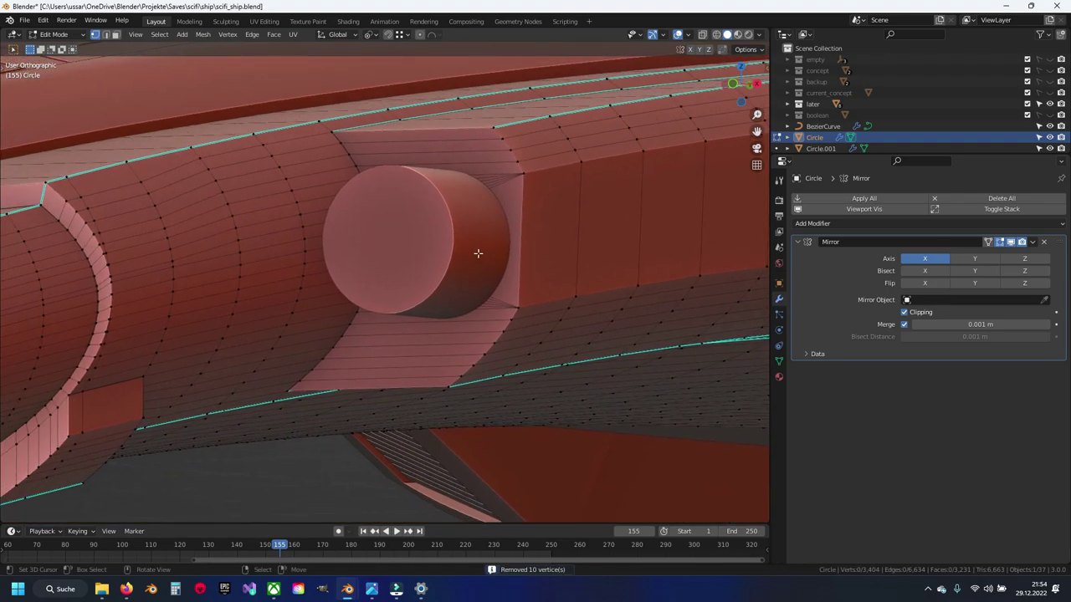
key(Tab)
mouse_move(437, 286)
middle_down()
mouse_move(522, 307)
mouse_move(363, 225)
middle_up()
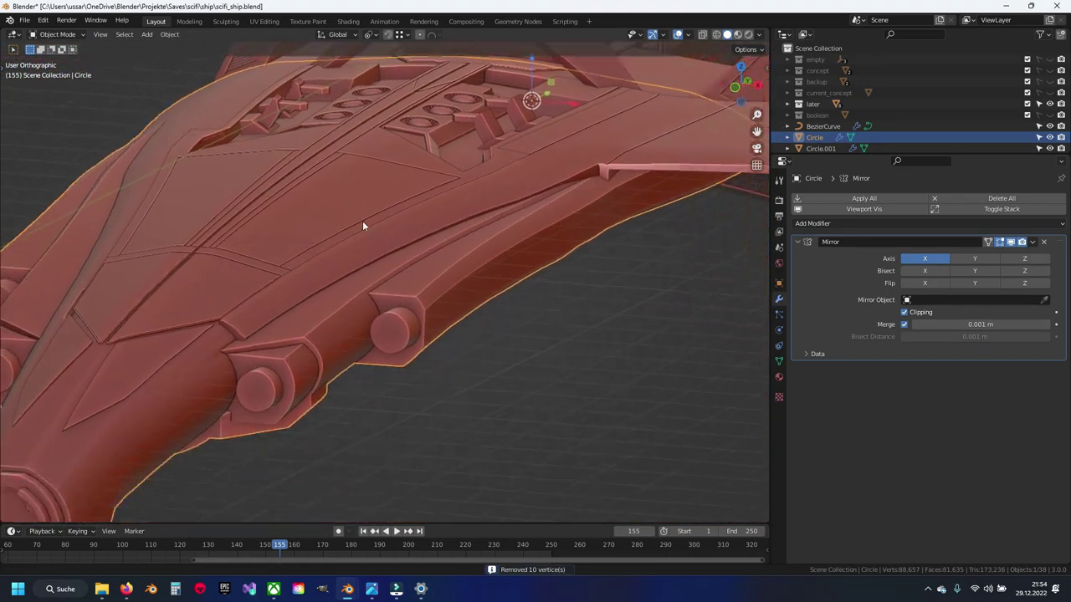
Select the small side cylinder on the hull
scroll(389, 260, up, 3)
scroll(409, 264, up, 3)
scroll(409, 264, up, 3)
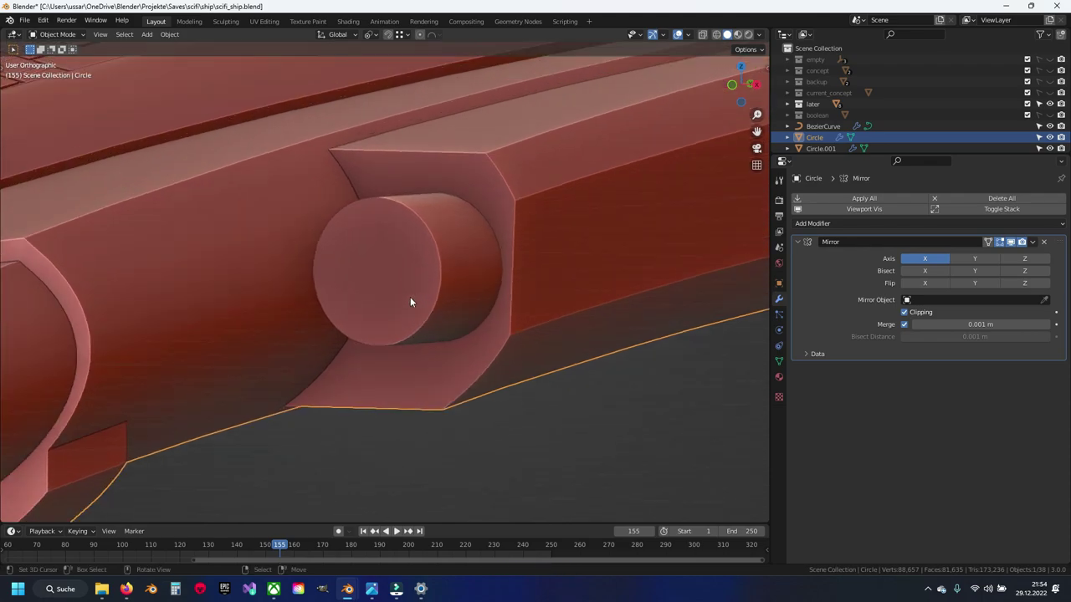
key(Tab)
key(Tab)
click(447, 255)
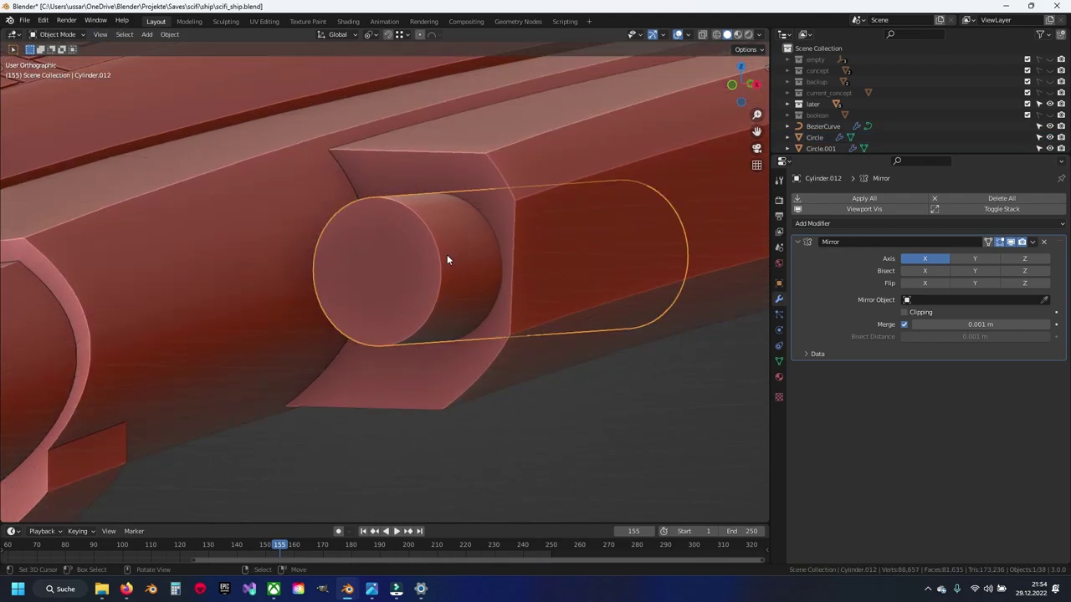
key(h)
key(alt+h)
key(Tab)
View the side cylinder from the front and frame its cap face
key(KP_1)
scroll(446, 269, down, 5)
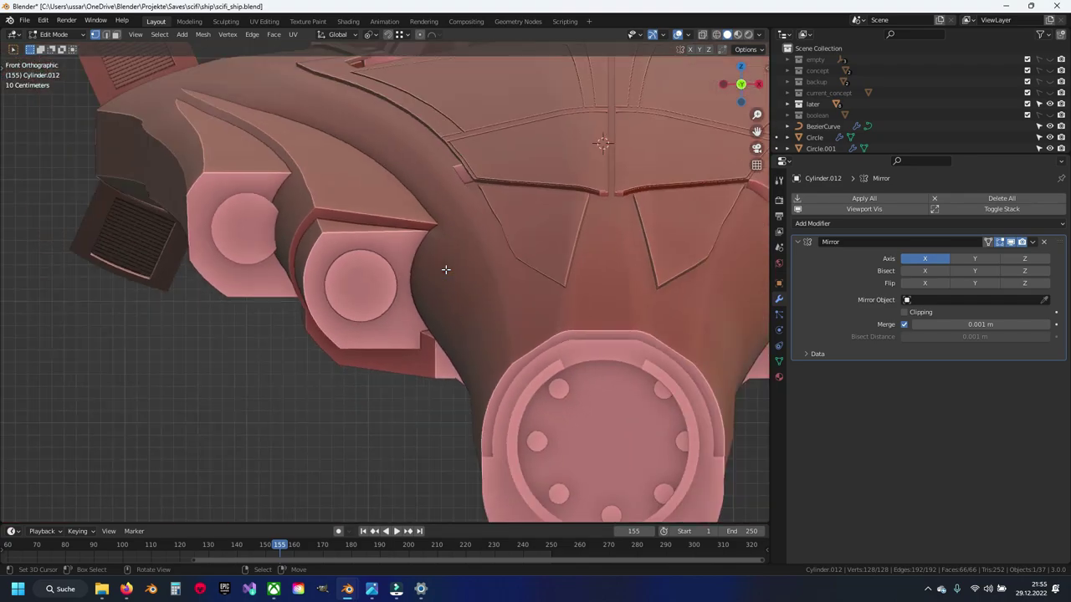
shift+middle_drag(446, 270, 251, 251)
shift+middle_drag(652, 276, 452, 279)
scroll(472, 279, up, 6)
scroll(471, 279, up, 3)
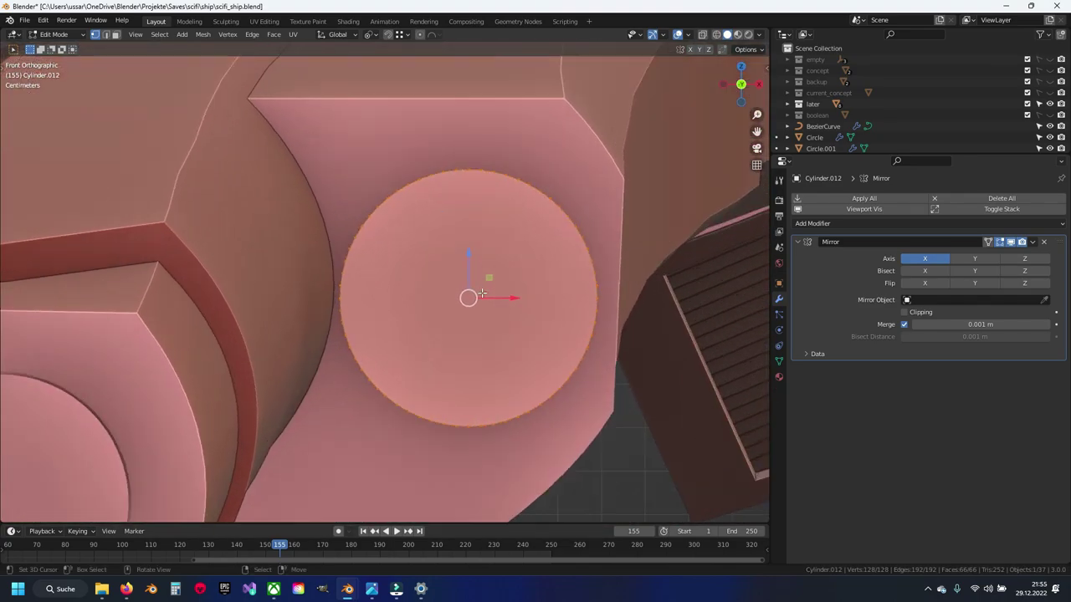
Duplicate the cylinder's cap face in place and scale the copy to about 1.1
key(shift+d)
right_click(592, 261)
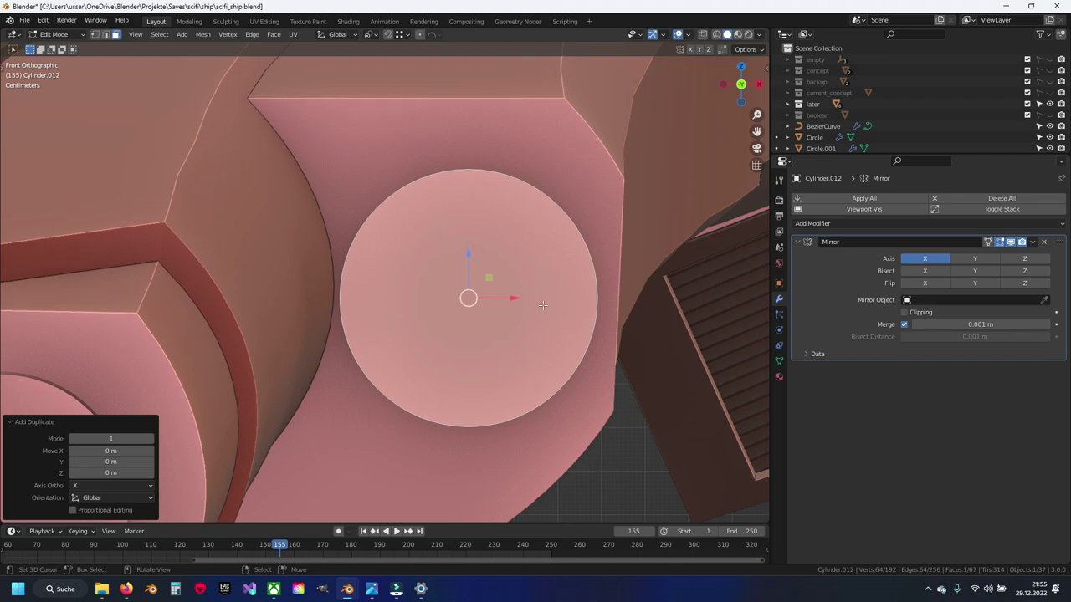
key(s)
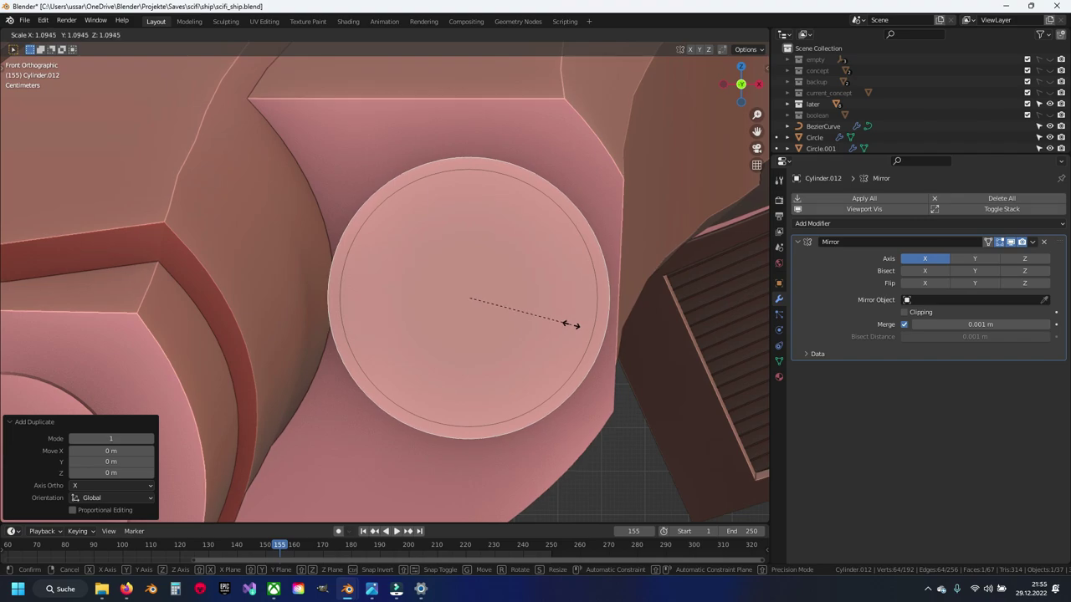
click(569, 324)
Undo a stray change, orbit toward the hull edge and reselect the cylinder there
shift+middle_drag(553, 309, 527, 314)
click(461, 262)
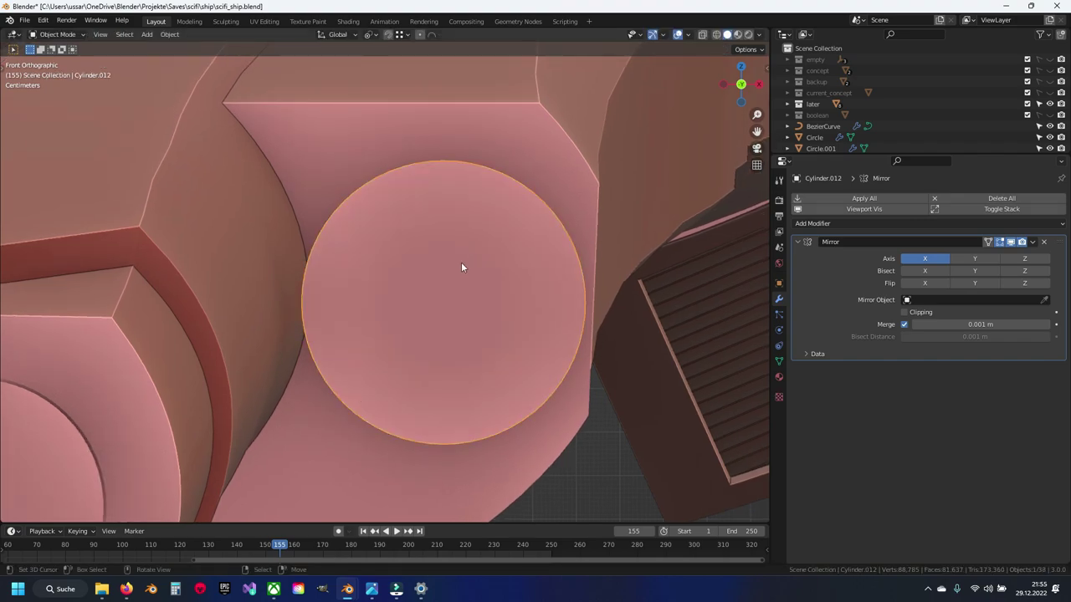
key(ctrl+z)
key(ctrl+z)
key(ctrl+z)
key(ctrl+z)
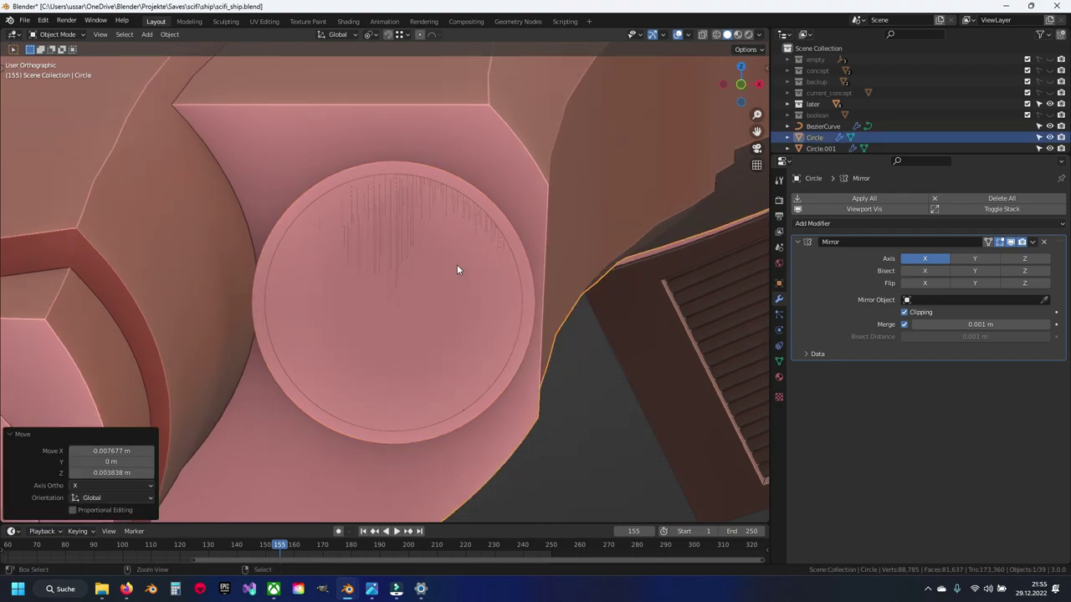
mouse_move(456, 264)
middle_down()
mouse_move(413, 296)
mouse_move(313, 301)
mouse_move(259, 340)
mouse_move(306, 341)
mouse_move(321, 322)
middle_up()
click(275, 335)
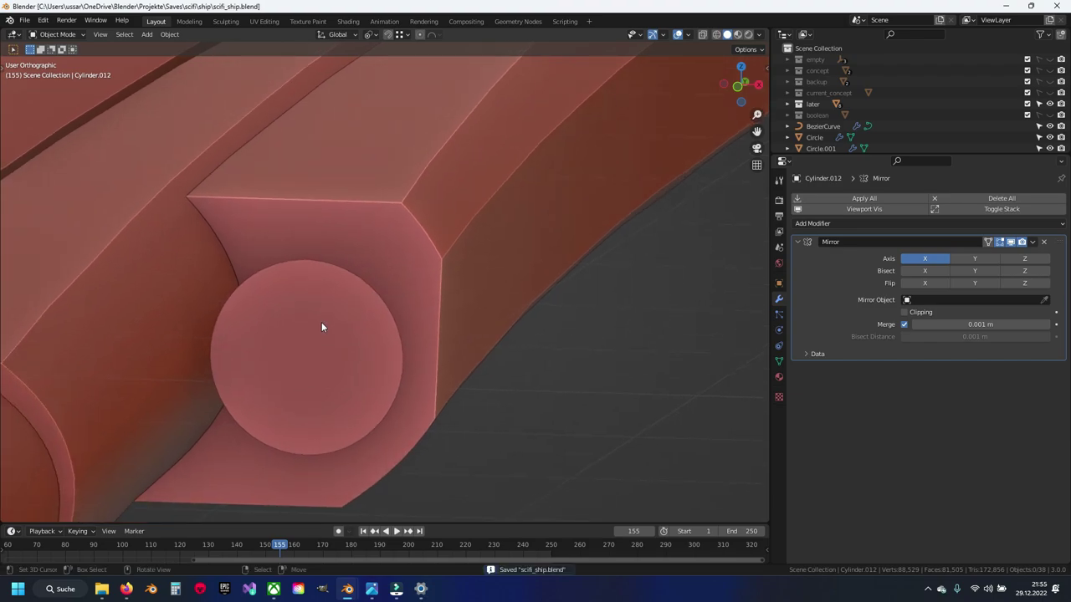
Delete only the disk's face, leaving Cylinder.013 as an edge ring, and save
click(325, 322)
key(ctrl+s)
key(Tab)
click(324, 322)
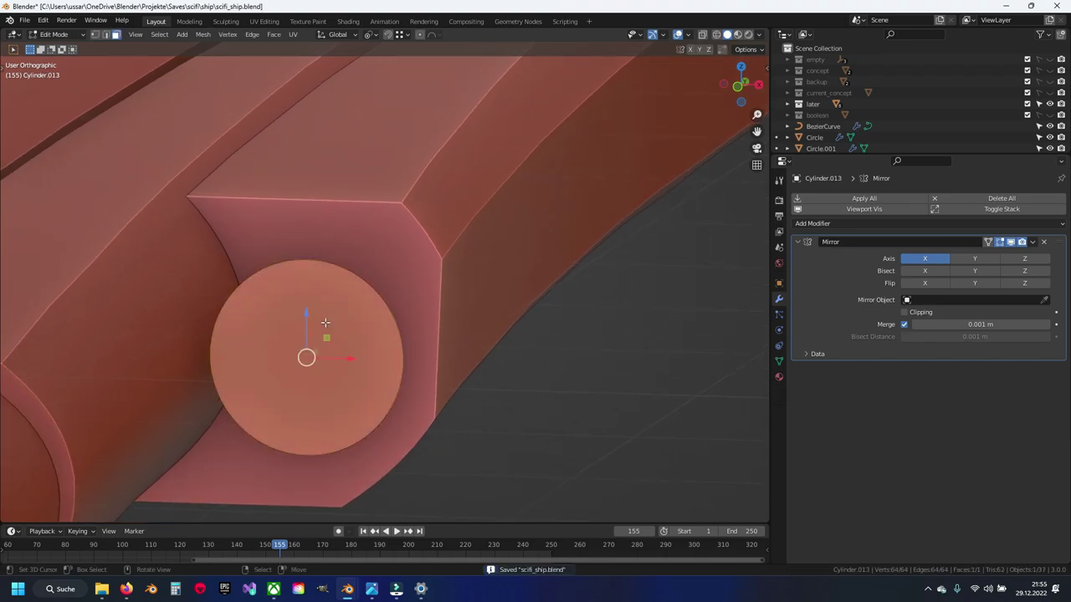
key(x)
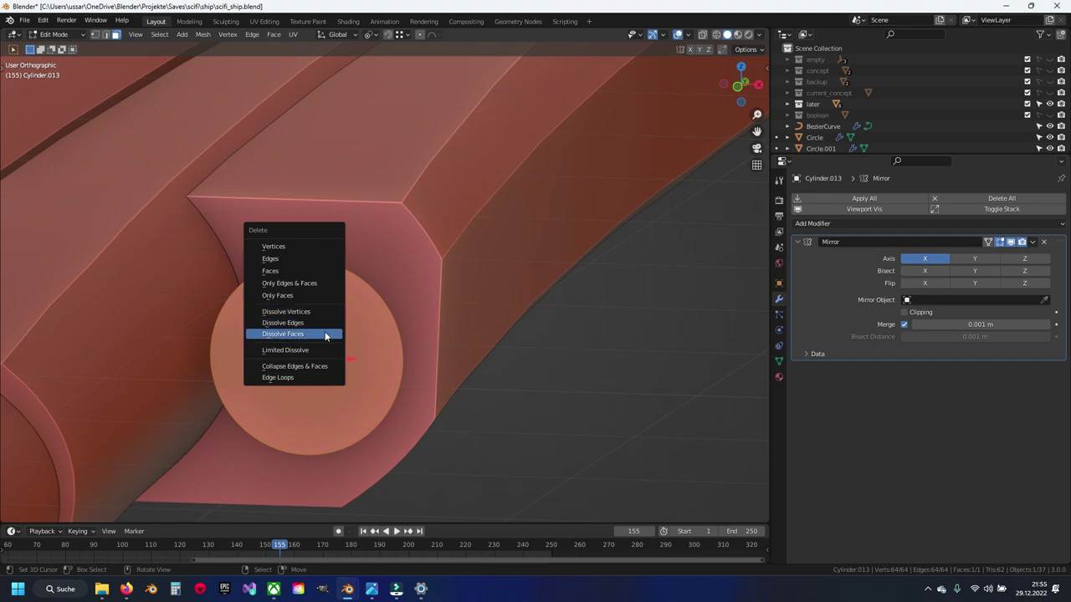
click(325, 334)
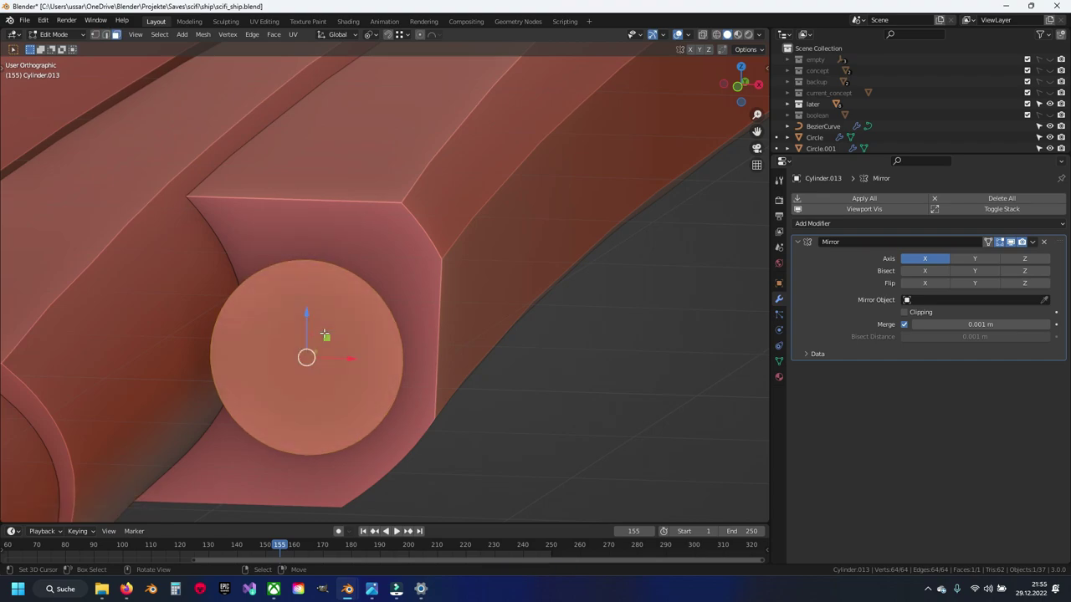
key(x)
click(325, 334)
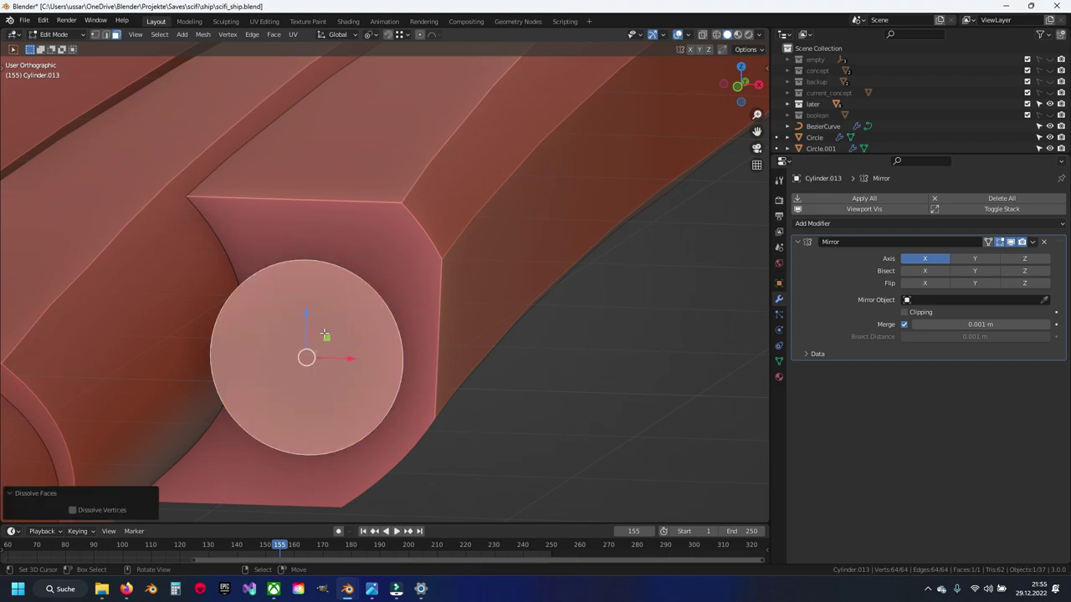
key(x)
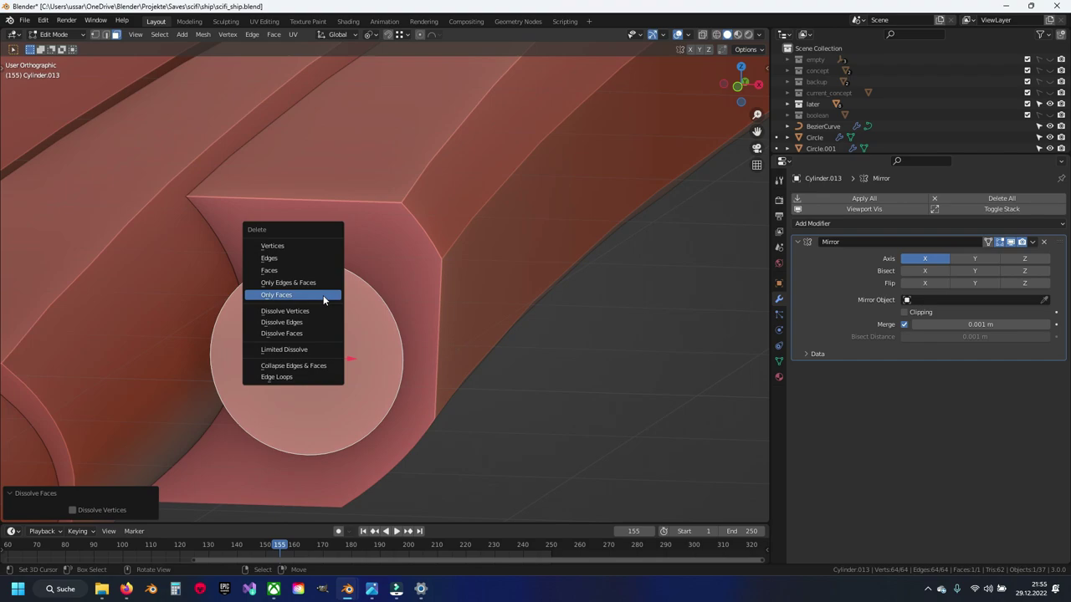
click(324, 297)
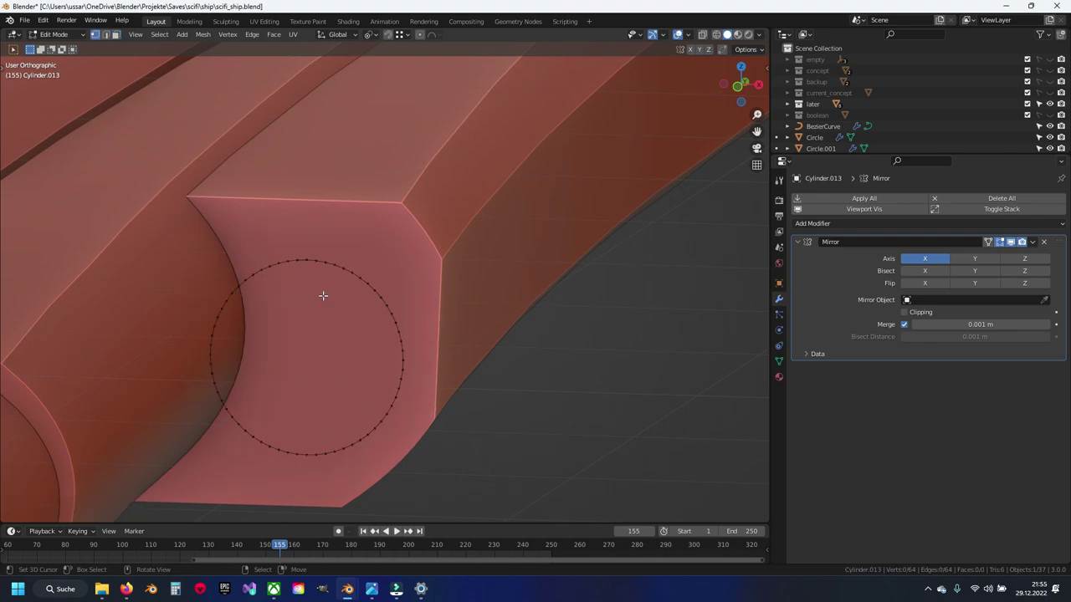
key(ctrl+z)
key(ctrl+s)
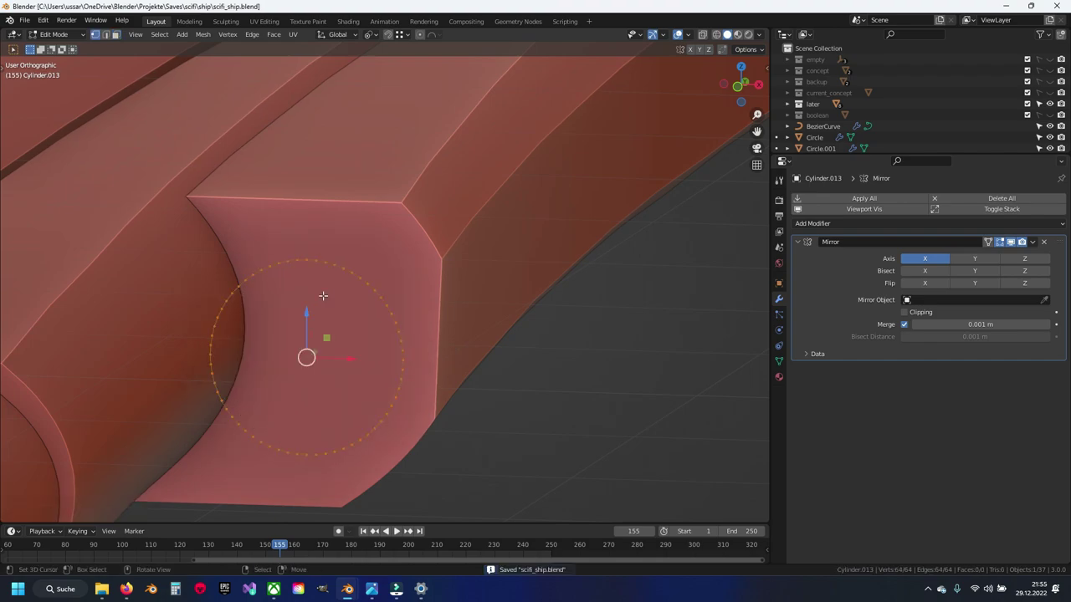
Move the edge ring along Y onto the panel surface and shrink it
key(KP_3)
key(KP_Decimal)
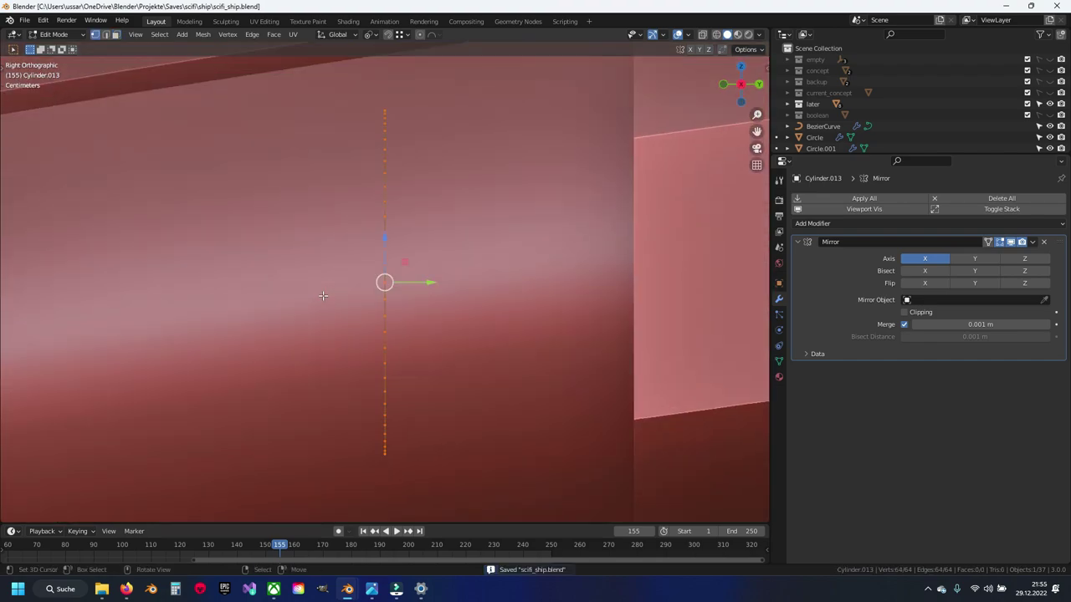
ctrl+scroll(447, 292, down, 5)
key(g)
key(y)
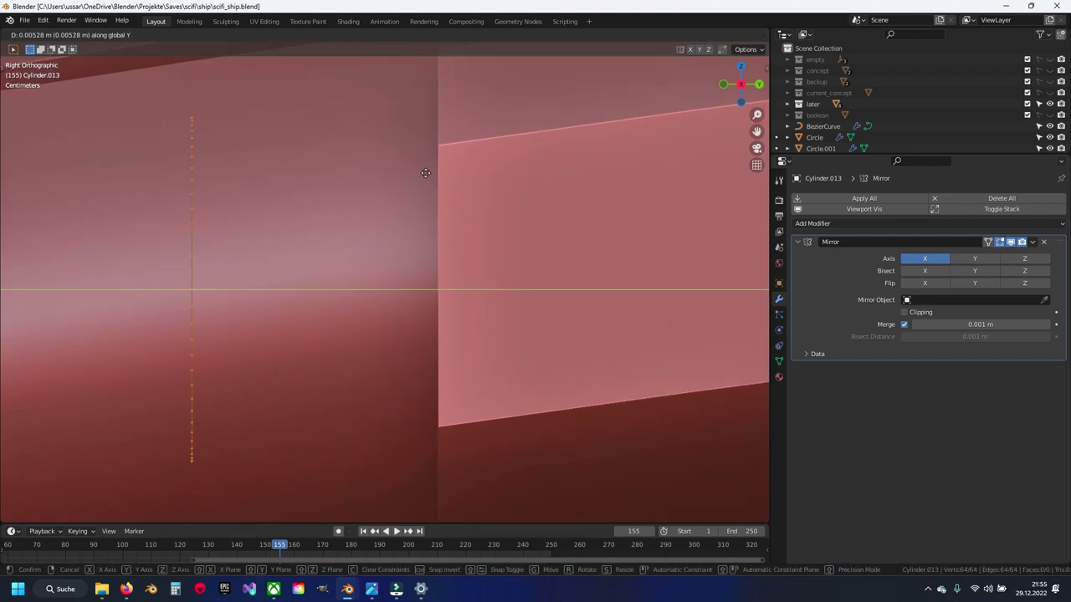
ctrl+click(441, 147)
middle_drag(441, 146, 448, 259)
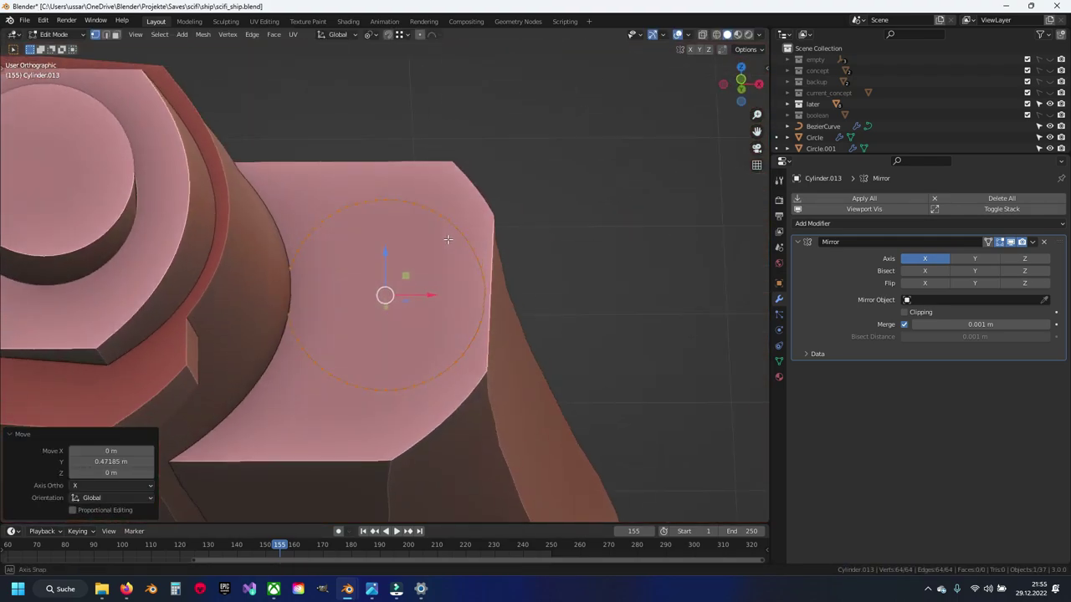
key(KP_1)
scroll(449, 258, up, 2)
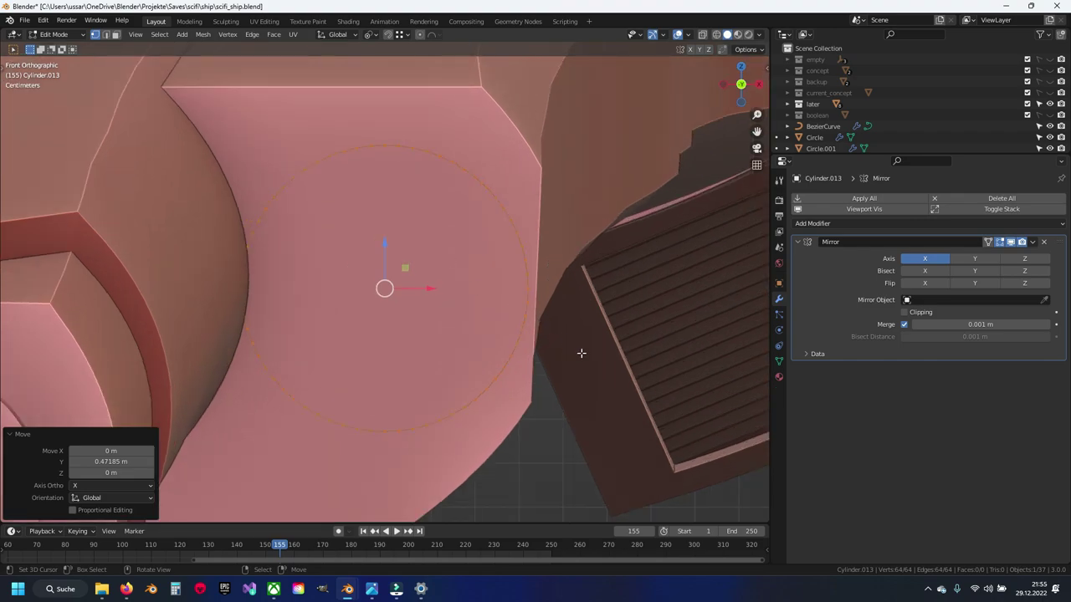
key(s)
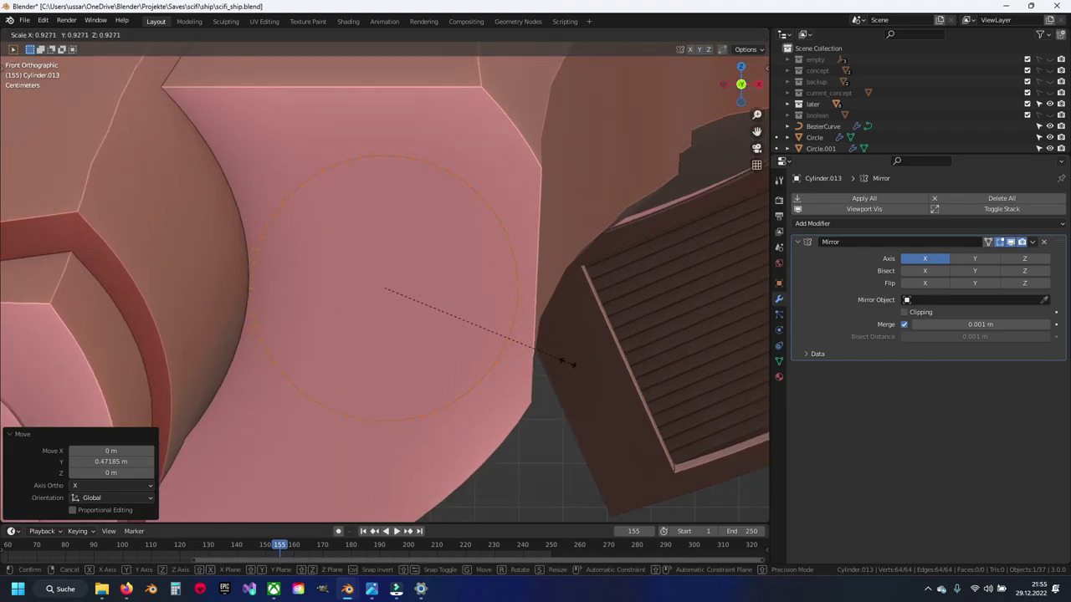
click(556, 355)
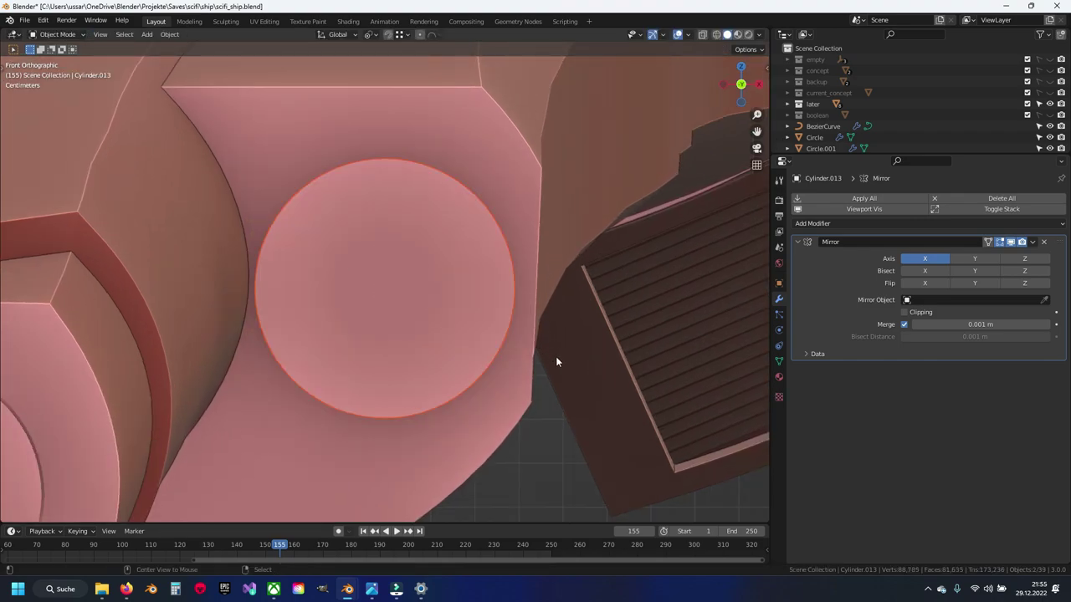
Scale the whole Cylinder.012 mesh down to narrow the cylinder
click(393, 265)
key(Tab)
key(a)
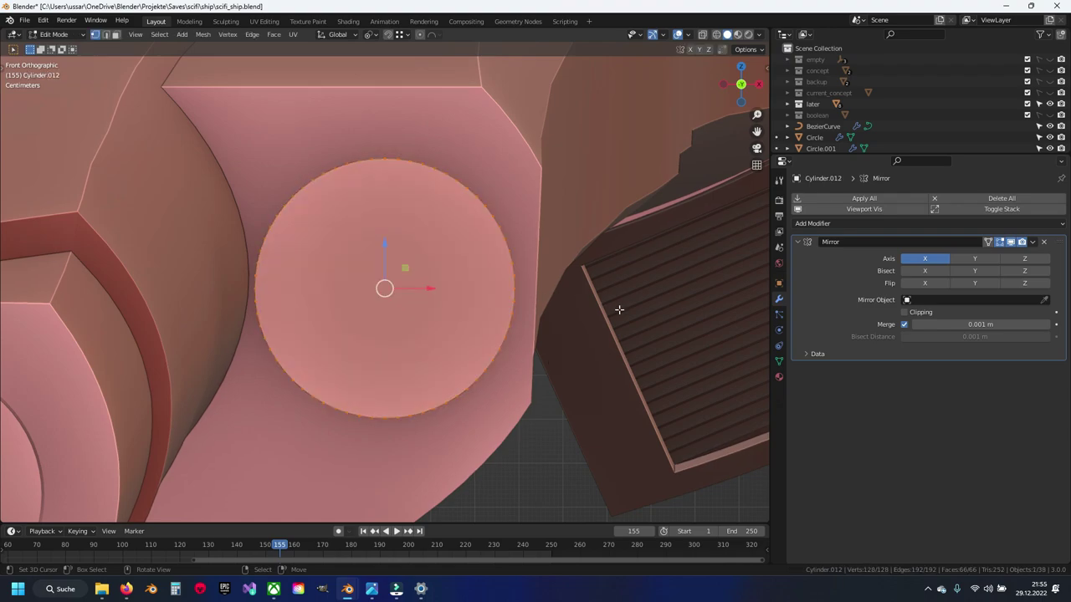
key(s)
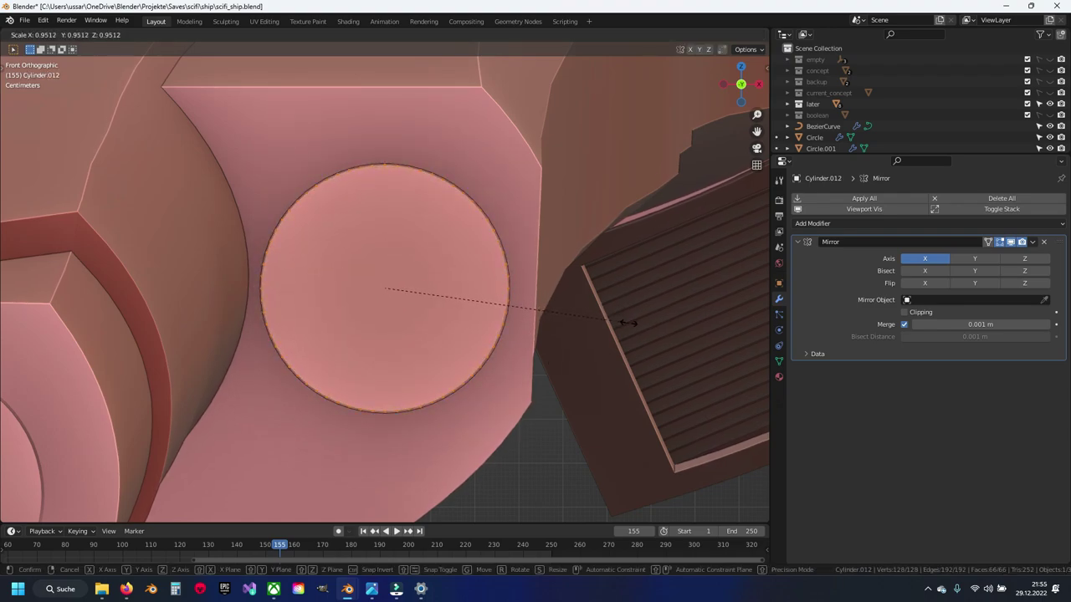
click(626, 319)
key(Tab)
Extrude Cylinder.013's ring edges in place and widen them to about 1.07 into a flat rim
click(424, 168)
key(Tab)
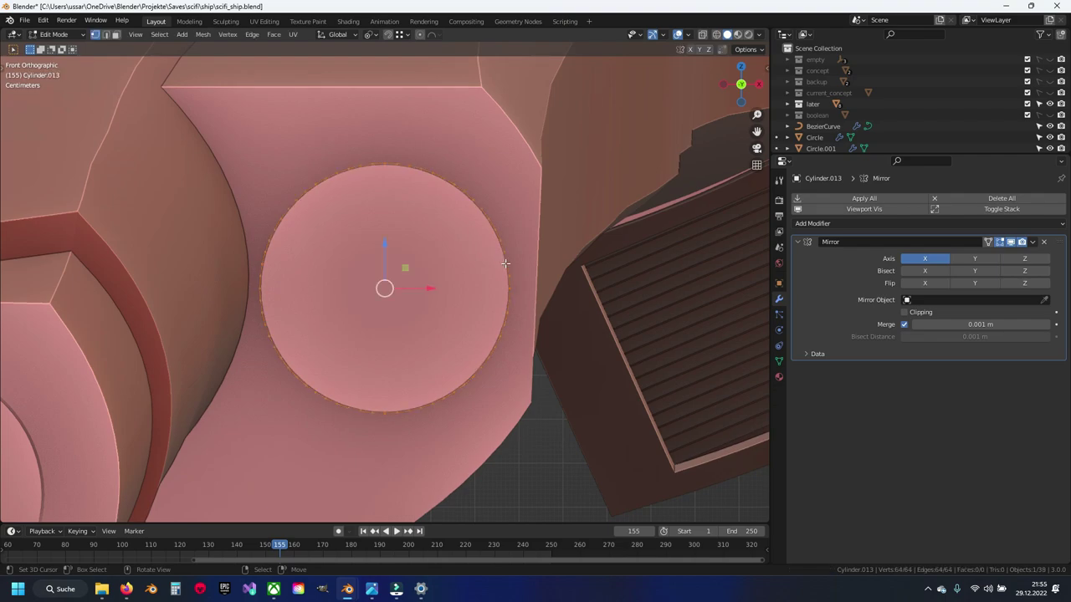
key(e)
right_click(571, 311)
key(s)
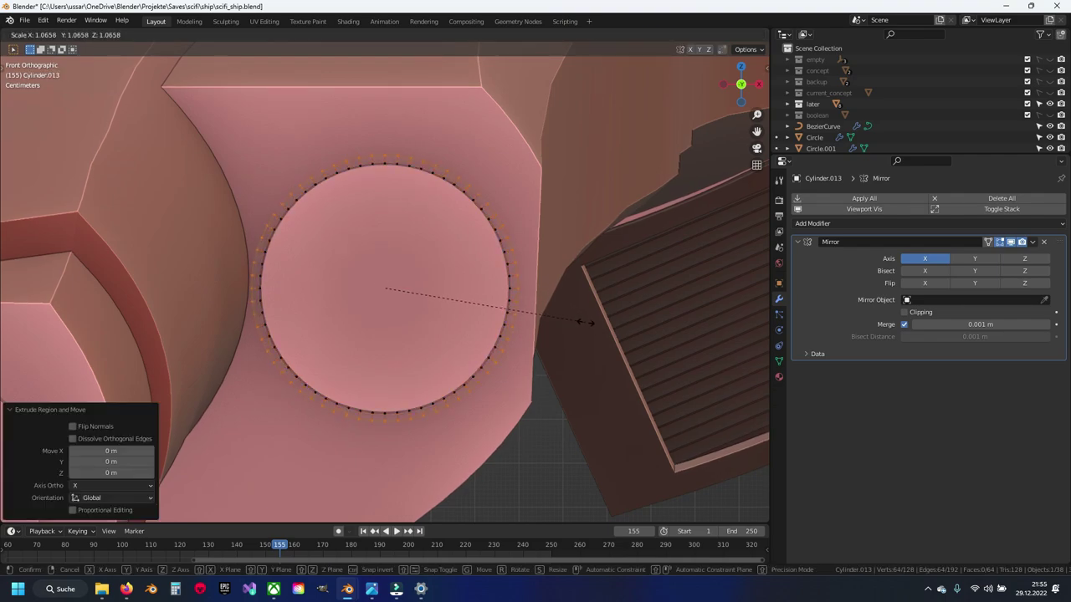
click(586, 324)
scroll(385, 289, up, 3)
key(Tab)
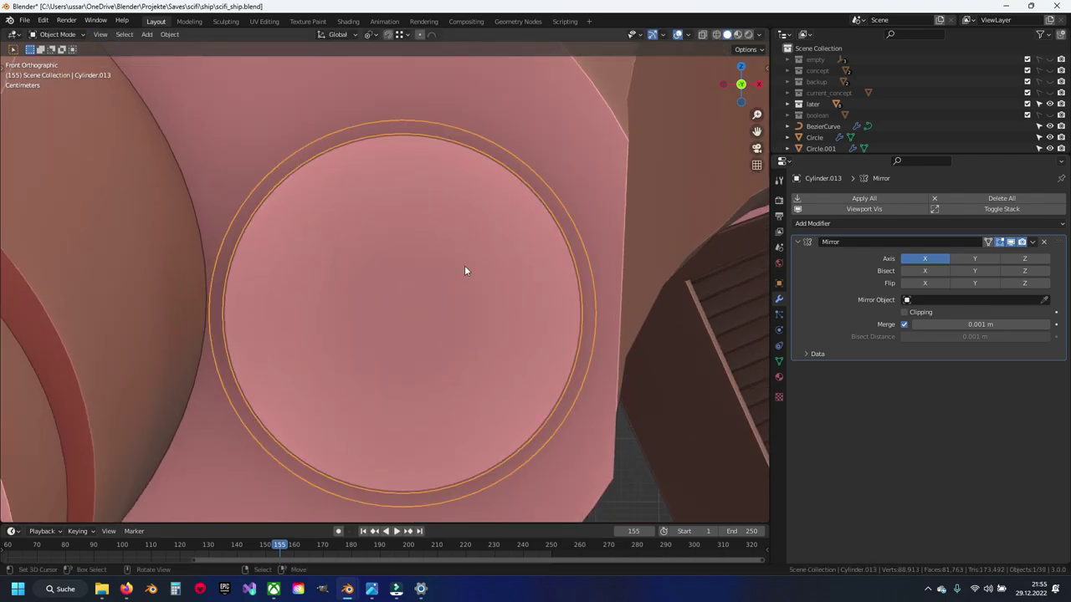
Begin extruding the cap edges of Cylinder.012 in Edit Mode
click(464, 266)
key(Tab)
key(e)
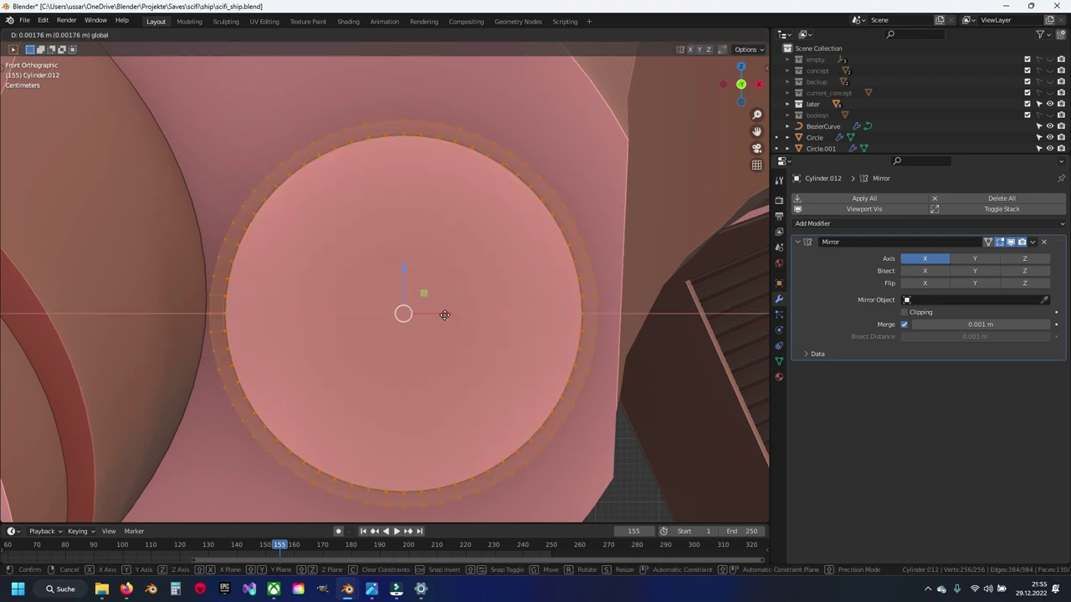
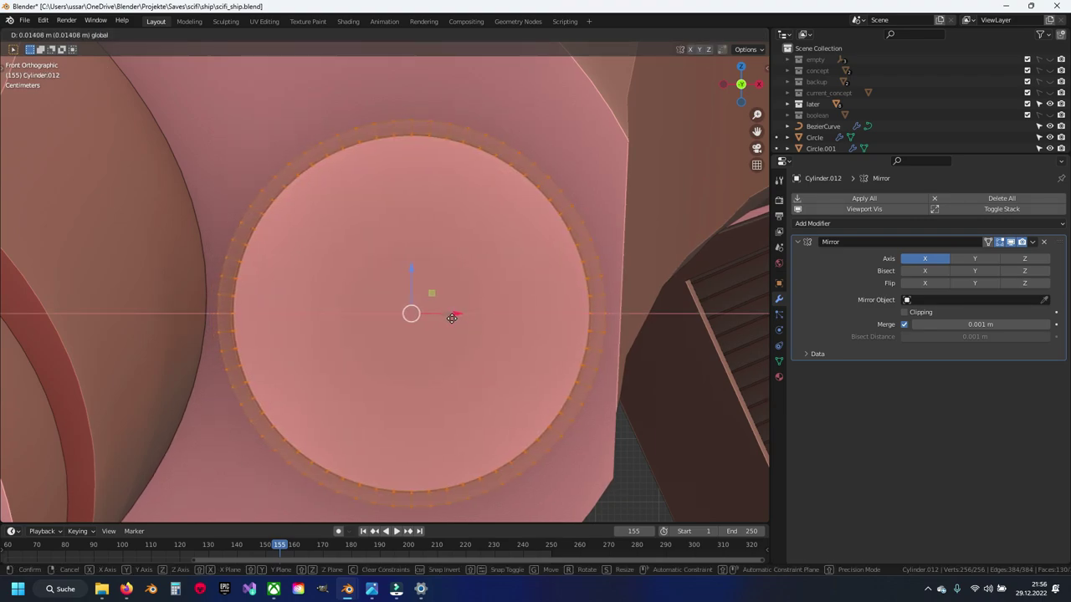
Cancel and undo the ring extrusion, then save the ship file
key(Escape)
key(ctrl+z)
key(ctrl+z)
key(ctrl+z)
key(ctrl+z)
key(alt+a)
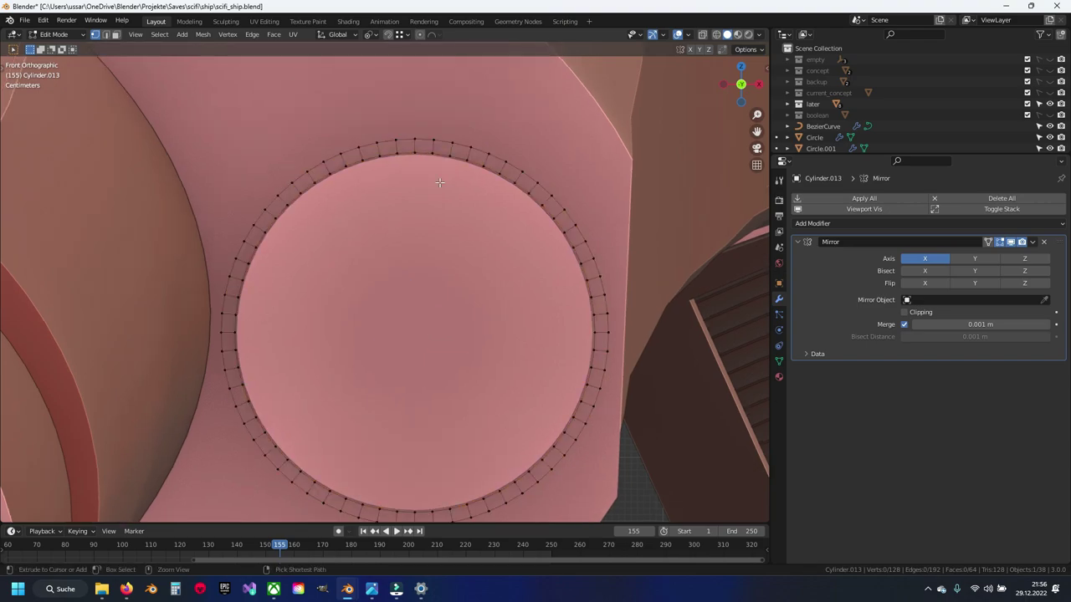
scroll(473, 168, up, 2)
scroll(418, 184, up, 2)
click(402, 187)
key(ctrl+s)
Edge-slide the first outer-ring vertices at the top and right inward toward the inner ring
key(g)
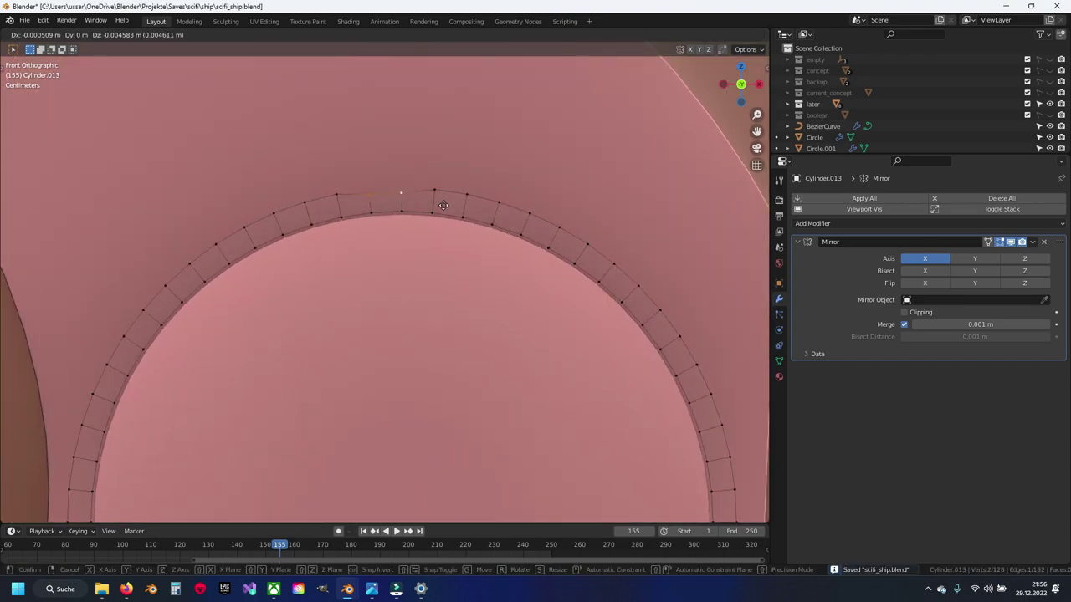
click(444, 212)
key(g)
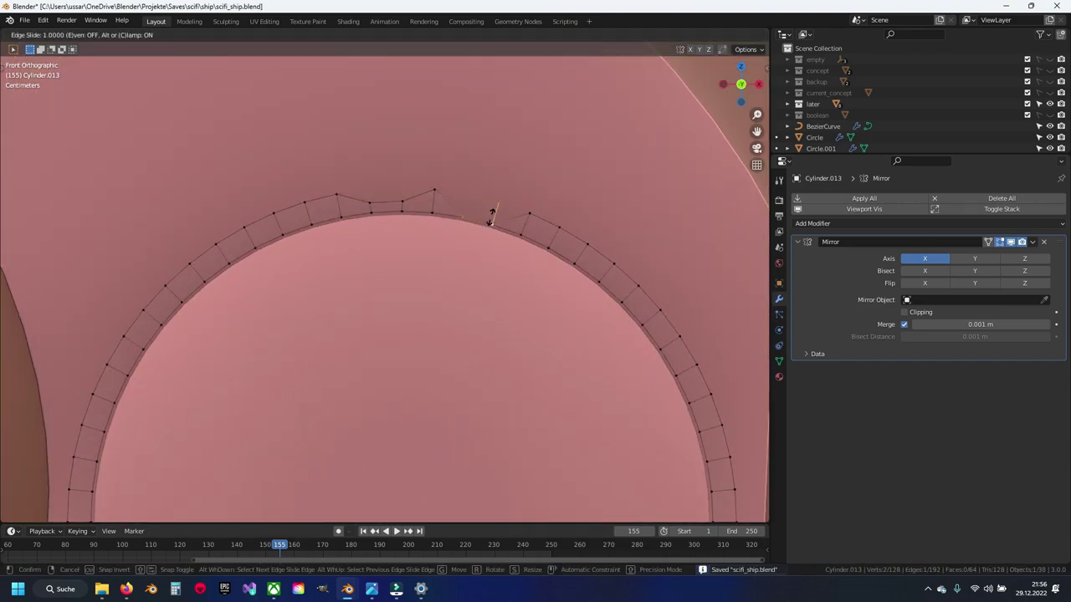
click(492, 216)
click(587, 243)
mouse_move(652, 265)
shift+middle_down()
mouse_move(538, 219)
mouse_move(516, 190)
mouse_move(548, 213)
shift+middle_up()
key(g)
key(g)
click(544, 255)
key(g)
key(g)
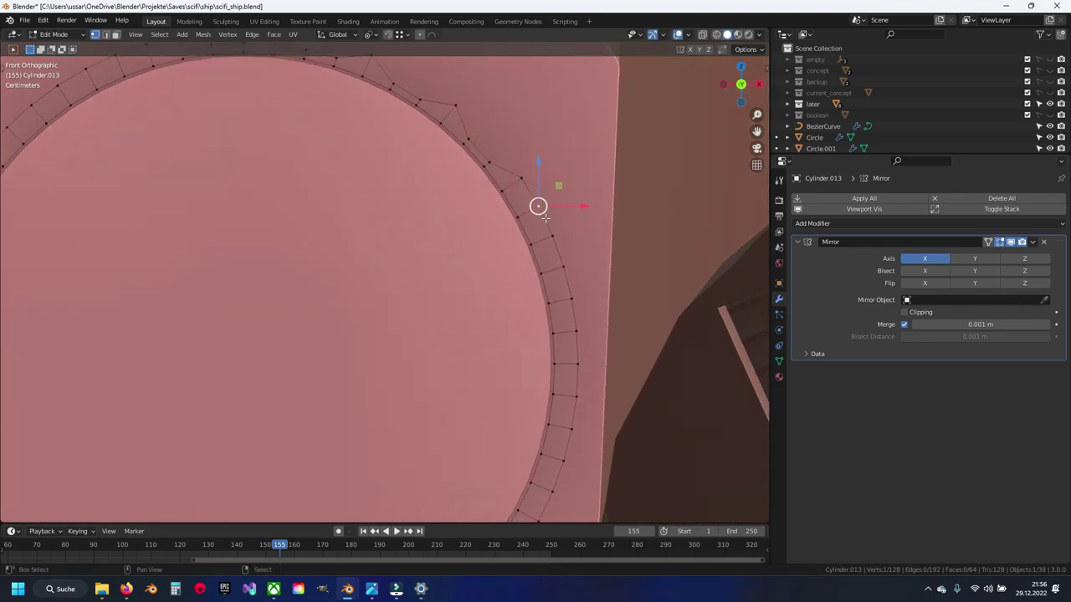
click(573, 293)
mouse_move(574, 292)
shift+middle_down()
mouse_move(565, 239)
mouse_move(528, 168)
shift+middle_up()
click(566, 272)
key(g)
key(g)
click(557, 270)
click(544, 251)
Slide the next alternating rim vertices inward, continuing the zigzag around the lower ring
click(566, 250)
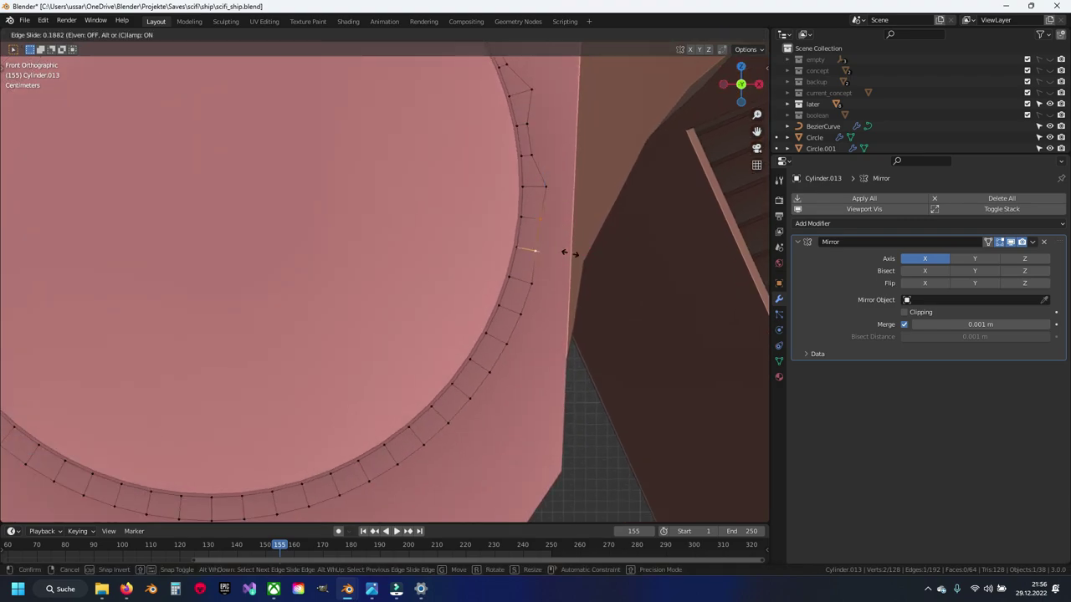
key(g)
key(g)
click(545, 242)
shift+middle_drag(545, 242, 524, 167)
click(504, 264)
key(g)
key(g)
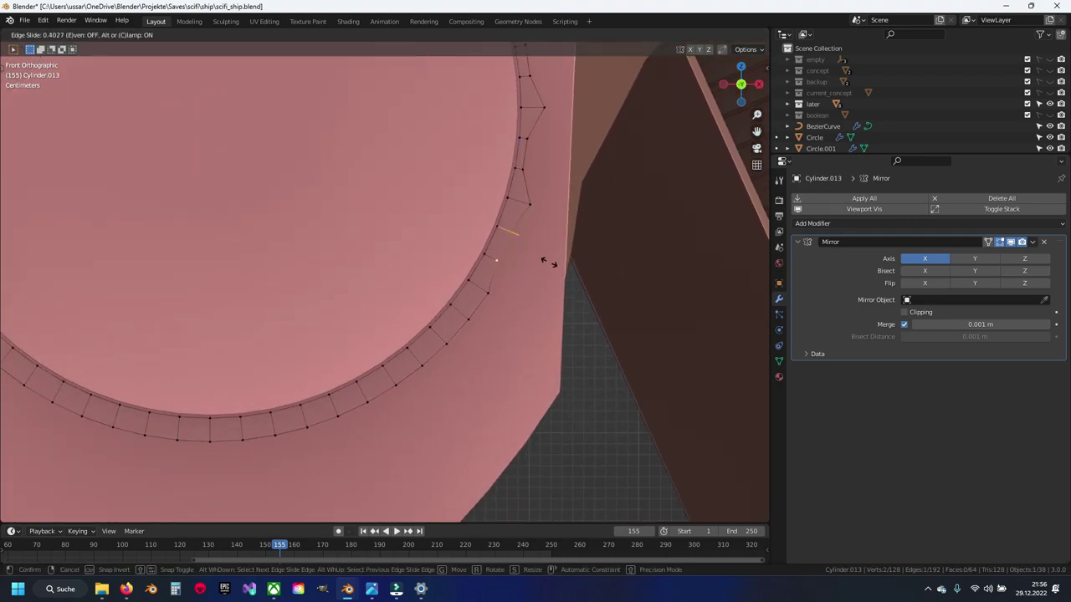
click(550, 258)
mouse_move(549, 258)
shift+middle_down()
mouse_move(502, 274)
mouse_move(588, 240)
shift+middle_up()
click(502, 274)
key(g)
key(g)
click(526, 273)
click(491, 307)
key(g)
key(g)
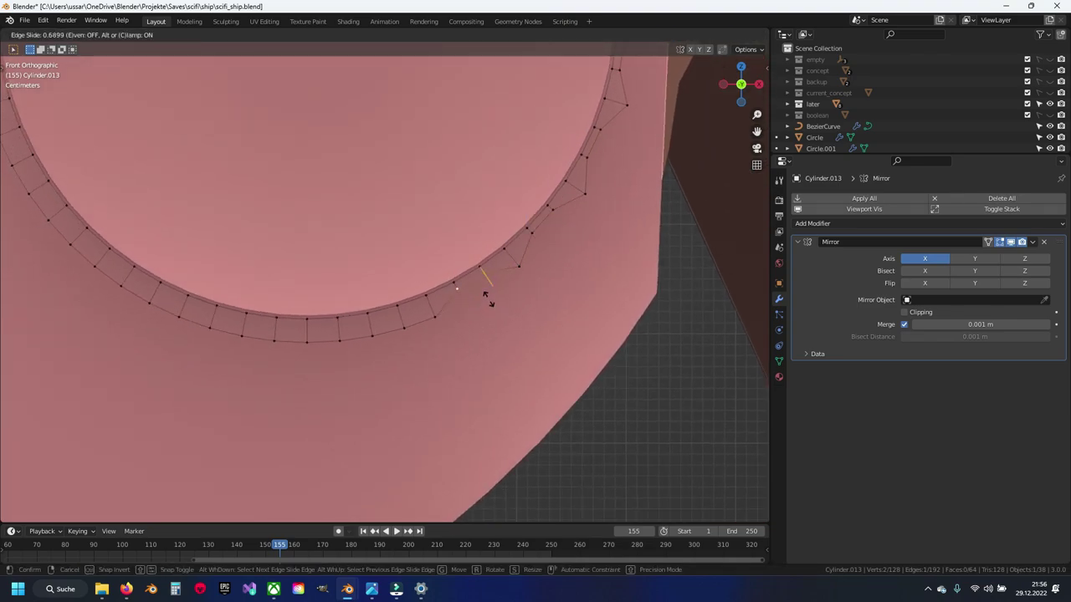
click(488, 296)
shift+middle_drag(488, 296, 560, 277)
click(445, 317)
key(g)
Slide further alternating vertices on the left side of the ring toward the inner circle
key(g)
click(481, 321)
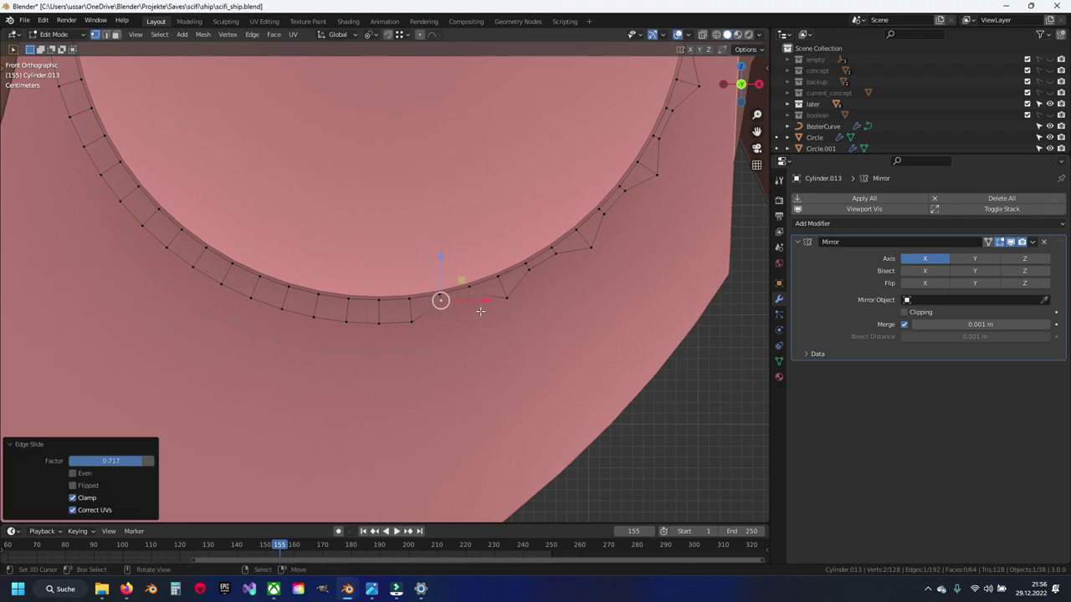
shift+middle_drag(481, 321, 565, 316)
click(430, 316)
key(g)
key(g)
click(469, 311)
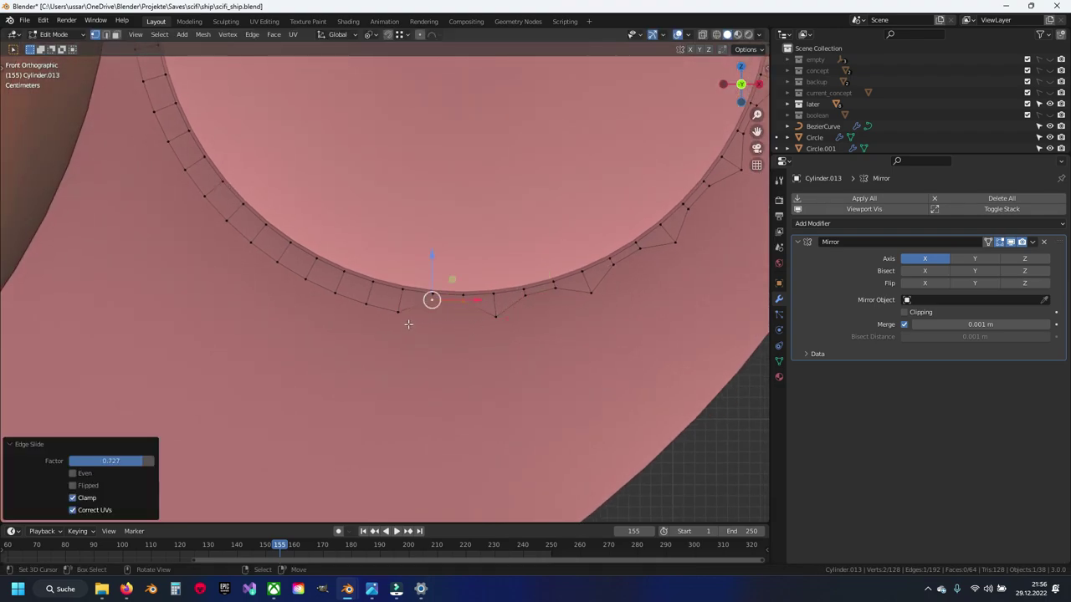
click(335, 294)
key(g)
key(g)
click(269, 268)
shift+middle_drag(268, 268, 277, 299)
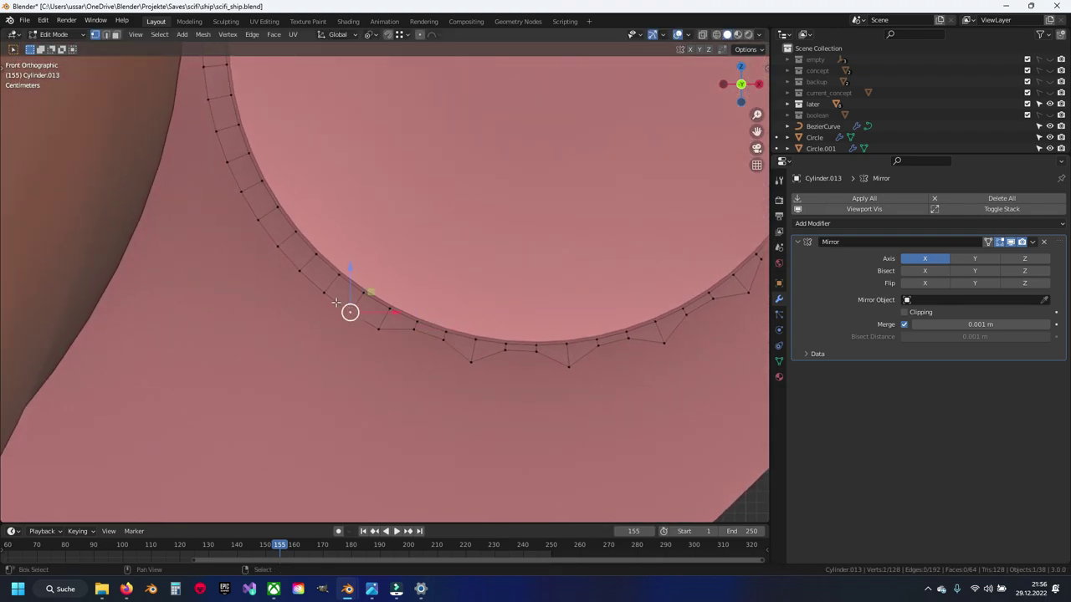
click(323, 292)
key(g)
key(g)
click(335, 282)
shift+middle_drag(263, 259, 322, 297)
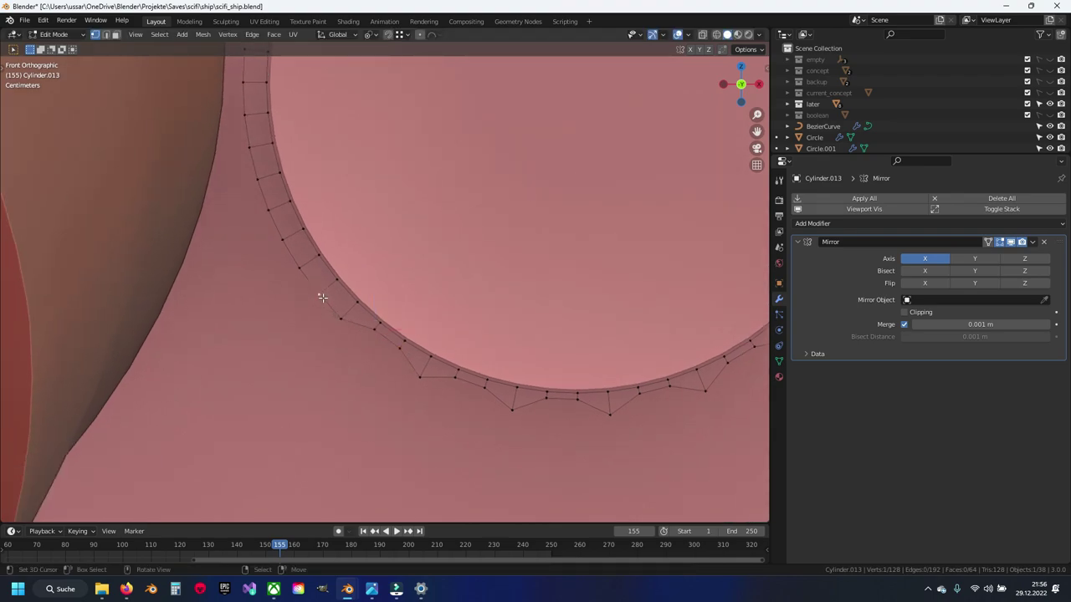
ctrl+click(363, 270)
mouse_move(300, 179)
shift+middle_down()
mouse_move(341, 252)
mouse_move(368, 265)
shift+middle_up()
key(g)
key(g)
click(351, 249)
Slide the remaining upper rim vertices inward to complete the zigzag outline
key(g)
key(g)
click(368, 264)
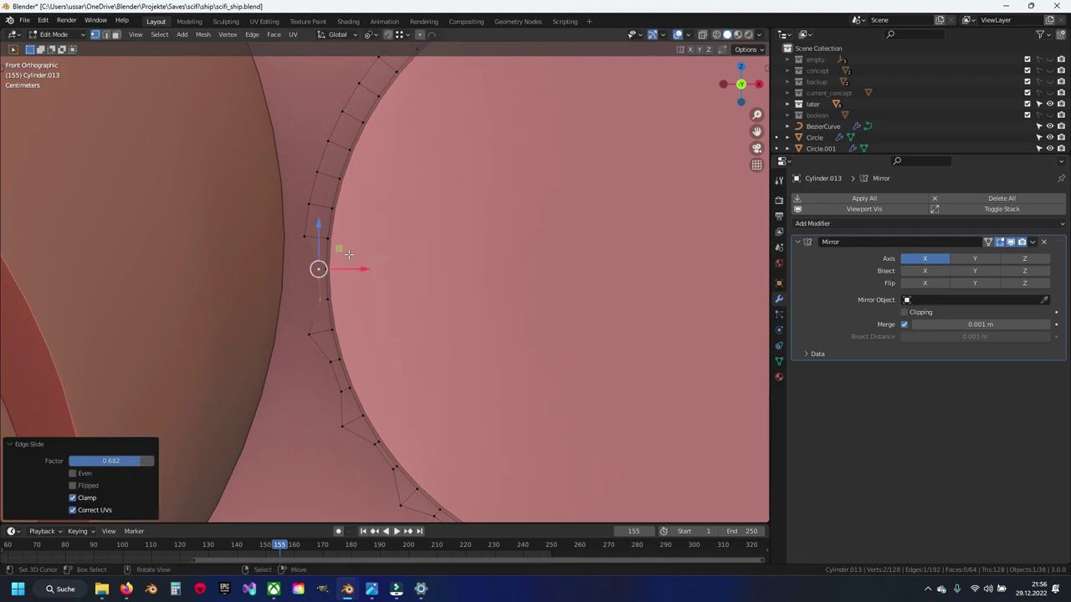
click(317, 172)
key(g)
key(g)
click(368, 155)
shift+middle_drag(368, 155, 327, 292)
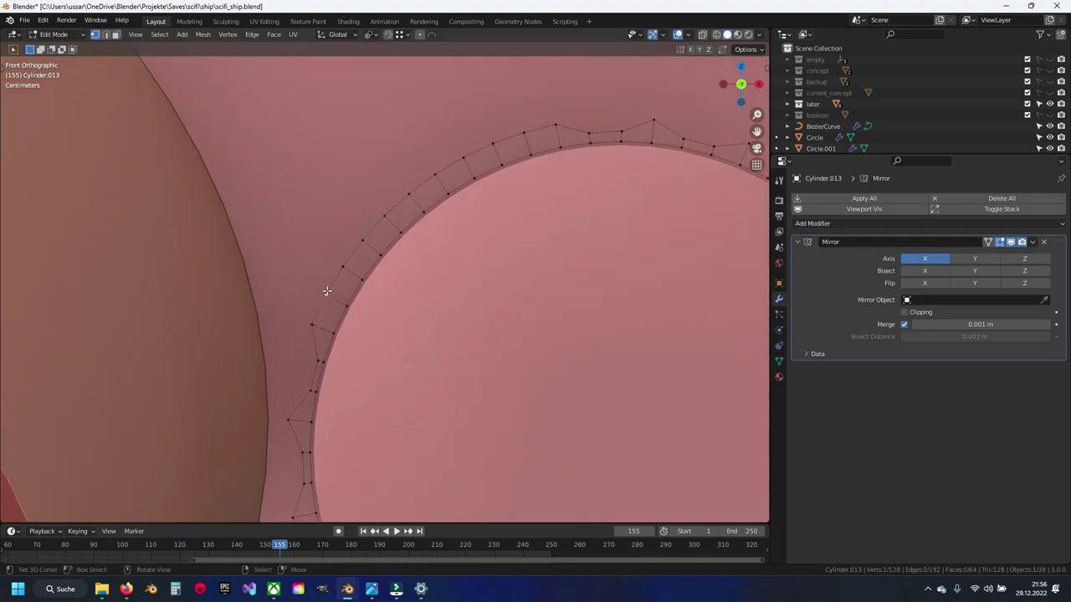
click(361, 278)
key(g)
key(g)
click(382, 292)
click(395, 210)
key(g)
key(g)
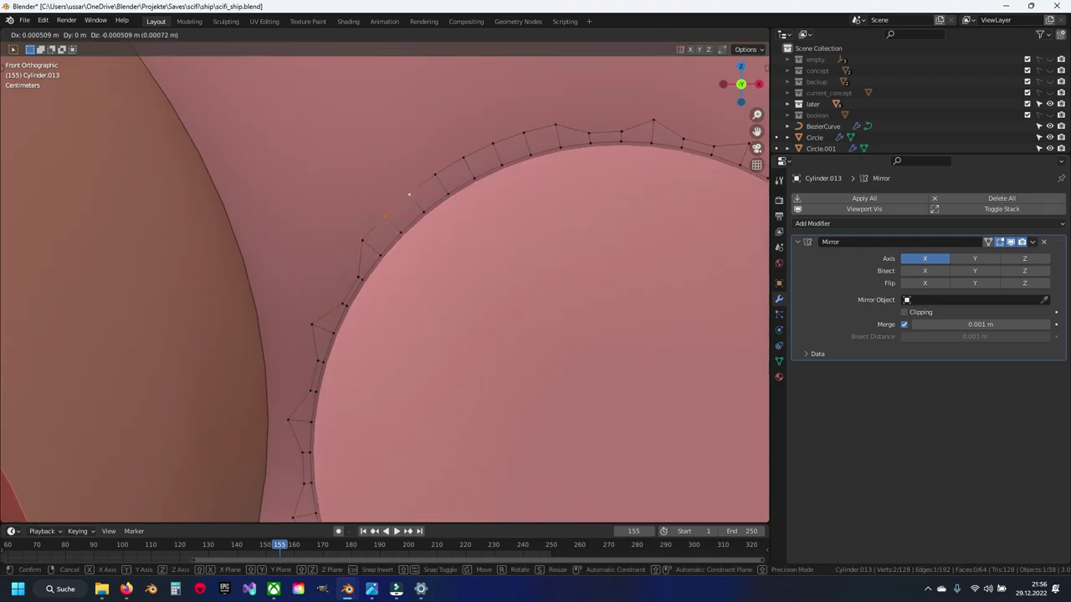
click(439, 245)
shift+middle_drag(457, 187, 419, 241)
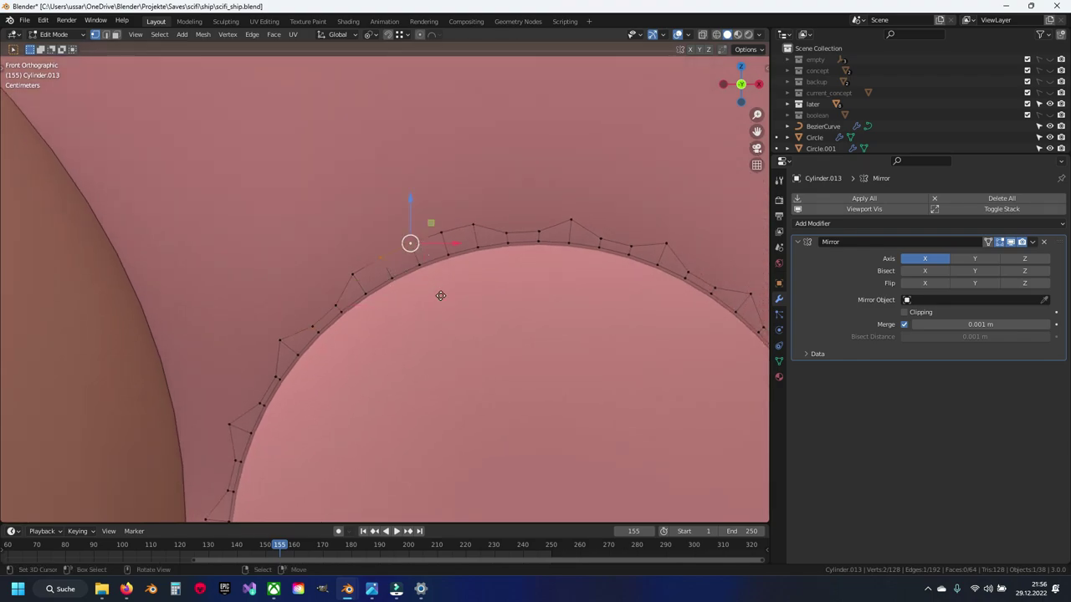
Select the vertices bordering the first rim notches to fill them with faces
click(571, 219)
shift+middle_drag(608, 218, 368, 221)
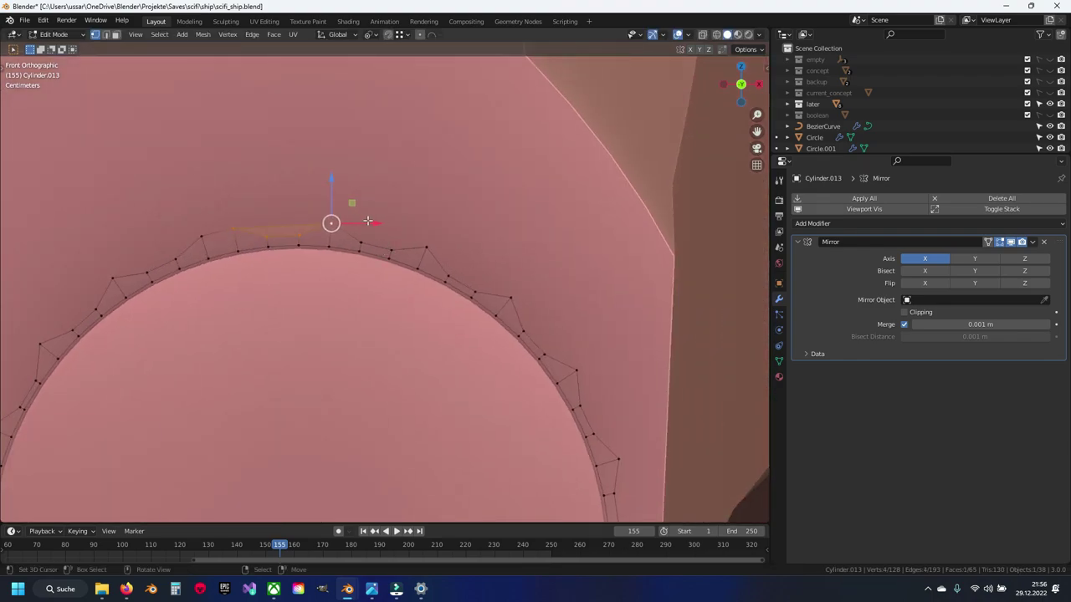
click(429, 247)
click(511, 296)
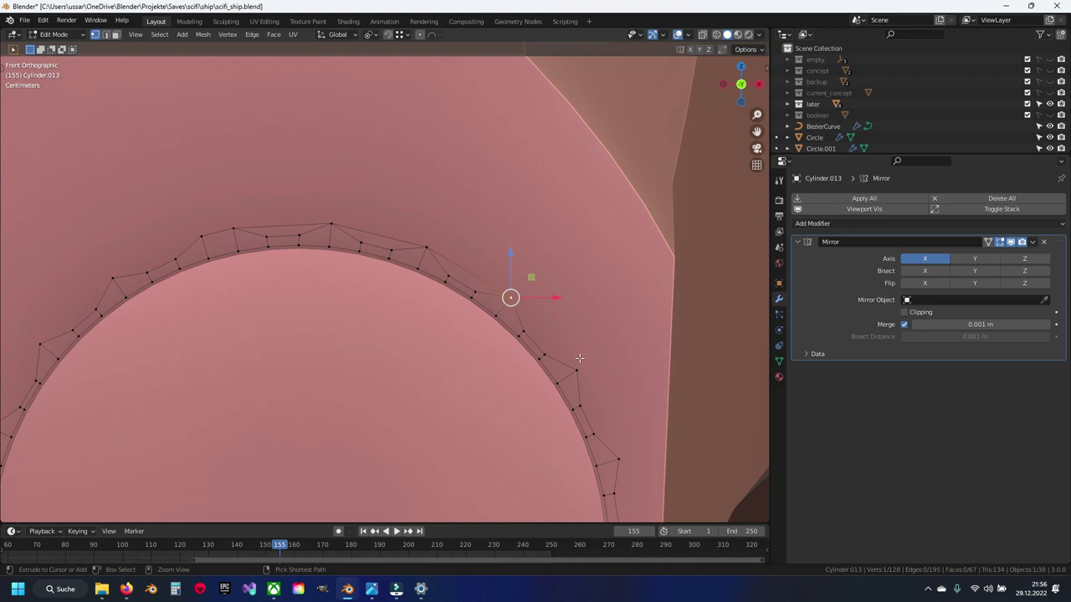
shift+middle_drag(587, 399, 444, 198)
click(488, 289)
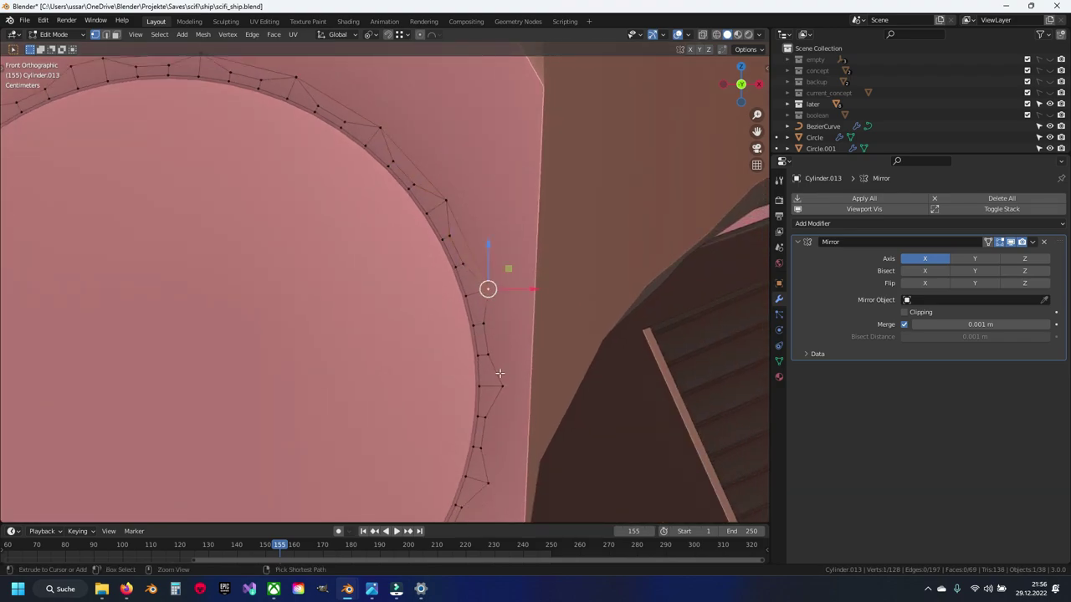
shift+middle_drag(501, 408, 454, 218)
click(442, 294)
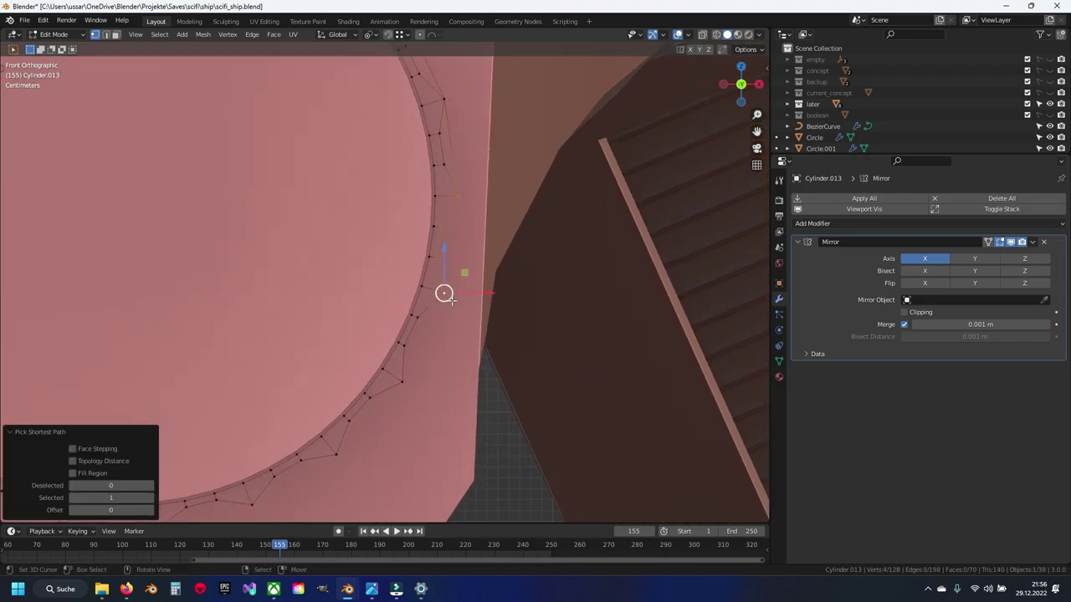
click(399, 382)
shift+middle_drag(393, 390, 446, 220)
click(390, 285)
ctrl+click(311, 338)
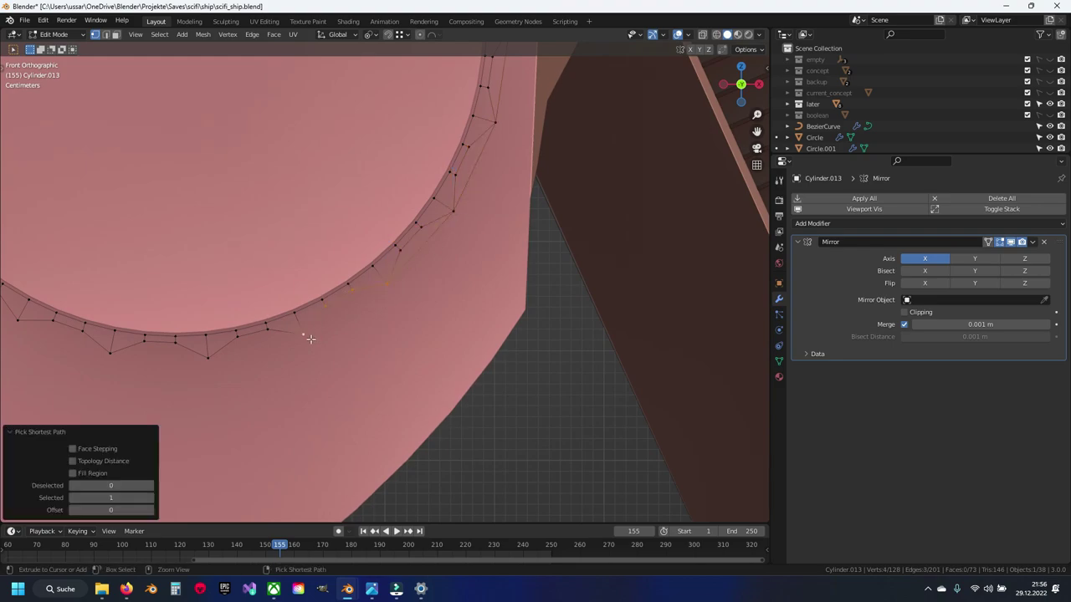
ctrl+click(267, 329)
Select the vertices around the remaining notches and fill them from the face menu
shift+middle_drag(209, 359, 400, 336)
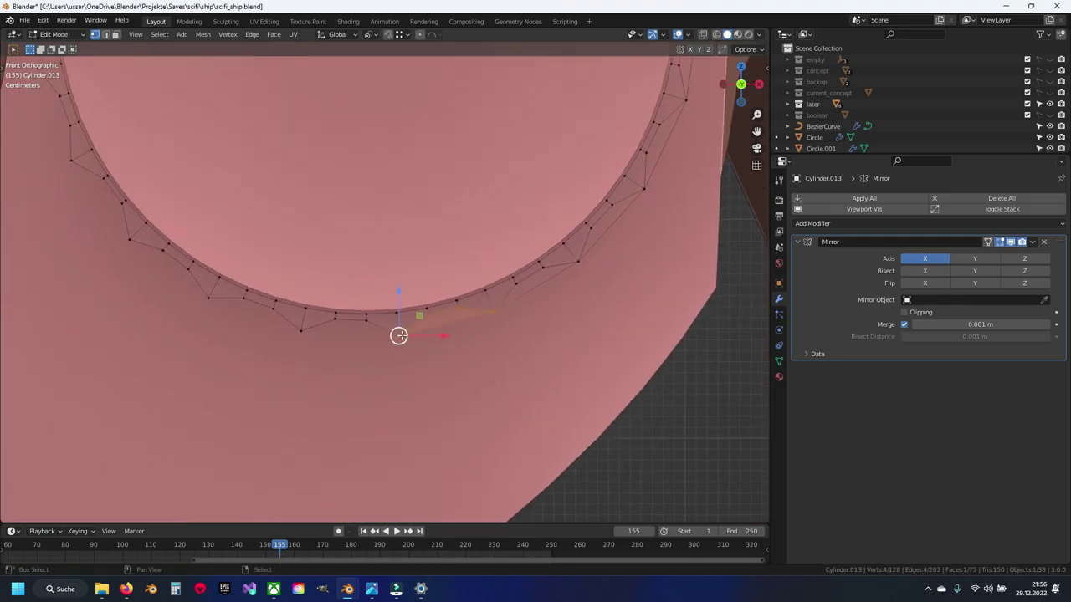
click(300, 330)
click(207, 298)
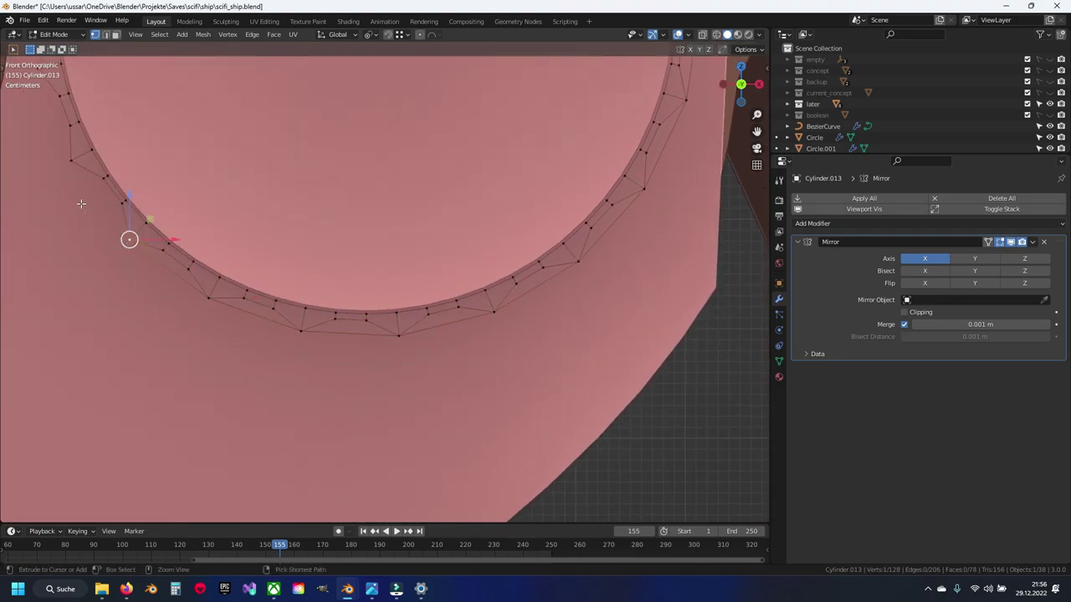
ctrl+click(71, 159)
shift+middle_drag(73, 164, 306, 362)
scroll(305, 363, up, 1)
ctrl+click(263, 173)
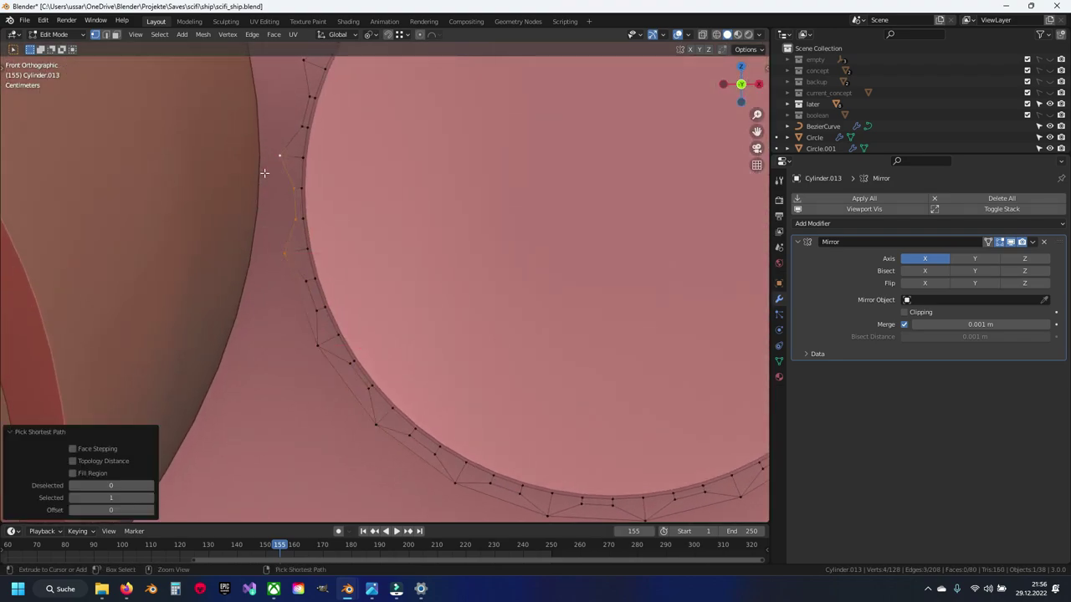
shift+middle_drag(262, 172, 287, 318)
ctrl+click(306, 229)
ctrl+click(341, 149)
right_click(341, 148)
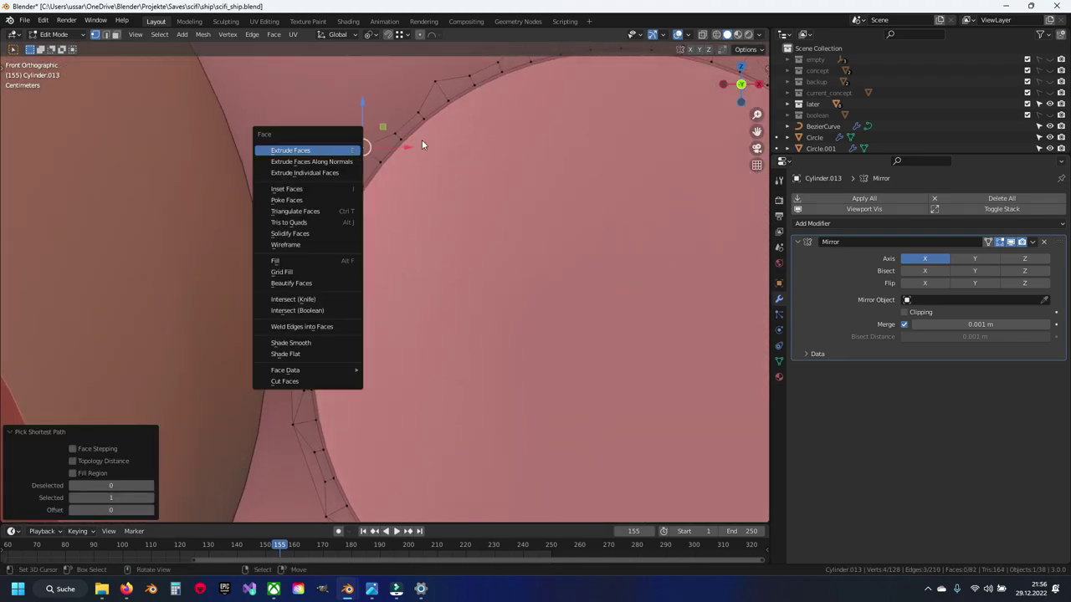
Deselect everything, save scifi_ship.blend, and return to Object Mode
mouse_move(359, 146)
shift+middle_down()
mouse_move(349, 162)
mouse_move(364, 191)
shift+middle_up()
click(364, 191)
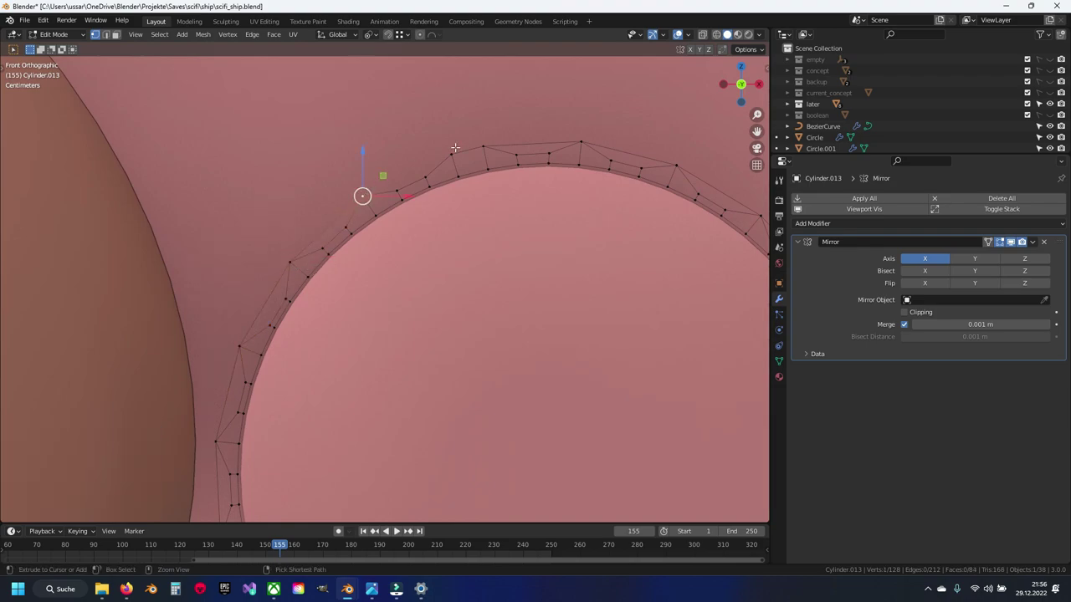
scroll(468, 260, down, 6)
key(ctrl+s)
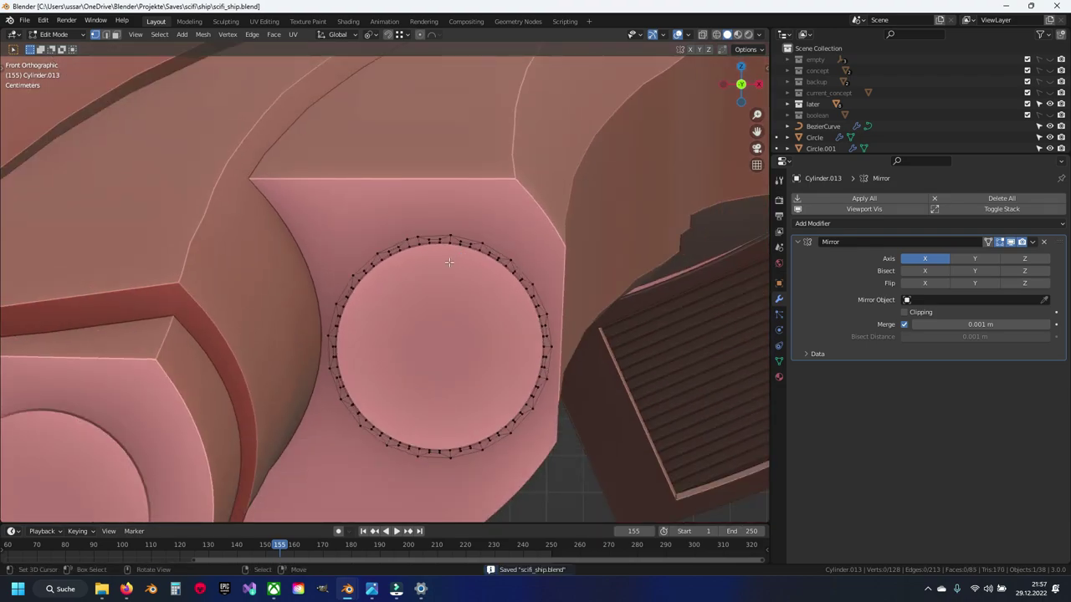
key(Tab)
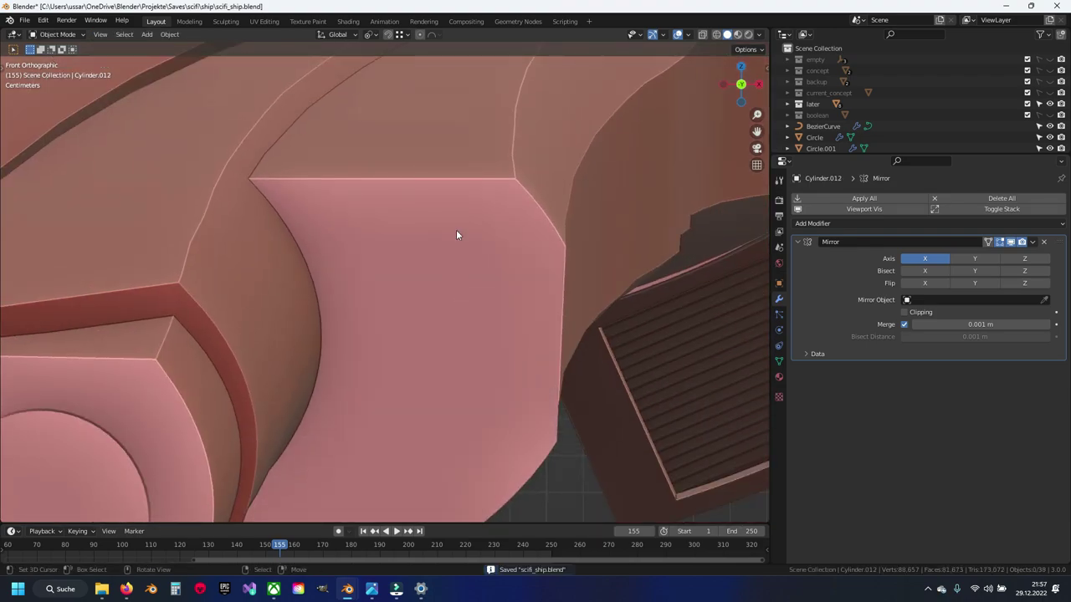
Edit the Circle mesh in face select mode and select the large face behind the plug
key(Tab)
key(Tab)
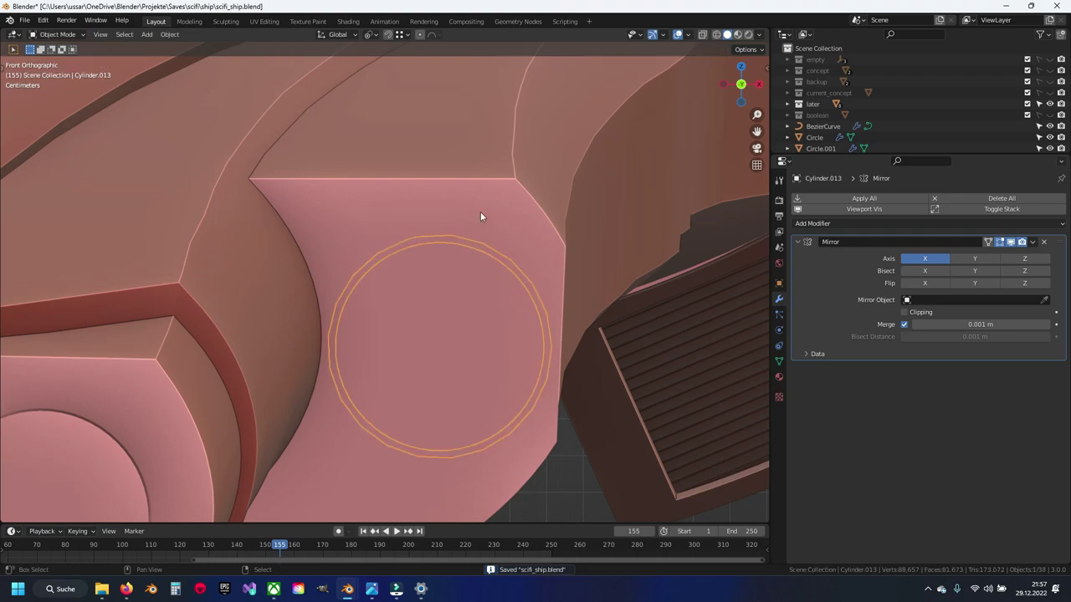
click(481, 217)
key(Tab)
scroll(488, 228, up, 1)
scroll(488, 318, up, 1)
key(Tab)
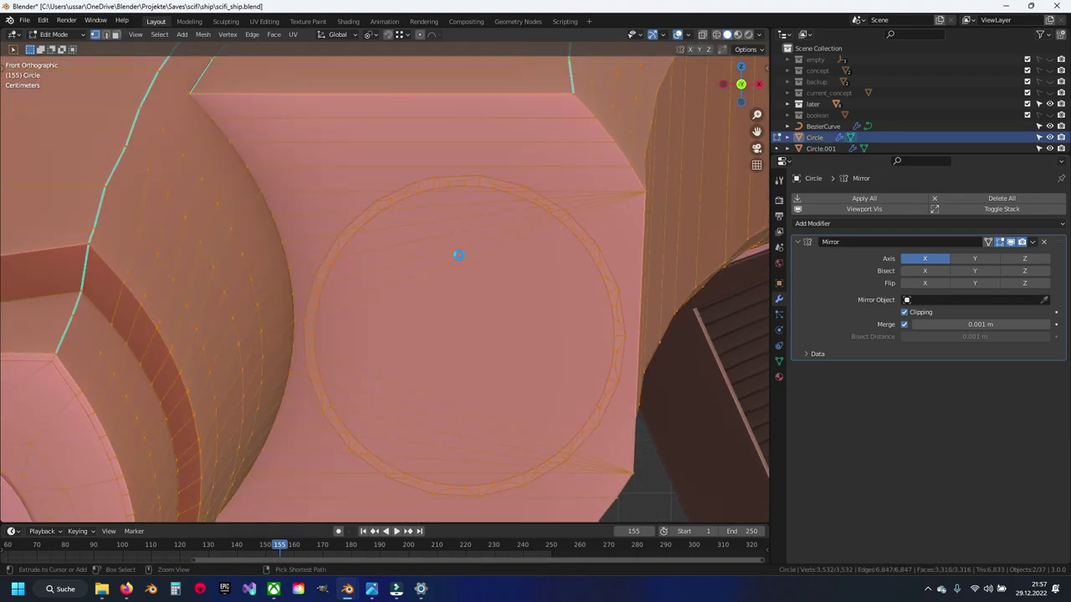
key(Tab)
key(3)
click(445, 240)
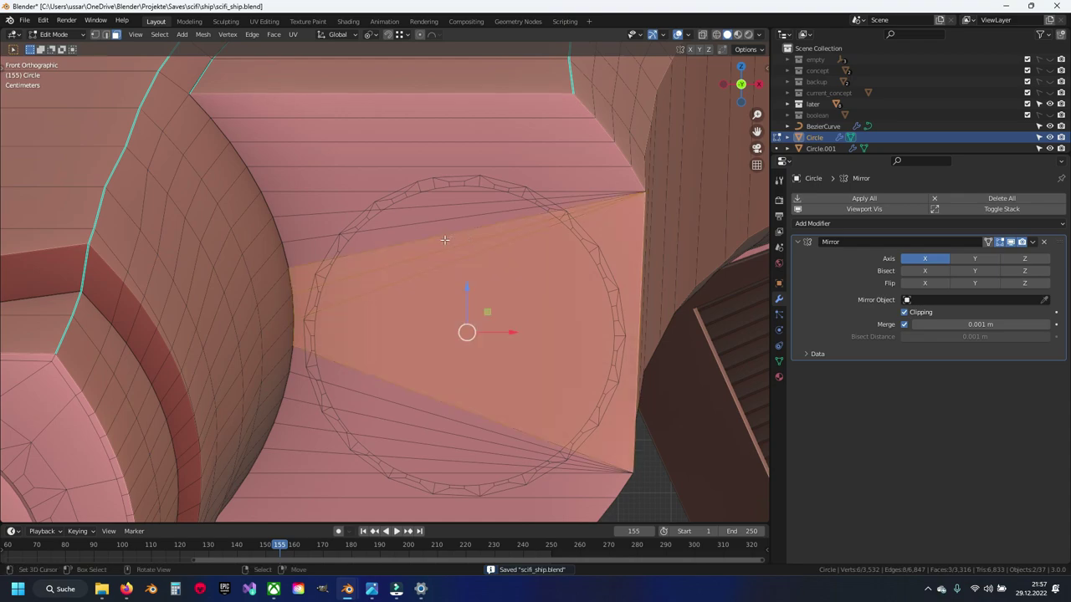
Circle-select the upper and lower faces inside the ring
key(c)
click(432, 244)
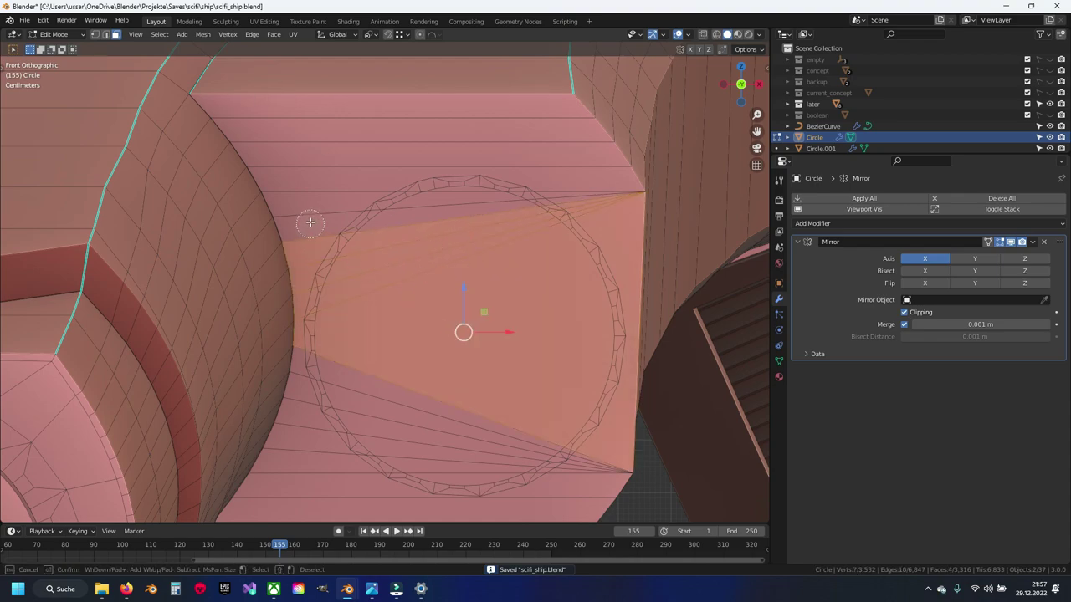
drag(309, 223, 310, 125)
key(Escape)
shift+middle_drag(371, 313, 429, 187)
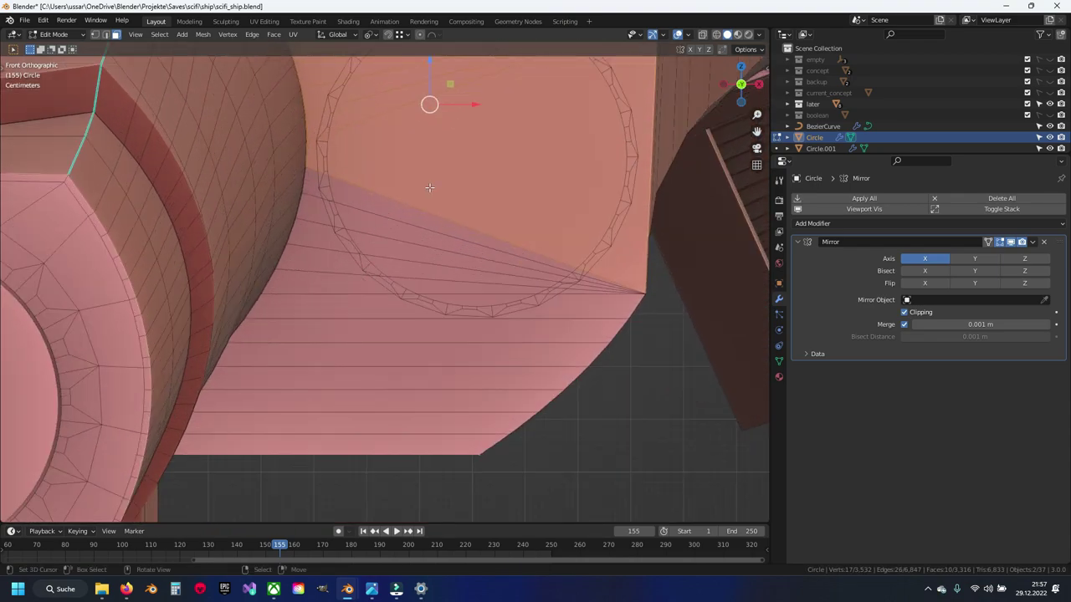
mouse_move(436, 207)
mouse_down()
mouse_move(430, 256)
mouse_move(310, 407)
mouse_move(341, 421)
mouse_up()
key(Escape)
shift+middle_drag(341, 420, 638, 441)
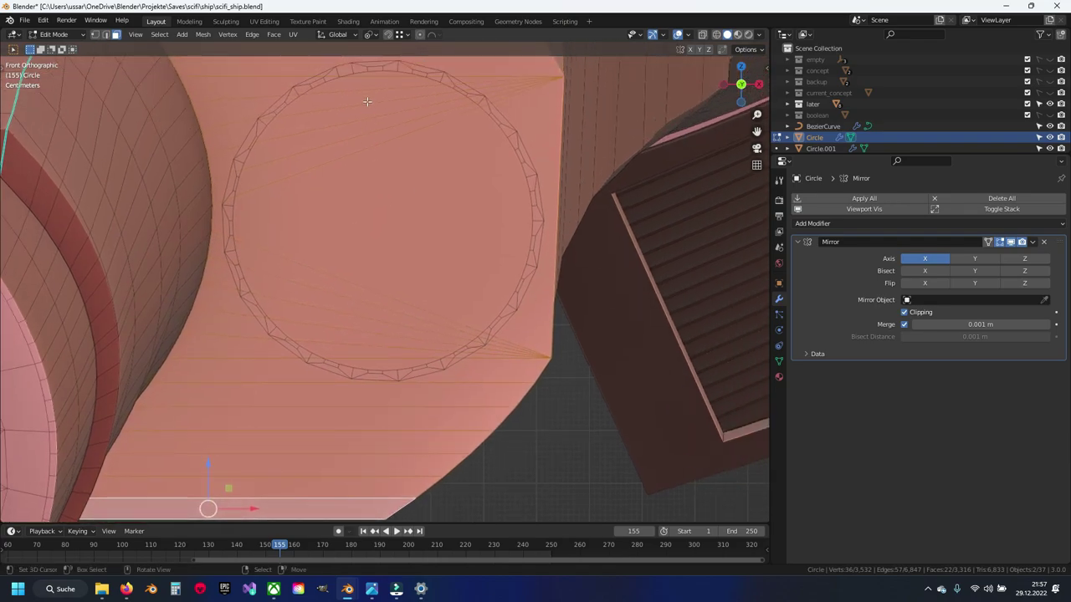
Change the transform pivot point and inset the selected faces by 0.009755 m
click(380, 37)
click(401, 86)
key(i)
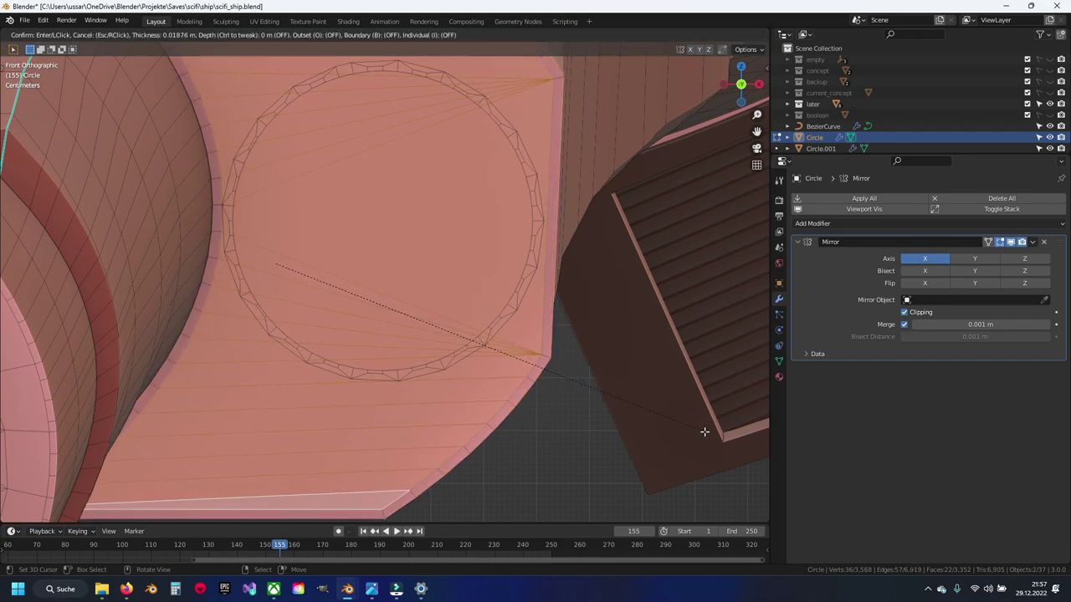
click(708, 436)
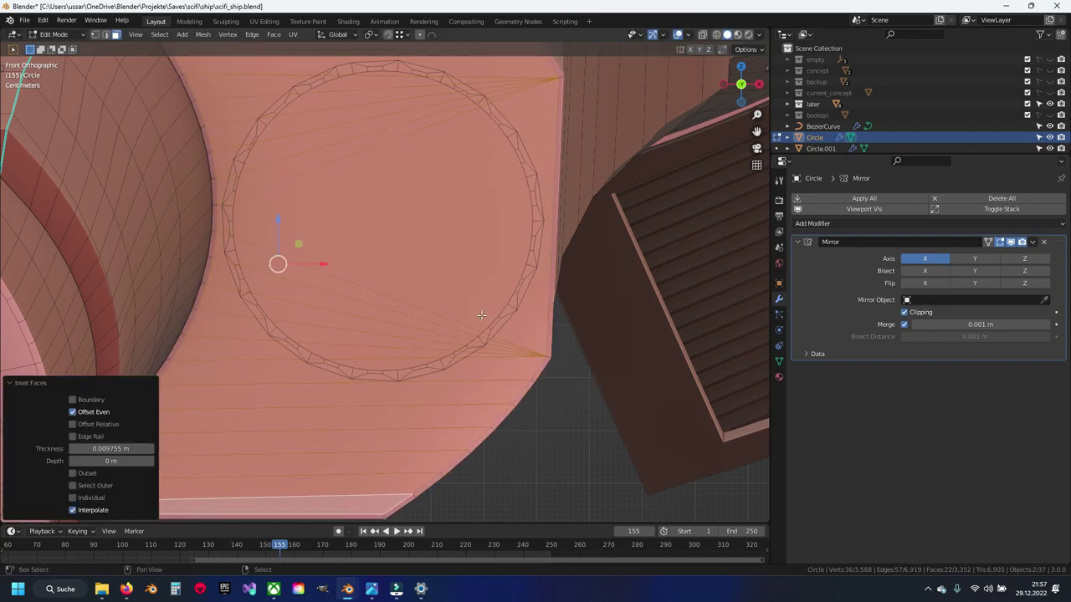
scroll(531, 339, down, 2)
Delete the inset faces inside the ring to open the hole, then save the file
key(x)
click(518, 312)
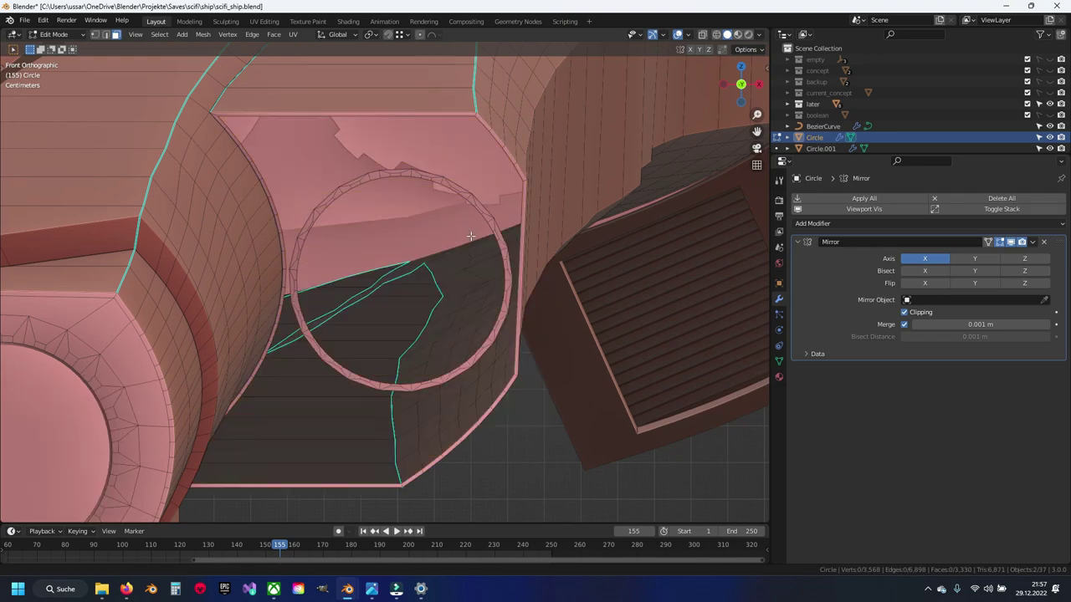
scroll(423, 198, up, 3)
key(ctrl+s)
scroll(422, 198, up, 1)
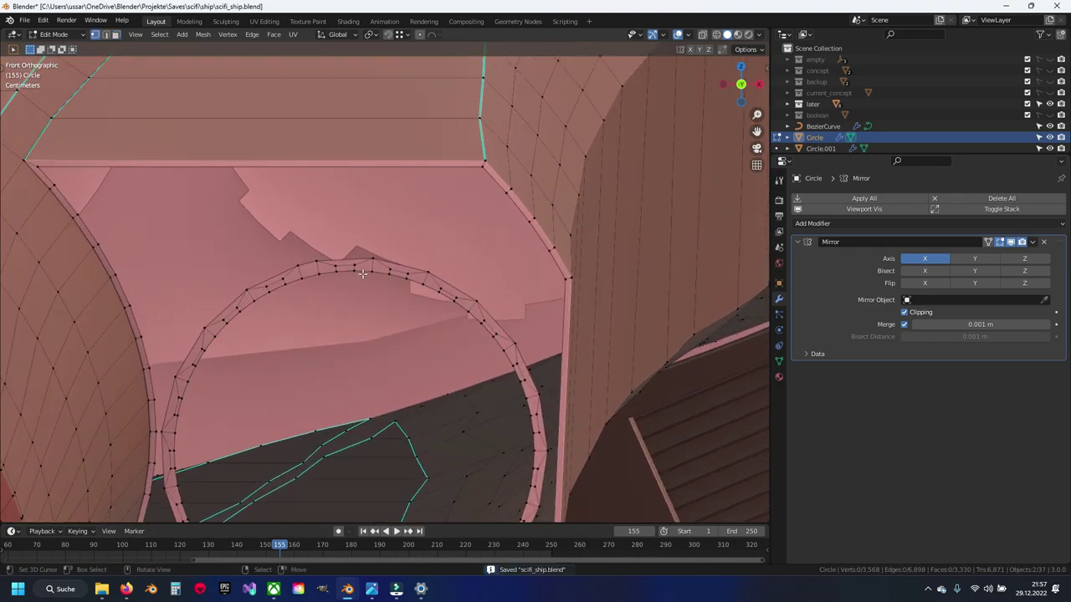
Fill the upper-right corner gap between the ring's top vertex and the panel corner
click(371, 256)
scroll(371, 256, up, 1)
shift+click(459, 187)
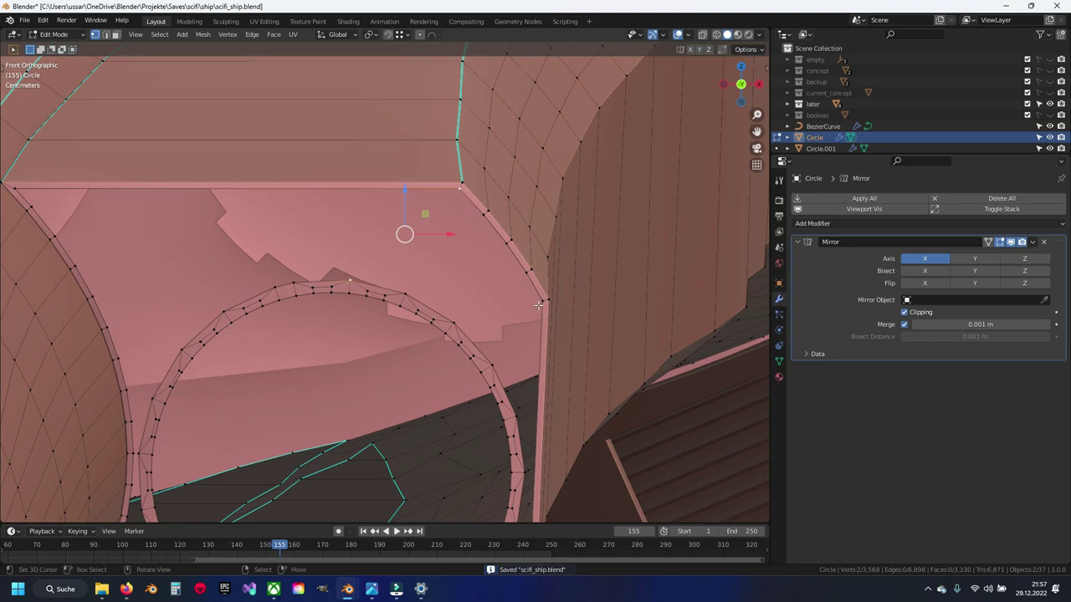
key(f)
click(482, 215)
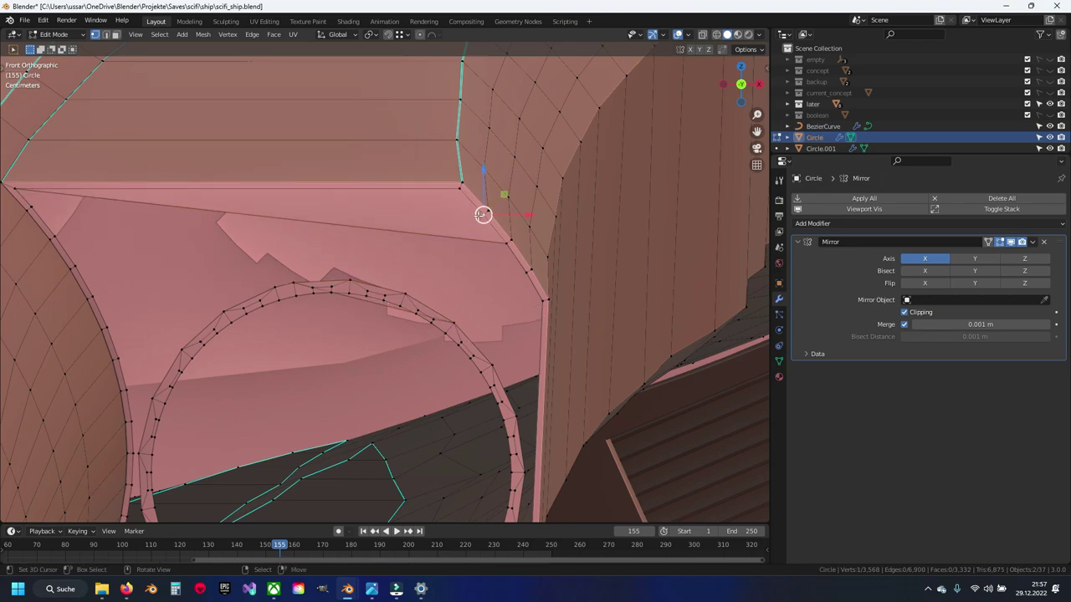
key(ctrl+z)
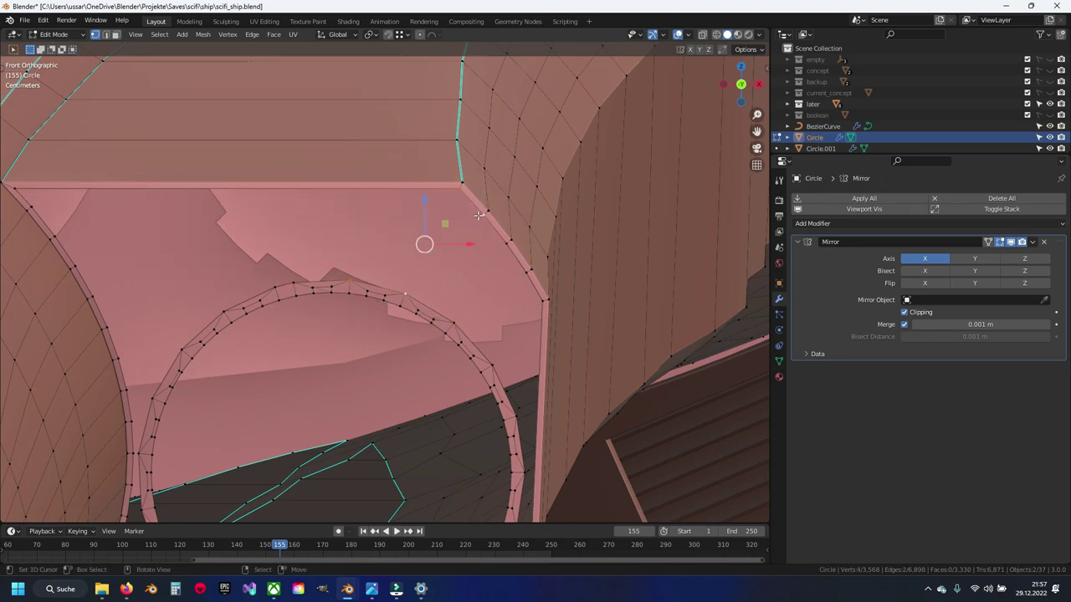
key(f)
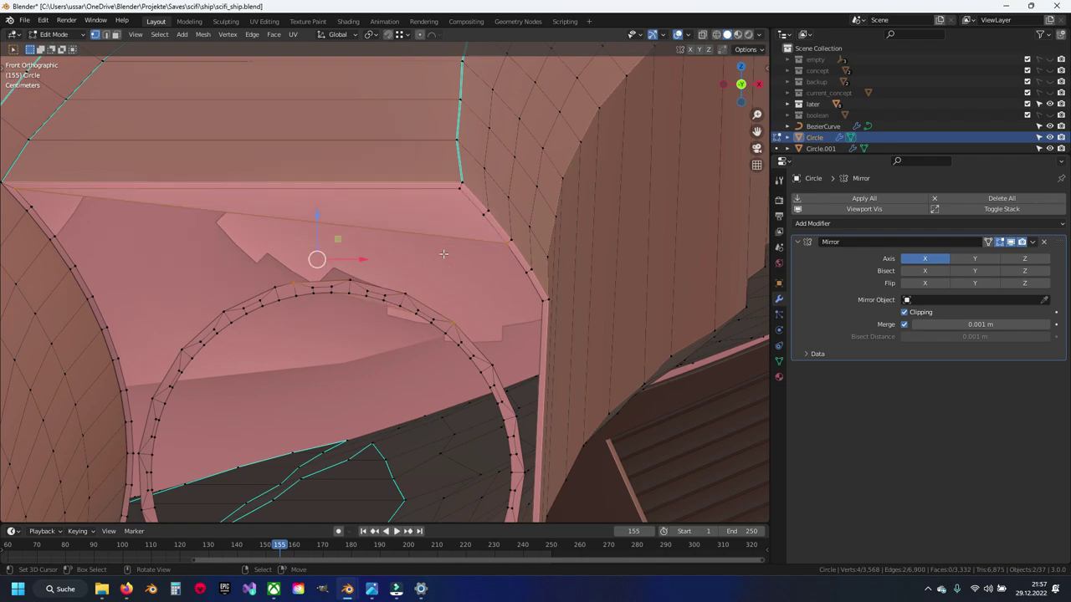
Fill the neighbouring gaps beside the upper-right corner with new faces
key(Tab)
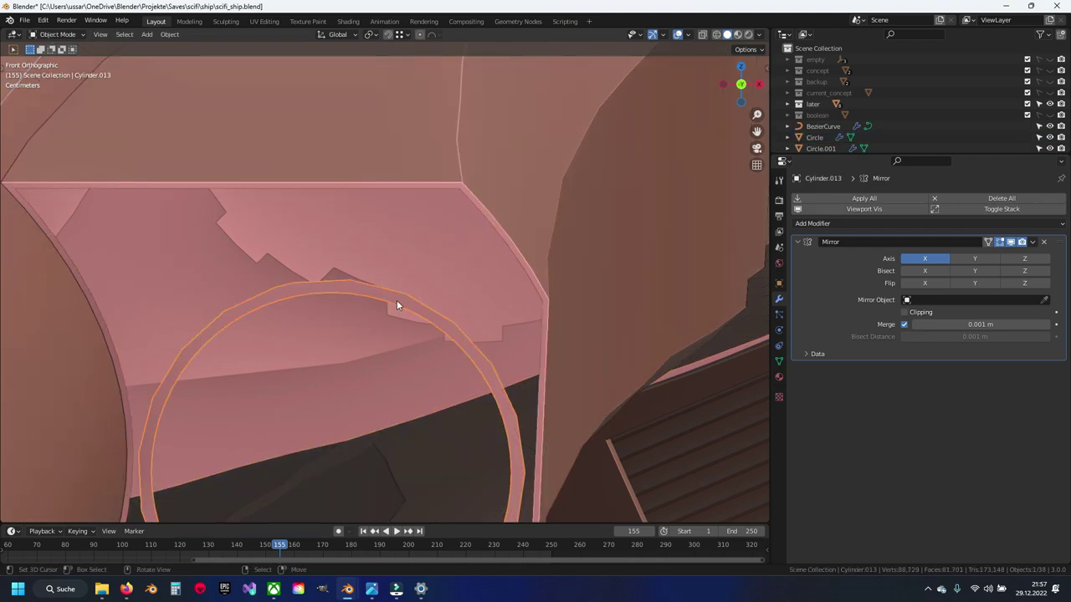
key(Tab)
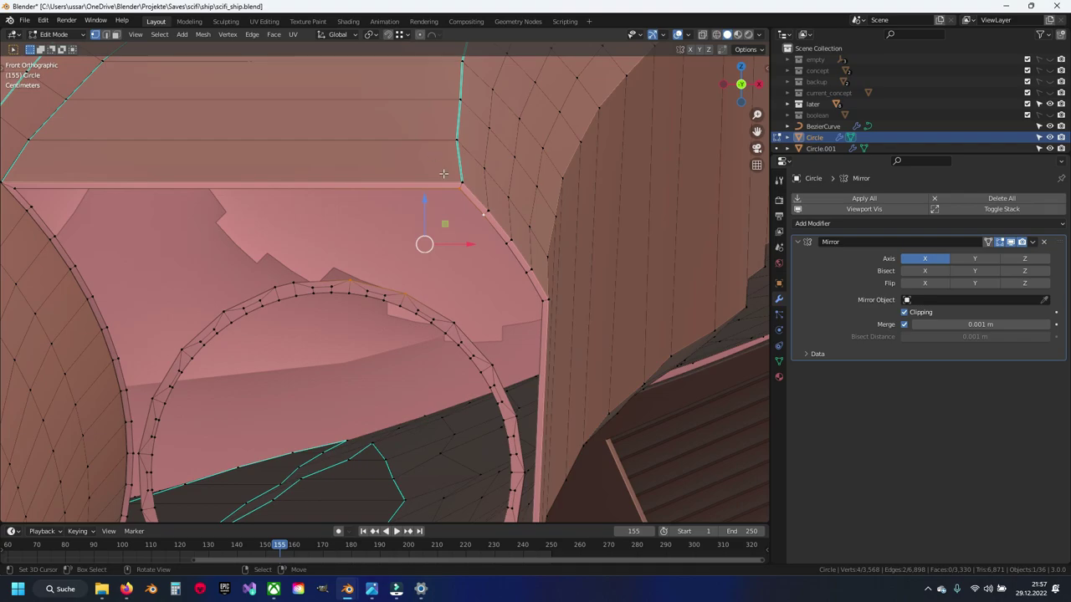
key(f)
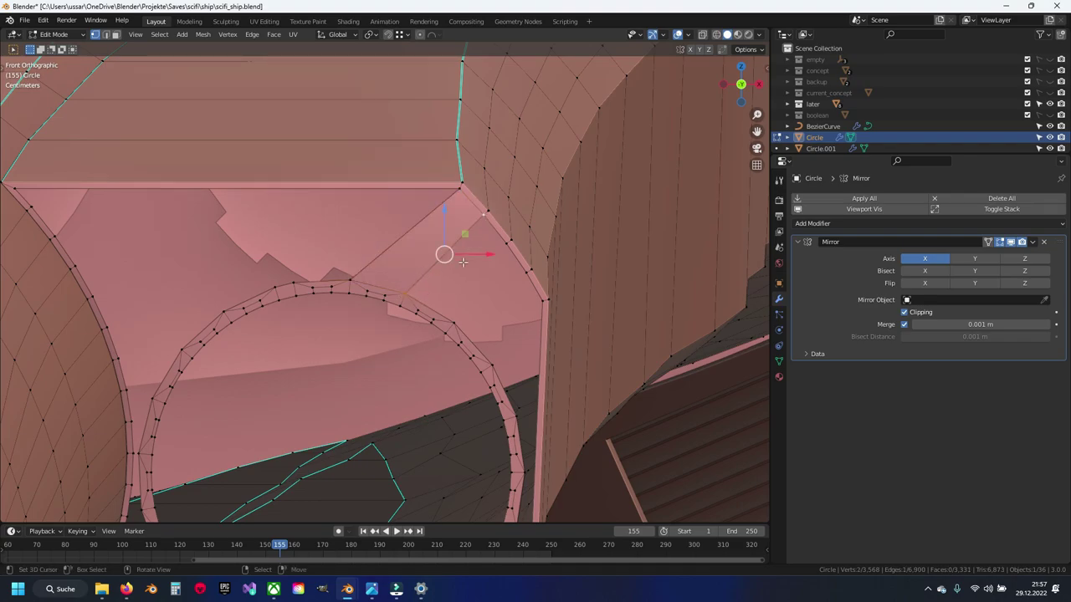
mouse_move(463, 261)
middle_down()
mouse_move(366, 304)
mouse_move(460, 249)
middle_up()
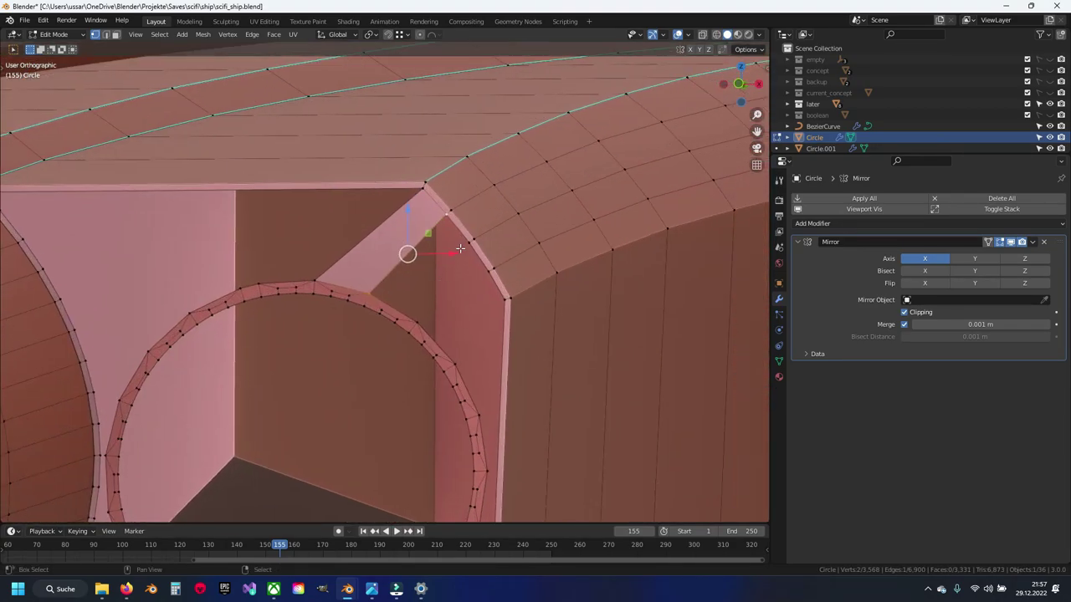
key(f)
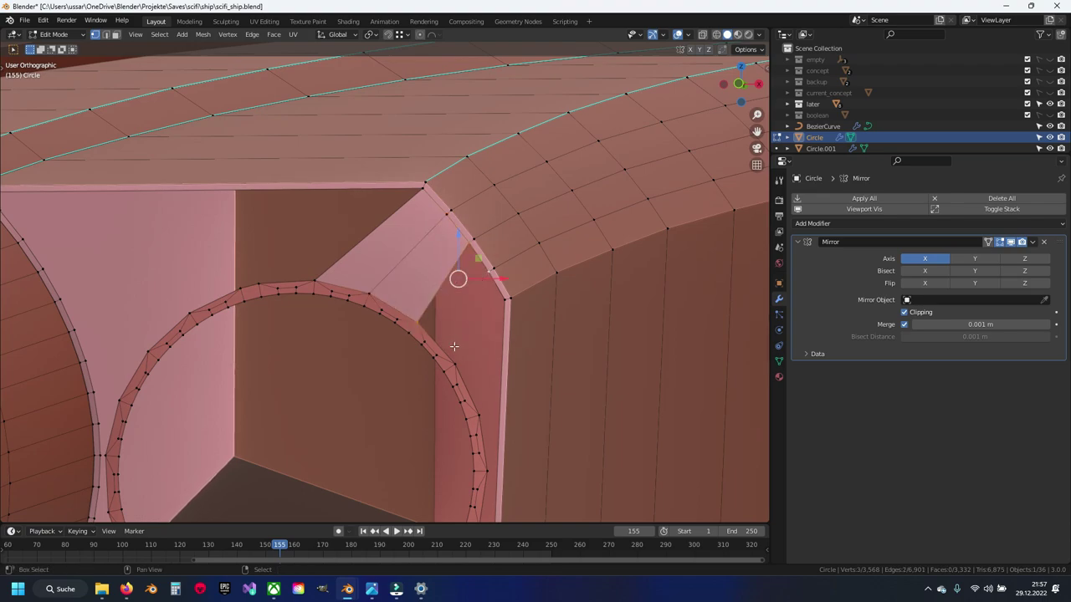
key(f)
click(505, 302)
shift+scroll(492, 361, down, 3)
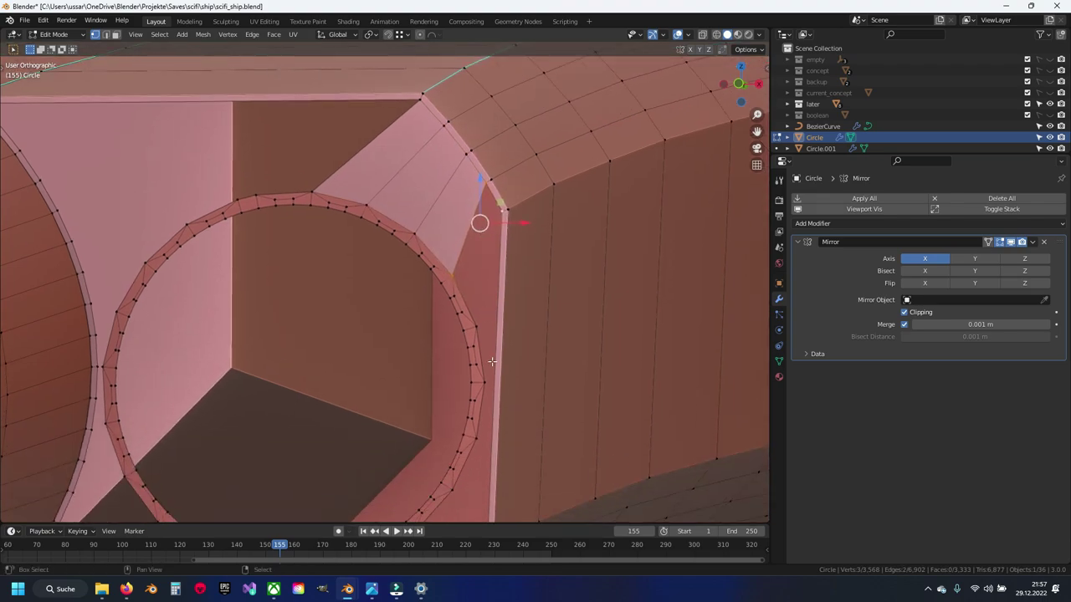
key(f)
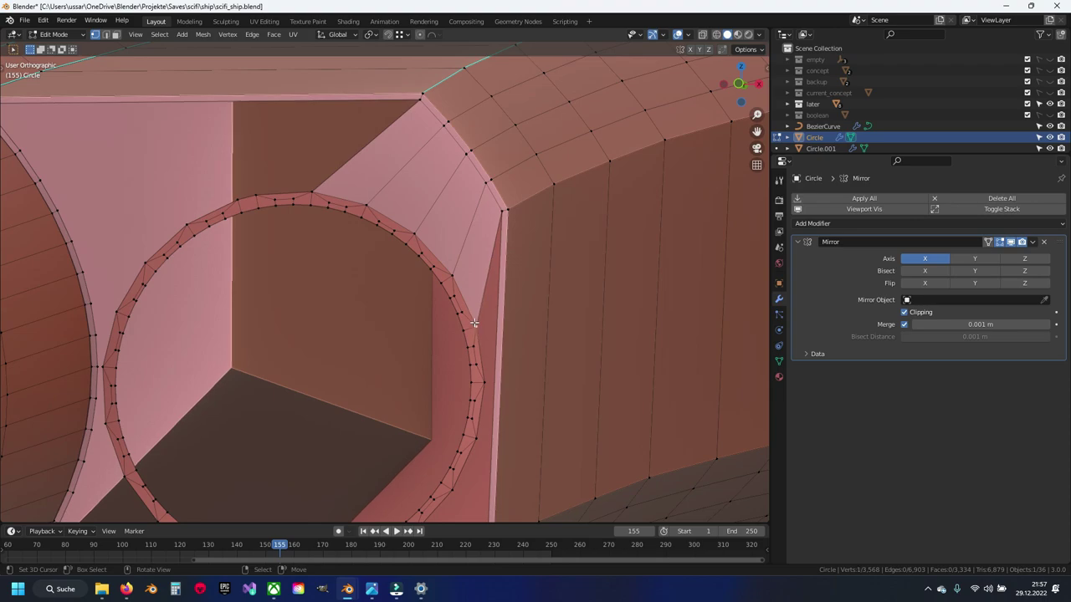
Fill more triangular gaps beside the circle and move a stray vertex down-left
shift+click(499, 219)
shift+scroll(474, 255, down, 3)
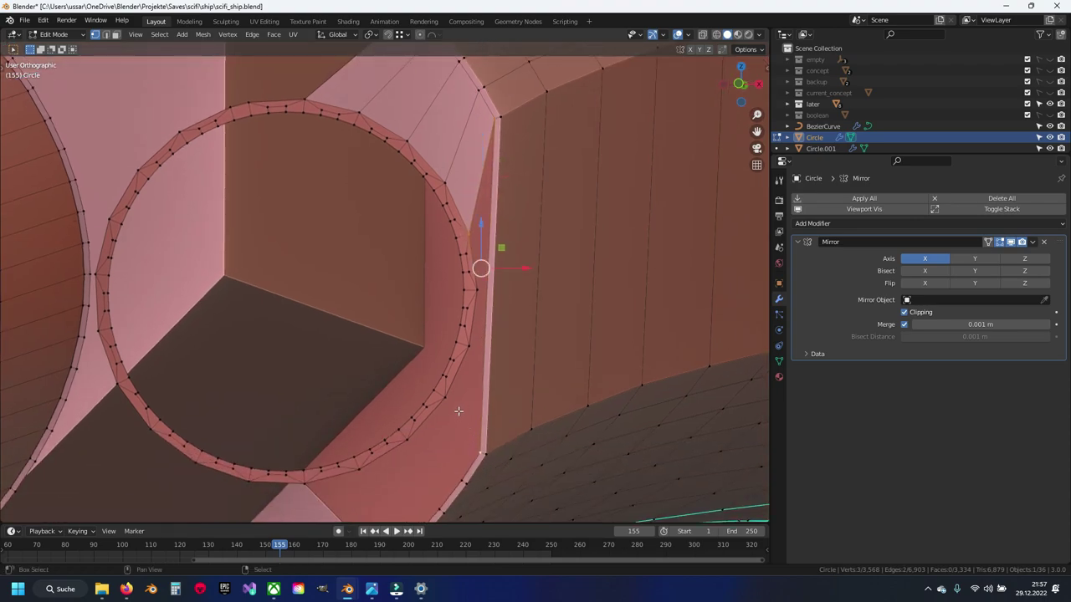
key(f)
key(alt+a)
shift+scroll(483, 244, down, 5)
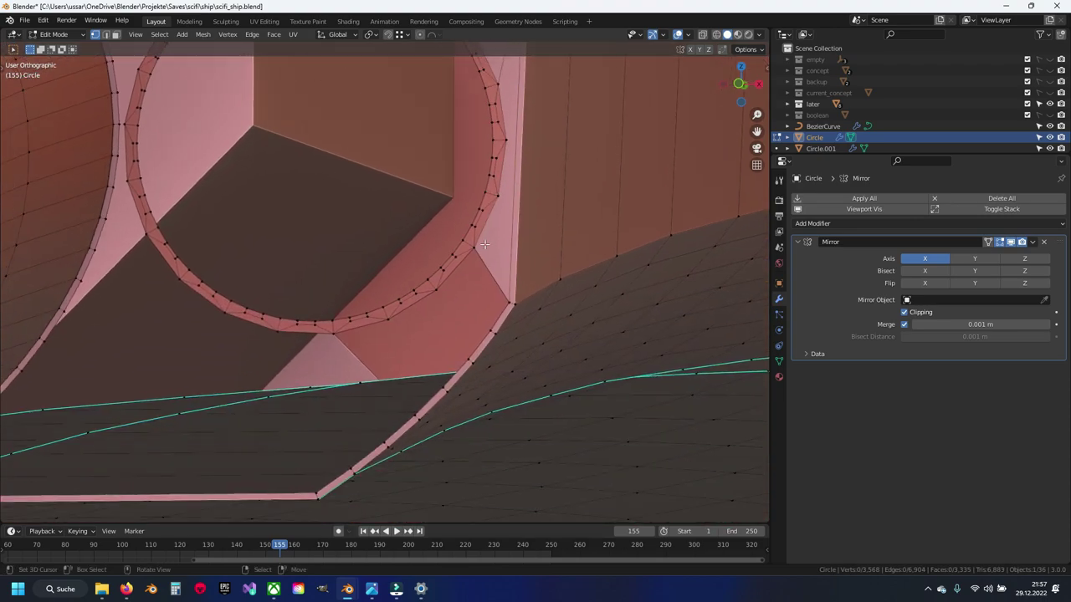
key(f)
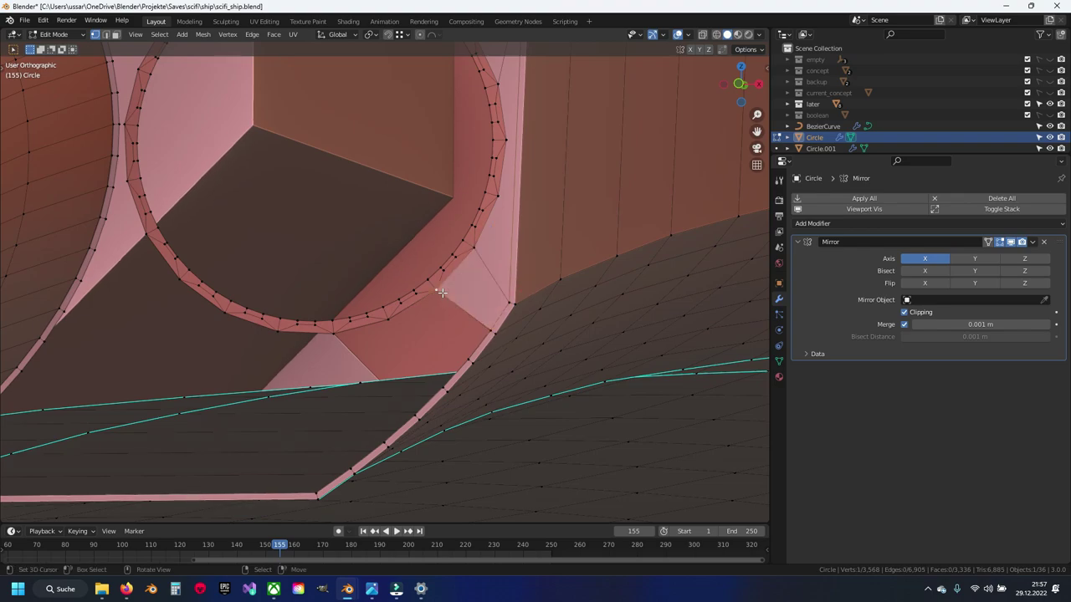
key(g)
click(304, 376)
Fill the lower-right triangle, undo an unwanted fill, and save the file
shift+scroll(474, 327, down, 4)
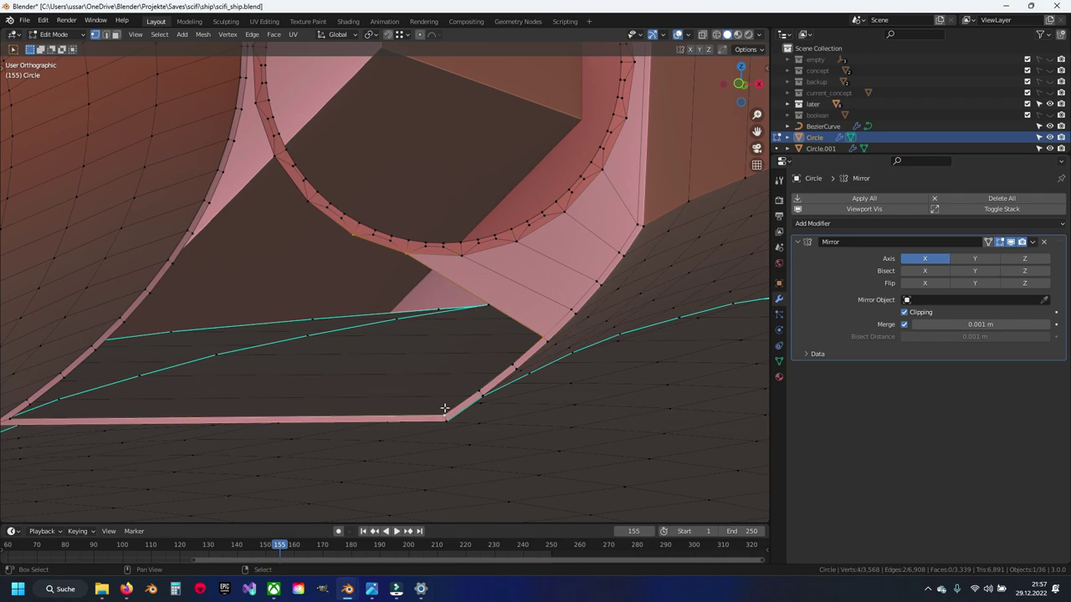
ctrl+click(540, 339)
key(f)
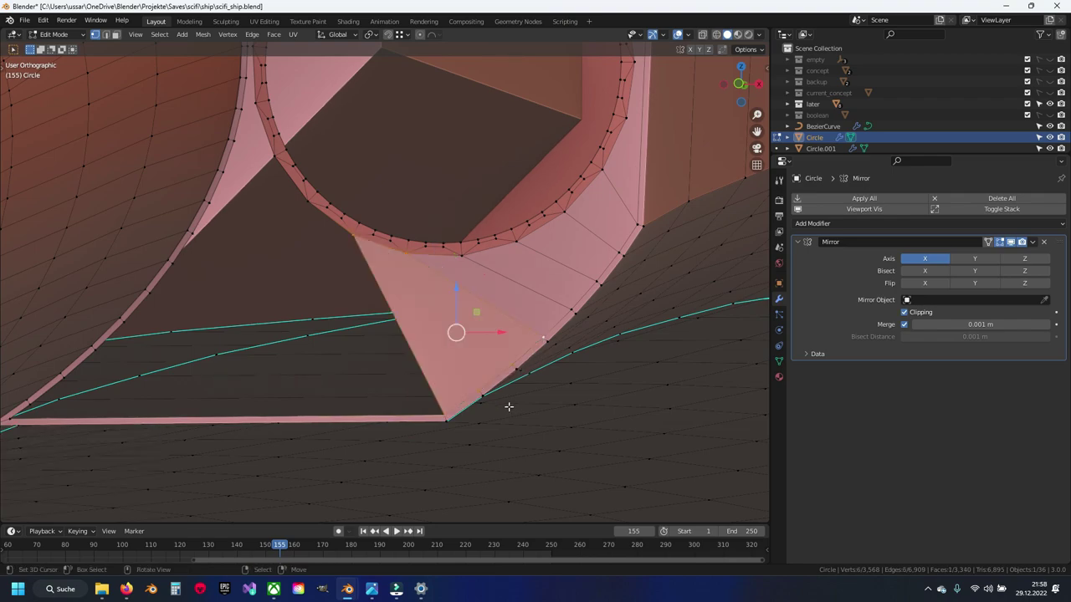
shift+middle_drag(44, 437, 237, 411)
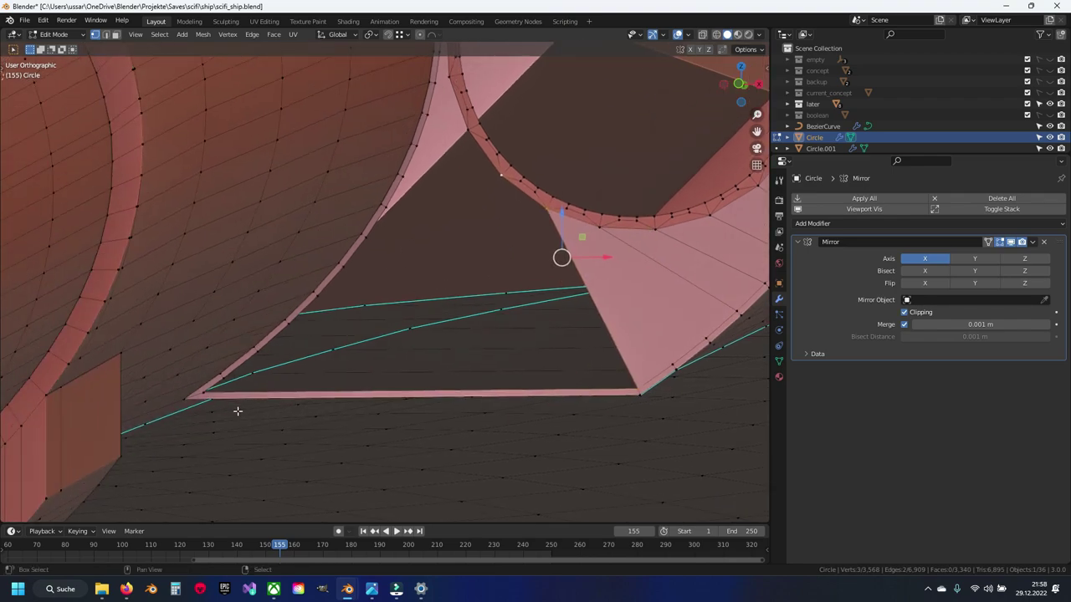
key(f)
key(ctrl+z)
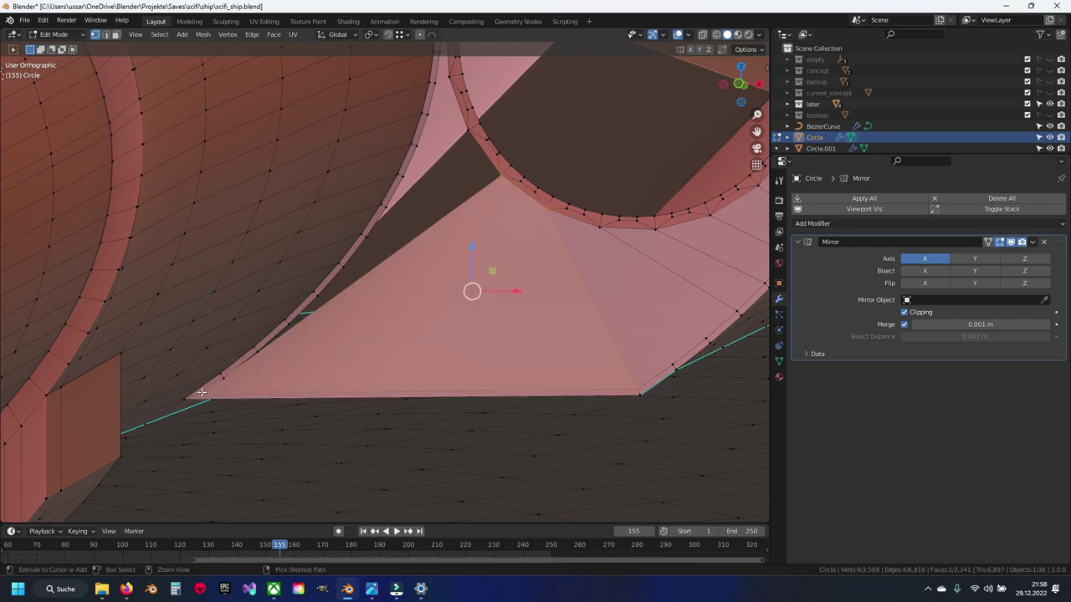
key(ctrl+z)
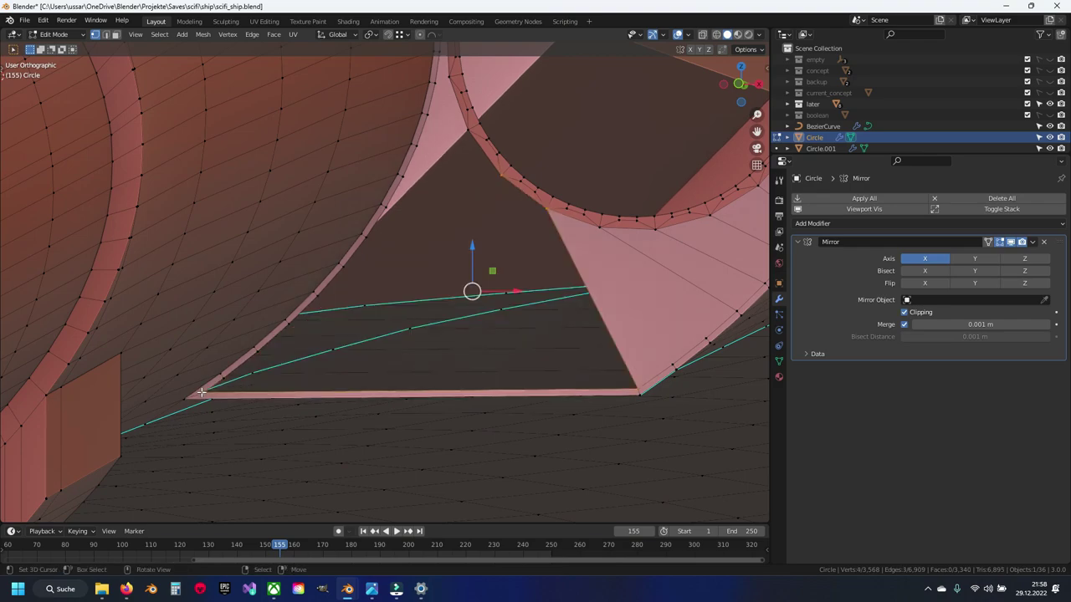
key(ctrl+s)
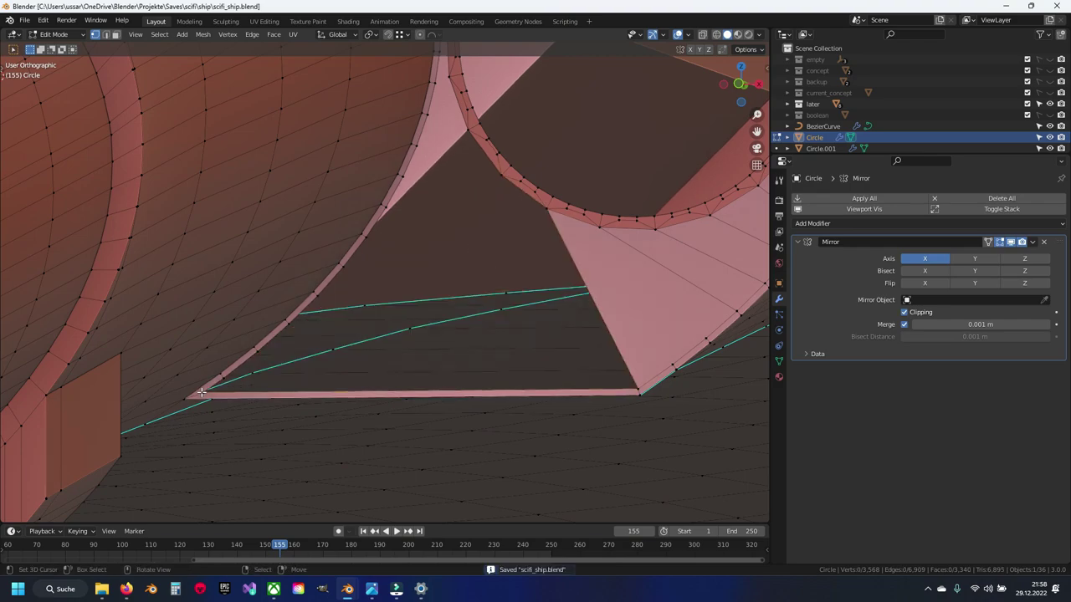
Fill the lower-left and upper curve gaps between the ring and the hull edges
click(219, 383)
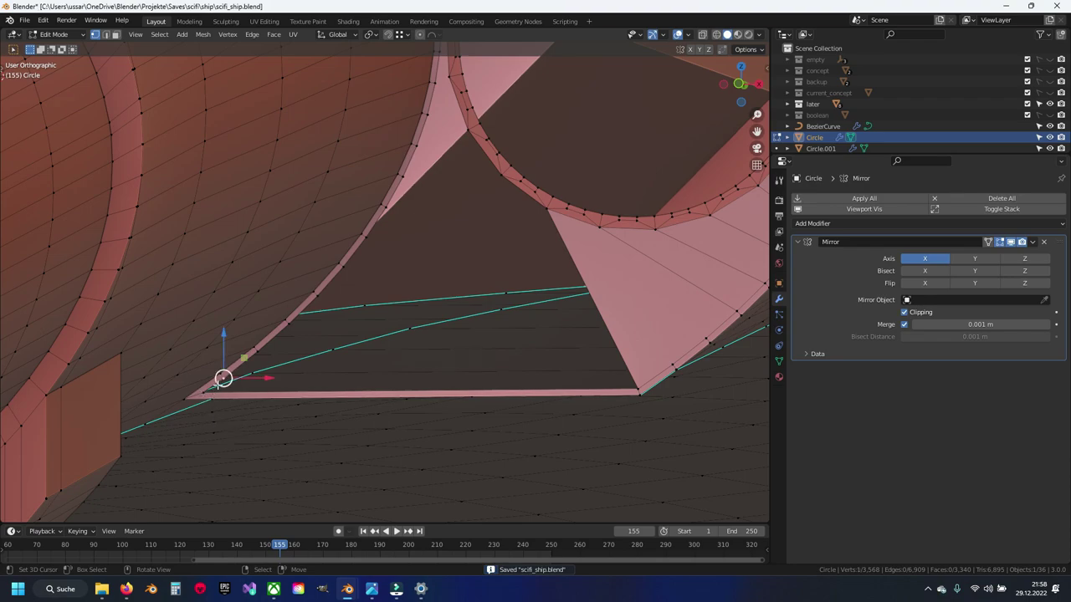
ctrl+click(290, 329)
key(f)
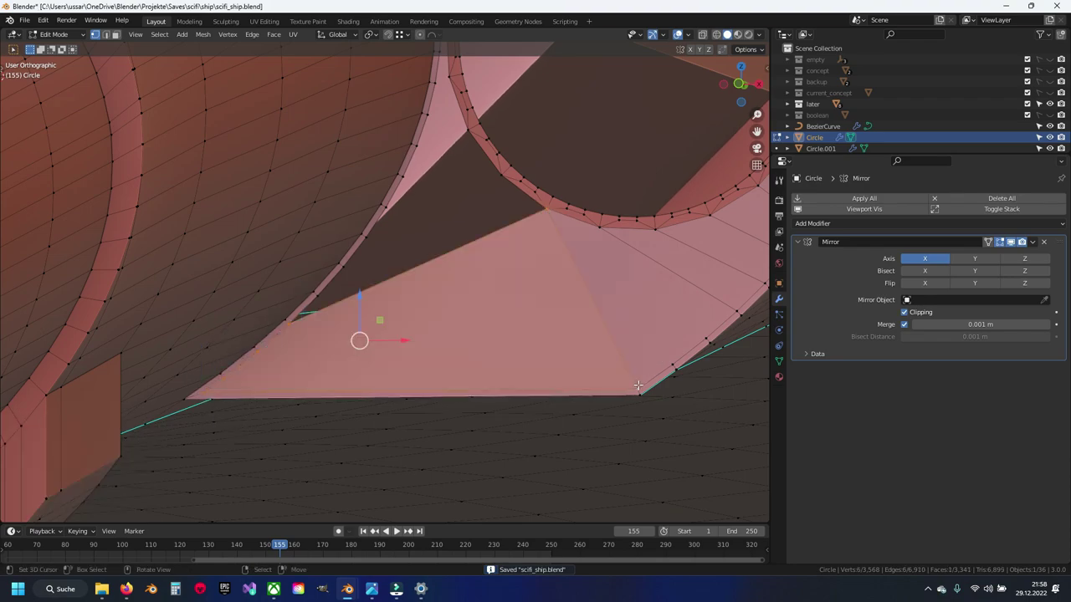
ctrl+click(386, 211)
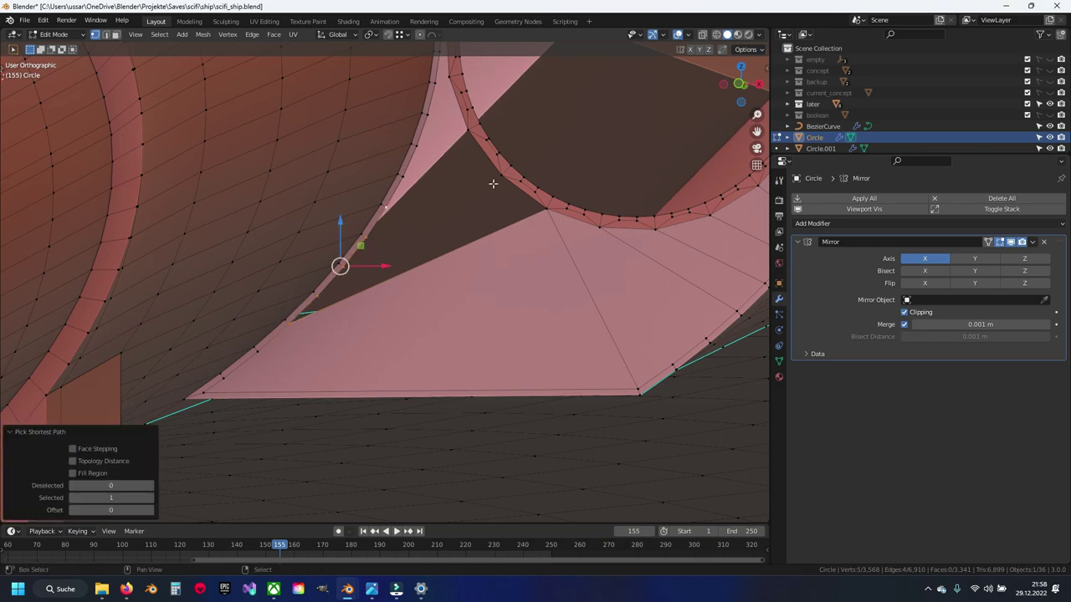
key(f)
shift+middle_drag(398, 197, 375, 283)
ctrl+click(375, 283)
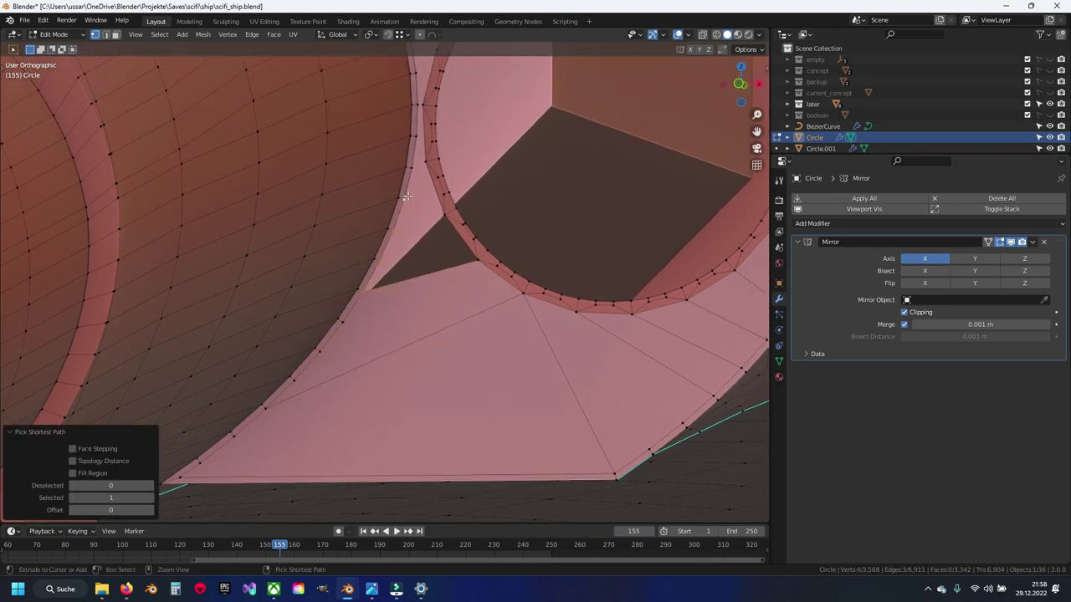
key(f)
Fill the gap along the hull edge with a face from a selected vertex chain
mouse_move(411, 242)
shift+middle_down()
mouse_move(423, 286)
mouse_move(400, 240)
shift+middle_up()
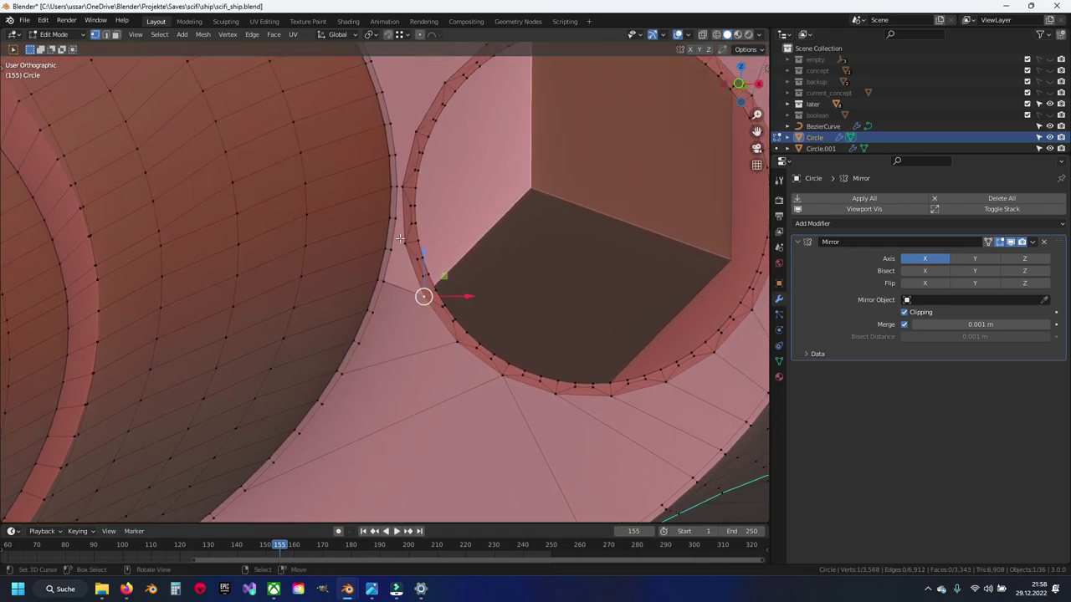
key(alt+a)
shift+middle_drag(389, 282, 399, 333)
scroll(400, 333, up, 4)
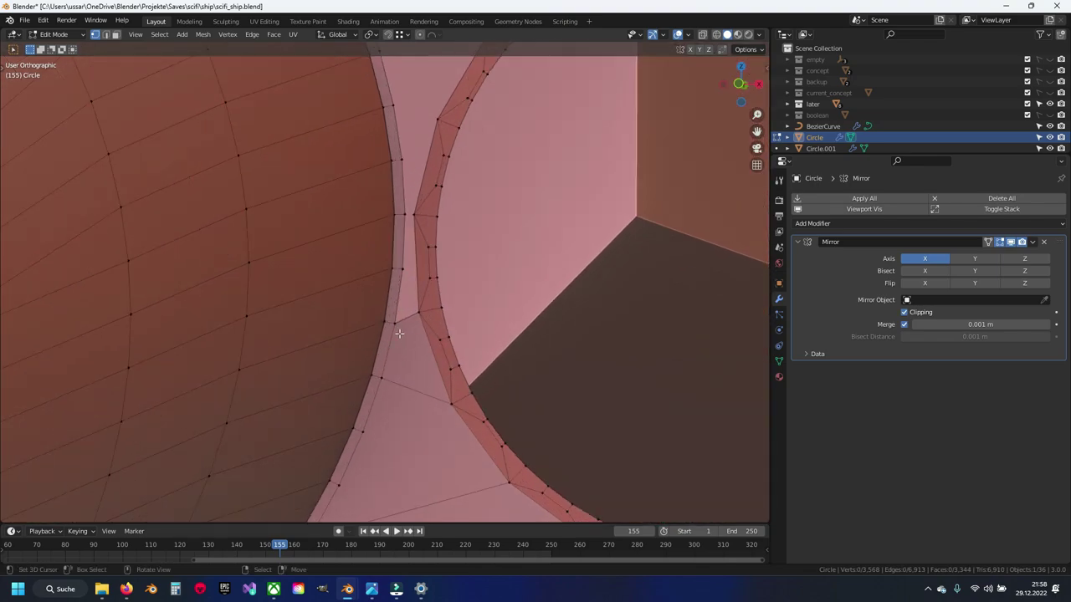
ctrl+click(401, 163)
shift+click(399, 193)
key(f)
Try another fill between the rim and hull edges, then undo it and clear the selection
middle_drag(421, 313, 401, 326)
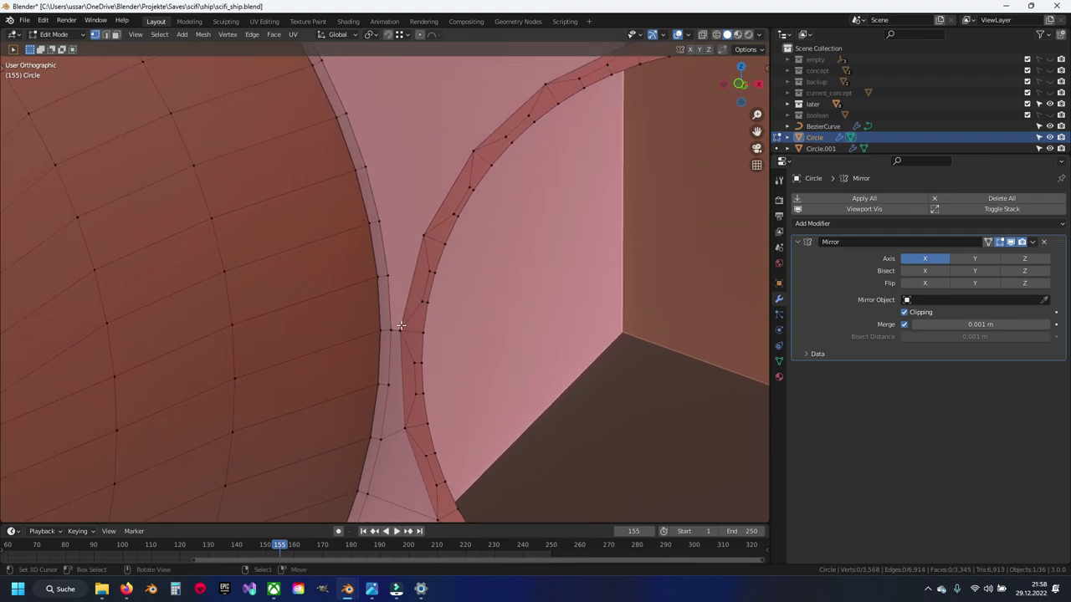
ctrl+click(381, 217)
key(f)
key(ctrl+z)
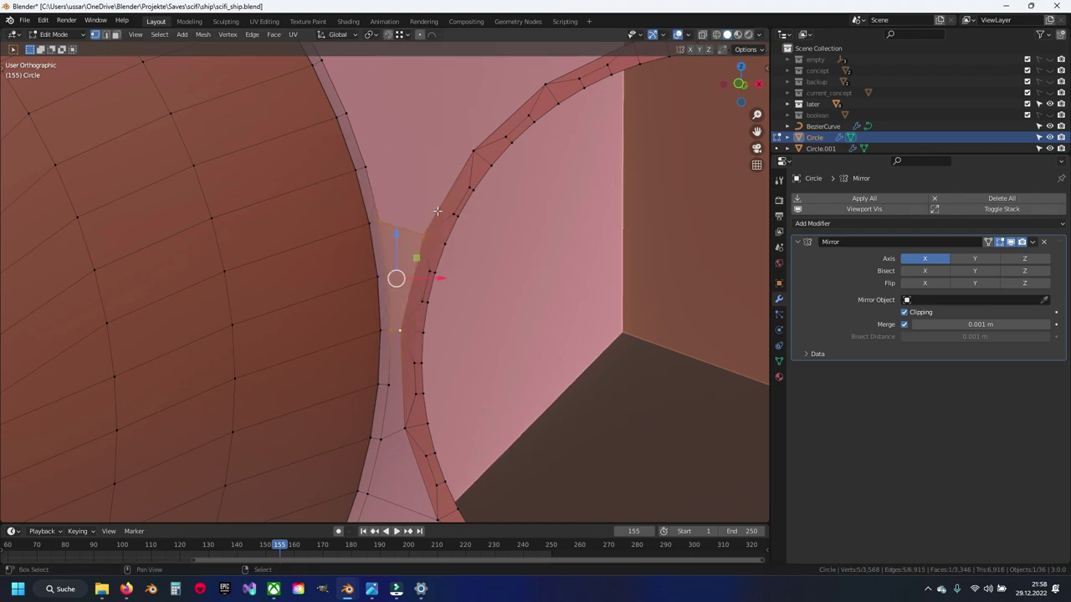
key(alt+a)
Fill the last triangular holes at the panel corner beside the ring
middle_drag(436, 212, 439, 315)
ctrl+click(358, 253)
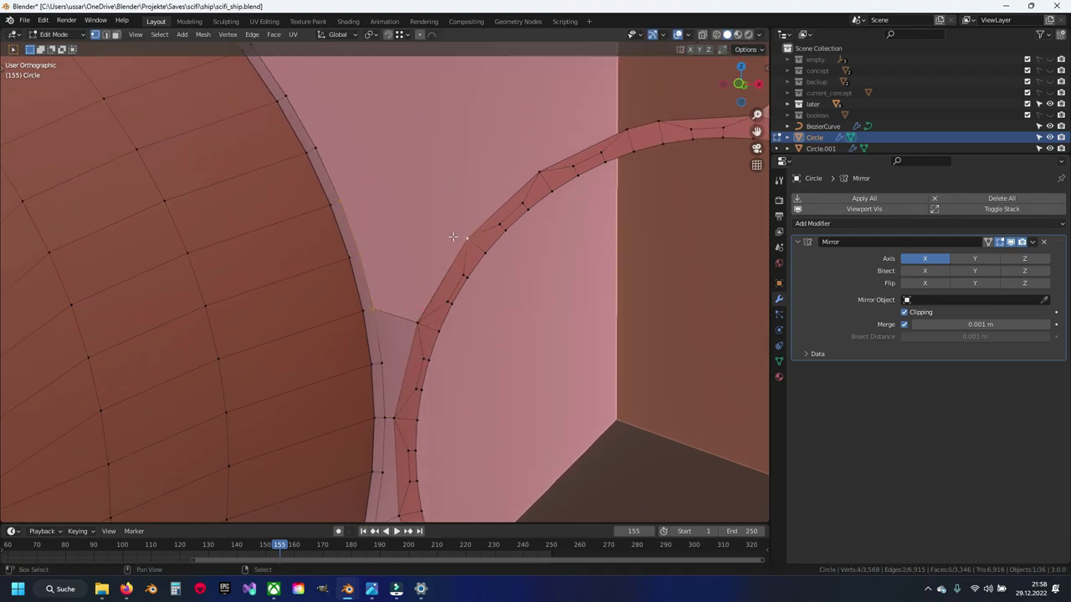
middle_drag(416, 320, 307, 189)
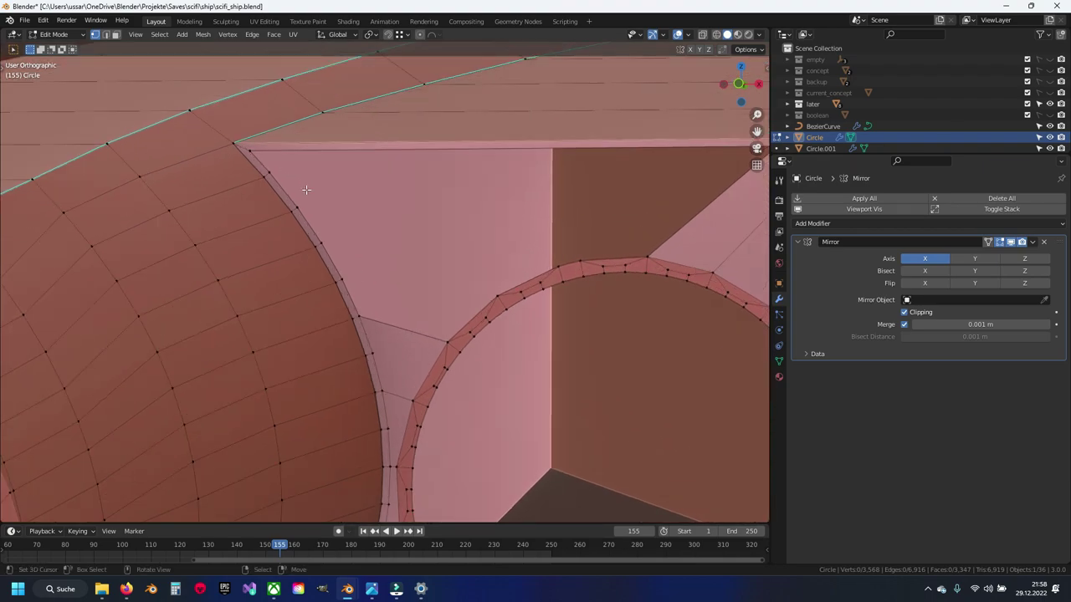
middle_drag(255, 153, 547, 287)
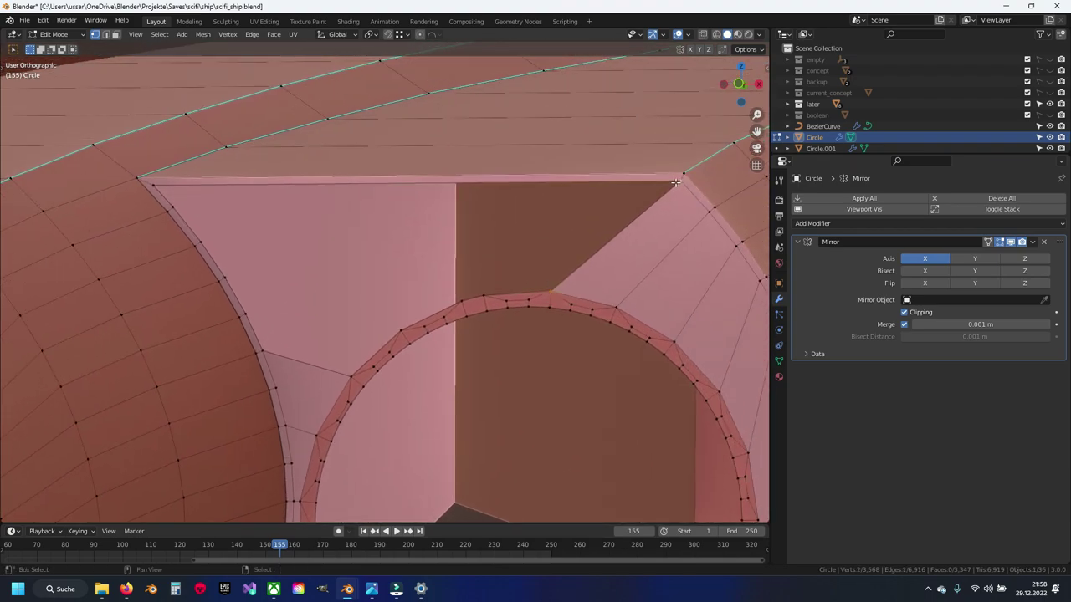
shift+click(155, 184)
key(f)
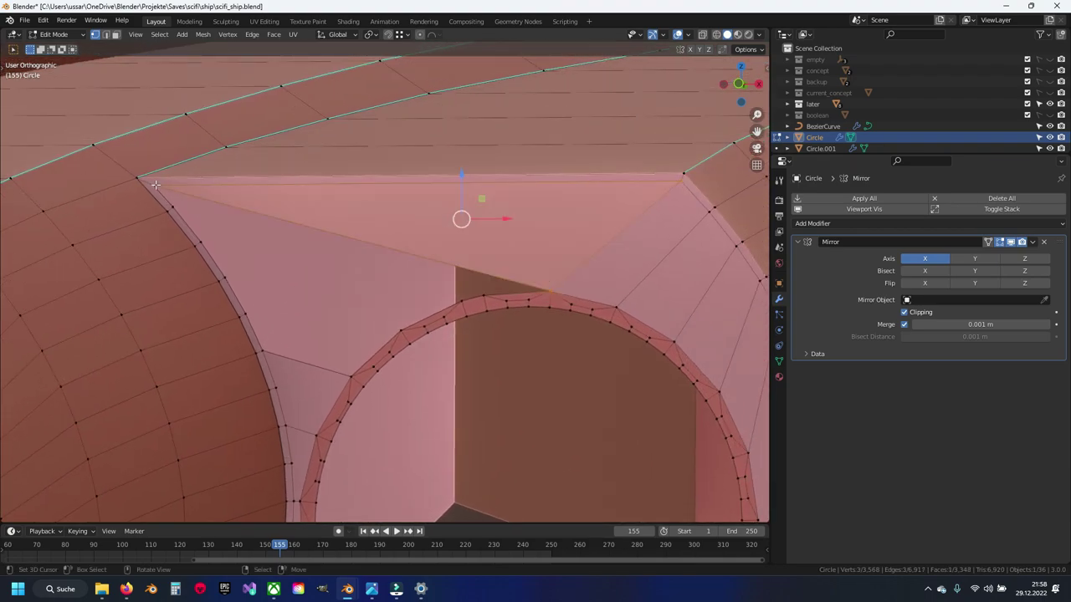
ctrl+click(224, 278)
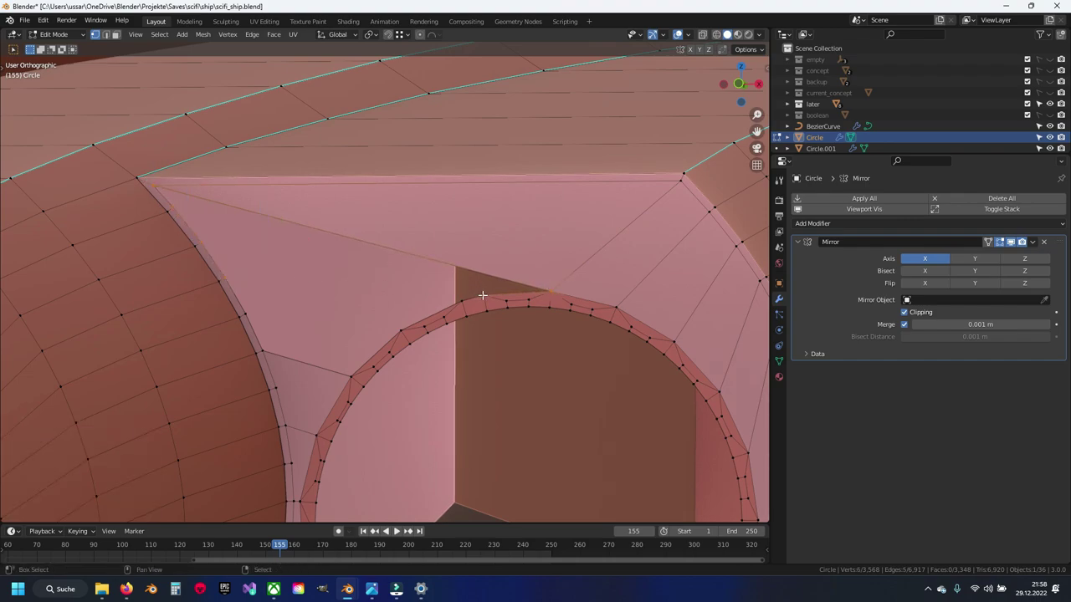
key(f)
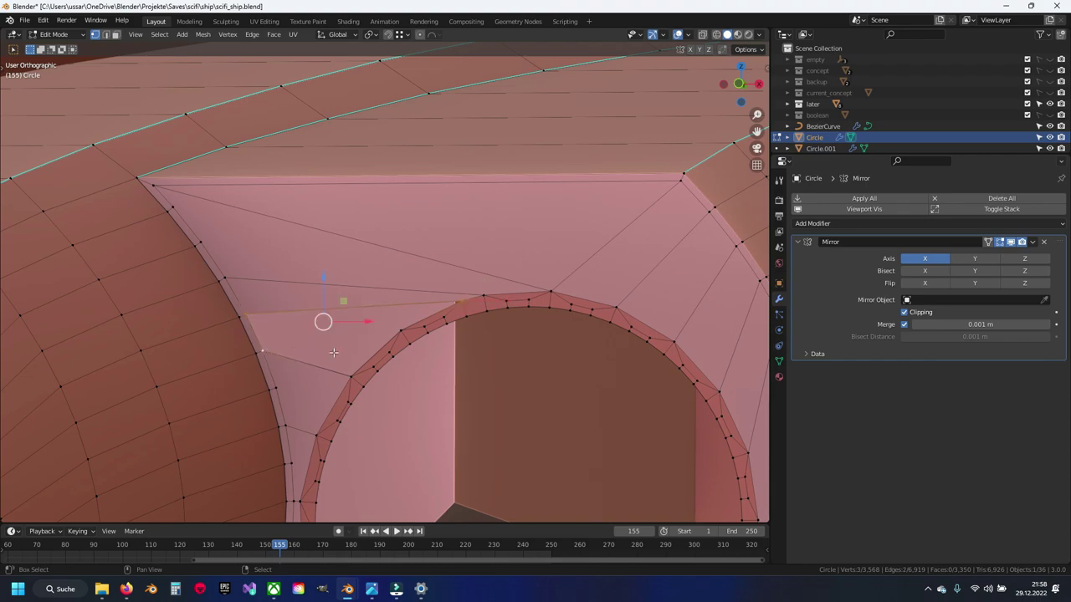
scroll(403, 330, down, 3)
Recalculate the Circle hull's normals outside, return to Object Mode, and save scifi_ship.blend
key(a)
key(F3)
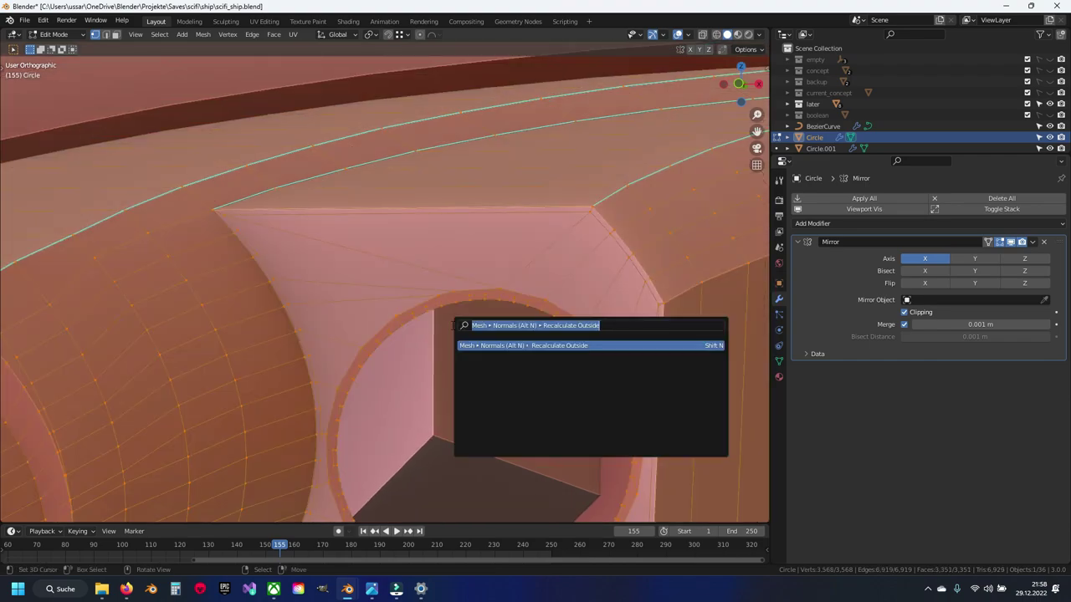
text(rec)
key(Return)
key(alt+a)
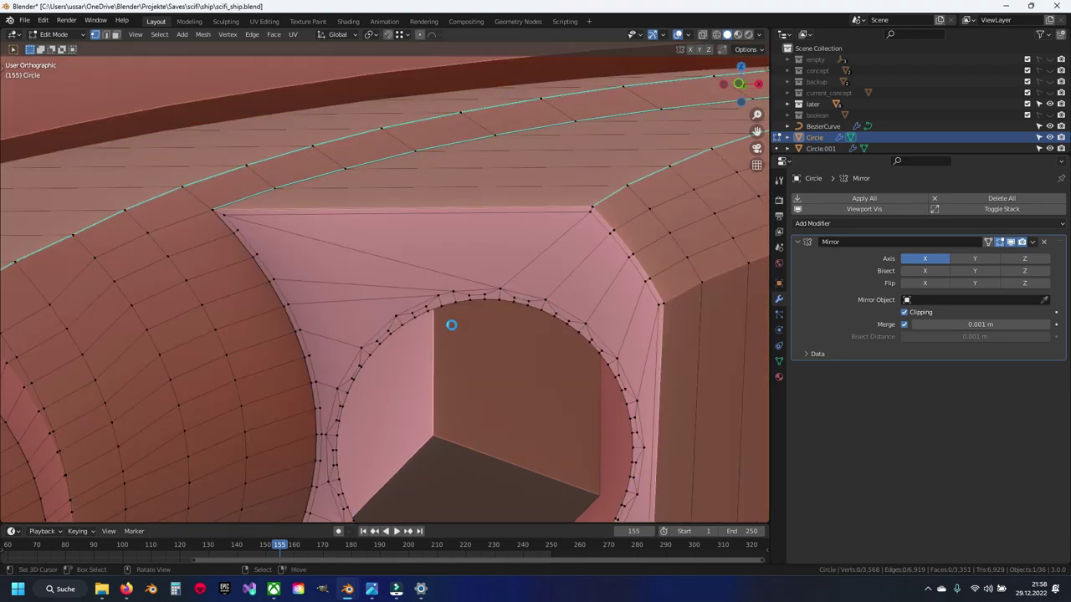
key(Tab)
mouse_move(459, 320)
middle_down()
mouse_move(471, 321)
mouse_move(423, 293)
middle_up()
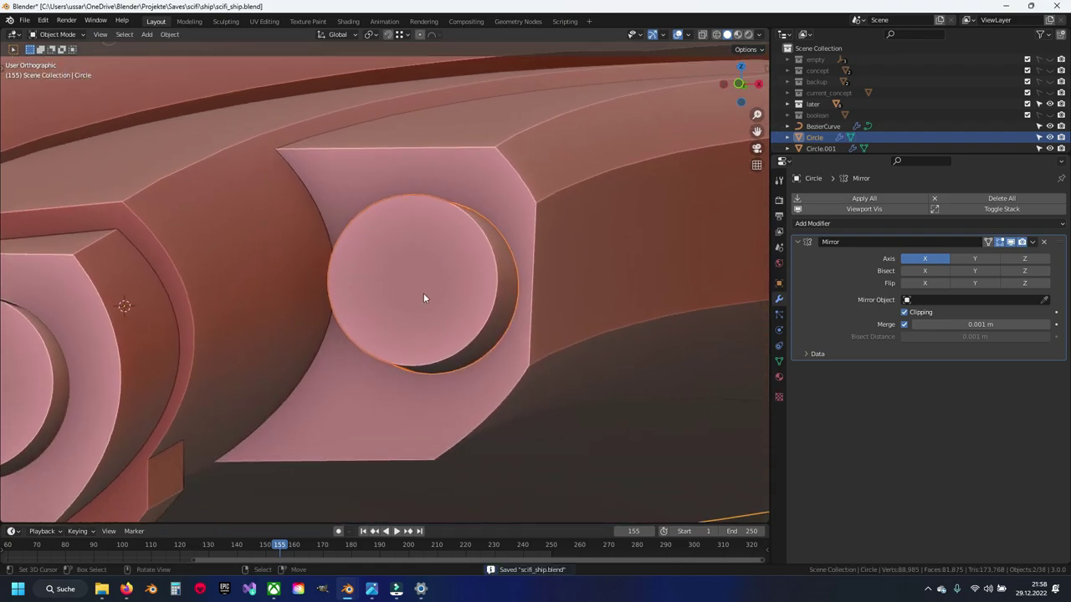
key(alt+a)
key(ctrl+s)
Scale Cylinder.012's plug face down to 0.995 in front view
mouse_move(457, 358)
middle_down()
mouse_move(455, 424)
mouse_move(492, 377)
mouse_move(457, 313)
mouse_move(461, 349)
middle_up()
click(456, 312)
key(KP_1)
key(Tab)
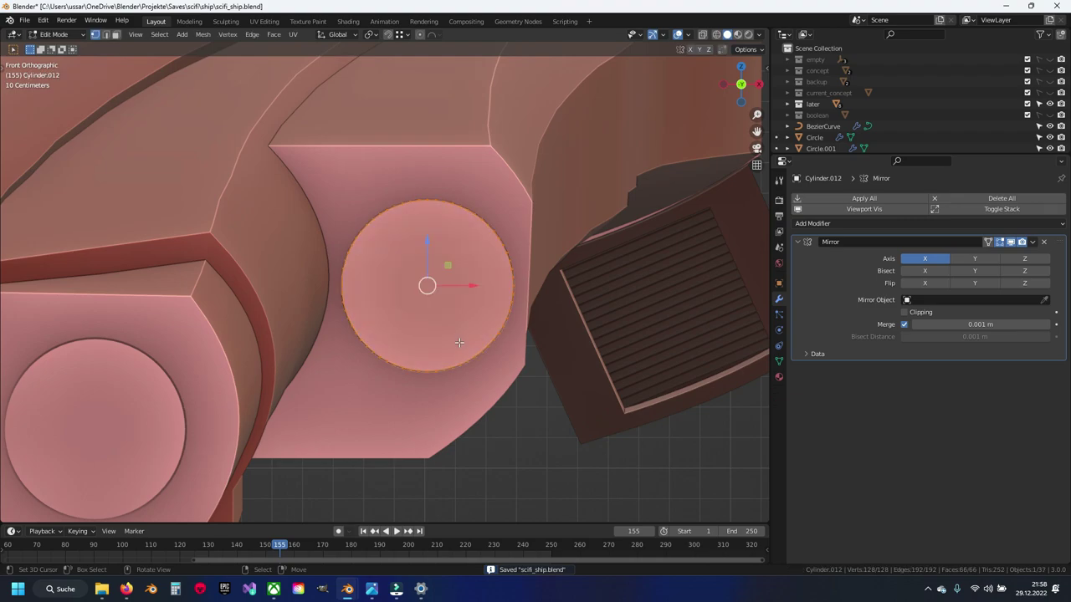
key(s)
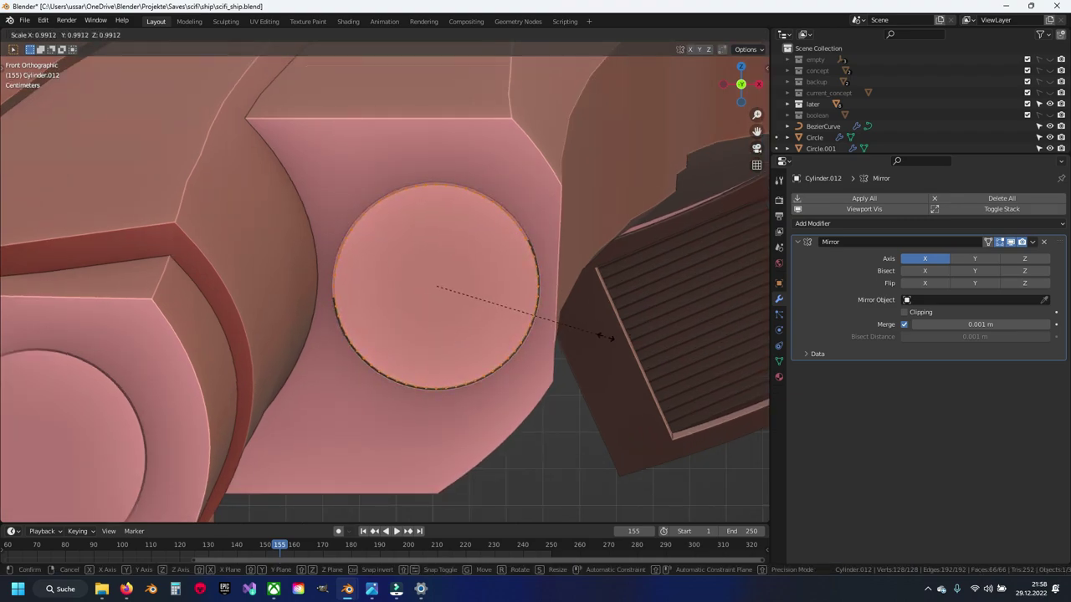
click(609, 337)
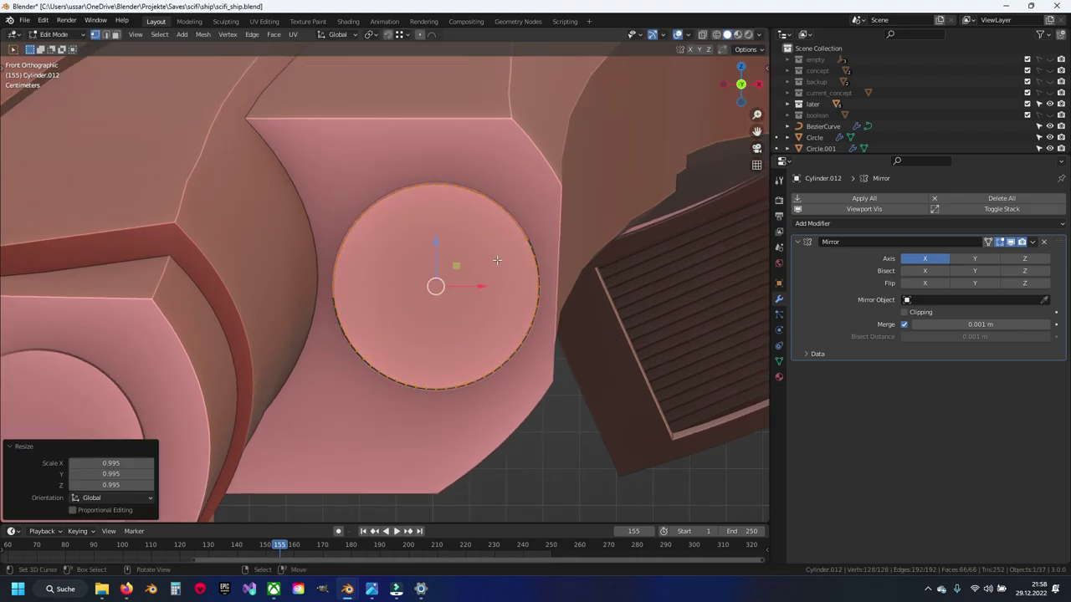
Switch to editing the Circle hull mesh, looking into the circular hole
key(x)
click(581, 299)
key(alt+q)
mouse_move(460, 163)
middle_down()
mouse_move(442, 232)
mouse_move(407, 243)
middle_up()
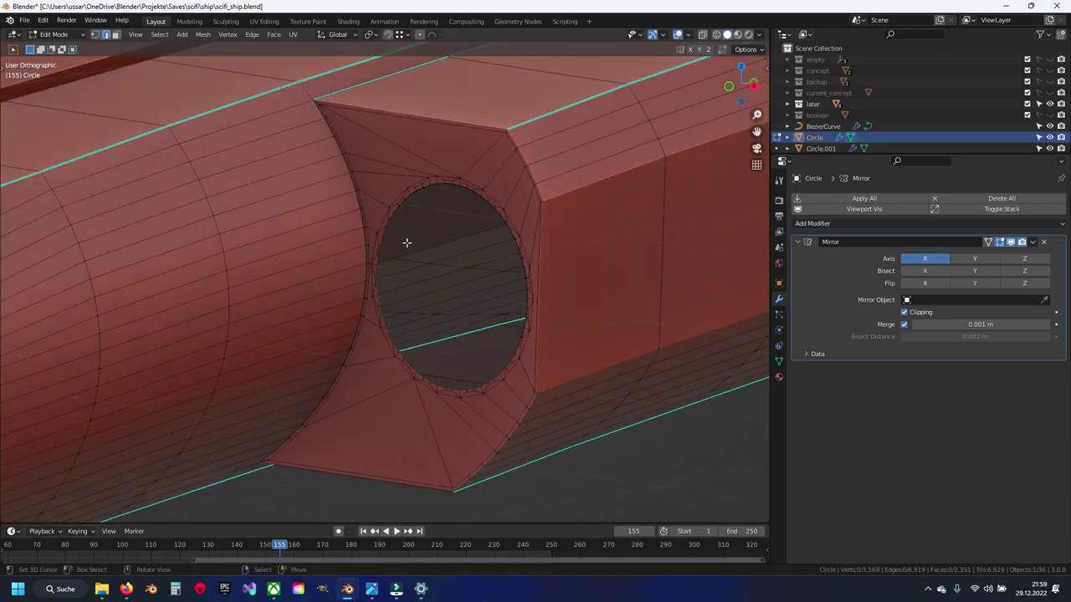
Extrude the hole's rim loop and push it 0.41536 m along Y into the hull
scroll(406, 242, up, 4)
alt+click(373, 228)
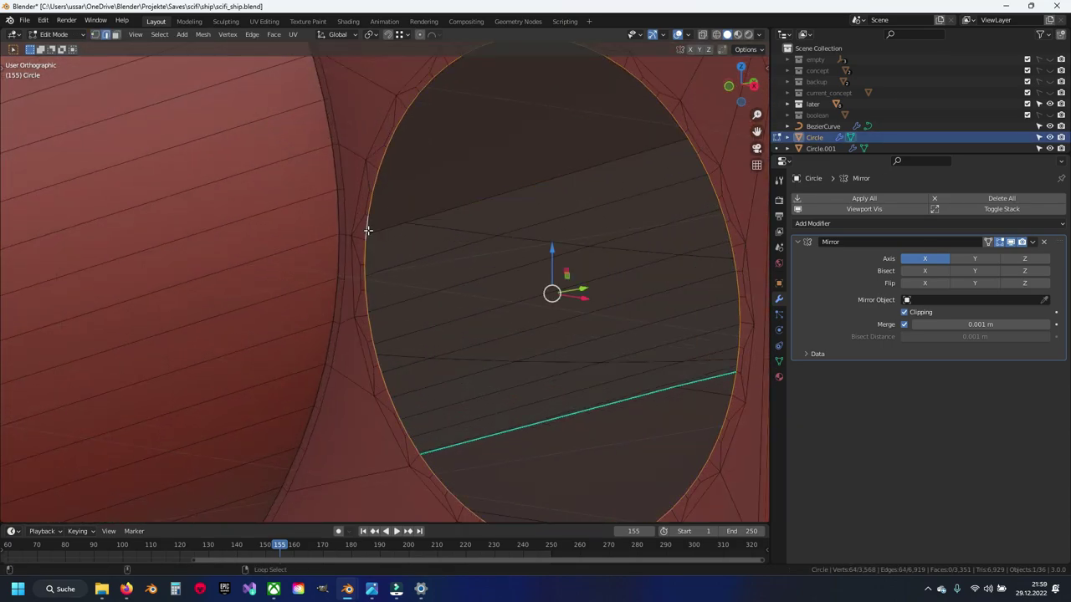
scroll(373, 229, down, 4)
key(e)
right_click(481, 276)
key(g)
key(y)
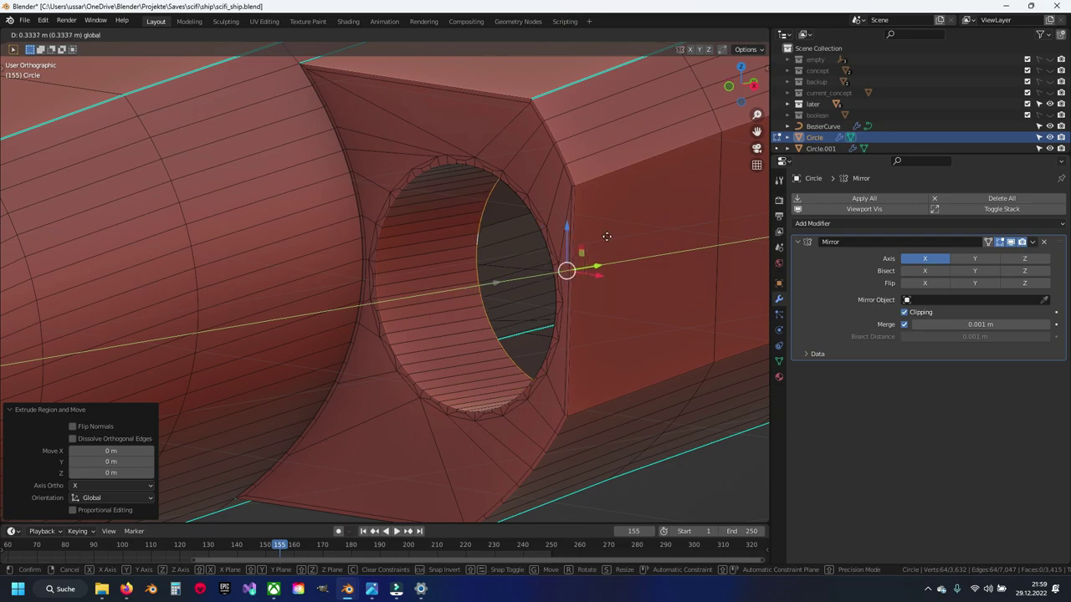
click(556, 266)
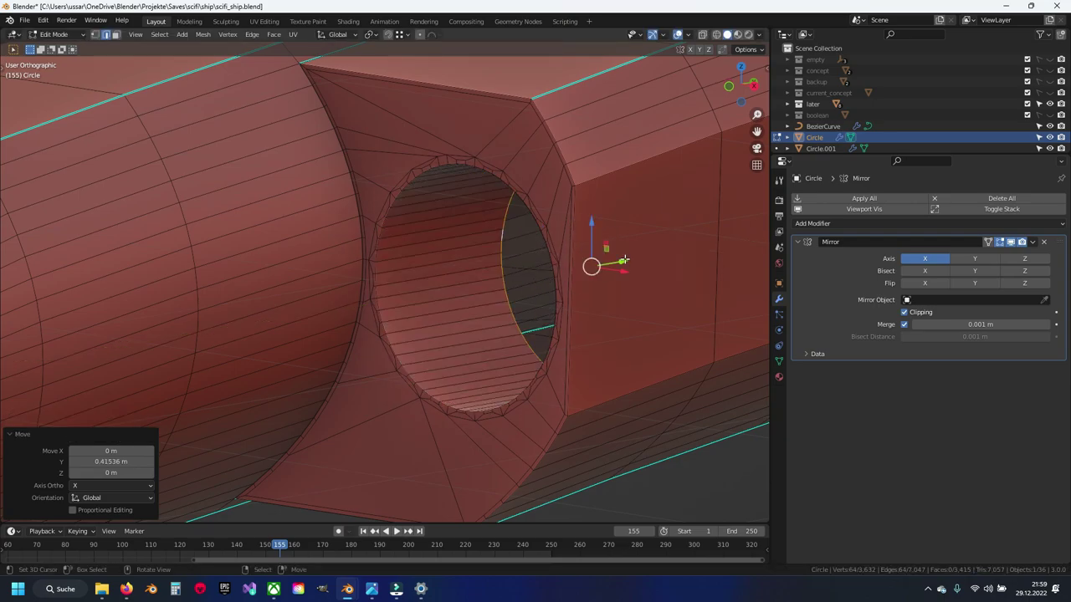
Apply Shade Smooth to the hull from Quick Favorites and save the file
key(Tab)
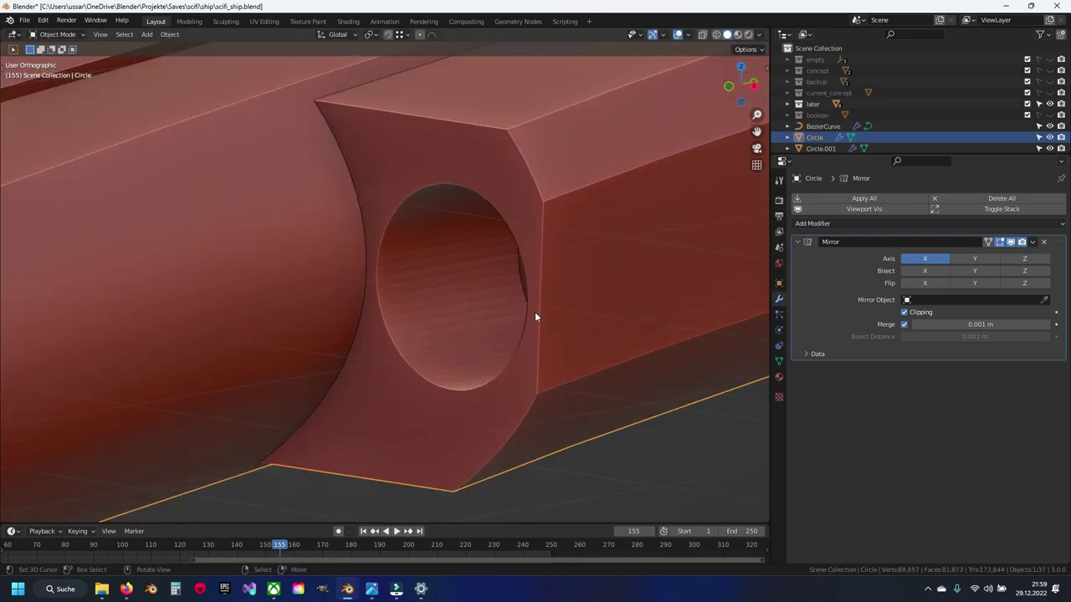
scroll(534, 316, down, 5)
key(q)
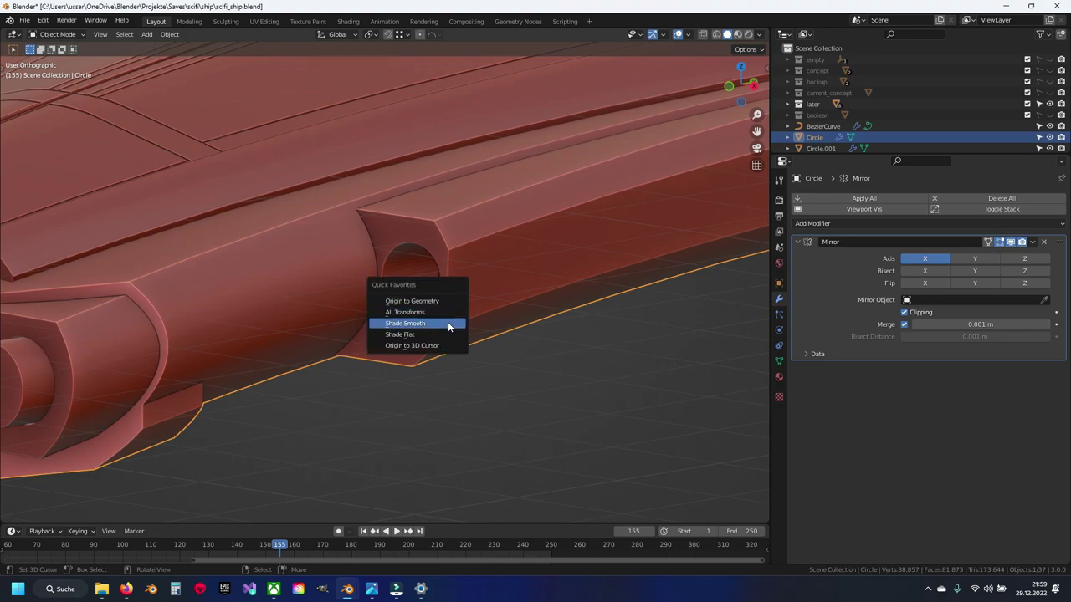
click(447, 324)
key(alt+a)
key(ctrl+s)
Re-enter the Circle hull's Edit Mode and select a strip of side-panel faces
mouse_move(438, 306)
middle_down()
mouse_move(457, 247)
mouse_move(456, 184)
mouse_move(392, 225)
mouse_move(369, 285)
mouse_move(368, 324)
mouse_move(434, 339)
mouse_move(443, 380)
mouse_move(320, 406)
mouse_move(311, 423)
mouse_move(370, 399)
mouse_move(321, 242)
mouse_move(423, 246)
mouse_move(497, 227)
mouse_move(393, 326)
mouse_move(425, 290)
mouse_move(340, 299)
mouse_move(438, 264)
mouse_move(429, 295)
mouse_move(488, 268)
mouse_move(465, 257)
mouse_move(366, 295)
middle_up()
scroll(320, 242, up, 4)
click(339, 300)
key(Tab)
key(ctrl+s)
click(209, 334)
ctrl+click(488, 268)
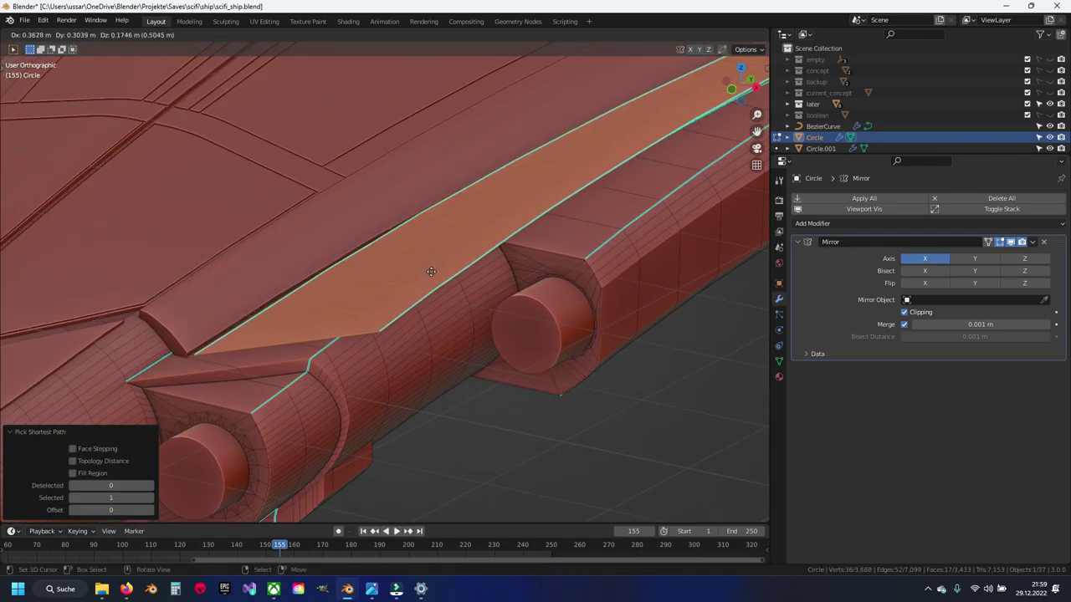
Mark the edges of Circle.015's long face strip sharp and save the ship file
key(Tab)
click(382, 296)
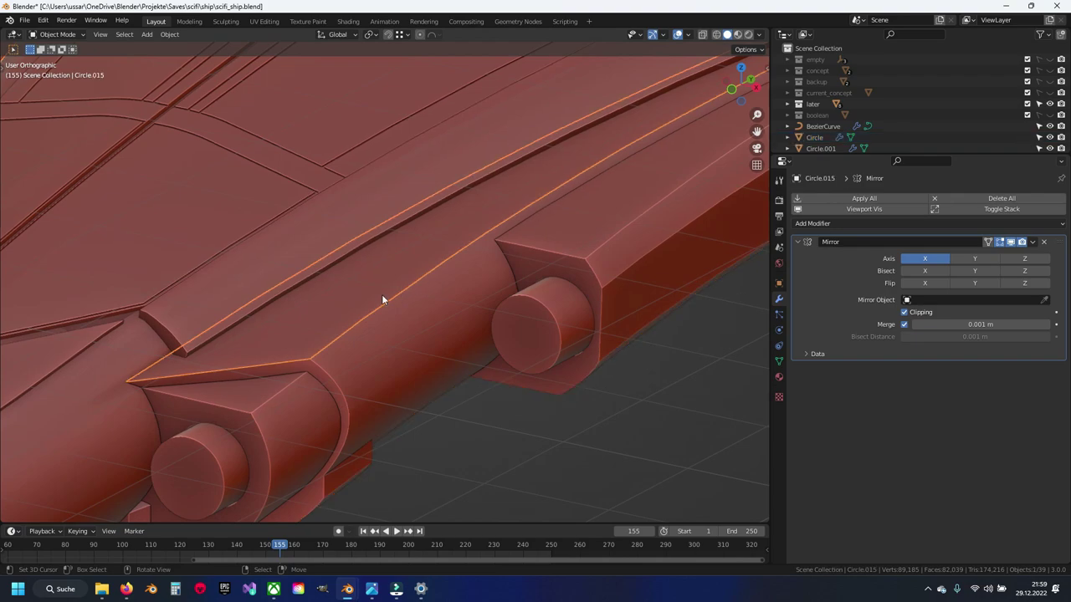
key(Tab)
alt+click(404, 294)
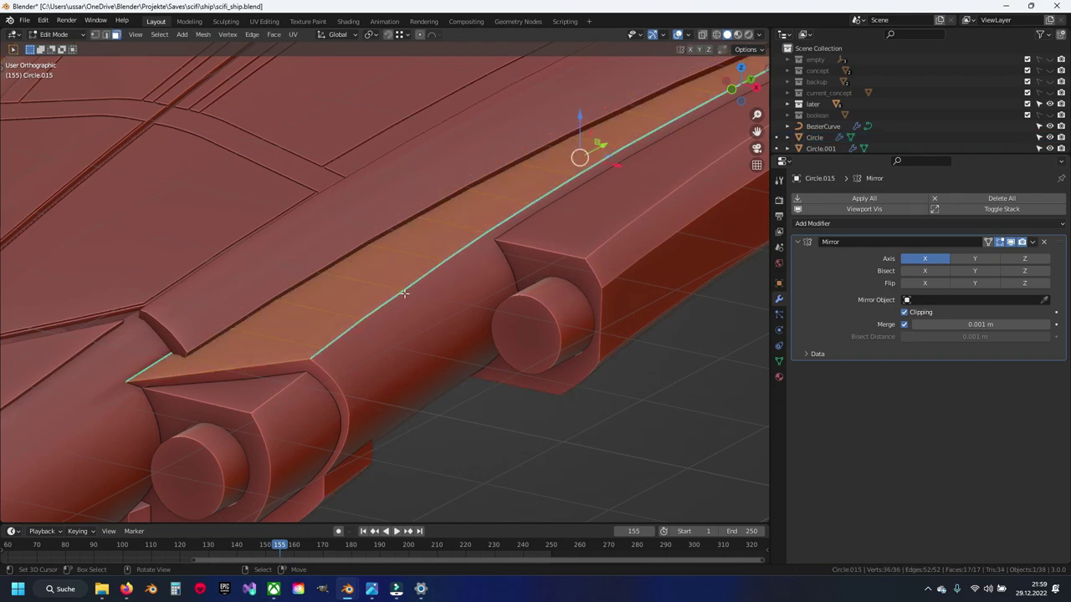
right_click(404, 293)
click(382, 318)
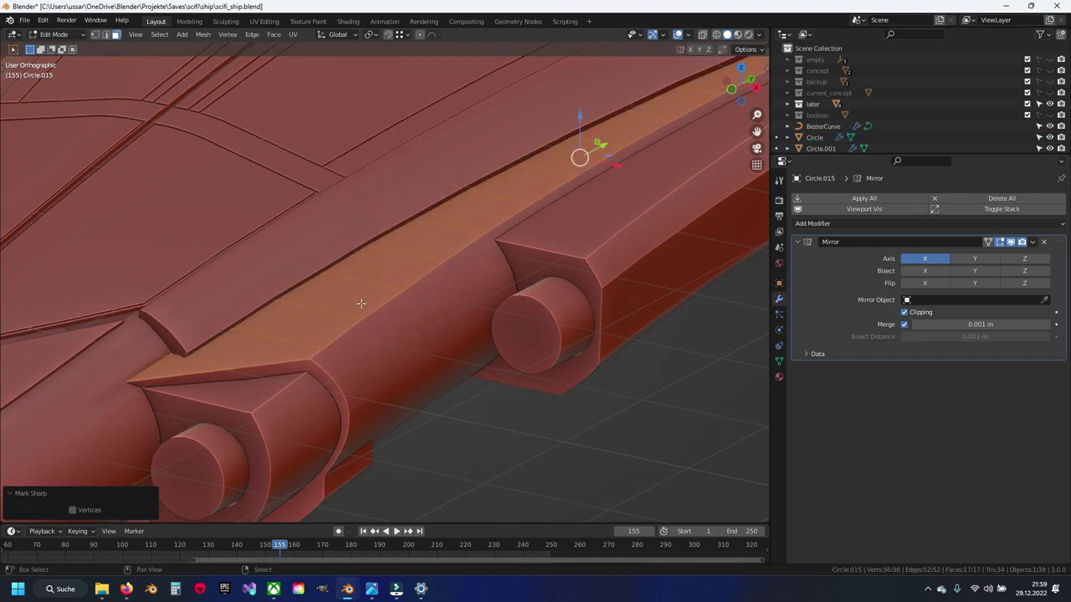
key(ctrl+s)
Extrude Circle.015's strip face loop in place, raise it upward, deselect, and save
mouse_move(351, 330)
middle_down()
mouse_move(363, 301)
mouse_move(387, 326)
middle_up()
alt+click(403, 326)
key(e)
right_click(388, 328)
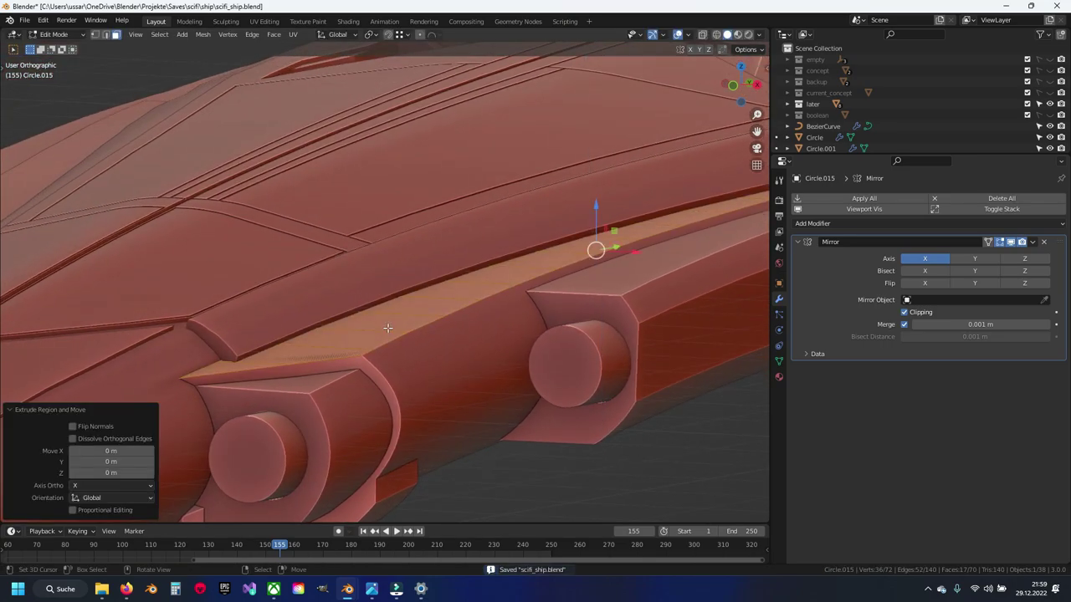
drag(593, 220, 596, 187)
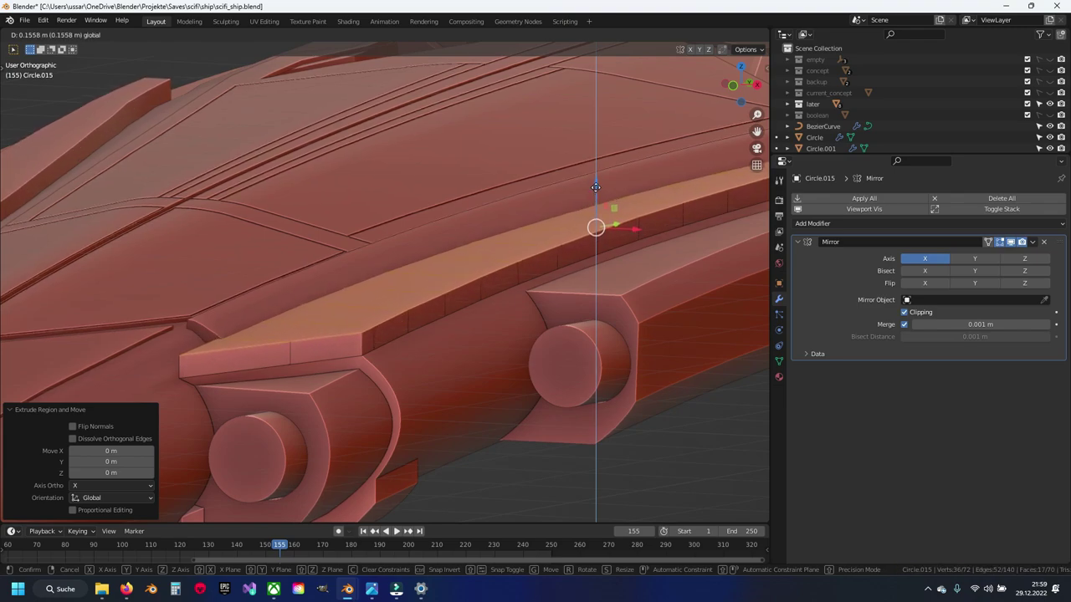
scroll(595, 186, down, 3)
middle_drag(595, 187, 397, 311)
scroll(397, 311, up, 2)
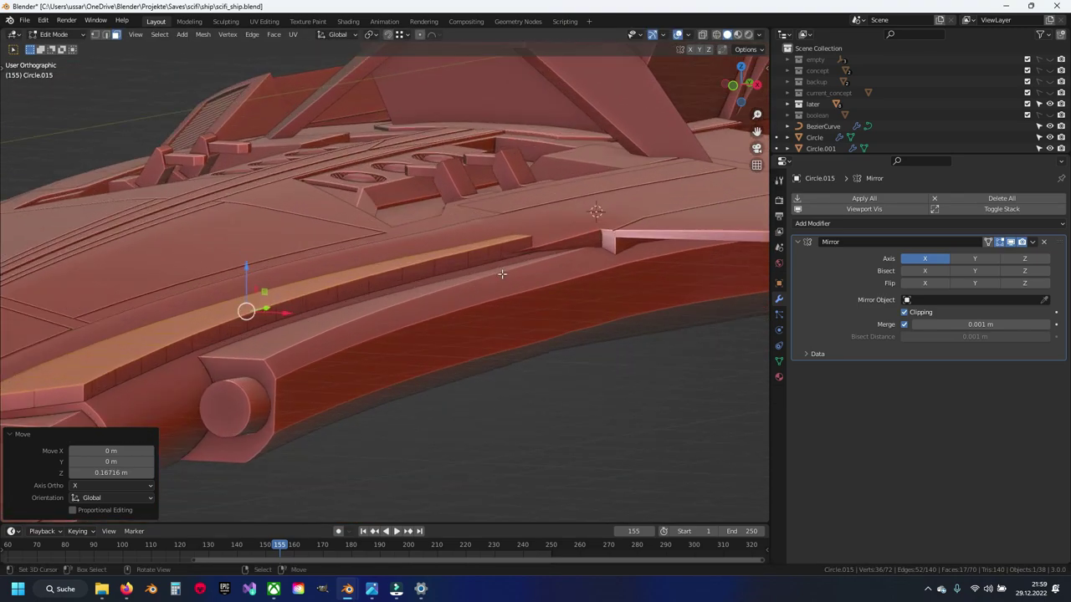
mouse_move(495, 275)
middle_down()
mouse_move(521, 284)
mouse_move(509, 296)
mouse_move(365, 311)
mouse_move(499, 325)
mouse_move(484, 320)
middle_up()
key(Tab)
key(alt+a)
key(ctrl+s)
Edit the Circle hull and inspect its wing edge from top view in wireframe
key(Tab)
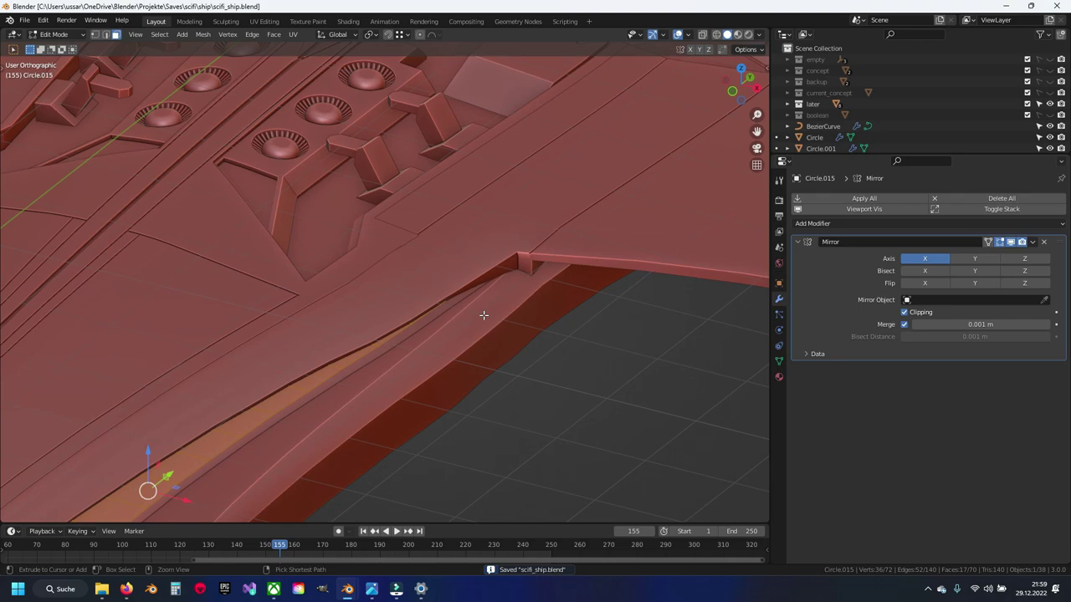
shift+middle_drag(479, 311, 460, 310)
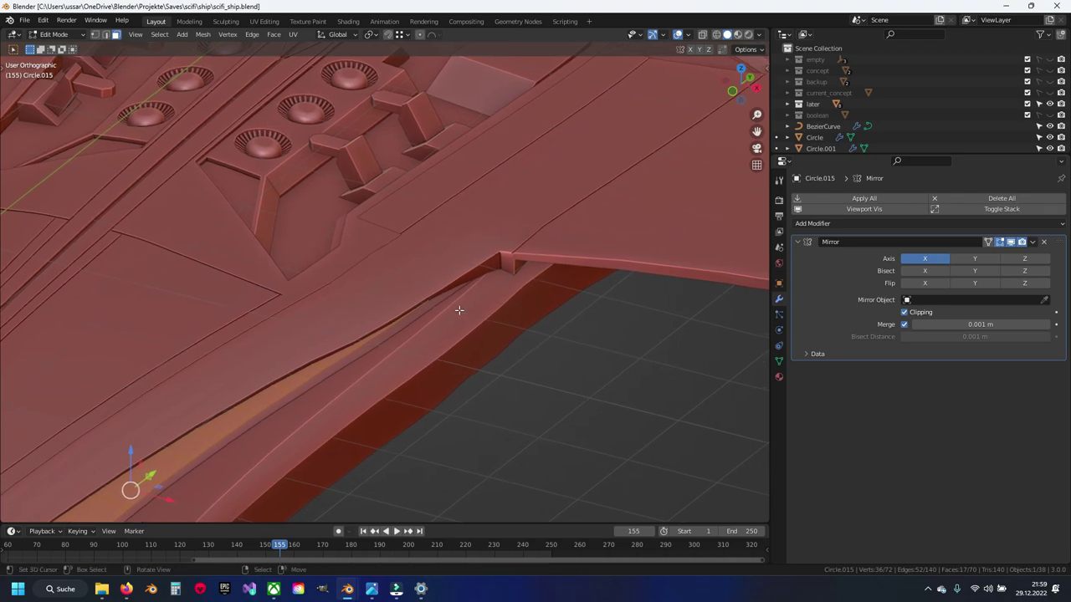
key(Tab)
click(393, 333)
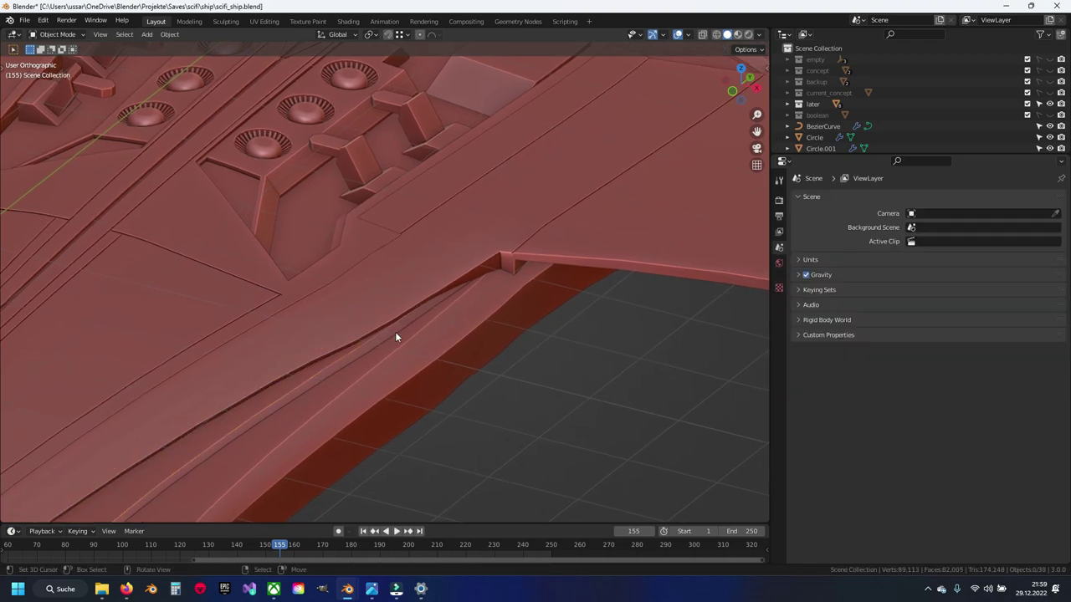
click(338, 347)
key(Tab)
key(KP_7)
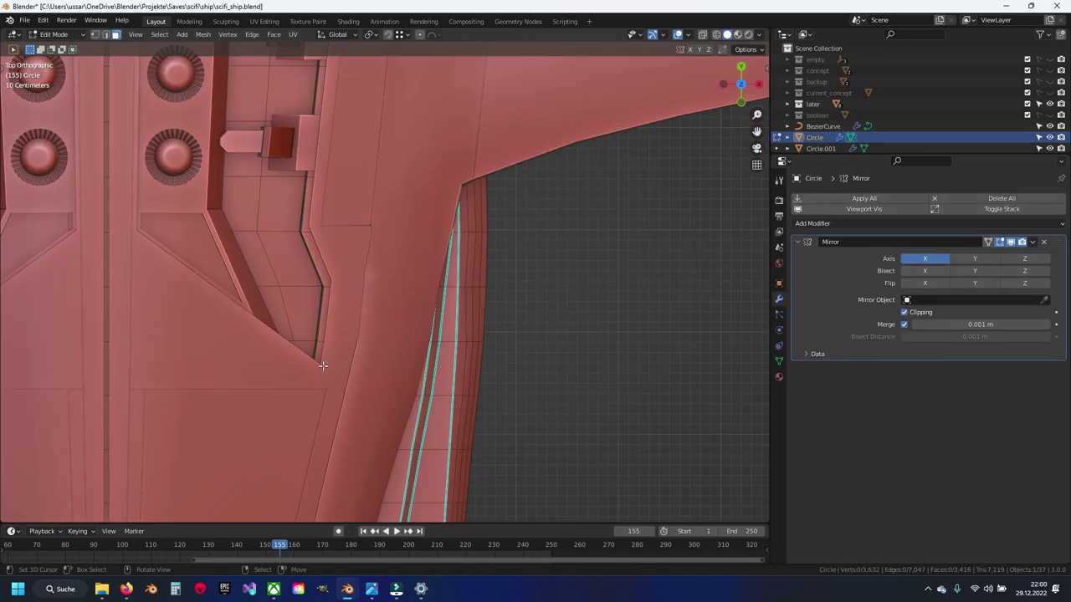
key(shift+z)
key(shift+z)
mouse_move(359, 303)
middle_down()
mouse_move(365, 310)
mouse_move(380, 294)
middle_up()
key(ctrl+s)
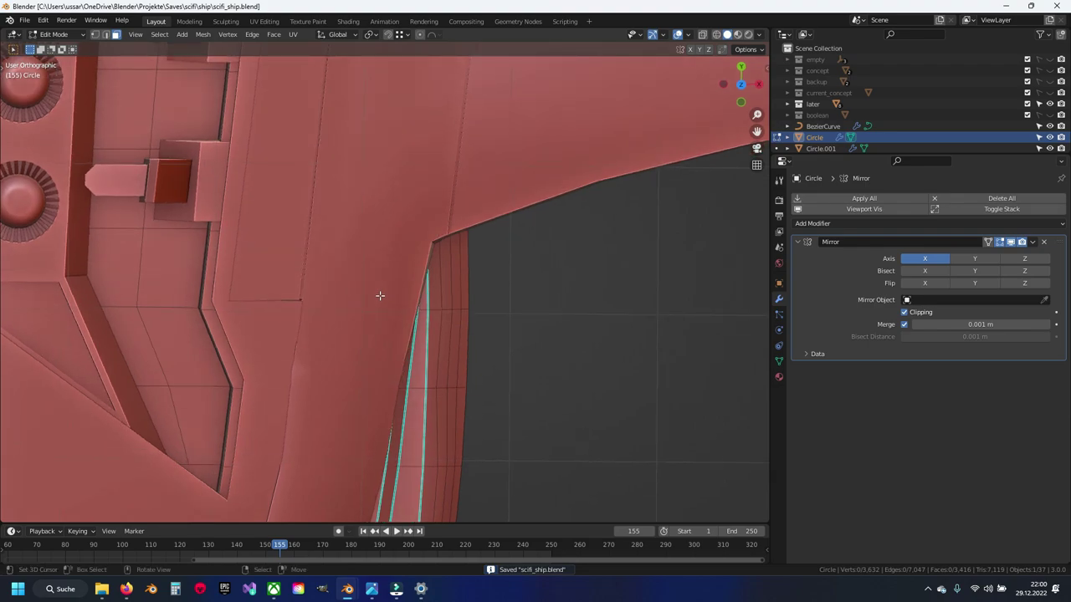
key(KP_7)
key(shift+z)
key(shift+z)
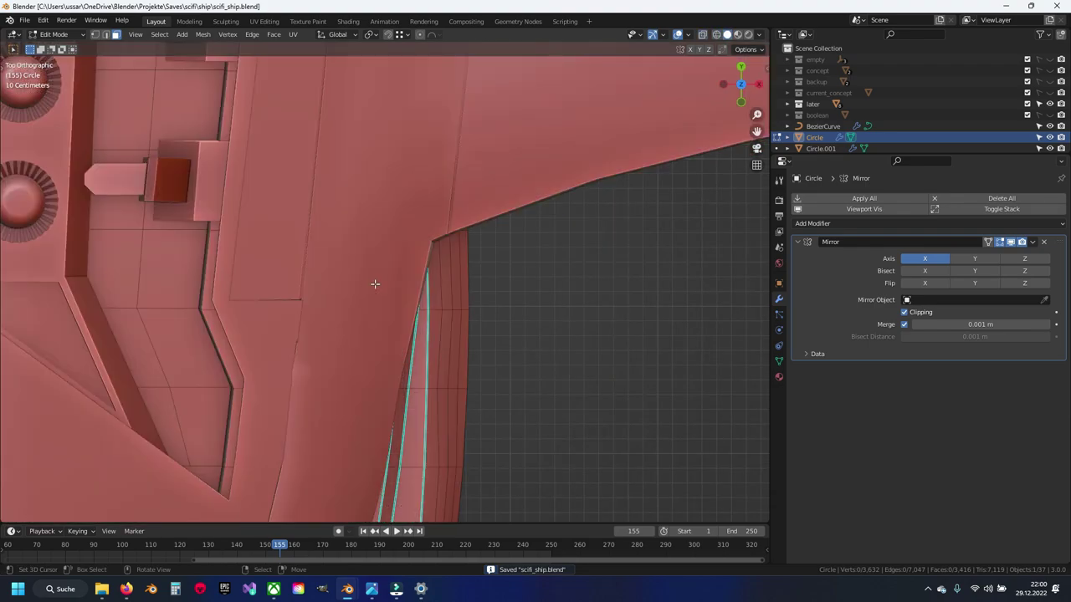
Delete the extra Circle.005 plate over the wing edge
key(Tab)
click(374, 230)
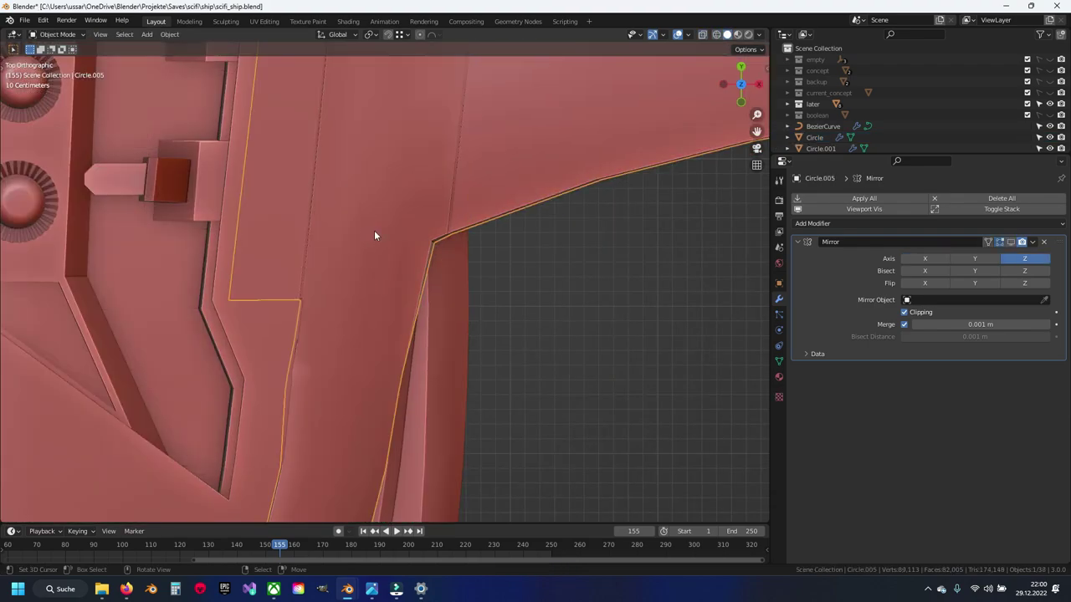
key(Delete)
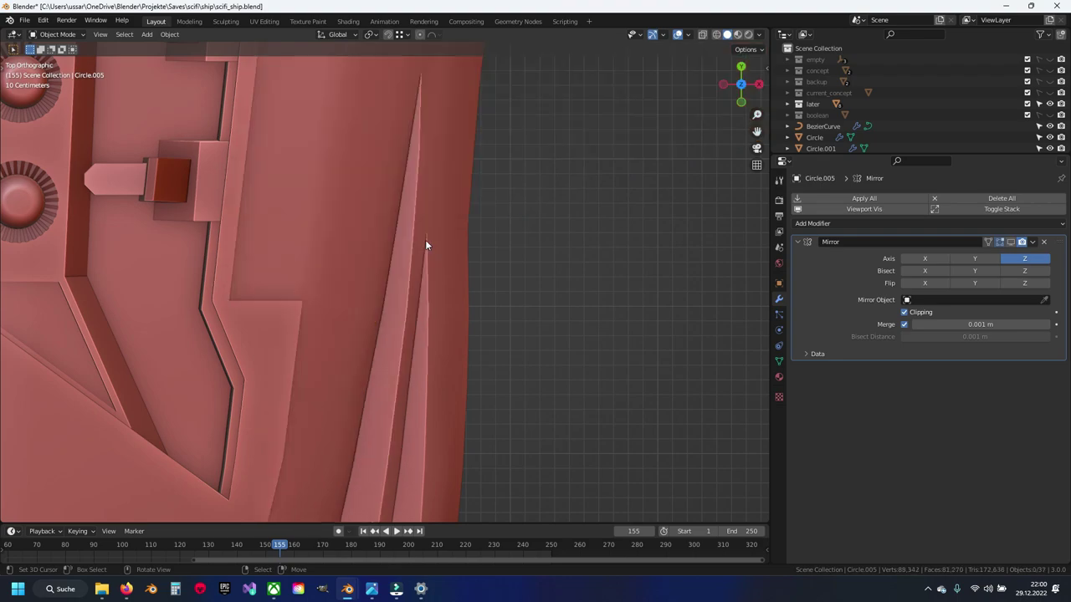
In the Circle hull mesh, select the full edge face strip along the wing
click(425, 240)
key(Tab)
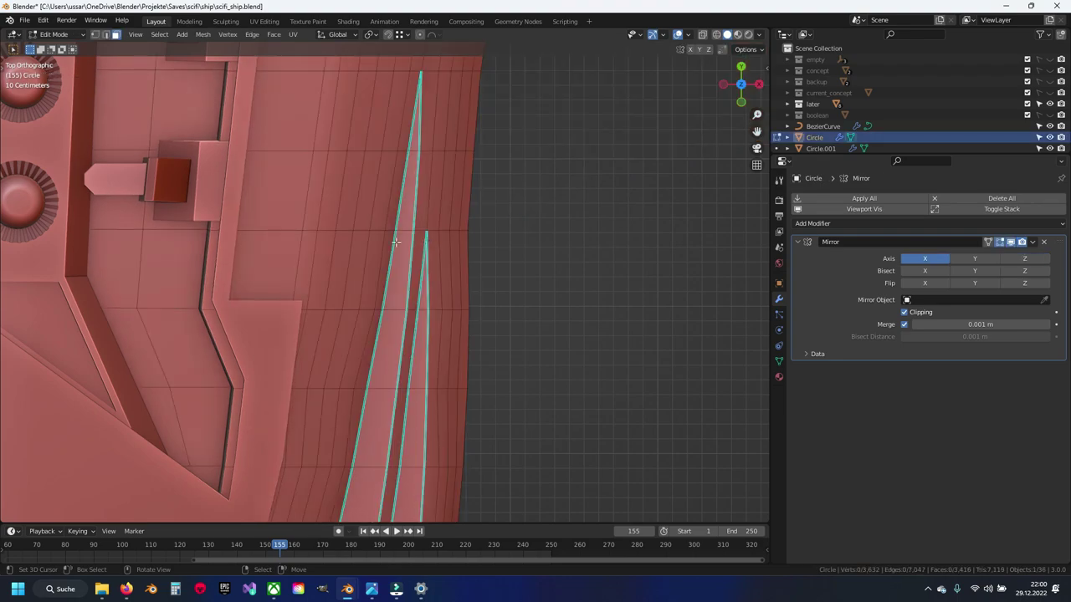
click(399, 242)
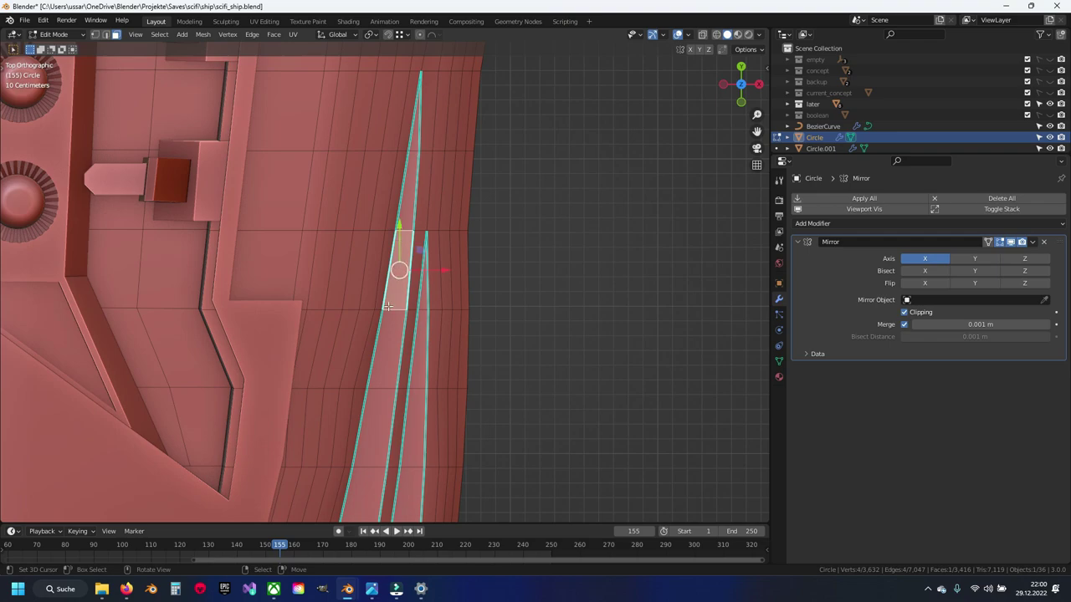
shift+middle_drag(387, 306, 468, 100)
ctrl+click(369, 446)
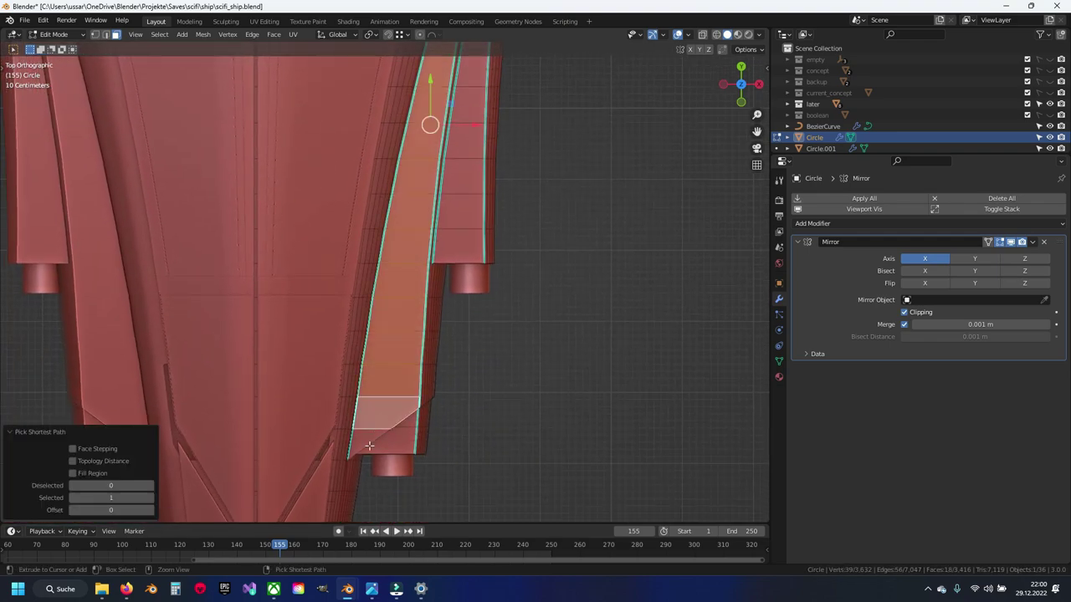
key(Tab)
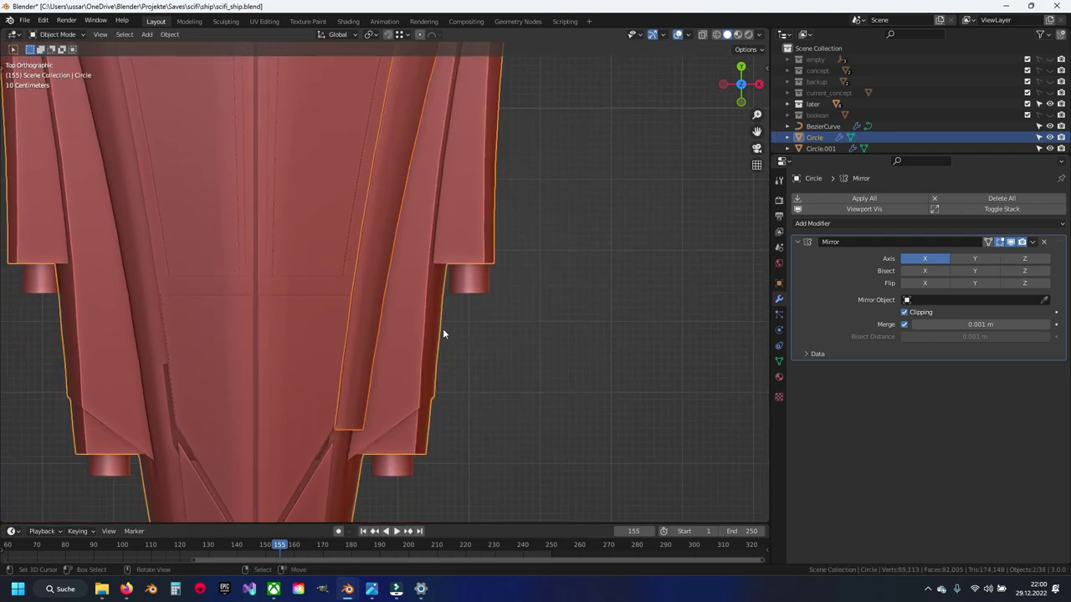
Duplicate the hull's edge strip in place, separate it as Circle.015, and save
key(Tab)
mouse_move(448, 311)
middle_down()
mouse_move(393, 293)
mouse_move(363, 363)
middle_up()
key(shift+d)
right_click(398, 293)
key(p)
click(397, 294)
key(Tab)
key(ctrl+s)
Mark all edges of the new Circle.015 strip sharp
click(358, 357)
key(Tab)
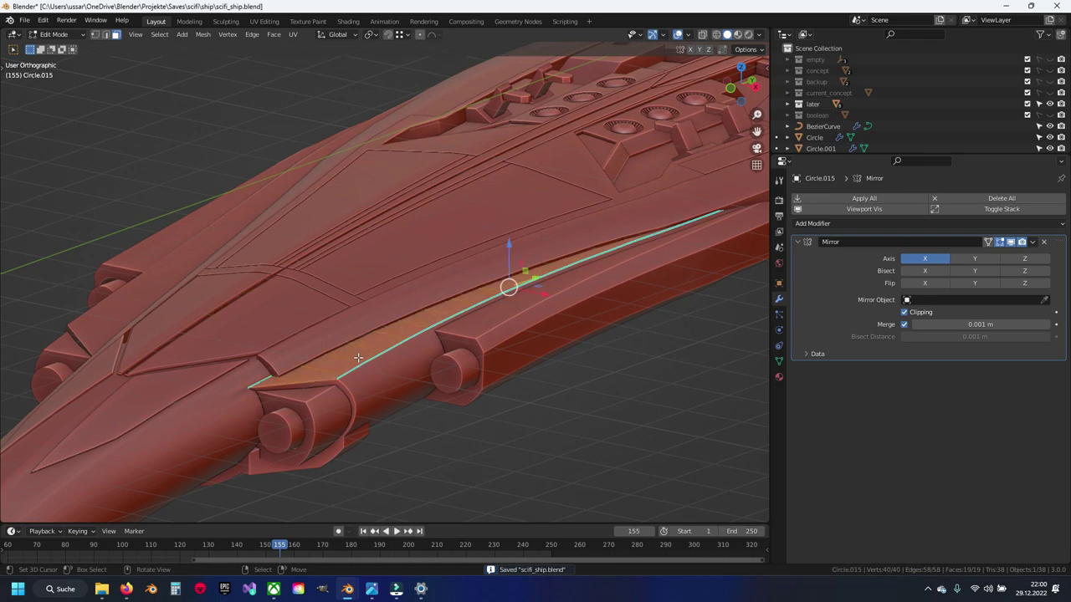
key(ctrl+e)
click(358, 371)
Extrude the Circle.015 strip 0.1367 m upward along Z
middle_drag(358, 370, 442, 345)
scroll(433, 344, up, 3)
key(e)
key(z)
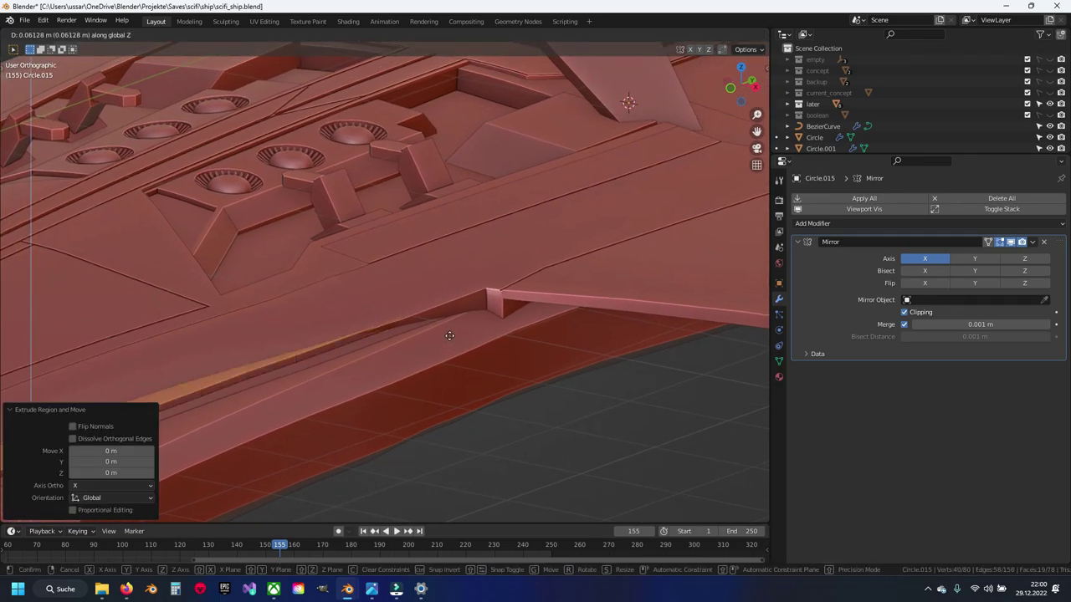
click(459, 319)
Shift the strip geometry -0.009604 m along Z, deselect all, and save
scroll(458, 319, up, 2)
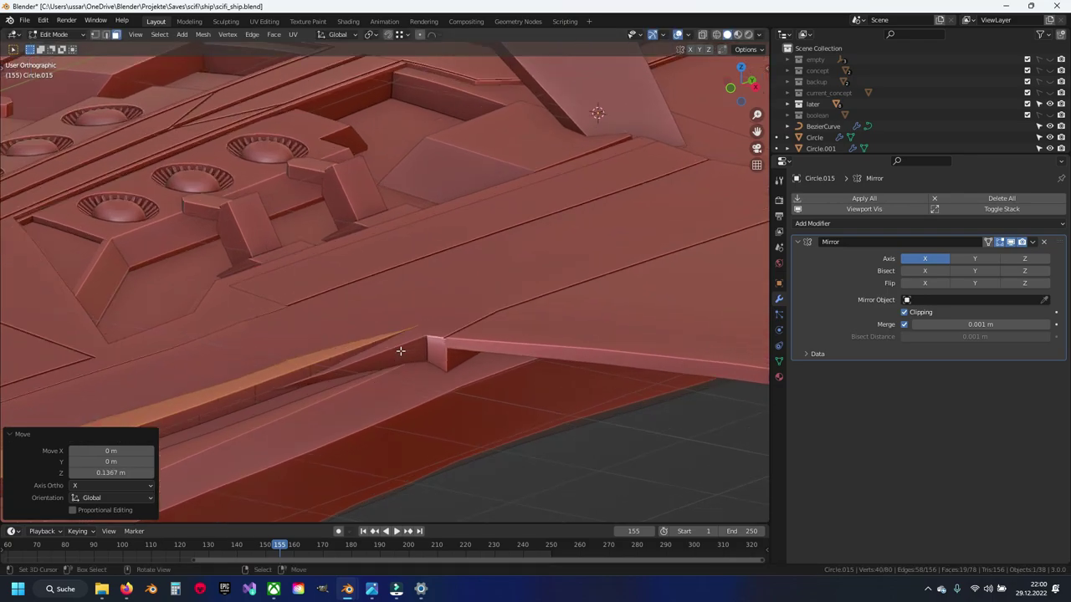
scroll(435, 319, up, 2)
scroll(425, 318, up, 2)
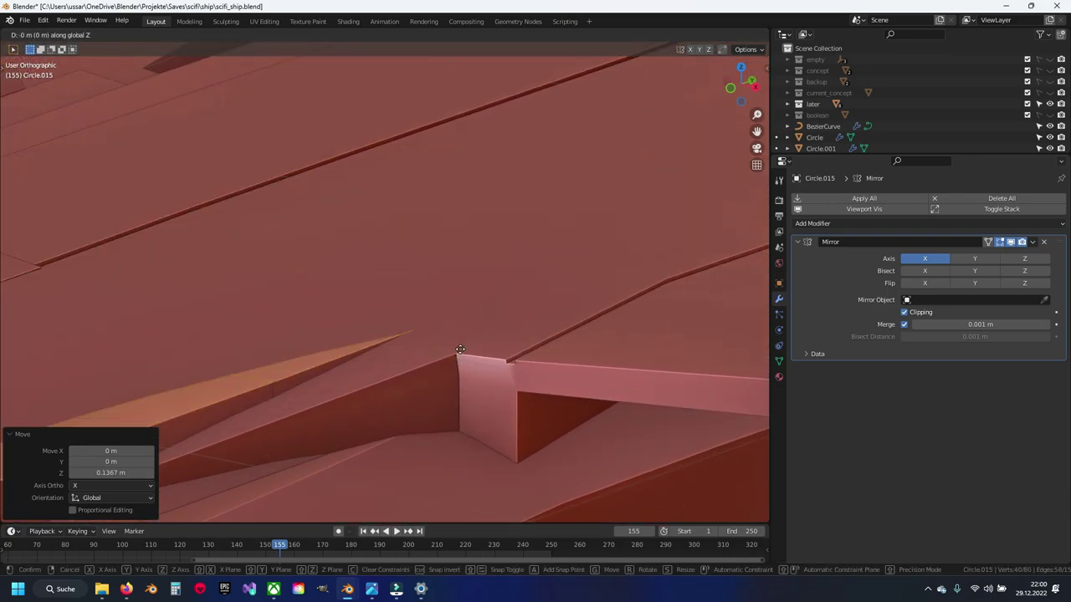
middle_drag(398, 322, 442, 299)
key(g)
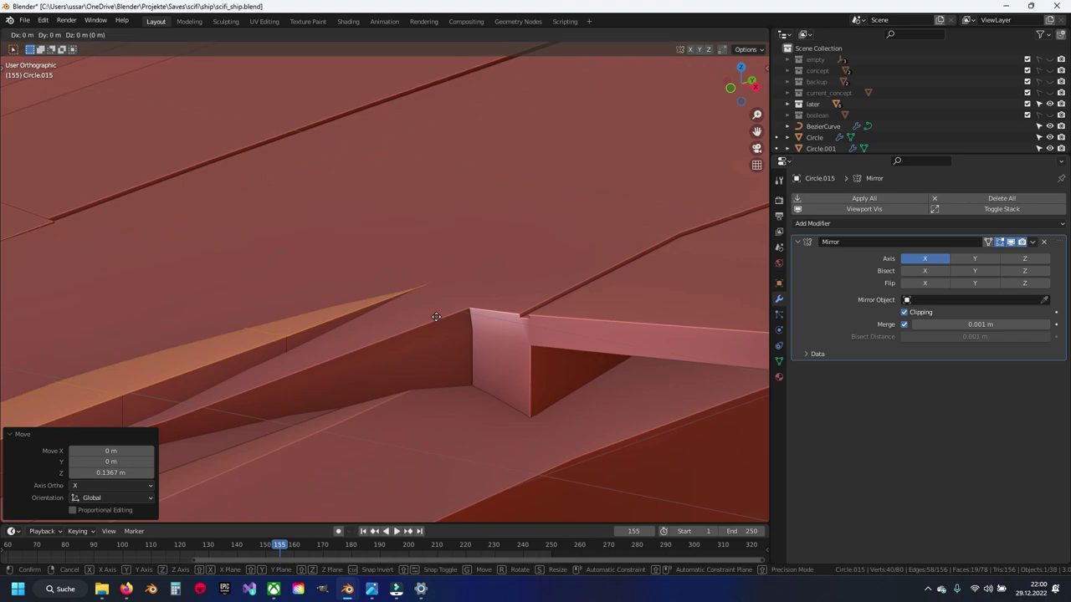
key(z)
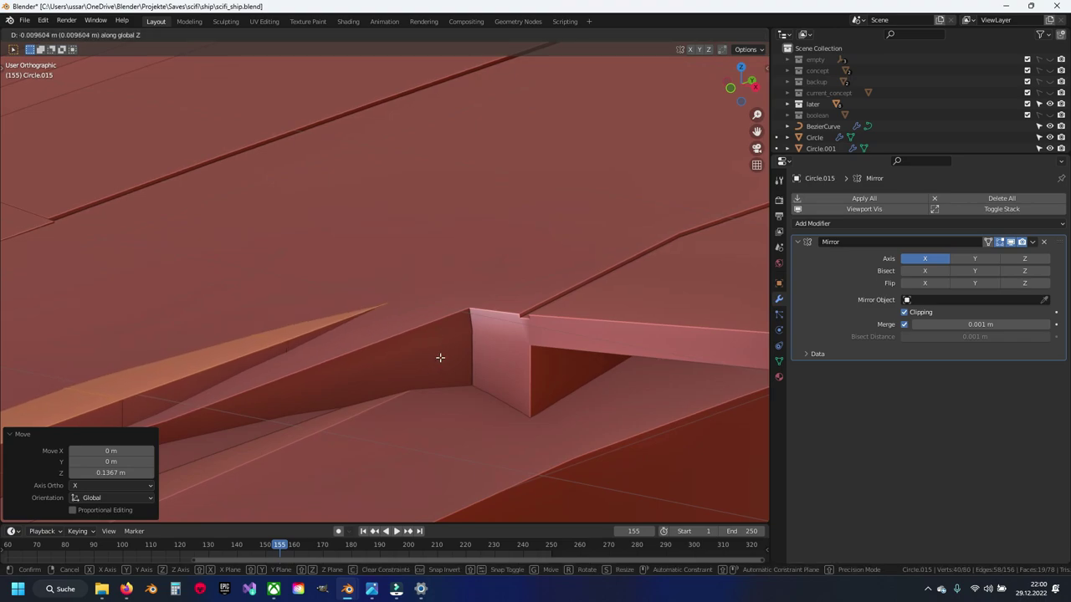
click(440, 357)
scroll(298, 354, down, 2)
scroll(485, 276, down, 3)
scroll(295, 370, down, 3)
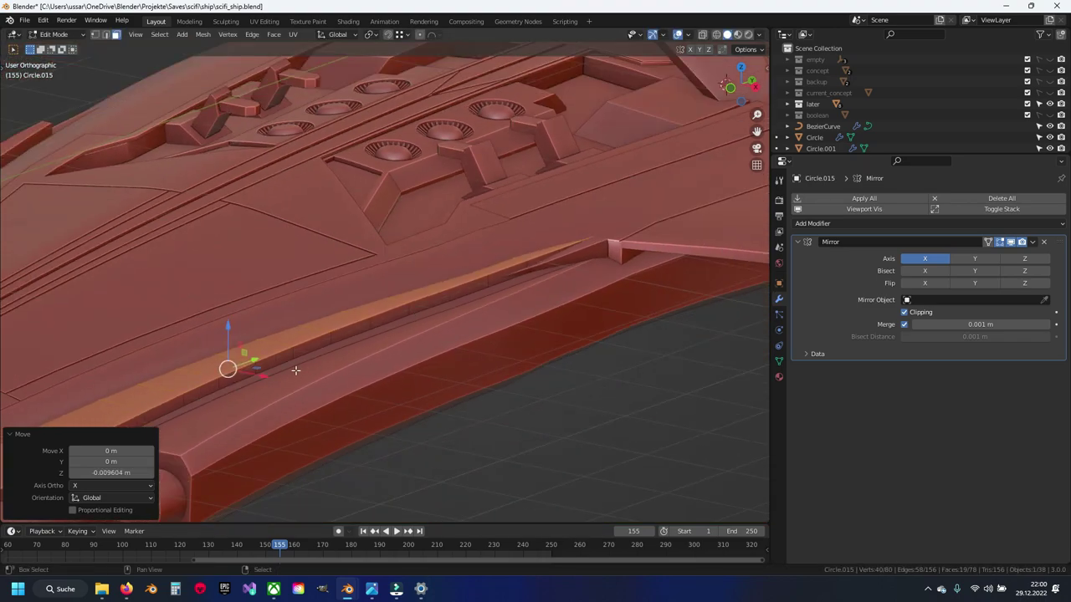
scroll(295, 369, up, 3)
shift+middle_drag(375, 330, 250, 395)
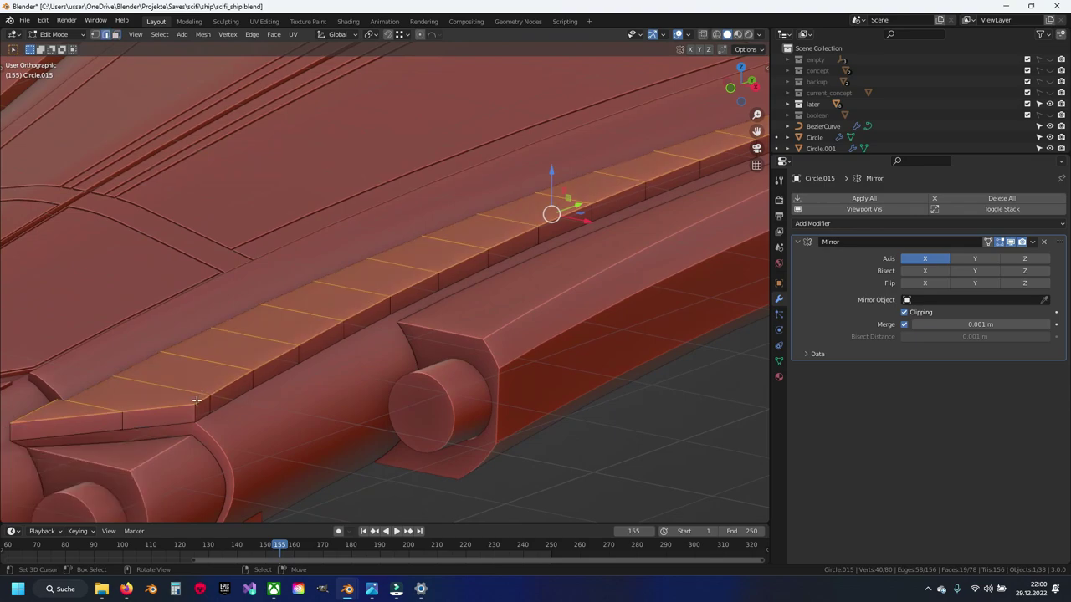
key(alt+a)
key(ctrl+s)
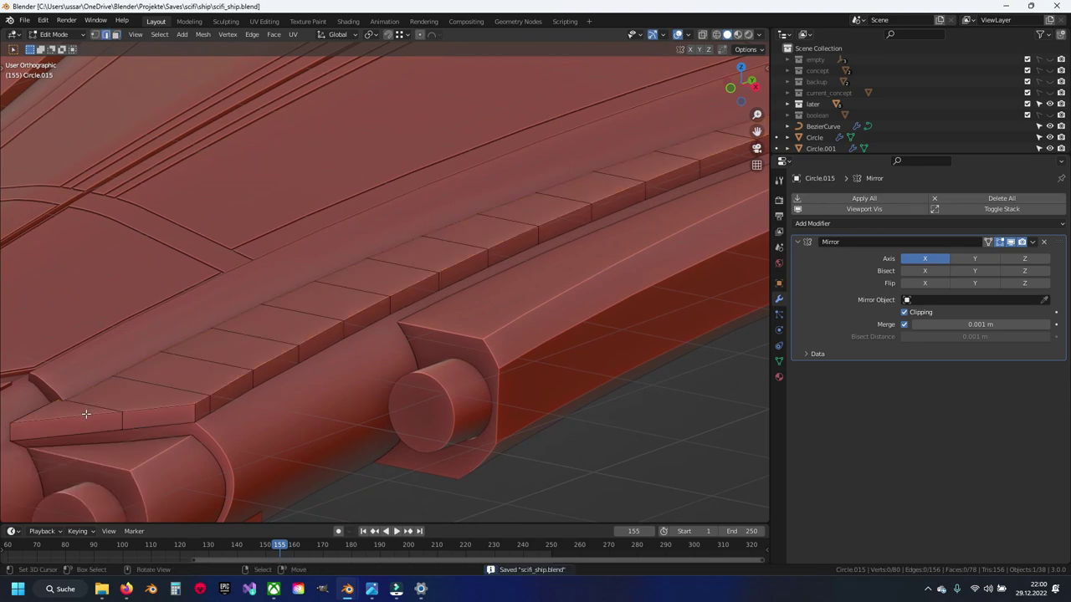
Lower an edge path at the strip's end about 0.077 m along Z, then save
middle_drag(199, 401, 382, 334)
ctrl+click(415, 301)
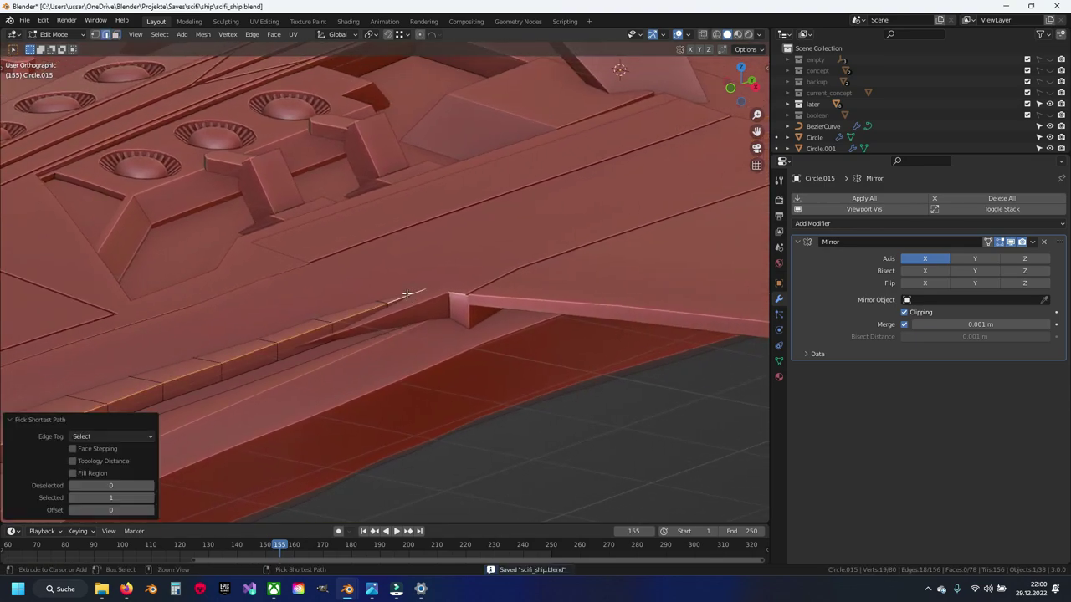
key(g)
key(z)
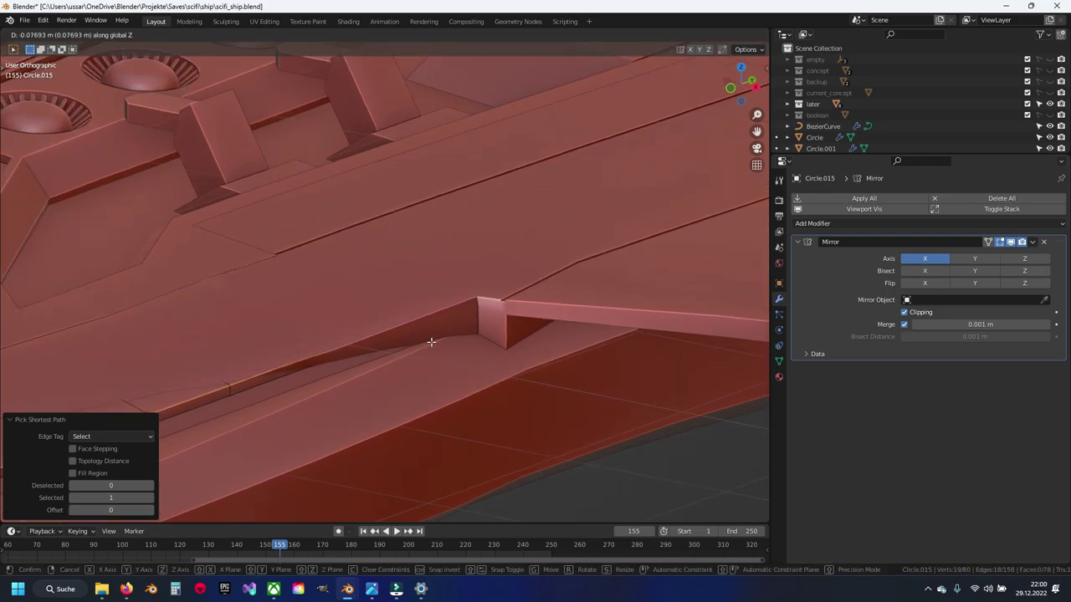
click(431, 341)
mouse_move(431, 341)
middle_down()
mouse_move(406, 291)
mouse_move(461, 259)
mouse_move(404, 299)
mouse_move(211, 323)
mouse_move(430, 296)
mouse_move(375, 310)
middle_up()
key(Tab)
key(ctrl+s)
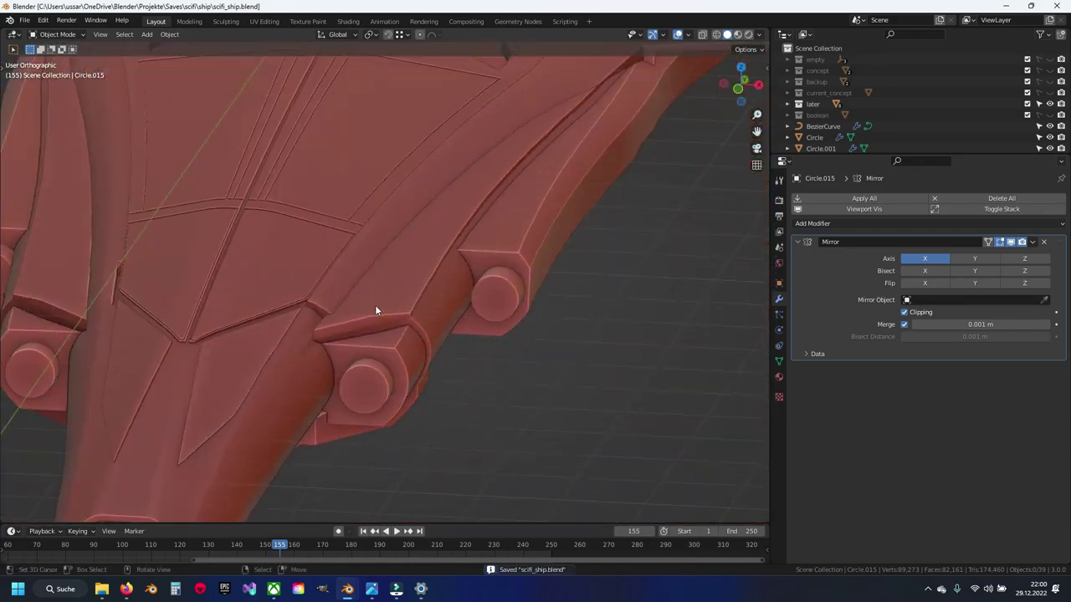
Lower the selected edge at Circle.015's notch end along Z and save
scroll(376, 310, up, 3)
click(414, 276)
key(Tab)
scroll(417, 280, up, 3)
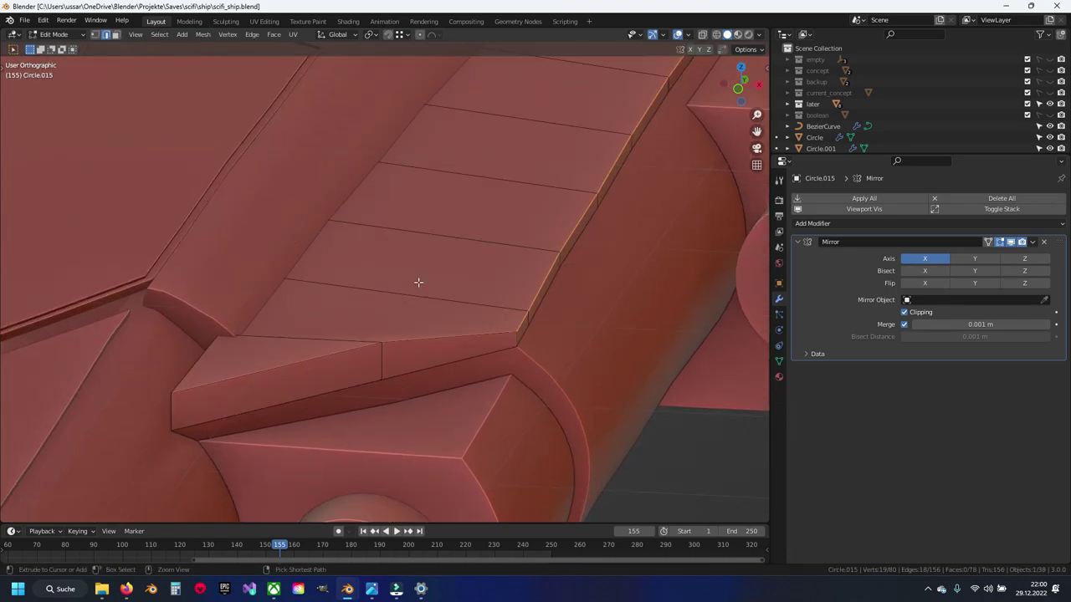
key(g)
key(z)
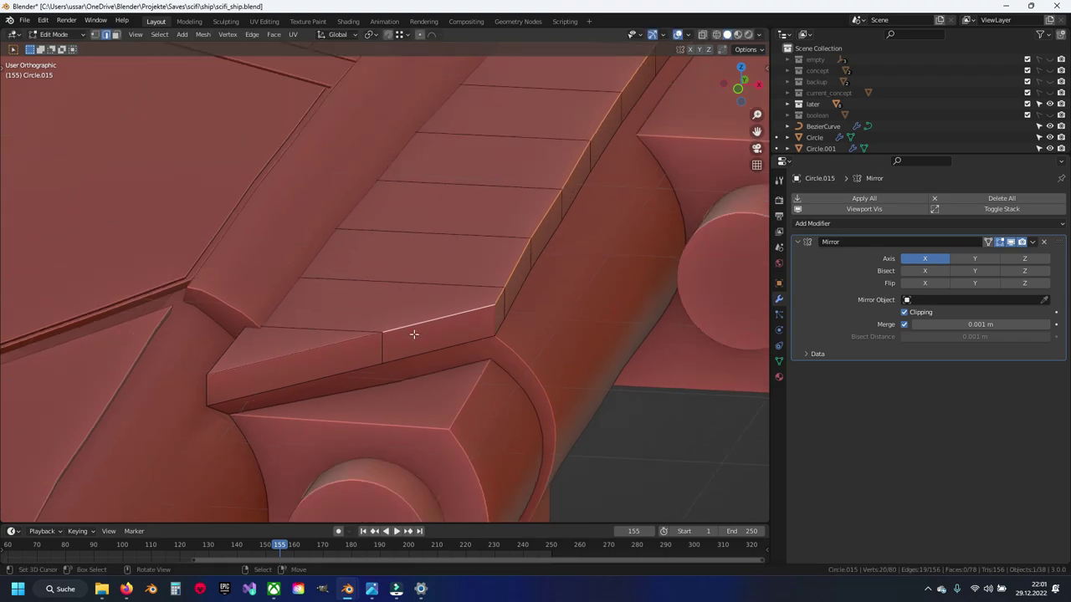
middle_drag(425, 327, 438, 311)
key(g)
key(z)
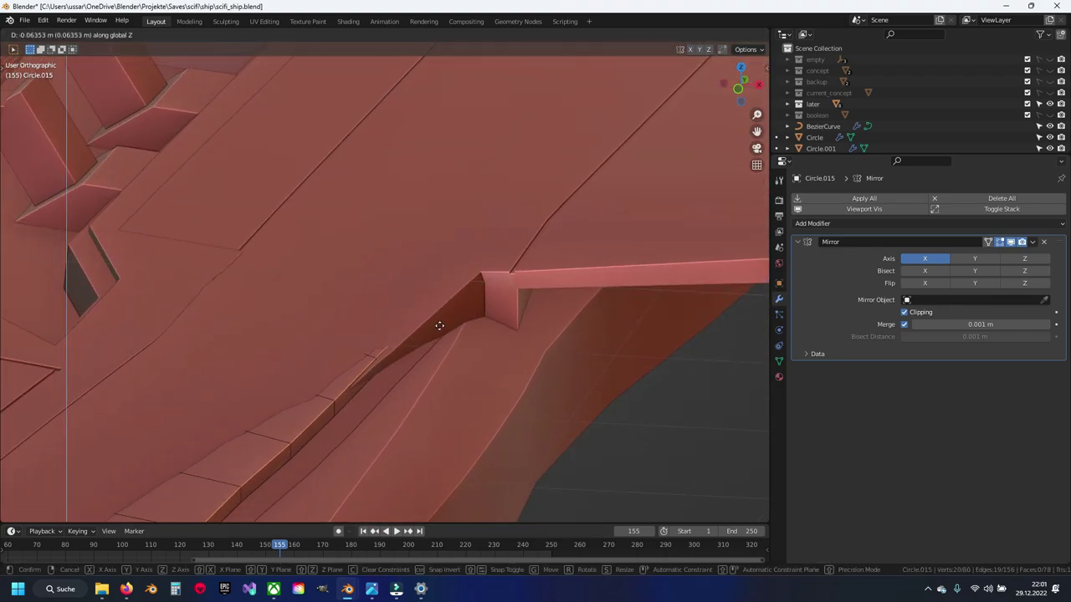
click(424, 371)
scroll(423, 366, down, 5)
key(Tab)
mouse_move(438, 311)
middle_down()
mouse_move(500, 278)
mouse_move(467, 170)
mouse_move(437, 253)
mouse_move(444, 284)
mouse_move(325, 327)
mouse_move(401, 336)
mouse_move(447, 323)
mouse_move(399, 313)
mouse_move(371, 356)
mouse_move(340, 318)
middle_up()
key(ctrl+s)
Move the selected Circle.015 vertex vertically to a new height
scroll(402, 331, down, 3)
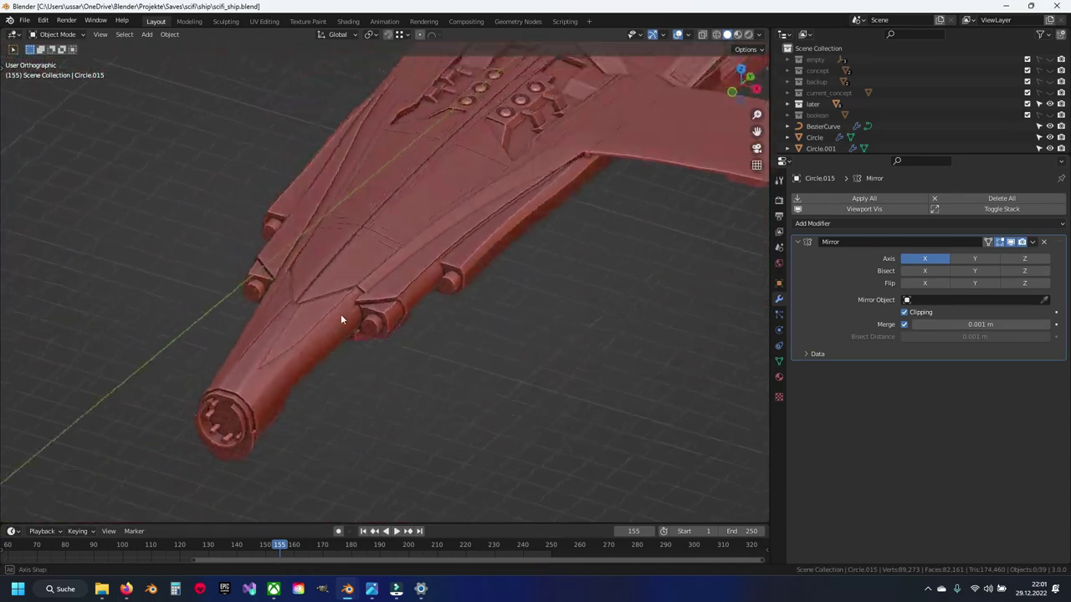
scroll(341, 318, up, 2)
scroll(356, 307, up, 2)
scroll(356, 318, up, 2)
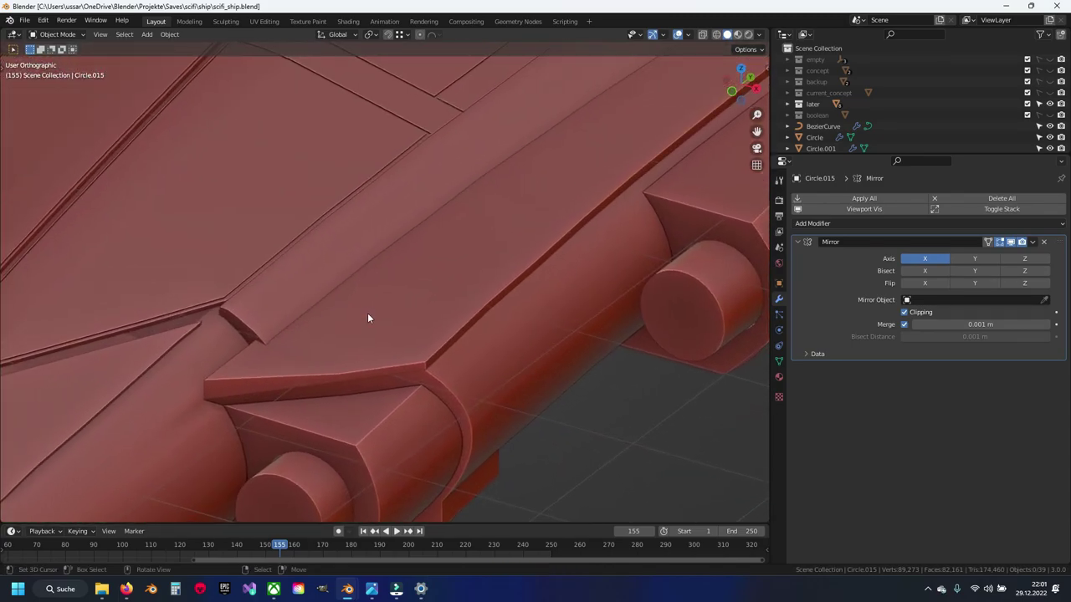
key(Tab)
scroll(368, 294, up, 2)
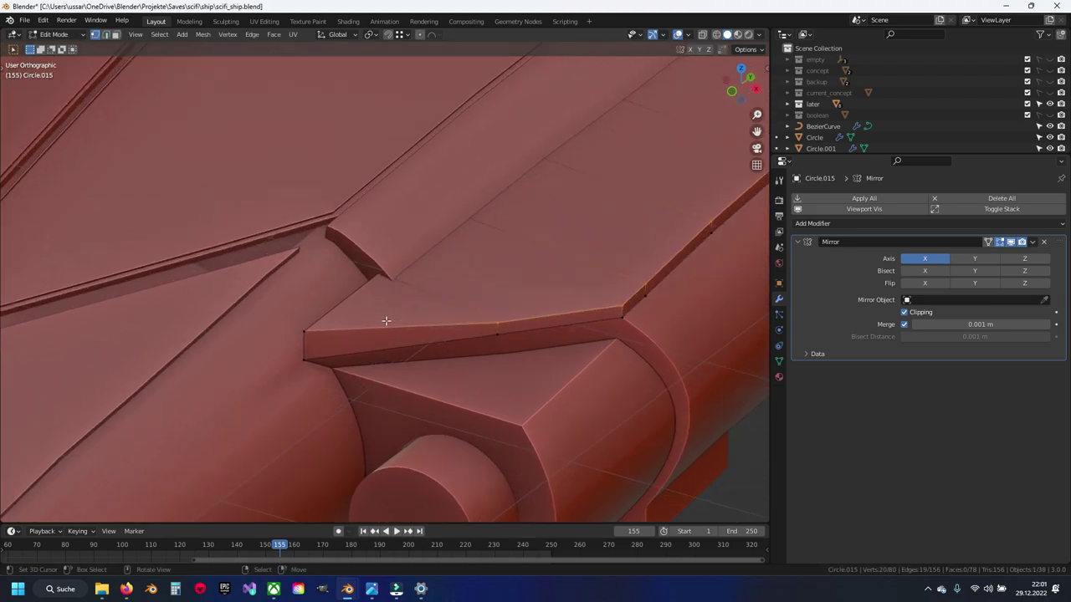
scroll(413, 322, up, 1)
key(g)
key(z)
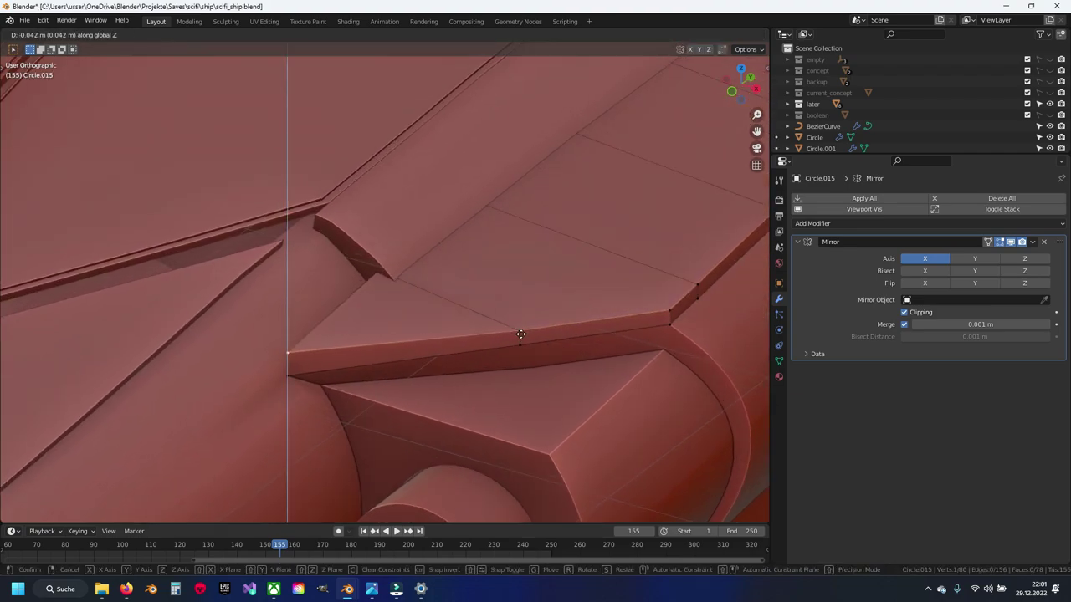
click(521, 333)
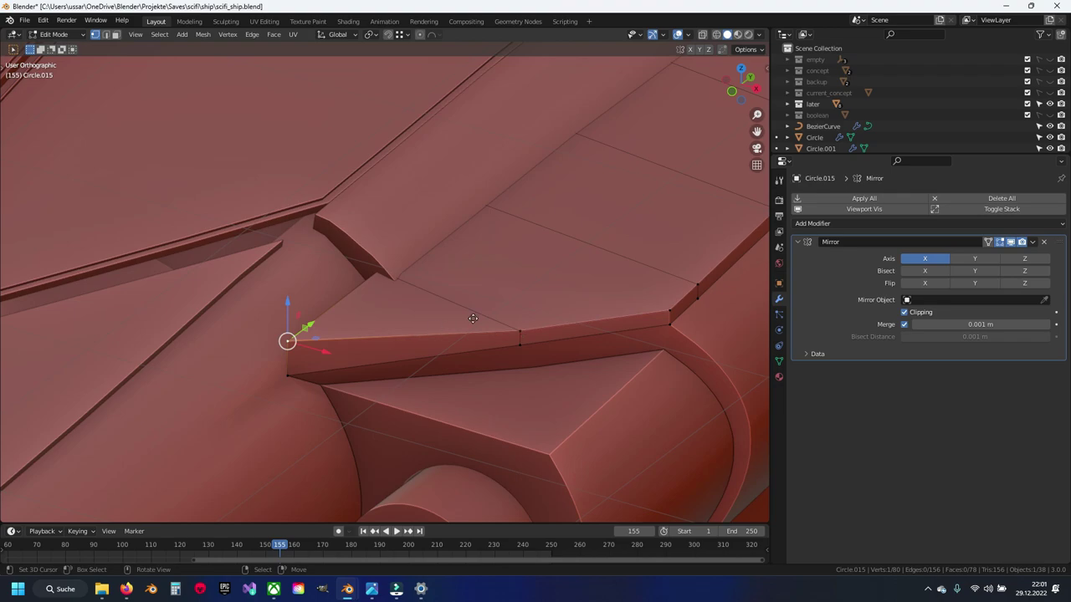
Set the transform pivot point to Active Element and confirm the vertical vertex move
key(g)
key(z)
click(514, 331)
click(374, 35)
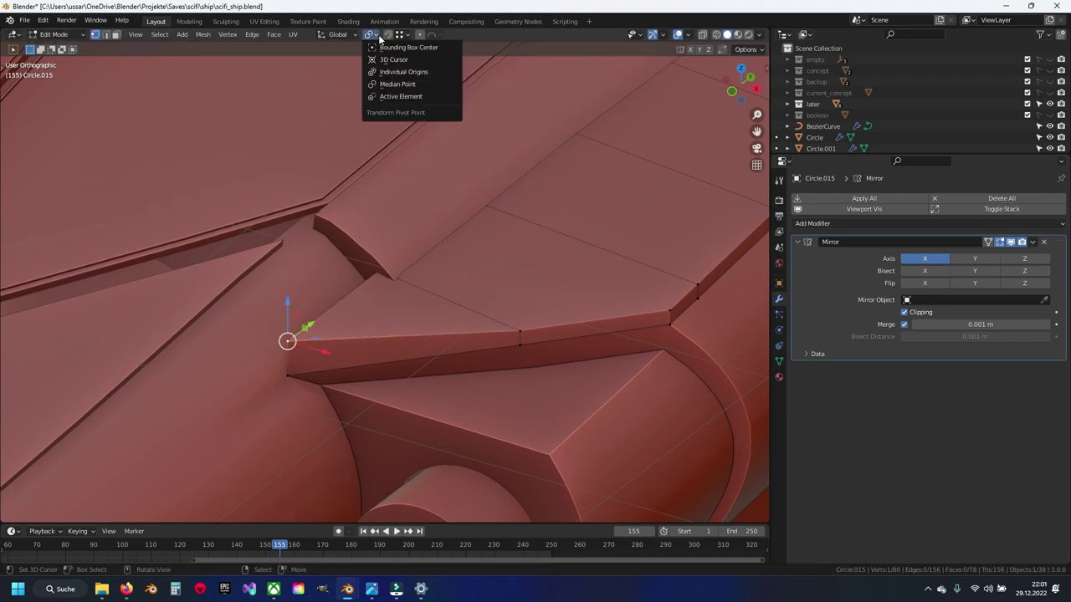
click(387, 96)
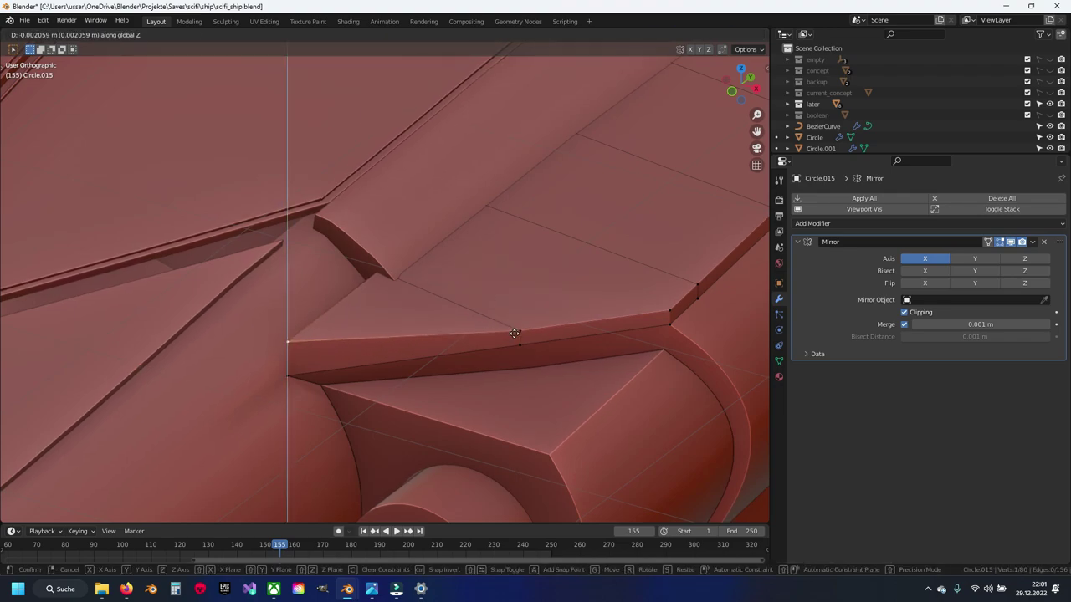
click(512, 337)
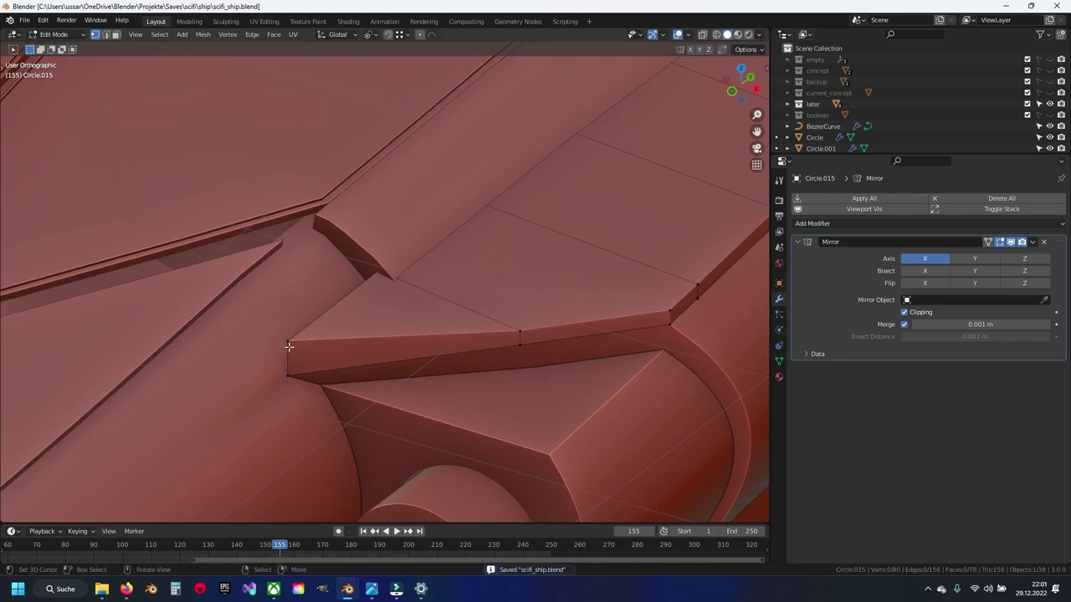
From Right view, drag the plate's end vertex down so its edge slopes
key(KP_3)
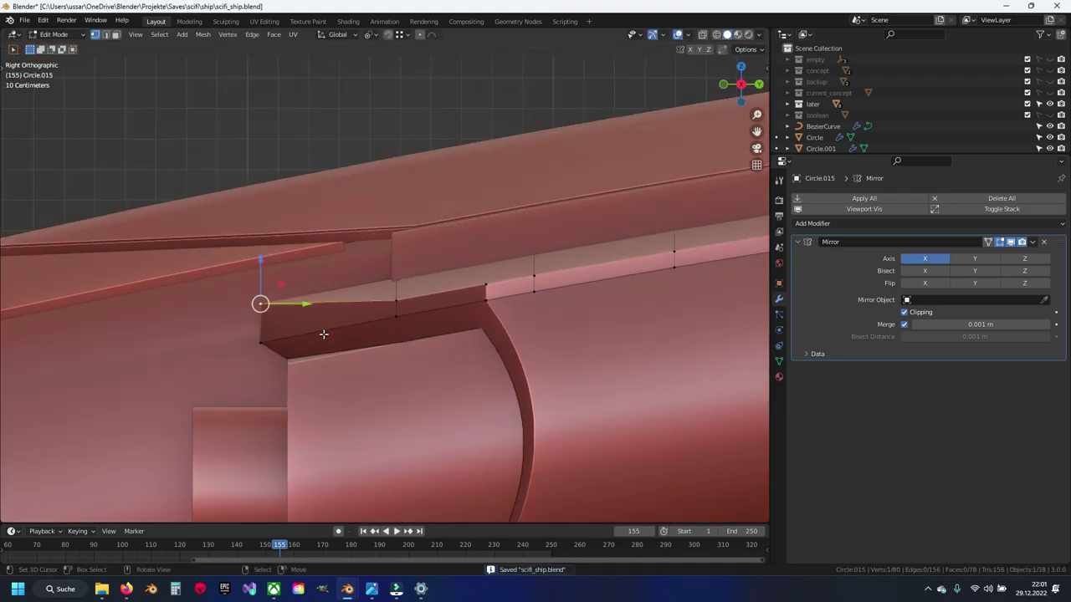
drag(259, 257, 261, 283)
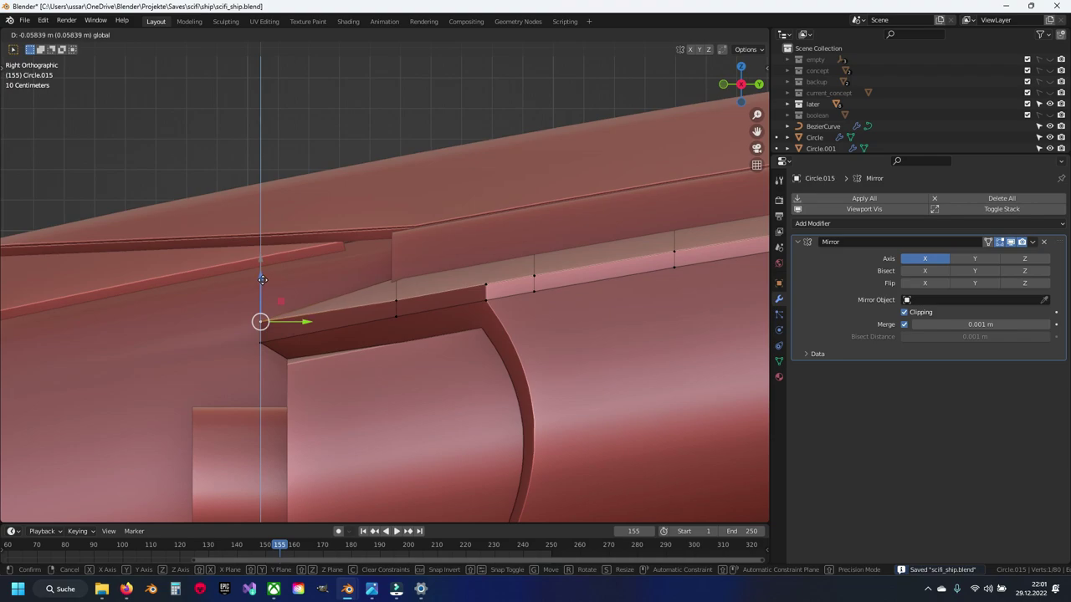
click(260, 284)
key(Tab)
scroll(334, 318, down, 3)
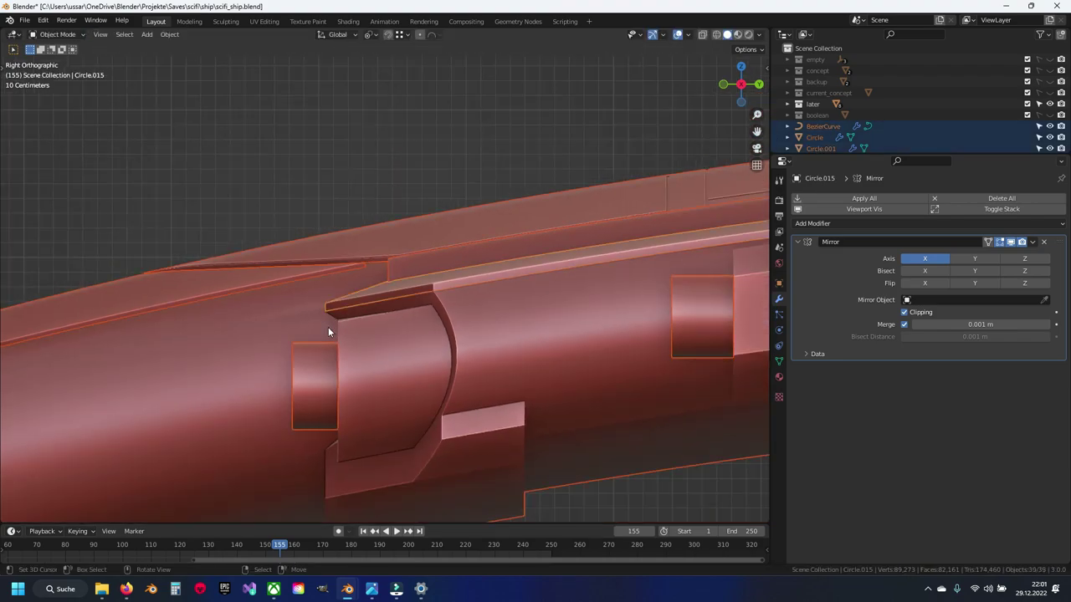
key(ctrl+s)
mouse_move(317, 327)
middle_down()
mouse_move(409, 372)
mouse_move(460, 375)
mouse_move(284, 400)
mouse_move(253, 418)
mouse_move(393, 402)
mouse_move(289, 376)
mouse_move(390, 382)
mouse_move(426, 263)
mouse_move(424, 359)
mouse_move(395, 362)
mouse_move(399, 325)
middle_up()
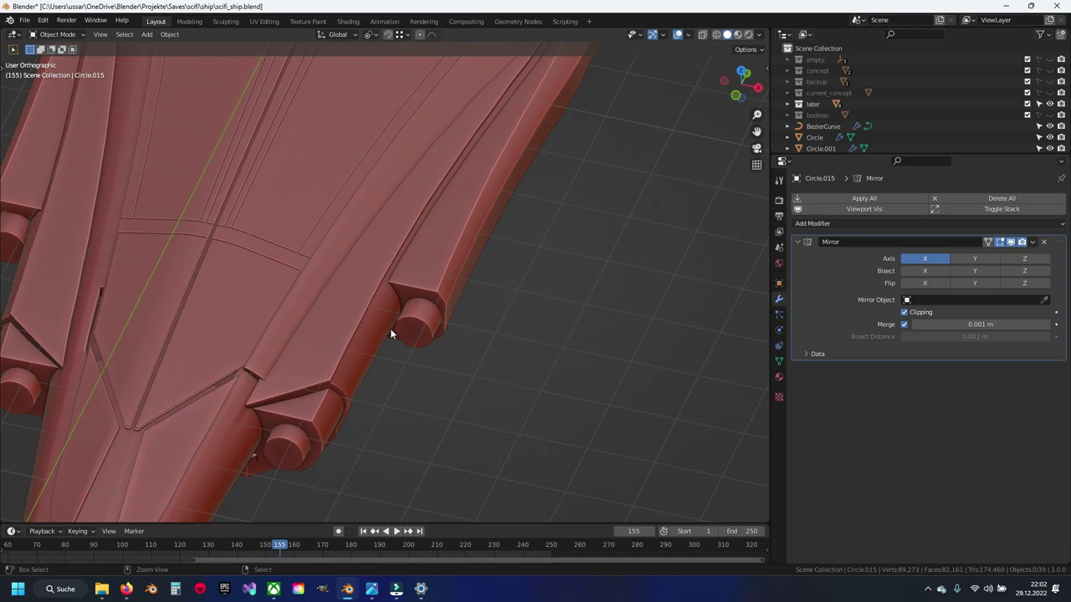
mouse_move(336, 332)
shift+middle_down()
mouse_move(420, 282)
mouse_move(308, 323)
mouse_move(406, 286)
mouse_move(328, 250)
mouse_move(293, 336)
mouse_move(374, 311)
mouse_move(374, 301)
mouse_move(363, 363)
mouse_move(279, 365)
mouse_move(415, 357)
mouse_move(359, 366)
mouse_move(449, 382)
mouse_move(424, 413)
mouse_move(365, 415)
mouse_move(263, 359)
mouse_move(445, 355)
mouse_move(487, 396)
mouse_move(416, 371)
mouse_move(502, 258)
mouse_move(433, 290)
mouse_move(318, 303)
mouse_move(338, 235)
mouse_move(459, 408)
mouse_move(411, 363)
mouse_move(430, 335)
mouse_move(437, 349)
mouse_move(303, 323)
mouse_move(373, 316)
mouse_move(463, 349)
mouse_move(509, 309)
shift+middle_up()
key(ctrl+s)
click(508, 308)
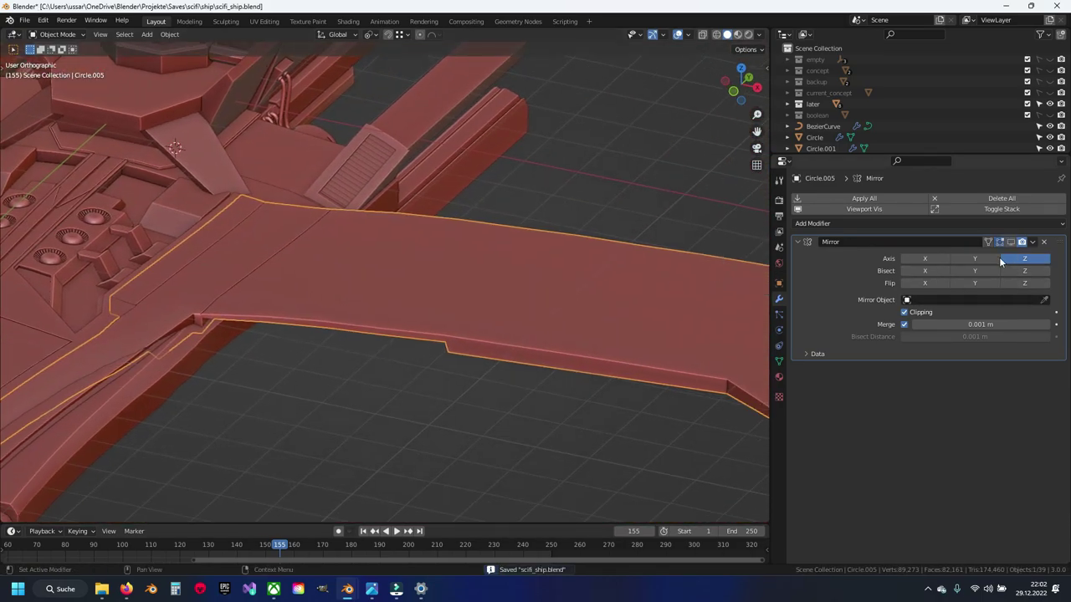
middle_drag(334, 276, 269, 271)
mouse_move(321, 293)
middle_down()
mouse_move(239, 313)
mouse_move(304, 263)
mouse_move(325, 224)
mouse_move(316, 290)
mouse_move(318, 206)
mouse_move(318, 255)
mouse_move(301, 289)
mouse_move(299, 212)
mouse_move(399, 293)
mouse_move(325, 260)
mouse_move(334, 242)
mouse_move(323, 339)
mouse_move(355, 291)
middle_up()
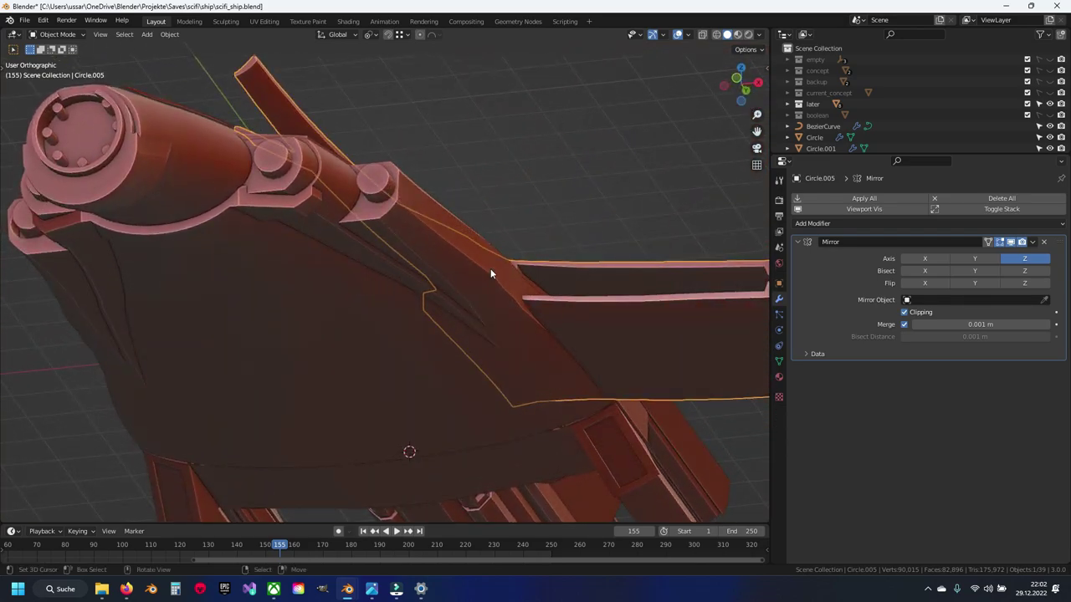
mouse_move(522, 255)
middle_down()
mouse_move(355, 295)
mouse_move(486, 283)
mouse_move(385, 369)
mouse_move(372, 308)
mouse_move(554, 338)
mouse_move(459, 335)
mouse_move(658, 262)
mouse_move(490, 267)
middle_up()
scroll(371, 308, up, 4)
scroll(371, 308, down, 4)
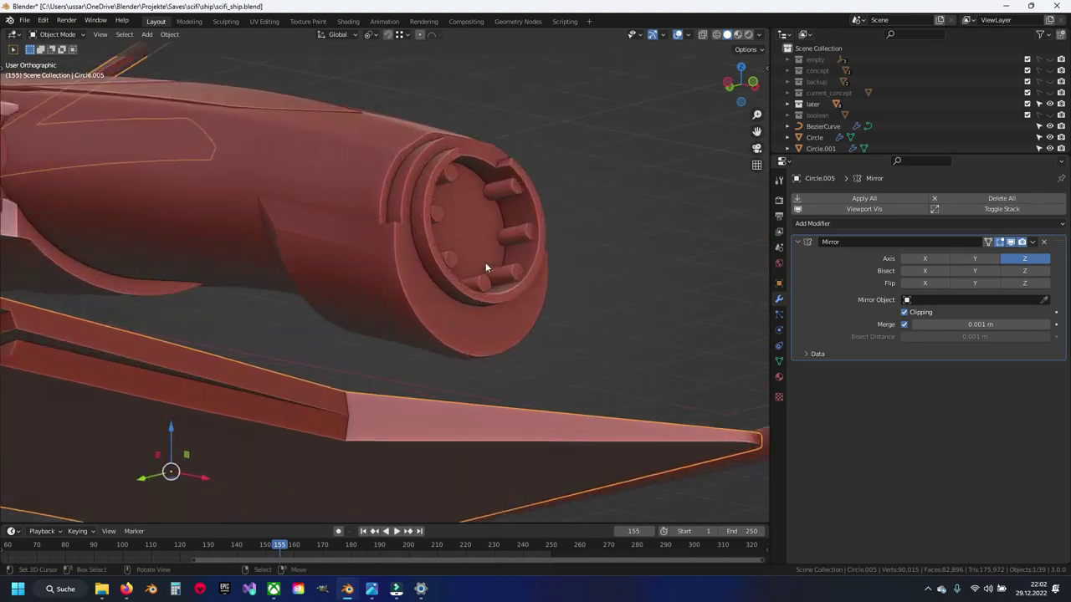
scroll(485, 266, up, 2)
scroll(486, 261, down, 3)
key(KP_1)
Select the nozzle's ring of bolt circles in Edit Mode and shift them along X
scroll(236, 332, up, 2)
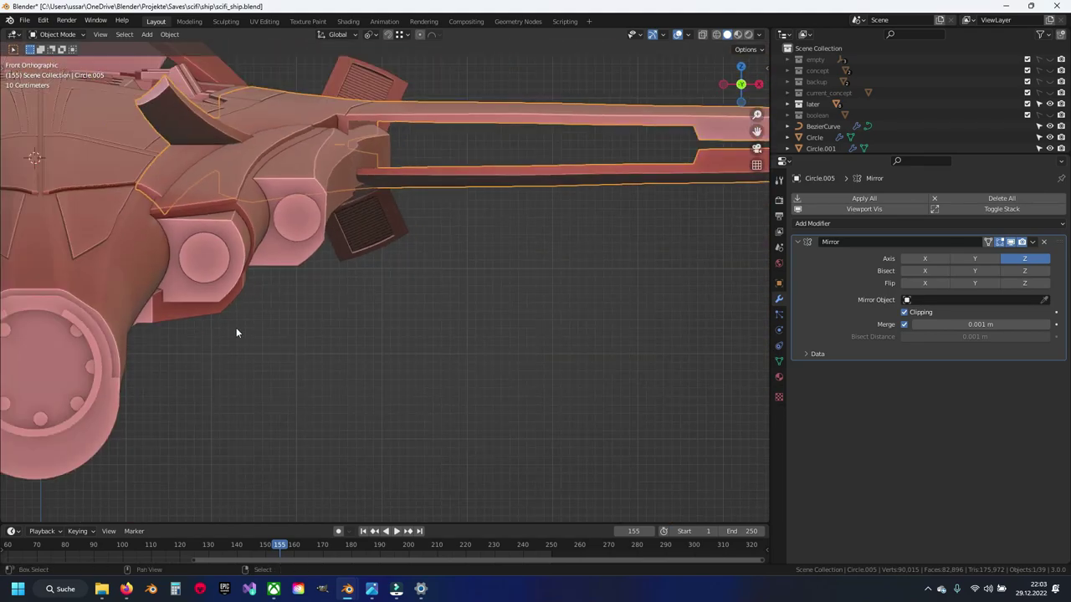
shift+middle_drag(237, 333, 394, 340)
scroll(371, 349, up, 2)
scroll(412, 308, down, 2)
scroll(378, 326, up, 2)
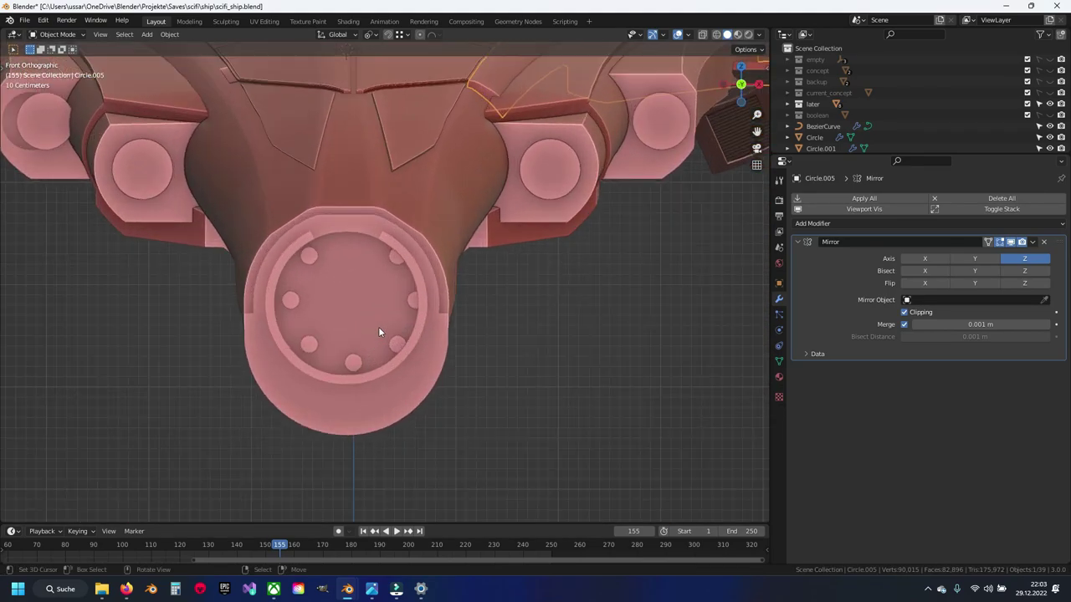
scroll(336, 418, up, 1)
click(336, 420)
key(Tab)
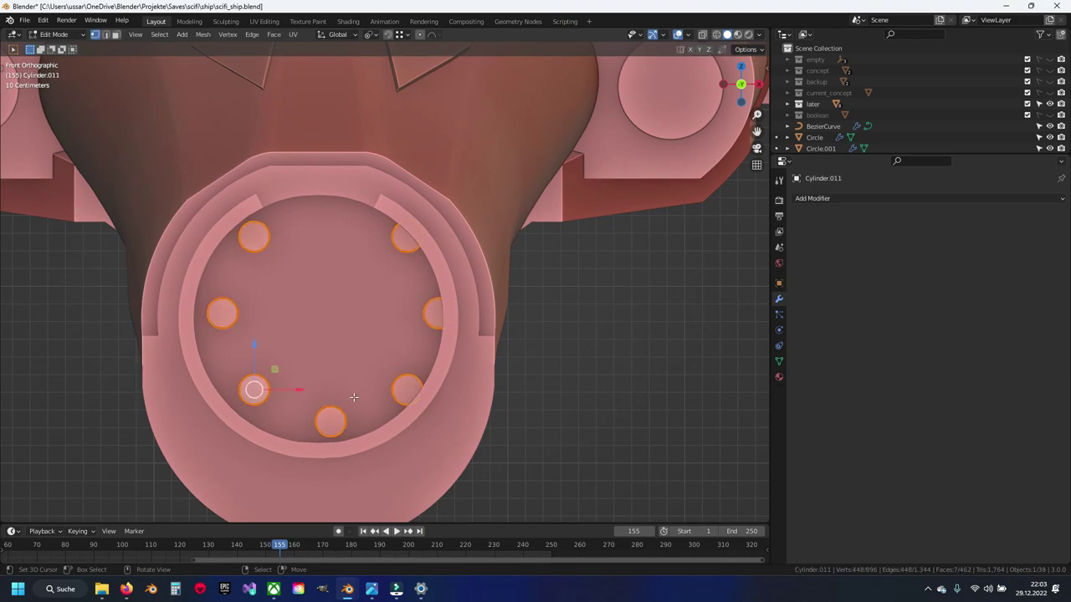
key(alt+a)
key(g)
key(x)
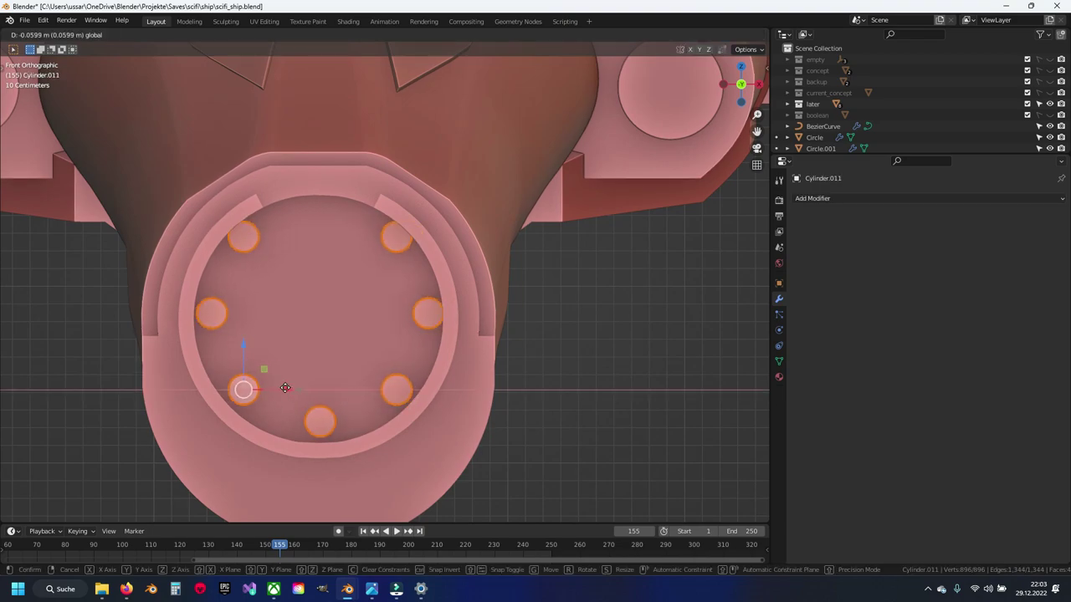
click(284, 387)
Inspect the nozzle in wireframe and undo the bolt move
key(shift+z)
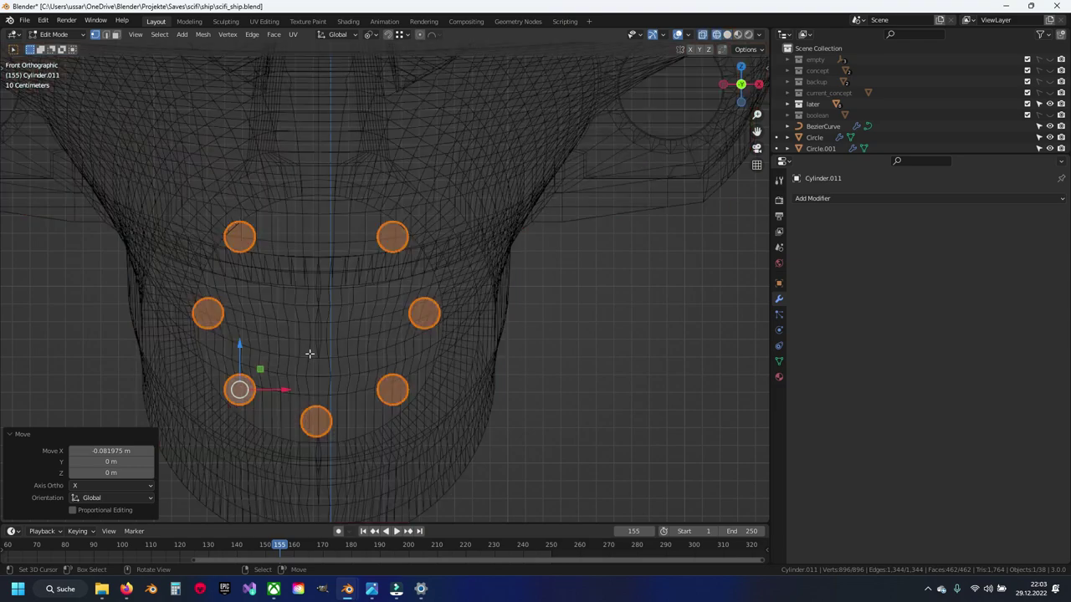
scroll(310, 353, down, 1)
scroll(309, 353, down, 4)
scroll(309, 353, up, 1)
scroll(310, 353, up, 2)
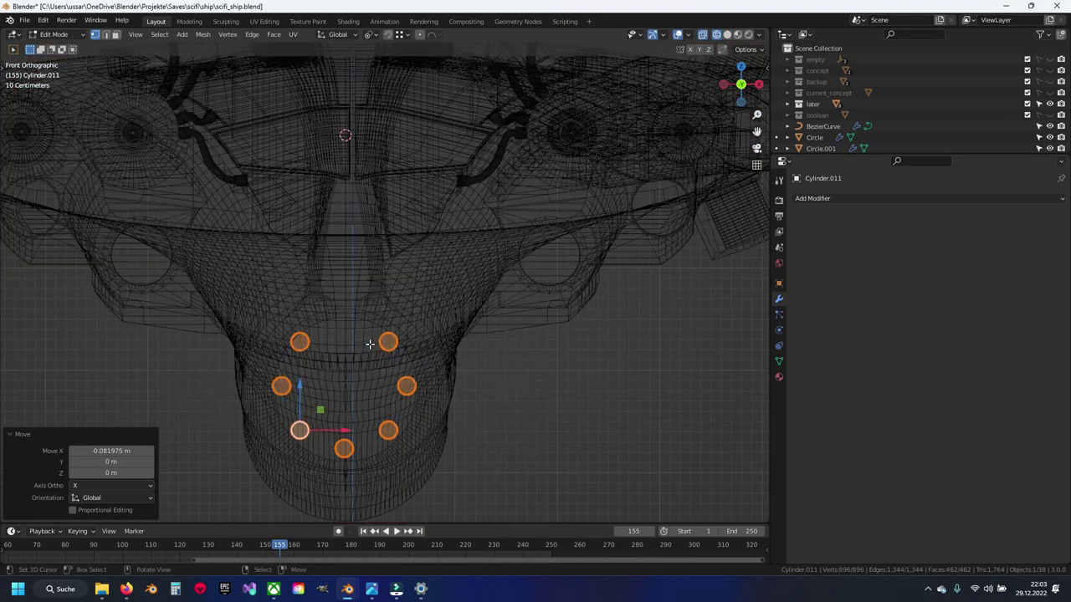
scroll(310, 353, down, 1)
shift+middle_drag(397, 282, 397, 361)
key(ctrl+z)
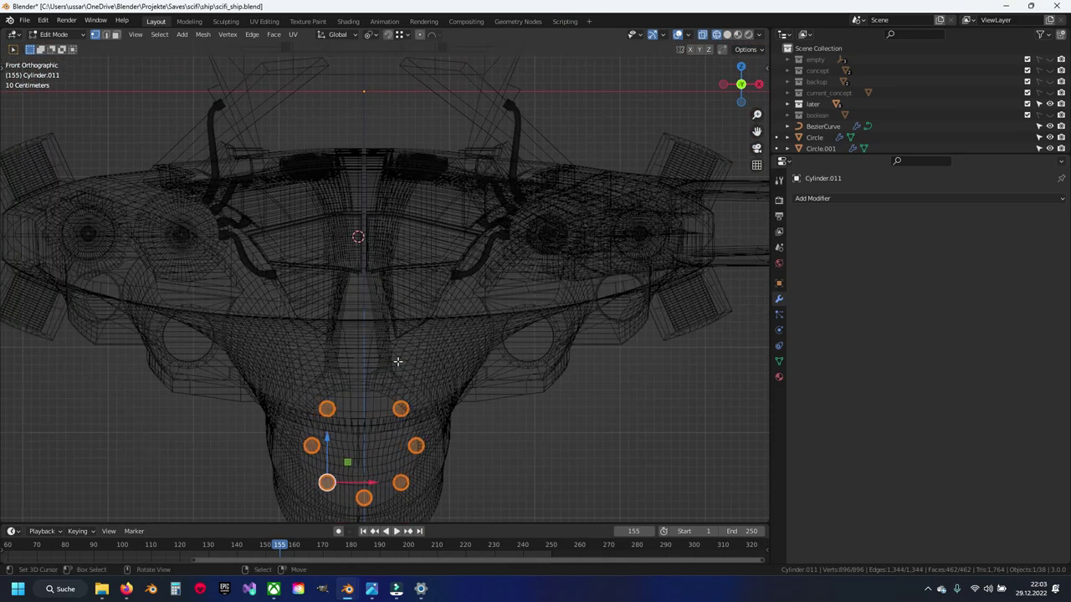
Select the Circle hull object and snap the 3D cursor to the world origin
key(Tab)
click(402, 363)
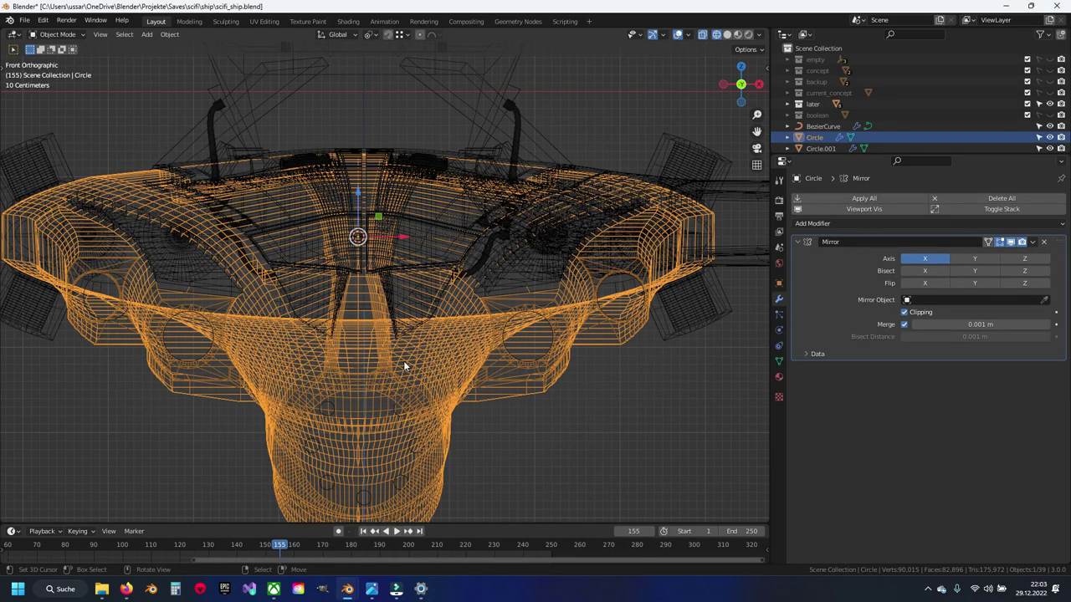
scroll(413, 338, up, 1)
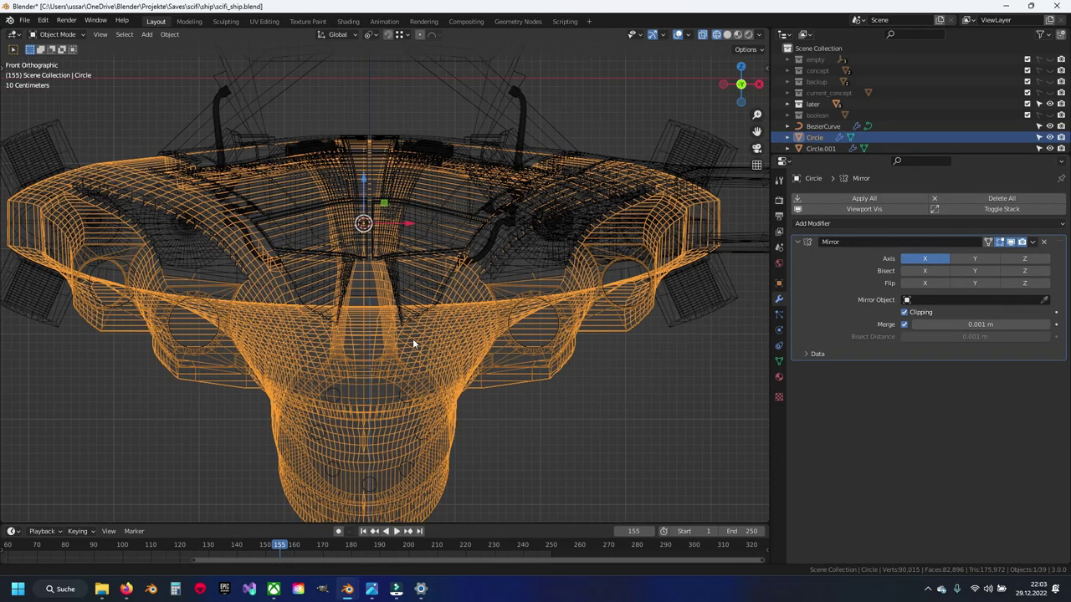
scroll(415, 356, up, 2)
scroll(415, 358, up, 1)
scroll(415, 358, up, 2)
scroll(400, 386, up, 1)
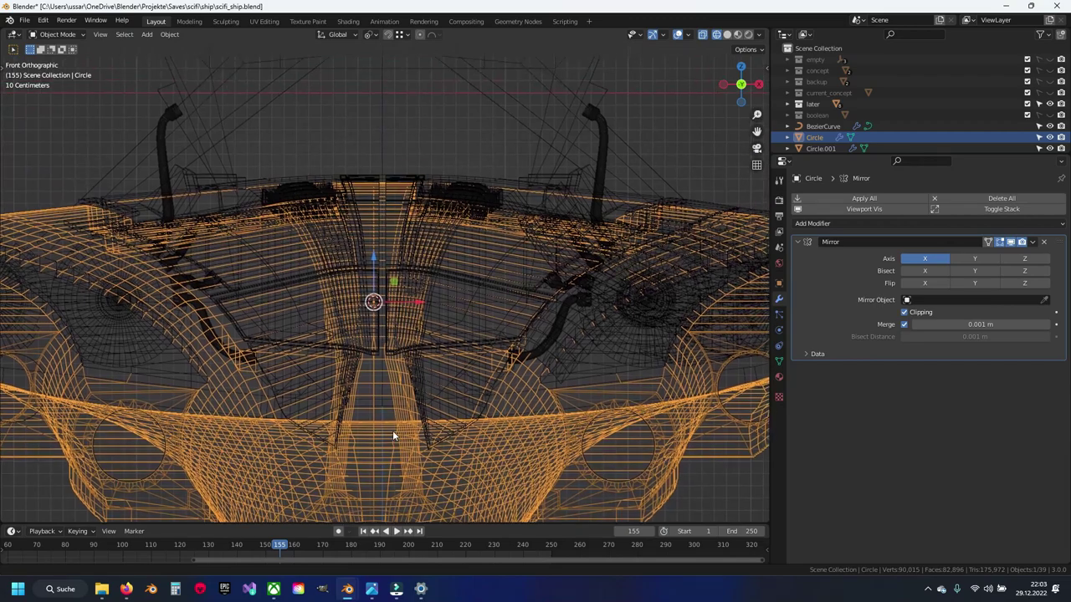
key(shift+s)
click(374, 416)
Move the Circle hull about 0.07 m along X
shift+middle_drag(415, 284, 402, 358)
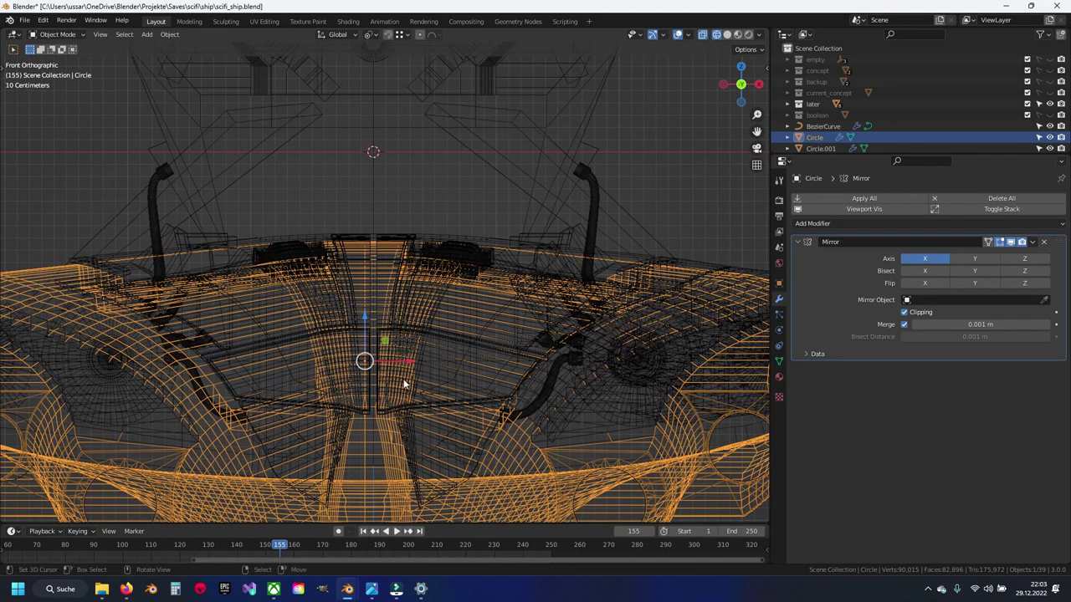
key(g)
key(x)
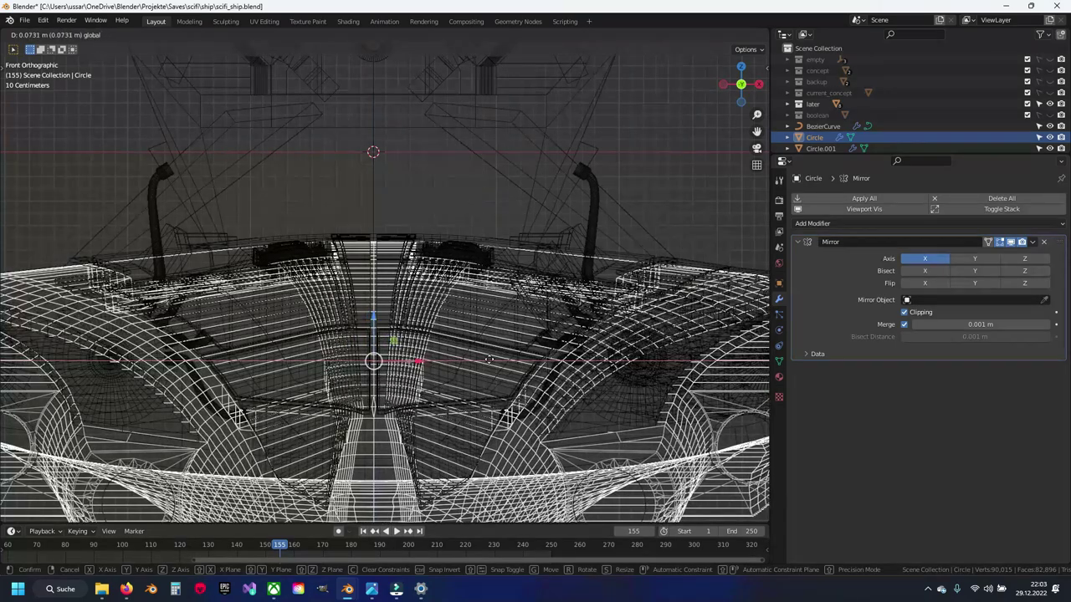
click(485, 358)
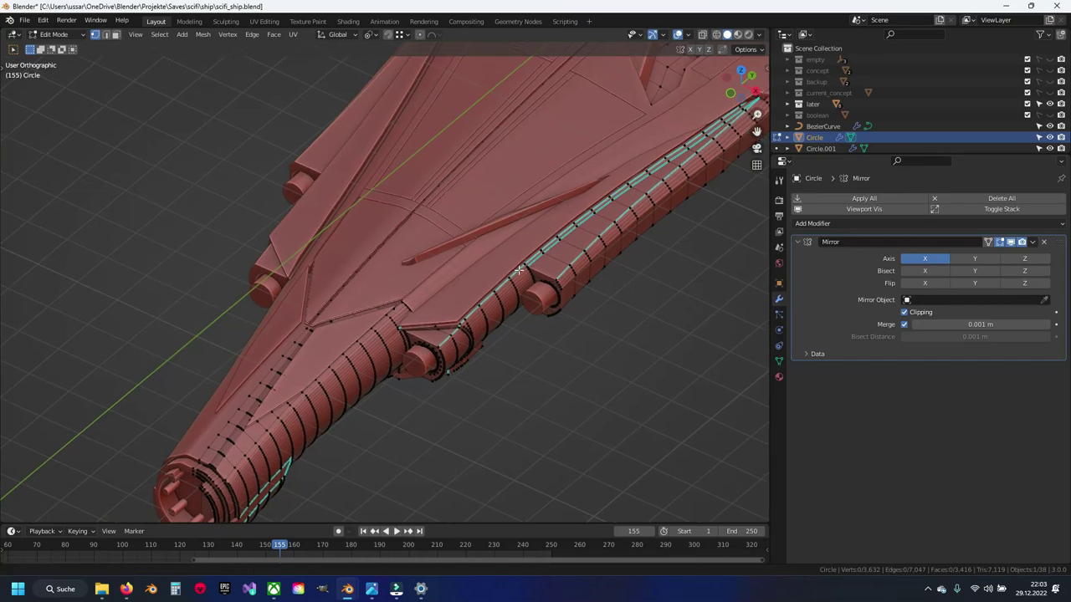
Return to Object Mode and save scifi_ship.blend
key(Tab)
key(ctrl+s)
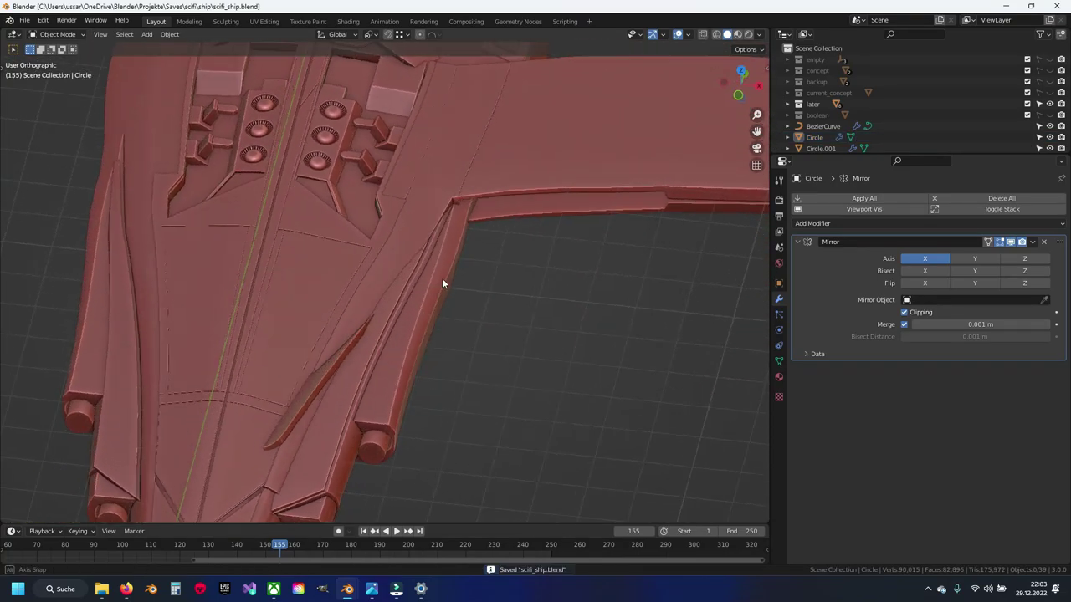
scroll(445, 234, down, 5)
scroll(446, 251, up, 5)
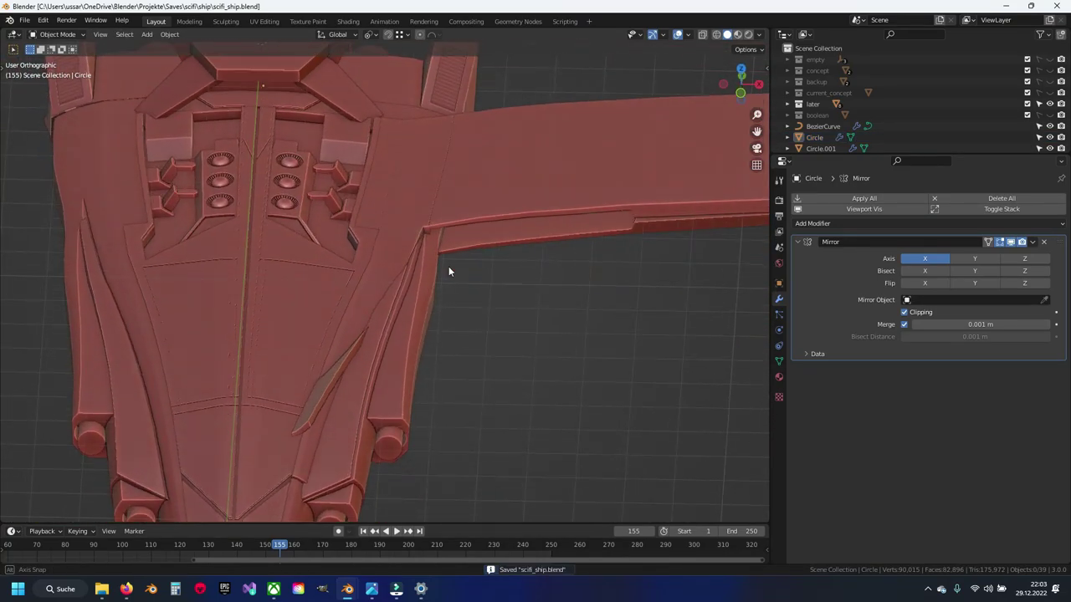
Select the Circle hull and orbit to a head-on view of the ship
shift+middle_drag(448, 266, 458, 327)
scroll(408, 300, up, 4)
mouse_move(406, 300)
shift+middle_down()
mouse_move(539, 327)
mouse_move(468, 323)
shift+middle_up()
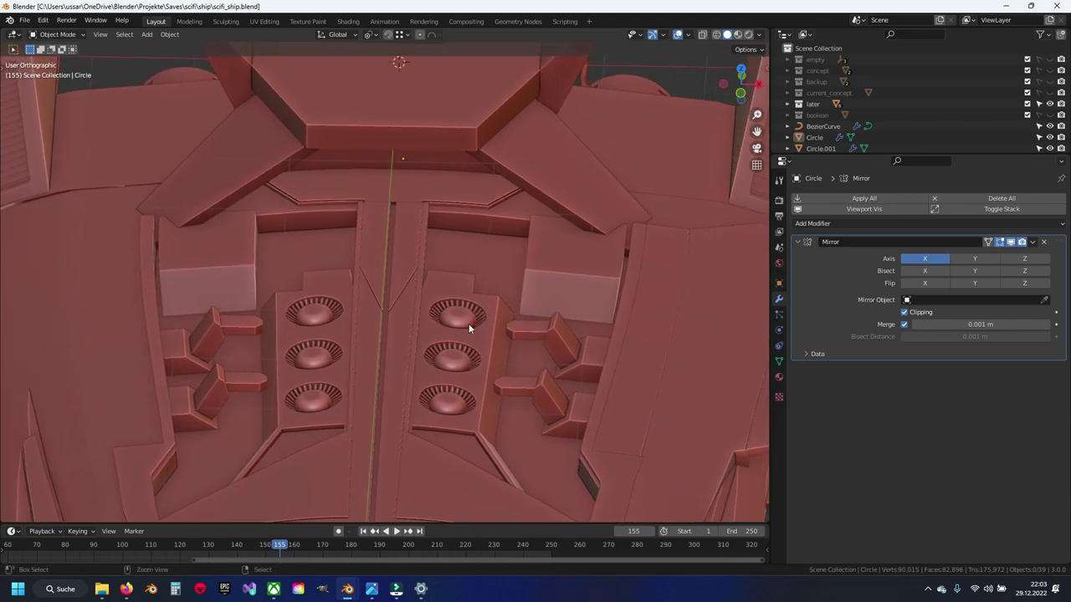
key(a)
key(a)
key(a)
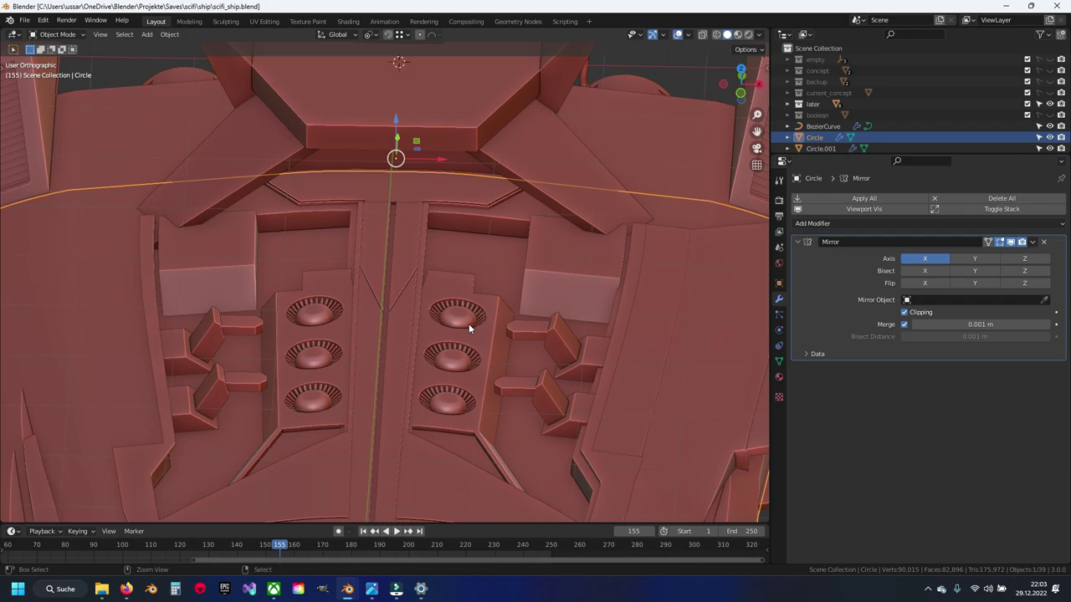
middle_drag(469, 324, 459, 282)
View the hull mesh in wireframe to see through to the nozzle
key(Tab)
scroll(459, 148, up, 5)
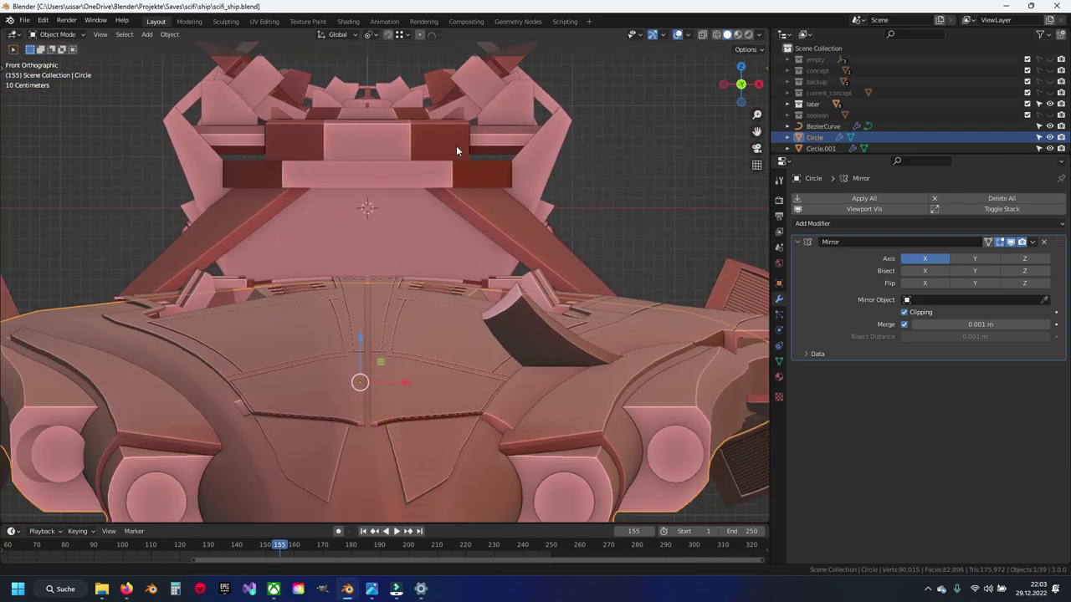
scroll(421, 318, up, 3)
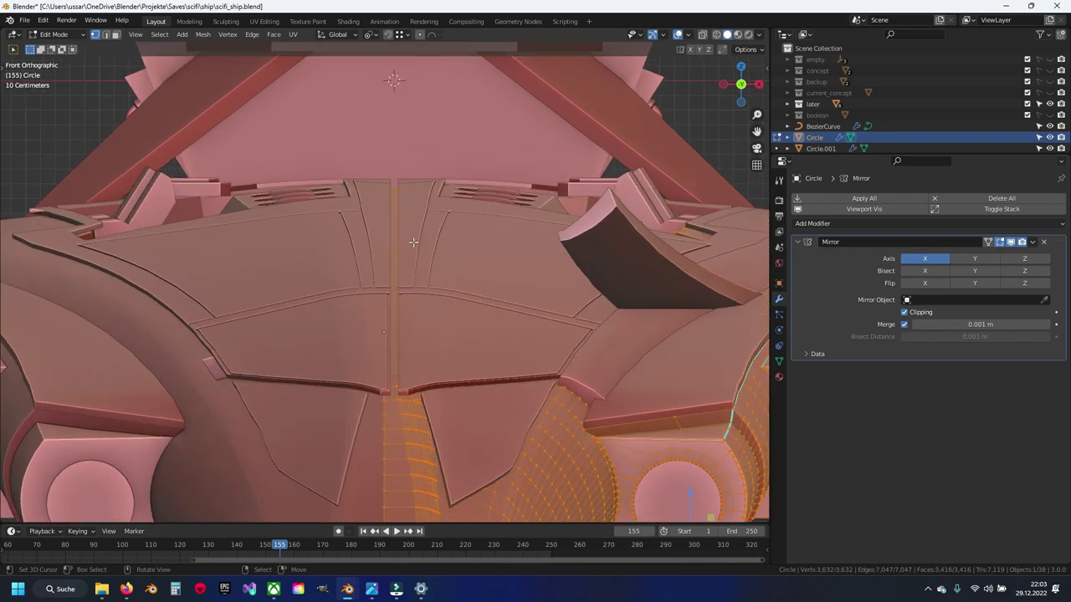
key(shift+z)
shift+scroll(399, 243, up, 2)
scroll(403, 226, up, 1)
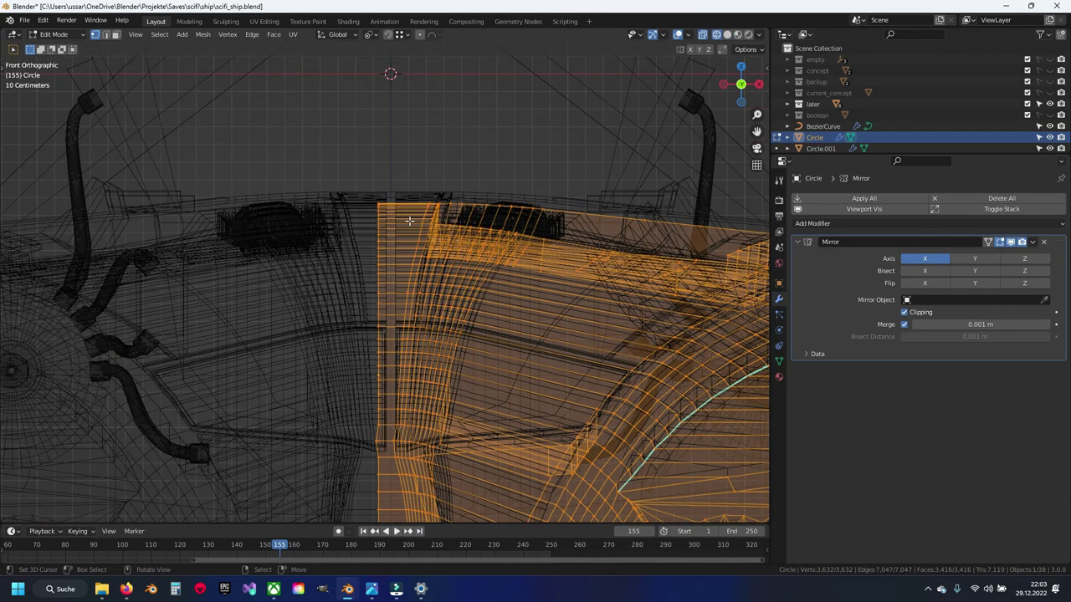
scroll(410, 209, up, 1)
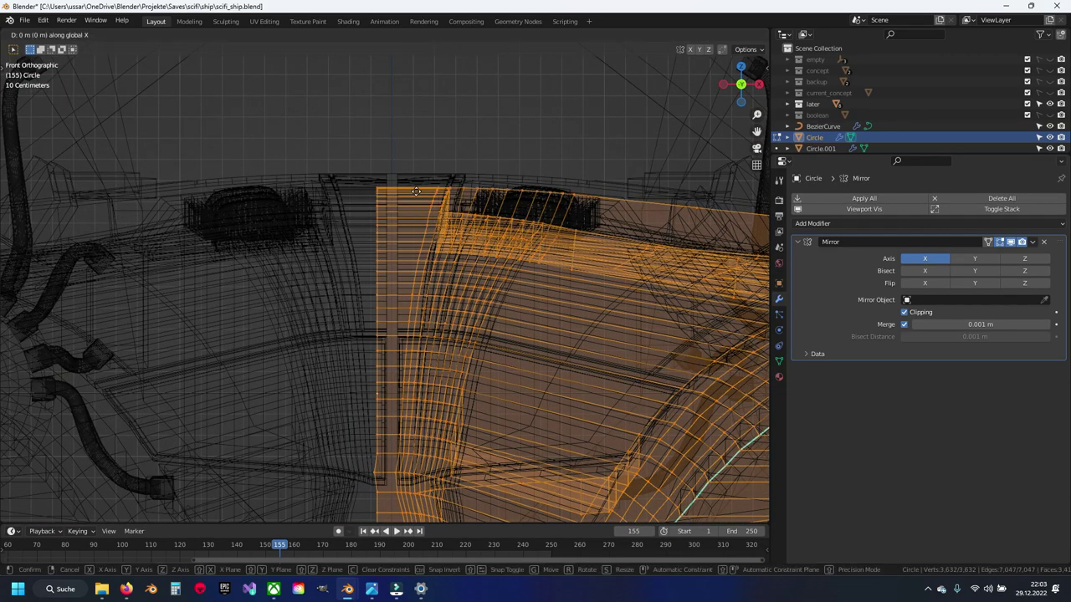
key(y)
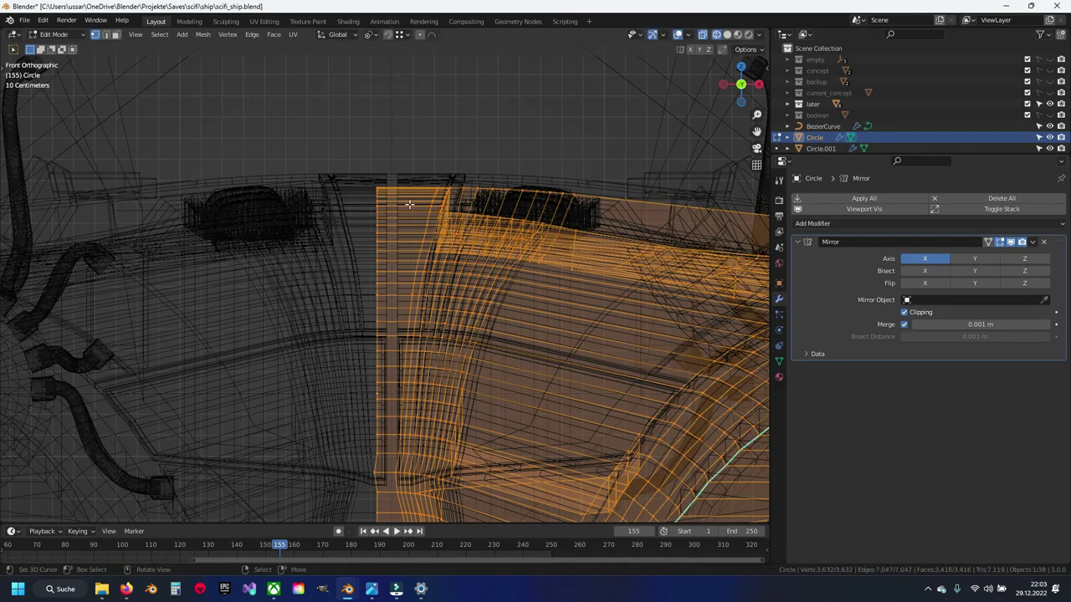
scroll(409, 204, down, 3)
In Object Mode, shift the Circle hull about 0.07 m along X
key(Tab)
scroll(403, 230, up, 2)
scroll(404, 229, up, 1)
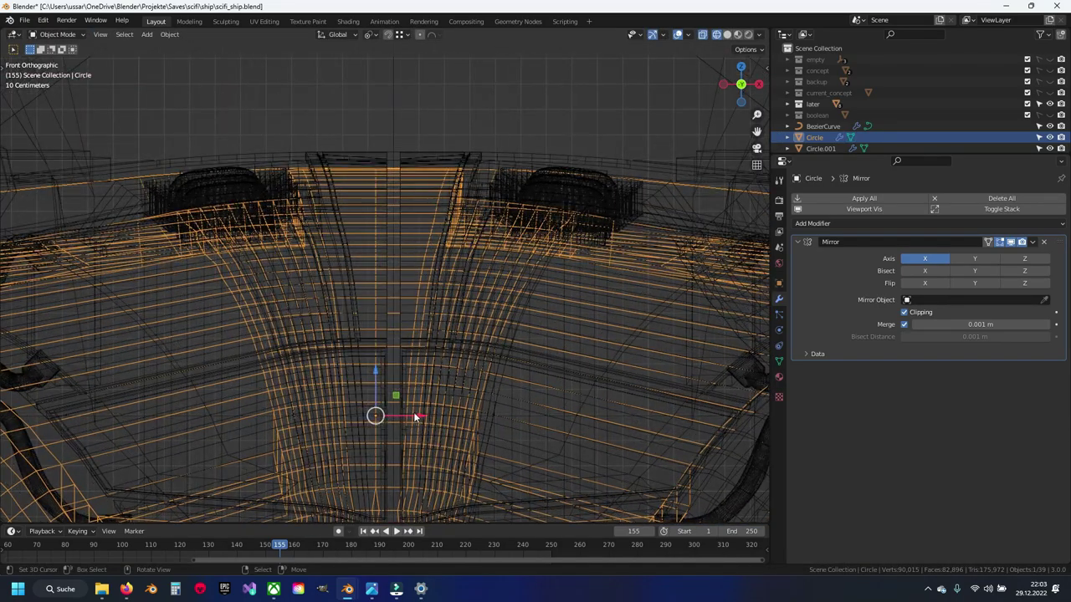
key(g)
key(x)
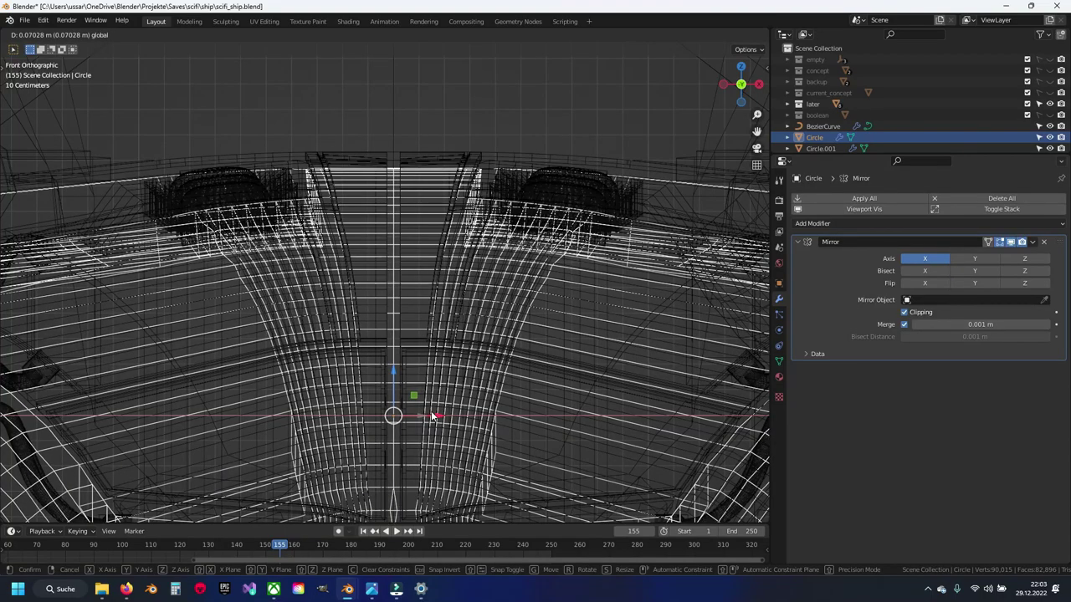
click(432, 416)
scroll(432, 415, down, 2)
Raise the hull 0.027588 m along Z in solid shading and save the file
key(shift+z)
scroll(425, 255, up, 3)
scroll(414, 278, up, 2)
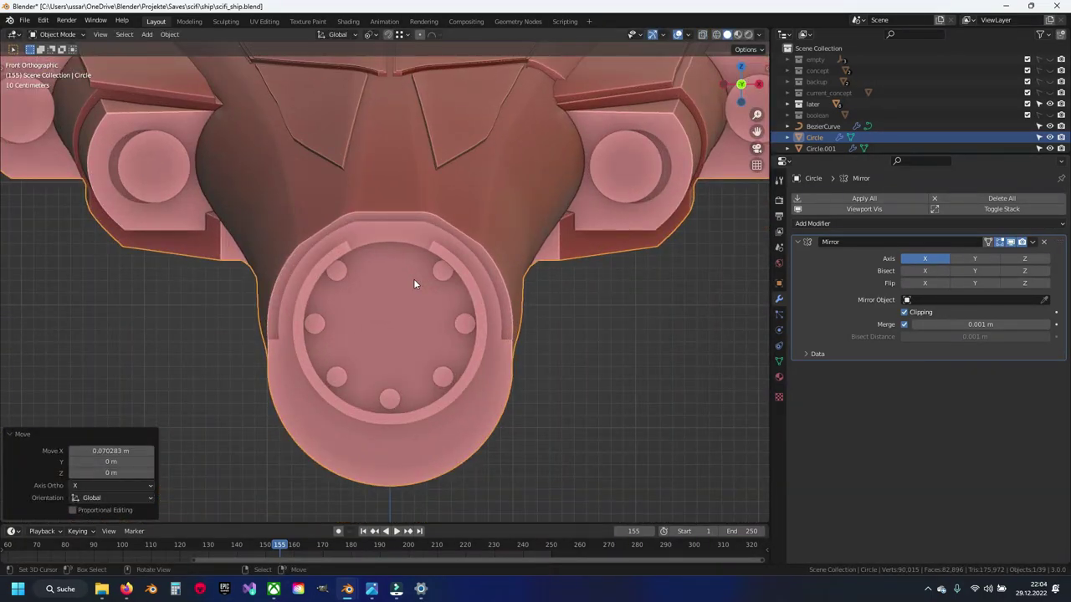
scroll(413, 283, up, 3)
key(g)
key(z)
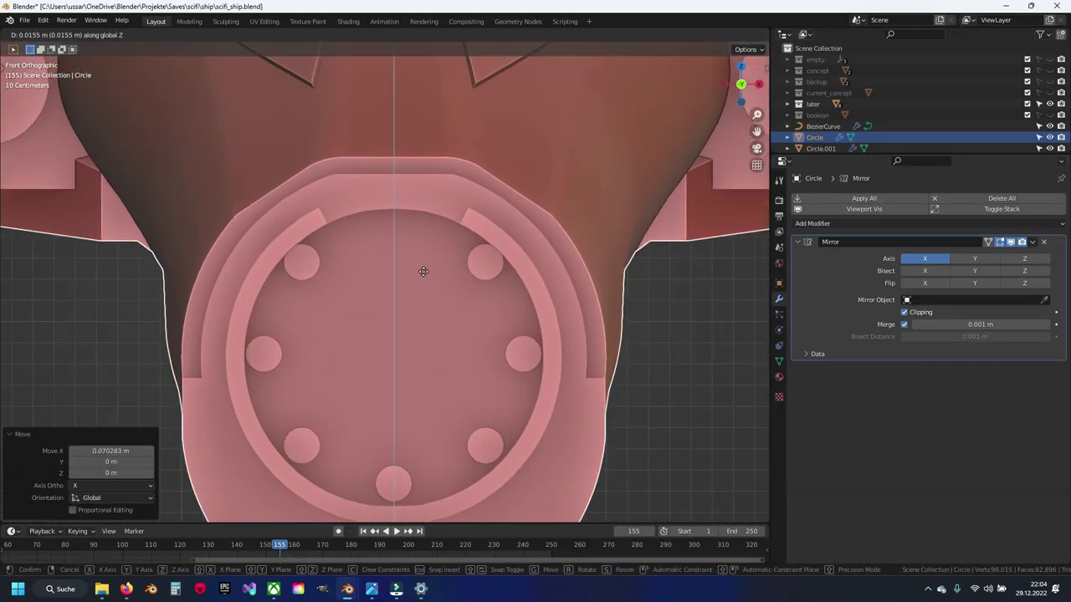
click(426, 248)
scroll(427, 210, down, 4)
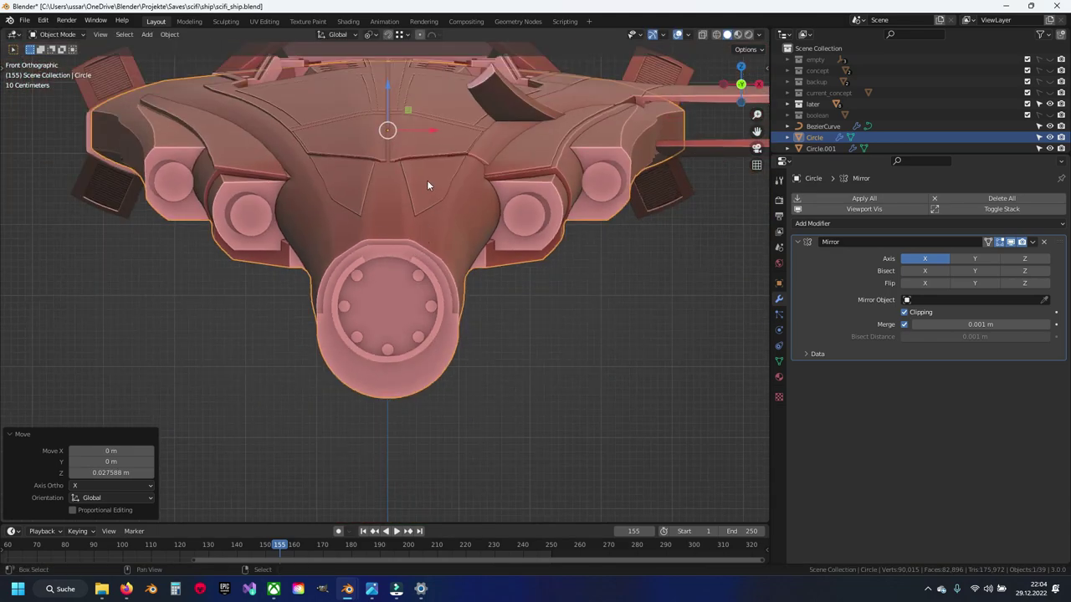
mouse_move(426, 180)
middle_down()
mouse_move(416, 329)
mouse_move(391, 271)
mouse_move(371, 251)
mouse_move(360, 268)
mouse_move(281, 171)
mouse_move(240, 93)
mouse_move(369, 214)
middle_up()
key(ctrl+s)
Select Cylinder.012 and edit its mesh in Front view
click(281, 171)
mouse_move(440, 220)
middle_down()
mouse_move(386, 262)
mouse_move(223, 271)
mouse_move(234, 320)
mouse_move(328, 319)
middle_up()
key(KP_1)
scroll(387, 262, up, 2)
key(Tab)
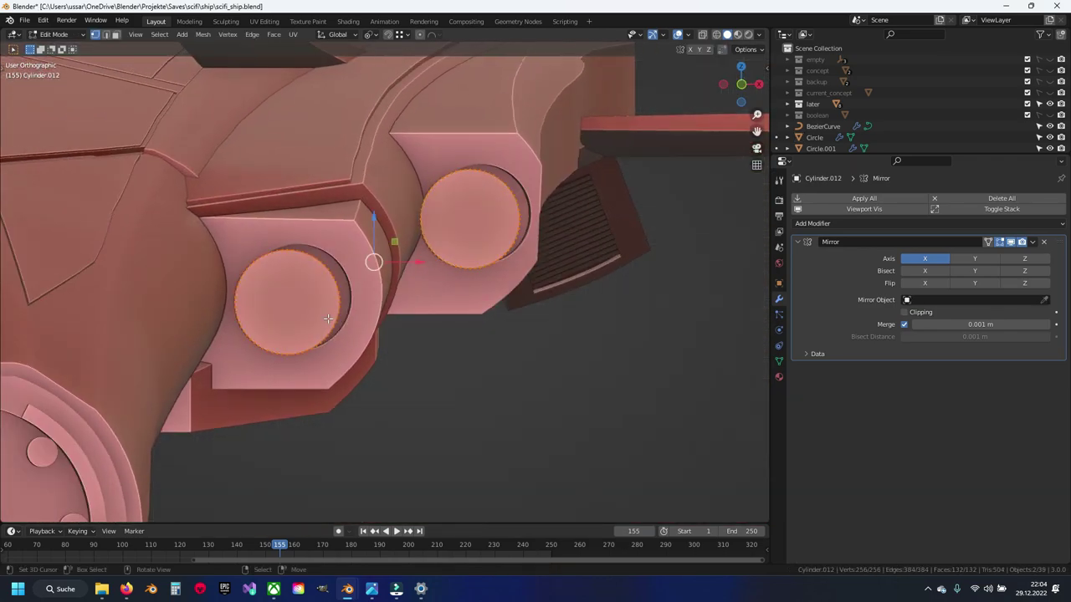
key(KP_1)
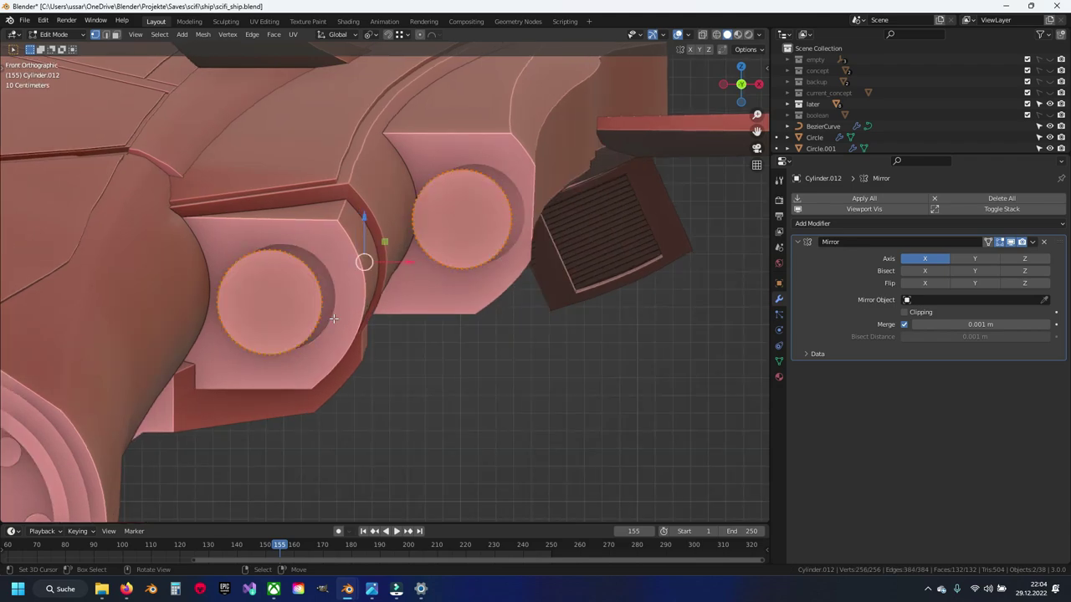
Move the plug discs about 0.075 m on X and 0.027 m up, then save
scroll(333, 318, up, 2)
key(g)
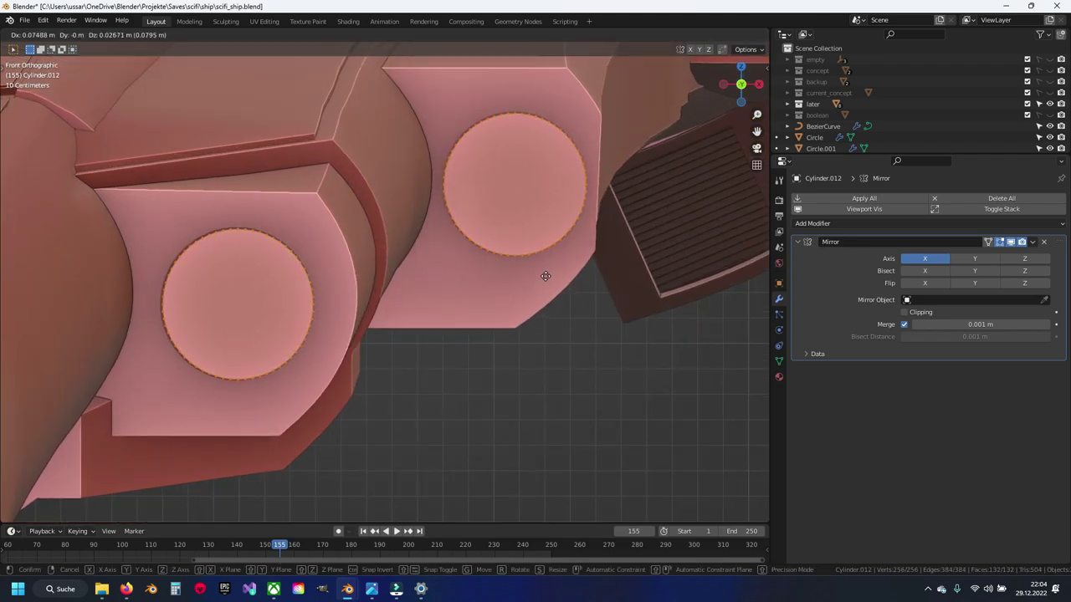
click(533, 278)
scroll(426, 310, down, 8)
key(Tab)
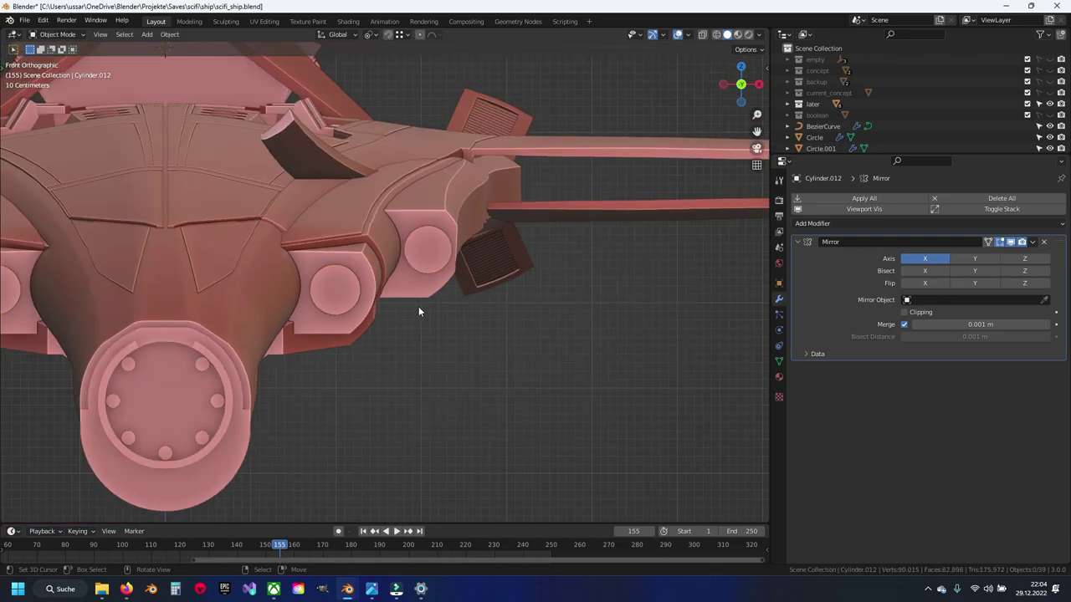
key(ctrl+s)
scroll(347, 338, up, 5)
mouse_move(435, 302)
middle_down()
mouse_move(313, 354)
mouse_move(370, 327)
mouse_move(380, 290)
middle_up()
scroll(316, 354, down, 4)
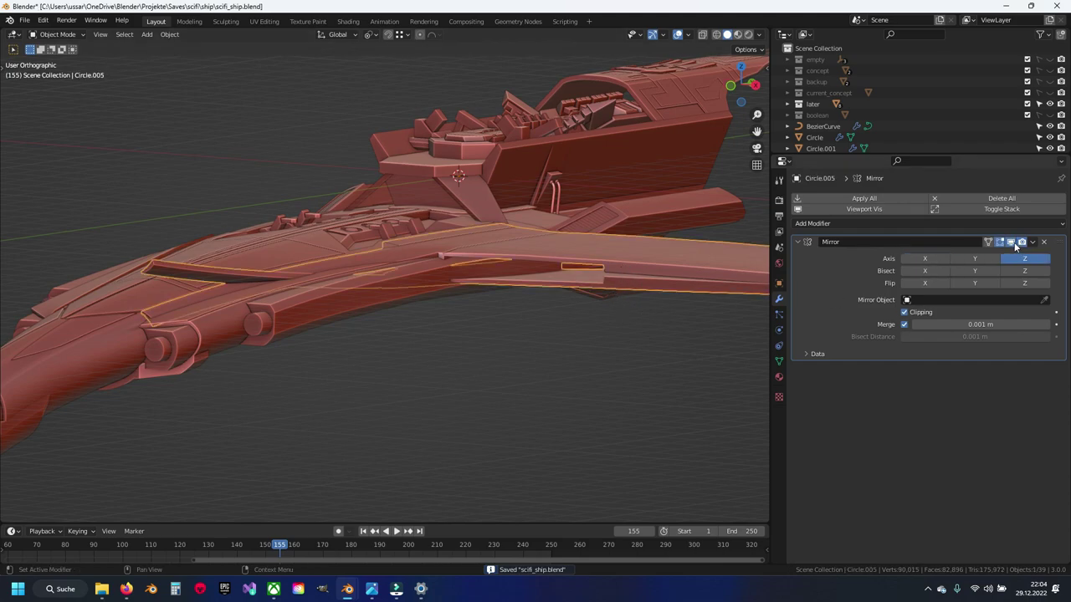
Save, then select the Circle.005 wing plate from above and edit its mesh
mouse_move(406, 288)
alt+middle_down()
mouse_move(462, 310)
mouse_move(418, 365)
mouse_move(419, 387)
mouse_move(446, 216)
mouse_move(430, 296)
mouse_move(436, 336)
alt+middle_up()
key(ctrl+s)
scroll(461, 309, up, 2)
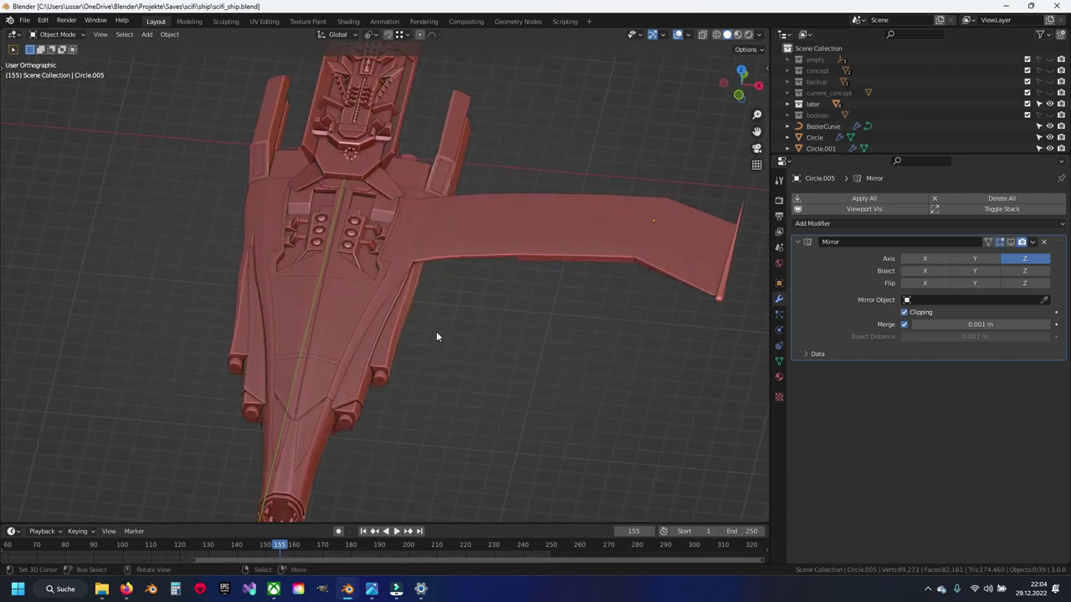
scroll(436, 334, up, 2)
click(466, 245)
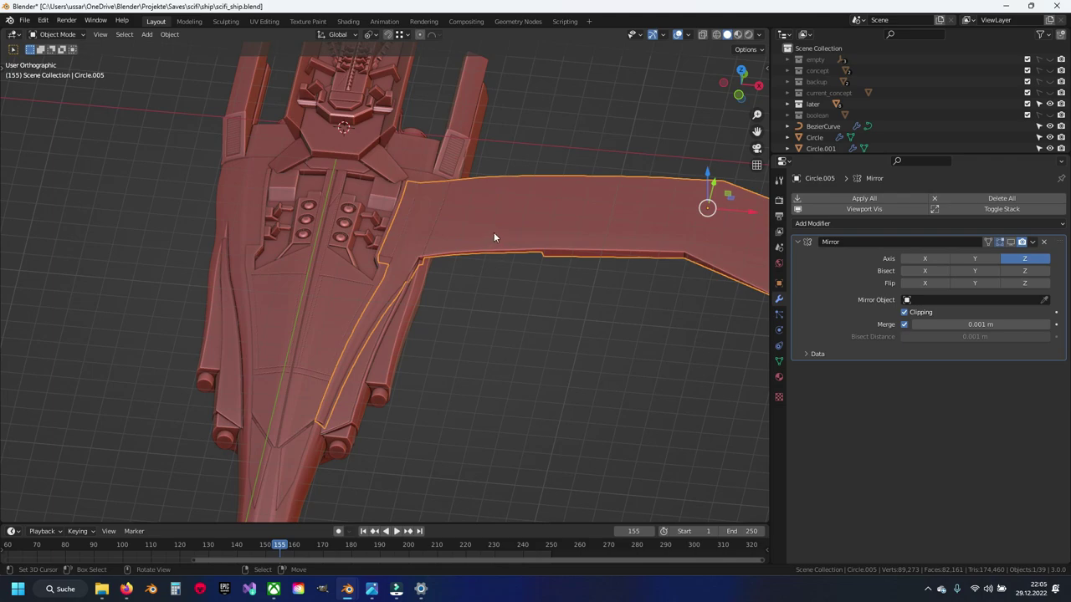
key(Tab)
Duplicate the whole wing plate downward and flip the copy with a scale of -1
key(a)
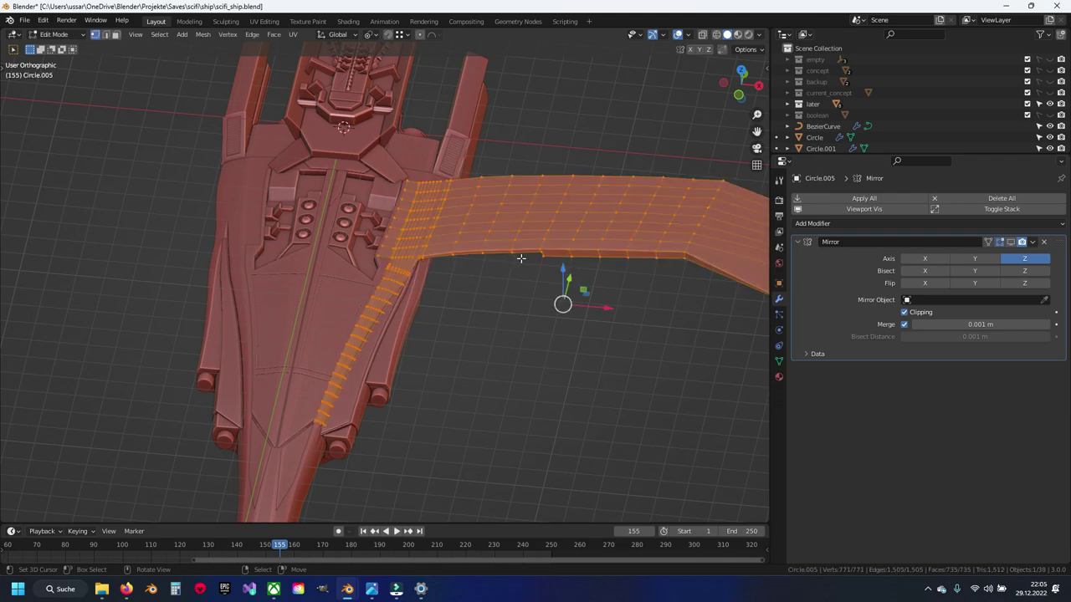
key(z)
click(537, 276)
middle_drag(537, 276, 519, 281)
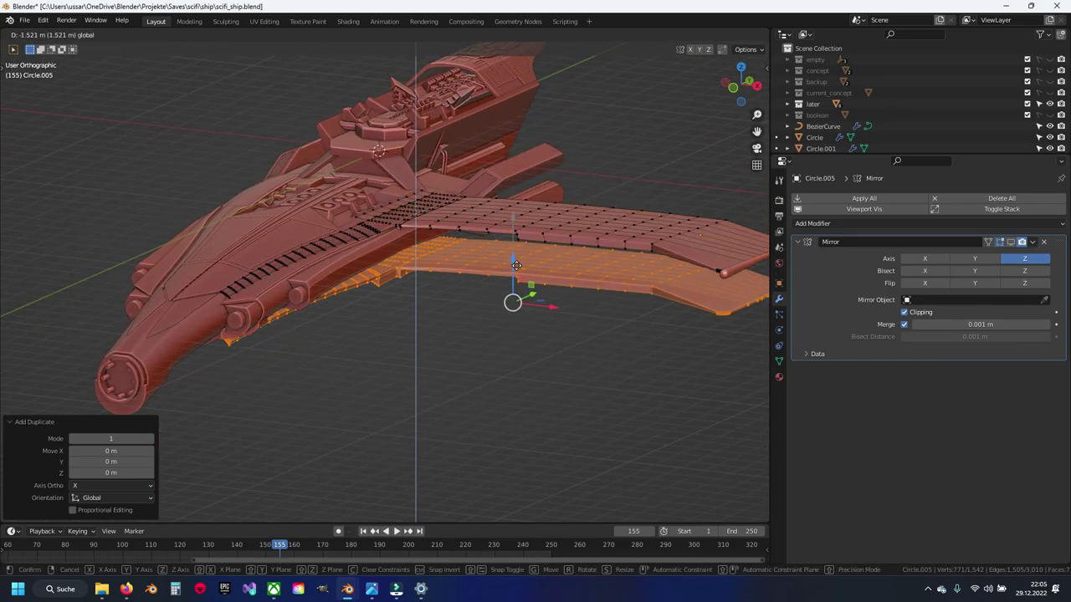
text(s)
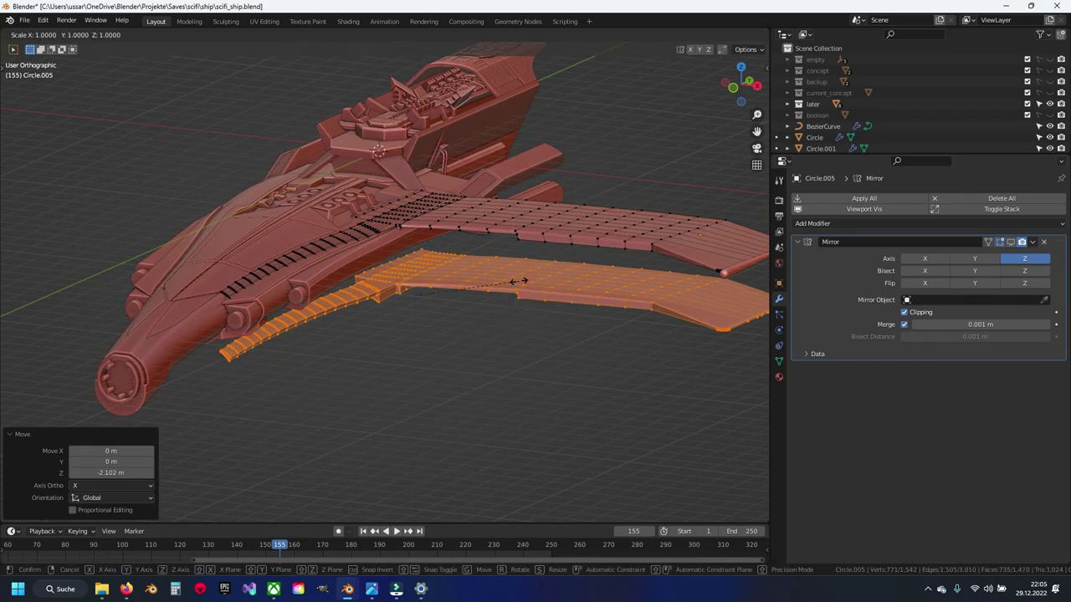
text(-1)
key(Return)
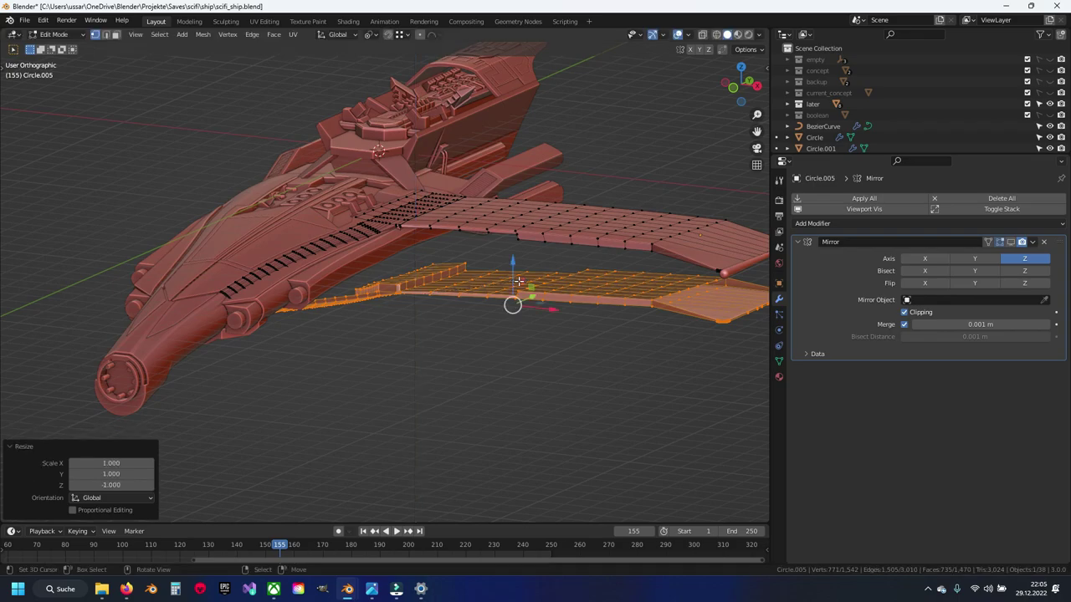
Move the flipped copy along Z in two adjustments so it sits just under the main wing
mouse_move(519, 281)
middle_down()
mouse_move(481, 172)
mouse_move(490, 185)
mouse_move(448, 275)
mouse_move(486, 239)
middle_up()
scroll(448, 274, up, 2)
key(g)
key(z)
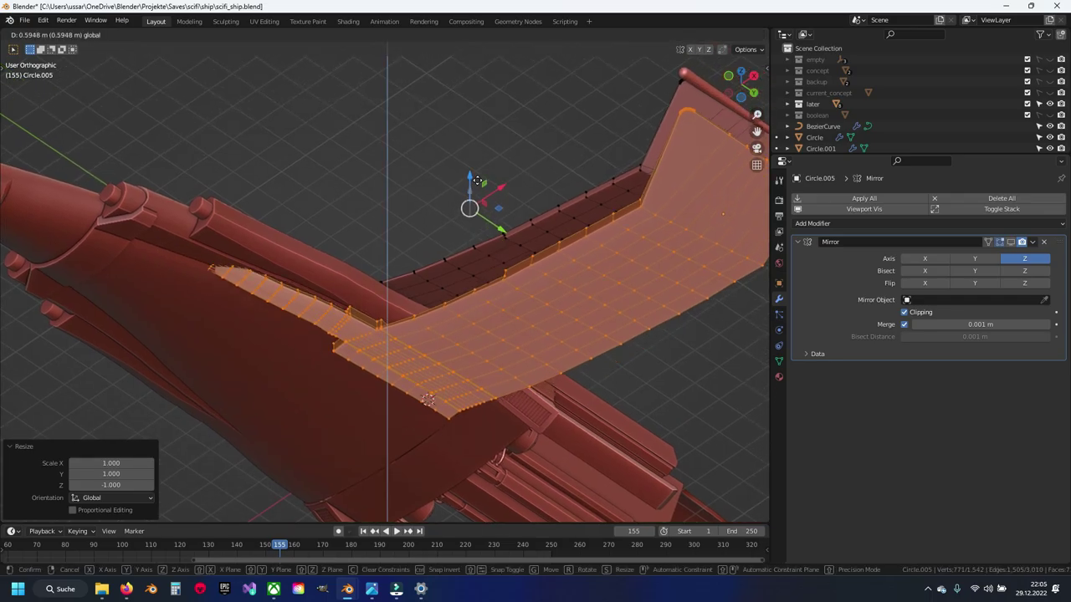
click(483, 167)
mouse_move(483, 166)
middle_down()
mouse_move(554, 156)
mouse_move(402, 287)
middle_up()
scroll(402, 287, up, 2)
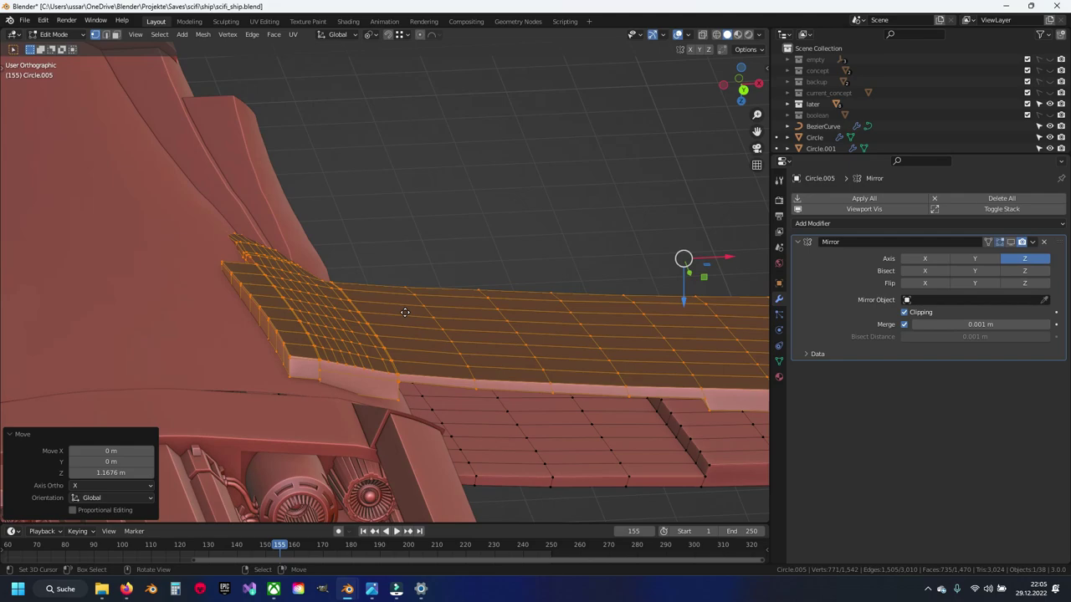
key(g)
key(z)
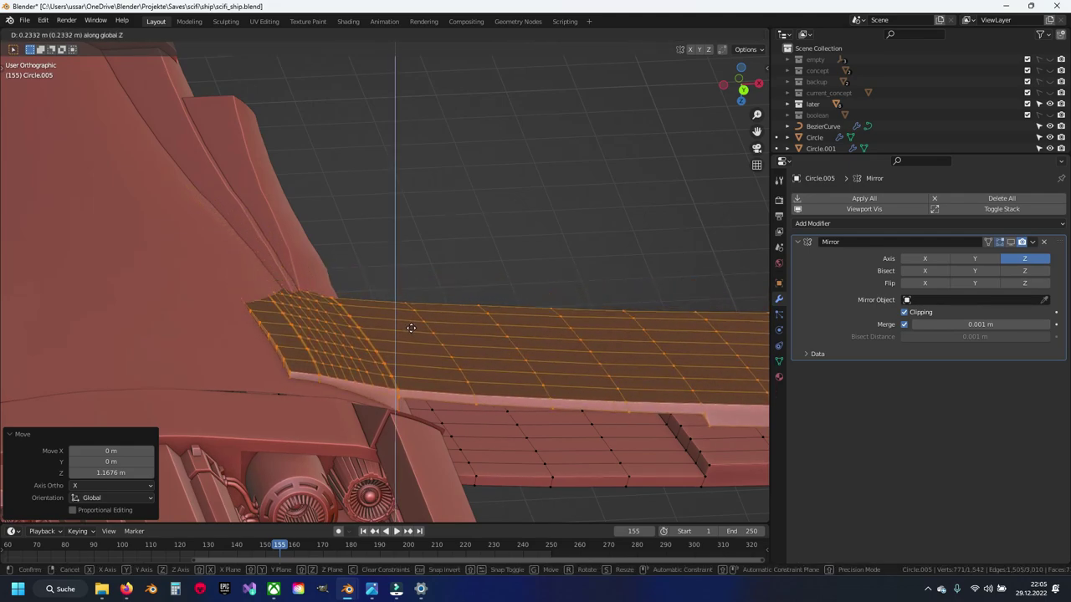
click(411, 323)
mouse_move(411, 323)
middle_down()
mouse_move(273, 311)
mouse_move(435, 333)
mouse_move(371, 365)
mouse_move(375, 337)
mouse_move(421, 354)
mouse_move(349, 349)
mouse_move(349, 337)
mouse_move(343, 356)
mouse_move(359, 418)
mouse_move(445, 395)
middle_up()
scroll(435, 332, down, 3)
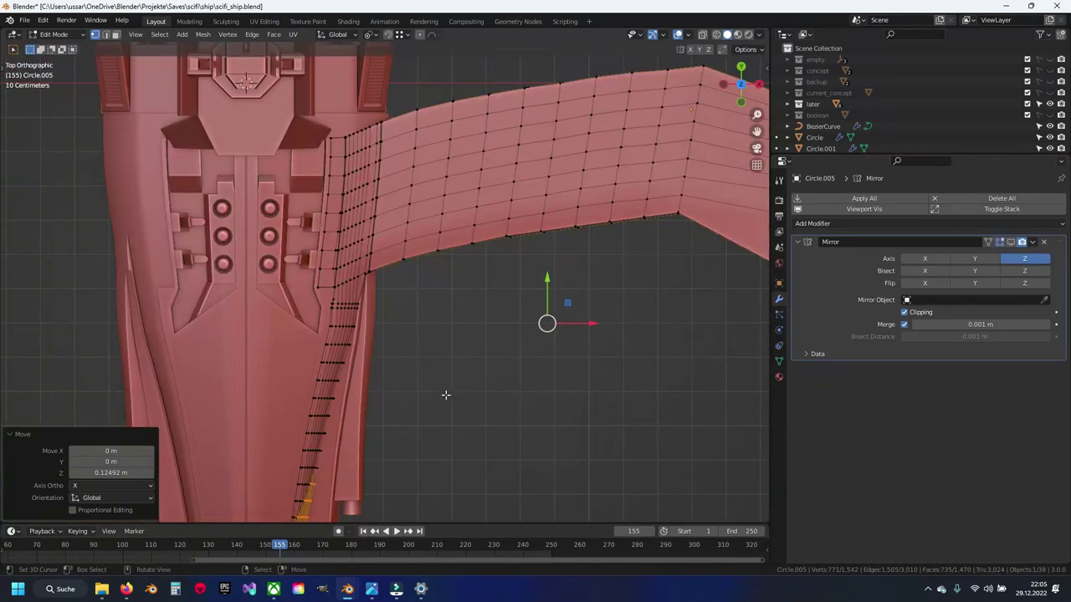
In Right view with X-ray, keep the wing copy's middle and delete the extra vertices
key(KP_3)
key(alt+z)
scroll(325, 310, up, 1)
scroll(342, 328, up, 2)
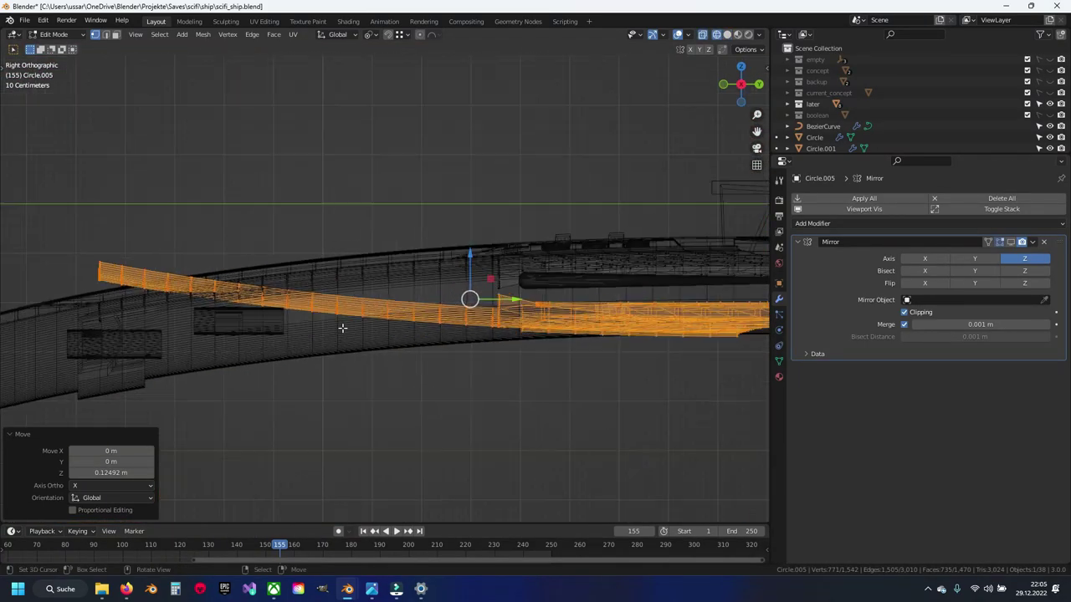
scroll(342, 328, up, 1)
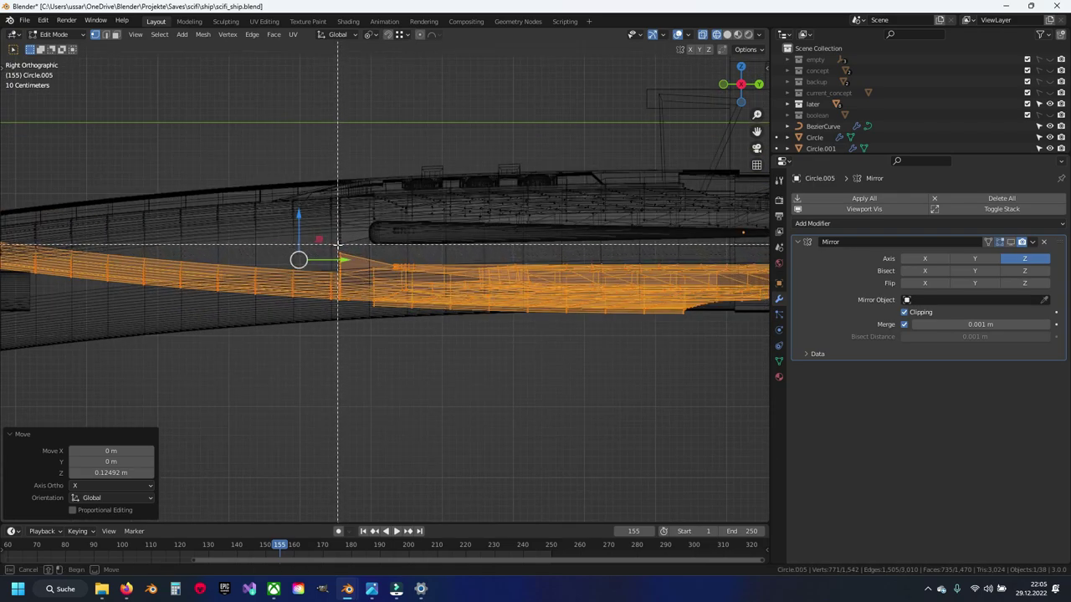
ctrl+drag(336, 244, 703, 407)
scroll(449, 260, up, 2)
key(b)
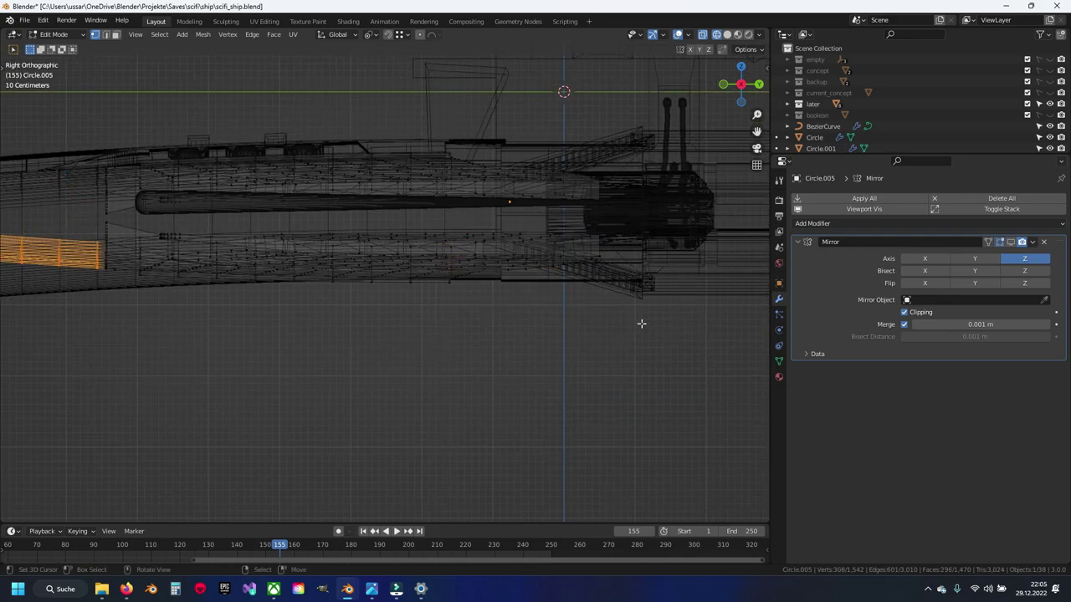
key(KP_Decimal)
click(561, 346)
key(shift+z)
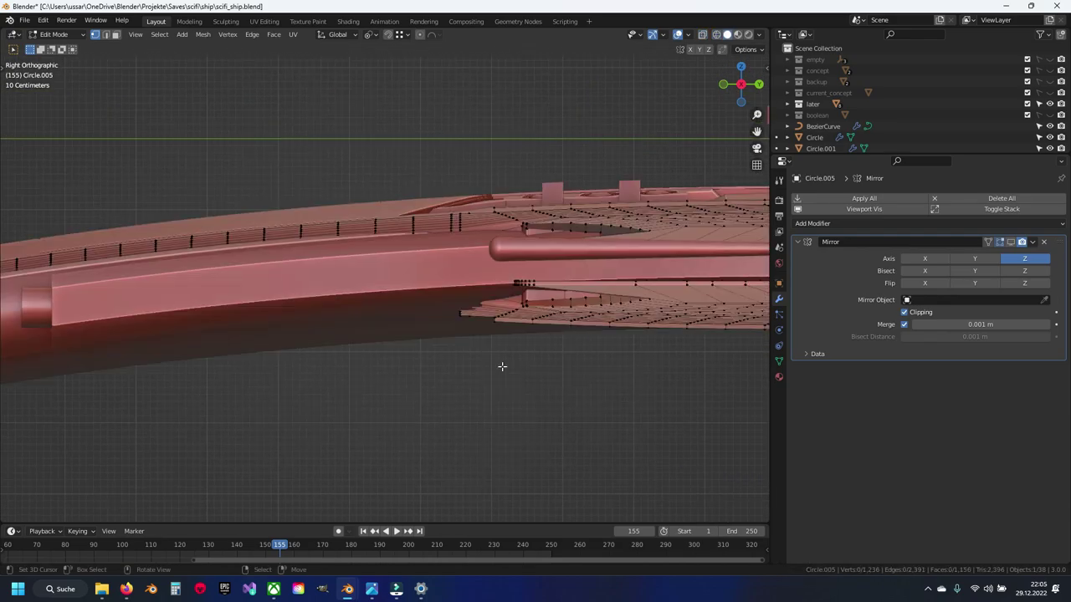
mouse_move(502, 365)
middle_down()
mouse_move(536, 306)
mouse_move(346, 387)
mouse_move(434, 329)
mouse_move(371, 287)
mouse_move(349, 305)
middle_up()
Recalculate the normals to face outside, deselect all, and save
key(F3)
text(reca)
key(Return)
key(alt+a)
key(ctrl+s)
Inspect the trimmed wing copy in wireframe and solid from the left and right sides
scroll(350, 304, up, 5)
mouse_move(378, 358)
middle_down()
mouse_move(471, 310)
mouse_move(415, 337)
mouse_move(430, 349)
mouse_move(381, 345)
middle_up()
key(shift+z)
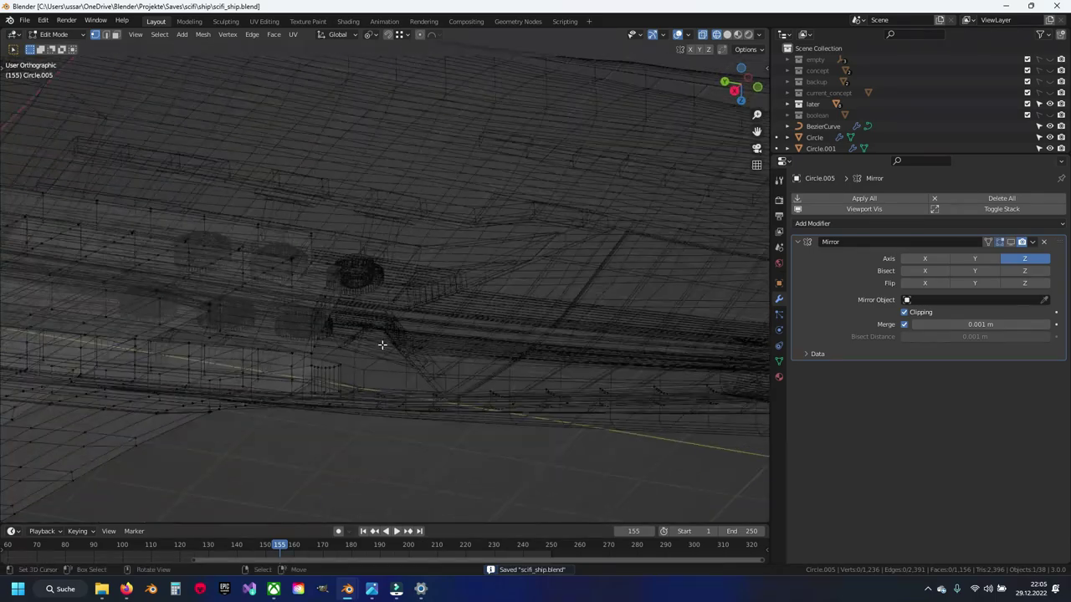
key(ctrl+KP_3)
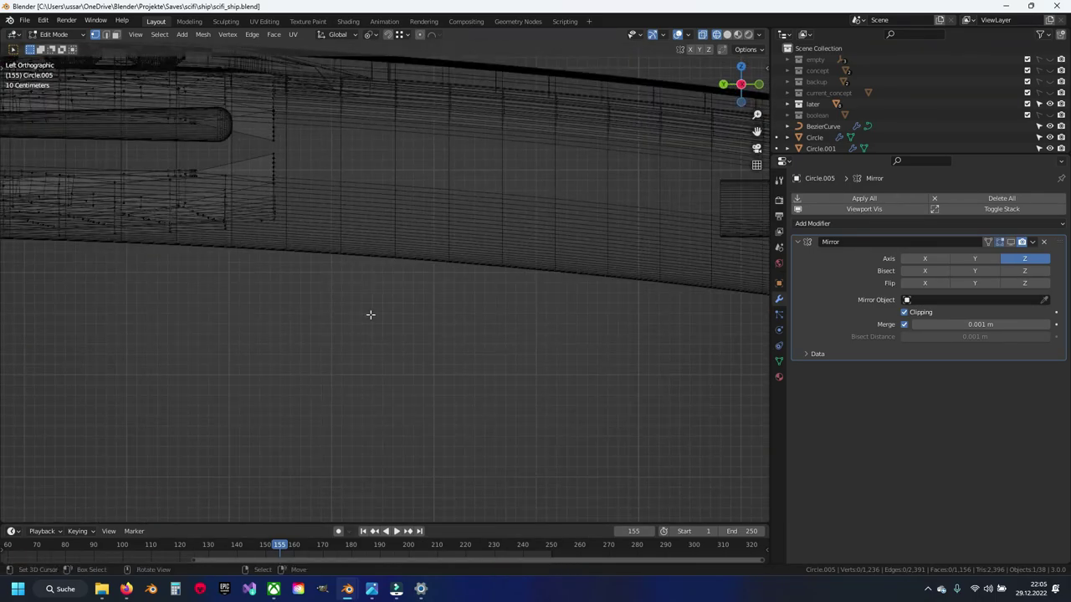
key(shift+z)
middle_drag(361, 310, 426, 318)
key(KP_3)
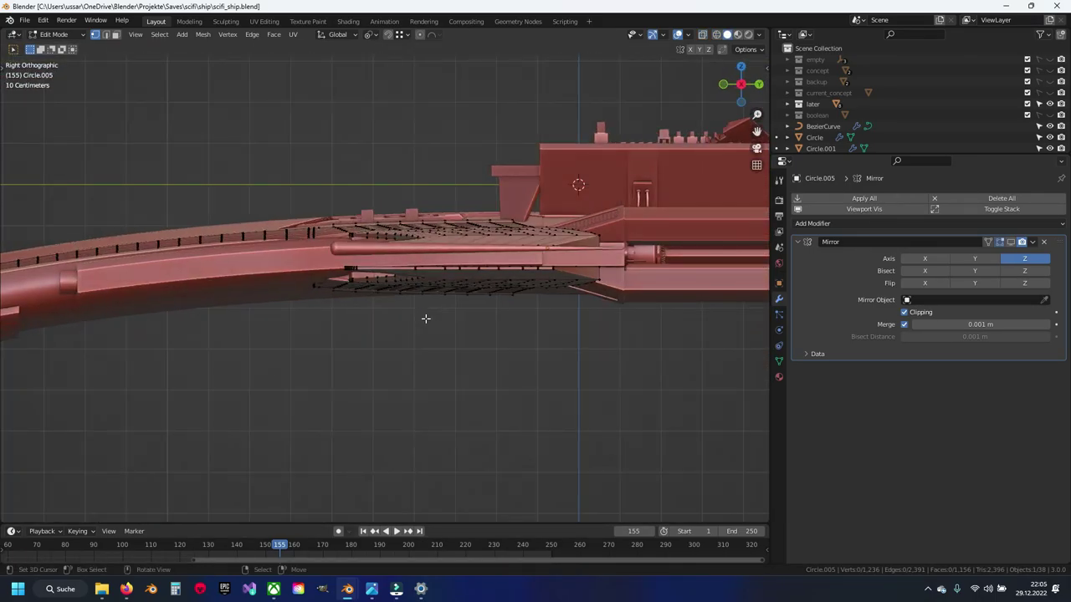
scroll(426, 318, up, 4)
key(shift+z)
scroll(418, 313, up, 2)
Box-delete a thin strip of lower-wing vertices near the hull, leaving 1,208, and save scifi_ship.blend
key(b)
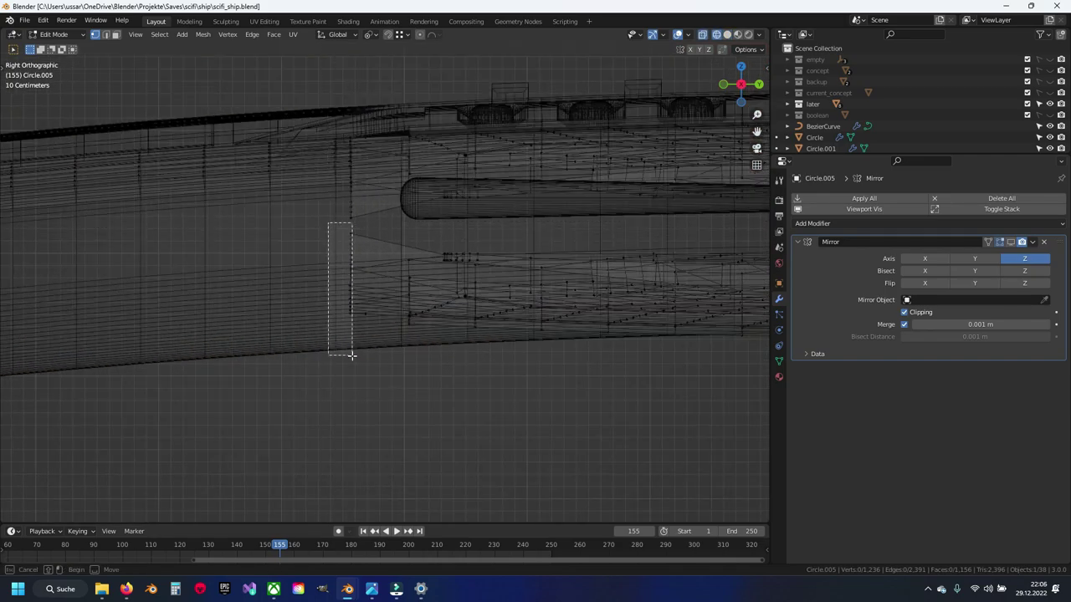
click(451, 285)
key(shift+z)
mouse_move(435, 287)
middle_down()
mouse_move(500, 430)
mouse_move(313, 342)
mouse_move(328, 247)
mouse_move(418, 232)
mouse_move(420, 322)
mouse_move(344, 284)
middle_up()
key(ctrl+s)
Isolate the wing plates in Local View, select then deselect all, and save again
key(KP_9)
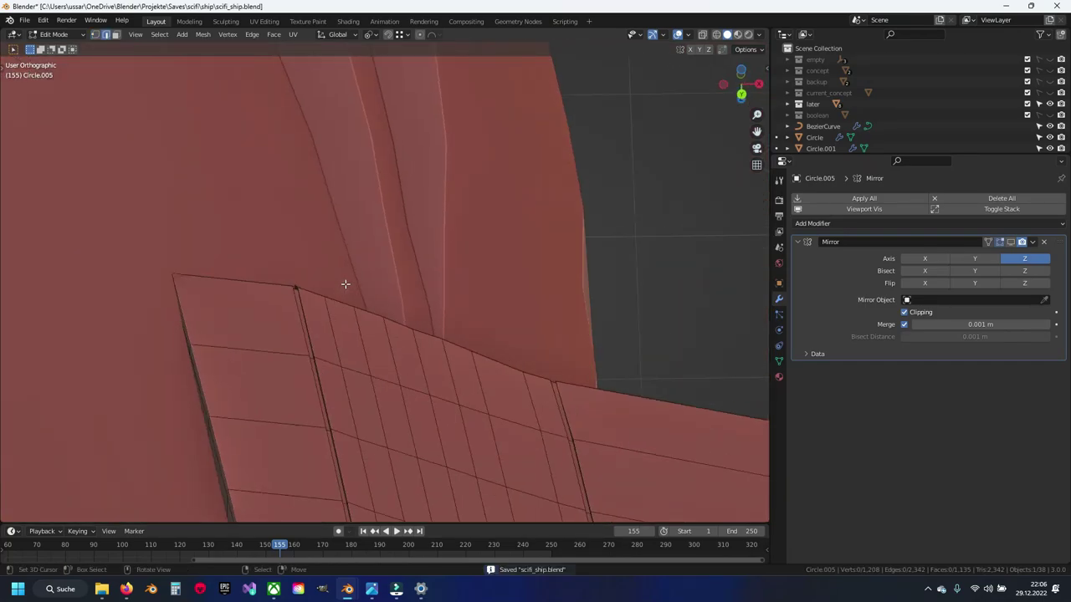
key(KP_Divide)
mouse_move(363, 284)
middle_down()
mouse_move(143, 265)
mouse_move(406, 306)
mouse_move(502, 337)
middle_up()
scroll(393, 314, up, 5)
key(a)
key(alt+a)
key(ctrl+s)
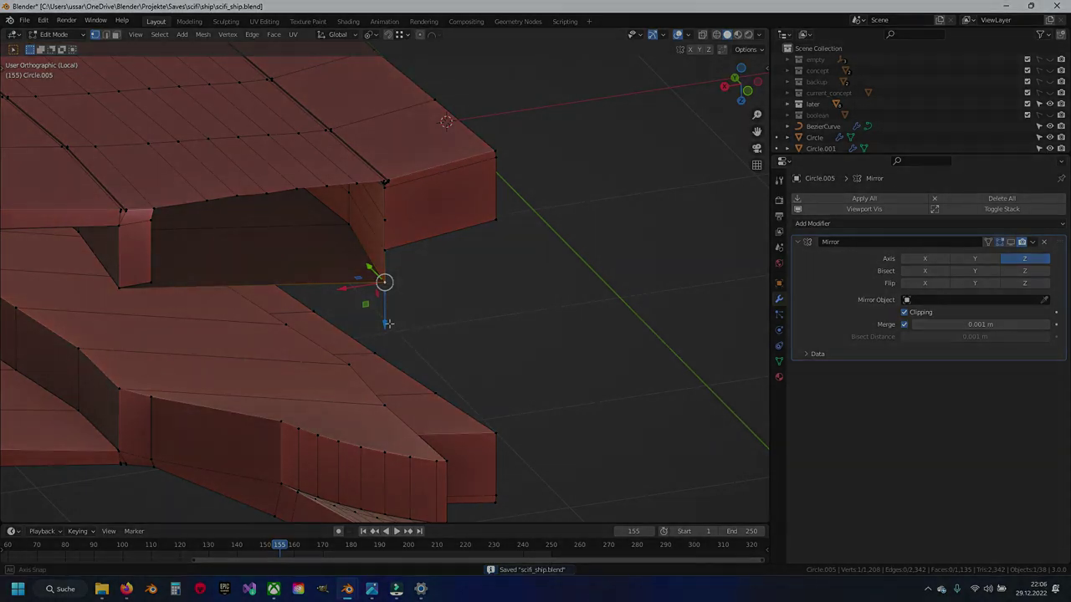